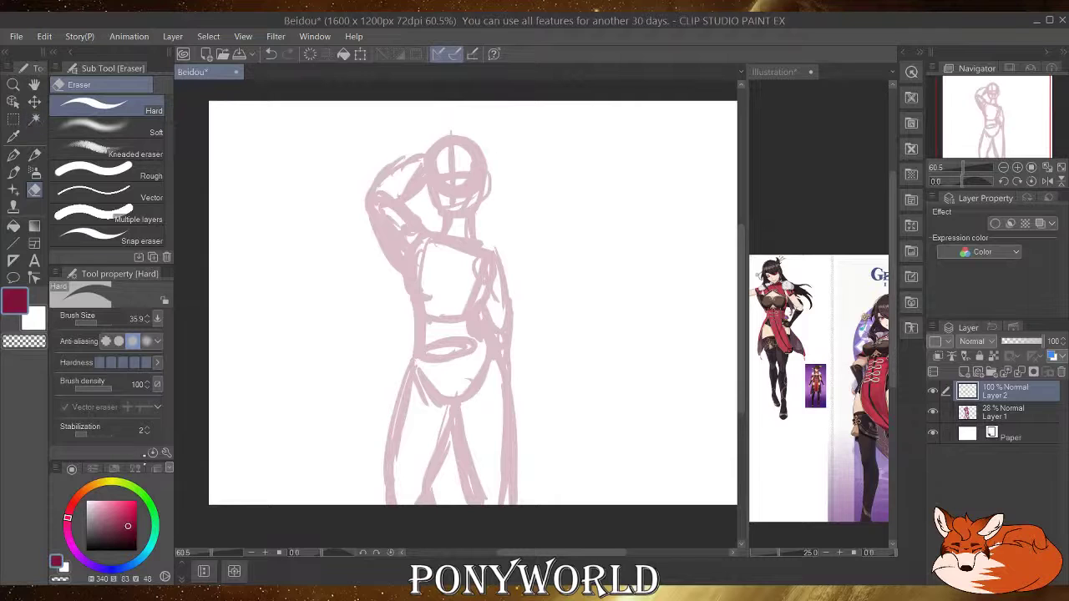
Set the Hard eraser's size to 10.5 and change the drawing colour to a darker crimson (340, 99, 46).
{"action": "left_click", "coordinate": [93, 322]}
{"action": "scroll", "coordinate": [403, 133], "scroll_direction": "up", "scroll_amount": 4}
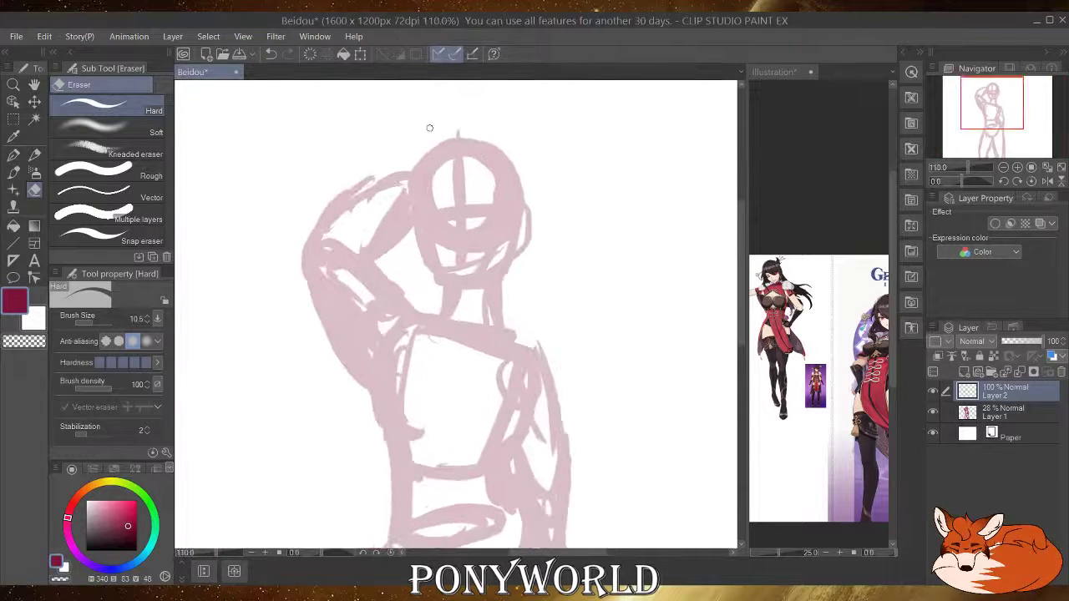
{"action": "scroll", "coordinate": [429, 128], "scroll_direction": "up", "scroll_amount": 2}
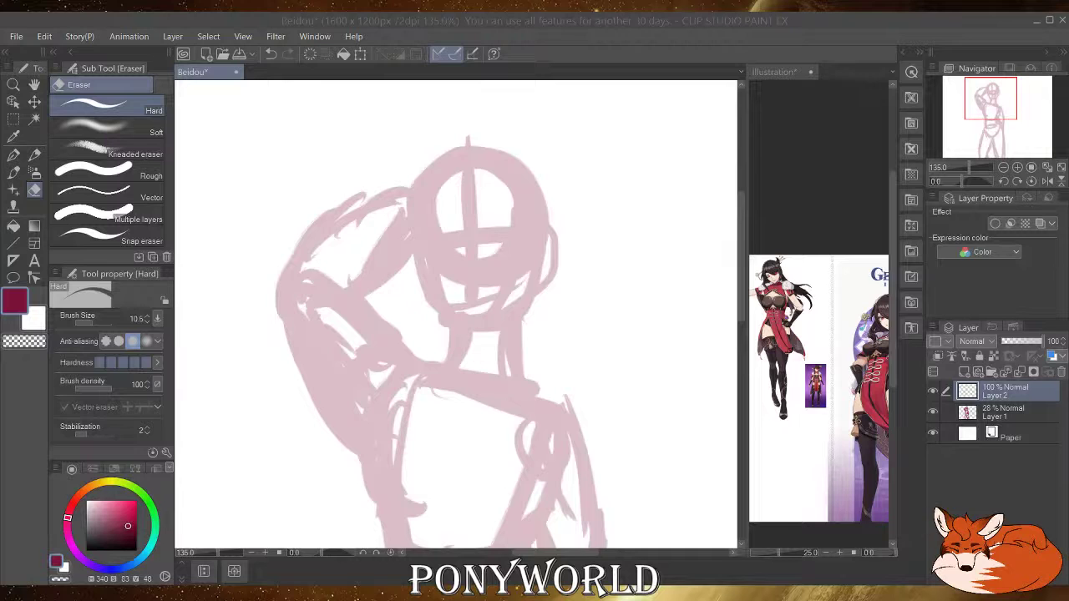
{"action": "left_click", "coordinate": [541, 350]}
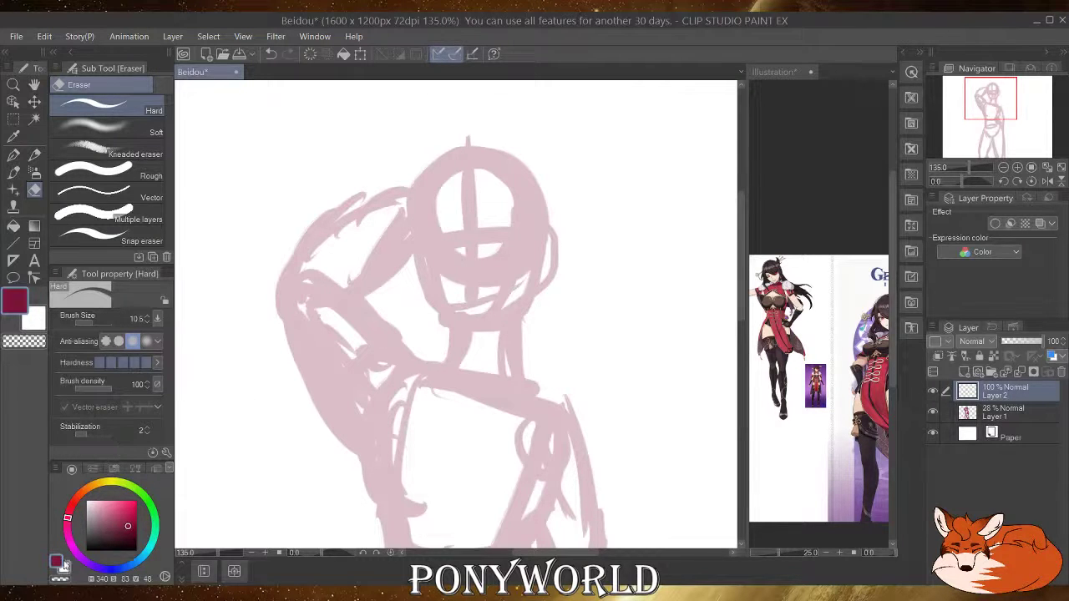
{"action": "left_click", "coordinate": [110, 524]}
{"action": "left_click_drag", "start_coordinate": [110, 523], "coordinate": [135, 527]}
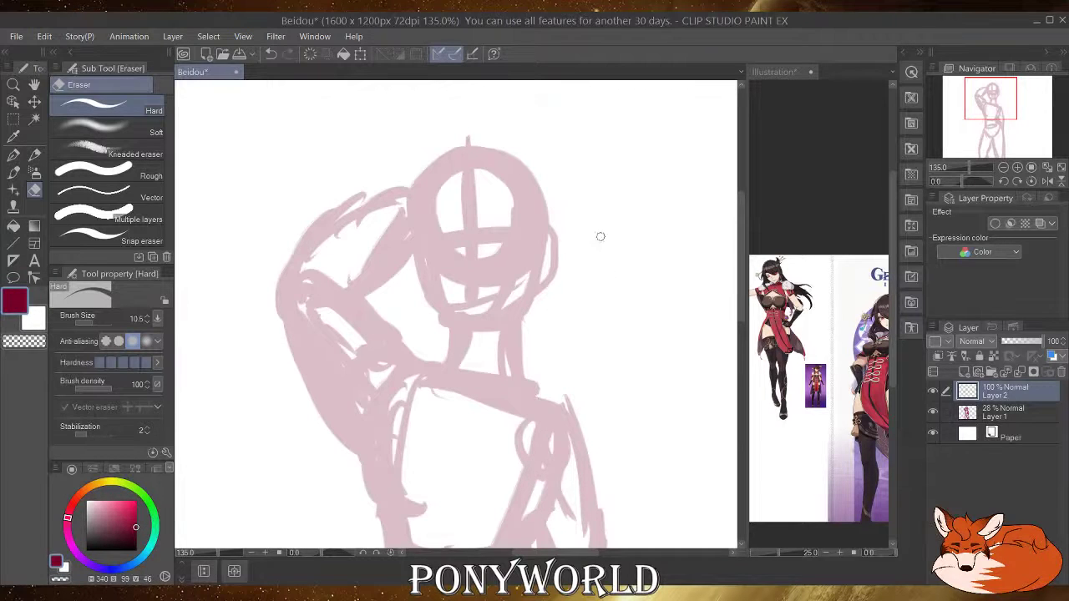
{"action": "left_click", "coordinate": [779, 175]}
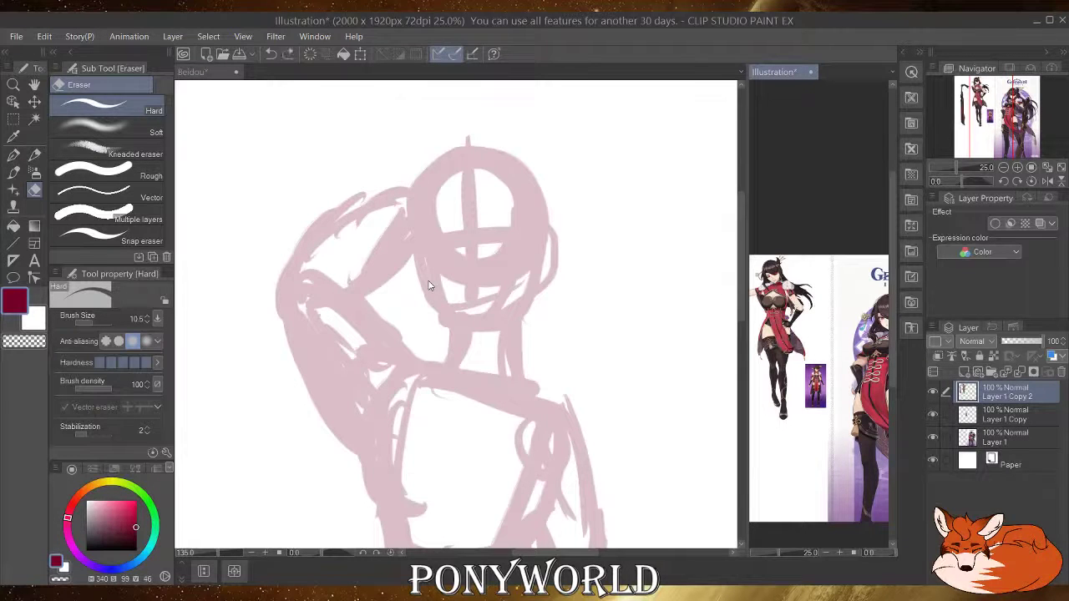
{"action": "left_click", "coordinate": [310, 121]}
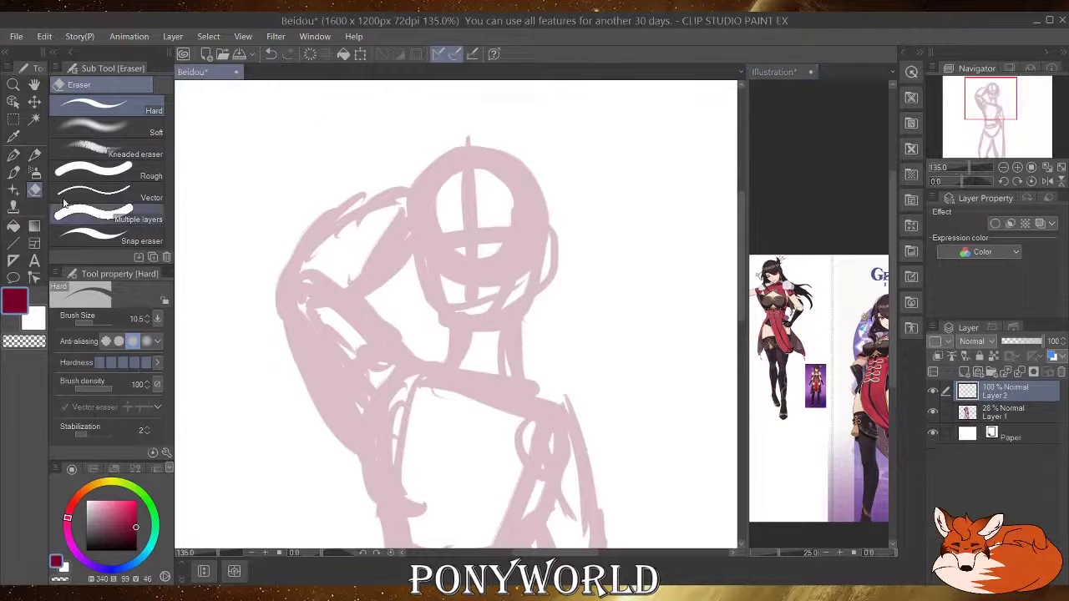
Sketch the head outline and the start of the ear over the faded figure with the size 9.0 Bit husky brush.
{"action": "left_click", "coordinate": [14, 175]}
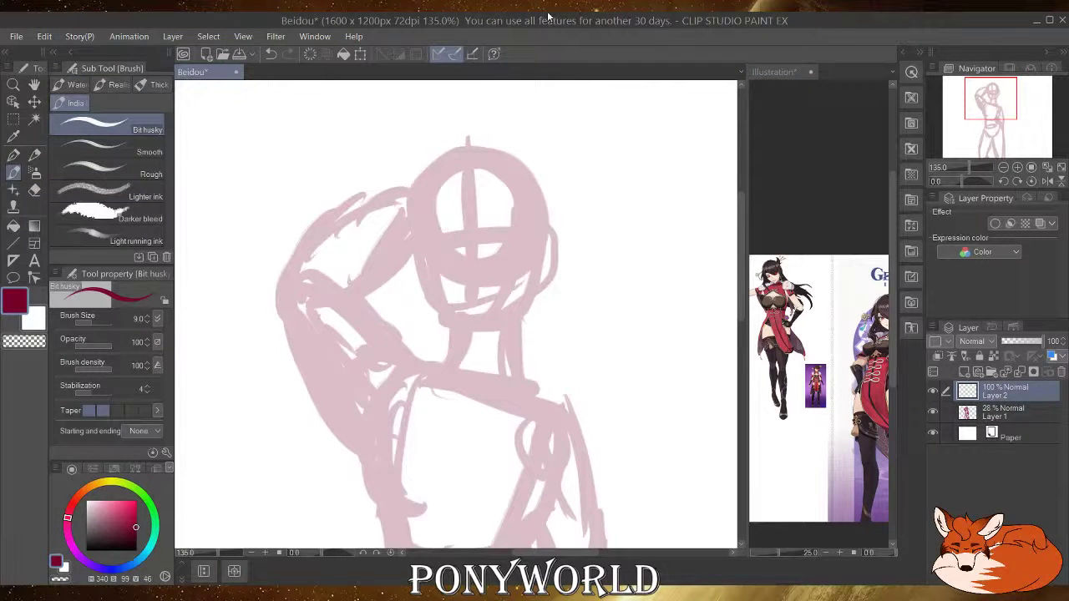
{"action": "mouse_move", "coordinate": [458, 153]}
{"action": "left_mouse_down"}
{"action": "mouse_move", "coordinate": [417, 226]}
{"action": "mouse_move", "coordinate": [423, 197]}
{"action": "mouse_move", "coordinate": [426, 292]}
{"action": "mouse_move", "coordinate": [447, 308]}
{"action": "mouse_move", "coordinate": [437, 313]}
{"action": "mouse_move", "coordinate": [504, 315]}
{"action": "left_mouse_up"}
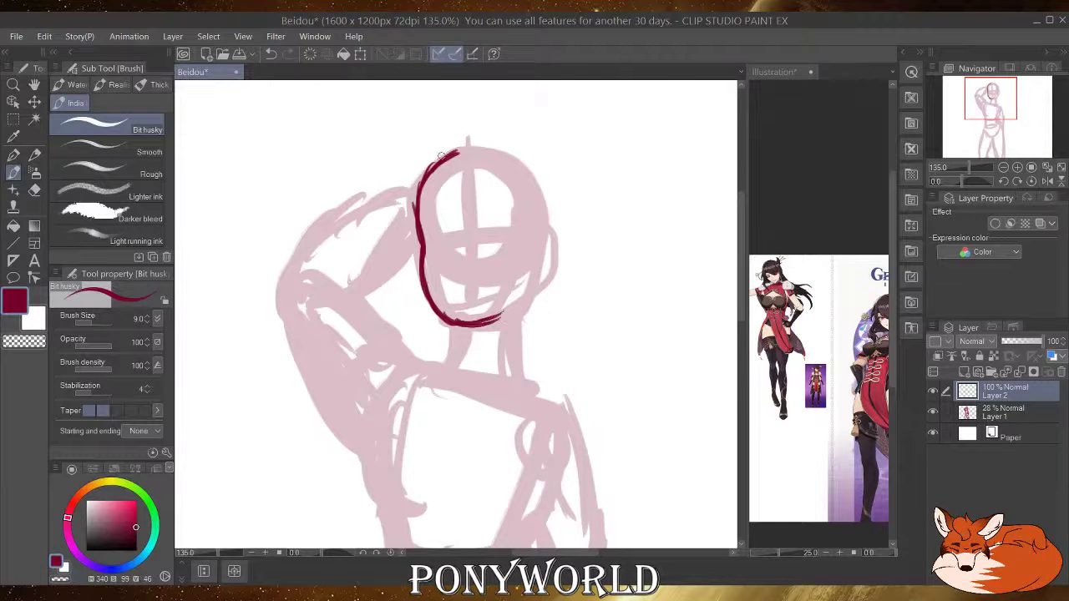
{"action": "mouse_move", "coordinate": [451, 155]}
{"action": "left_mouse_down"}
{"action": "mouse_move", "coordinate": [484, 154]}
{"action": "mouse_move", "coordinate": [516, 172]}
{"action": "mouse_move", "coordinate": [526, 270]}
{"action": "mouse_move", "coordinate": [511, 308]}
{"action": "mouse_move", "coordinate": [488, 322]}
{"action": "mouse_move", "coordinate": [518, 297]}
{"action": "left_mouse_up"}
{"action": "mouse_move", "coordinate": [528, 224]}
{"action": "left_mouse_down"}
{"action": "mouse_move", "coordinate": [538, 211]}
{"action": "mouse_move", "coordinate": [546, 218]}
{"action": "mouse_move", "coordinate": [531, 235]}
{"action": "left_mouse_up"}
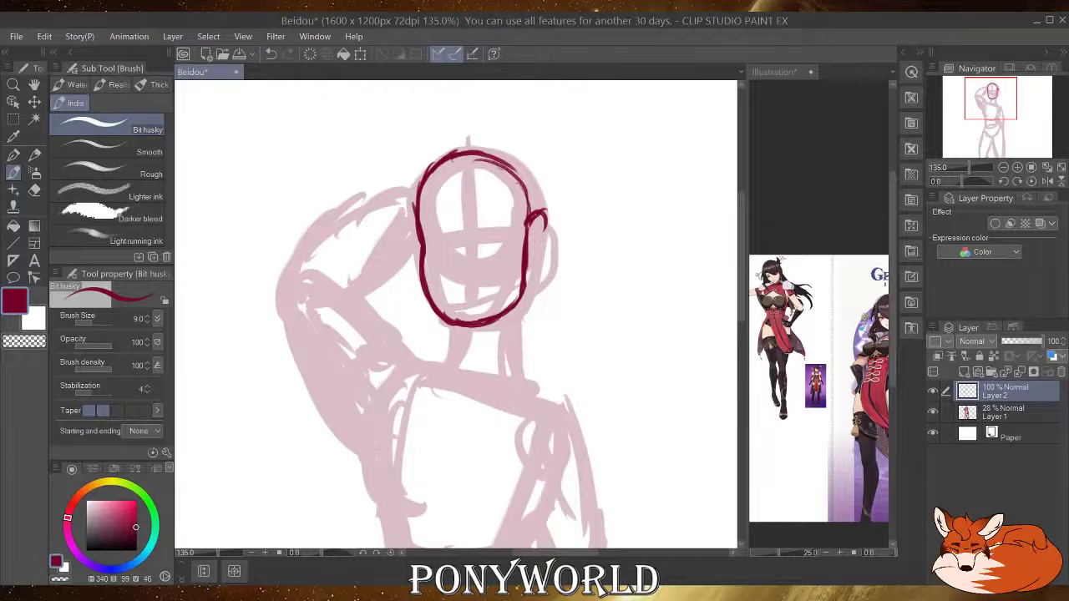
Erase the head outline's curve on the ear side, from the crown down to the jaw, leaving the ear stroke.
{"action": "left_click", "coordinate": [34, 189]}
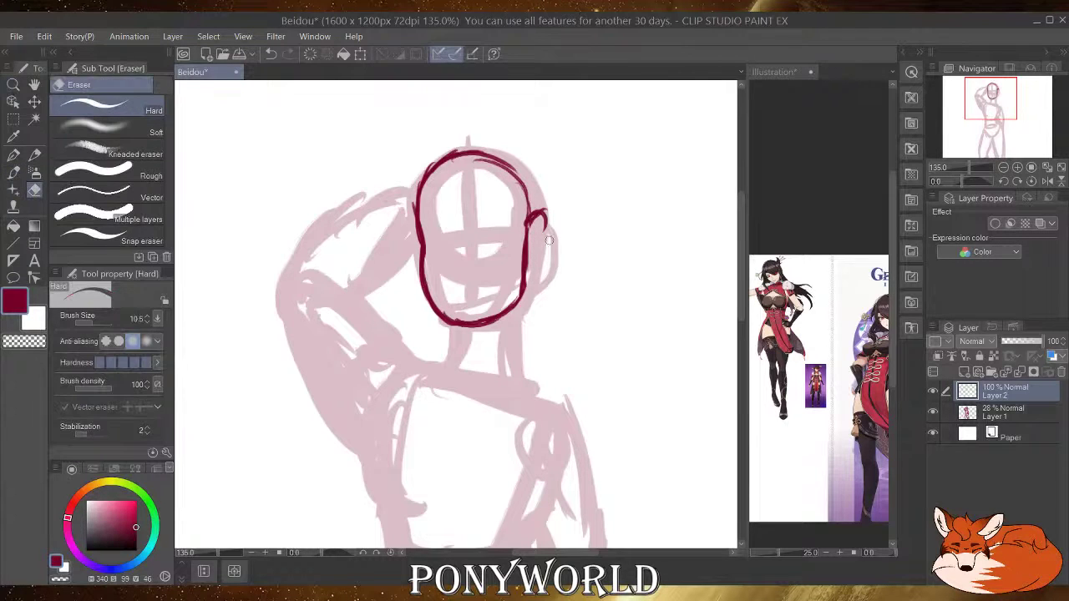
{"action": "mouse_move", "coordinate": [552, 193]}
{"action": "left_mouse_down"}
{"action": "mouse_move", "coordinate": [499, 218]}
{"action": "mouse_move", "coordinate": [539, 176]}
{"action": "mouse_move", "coordinate": [489, 186]}
{"action": "mouse_move", "coordinate": [498, 171]}
{"action": "left_mouse_up"}
{"action": "mouse_move", "coordinate": [517, 248]}
{"action": "left_mouse_down"}
{"action": "mouse_move", "coordinate": [518, 279]}
{"action": "mouse_move", "coordinate": [527, 242]}
{"action": "mouse_move", "coordinate": [524, 288]}
{"action": "left_mouse_up"}
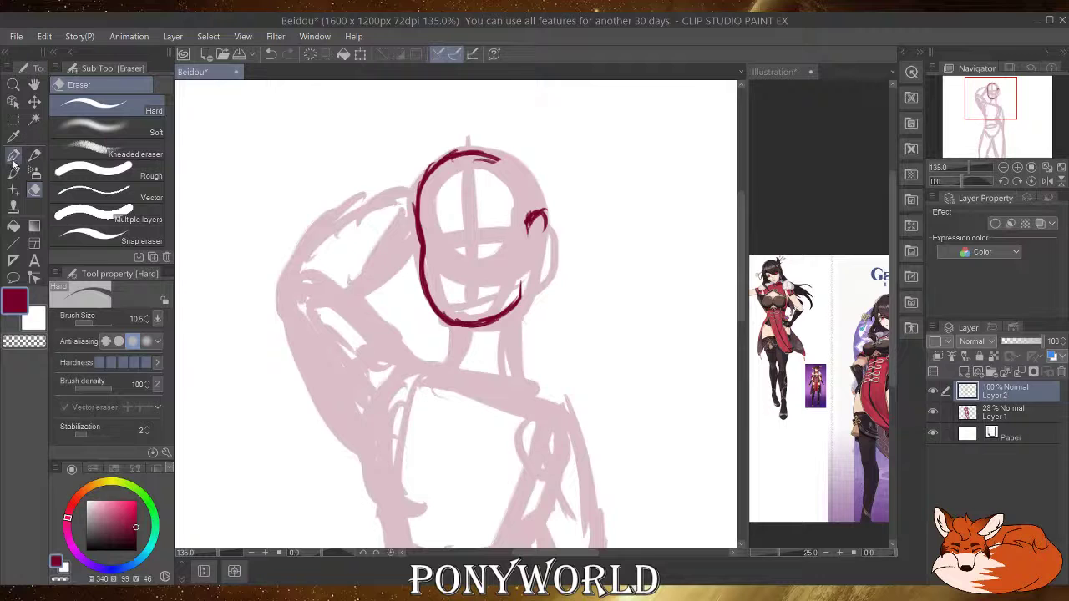
Draw the face's vertical centre line and horizontal eye line, and redraw the back of the head wider with a finished ear.
{"action": "left_click", "coordinate": [14, 172]}
{"action": "mouse_move", "coordinate": [456, 155]}
{"action": "left_mouse_down"}
{"action": "mouse_move", "coordinate": [453, 279]}
{"action": "mouse_move", "coordinate": [464, 316]}
{"action": "left_mouse_up"}
{"action": "left_click_drag", "start_coordinate": [452, 250], "coordinate": [467, 323]}
{"action": "left_click_drag", "start_coordinate": [424, 247], "coordinate": [505, 233]}
{"action": "mouse_move", "coordinate": [469, 153]}
{"action": "left_mouse_down"}
{"action": "mouse_move", "coordinate": [521, 164]}
{"action": "mouse_move", "coordinate": [537, 201]}
{"action": "mouse_move", "coordinate": [538, 189]}
{"action": "mouse_move", "coordinate": [550, 233]}
{"action": "mouse_move", "coordinate": [525, 245]}
{"action": "mouse_move", "coordinate": [526, 229]}
{"action": "mouse_move", "coordinate": [542, 243]}
{"action": "mouse_move", "coordinate": [546, 224]}
{"action": "mouse_move", "coordinate": [540, 252]}
{"action": "mouse_move", "coordinate": [548, 225]}
{"action": "mouse_move", "coordinate": [537, 251]}
{"action": "mouse_move", "coordinate": [530, 231]}
{"action": "mouse_move", "coordinate": [534, 223]}
{"action": "mouse_move", "coordinate": [523, 295]}
{"action": "left_mouse_up"}
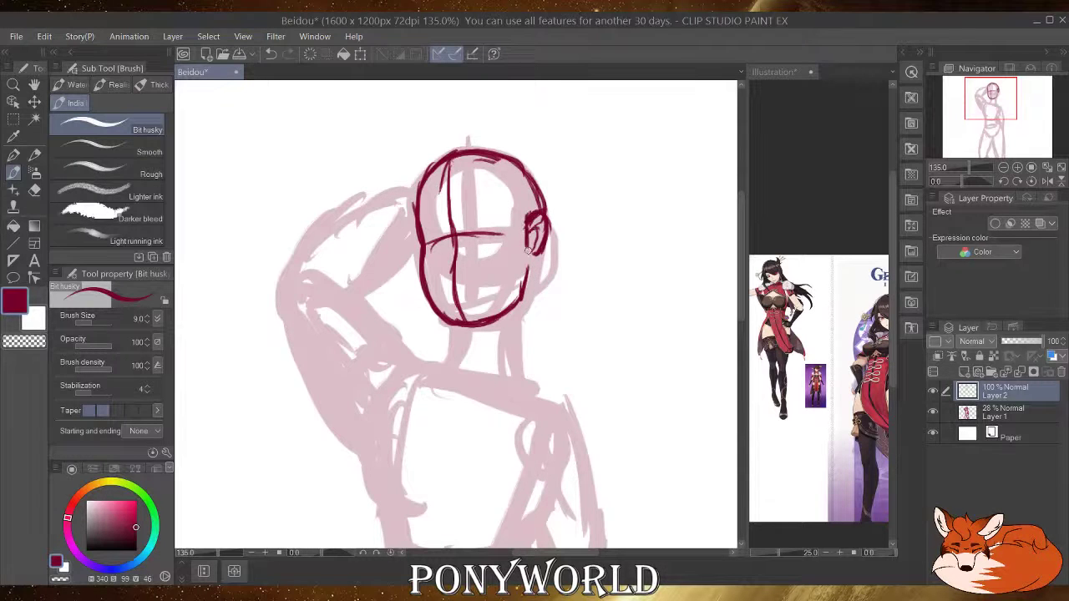
Select the new head sketch with a rectangle, rotate it slightly clockwise, shift it over the faded head, and deselect it.
{"action": "left_click", "coordinate": [14, 119]}
{"action": "left_click_drag", "start_coordinate": [383, 127], "coordinate": [579, 339]}
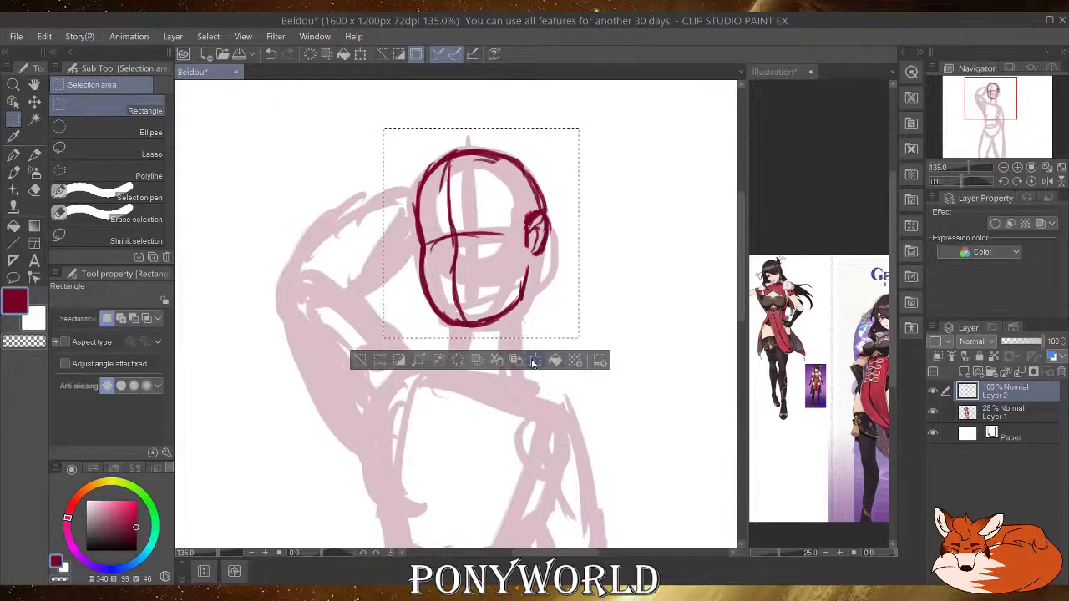
{"action": "left_click", "coordinate": [539, 362]}
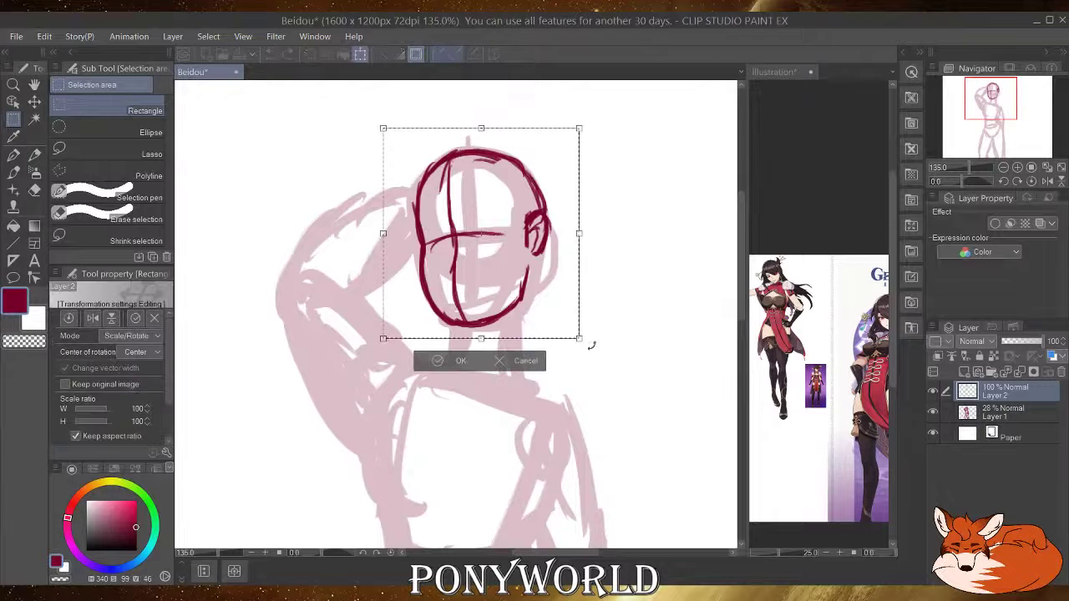
{"action": "mouse_move", "coordinate": [590, 344]}
{"action": "left_mouse_down"}
{"action": "mouse_move", "coordinate": [591, 365]}
{"action": "mouse_move", "coordinate": [606, 335]}
{"action": "mouse_move", "coordinate": [611, 349]}
{"action": "left_mouse_up"}
{"action": "left_click_drag", "start_coordinate": [527, 278], "coordinate": [537, 302]}
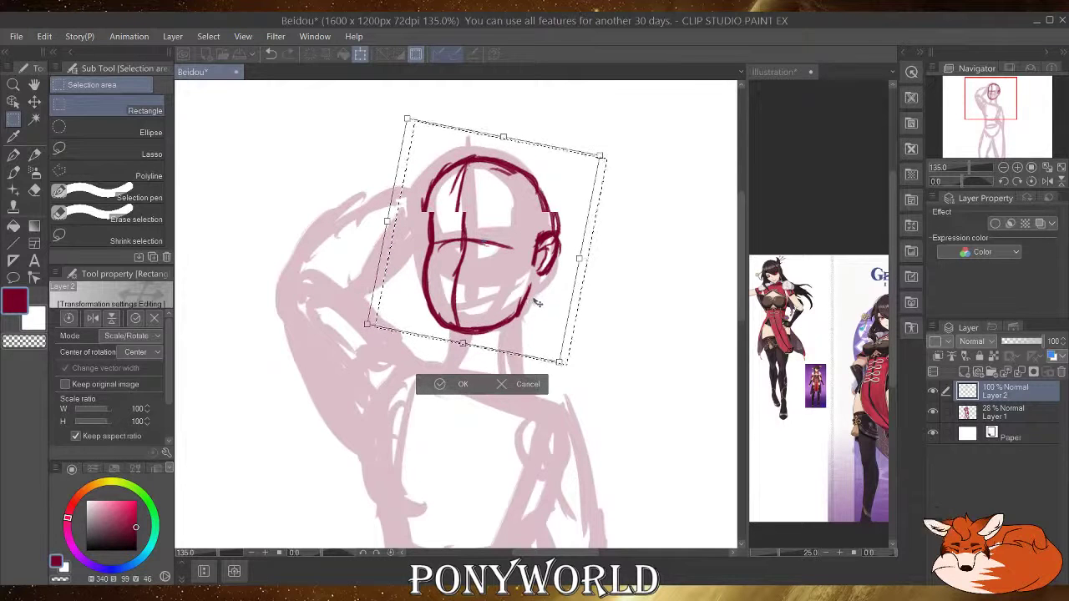
{"action": "left_click", "coordinate": [455, 386]}
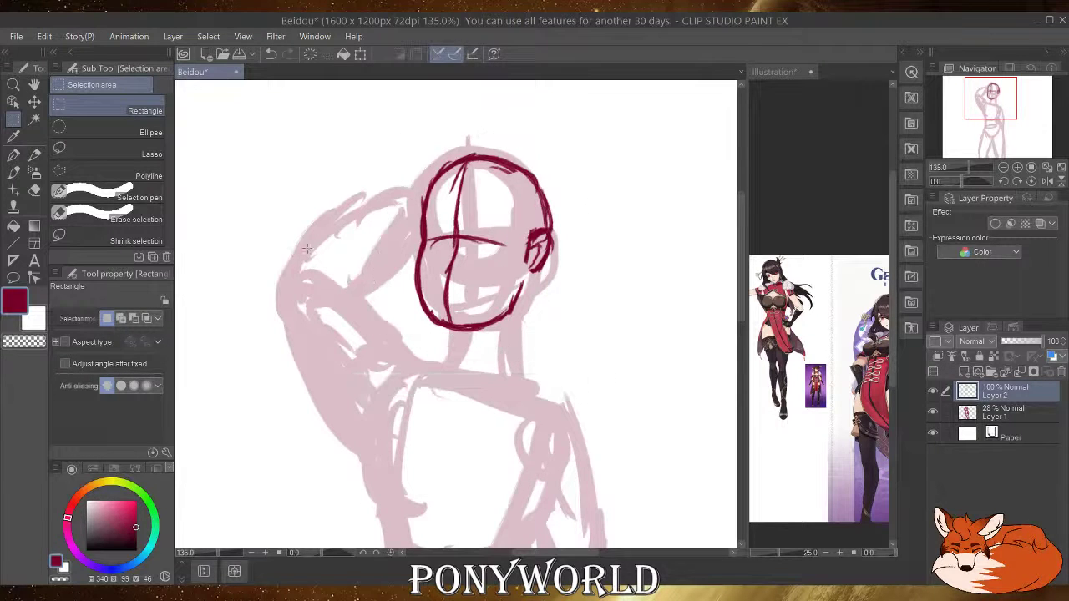
{"action": "key", "text": "ctrl+d"}
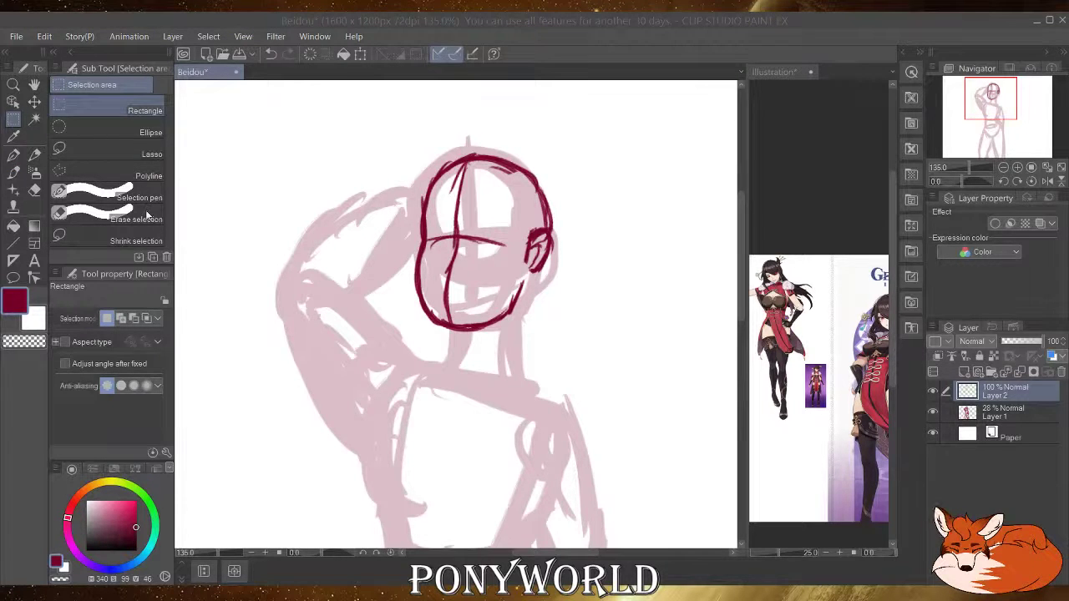
Sketch both sides of the neck from the ear and chin down to the shoulders, with shading strokes under the jaw.
{"action": "left_click", "coordinate": [13, 171]}
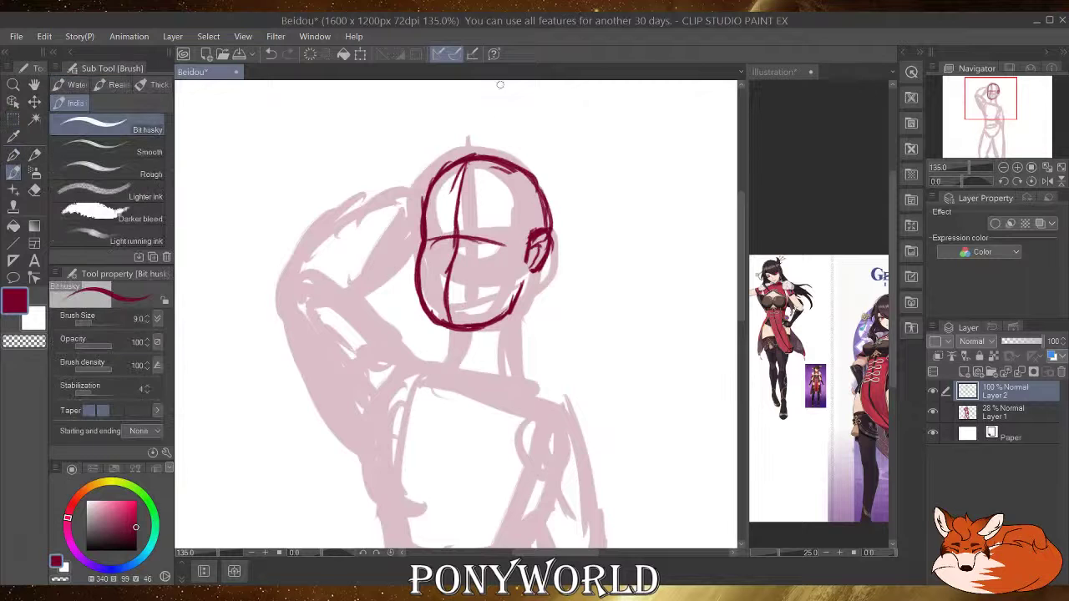
{"action": "left_click_drag", "start_coordinate": [538, 272], "coordinate": [523, 357]}
{"action": "left_click_drag", "start_coordinate": [529, 304], "coordinate": [522, 390]}
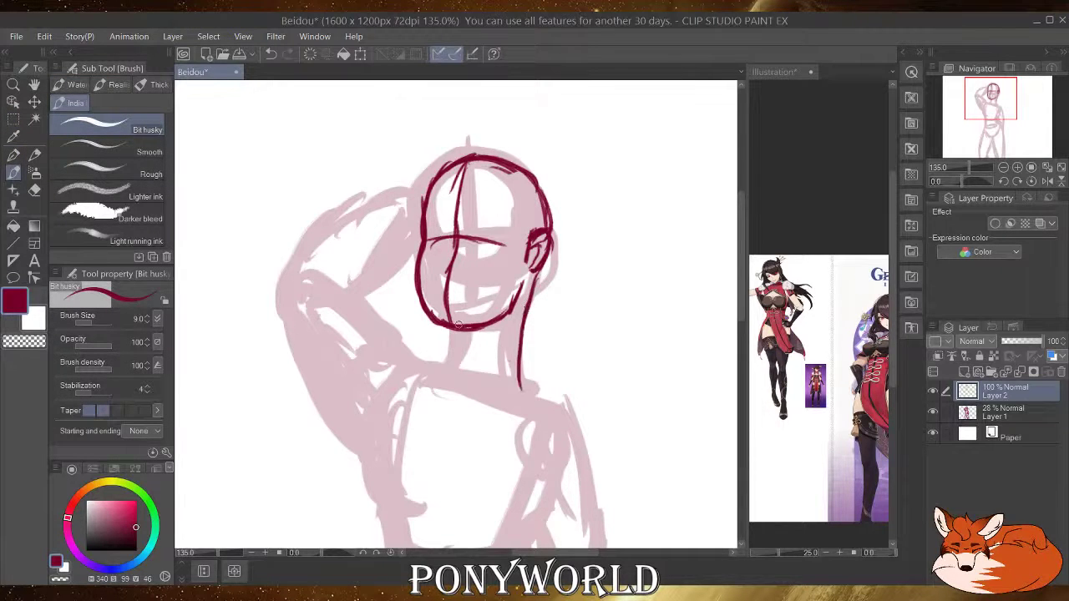
{"action": "left_click_drag", "start_coordinate": [462, 330], "coordinate": [451, 370]}
{"action": "mouse_move", "coordinate": [510, 314]}
{"action": "left_mouse_down"}
{"action": "mouse_move", "coordinate": [457, 338]}
{"action": "mouse_move", "coordinate": [488, 331]}
{"action": "left_mouse_up"}
Enlarge the reference character in the Illustration document to examine her hair and outfit beside the head sketch.
{"action": "scroll", "coordinate": [434, 237], "scroll_direction": "up", "scroll_amount": 2}
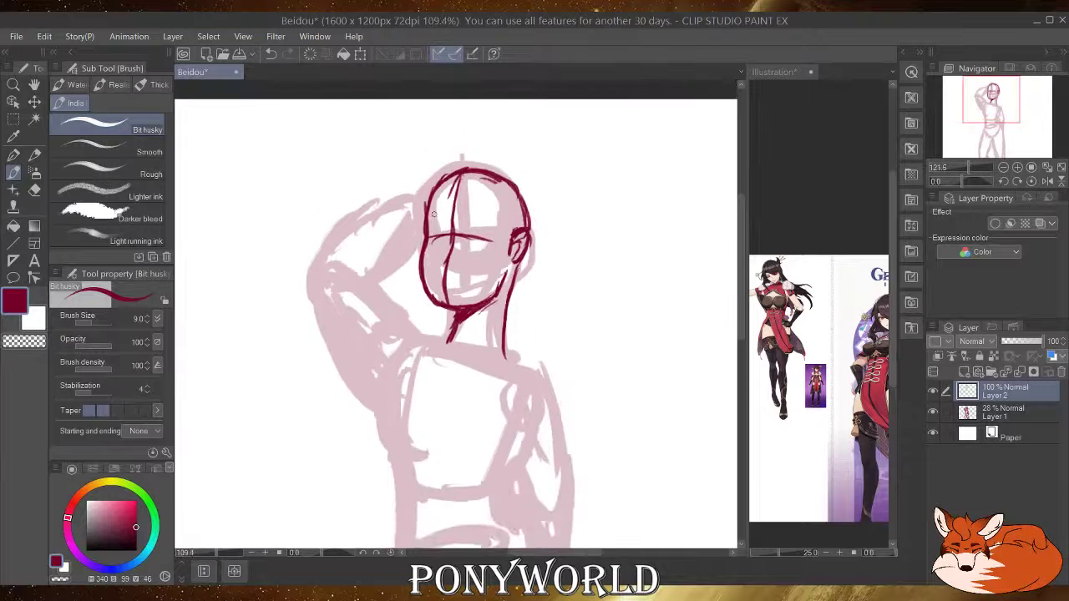
{"action": "left_click", "coordinate": [772, 268]}
{"action": "scroll", "coordinate": [772, 271], "scroll_direction": "up", "scroll_amount": 4}
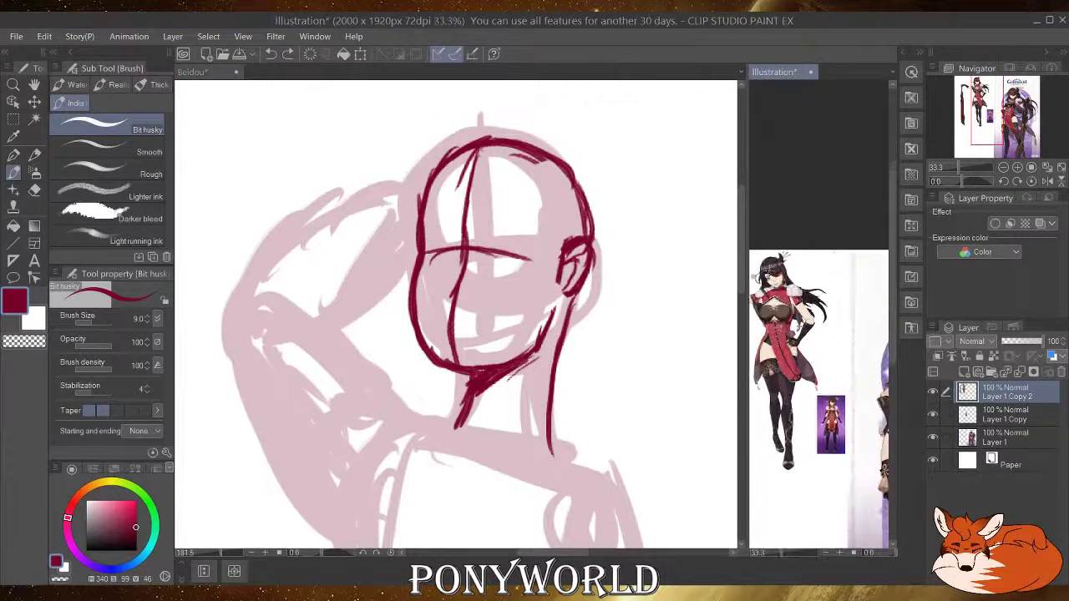
{"action": "scroll", "coordinate": [768, 270], "scroll_direction": "up", "scroll_amount": 1}
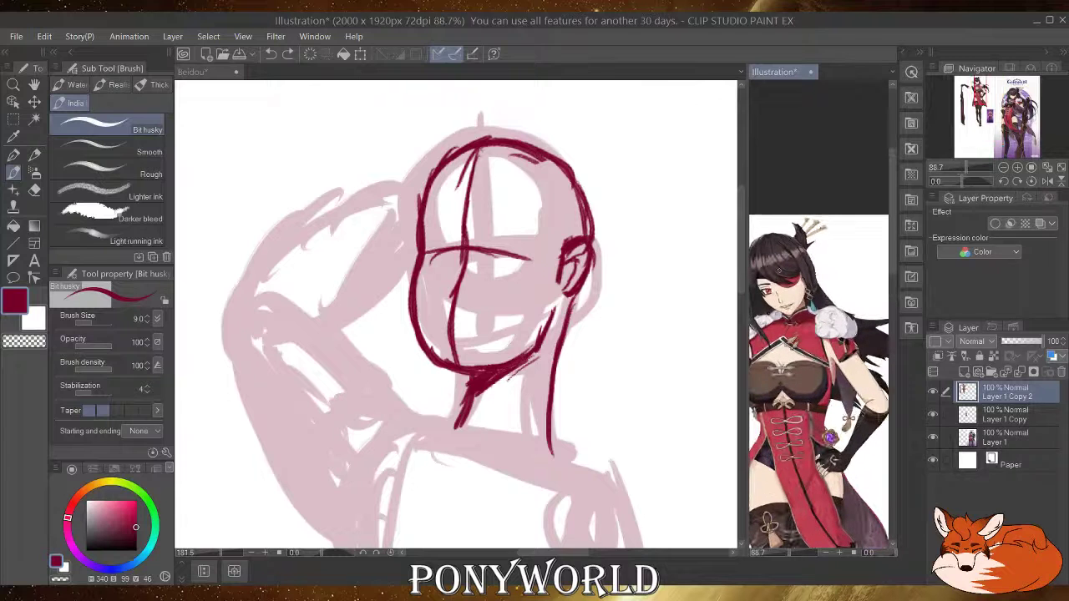
{"action": "scroll", "coordinate": [768, 270], "scroll_direction": "down", "scroll_amount": 4}
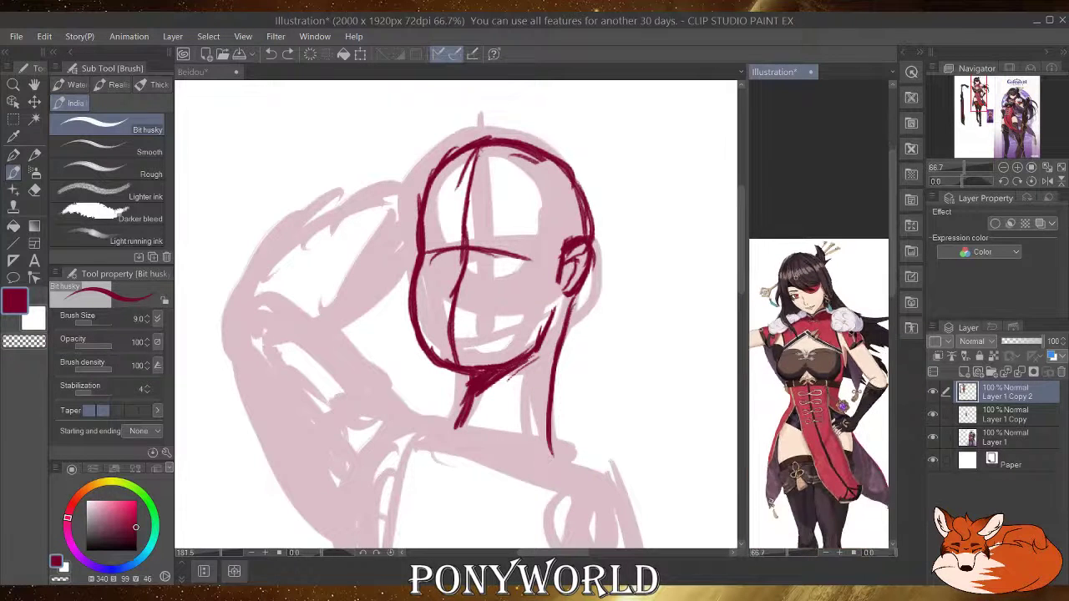
{"action": "scroll", "coordinate": [768, 269], "scroll_direction": "up", "scroll_amount": 1}
{"action": "left_click", "coordinate": [513, 227]}
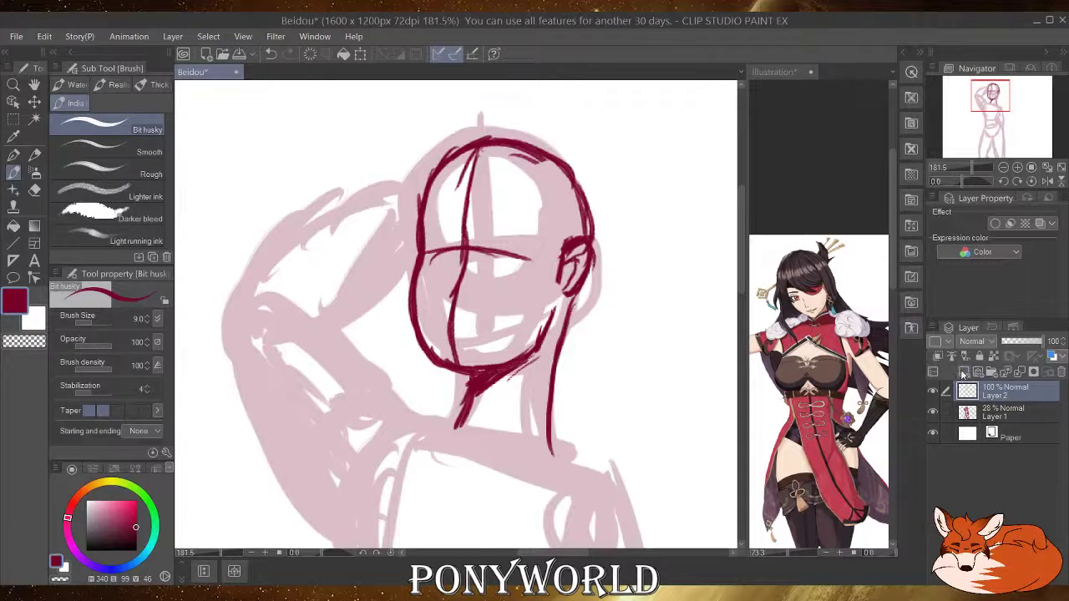
Add a new layer above the head sketch and draw the first fringe strands from the crown to between the eyes.
{"action": "left_click", "coordinate": [962, 373]}
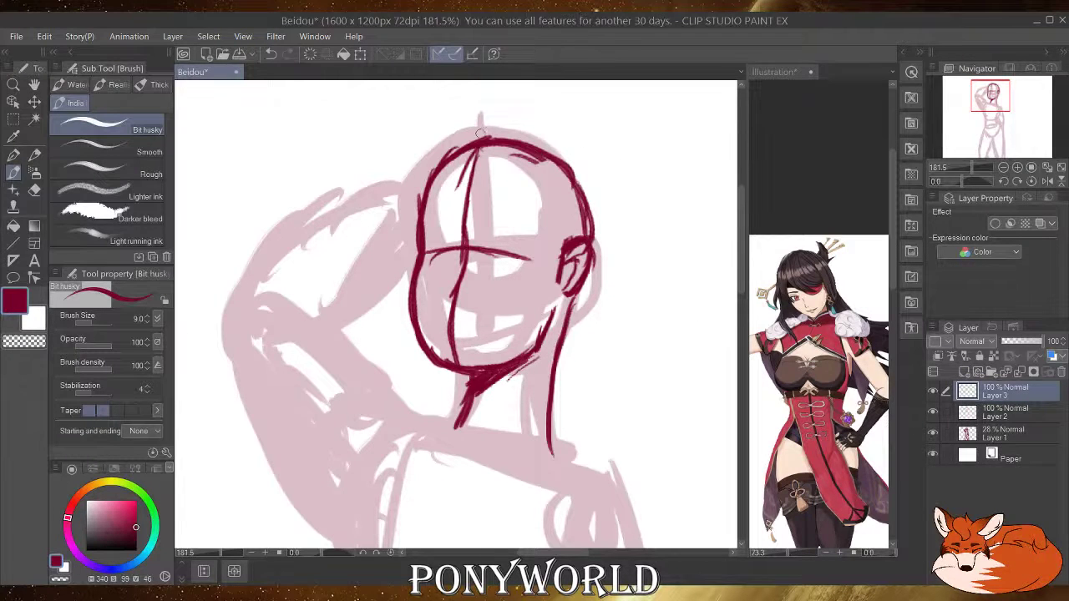
{"action": "left_click_drag", "start_coordinate": [469, 137], "coordinate": [424, 239]}
{"action": "key", "text": "ctrl+z"}
{"action": "left_click_drag", "start_coordinate": [475, 143], "coordinate": [440, 234]}
{"action": "left_click_drag", "start_coordinate": [446, 165], "coordinate": [487, 265]}
{"action": "left_click_drag", "start_coordinate": [444, 228], "coordinate": [489, 268]}
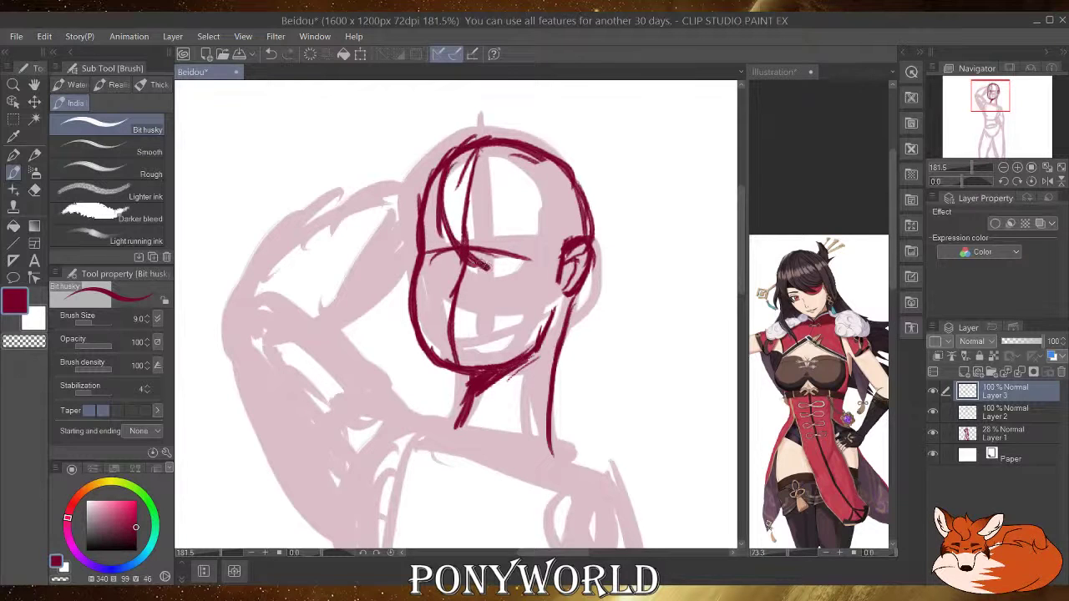
Extend the fringe with curved strands sweeping across the covered eye and a lock curling over the ear.
{"action": "left_click_drag", "start_coordinate": [473, 204], "coordinate": [533, 287]}
{"action": "left_click_drag", "start_coordinate": [473, 244], "coordinate": [547, 287]}
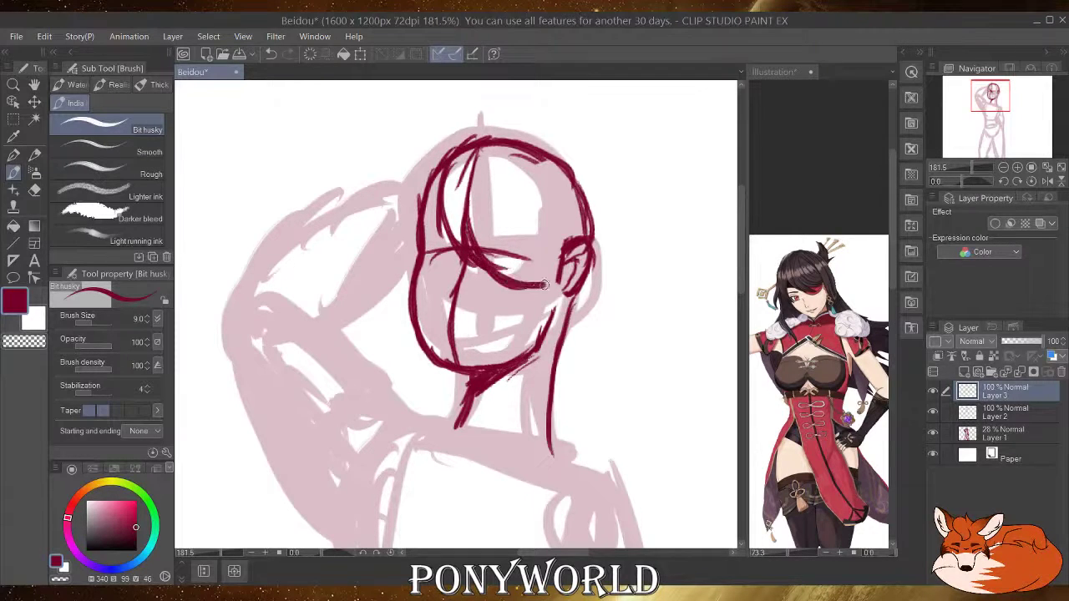
{"action": "mouse_move", "coordinate": [504, 222]}
{"action": "left_mouse_down"}
{"action": "mouse_move", "coordinate": [543, 284]}
{"action": "mouse_move", "coordinate": [517, 190]}
{"action": "mouse_move", "coordinate": [561, 265]}
{"action": "left_mouse_up"}
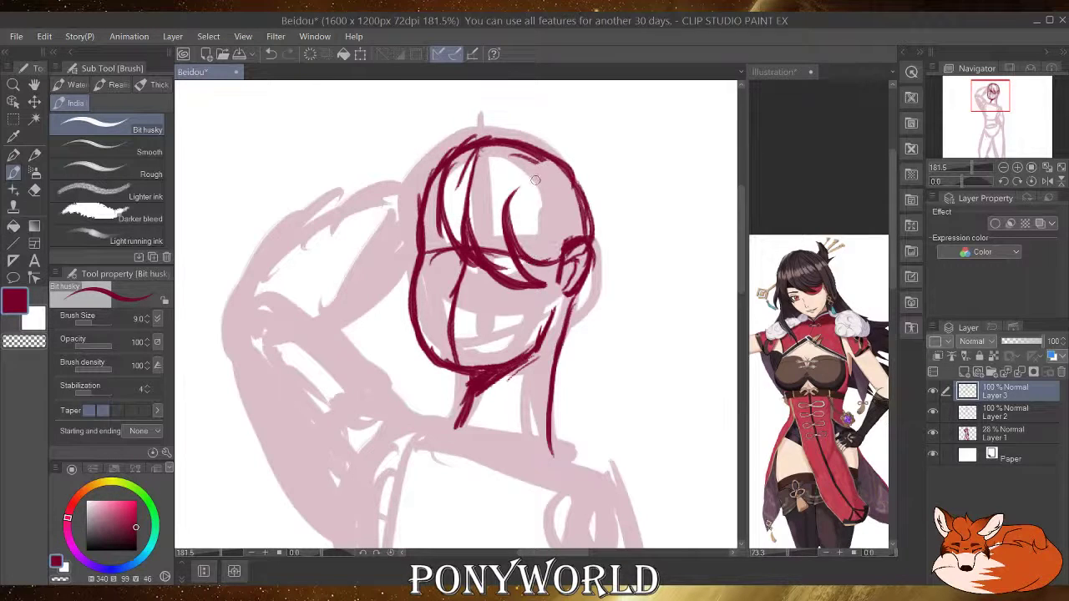
{"action": "mouse_move", "coordinate": [569, 265]}
{"action": "left_mouse_down"}
{"action": "mouse_move", "coordinate": [559, 289]}
{"action": "mouse_move", "coordinate": [588, 307]}
{"action": "mouse_move", "coordinate": [610, 293]}
{"action": "mouse_move", "coordinate": [590, 299]}
{"action": "left_mouse_up"}
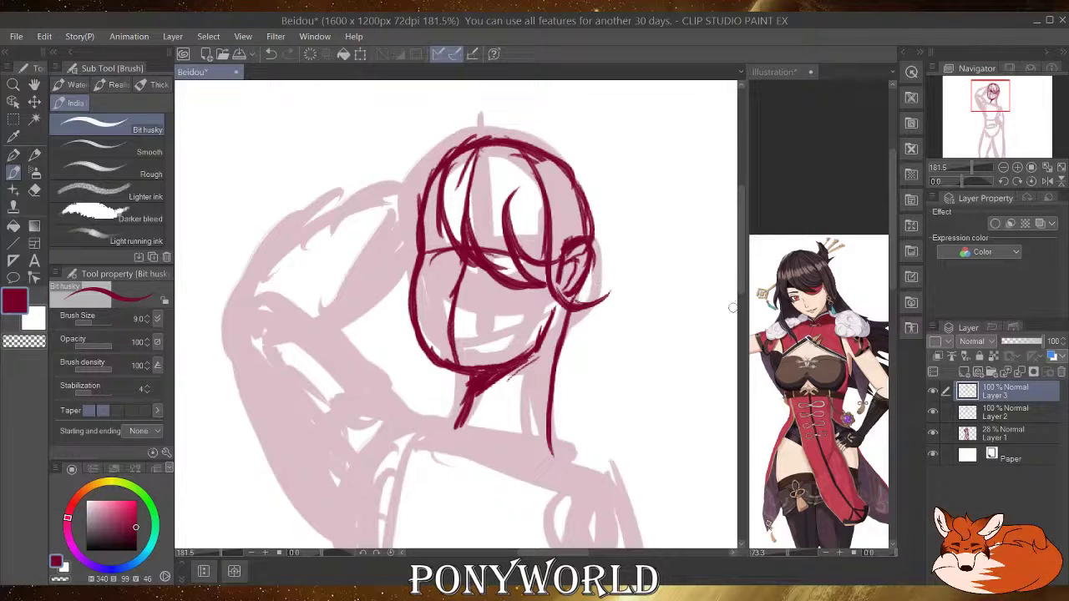
Bring the Genshin Impact artwork's close view of the character's hair into the reference view and undo the lock curling over the ear.
{"action": "left_click", "coordinate": [847, 349]}
{"action": "left_click_drag", "start_coordinate": [841, 379], "coordinate": [671, 375]}
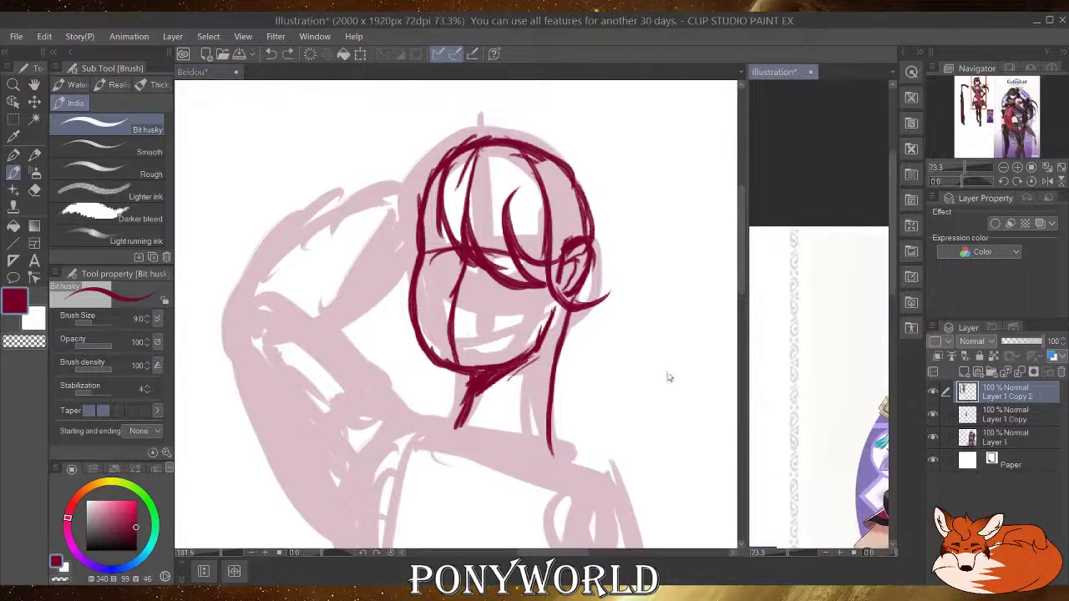
{"action": "left_click_drag", "start_coordinate": [779, 387], "coordinate": [749, 384]}
{"action": "left_click_drag", "start_coordinate": [881, 404], "coordinate": [772, 403]}
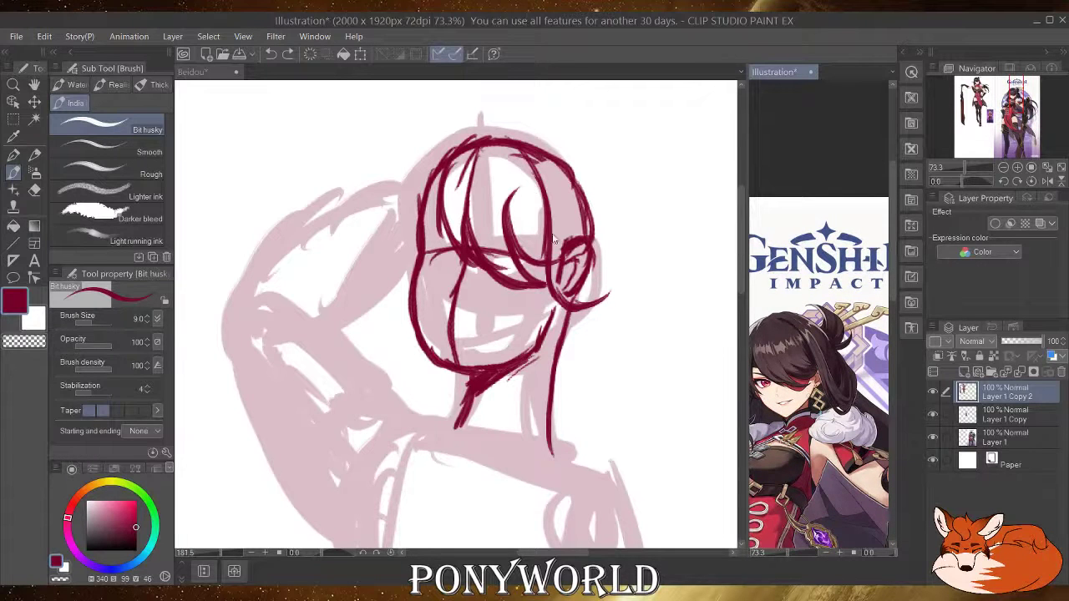
{"action": "left_click", "coordinate": [578, 292]}
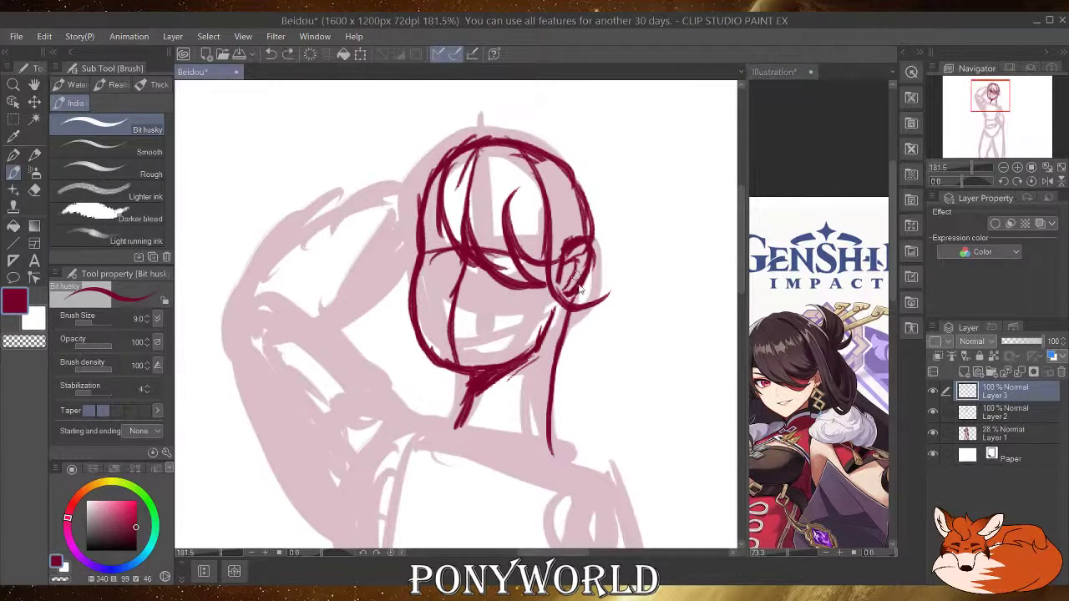
{"action": "key", "text": "ctrl+z"}
{"action": "left_click", "coordinate": [808, 367]}
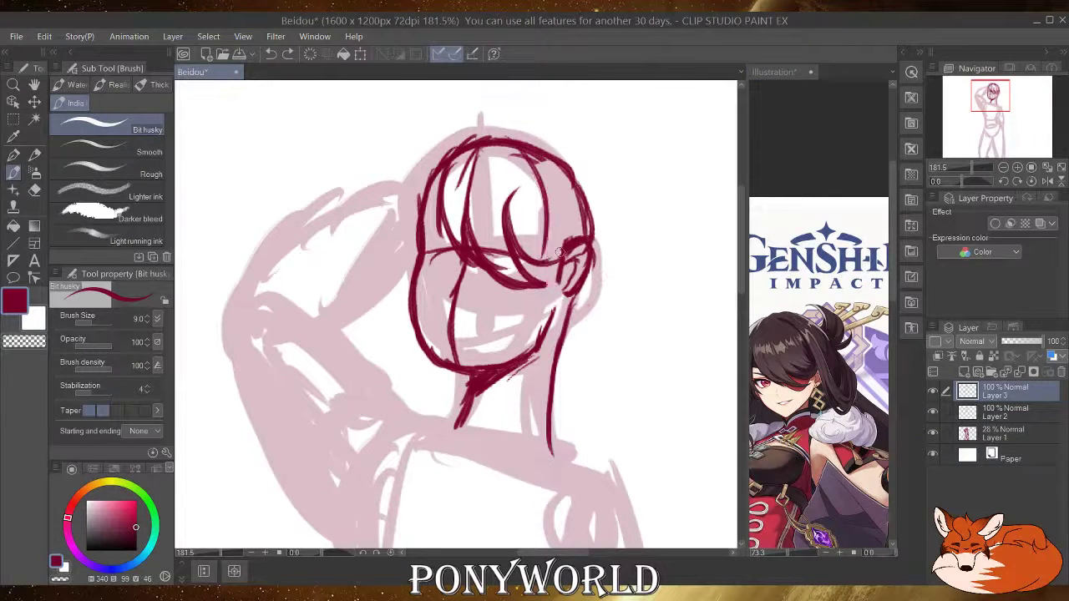
Sketch a longer side lock that falls over the ear and flicks outward beside the neck, with inner hair strands.
{"action": "left_click_drag", "start_coordinate": [551, 195], "coordinate": [551, 318]}
{"action": "left_click_drag", "start_coordinate": [546, 242], "coordinate": [586, 337]}
{"action": "mouse_move", "coordinate": [545, 292]}
{"action": "left_mouse_down"}
{"action": "mouse_move", "coordinate": [610, 341]}
{"action": "mouse_move", "coordinate": [627, 306]}
{"action": "left_mouse_up"}
{"action": "left_click_drag", "start_coordinate": [587, 343], "coordinate": [631, 299]}
{"action": "mouse_move", "coordinate": [555, 147]}
{"action": "left_mouse_down"}
{"action": "mouse_move", "coordinate": [582, 209]}
{"action": "mouse_move", "coordinate": [599, 307]}
{"action": "left_mouse_up"}
{"action": "mouse_move", "coordinate": [575, 246]}
{"action": "left_mouse_down"}
{"action": "mouse_move", "coordinate": [629, 285]}
{"action": "mouse_move", "coordinate": [620, 264]}
{"action": "mouse_move", "coordinate": [621, 320]}
{"action": "left_mouse_up"}
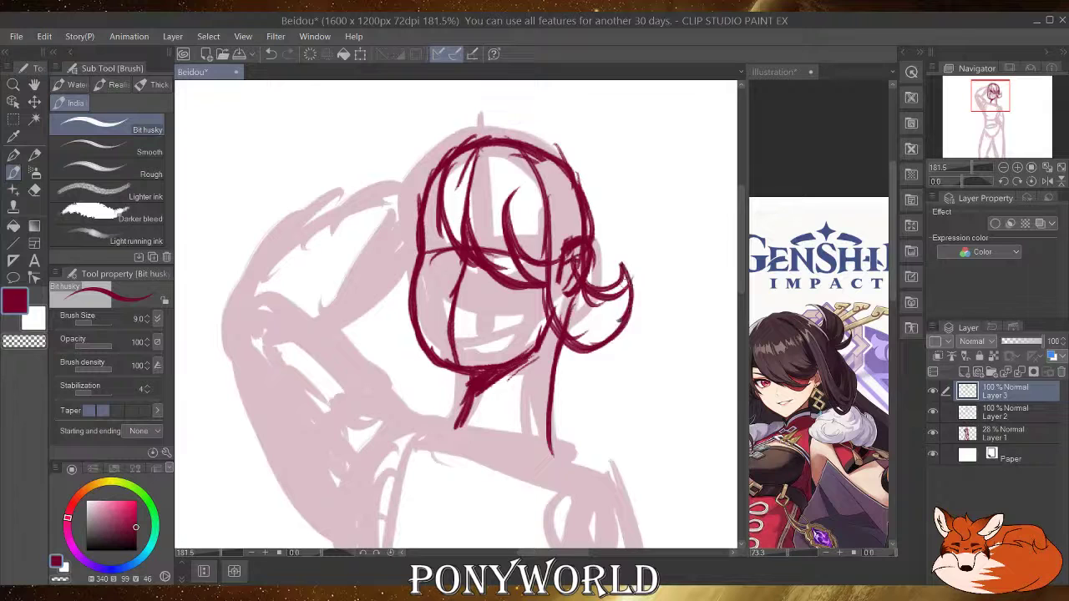
{"action": "left_click_drag", "start_coordinate": [626, 273], "coordinate": [608, 344]}
{"action": "mouse_move", "coordinate": [564, 287]}
{"action": "left_mouse_down"}
{"action": "mouse_move", "coordinate": [624, 313]}
{"action": "mouse_move", "coordinate": [645, 287]}
{"action": "left_mouse_up"}
{"action": "left_click_drag", "start_coordinate": [569, 189], "coordinate": [569, 291]}
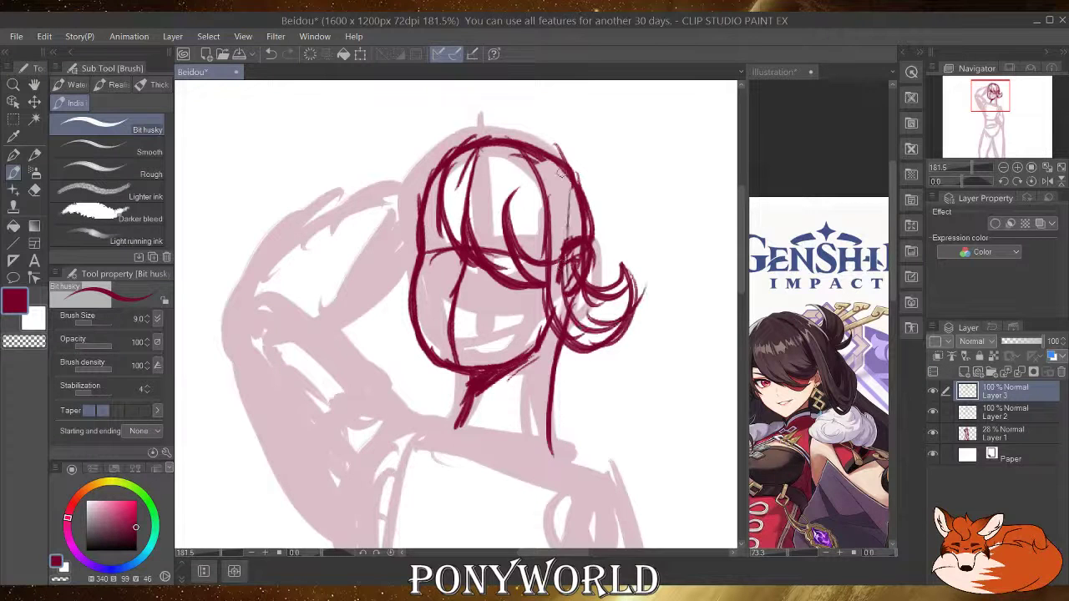
Add more curved strands inside the fringe, between the parting and the ear.
{"action": "mouse_move", "coordinate": [556, 164]}
{"action": "left_mouse_down"}
{"action": "mouse_move", "coordinate": [555, 292]}
{"action": "mouse_move", "coordinate": [533, 201]}
{"action": "left_mouse_up"}
{"action": "left_click_drag", "start_coordinate": [542, 254], "coordinate": [526, 192]}
{"action": "left_click_drag", "start_coordinate": [518, 282], "coordinate": [478, 172]}
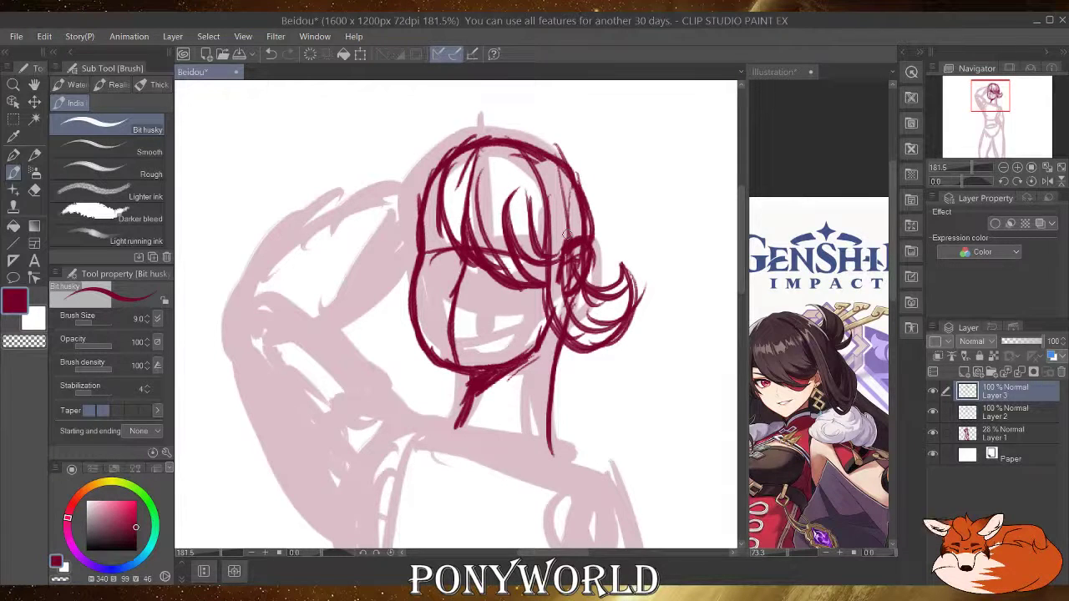
Move the hair sketch on Layer 3 slightly up and to the right over the head.
{"action": "left_click", "coordinate": [1003, 412]}
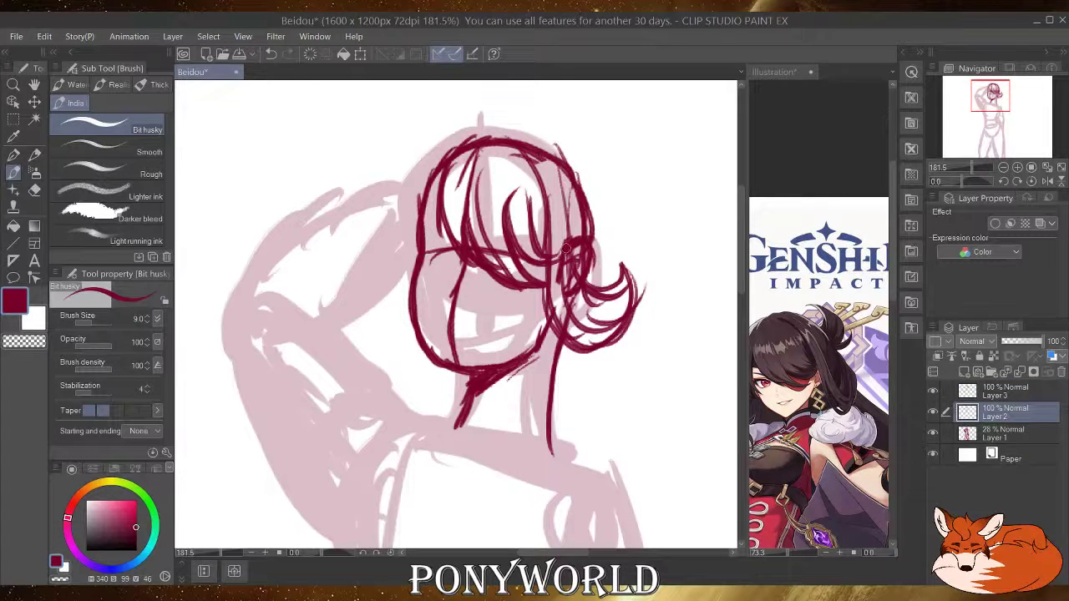
{"action": "scroll", "coordinate": [400, 247], "scroll_direction": "down", "scroll_amount": 1}
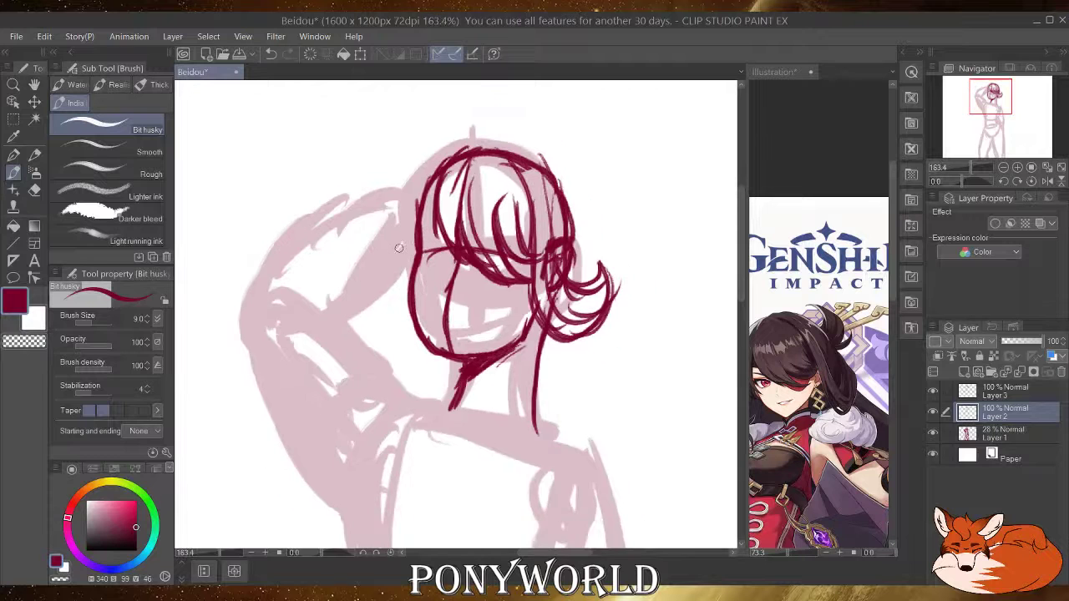
{"action": "scroll", "coordinate": [399, 248], "scroll_direction": "up", "scroll_amount": 3}
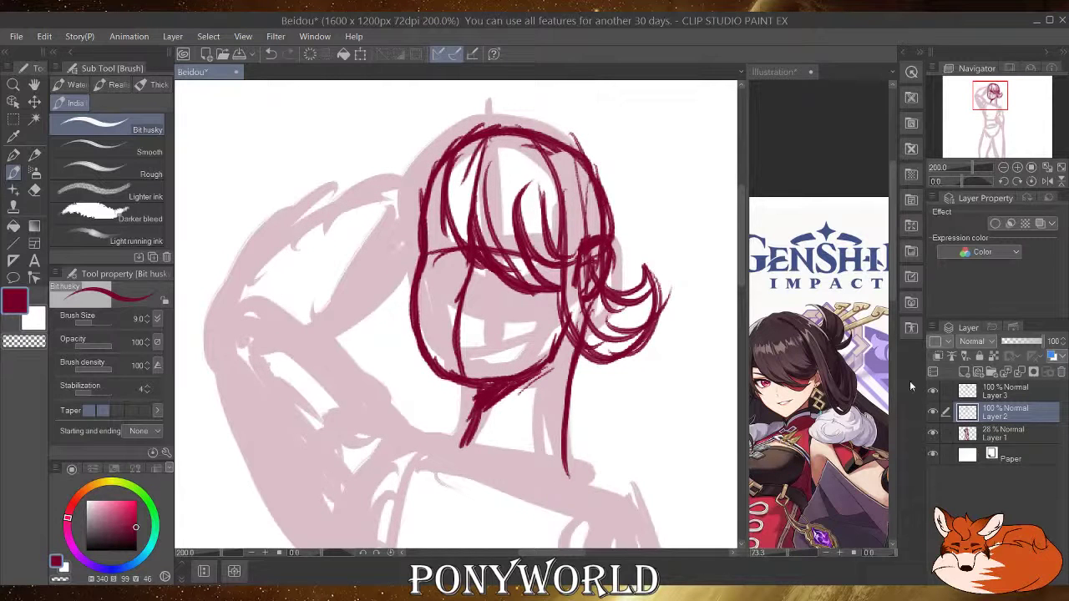
{"action": "left_click", "coordinate": [1006, 396]}
{"action": "key", "text": "k"}
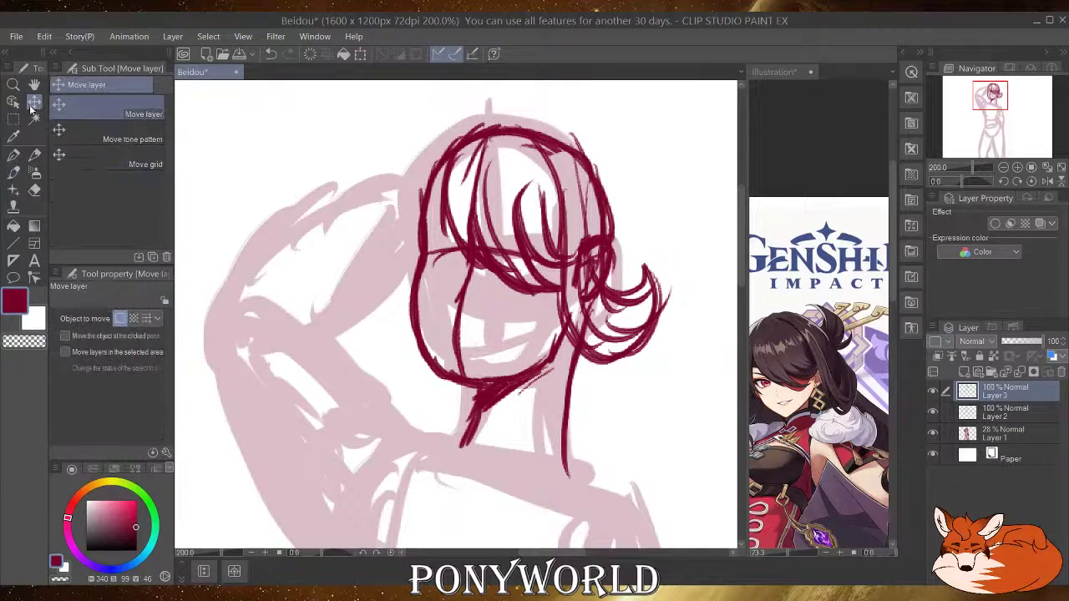
{"action": "left_click_drag", "start_coordinate": [319, 209], "coordinate": [331, 210]}
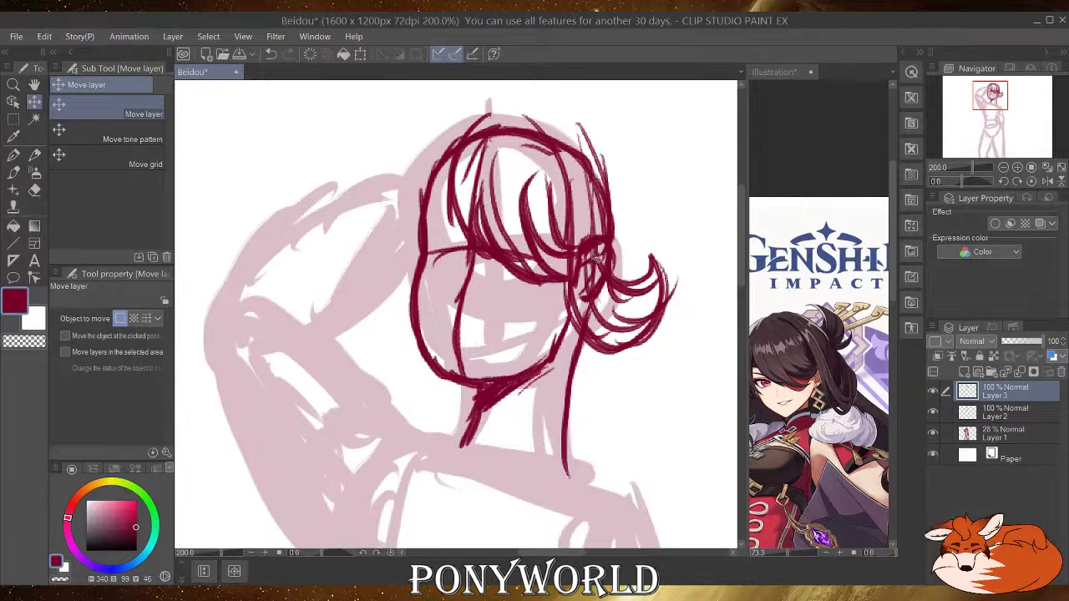
On Layer 2, draw the tip of the nose and full, slightly smirking lips along the face's centre line.
{"action": "left_click", "coordinate": [994, 415]}
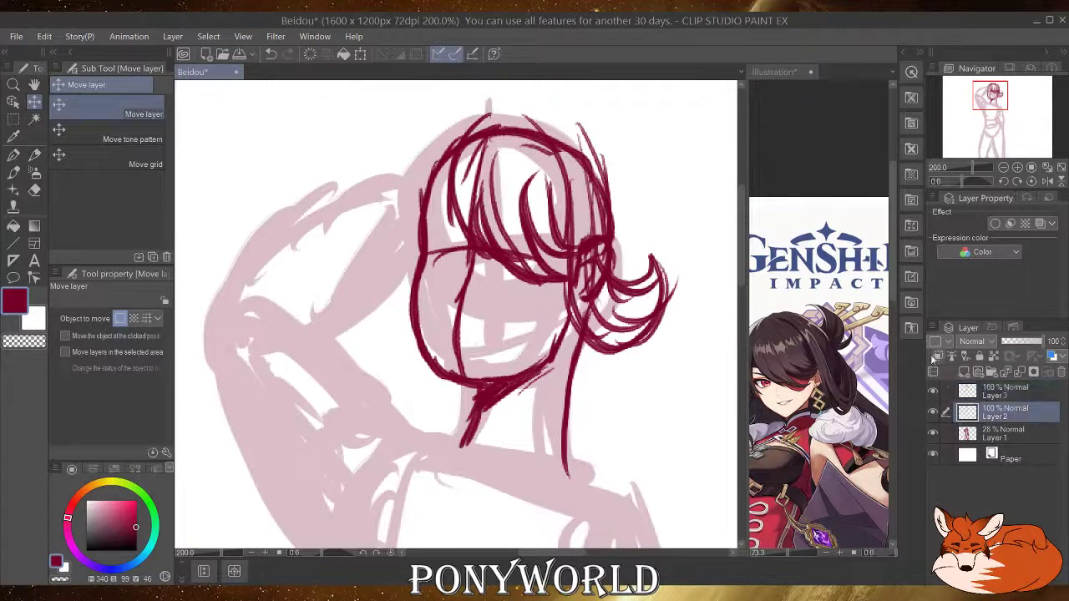
{"action": "left_click", "coordinate": [14, 172]}
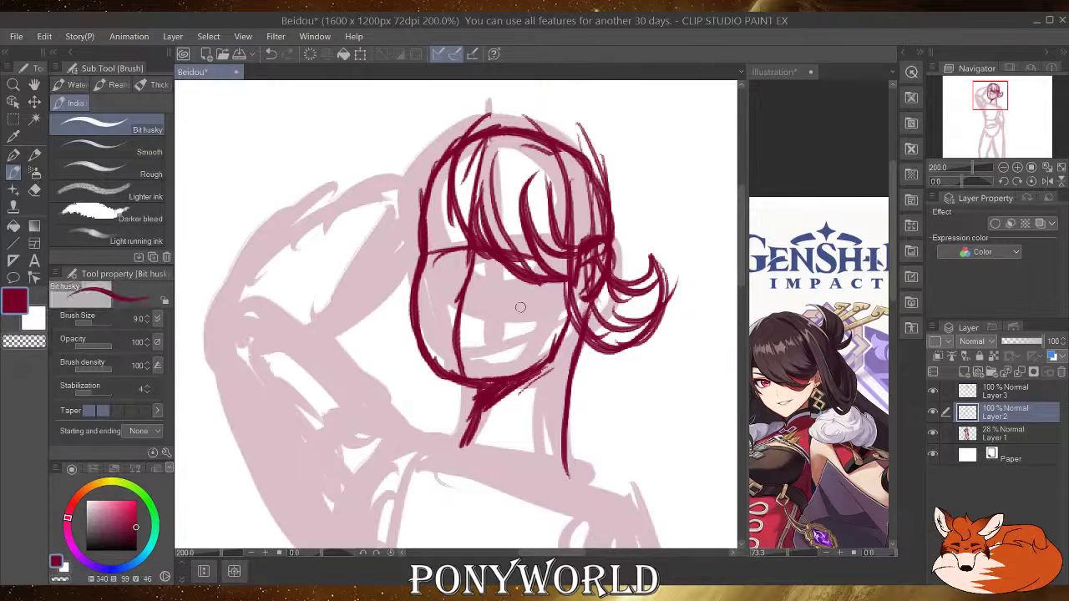
{"action": "mouse_move", "coordinate": [468, 247]}
{"action": "left_mouse_down"}
{"action": "mouse_move", "coordinate": [451, 282]}
{"action": "mouse_move", "coordinate": [468, 276]}
{"action": "mouse_move", "coordinate": [478, 286]}
{"action": "mouse_move", "coordinate": [455, 280]}
{"action": "mouse_move", "coordinate": [468, 292]}
{"action": "left_mouse_up"}
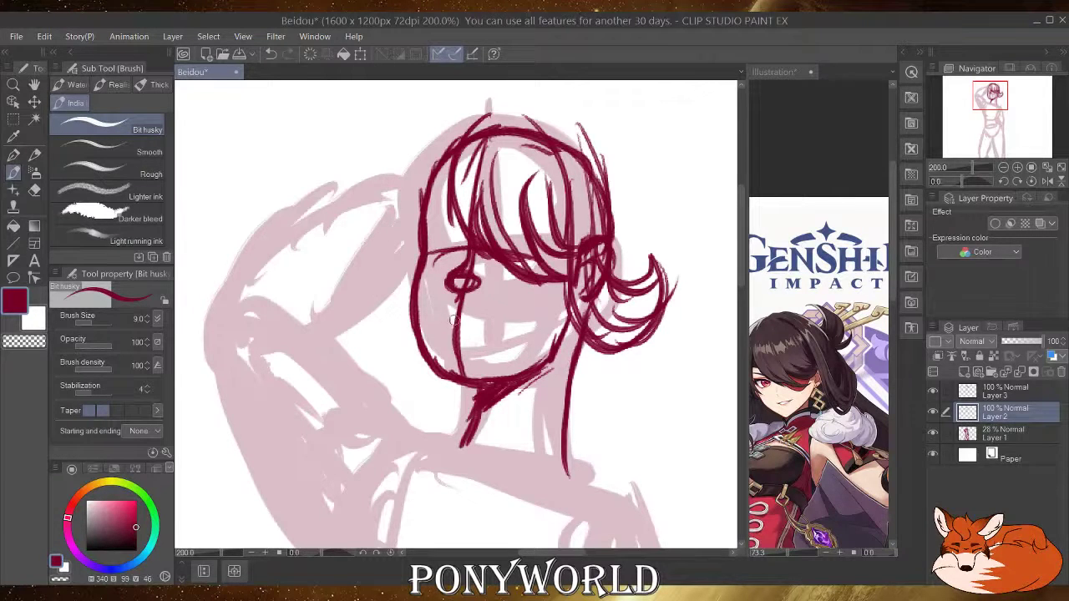
{"action": "mouse_move", "coordinate": [447, 319]}
{"action": "left_mouse_down"}
{"action": "mouse_move", "coordinate": [501, 311]}
{"action": "mouse_move", "coordinate": [448, 317]}
{"action": "mouse_move", "coordinate": [444, 331]}
{"action": "mouse_move", "coordinate": [459, 337]}
{"action": "mouse_move", "coordinate": [492, 315]}
{"action": "mouse_move", "coordinate": [464, 334]}
{"action": "mouse_move", "coordinate": [448, 331]}
{"action": "mouse_move", "coordinate": [471, 345]}
{"action": "mouse_move", "coordinate": [457, 315]}
{"action": "mouse_move", "coordinate": [443, 320]}
{"action": "mouse_move", "coordinate": [457, 323]}
{"action": "left_mouse_up"}
Lasso the lips and transform them with a slight tilt at 100% width and 97% height, and clear the selection.
{"action": "left_click", "coordinate": [15, 120]}
{"action": "left_click", "coordinate": [98, 148]}
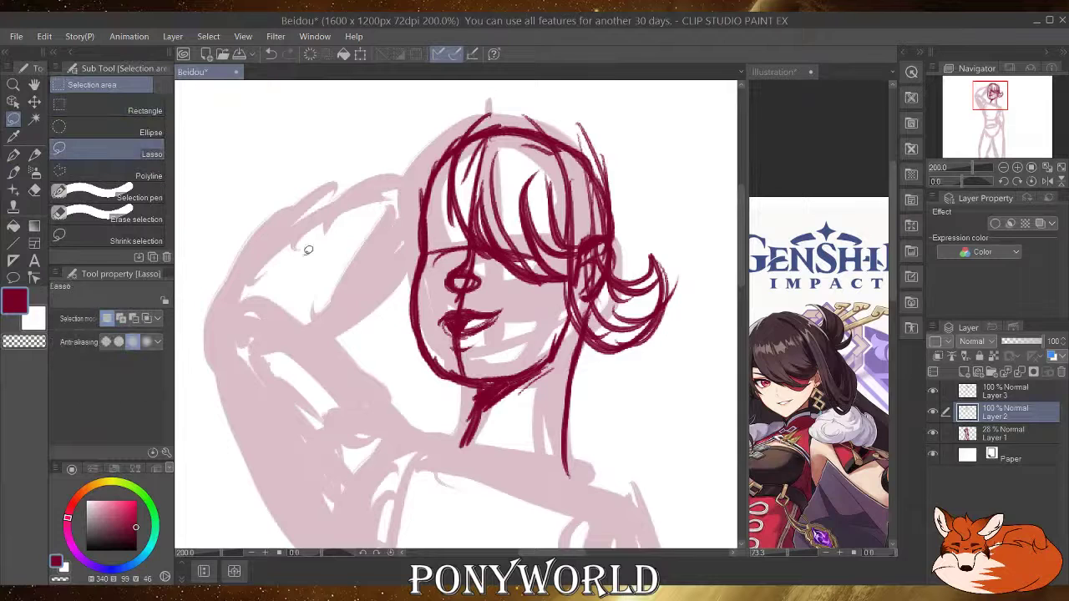
{"action": "mouse_move", "coordinate": [470, 358]}
{"action": "left_mouse_down"}
{"action": "mouse_move", "coordinate": [508, 334]}
{"action": "mouse_move", "coordinate": [513, 304]}
{"action": "mouse_move", "coordinate": [440, 301]}
{"action": "left_mouse_up"}
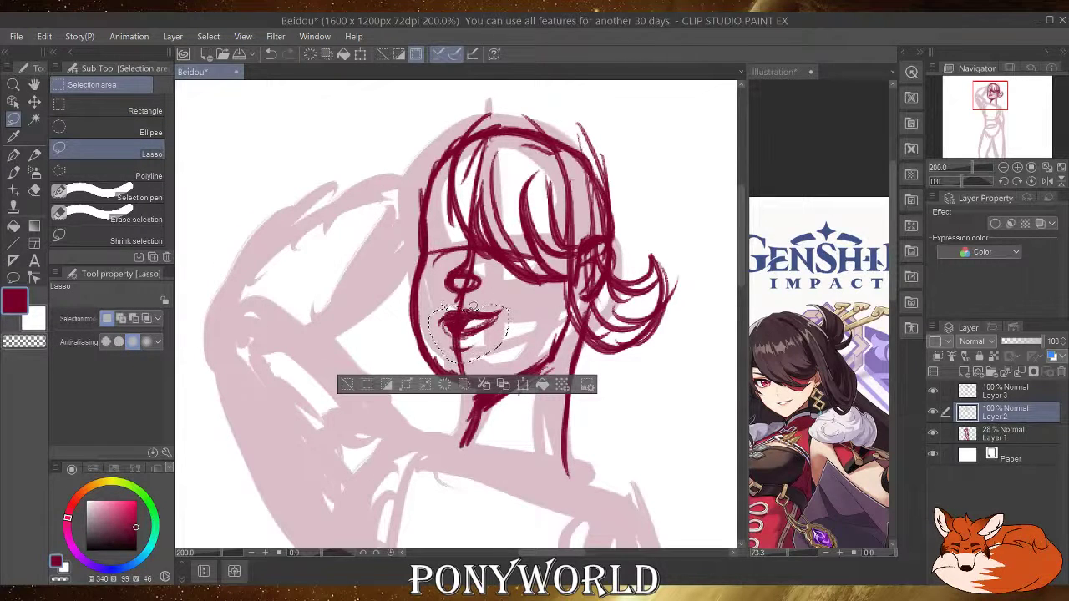
{"action": "left_click", "coordinate": [521, 385]}
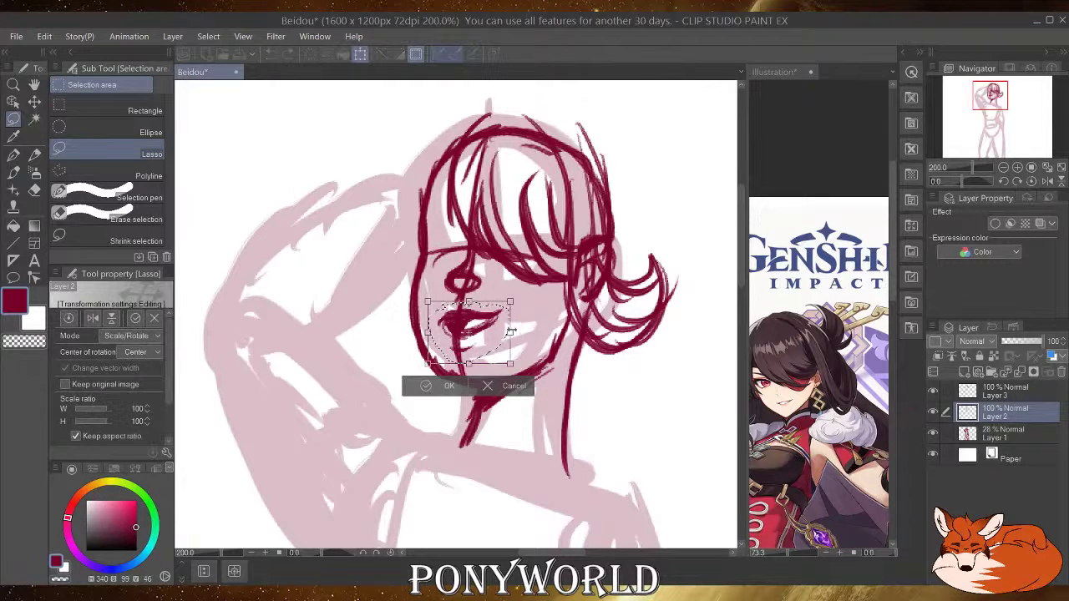
{"action": "mouse_move", "coordinate": [519, 332]}
{"action": "left_mouse_down"}
{"action": "mouse_move", "coordinate": [544, 340]}
{"action": "mouse_move", "coordinate": [530, 342]}
{"action": "left_mouse_up"}
{"action": "left_click_drag", "start_coordinate": [535, 302], "coordinate": [480, 303]}
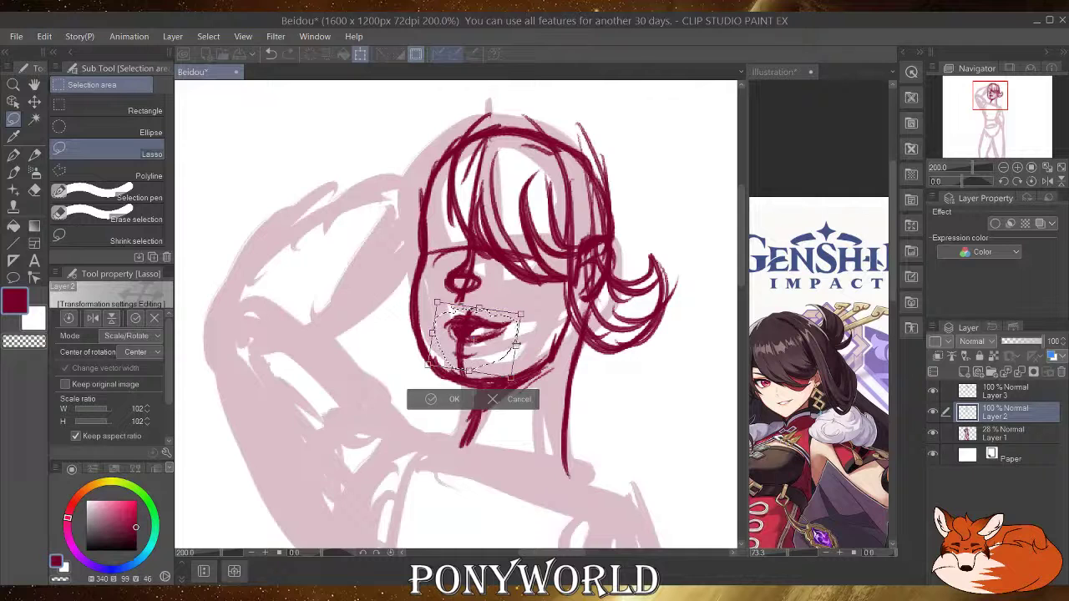
{"action": "left_click_drag", "start_coordinate": [516, 343], "coordinate": [519, 344]}
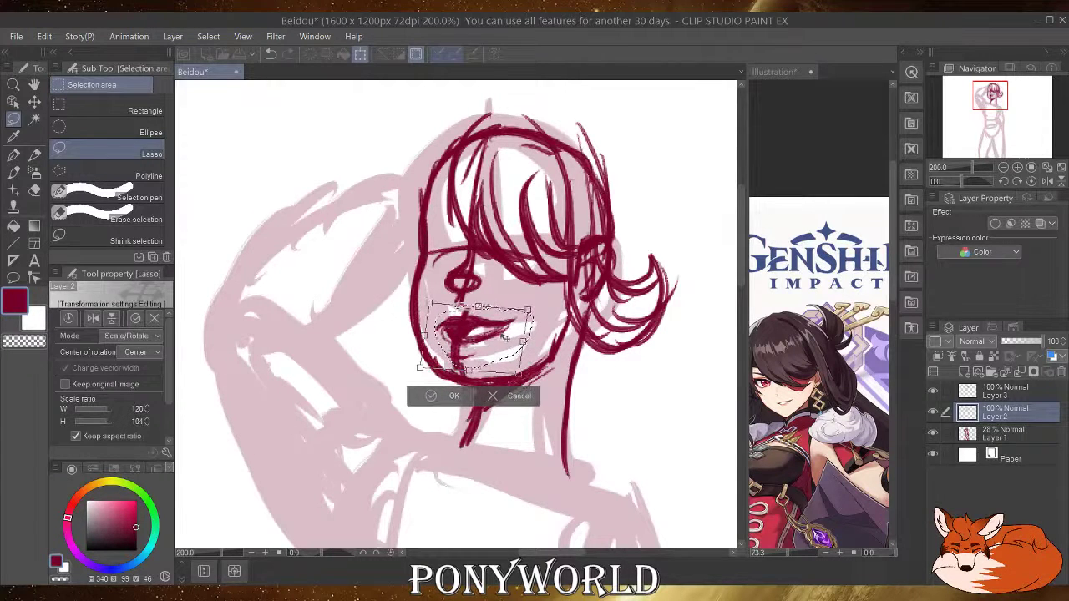
{"action": "left_click_drag", "start_coordinate": [521, 339], "coordinate": [514, 343]}
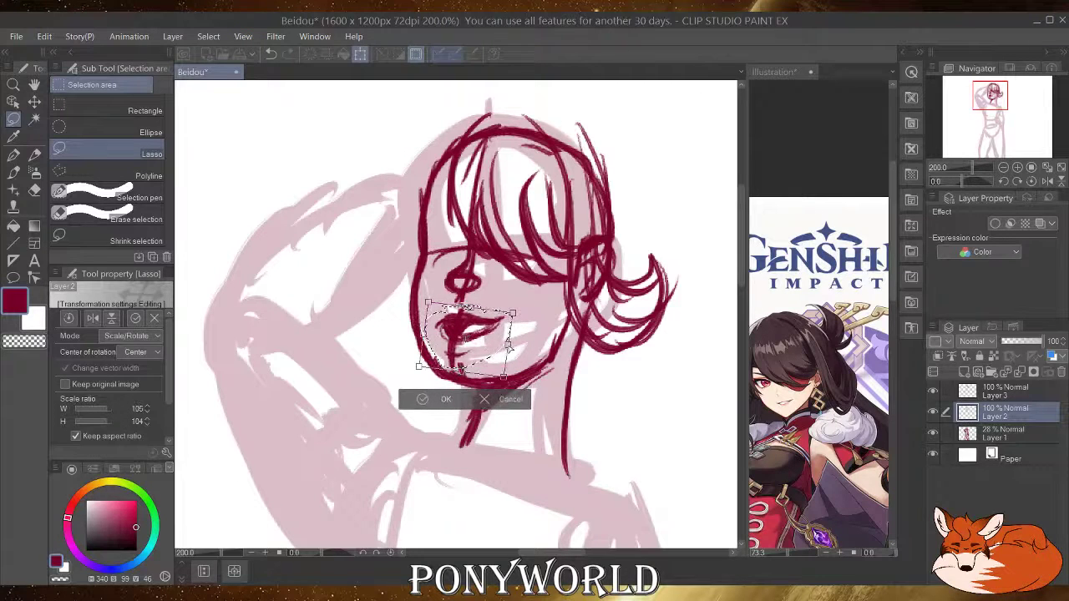
{"action": "left_click_drag", "start_coordinate": [510, 340], "coordinate": [512, 352]}
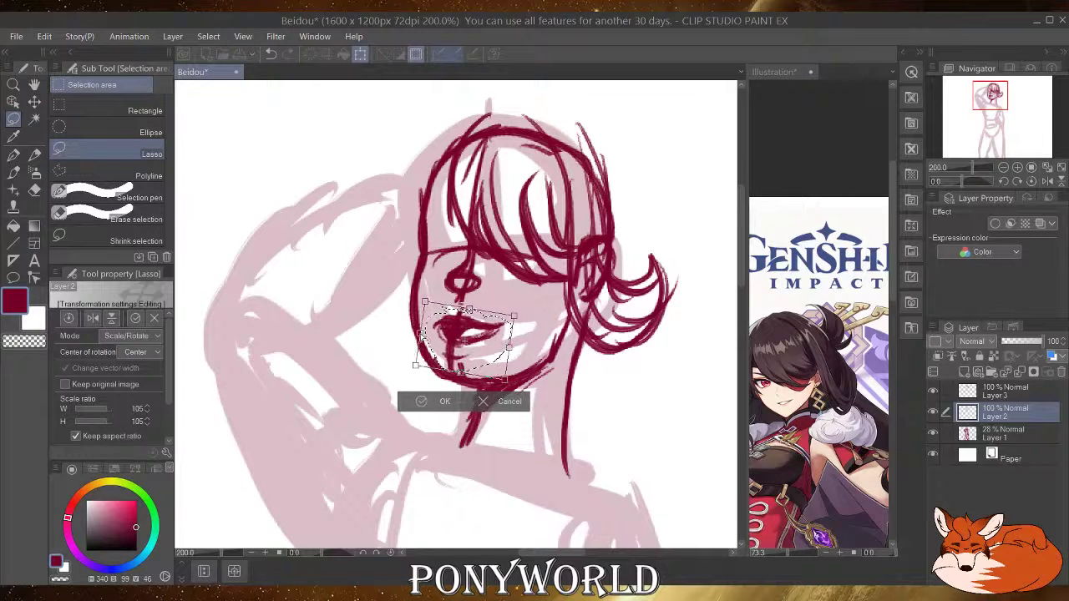
{"action": "left_click_drag", "start_coordinate": [470, 338], "coordinate": [472, 341]}
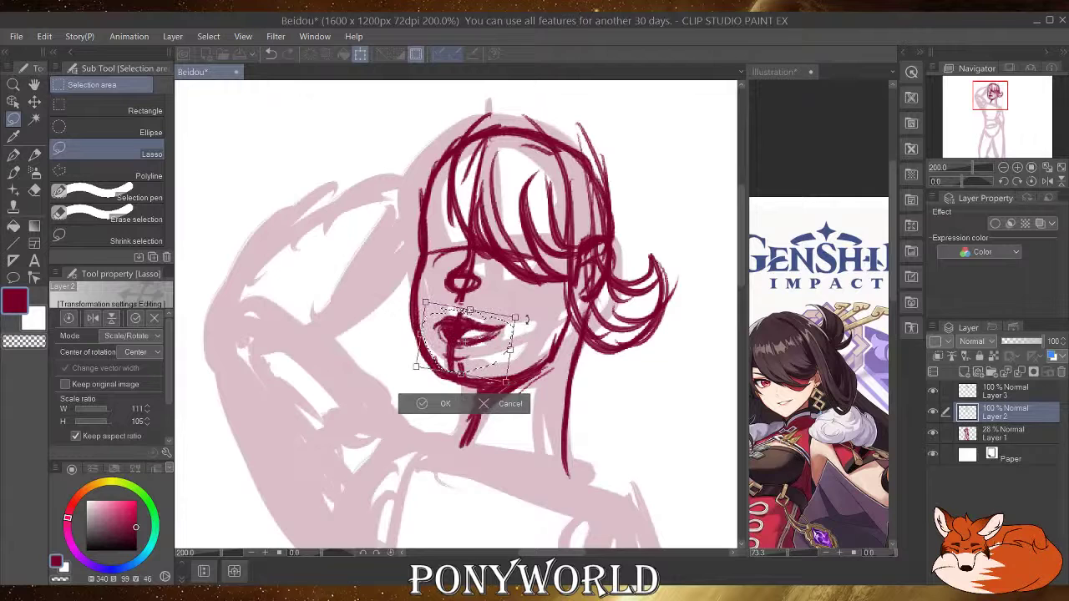
{"action": "left_click_drag", "start_coordinate": [526, 319], "coordinate": [494, 335]}
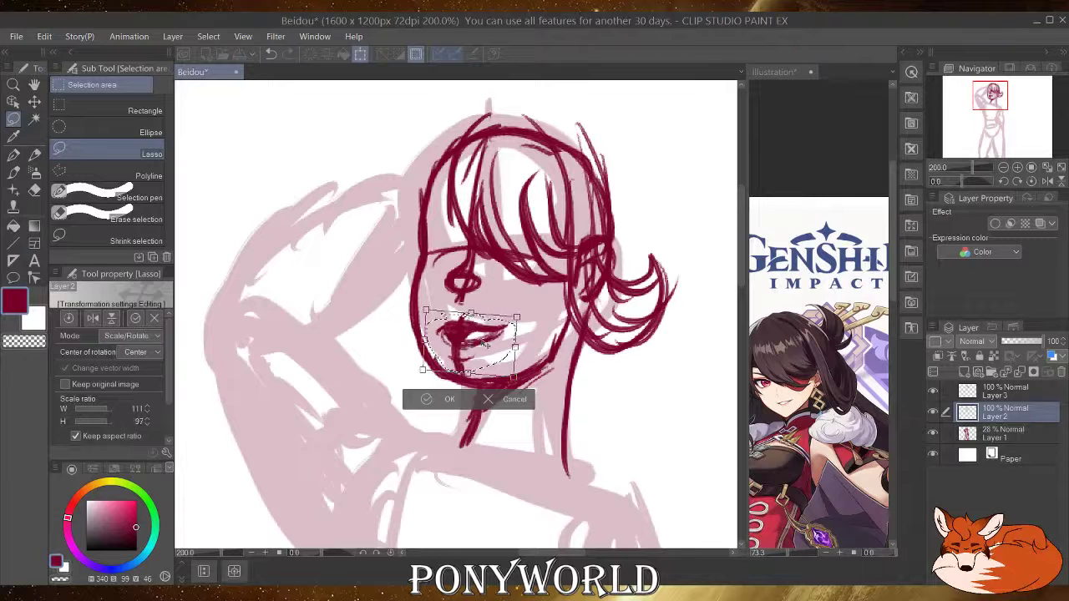
{"action": "left_click_drag", "start_coordinate": [516, 344], "coordinate": [495, 341]}
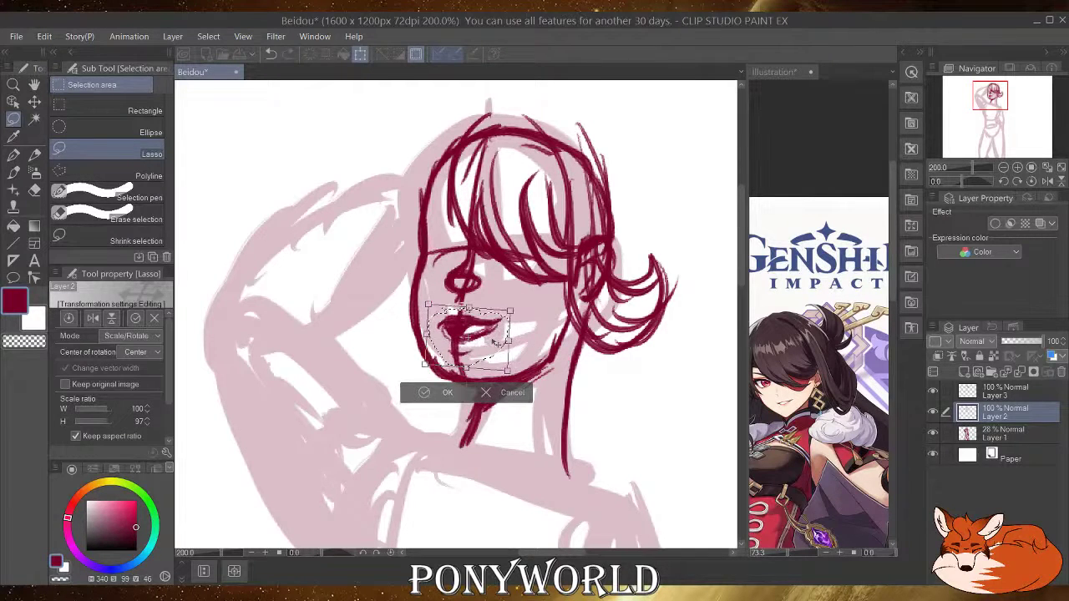
{"action": "left_click", "coordinate": [447, 393]}
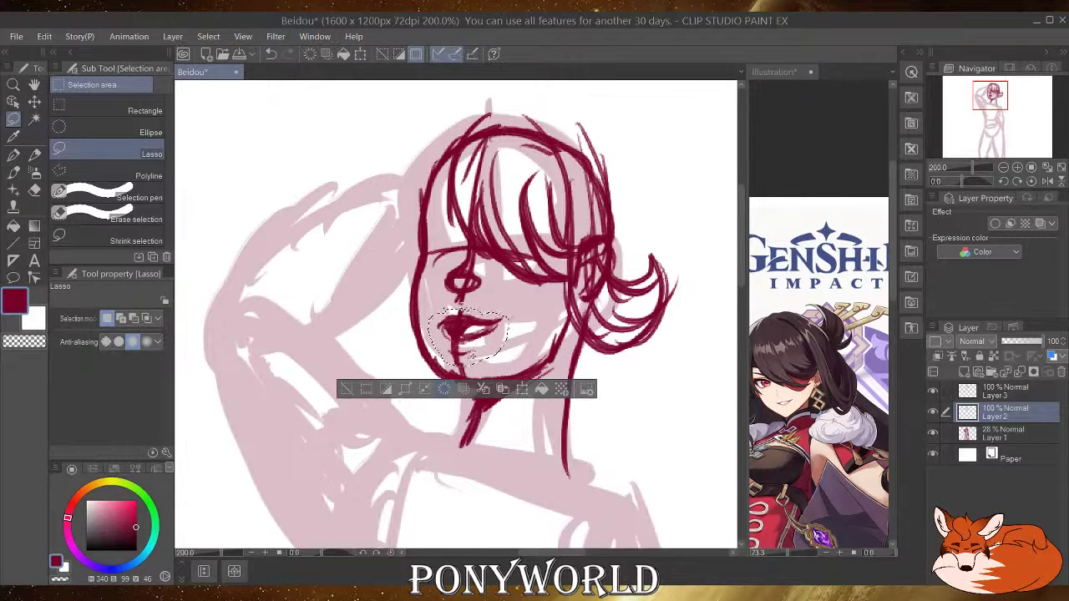
{"action": "key", "text": "ctrl+d"}
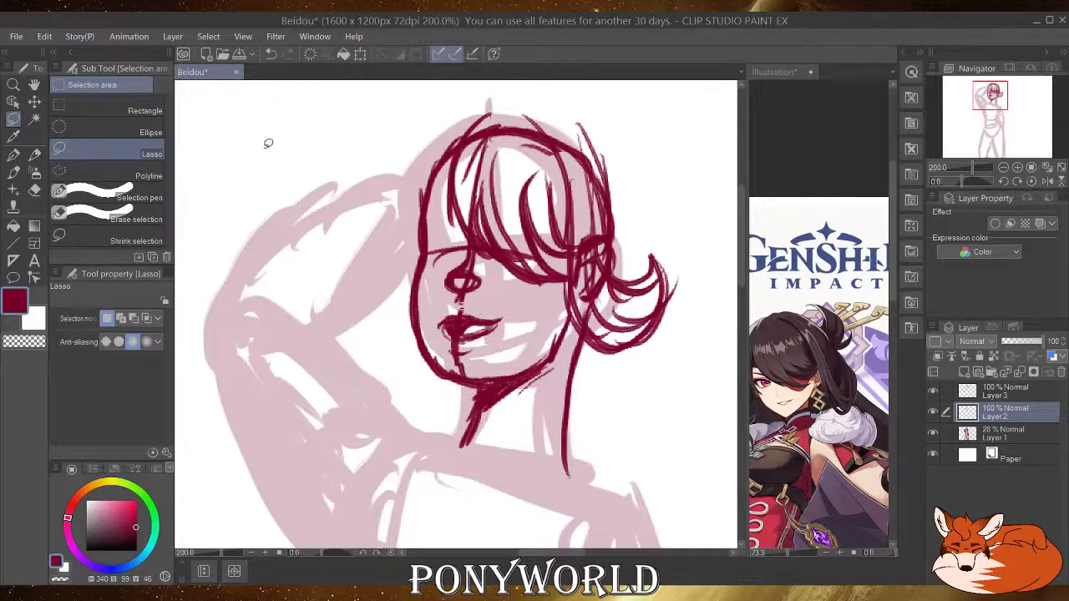
Try short vertical hatching strokes on both cheeks with the brush and undo them.
{"action": "key", "text": "b"}
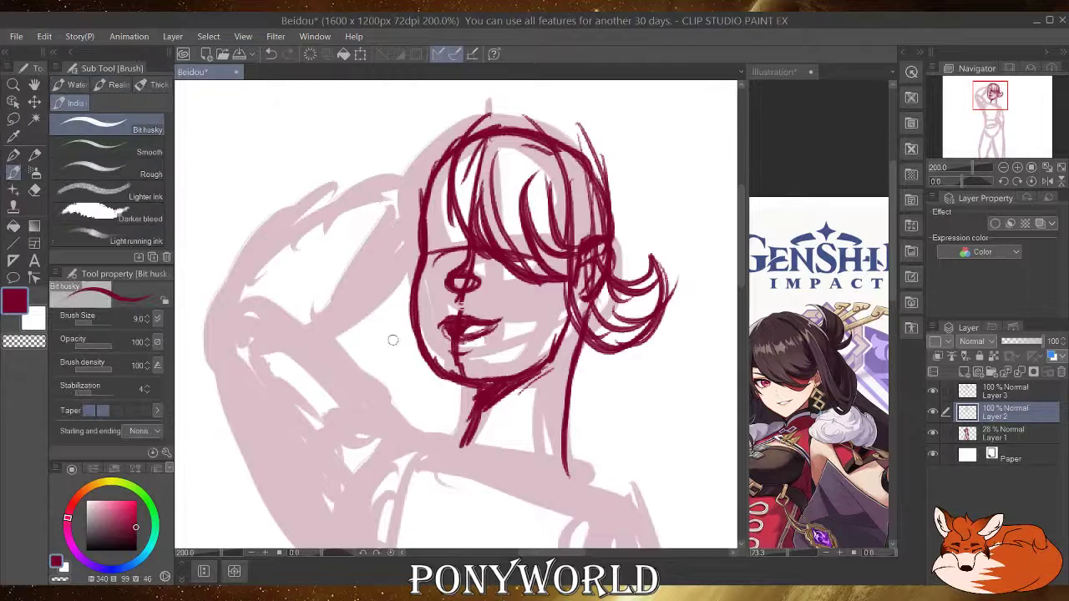
{"action": "left_click_drag", "start_coordinate": [418, 286], "coordinate": [424, 314]}
{"action": "mouse_move", "coordinate": [517, 286]}
{"action": "left_mouse_down"}
{"action": "mouse_move", "coordinate": [519, 319]}
{"action": "mouse_move", "coordinate": [536, 317]}
{"action": "left_mouse_up"}
{"action": "left_click_drag", "start_coordinate": [549, 280], "coordinate": [553, 317]}
{"action": "scroll", "coordinate": [453, 288], "scroll_direction": "down", "scroll_amount": 1}
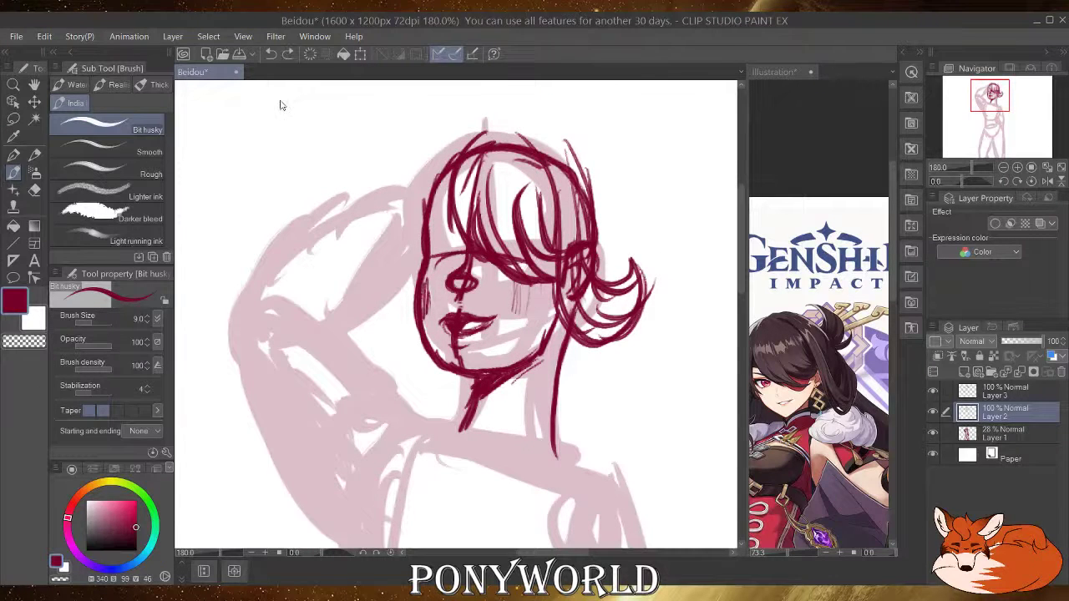
{"action": "key", "text": "ctrl+z"}
{"action": "key", "text": "ctrl+z"}
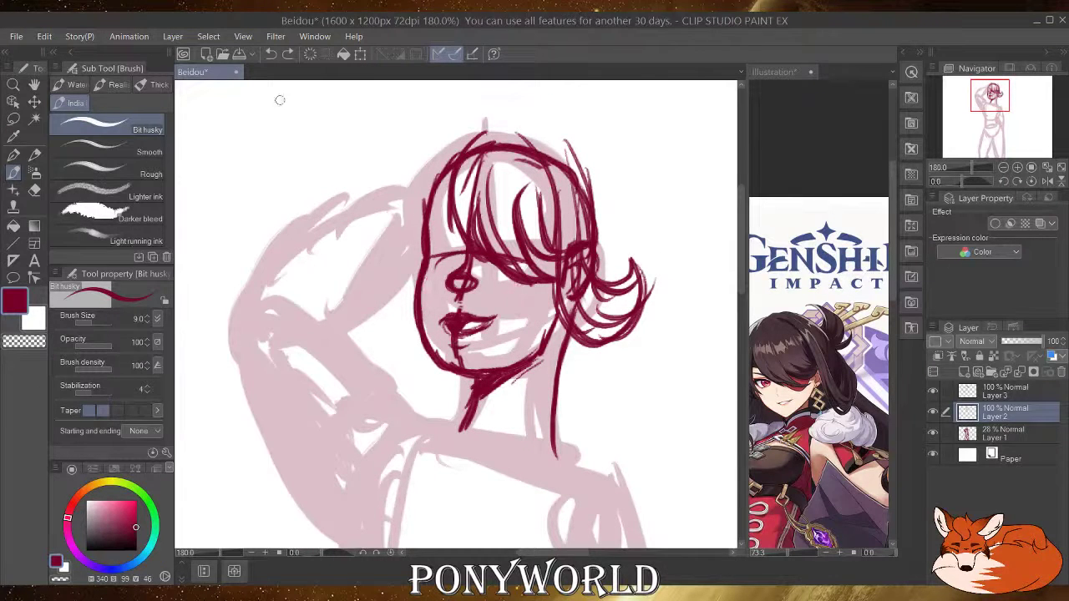
Add a new layer above Layer 2 and draw the uncovered eye with a thick upper lash line, iris and eyebrow.
{"action": "scroll", "coordinate": [279, 99], "scroll_direction": "up", "scroll_amount": 1}
{"action": "scroll", "coordinate": [409, 187], "scroll_direction": "up", "scroll_amount": 1}
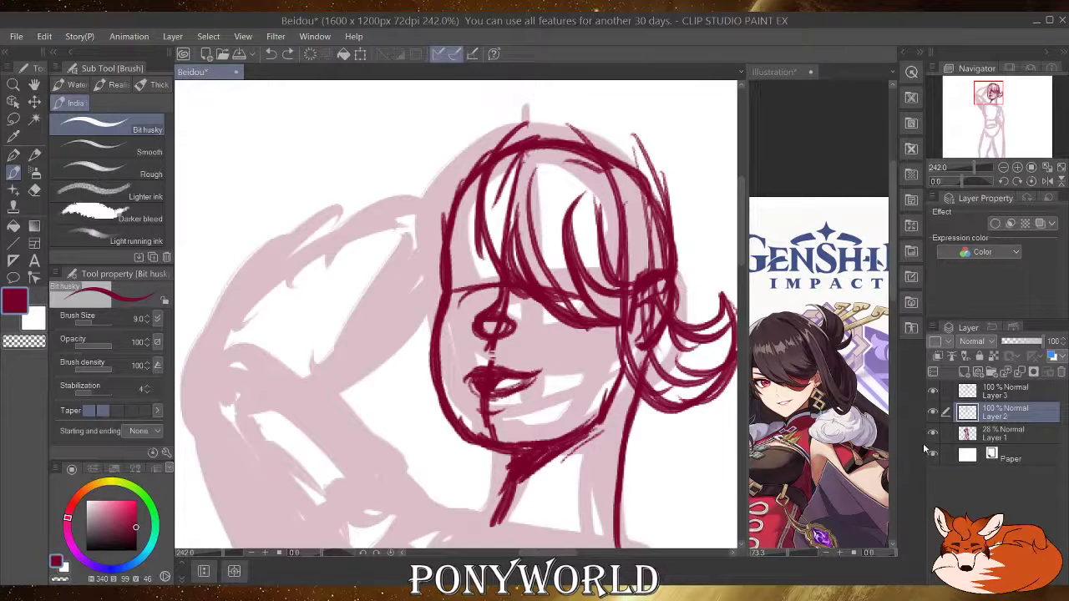
{"action": "left_click", "coordinate": [964, 371]}
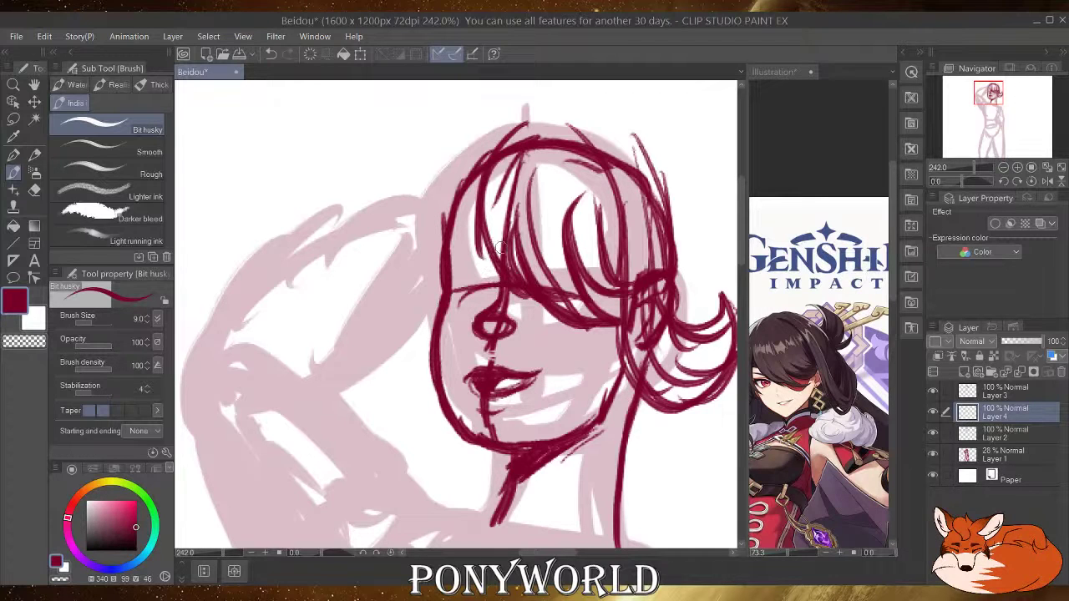
{"action": "mouse_move", "coordinate": [501, 269]}
{"action": "left_mouse_down"}
{"action": "mouse_move", "coordinate": [452, 248]}
{"action": "mouse_move", "coordinate": [464, 253]}
{"action": "left_mouse_up"}
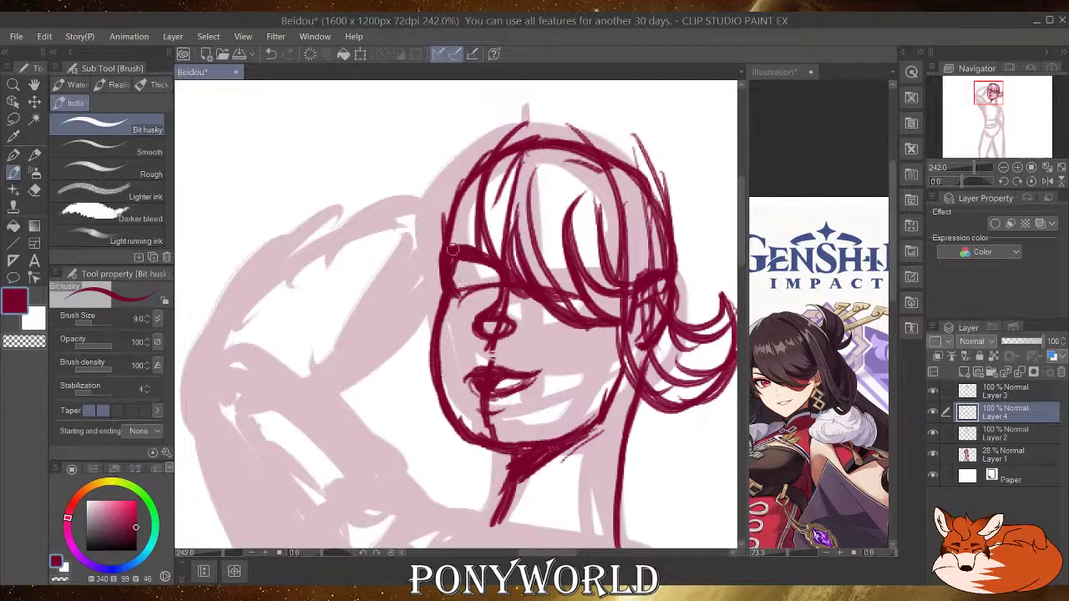
{"action": "mouse_move", "coordinate": [448, 249]}
{"action": "left_mouse_down"}
{"action": "mouse_move", "coordinate": [428, 245]}
{"action": "mouse_move", "coordinate": [438, 267]}
{"action": "mouse_move", "coordinate": [463, 252]}
{"action": "mouse_move", "coordinate": [452, 240]}
{"action": "left_mouse_up"}
{"action": "mouse_move", "coordinate": [459, 299]}
{"action": "left_mouse_down"}
{"action": "mouse_move", "coordinate": [493, 293]}
{"action": "mouse_move", "coordinate": [479, 271]}
{"action": "mouse_move", "coordinate": [480, 295]}
{"action": "mouse_move", "coordinate": [467, 298]}
{"action": "left_mouse_up"}
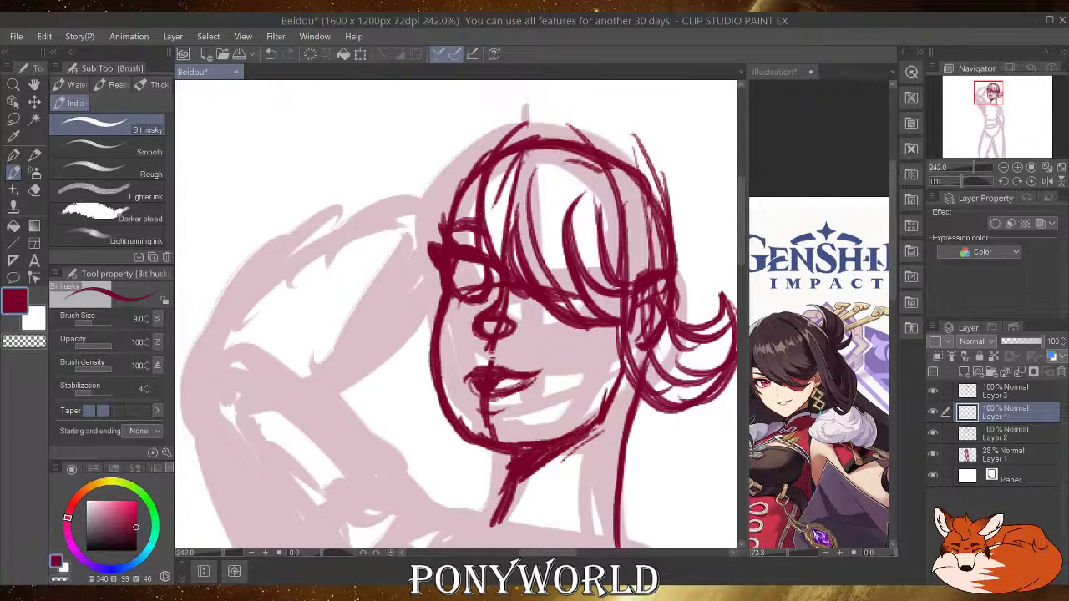
On Layer 3, draw hair strands framing the uncovered eye's side of the face and an outer hair contour from the crown, following the reference artwork.
{"action": "left_click", "coordinate": [1005, 390]}
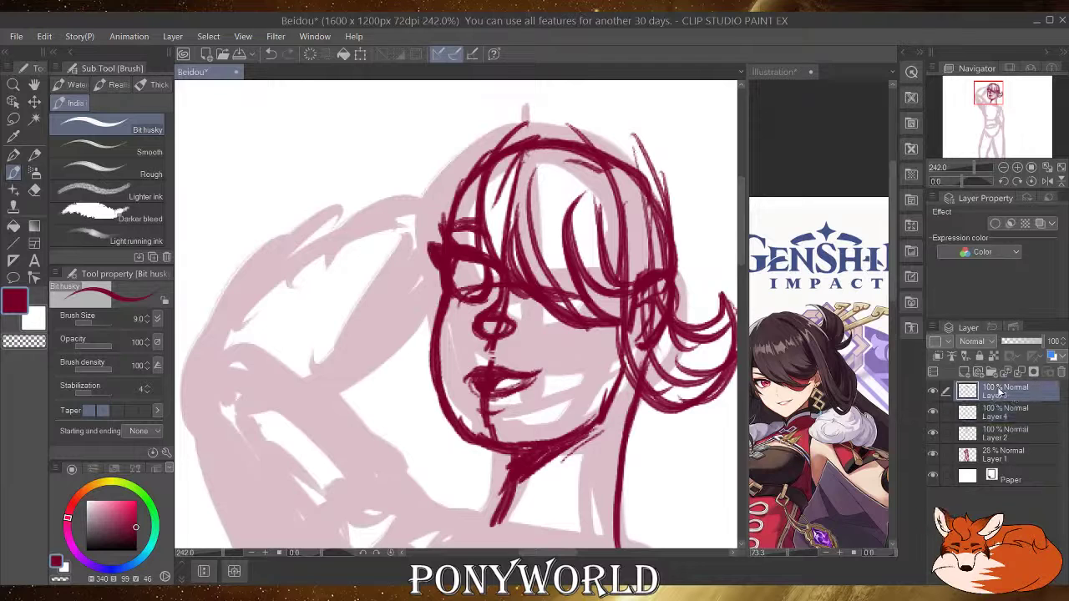
{"action": "left_click", "coordinate": [790, 393]}
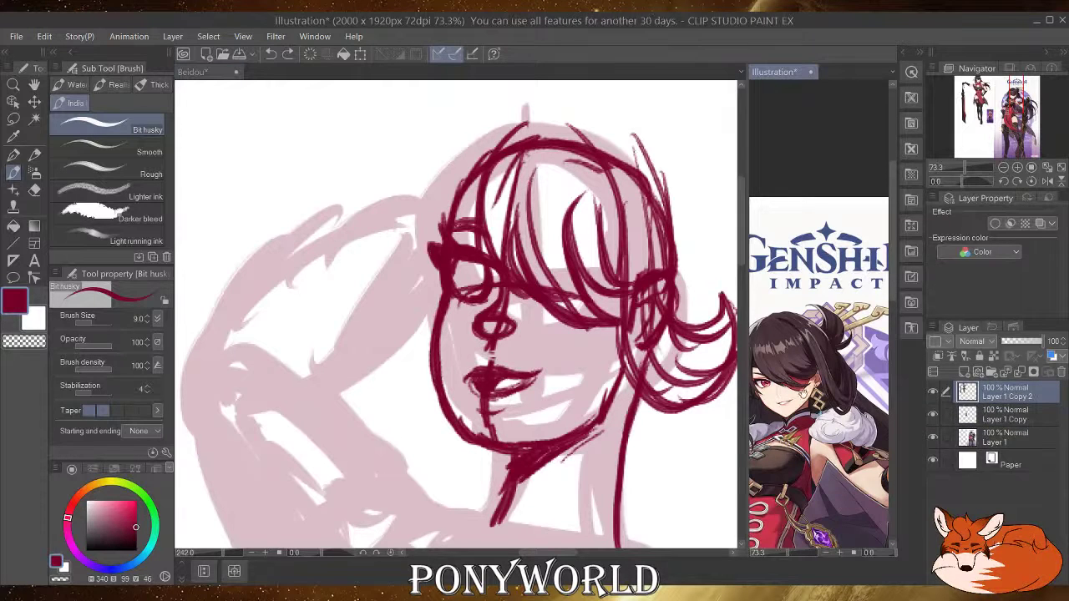
{"action": "left_click_drag", "start_coordinate": [788, 399], "coordinate": [835, 387]}
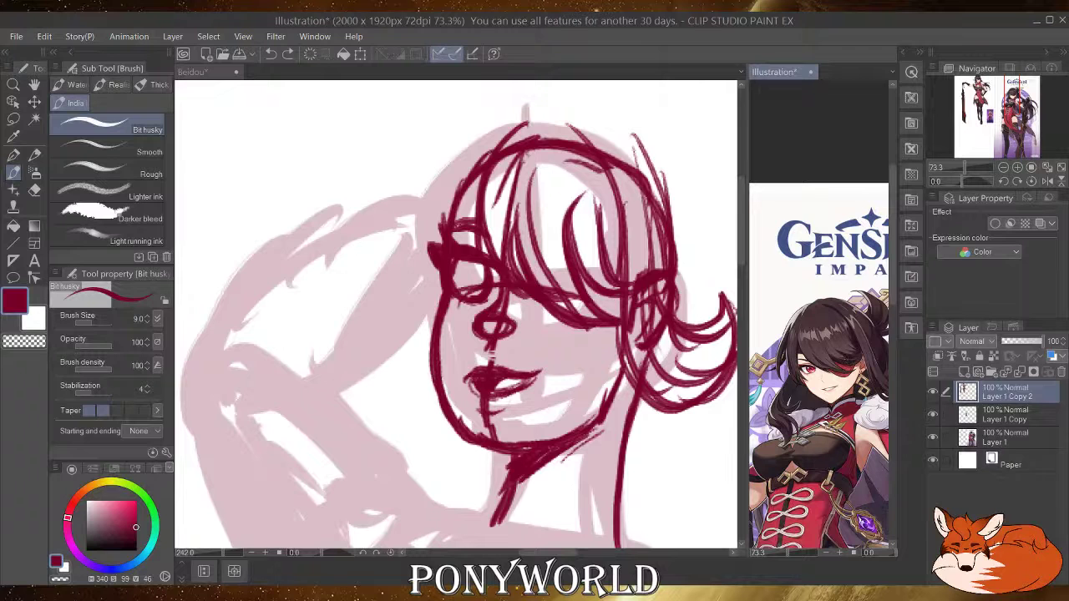
{"action": "left_click", "coordinate": [673, 180]}
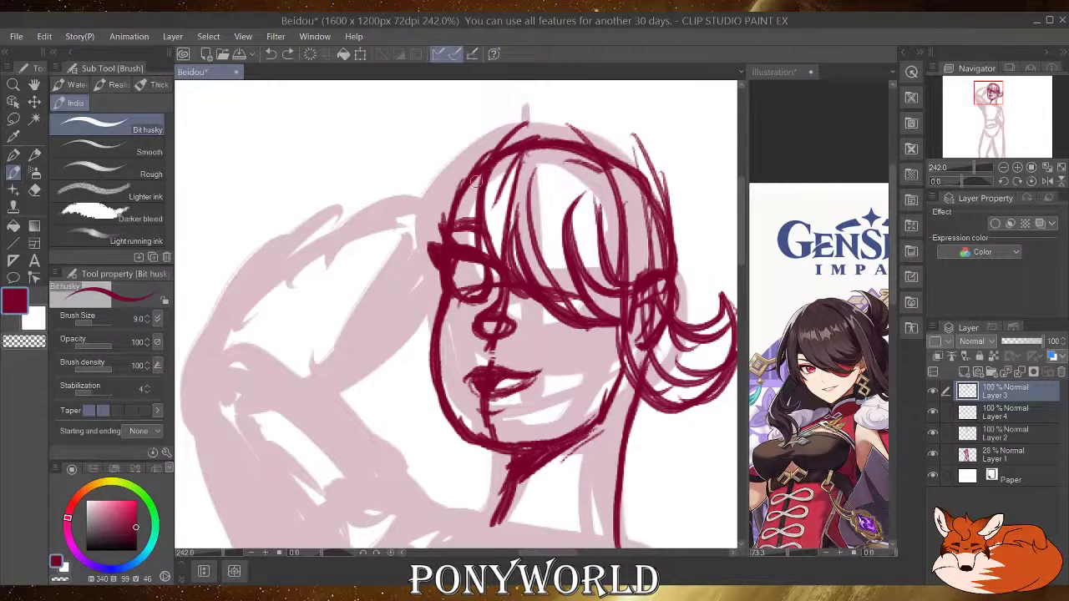
{"action": "mouse_move", "coordinate": [482, 179]}
{"action": "left_mouse_down"}
{"action": "mouse_move", "coordinate": [434, 246]}
{"action": "mouse_move", "coordinate": [470, 192]}
{"action": "mouse_move", "coordinate": [429, 314]}
{"action": "left_mouse_up"}
{"action": "left_click_drag", "start_coordinate": [437, 234], "coordinate": [440, 340]}
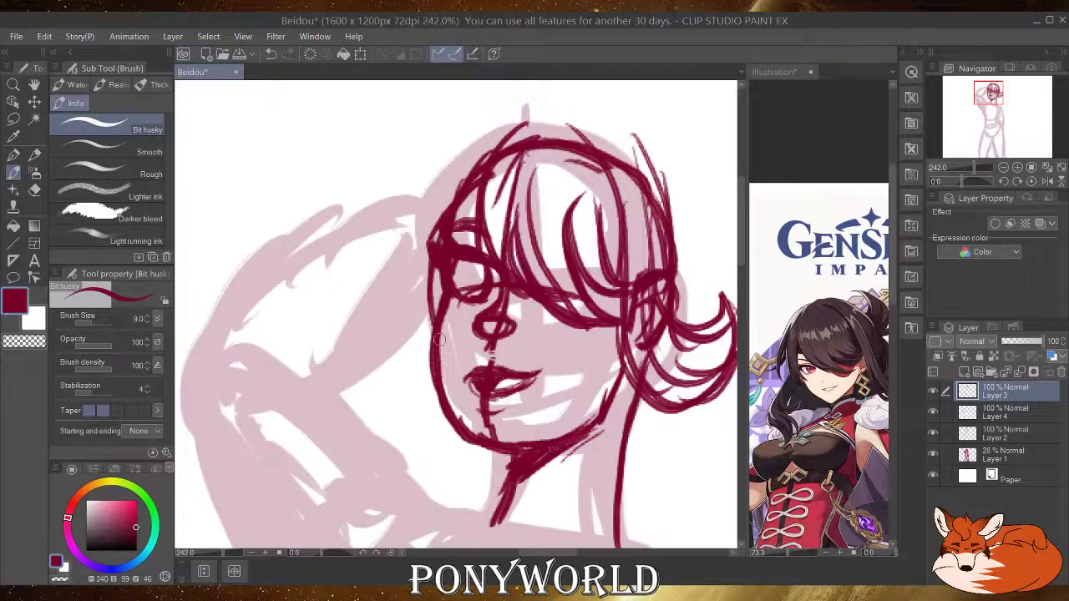
{"action": "left_click_drag", "start_coordinate": [420, 294], "coordinate": [423, 356]}
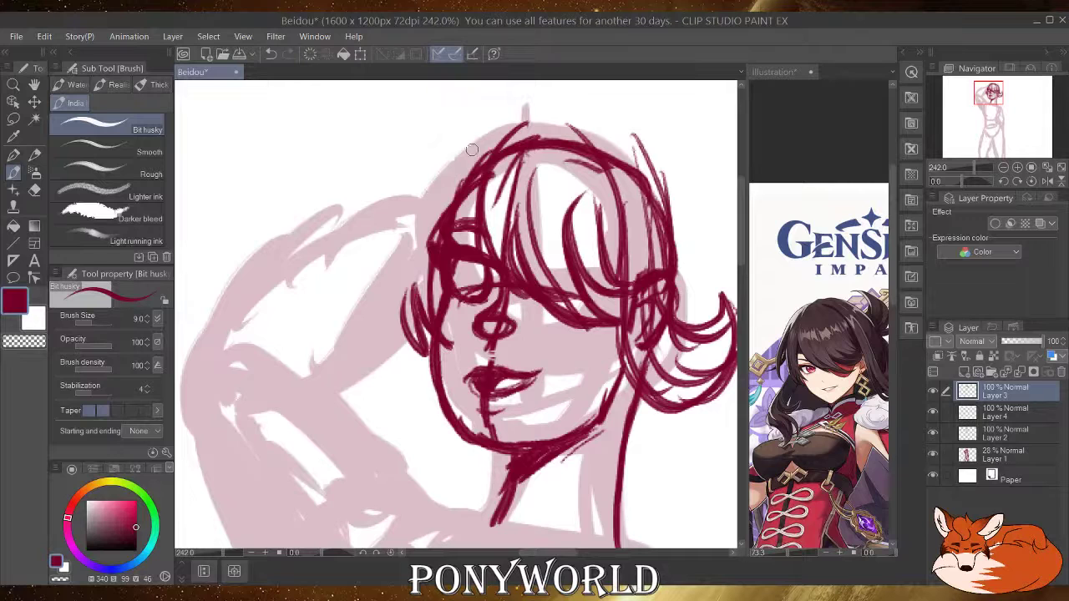
{"action": "mouse_move", "coordinate": [472, 149]}
{"action": "left_mouse_down"}
{"action": "mouse_move", "coordinate": [404, 209]}
{"action": "mouse_move", "coordinate": [392, 299]}
{"action": "left_mouse_up"}
{"action": "left_click_drag", "start_coordinate": [394, 213], "coordinate": [407, 347]}
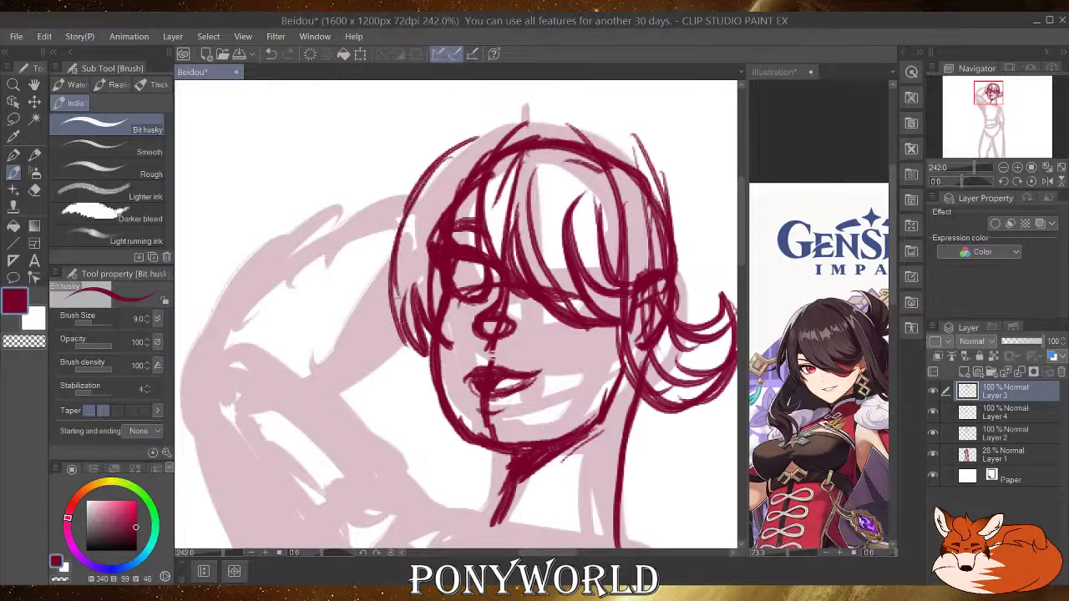
Try long outer hair strands sweeping from above the crown down beside the uncovered eye, over the raised arm.
{"action": "left_click_drag", "start_coordinate": [396, 267], "coordinate": [409, 361]}
{"action": "mouse_move", "coordinate": [440, 106]}
{"action": "left_mouse_down"}
{"action": "mouse_move", "coordinate": [382, 148]}
{"action": "mouse_move", "coordinate": [336, 205]}
{"action": "left_mouse_up"}
{"action": "mouse_move", "coordinate": [400, 135]}
{"action": "left_mouse_down"}
{"action": "mouse_move", "coordinate": [341, 210]}
{"action": "mouse_move", "coordinate": [343, 272]}
{"action": "left_mouse_up"}
{"action": "mouse_move", "coordinate": [377, 154]}
{"action": "left_mouse_down"}
{"action": "mouse_move", "coordinate": [349, 195]}
{"action": "mouse_move", "coordinate": [360, 298]}
{"action": "left_mouse_up"}
{"action": "left_click_drag", "start_coordinate": [344, 210], "coordinate": [364, 319]}
{"action": "mouse_move", "coordinate": [357, 293]}
{"action": "left_mouse_down"}
{"action": "mouse_move", "coordinate": [385, 215]}
{"action": "mouse_move", "coordinate": [410, 198]}
{"action": "mouse_move", "coordinate": [363, 299]}
{"action": "left_mouse_up"}
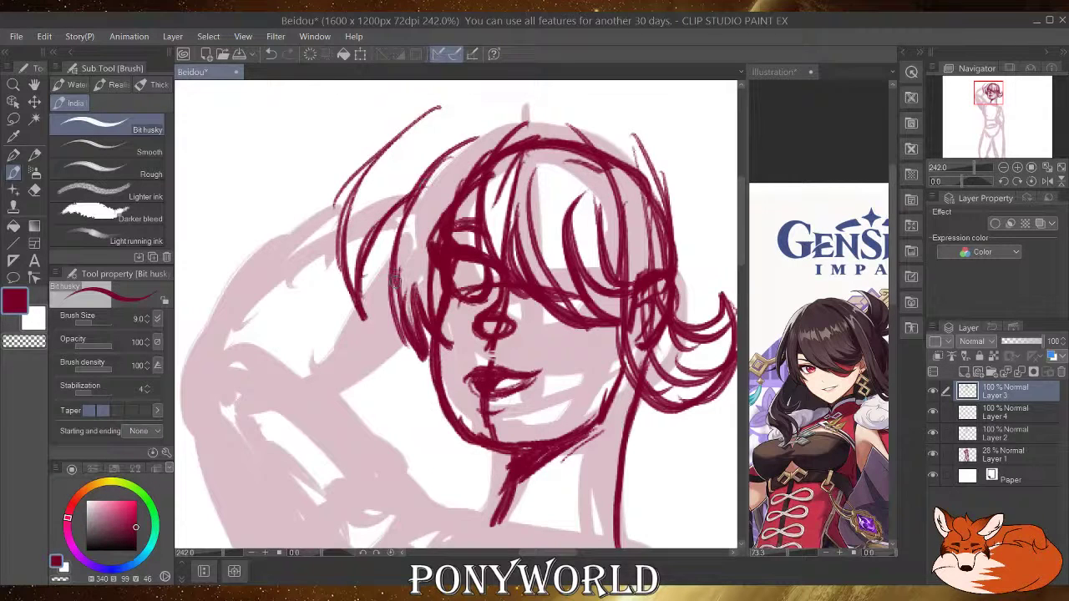
Examine the hair shape and hairpins in the splash art and the purple-background front view of the reference document.
{"action": "key", "text": "ctrl+Tab"}
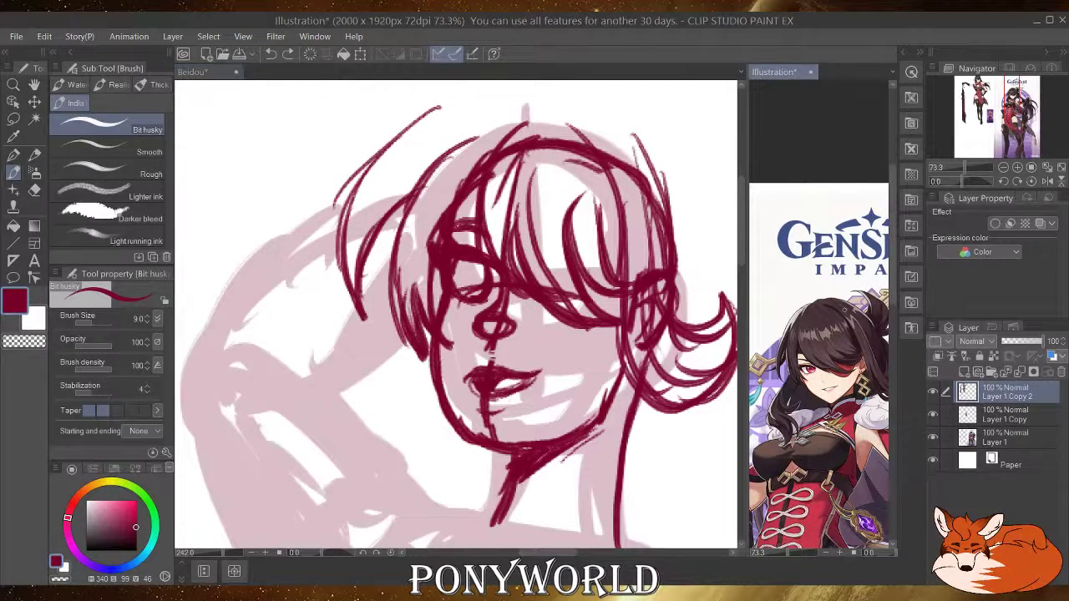
{"action": "left_click_drag", "start_coordinate": [789, 309], "coordinate": [975, 259]}
{"action": "left_click_drag", "start_coordinate": [825, 317], "coordinate": [778, 220]}
{"action": "left_click_drag", "start_coordinate": [843, 416], "coordinate": [806, 379]}
{"action": "scroll", "coordinate": [827, 393], "scroll_direction": "up", "scroll_amount": 4}
{"action": "scroll", "coordinate": [829, 393], "scroll_direction": "down", "scroll_amount": 4}
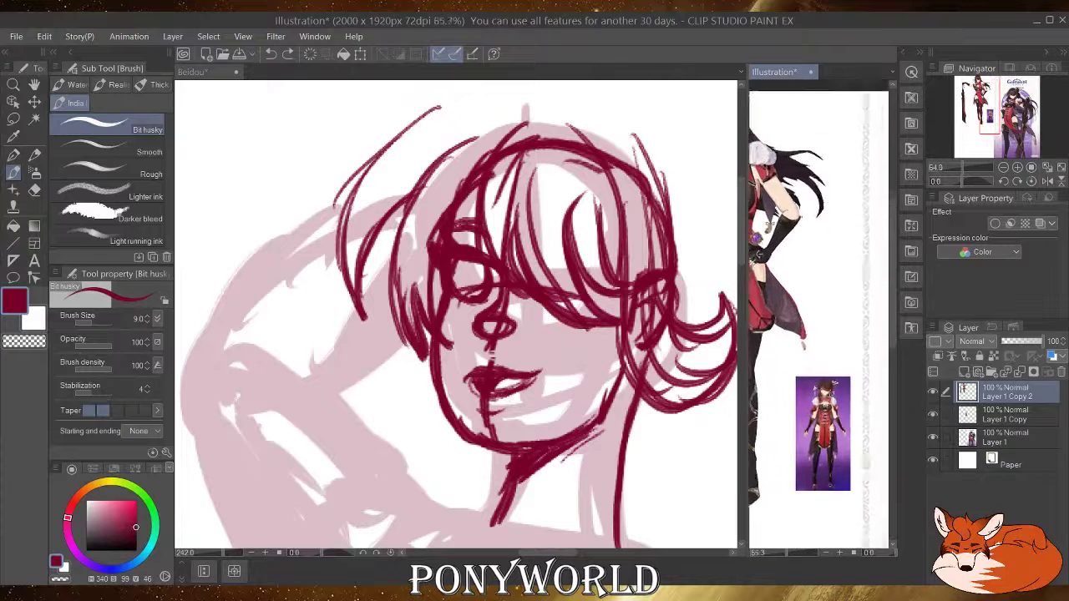
{"action": "scroll", "coordinate": [830, 392], "scroll_direction": "up", "scroll_amount": 6}
{"action": "scroll", "coordinate": [803, 389], "scroll_direction": "up", "scroll_amount": 6}
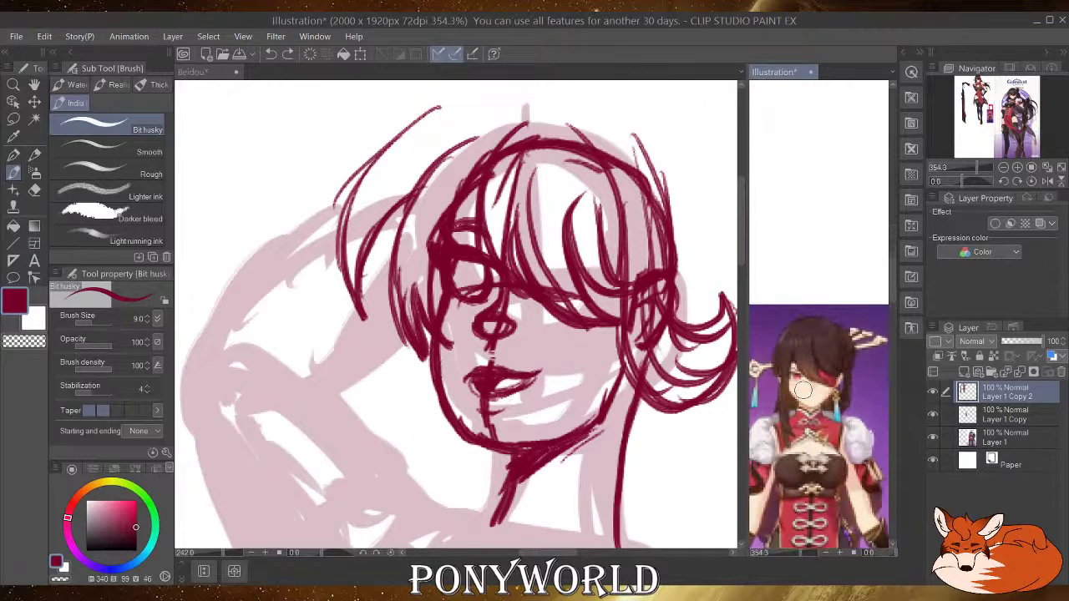
{"action": "scroll", "coordinate": [802, 389], "scroll_direction": "down", "scroll_amount": 2}
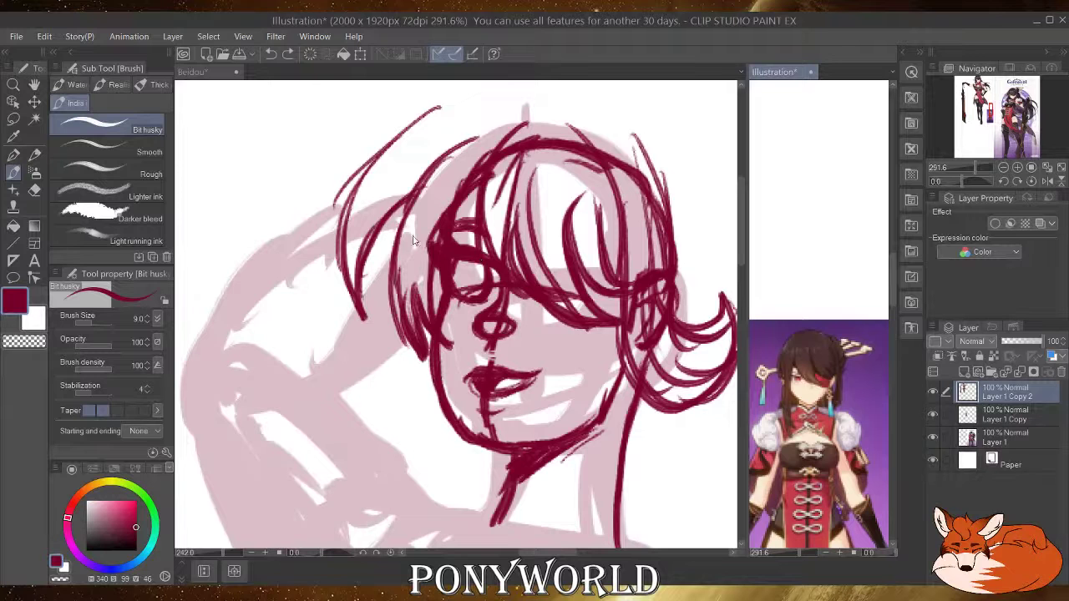
Undo the long outer hair strands beside the uncovered eye on Layer 3 of the Beidou drawing.
{"action": "scroll", "coordinate": [427, 241], "scroll_direction": "down", "scroll_amount": 3}
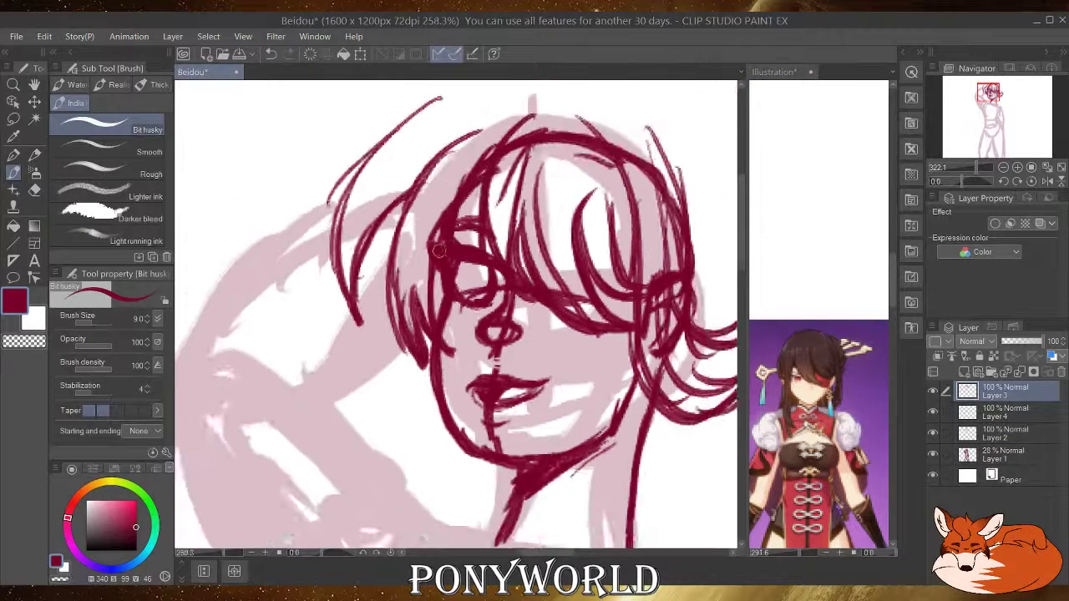
{"action": "scroll", "coordinate": [438, 249], "scroll_direction": "down", "scroll_amount": 2}
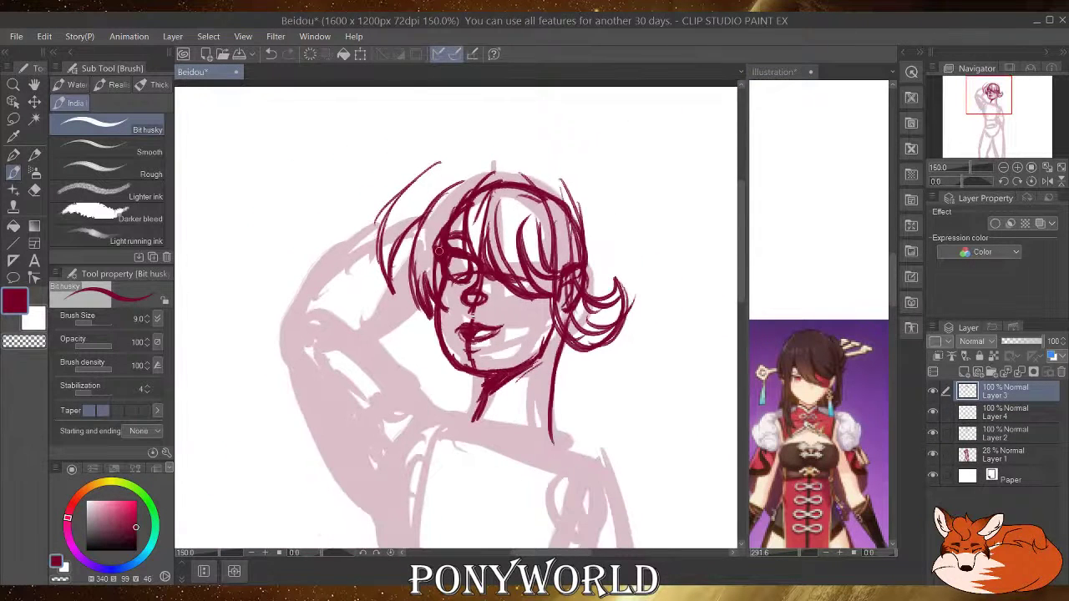
{"action": "key", "text": "ctrl+z"}
{"action": "key", "text": "ctrl+z"}
{"action": "key", "text": "ctrl+z"}
{"action": "key", "text": "ctrl+z"}
{"action": "key", "text": "ctrl+z"}
{"action": "key", "text": "ctrl+z"}
{"action": "key", "text": "ctrl+z"}
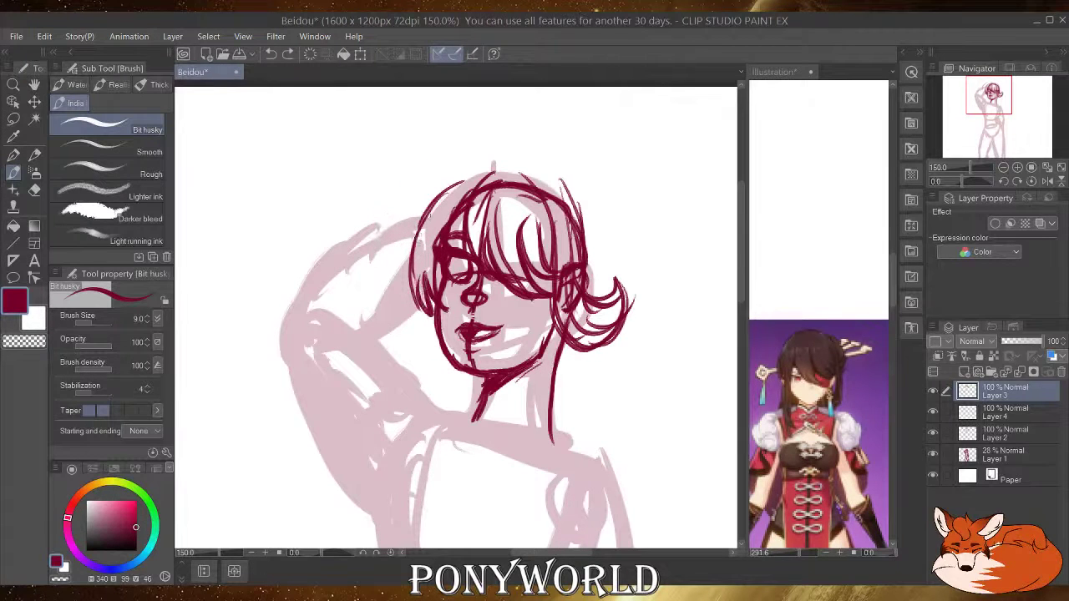
Draw an outer hair contour closer to the head, curving from beside the uncovered eye up and over the crown.
{"action": "left_click", "coordinate": [65, 69]}
{"action": "left_click_drag", "start_coordinate": [420, 210], "coordinate": [405, 249]}
{"action": "mouse_move", "coordinate": [421, 214]}
{"action": "left_mouse_down"}
{"action": "mouse_move", "coordinate": [397, 266]}
{"action": "mouse_move", "coordinate": [409, 199]}
{"action": "left_mouse_up"}
{"action": "mouse_move", "coordinate": [391, 256]}
{"action": "left_mouse_down"}
{"action": "mouse_move", "coordinate": [430, 174]}
{"action": "mouse_move", "coordinate": [457, 165]}
{"action": "left_mouse_up"}
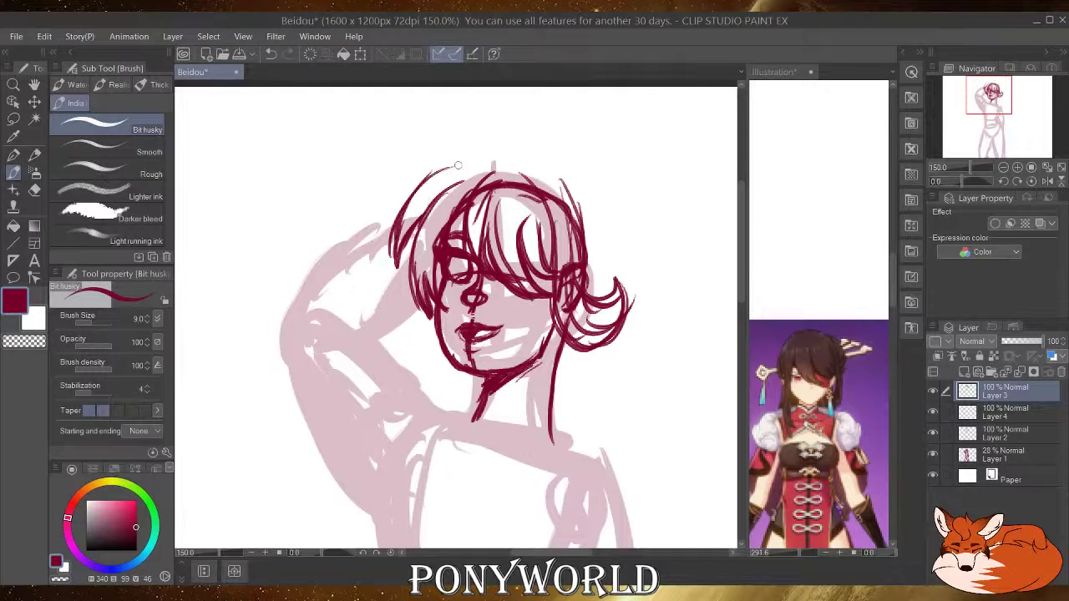
{"action": "left_click_drag", "start_coordinate": [404, 203], "coordinate": [493, 150]}
{"action": "mouse_move", "coordinate": [424, 180]}
{"action": "left_mouse_down"}
{"action": "mouse_move", "coordinate": [531, 154]}
{"action": "mouse_move", "coordinate": [583, 194]}
{"action": "mouse_move", "coordinate": [566, 181]}
{"action": "left_mouse_up"}
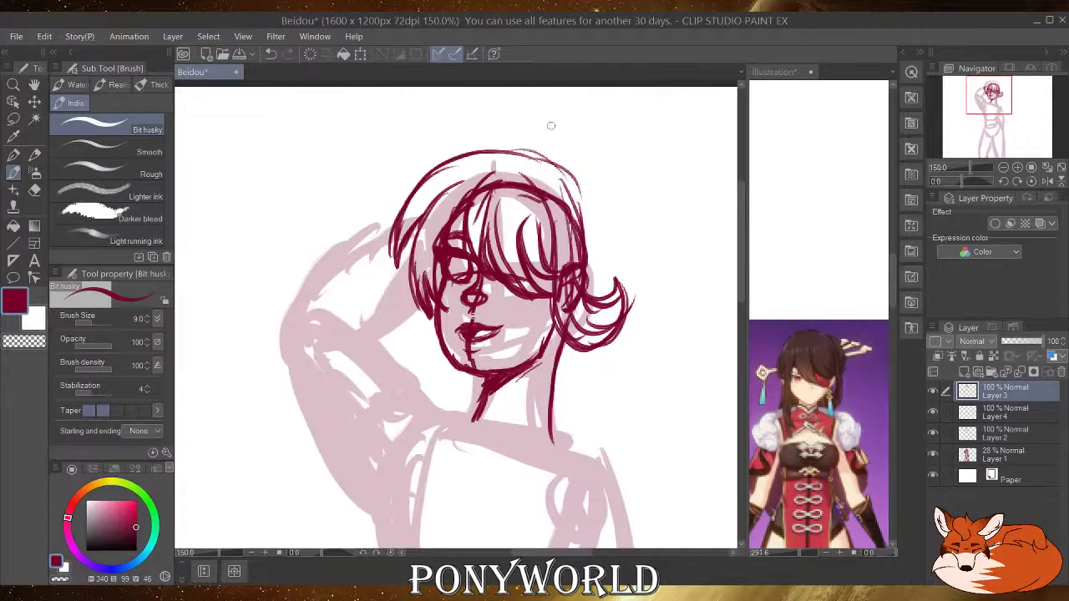
Continue the hair contour from the crown down the back of the head to the flicked ends, and erase its overlapping outer strokes.
{"action": "mouse_move", "coordinate": [524, 150]}
{"action": "left_mouse_down"}
{"action": "mouse_move", "coordinate": [576, 187]}
{"action": "mouse_move", "coordinate": [589, 242]}
{"action": "left_mouse_up"}
{"action": "mouse_move", "coordinate": [561, 169]}
{"action": "left_mouse_down"}
{"action": "mouse_move", "coordinate": [596, 269]}
{"action": "mouse_move", "coordinate": [602, 258]}
{"action": "left_mouse_up"}
{"action": "left_click_drag", "start_coordinate": [586, 189], "coordinate": [612, 275]}
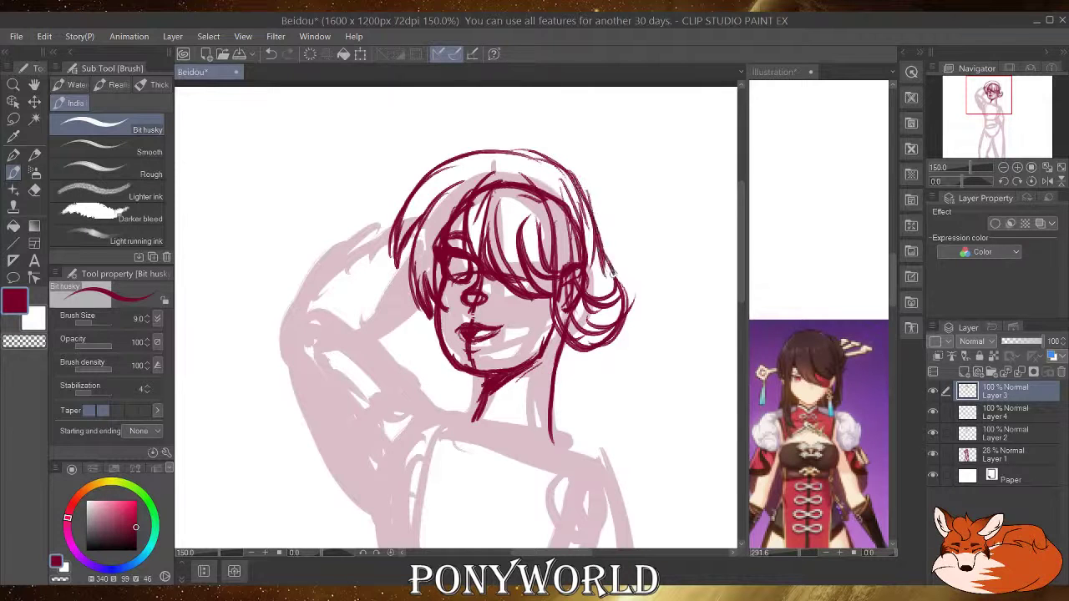
{"action": "left_click_drag", "start_coordinate": [591, 209], "coordinate": [612, 274]}
{"action": "left_click_drag", "start_coordinate": [590, 182], "coordinate": [609, 266]}
{"action": "left_click_drag", "start_coordinate": [556, 156], "coordinate": [600, 232]}
{"action": "key", "text": "e"}
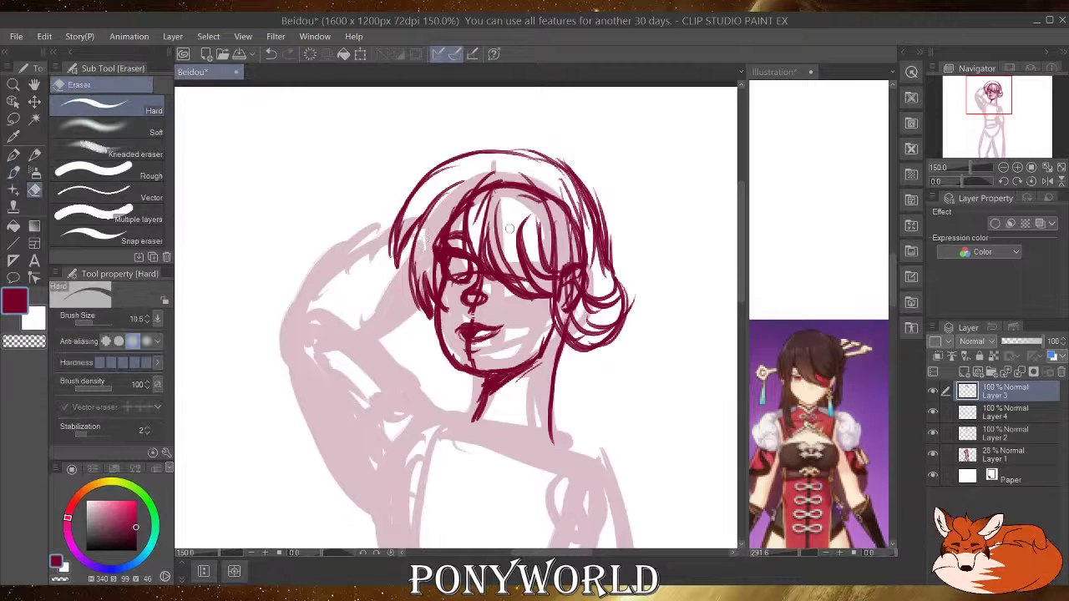
{"action": "mouse_move", "coordinate": [594, 187]}
{"action": "left_mouse_down"}
{"action": "mouse_move", "coordinate": [577, 215]}
{"action": "mouse_move", "coordinate": [566, 179]}
{"action": "mouse_move", "coordinate": [599, 269]}
{"action": "mouse_move", "coordinate": [582, 202]}
{"action": "mouse_move", "coordinate": [597, 239]}
{"action": "mouse_move", "coordinate": [614, 243]}
{"action": "mouse_move", "coordinate": [600, 251]}
{"action": "mouse_move", "coordinate": [591, 199]}
{"action": "left_mouse_up"}
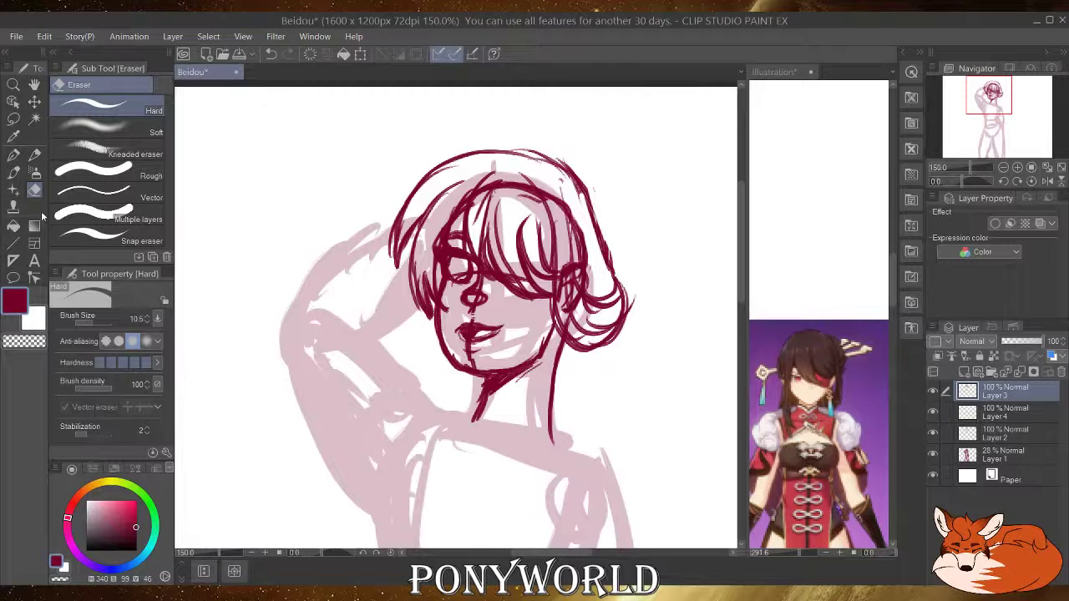
Draw the curved lower edge of the eyepatch beneath the fringe on Layer 3.
{"action": "left_click", "coordinate": [13, 172]}
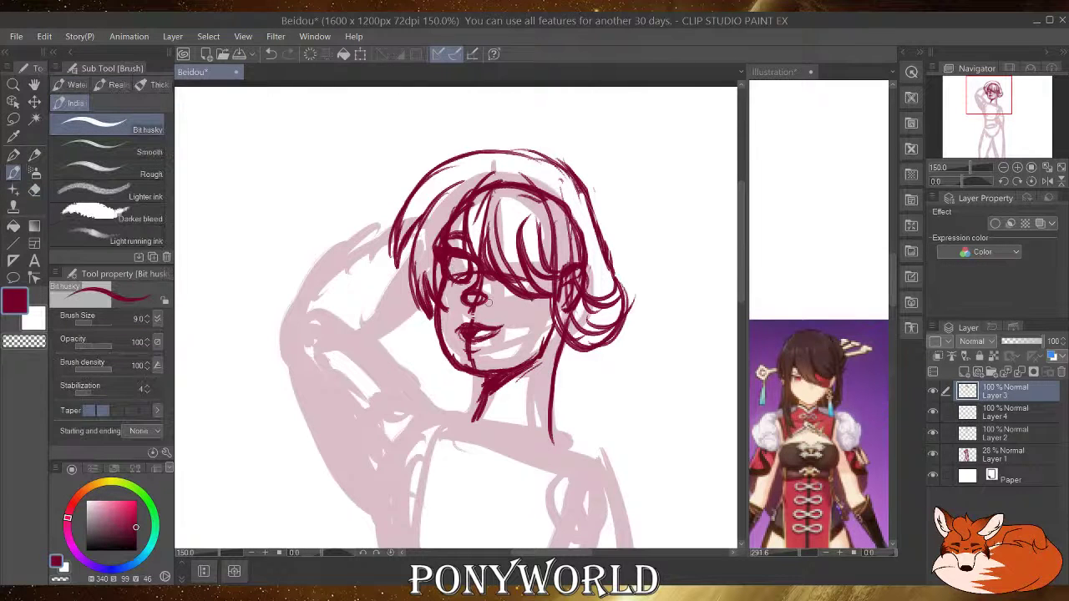
{"action": "scroll", "coordinate": [491, 299], "scroll_direction": "up", "scroll_amount": 2}
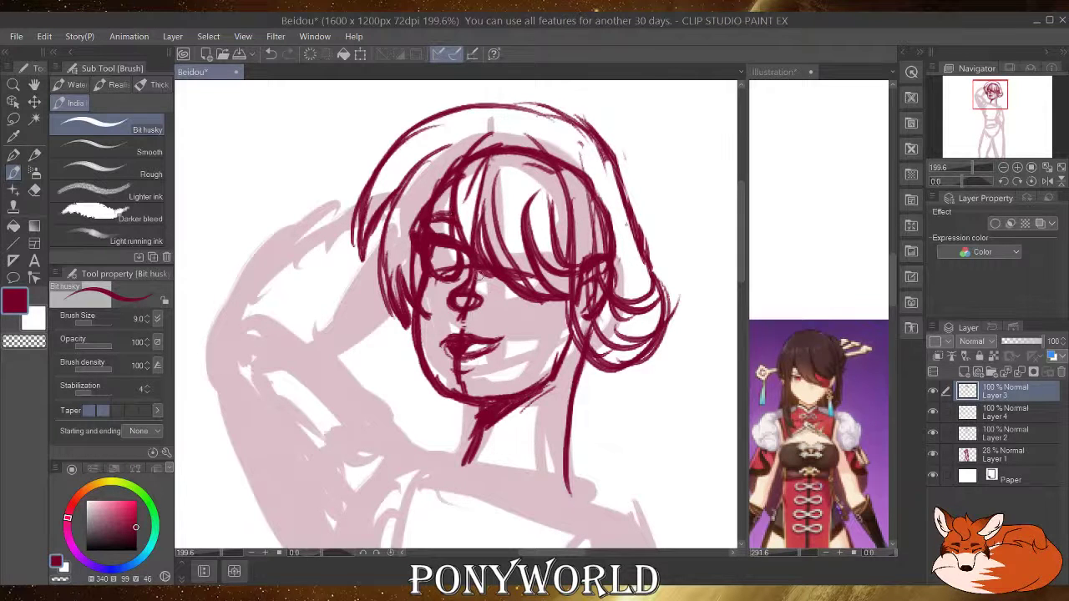
{"action": "mouse_move", "coordinate": [501, 284]}
{"action": "left_mouse_down"}
{"action": "mouse_move", "coordinate": [547, 315]}
{"action": "mouse_move", "coordinate": [573, 296]}
{"action": "mouse_move", "coordinate": [562, 305]}
{"action": "mouse_move", "coordinate": [574, 279]}
{"action": "mouse_move", "coordinate": [550, 311]}
{"action": "mouse_move", "coordinate": [527, 310]}
{"action": "mouse_move", "coordinate": [557, 313]}
{"action": "left_mouse_up"}
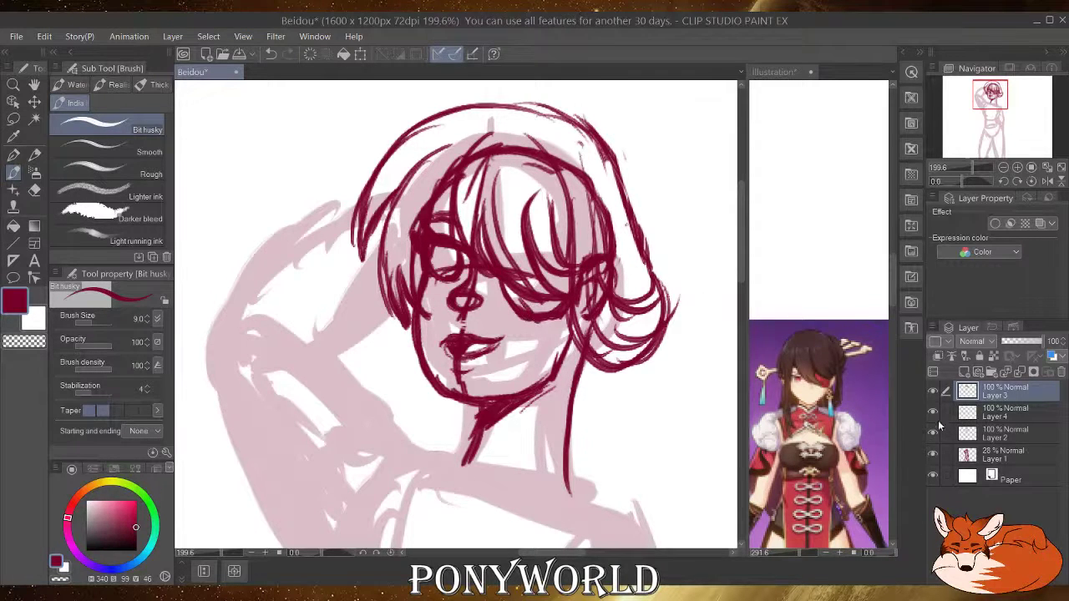
Examine Beidou's hairstyle, eyepatch and accessories across the front view, splash art and standing artwork in the reference document.
{"action": "left_click", "coordinate": [836, 308]}
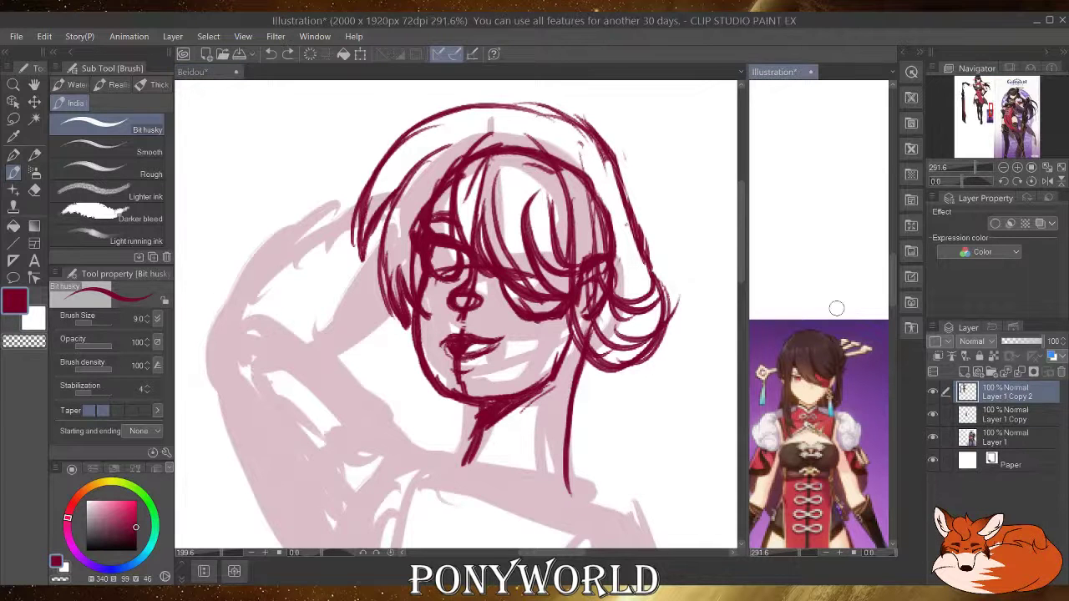
{"action": "scroll", "coordinate": [823, 303], "scroll_direction": "down", "scroll_amount": 6}
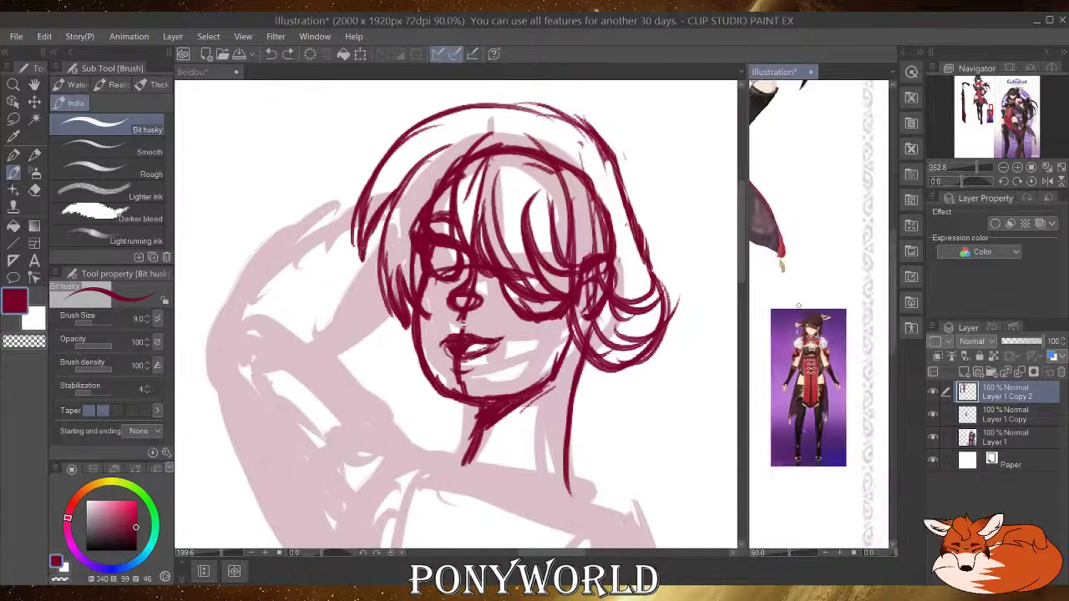
{"action": "scroll", "coordinate": [798, 306], "scroll_direction": "down", "scroll_amount": 2}
{"action": "left_click_drag", "start_coordinate": [792, 222], "coordinate": [716, 301]}
{"action": "left_click_drag", "start_coordinate": [834, 306], "coordinate": [741, 310]}
{"action": "scroll", "coordinate": [833, 316], "scroll_direction": "up", "scroll_amount": 1}
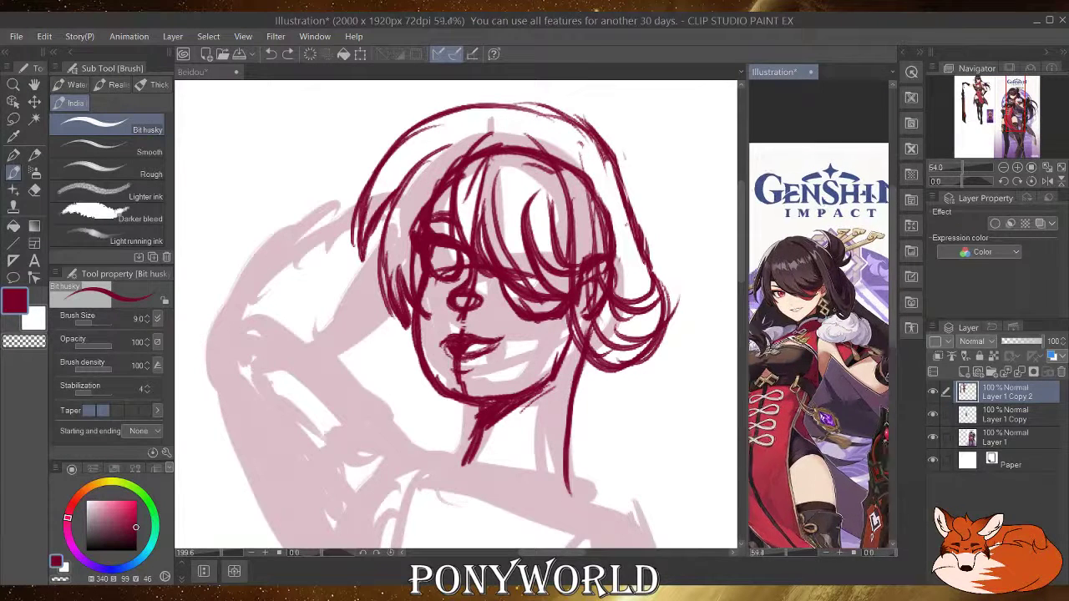
{"action": "scroll", "coordinate": [834, 310], "scroll_direction": "up", "scroll_amount": 3}
{"action": "scroll", "coordinate": [818, 318], "scroll_direction": "down", "scroll_amount": 5}
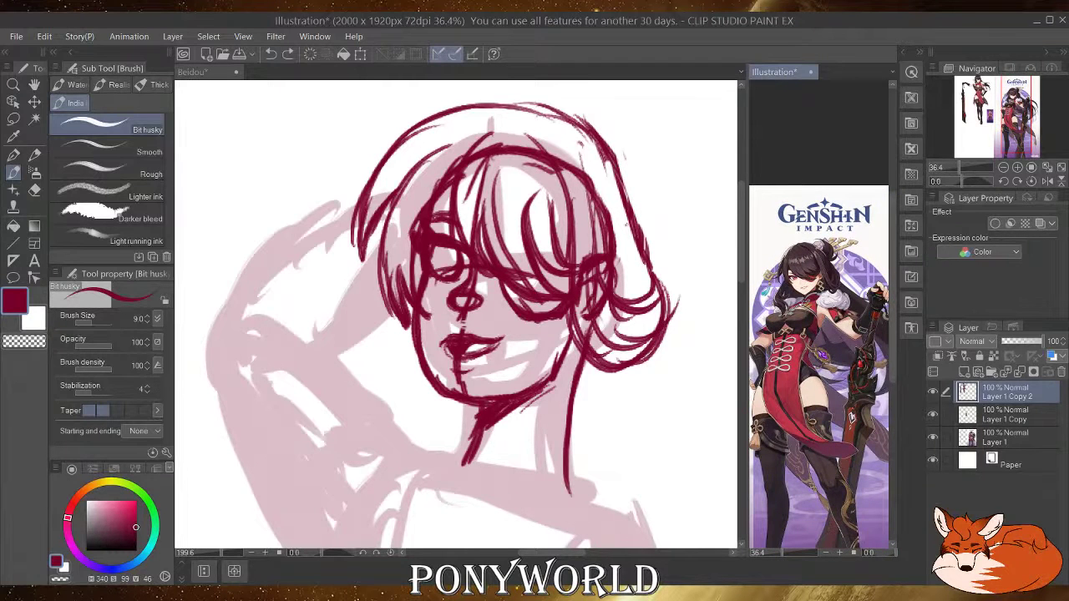
{"action": "left_click_drag", "start_coordinate": [817, 347], "coordinate": [960, 364]}
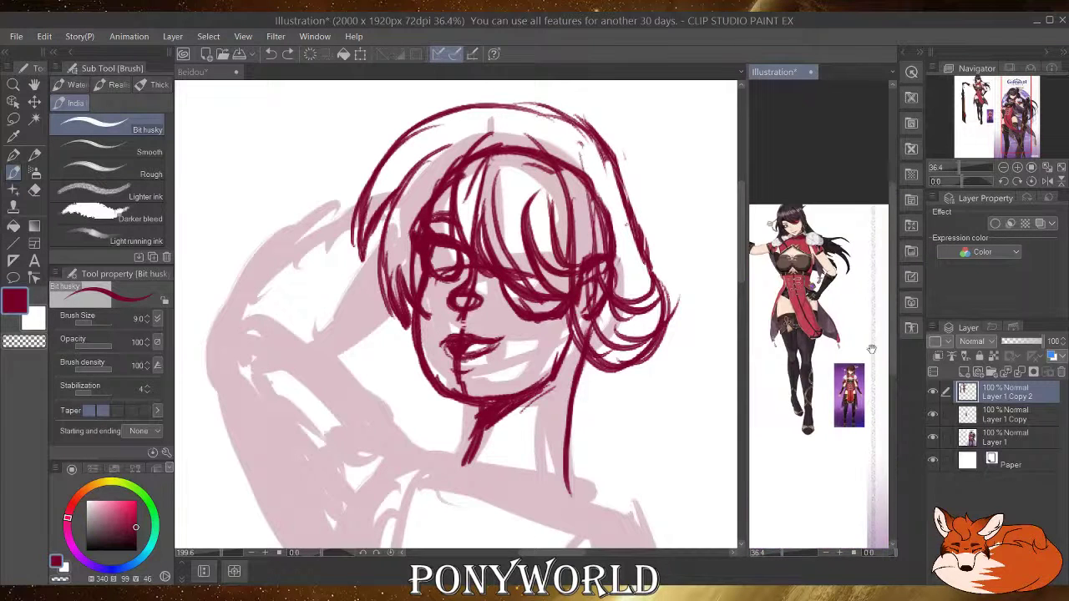
{"action": "left_click_drag", "start_coordinate": [807, 221], "coordinate": [807, 251]}
{"action": "scroll", "coordinate": [807, 250], "scroll_direction": "up", "scroll_amount": 5}
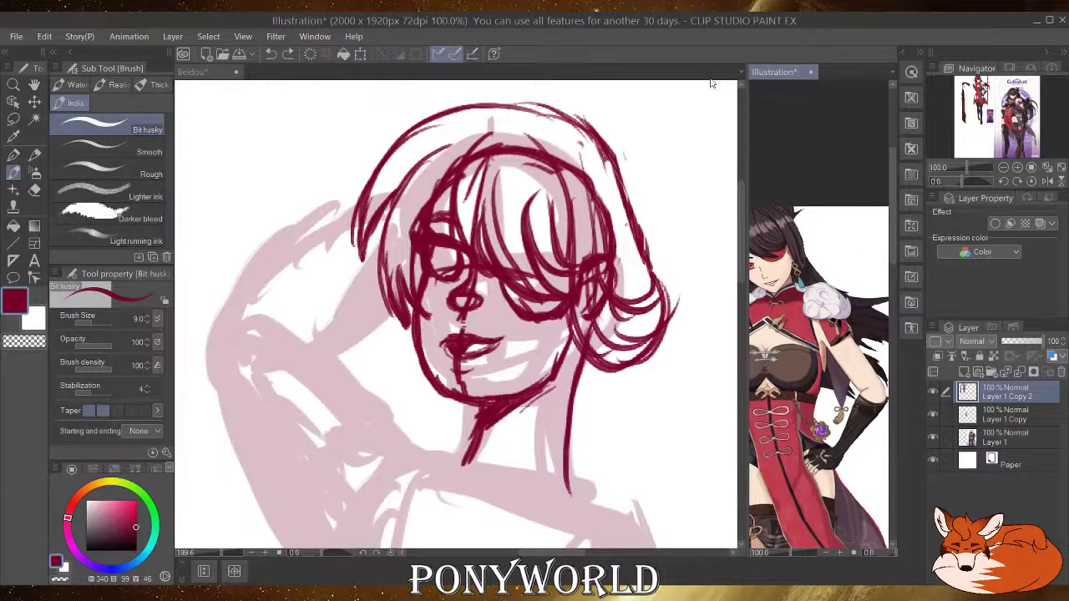
Redraw the back of the hair with a fuller outer curve down to the flicked ends, and erase the previous inner contour.
{"action": "left_click", "coordinate": [607, 155]}
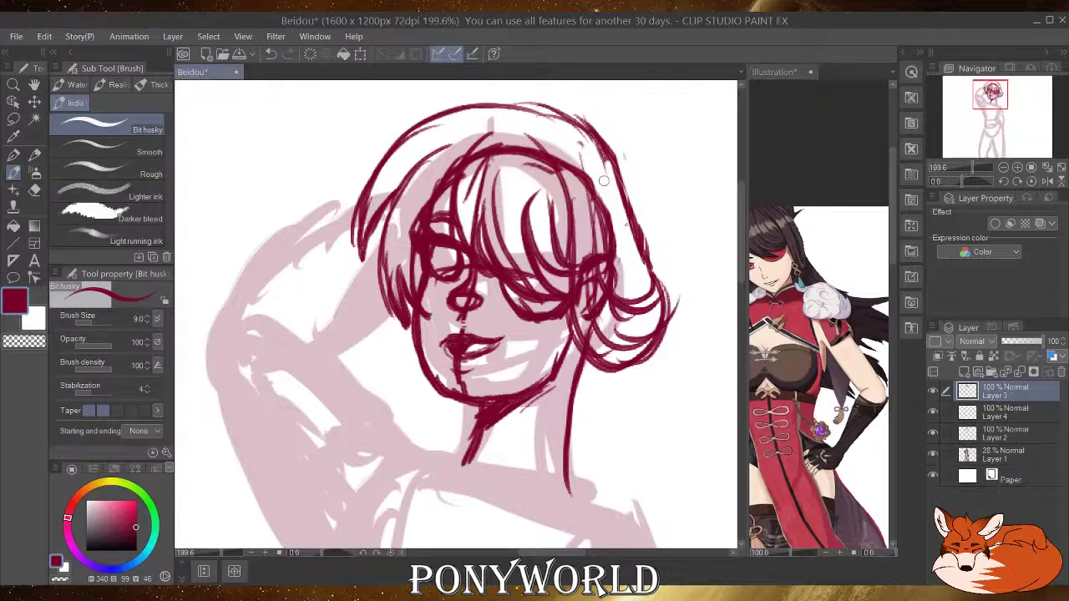
{"action": "left_click_drag", "start_coordinate": [596, 130], "coordinate": [650, 228]}
{"action": "left_click_drag", "start_coordinate": [613, 151], "coordinate": [653, 280]}
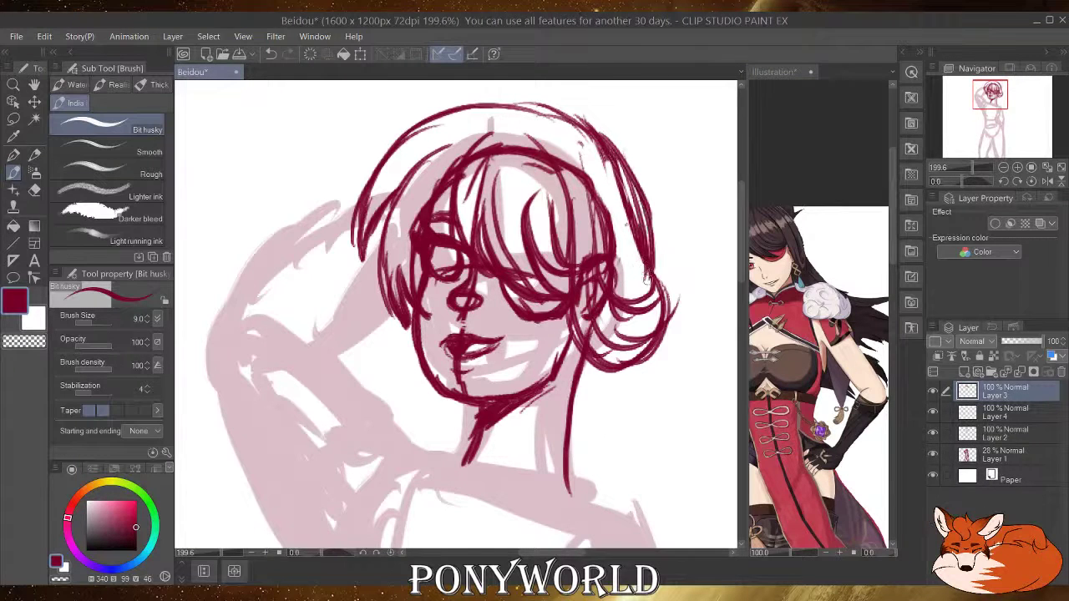
{"action": "left_click_drag", "start_coordinate": [646, 221], "coordinate": [654, 289]}
{"action": "left_click", "coordinate": [34, 189]}
{"action": "mouse_move", "coordinate": [610, 140]}
{"action": "left_mouse_down"}
{"action": "mouse_move", "coordinate": [625, 171]}
{"action": "mouse_move", "coordinate": [635, 289]}
{"action": "left_mouse_up"}
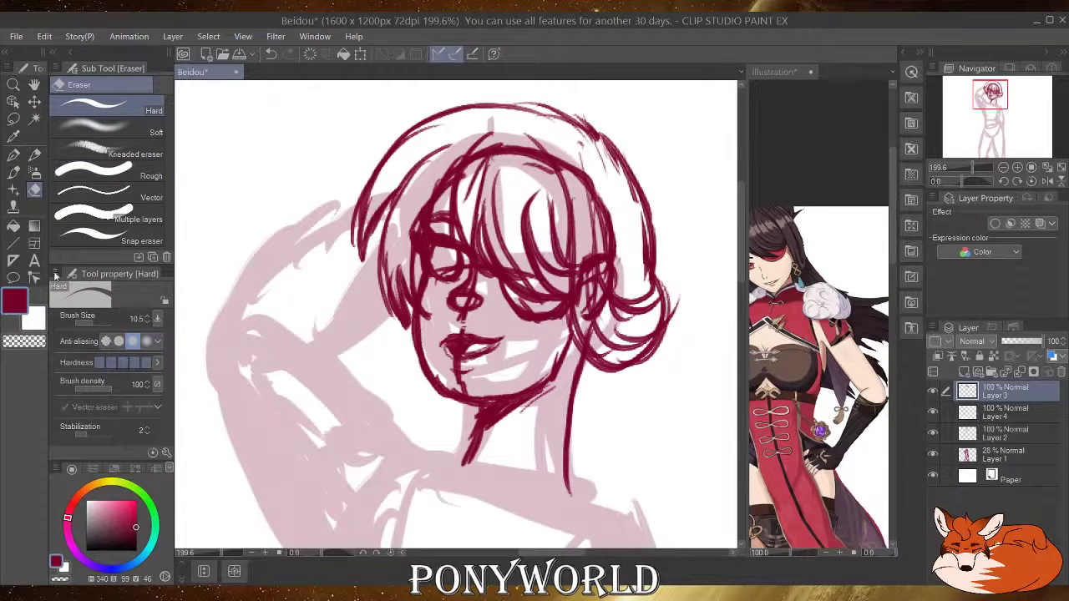
{"action": "left_click", "coordinate": [13, 171]}
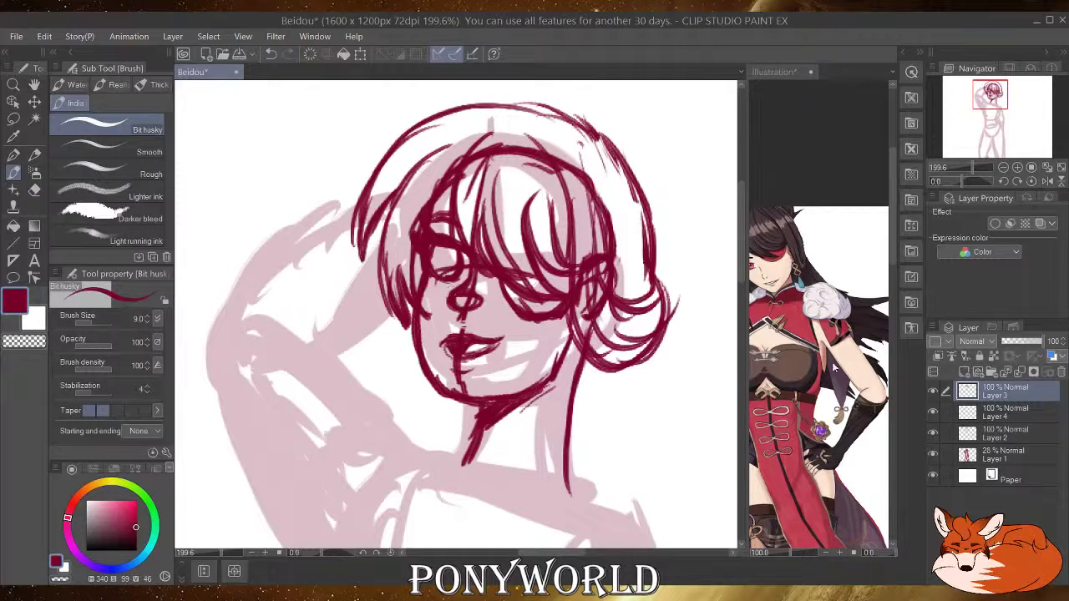
Frame the standing reference artwork on Beidou's head and costume, and check the Layer 3 drawing by toggling its visibility.
{"action": "left_click", "coordinate": [829, 319]}
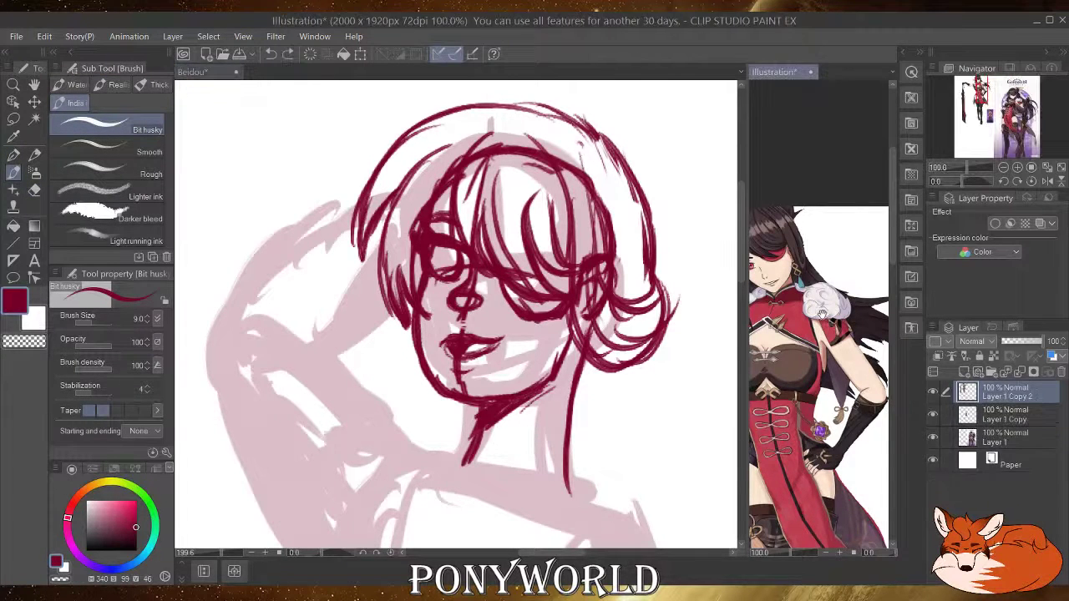
{"action": "left_click_drag", "start_coordinate": [829, 320], "coordinate": [879, 320]}
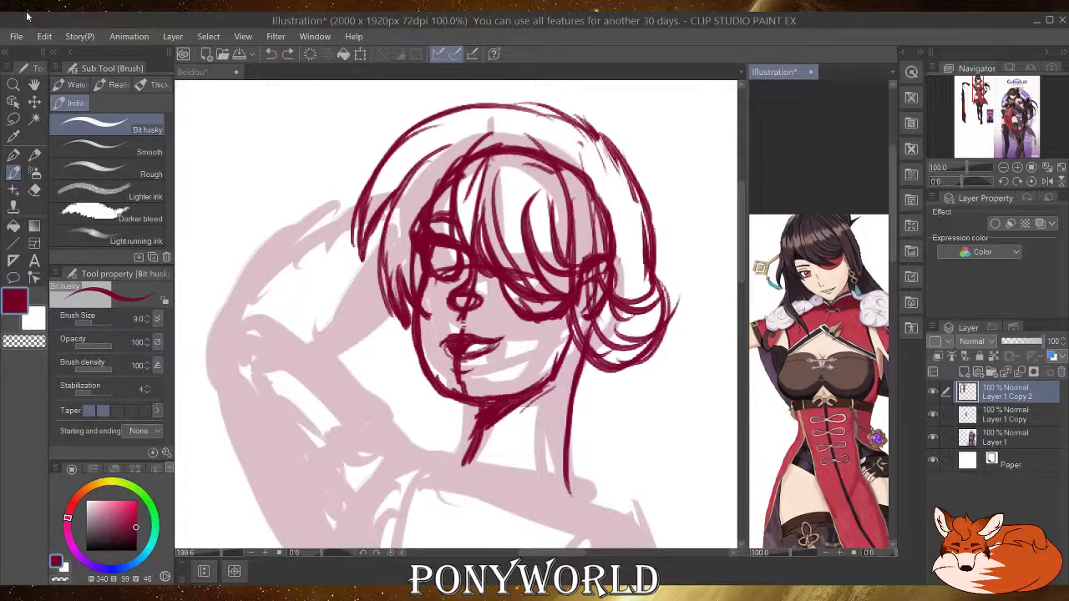
{"action": "left_click", "coordinate": [714, 366]}
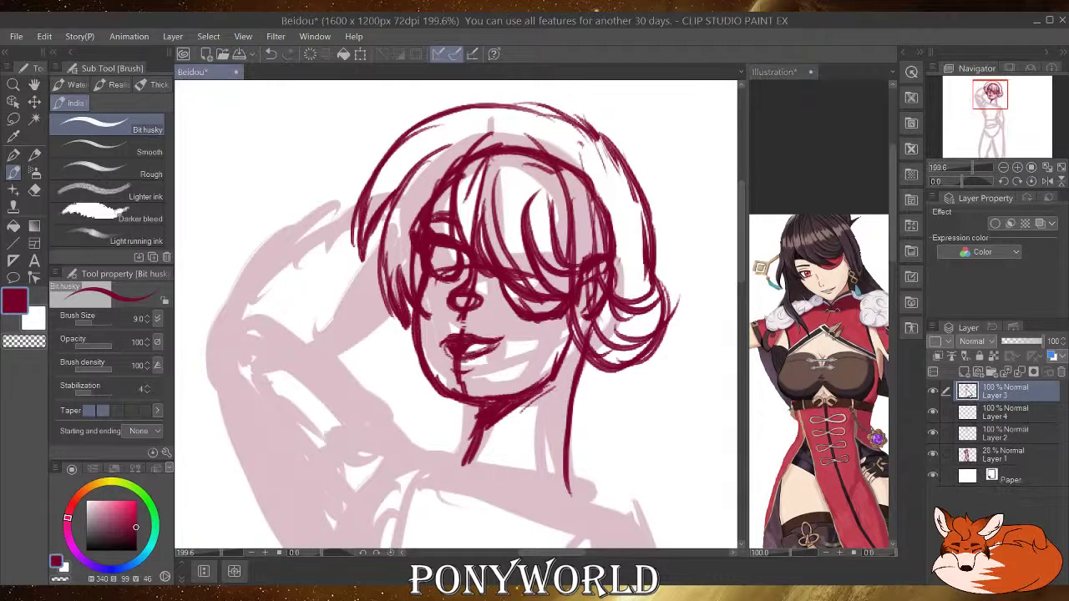
{"action": "left_click", "coordinate": [936, 389]}
{"action": "left_click", "coordinate": [936, 389]}
Lasso the hair on Layer 3, transform it to 100% width and 106% height with a slight clockwise tilt, and clear the selection.
{"action": "left_click", "coordinate": [12, 118]}
{"action": "mouse_move", "coordinate": [363, 122]}
{"action": "left_mouse_down"}
{"action": "mouse_move", "coordinate": [387, 360]}
{"action": "mouse_move", "coordinate": [744, 342]}
{"action": "mouse_move", "coordinate": [576, 74]}
{"action": "mouse_move", "coordinate": [219, 155]}
{"action": "left_mouse_up"}
{"action": "scroll", "coordinate": [423, 219], "scroll_direction": "down", "scroll_amount": 2}
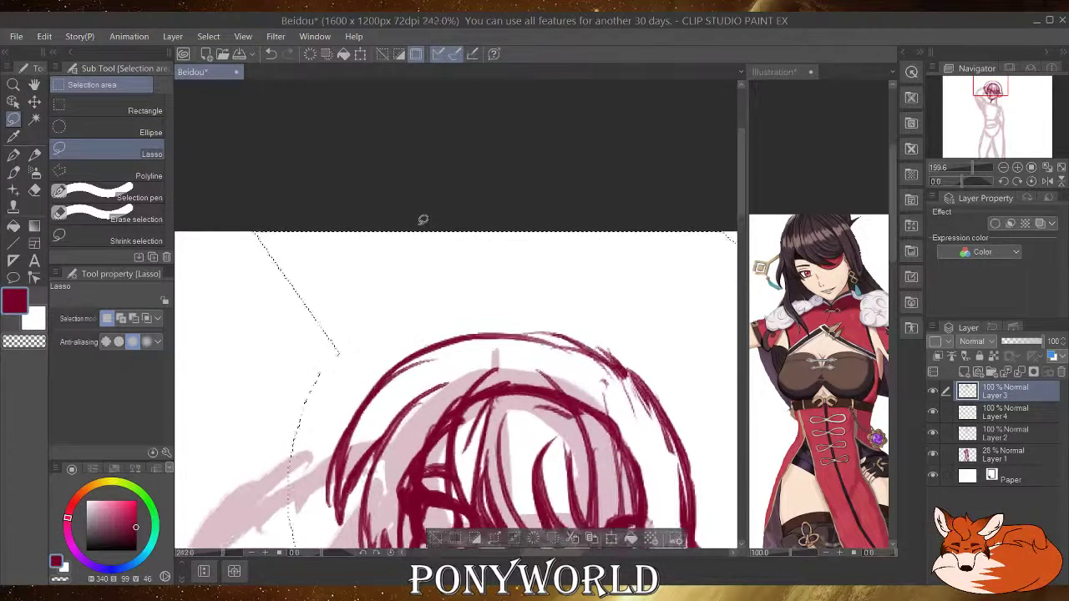
{"action": "scroll", "coordinate": [422, 219], "scroll_direction": "down", "scroll_amount": 2}
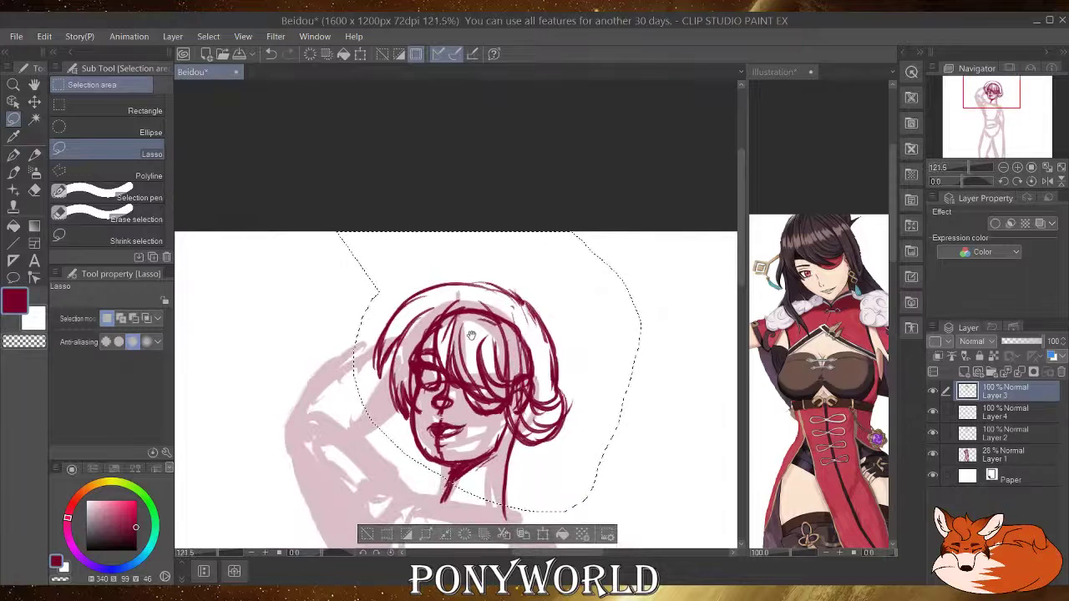
{"action": "left_click_drag", "start_coordinate": [475, 334], "coordinate": [478, 269]}
{"action": "left_click", "coordinate": [550, 469]}
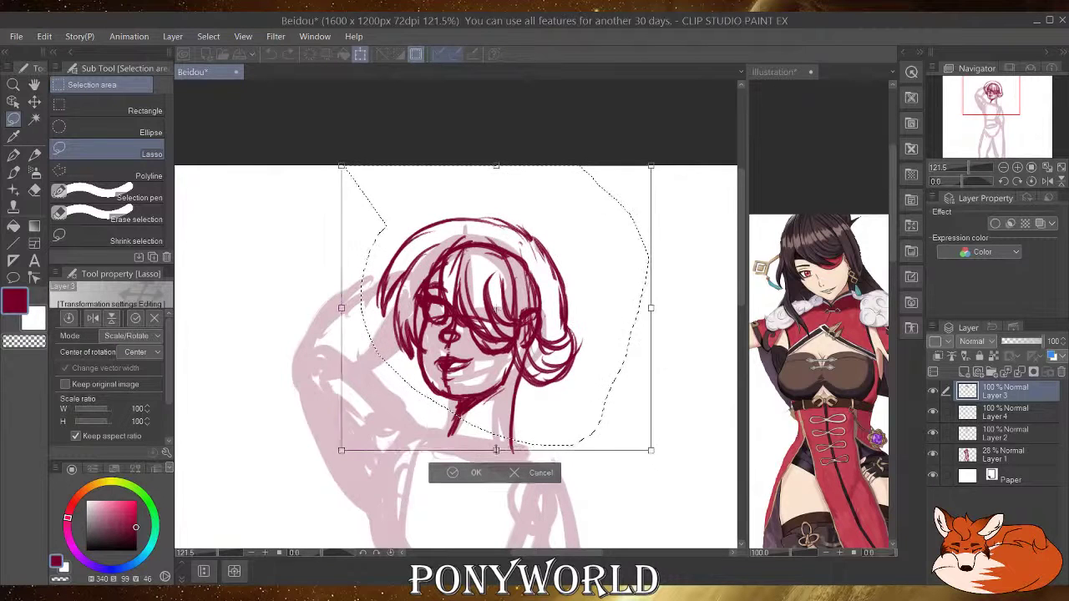
{"action": "left_click_drag", "start_coordinate": [496, 447], "coordinate": [496, 465]}
{"action": "left_click_drag", "start_coordinate": [501, 388], "coordinate": [506, 373]}
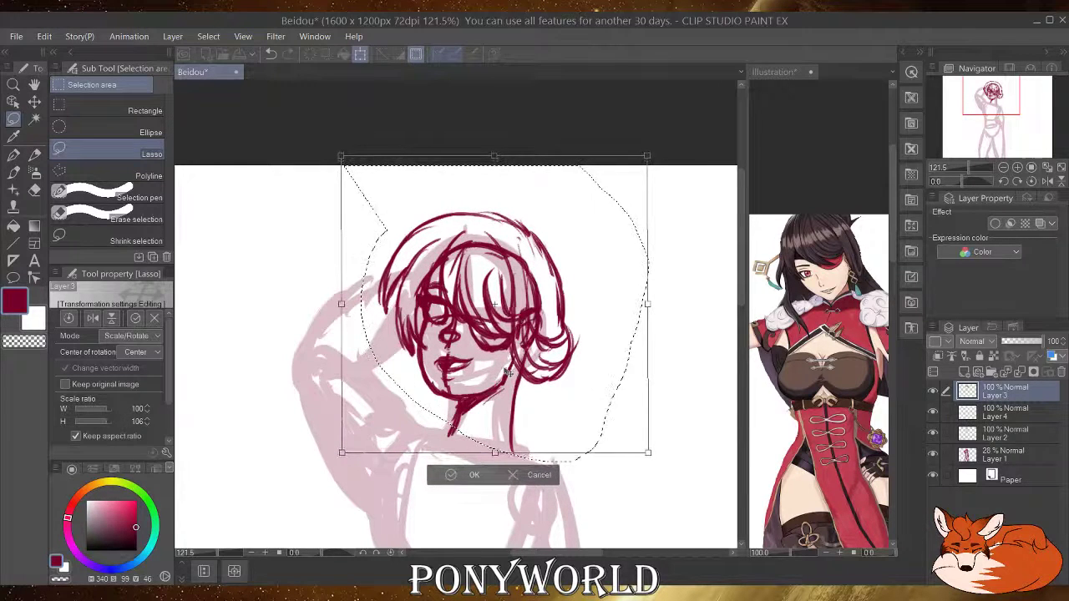
{"action": "left_click_drag", "start_coordinate": [647, 386], "coordinate": [690, 393]}
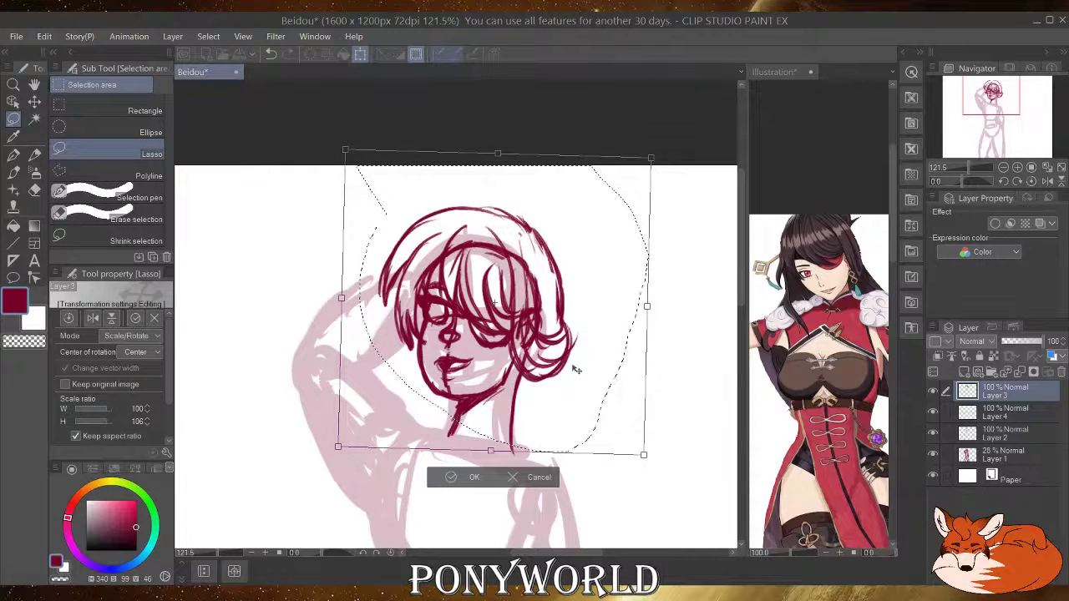
{"action": "left_click", "coordinate": [473, 477]}
{"action": "key", "text": "ctrl+d"}
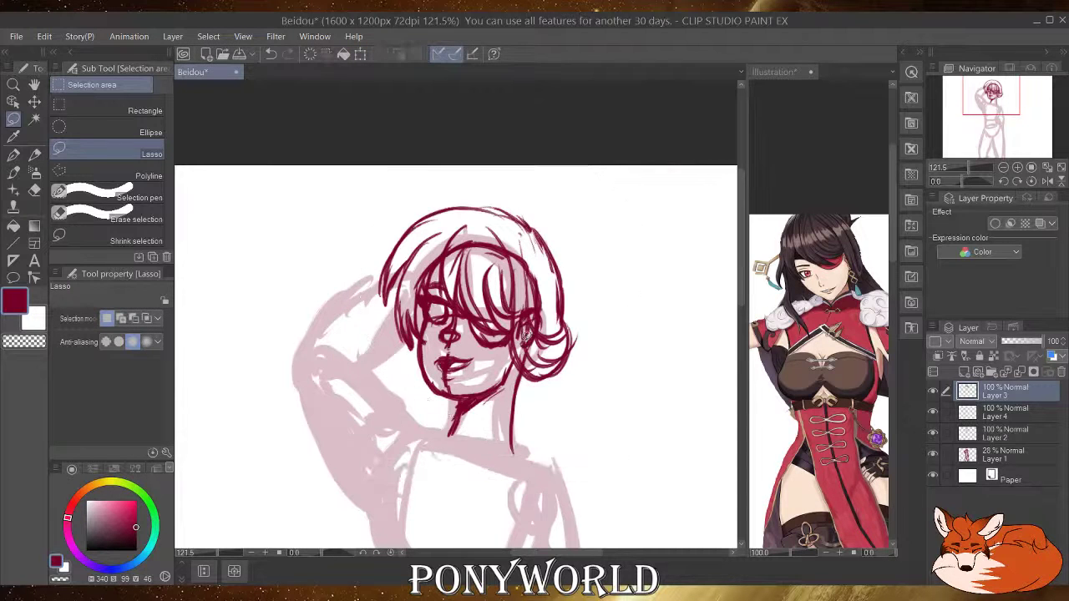
On Layer 2, extend the neck lines into both collarbones and shoulders with the Bit husky brush at size 9.
{"action": "left_click", "coordinate": [14, 173]}
{"action": "left_click_drag", "start_coordinate": [740, 258], "coordinate": [740, 288]}
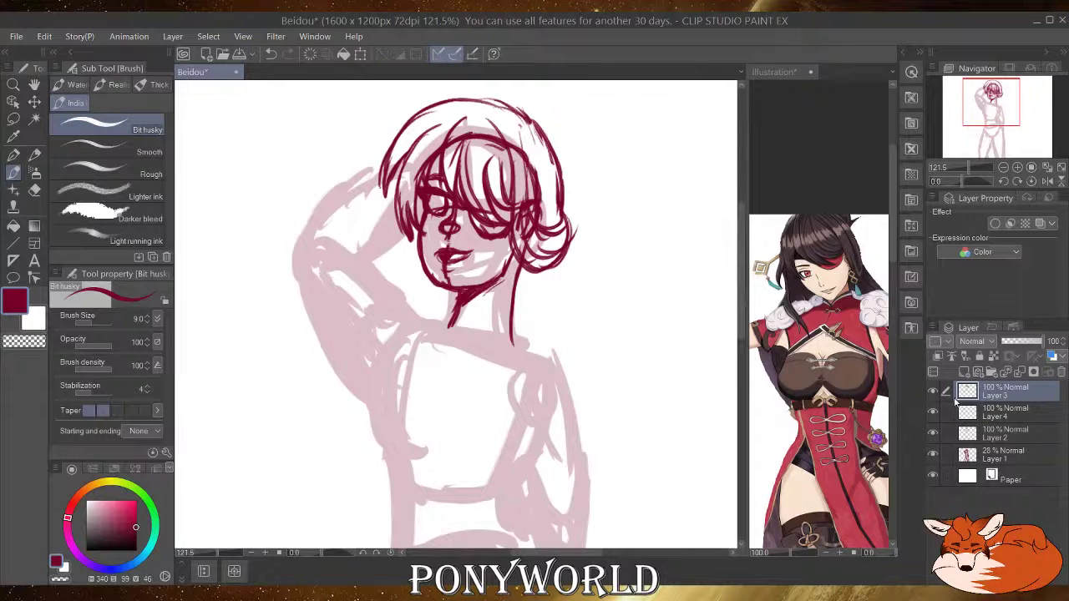
{"action": "left_click", "coordinate": [991, 434]}
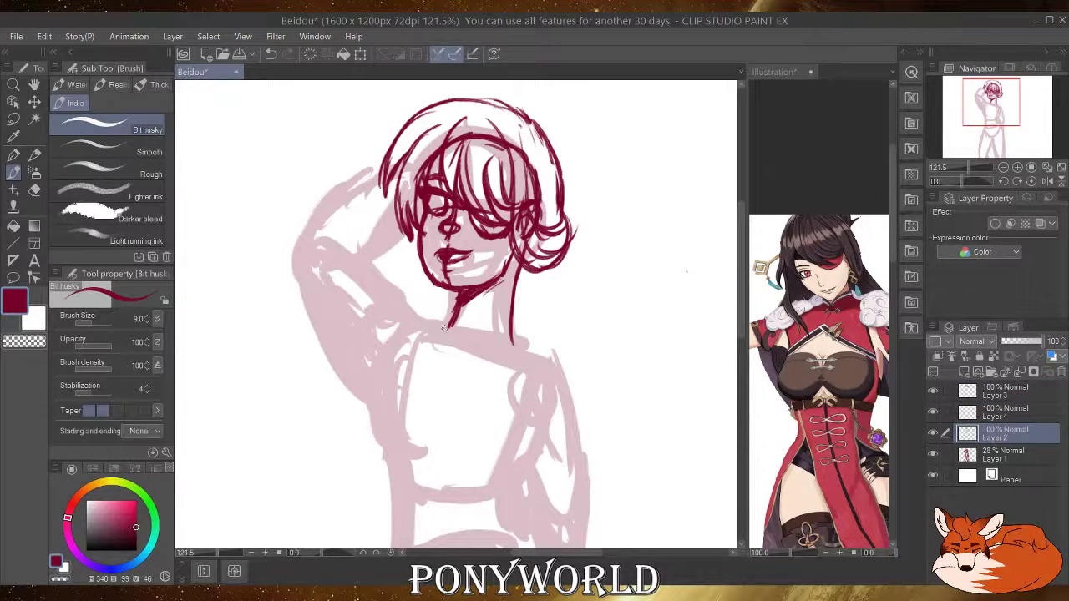
{"action": "mouse_move", "coordinate": [452, 309]}
{"action": "left_mouse_down"}
{"action": "mouse_move", "coordinate": [430, 326]}
{"action": "mouse_move", "coordinate": [472, 339]}
{"action": "mouse_move", "coordinate": [447, 333]}
{"action": "left_mouse_up"}
{"action": "left_click_drag", "start_coordinate": [486, 350], "coordinate": [533, 355]}
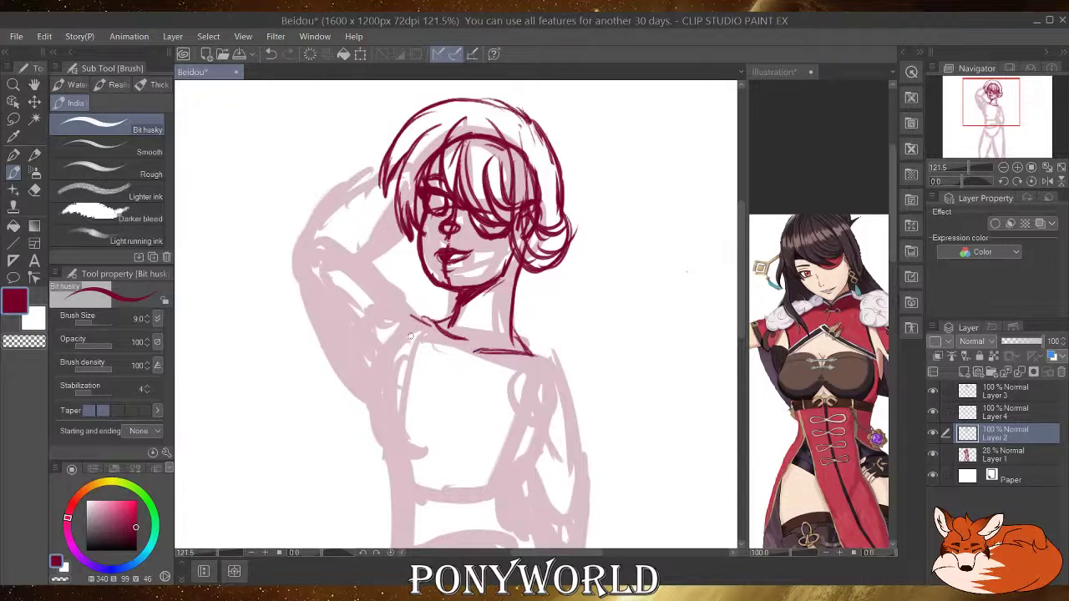
Sketch the chest's outer contour from the raised arm's shoulder down and around to the underside of the bust.
{"action": "mouse_move", "coordinate": [410, 335]}
{"action": "left_mouse_down"}
{"action": "mouse_move", "coordinate": [366, 399]}
{"action": "mouse_move", "coordinate": [378, 438]}
{"action": "left_mouse_up"}
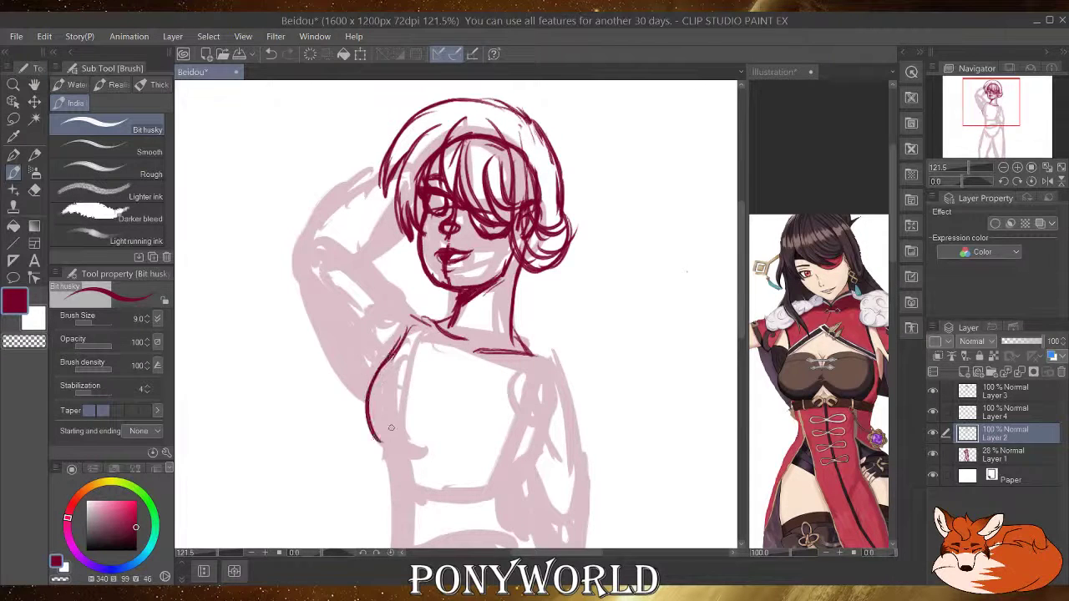
{"action": "left_click_drag", "start_coordinate": [374, 377], "coordinate": [386, 460]}
{"action": "left_click_drag", "start_coordinate": [365, 413], "coordinate": [418, 456]}
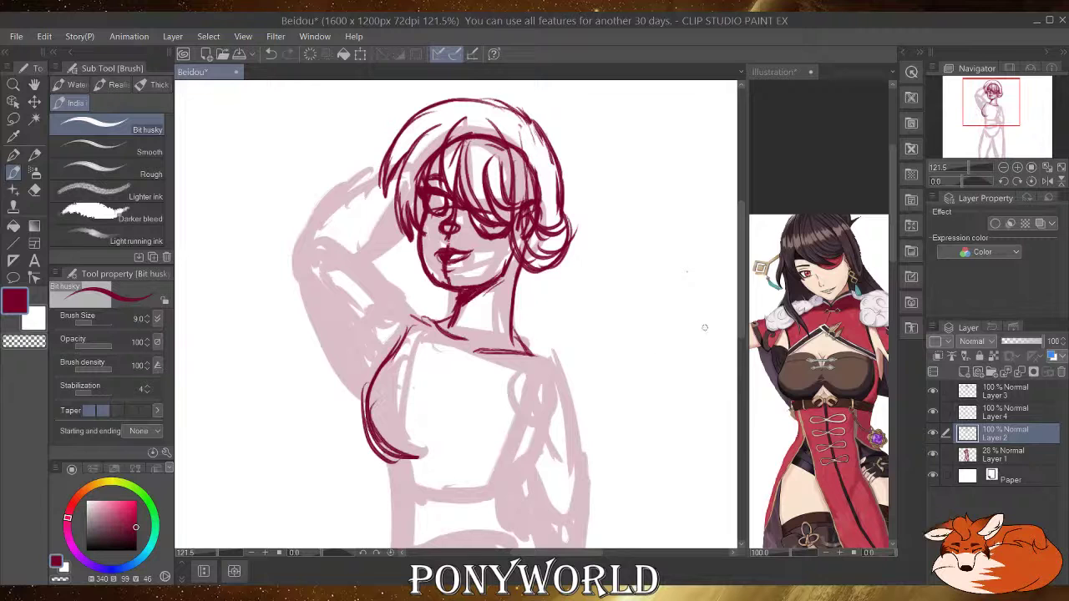
Sketch both sides of the torso, running from below the bust through the waist to the hips.
{"action": "scroll", "coordinate": [738, 304], "scroll_direction": "down", "scroll_amount": 3}
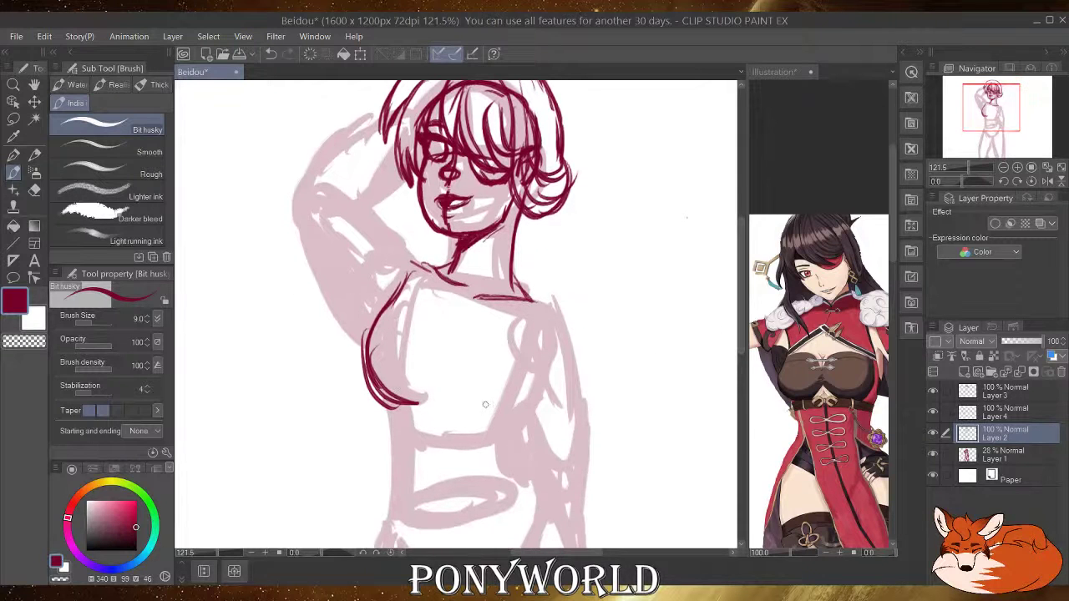
{"action": "mouse_move", "coordinate": [529, 380]}
{"action": "left_mouse_down"}
{"action": "mouse_move", "coordinate": [516, 443]}
{"action": "mouse_move", "coordinate": [551, 519]}
{"action": "left_mouse_up"}
{"action": "left_click_drag", "start_coordinate": [398, 403], "coordinate": [397, 505]}
{"action": "left_click_drag", "start_coordinate": [403, 456], "coordinate": [387, 525]}
{"action": "left_click_drag", "start_coordinate": [401, 484], "coordinate": [381, 541]}
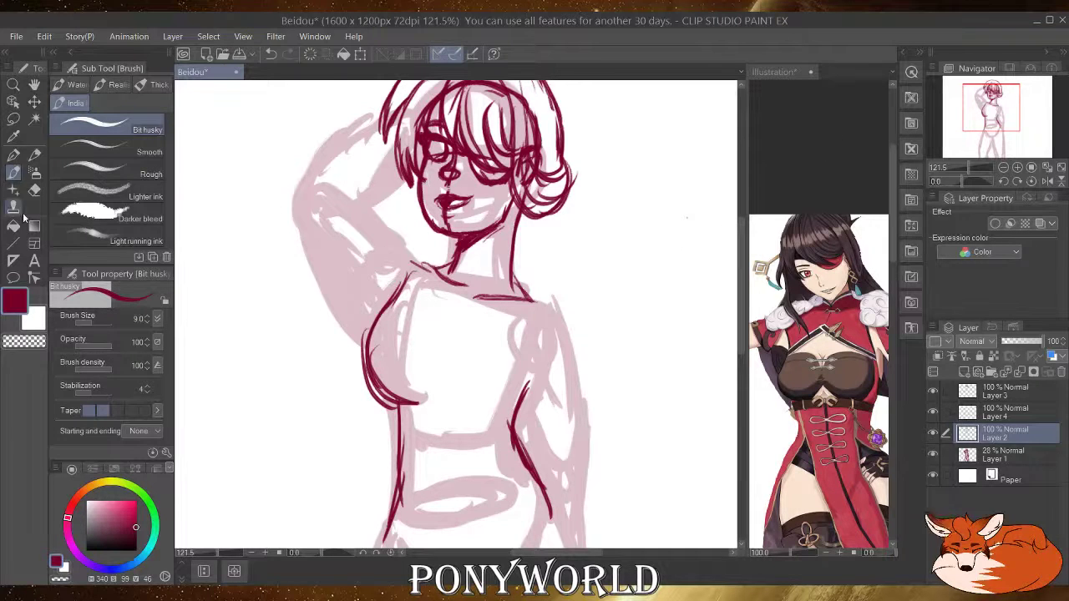
Erase the upper chest contour on the raised-arm side and redraw it as a curve from the shoulder to the bust.
{"action": "left_click", "coordinate": [34, 190]}
{"action": "left_click_drag", "start_coordinate": [372, 329], "coordinate": [351, 387]}
{"action": "mouse_move", "coordinate": [366, 380]}
{"action": "left_mouse_down"}
{"action": "mouse_move", "coordinate": [392, 318]}
{"action": "mouse_move", "coordinate": [344, 372]}
{"action": "mouse_move", "coordinate": [343, 351]}
{"action": "mouse_move", "coordinate": [386, 292]}
{"action": "mouse_move", "coordinate": [379, 321]}
{"action": "left_mouse_up"}
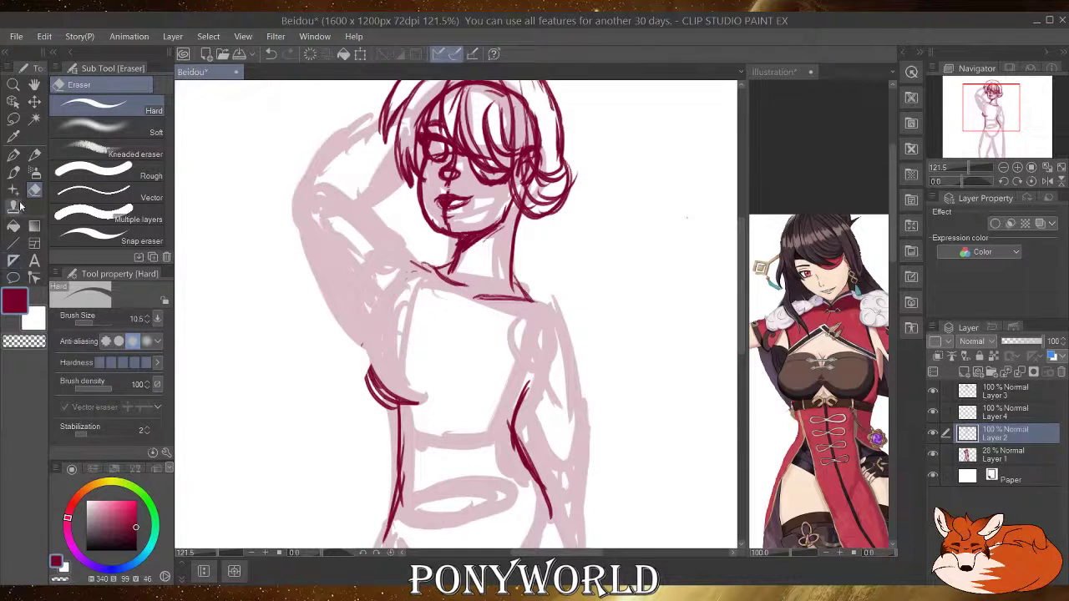
{"action": "left_click", "coordinate": [14, 172]}
{"action": "left_click_drag", "start_coordinate": [407, 282], "coordinate": [365, 361]}
{"action": "mouse_move", "coordinate": [395, 310]}
{"action": "left_mouse_down"}
{"action": "mouse_move", "coordinate": [385, 382]}
{"action": "mouse_move", "coordinate": [390, 321]}
{"action": "mouse_move", "coordinate": [365, 365]}
{"action": "mouse_move", "coordinate": [396, 399]}
{"action": "left_mouse_up"}
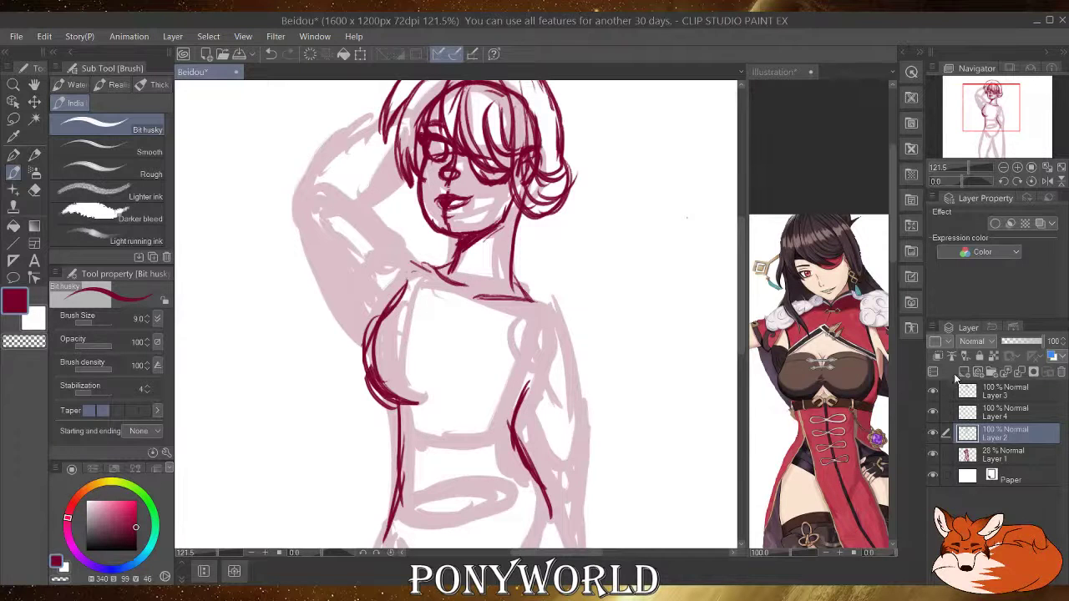
Add a new raster layer directly above Layer 2 for the costume.
{"action": "left_click", "coordinate": [964, 371]}
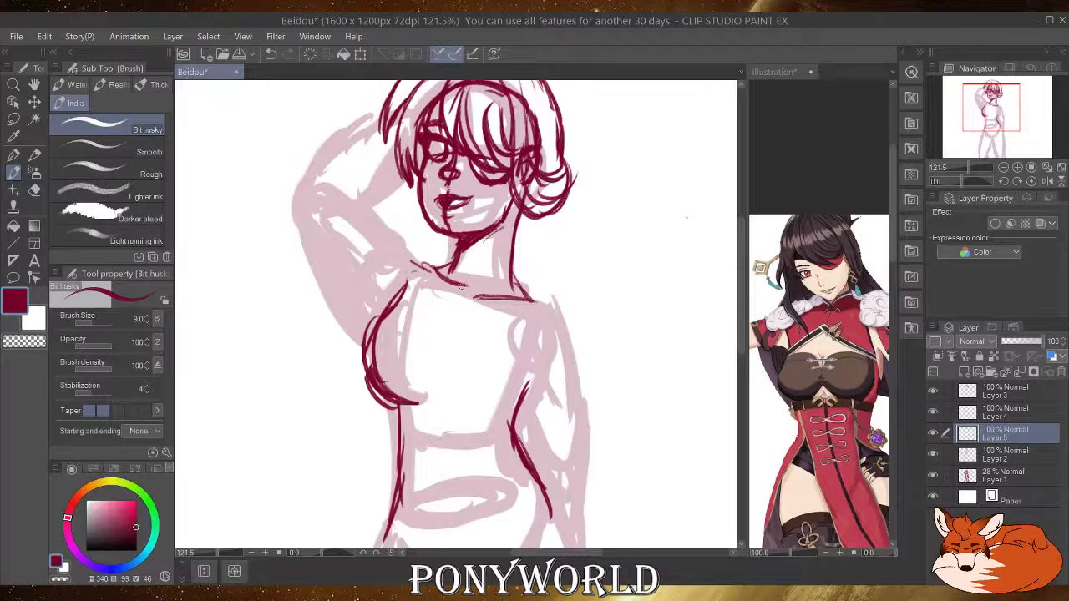
{"action": "left_click_drag", "start_coordinate": [475, 270], "coordinate": [456, 308]}
{"action": "mouse_move", "coordinate": [475, 269]}
{"action": "left_mouse_down"}
{"action": "mouse_move", "coordinate": [491, 243]}
{"action": "mouse_move", "coordinate": [516, 242]}
{"action": "left_mouse_up"}
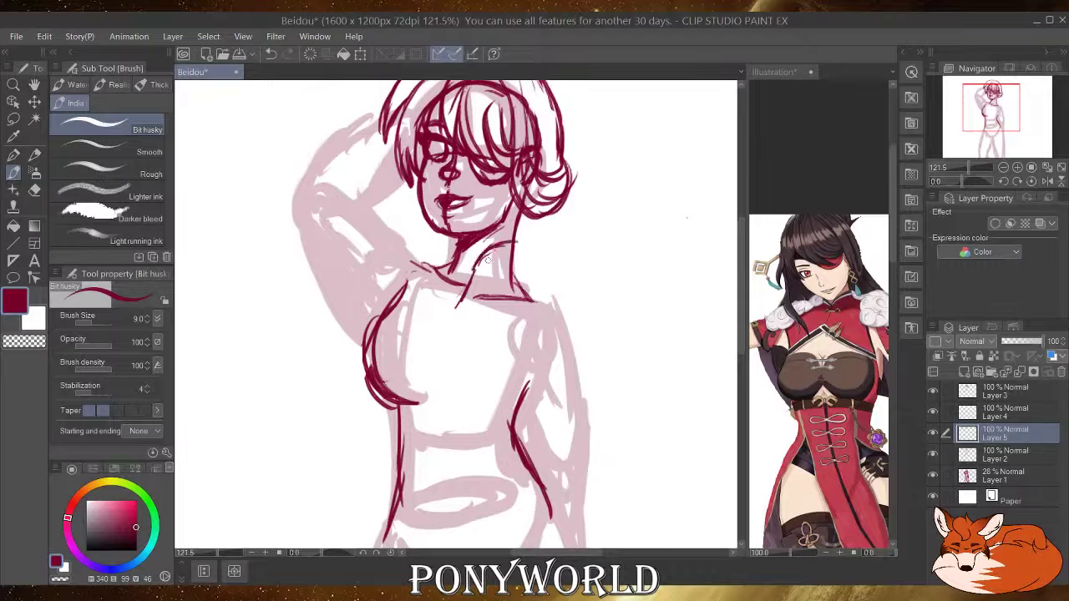
{"action": "key", "text": "ctrl+z"}
{"action": "key", "text": "ctrl+z"}
{"action": "key", "text": "ctrl+z"}
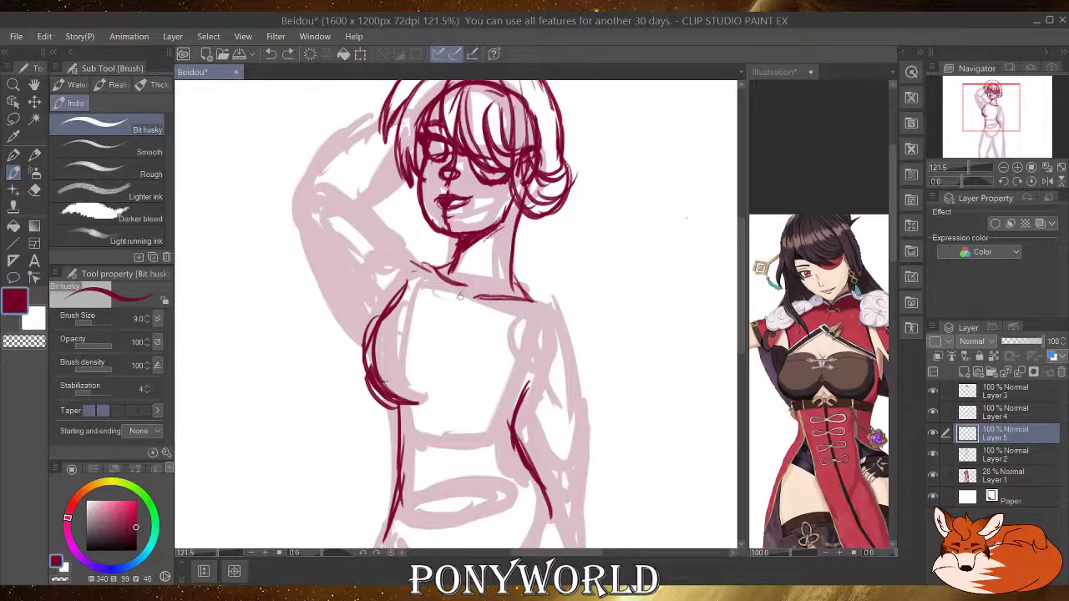
Sketch the dress's standing collar around the neck, with its front opening, folded points and small clasp details.
{"action": "mouse_move", "coordinate": [456, 301]}
{"action": "left_mouse_down"}
{"action": "mouse_move", "coordinate": [486, 249]}
{"action": "mouse_move", "coordinate": [479, 256]}
{"action": "mouse_move", "coordinate": [522, 244]}
{"action": "mouse_move", "coordinate": [458, 251]}
{"action": "left_mouse_up"}
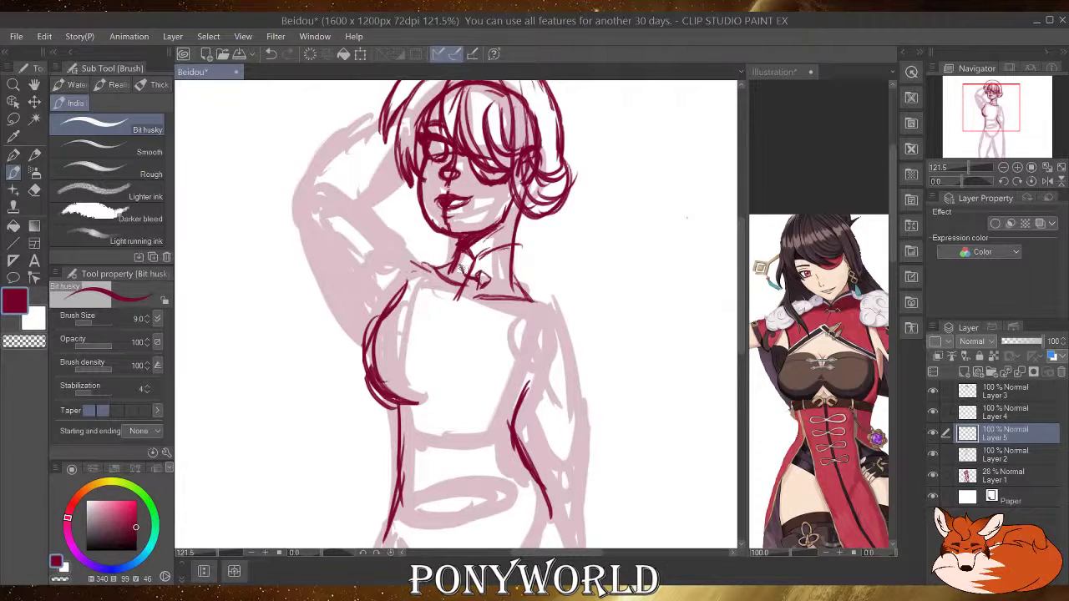
{"action": "mouse_move", "coordinate": [460, 269]}
{"action": "left_mouse_down"}
{"action": "mouse_move", "coordinate": [451, 283]}
{"action": "mouse_move", "coordinate": [508, 283]}
{"action": "left_mouse_up"}
{"action": "mouse_move", "coordinate": [476, 260]}
{"action": "left_mouse_down"}
{"action": "mouse_move", "coordinate": [514, 249]}
{"action": "mouse_move", "coordinate": [512, 281]}
{"action": "mouse_move", "coordinate": [500, 255]}
{"action": "mouse_move", "coordinate": [456, 272]}
{"action": "left_mouse_up"}
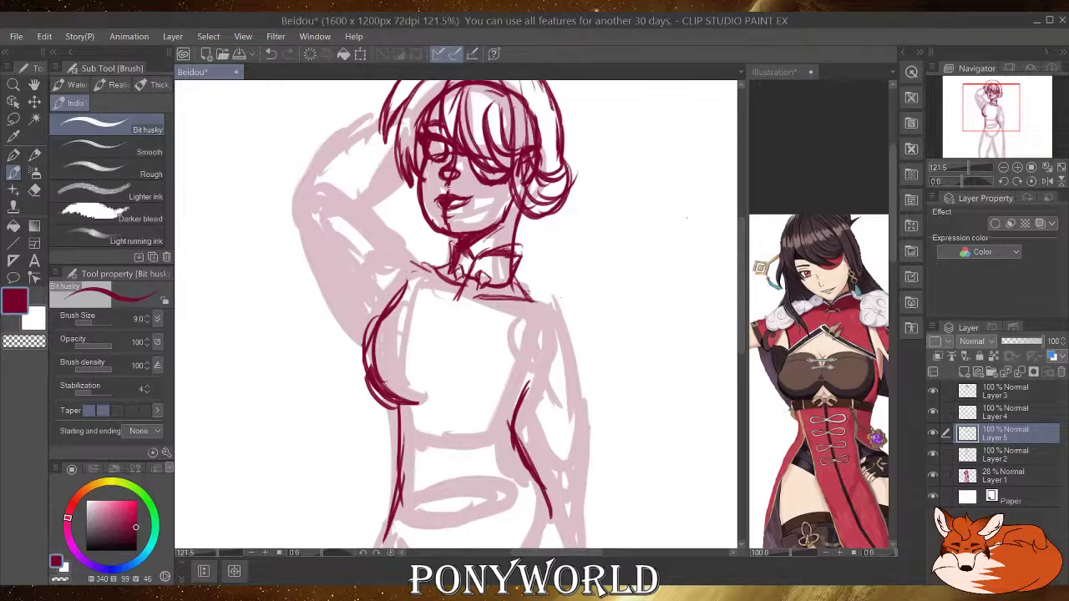
Draw the diagonal edge of the chest cutout from the collar toward the lowered arm, and add that side's armhole line.
{"action": "mouse_move", "coordinate": [468, 276]}
{"action": "left_mouse_down"}
{"action": "mouse_move", "coordinate": [447, 314]}
{"action": "mouse_move", "coordinate": [457, 311]}
{"action": "mouse_move", "coordinate": [443, 312]}
{"action": "mouse_move", "coordinate": [500, 346]}
{"action": "left_mouse_up"}
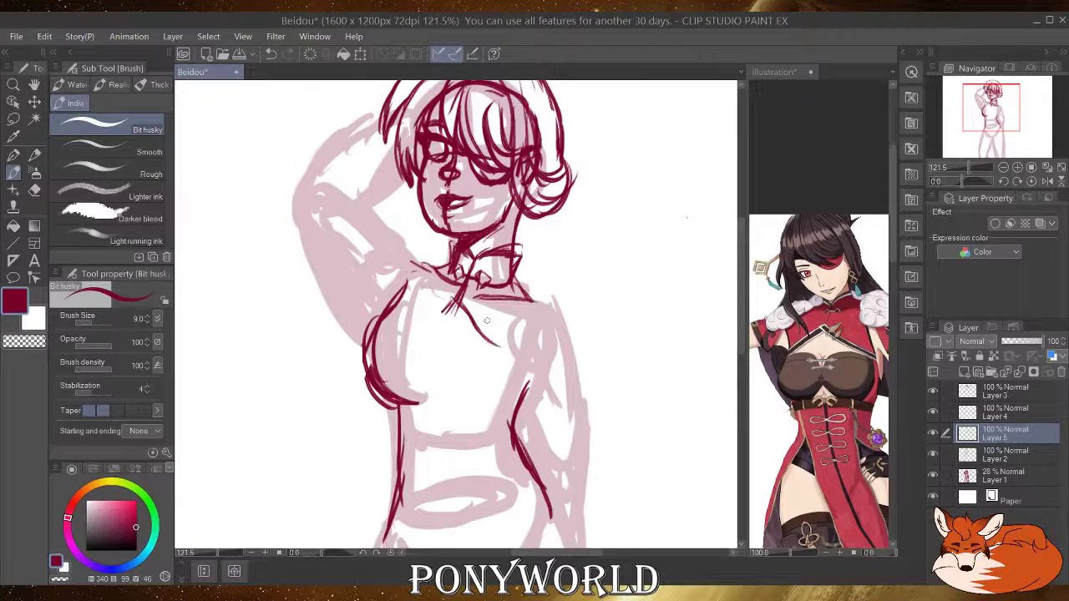
{"action": "left_click_drag", "start_coordinate": [460, 302], "coordinate": [513, 372]}
{"action": "left_click_drag", "start_coordinate": [444, 308], "coordinate": [520, 377]}
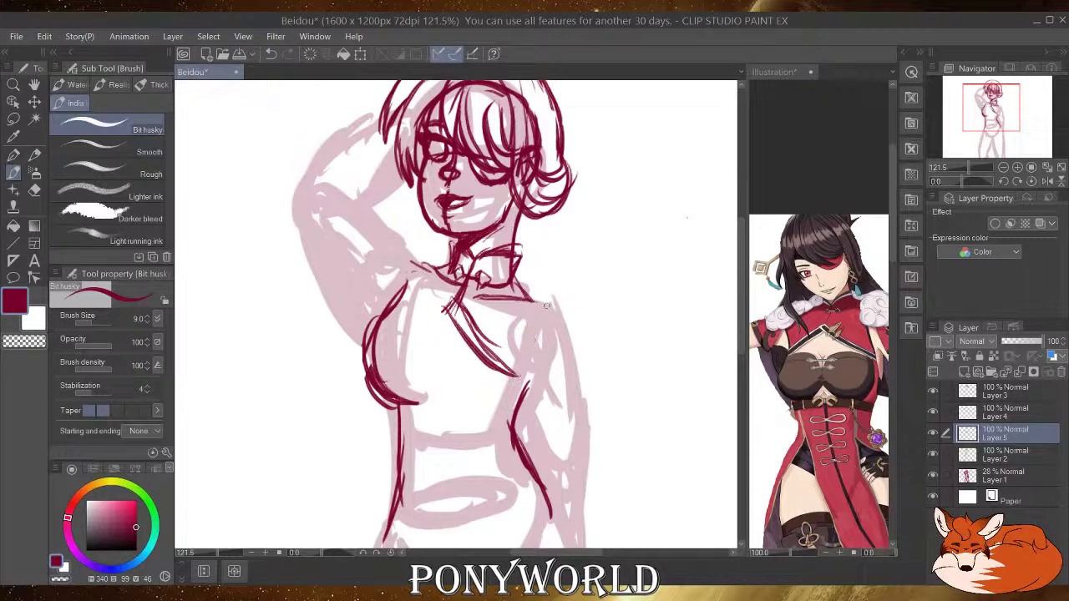
{"action": "mouse_move", "coordinate": [526, 295]}
{"action": "left_mouse_down"}
{"action": "mouse_move", "coordinate": [547, 306]}
{"action": "mouse_move", "coordinate": [518, 339]}
{"action": "mouse_move", "coordinate": [517, 376]}
{"action": "left_mouse_up"}
{"action": "left_click_drag", "start_coordinate": [524, 338], "coordinate": [522, 377]}
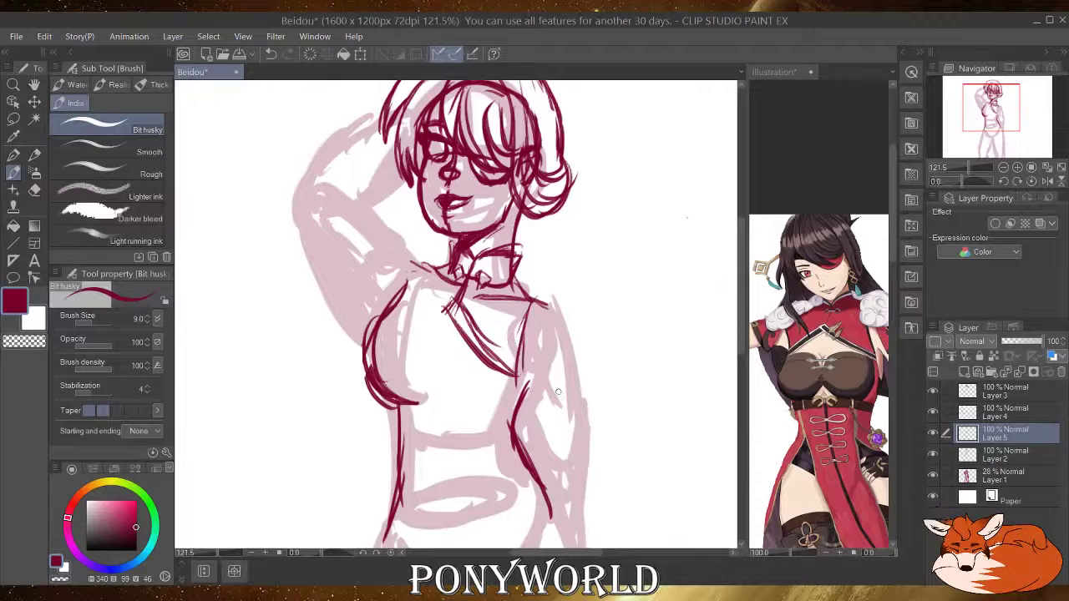
Using the splash art as reference, strengthen the lowered-arm side's armhole line and draw the cutout's other edge toward the raised arm.
{"action": "left_click", "coordinate": [793, 387]}
{"action": "left_click_drag", "start_coordinate": [810, 388], "coordinate": [673, 366]}
{"action": "mouse_move", "coordinate": [873, 416]}
{"action": "left_mouse_down"}
{"action": "mouse_move", "coordinate": [726, 409]}
{"action": "mouse_move", "coordinate": [791, 405]}
{"action": "mouse_move", "coordinate": [724, 400]}
{"action": "left_mouse_up"}
{"action": "mouse_move", "coordinate": [840, 475]}
{"action": "left_mouse_down"}
{"action": "mouse_move", "coordinate": [805, 377]}
{"action": "mouse_move", "coordinate": [814, 390]}
{"action": "left_mouse_up"}
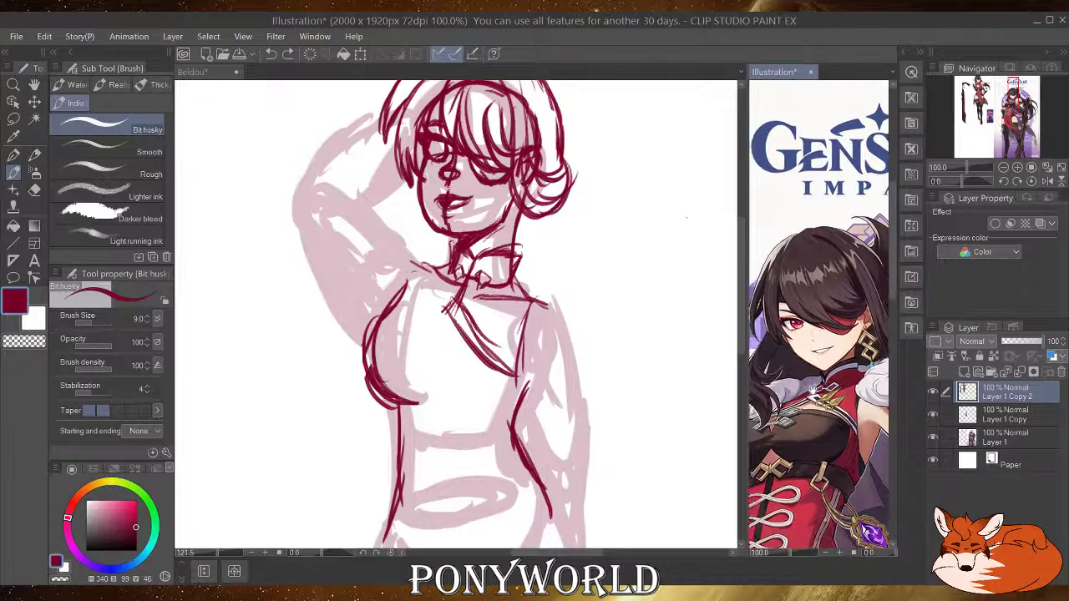
{"action": "left_click", "coordinate": [531, 317]}
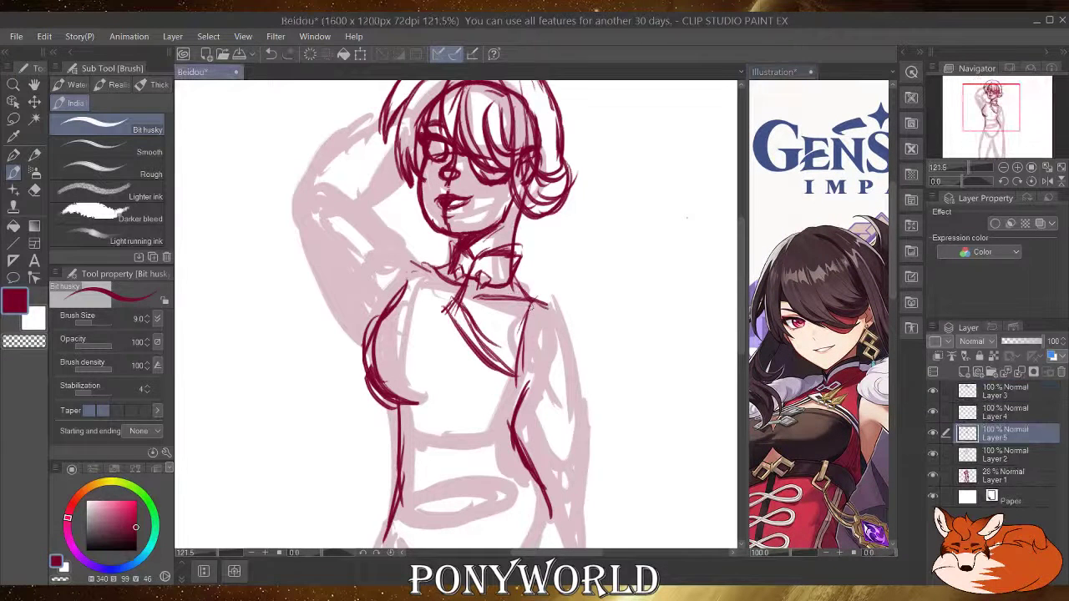
{"action": "mouse_move", "coordinate": [529, 303]}
{"action": "left_mouse_down"}
{"action": "mouse_move", "coordinate": [513, 398]}
{"action": "mouse_move", "coordinate": [517, 367]}
{"action": "left_mouse_up"}
{"action": "left_click_drag", "start_coordinate": [532, 296], "coordinate": [515, 404]}
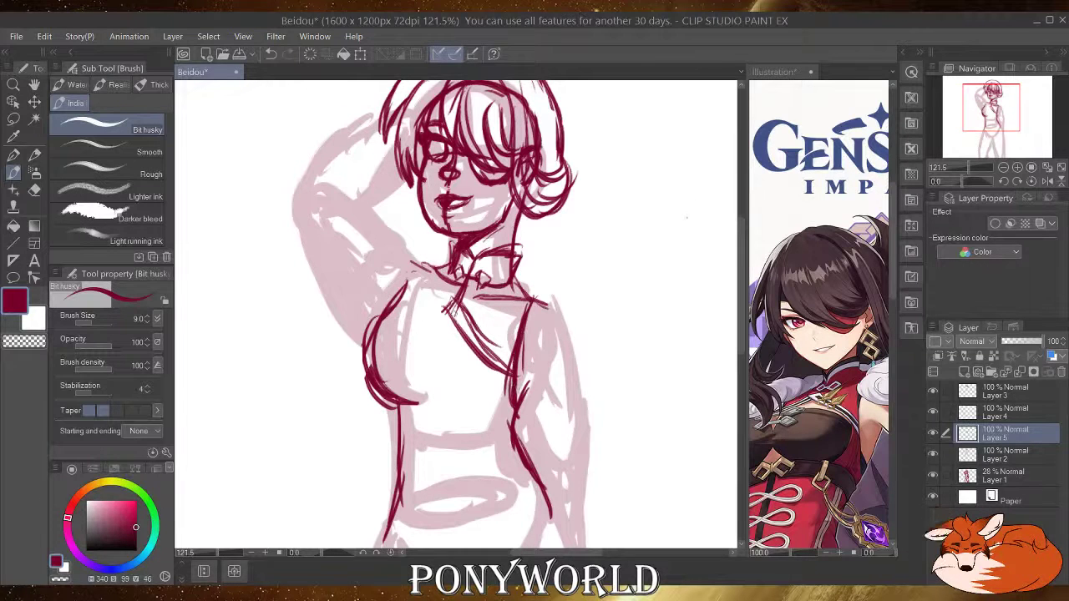
{"action": "left_click_drag", "start_coordinate": [451, 307], "coordinate": [386, 326]}
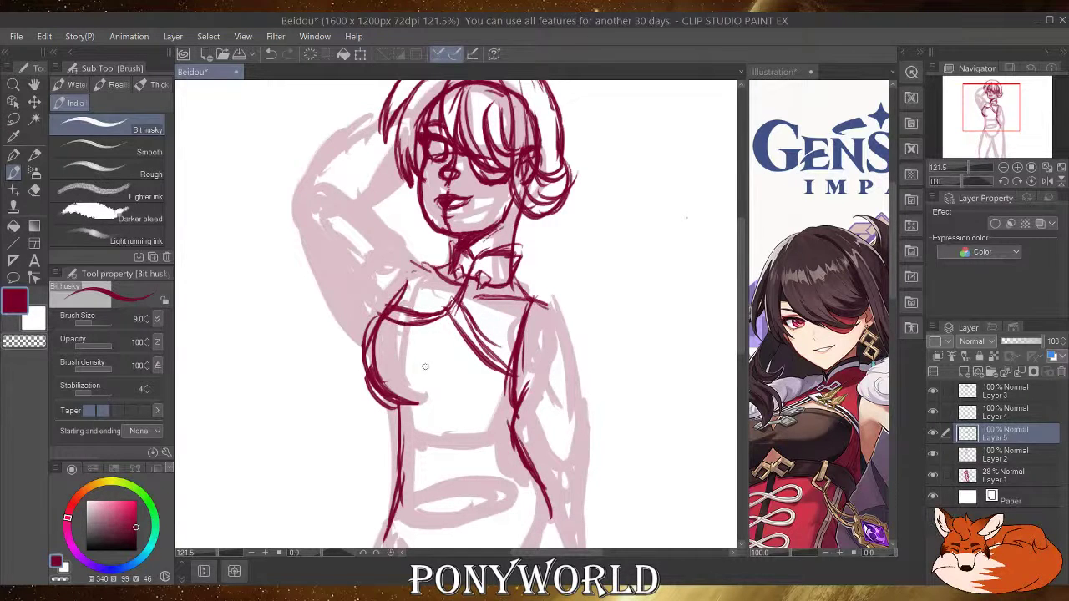
Following the standing reference artwork, thicken the cutout edge on the raised-arm side and trim it with transparent color.
{"action": "left_click_drag", "start_coordinate": [805, 409], "coordinate": [926, 472]}
{"action": "left_click_drag", "start_coordinate": [770, 376], "coordinate": [836, 389]}
{"action": "left_click_drag", "start_coordinate": [777, 357], "coordinate": [874, 400]}
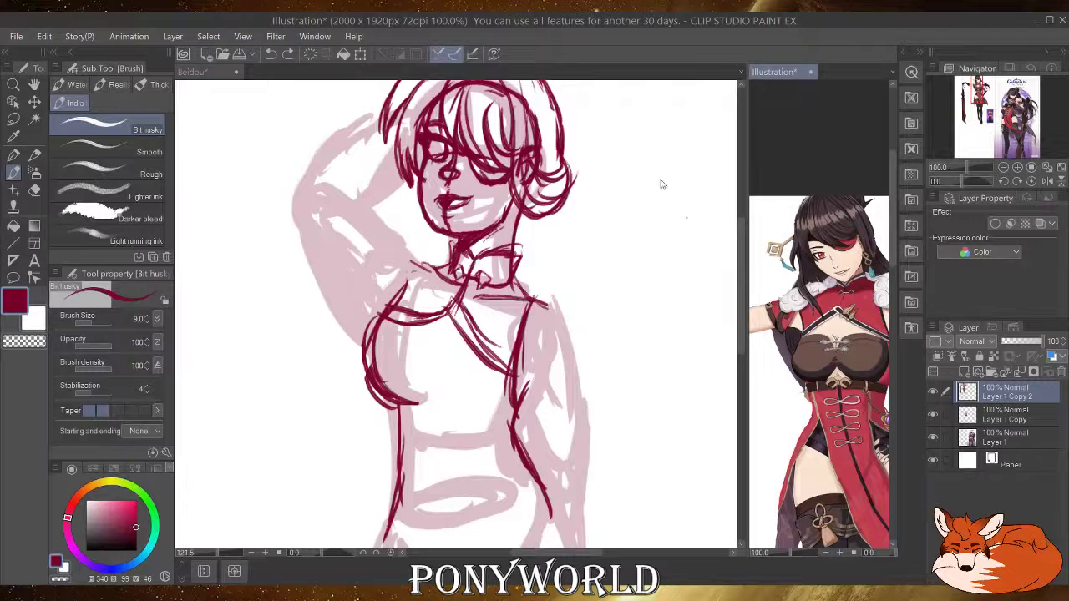
{"action": "left_click", "coordinate": [451, 304]}
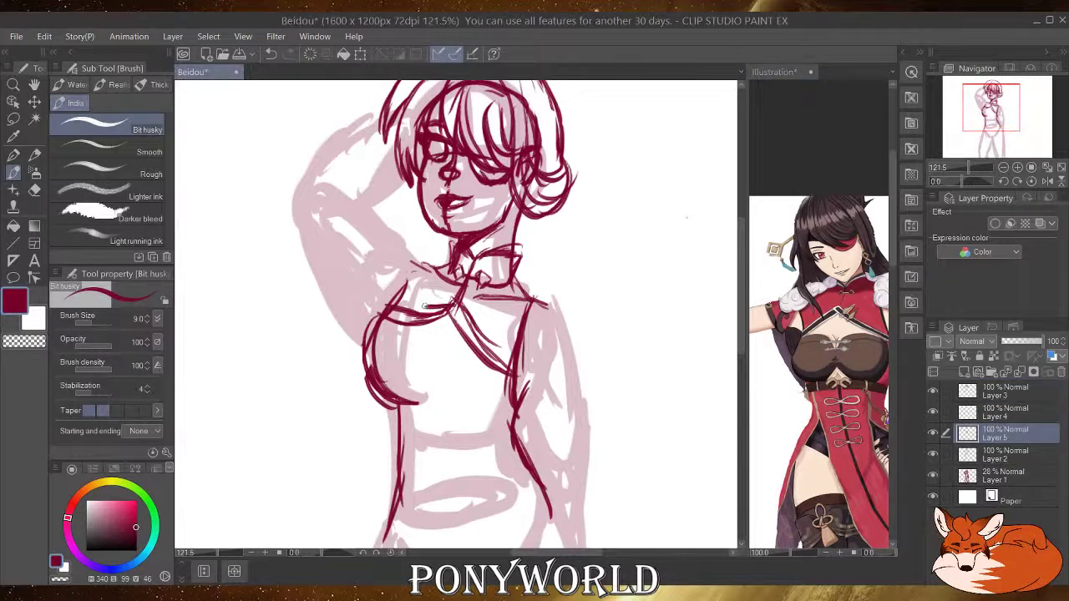
{"action": "left_click_drag", "start_coordinate": [429, 304], "coordinate": [385, 300]}
{"action": "left_click", "coordinate": [34, 344]}
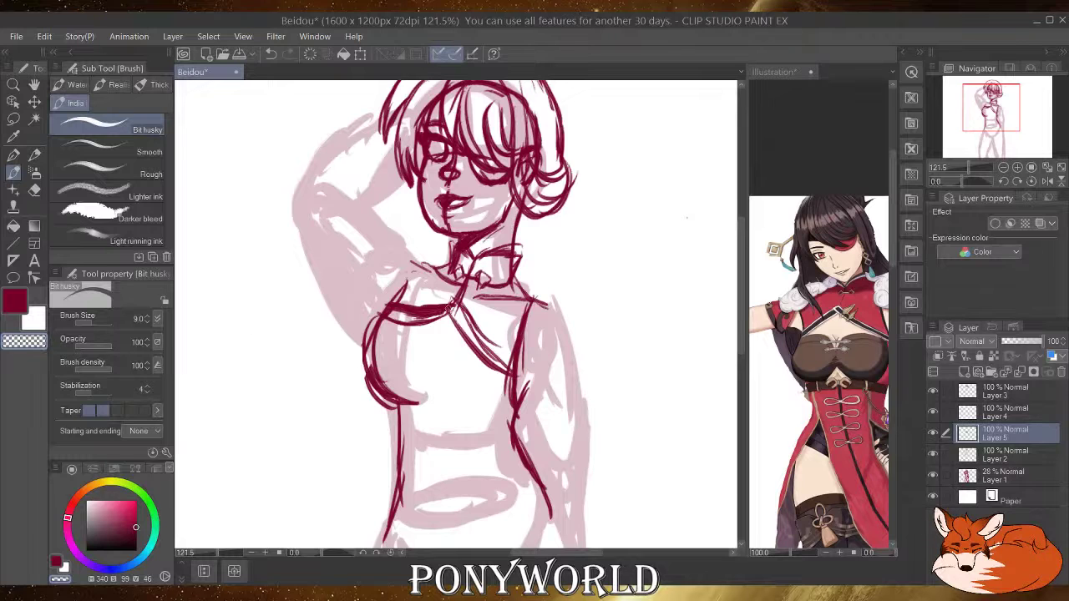
{"action": "left_click_drag", "start_coordinate": [449, 307], "coordinate": [406, 323]}
{"action": "left_click", "coordinate": [25, 304]}
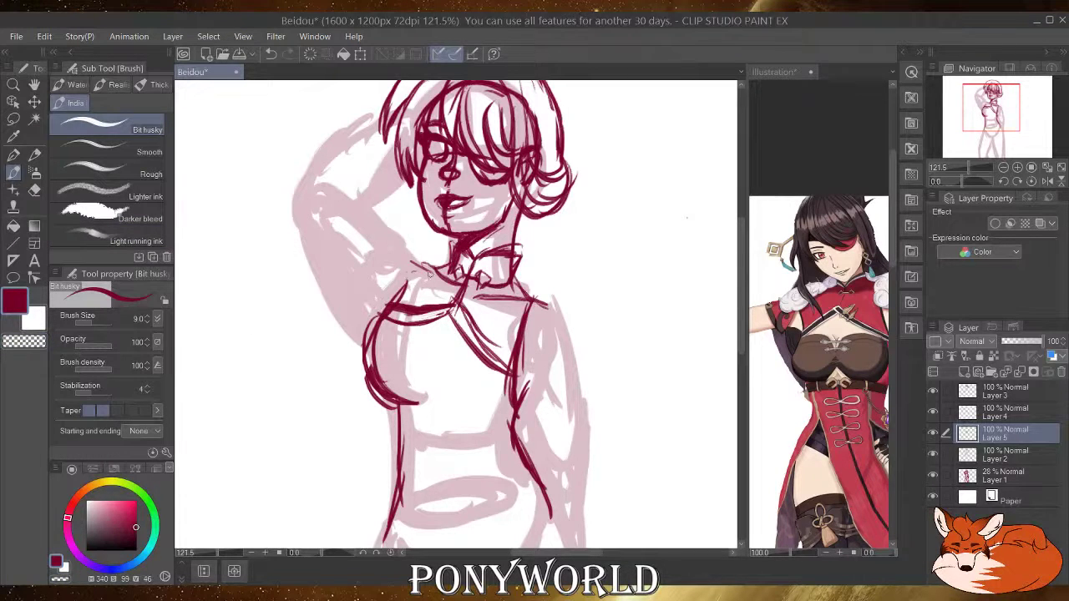
Draw the raised-arm side's armhole edge from the collar down and reinforce the bust contour beneath it in crimson.
{"action": "mouse_move", "coordinate": [432, 269]}
{"action": "left_mouse_down"}
{"action": "mouse_move", "coordinate": [409, 280]}
{"action": "mouse_move", "coordinate": [419, 269]}
{"action": "mouse_move", "coordinate": [423, 280]}
{"action": "mouse_move", "coordinate": [389, 304]}
{"action": "left_mouse_up"}
{"action": "mouse_move", "coordinate": [436, 269]}
{"action": "left_mouse_down"}
{"action": "mouse_move", "coordinate": [367, 342]}
{"action": "mouse_move", "coordinate": [360, 379]}
{"action": "left_mouse_up"}
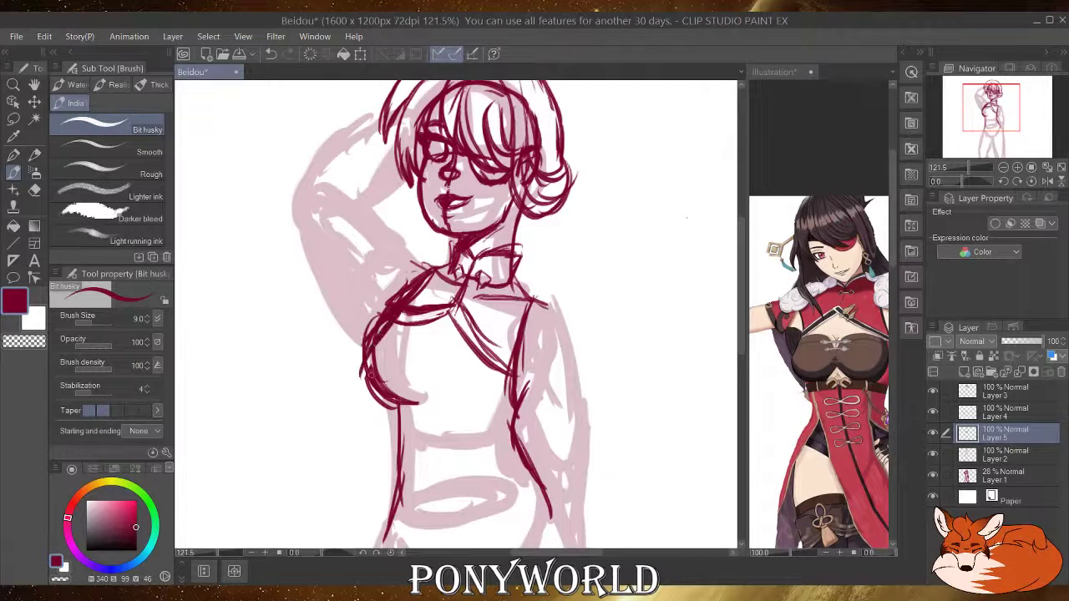
{"action": "left_click_drag", "start_coordinate": [374, 341], "coordinate": [398, 412]}
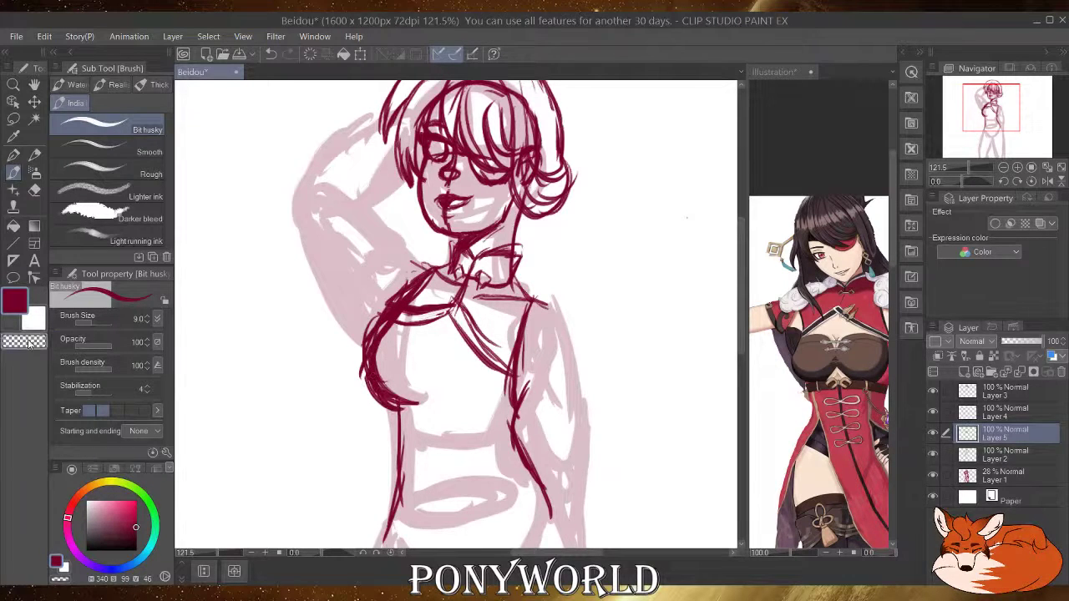
Thin the thick armhole and outer bust lines on the raised-arm side by painting over them with transparent color.
{"action": "left_click", "coordinate": [25, 341]}
{"action": "left_click_drag", "start_coordinate": [423, 277], "coordinate": [365, 344]}
{"action": "left_click_drag", "start_coordinate": [402, 298], "coordinate": [363, 354]}
{"action": "left_click_drag", "start_coordinate": [417, 277], "coordinate": [389, 305]}
{"action": "left_click_drag", "start_coordinate": [369, 349], "coordinate": [362, 376]}
On Layer 2, erase the neck, shoulder and chest lines overlapping the costume with the Hard eraser at size 23.
{"action": "left_click", "coordinate": [995, 462]}
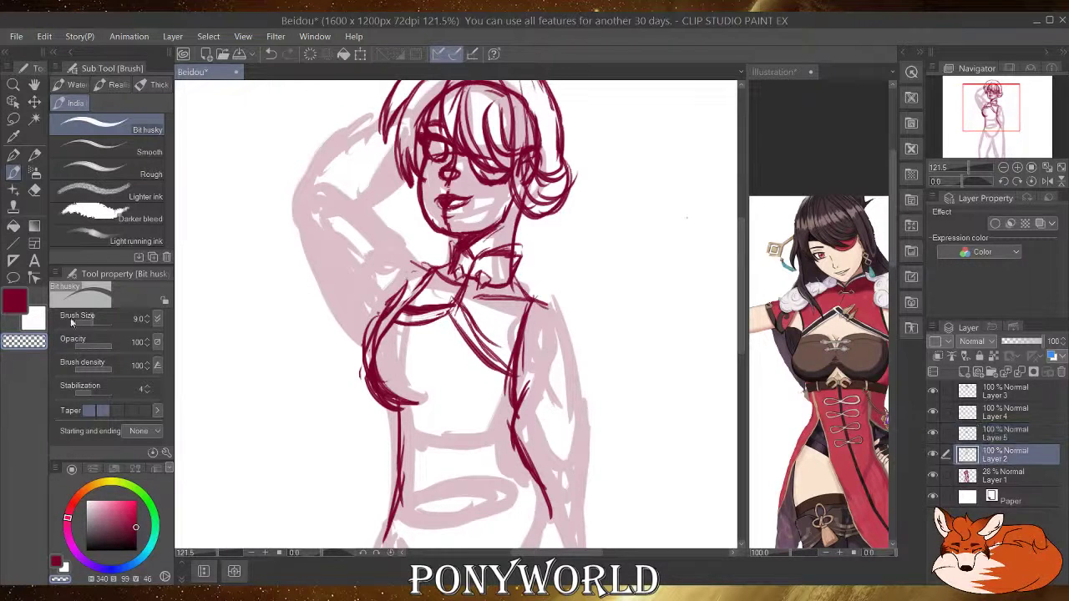
{"action": "left_click", "coordinate": [35, 190]}
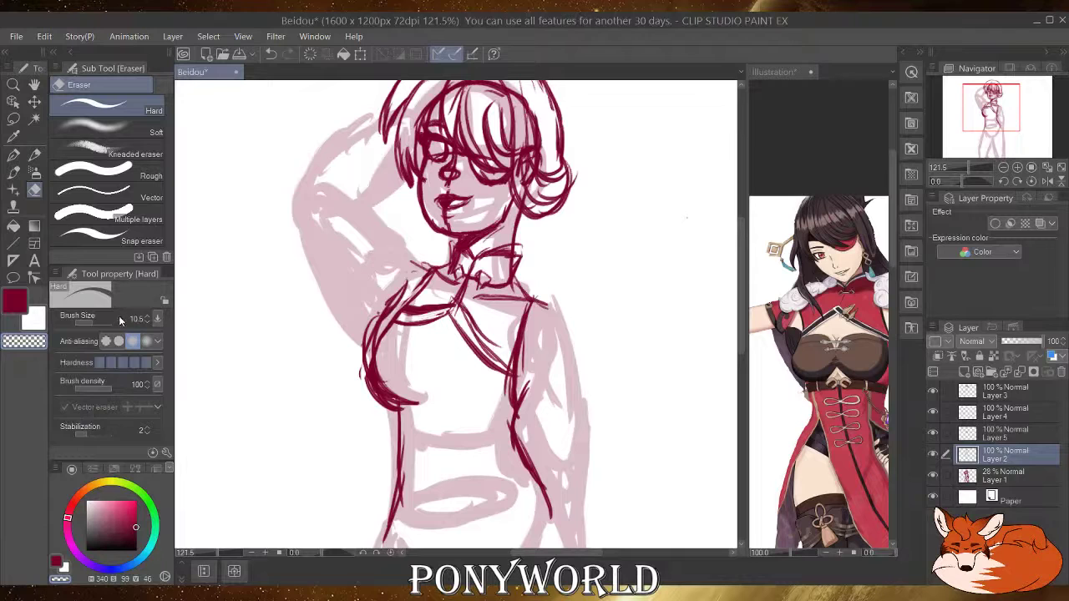
{"action": "key", "text": "bracketright"}
{"action": "key", "text": "bracketright"}
{"action": "key", "text": "bracketright"}
{"action": "left_click_drag", "start_coordinate": [111, 320], "coordinate": [114, 319]}
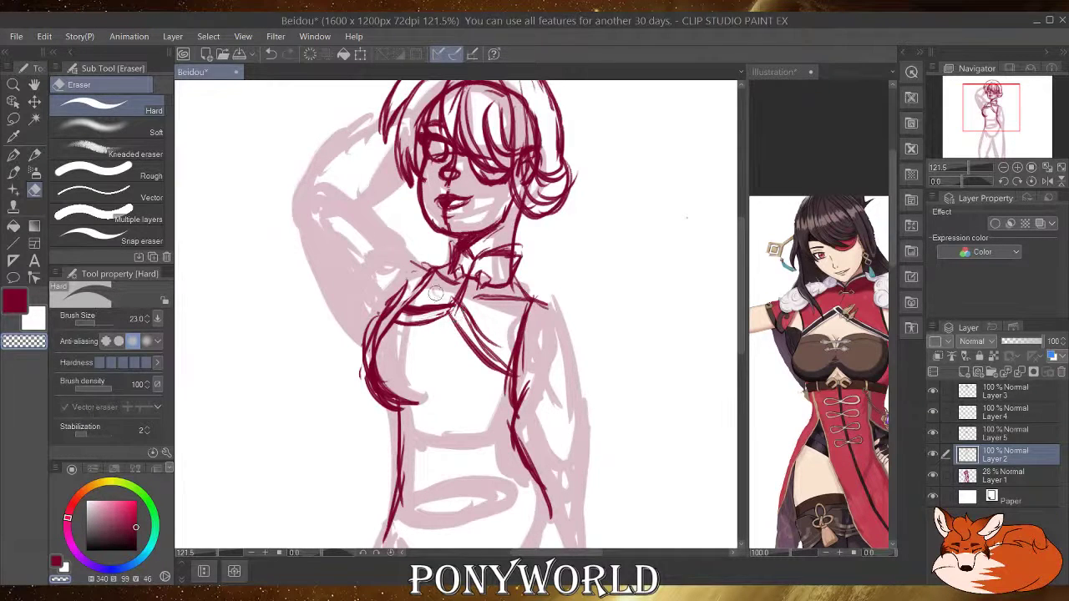
{"action": "mouse_move", "coordinate": [424, 291]}
{"action": "left_mouse_down"}
{"action": "mouse_move", "coordinate": [379, 314]}
{"action": "mouse_move", "coordinate": [347, 367]}
{"action": "mouse_move", "coordinate": [383, 305]}
{"action": "mouse_move", "coordinate": [362, 356]}
{"action": "mouse_move", "coordinate": [370, 381]}
{"action": "mouse_move", "coordinate": [393, 387]}
{"action": "mouse_move", "coordinate": [409, 274]}
{"action": "mouse_move", "coordinate": [430, 289]}
{"action": "mouse_move", "coordinate": [491, 293]}
{"action": "mouse_move", "coordinate": [466, 299]}
{"action": "mouse_move", "coordinate": [519, 294]}
{"action": "mouse_move", "coordinate": [521, 262]}
{"action": "mouse_move", "coordinate": [463, 255]}
{"action": "left_mouse_up"}
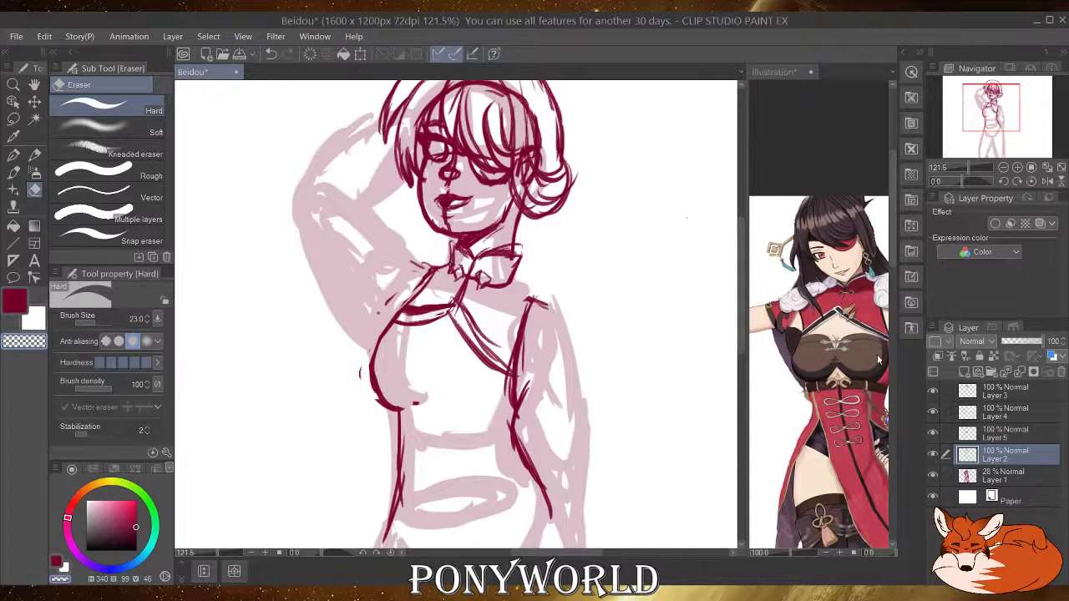
Check the body lines by toggling Layer 2's visibility, and merge Layer 5 down into Layer 2.
{"action": "left_click", "coordinate": [1007, 434]}
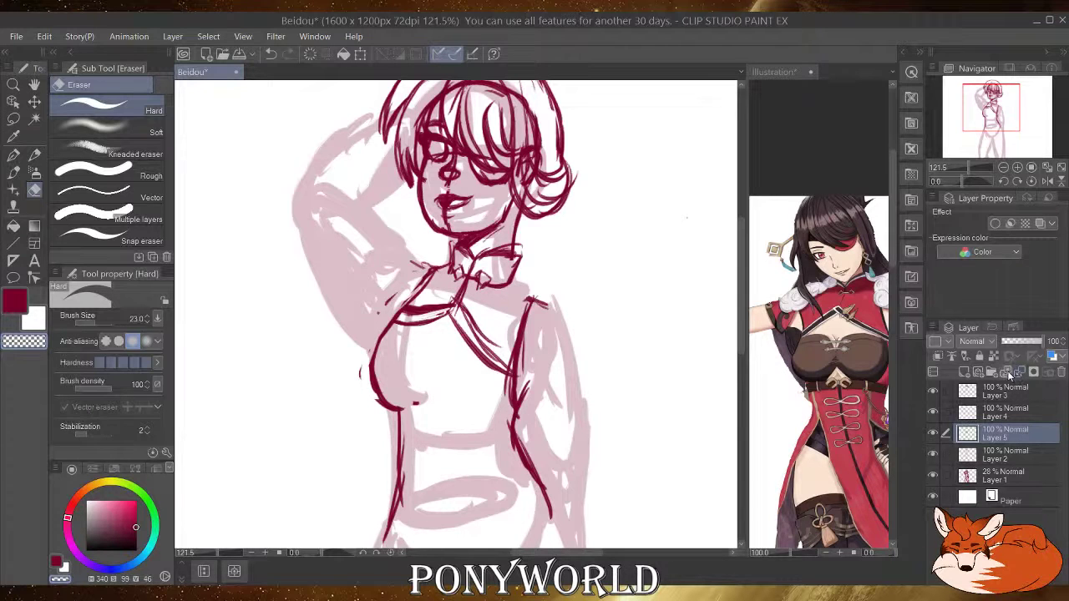
{"action": "left_click", "coordinate": [933, 455]}
{"action": "left_click", "coordinate": [933, 455]}
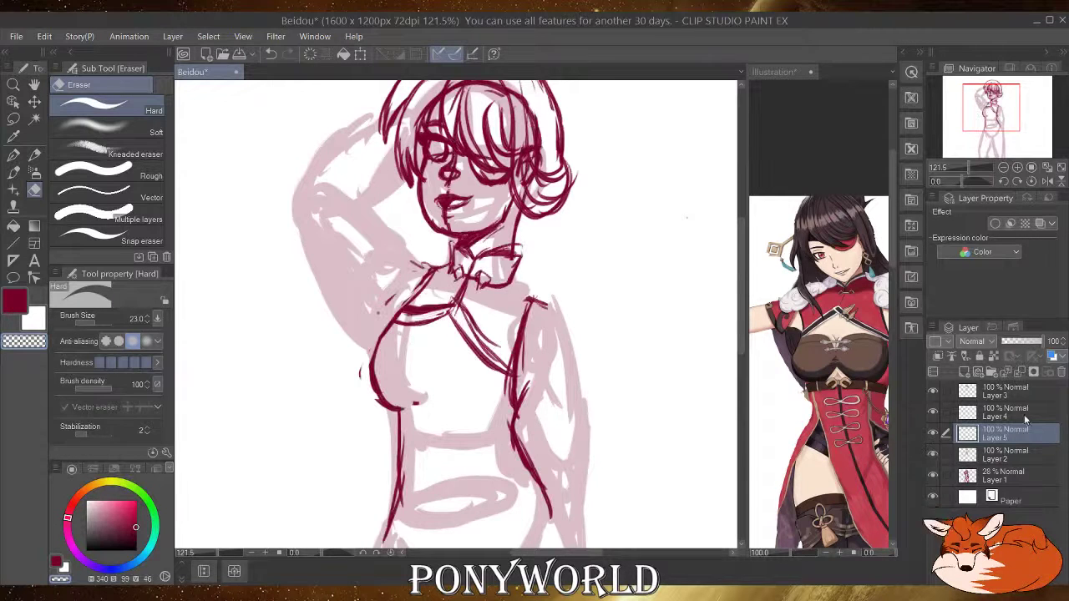
{"action": "left_click", "coordinate": [1061, 372]}
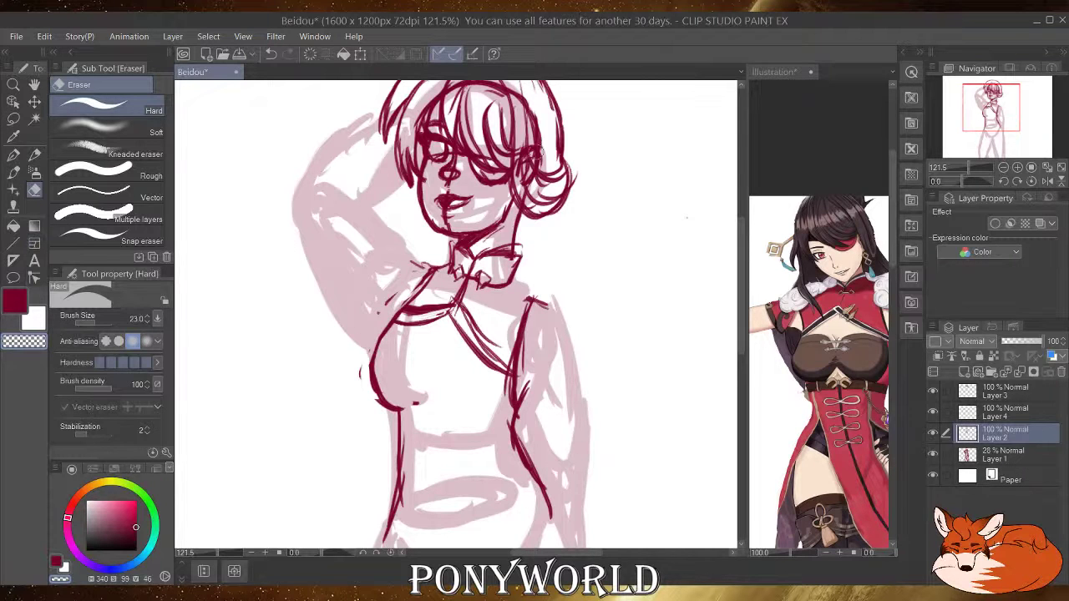
Erase the stray mark and upper outer bust line on the raised-arm side, and redraw the armhole edge and outer bust contour in crimson.
{"action": "left_click_drag", "start_coordinate": [358, 360], "coordinate": [361, 375]}
{"action": "left_click_drag", "start_coordinate": [384, 326], "coordinate": [376, 347]}
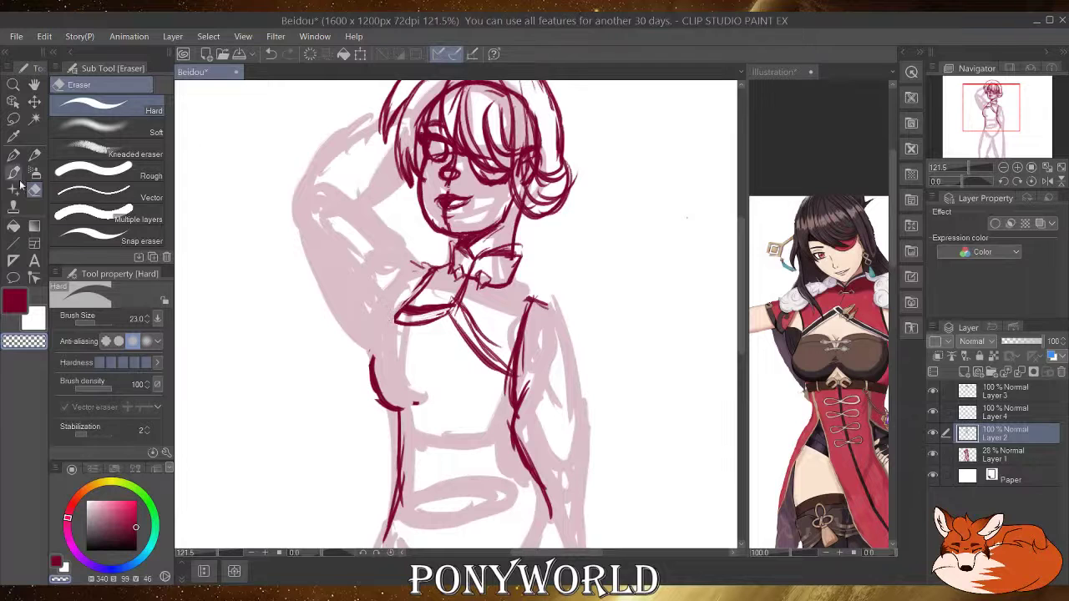
{"action": "key", "text": "b"}
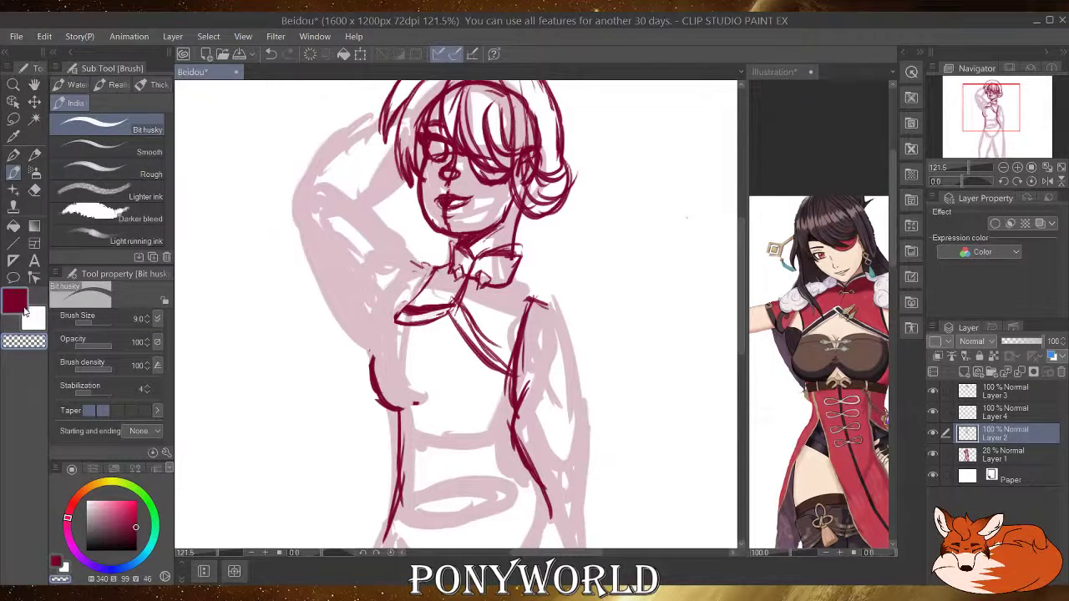
{"action": "left_click", "coordinate": [24, 309]}
{"action": "mouse_move", "coordinate": [435, 263]}
{"action": "left_mouse_down"}
{"action": "mouse_move", "coordinate": [385, 316]}
{"action": "mouse_move", "coordinate": [412, 322]}
{"action": "mouse_move", "coordinate": [380, 349]}
{"action": "left_mouse_up"}
{"action": "left_click_drag", "start_coordinate": [376, 350], "coordinate": [394, 410]}
Draw the top's upper edge across the bust with a small centre notch, plus the curved underbust line in crimson.
{"action": "mouse_move", "coordinate": [390, 327]}
{"action": "left_mouse_down"}
{"action": "mouse_move", "coordinate": [426, 359]}
{"action": "mouse_move", "coordinate": [472, 347]}
{"action": "left_mouse_up"}
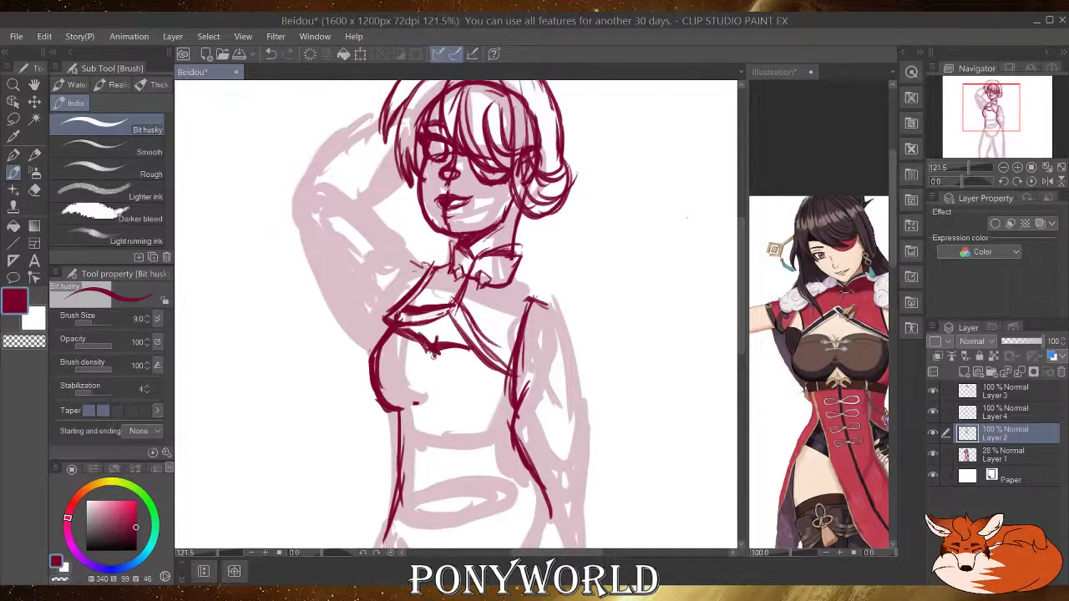
{"action": "left_click_drag", "start_coordinate": [424, 346], "coordinate": [464, 352]}
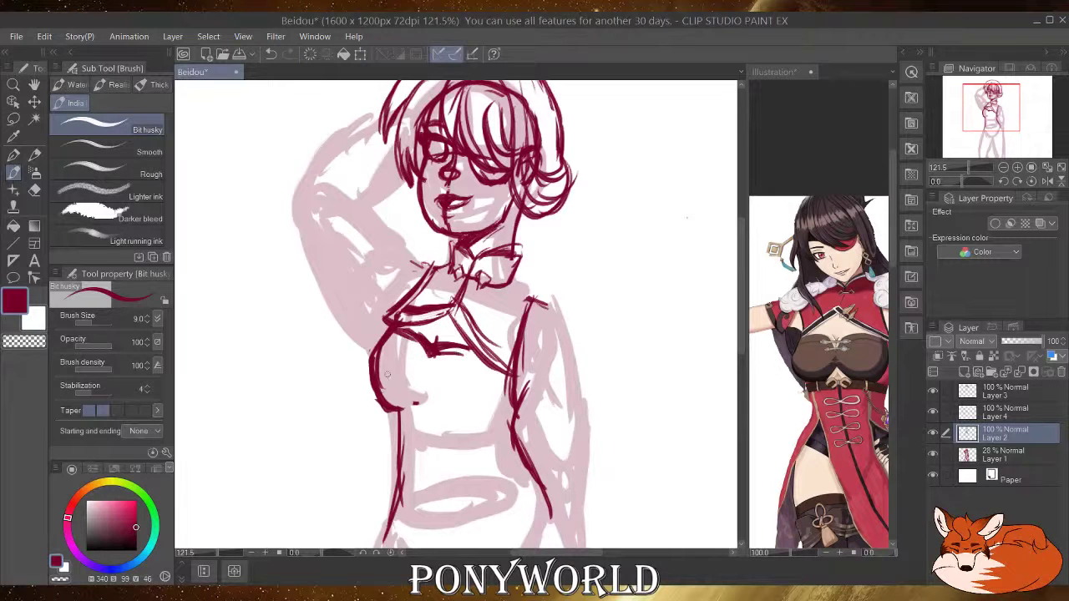
{"action": "mouse_move", "coordinate": [386, 404]}
{"action": "left_mouse_down"}
{"action": "mouse_move", "coordinate": [444, 431]}
{"action": "mouse_move", "coordinate": [454, 418]}
{"action": "mouse_move", "coordinate": [457, 427]}
{"action": "mouse_move", "coordinate": [439, 413]}
{"action": "mouse_move", "coordinate": [471, 414]}
{"action": "mouse_move", "coordinate": [479, 401]}
{"action": "mouse_move", "coordinate": [431, 416]}
{"action": "mouse_move", "coordinate": [480, 395]}
{"action": "left_mouse_up"}
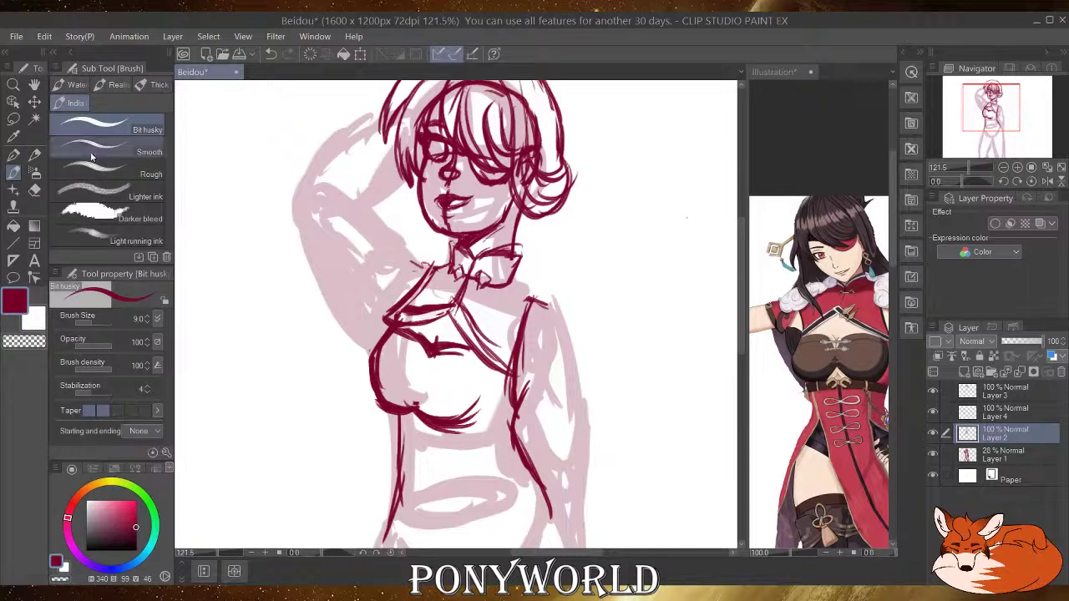
Lasso the collar and chest lines on Layer 2, widen them to 110%, tilt them slightly into place, and deselect.
{"action": "left_click", "coordinate": [13, 120]}
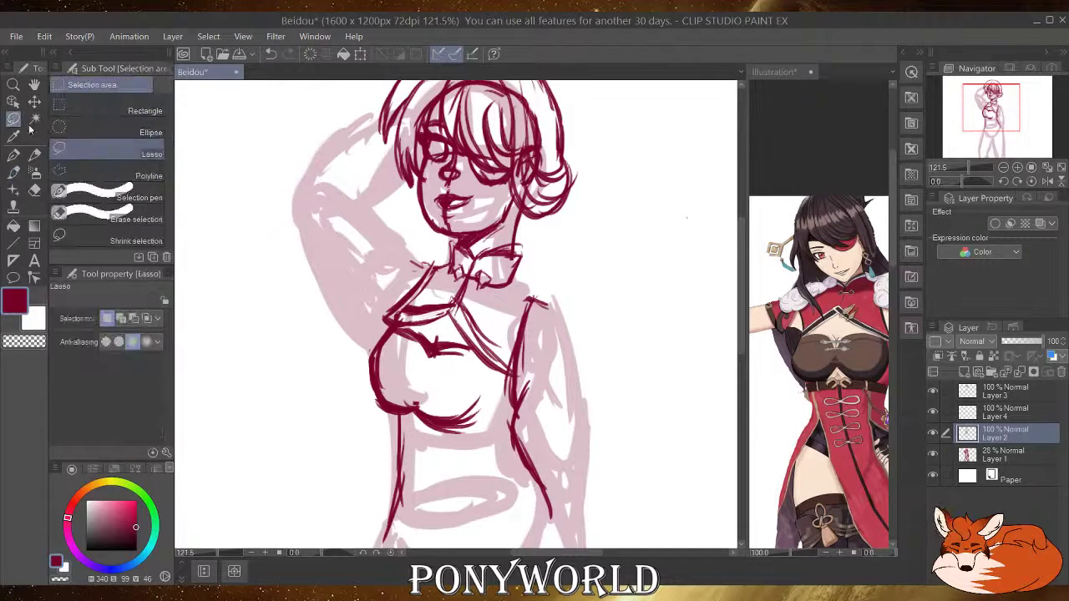
{"action": "mouse_move", "coordinate": [443, 236]}
{"action": "left_mouse_down"}
{"action": "mouse_move", "coordinate": [385, 480]}
{"action": "mouse_move", "coordinate": [524, 461]}
{"action": "mouse_move", "coordinate": [616, 322]}
{"action": "mouse_move", "coordinate": [455, 242]}
{"action": "left_mouse_up"}
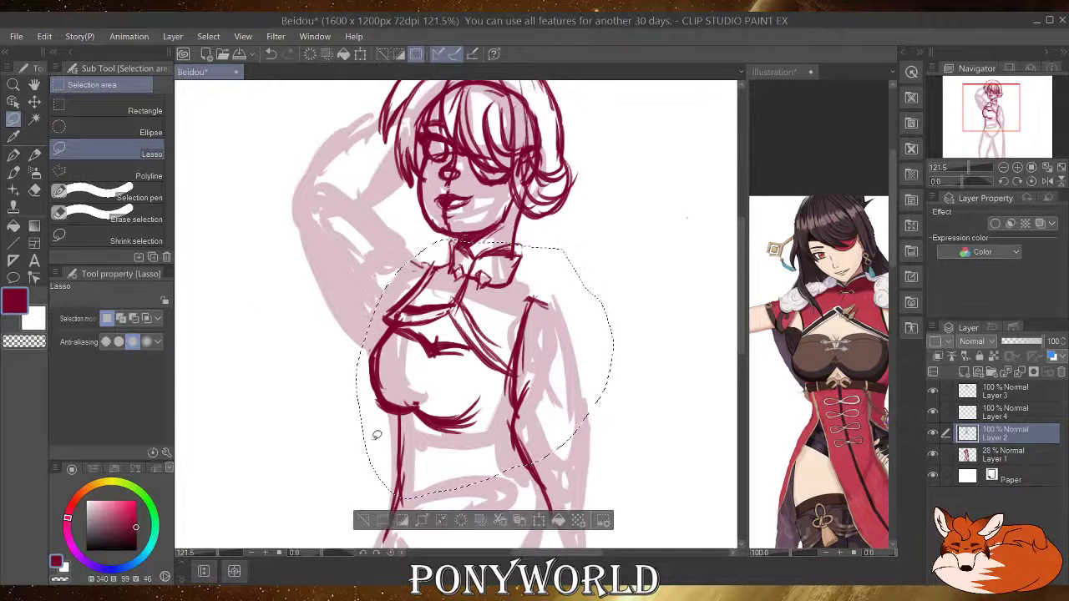
{"action": "left_click", "coordinate": [539, 521]}
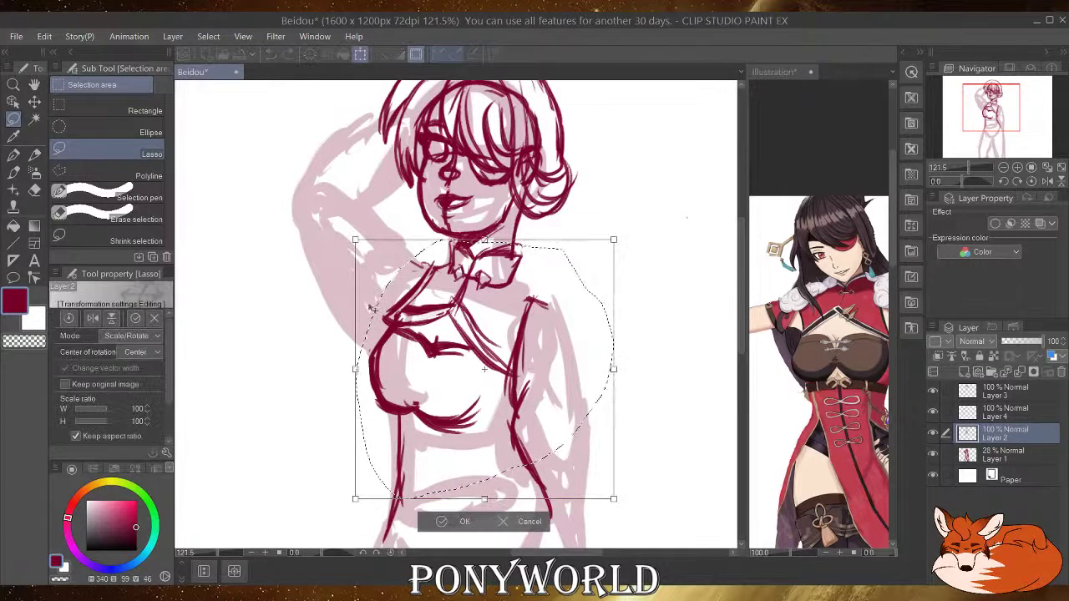
{"action": "left_click_drag", "start_coordinate": [356, 370], "coordinate": [337, 354]}
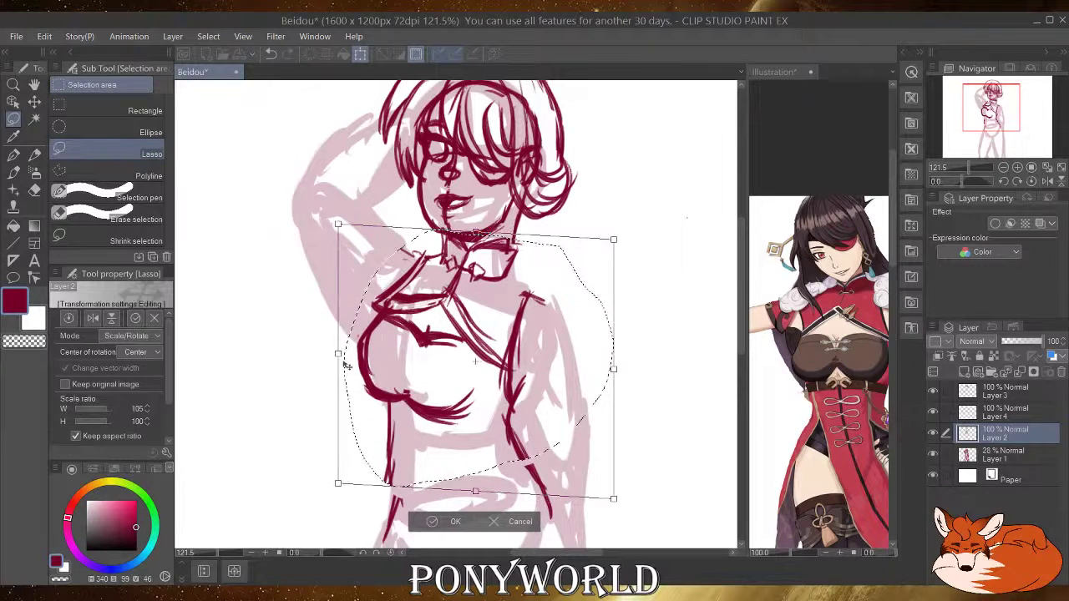
{"action": "mouse_move", "coordinate": [488, 372]}
{"action": "left_mouse_down"}
{"action": "mouse_move", "coordinate": [521, 376]}
{"action": "mouse_move", "coordinate": [525, 358]}
{"action": "left_mouse_up"}
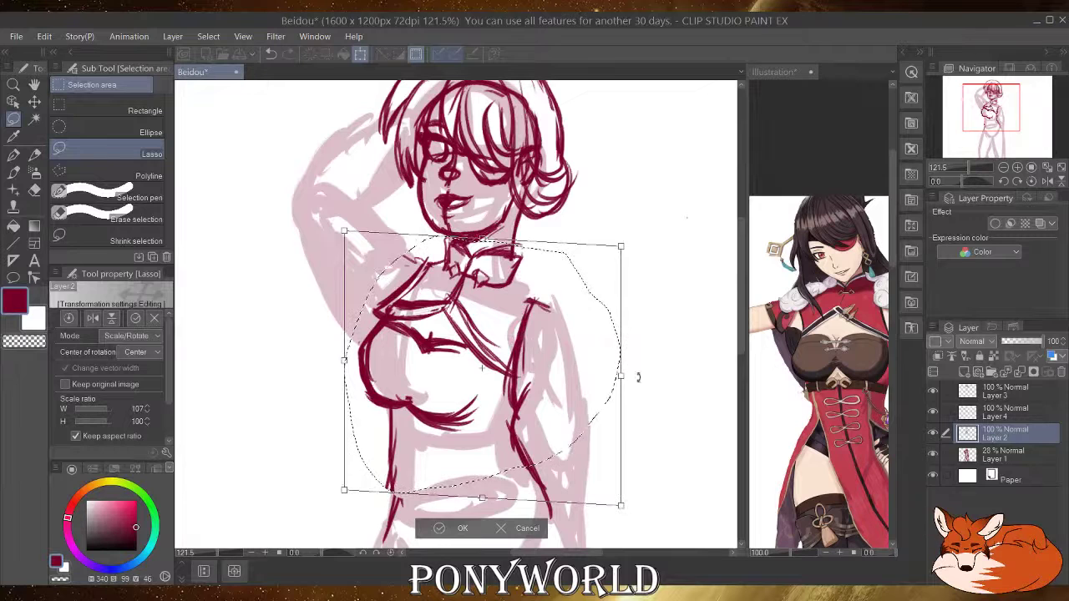
{"action": "mouse_move", "coordinate": [637, 375]}
{"action": "left_mouse_down"}
{"action": "mouse_move", "coordinate": [667, 367]}
{"action": "mouse_move", "coordinate": [679, 259]}
{"action": "left_mouse_up"}
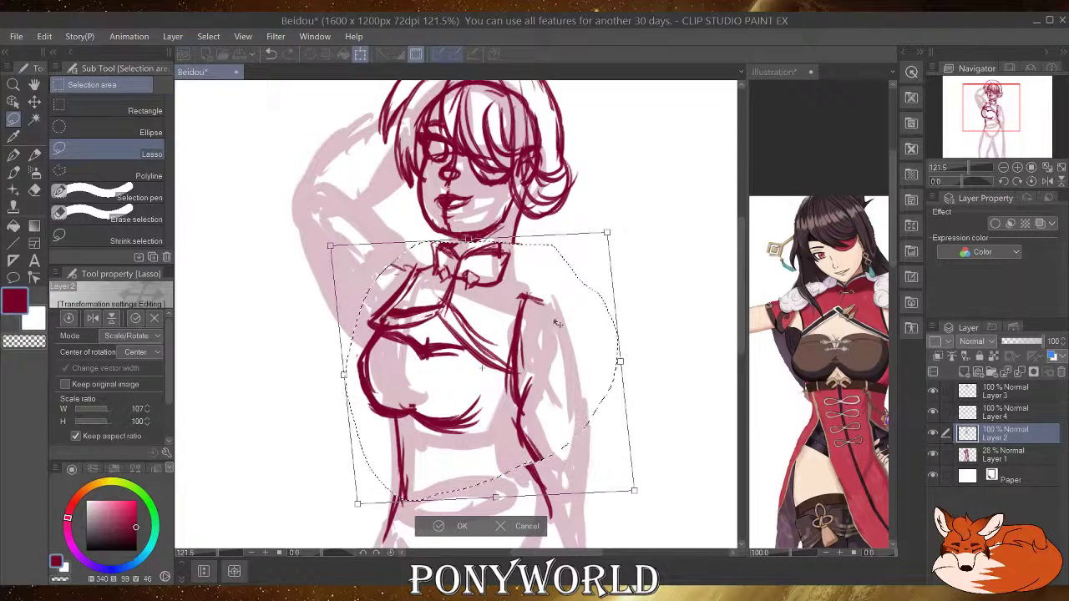
{"action": "left_click_drag", "start_coordinate": [557, 323], "coordinate": [569, 326]}
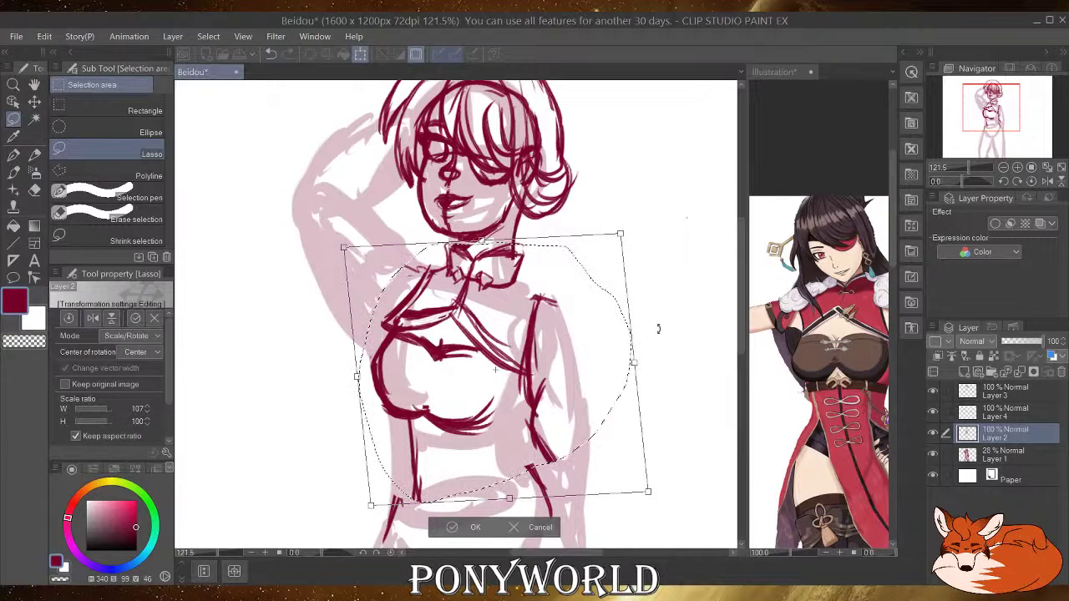
{"action": "mouse_move", "coordinate": [658, 329]}
{"action": "left_mouse_down"}
{"action": "mouse_move", "coordinate": [657, 351]}
{"action": "mouse_move", "coordinate": [663, 333]}
{"action": "left_mouse_up"}
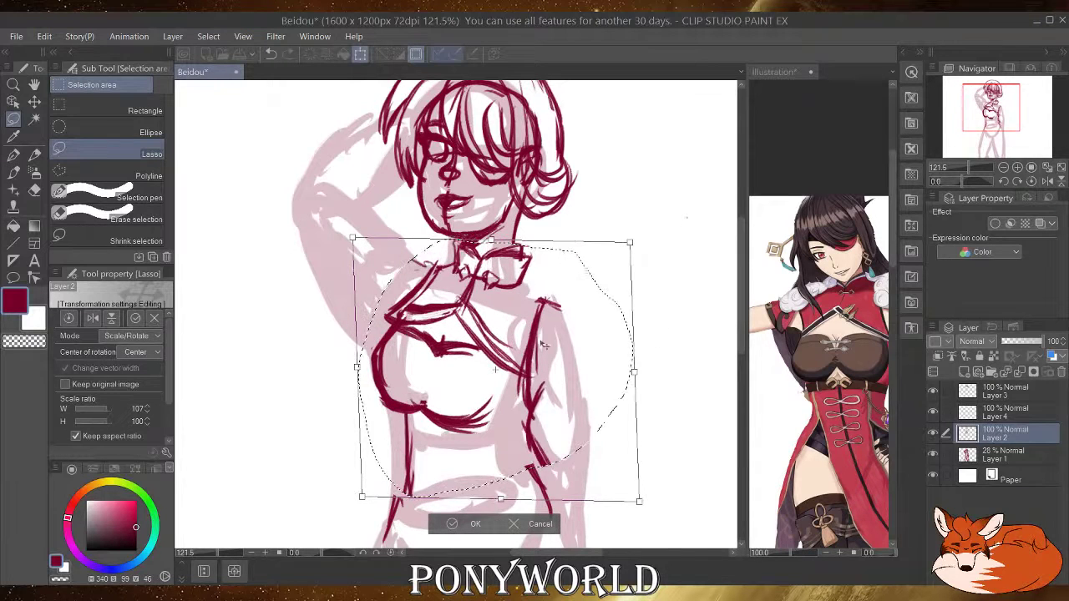
{"action": "left_click_drag", "start_coordinate": [535, 347], "coordinate": [531, 349]}
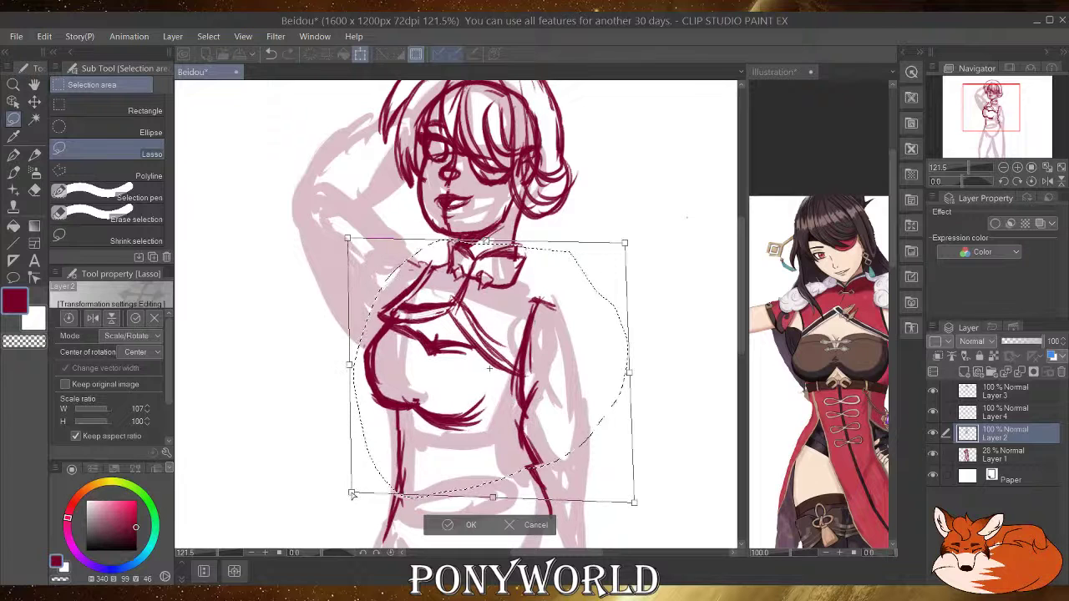
{"action": "left_click_drag", "start_coordinate": [353, 494], "coordinate": [348, 492]}
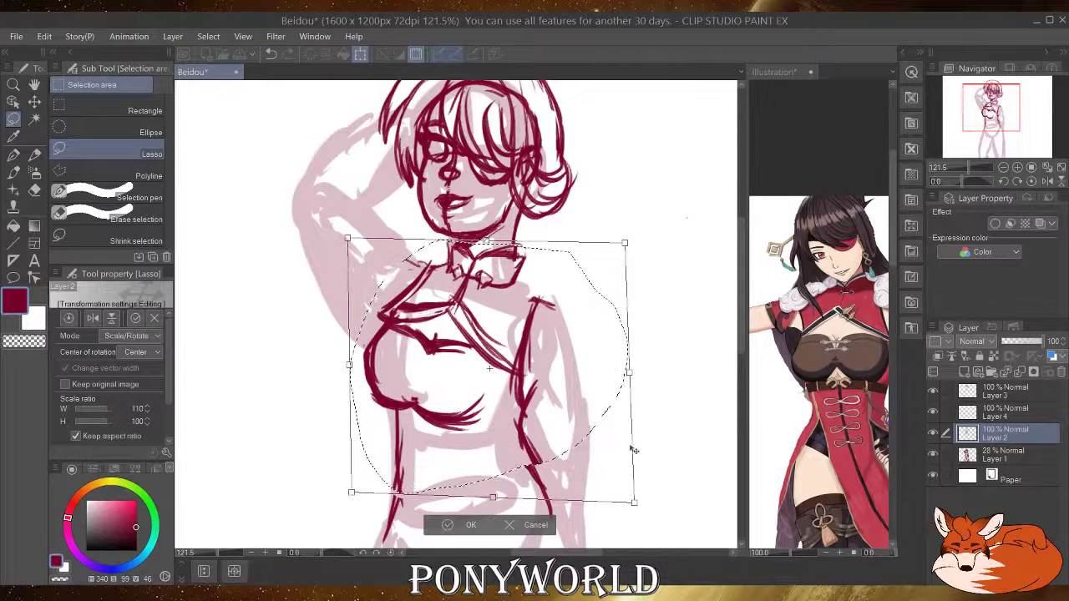
{"action": "left_click", "coordinate": [471, 526]}
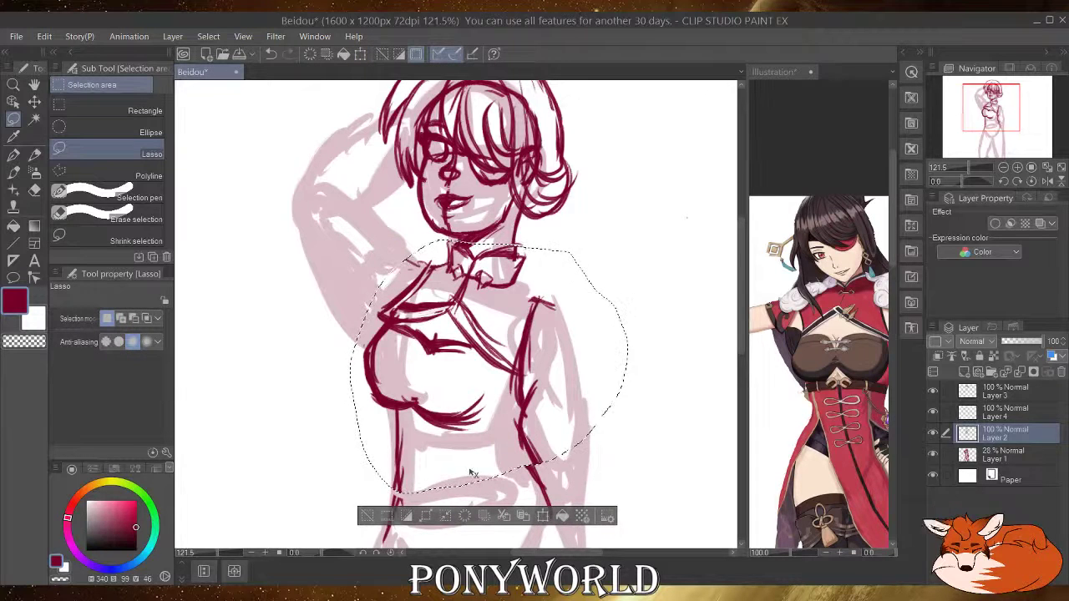
{"action": "key", "text": "ctrl+d"}
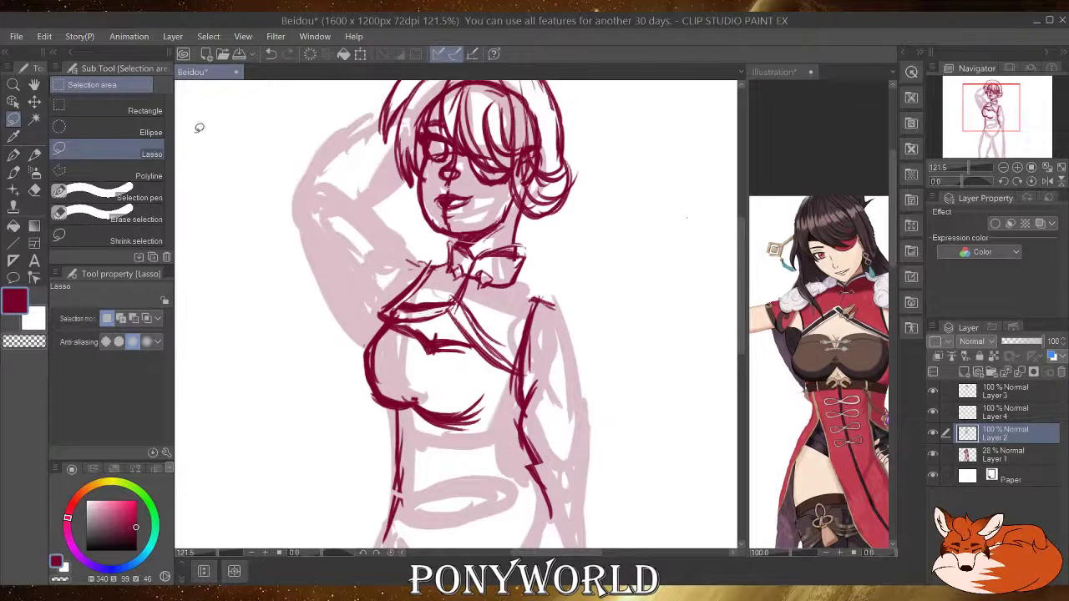
Erase the centre neckline notch and underbust line with the Hard eraser, and redraw the raised-arm side's bust cup in crimson.
{"action": "left_click", "coordinate": [34, 191]}
{"action": "mouse_move", "coordinate": [465, 349]}
{"action": "left_mouse_down"}
{"action": "mouse_move", "coordinate": [431, 360]}
{"action": "mouse_move", "coordinate": [442, 347]}
{"action": "mouse_move", "coordinate": [422, 399]}
{"action": "mouse_move", "coordinate": [427, 438]}
{"action": "mouse_move", "coordinate": [461, 411]}
{"action": "mouse_move", "coordinate": [472, 433]}
{"action": "mouse_move", "coordinate": [471, 402]}
{"action": "left_mouse_up"}
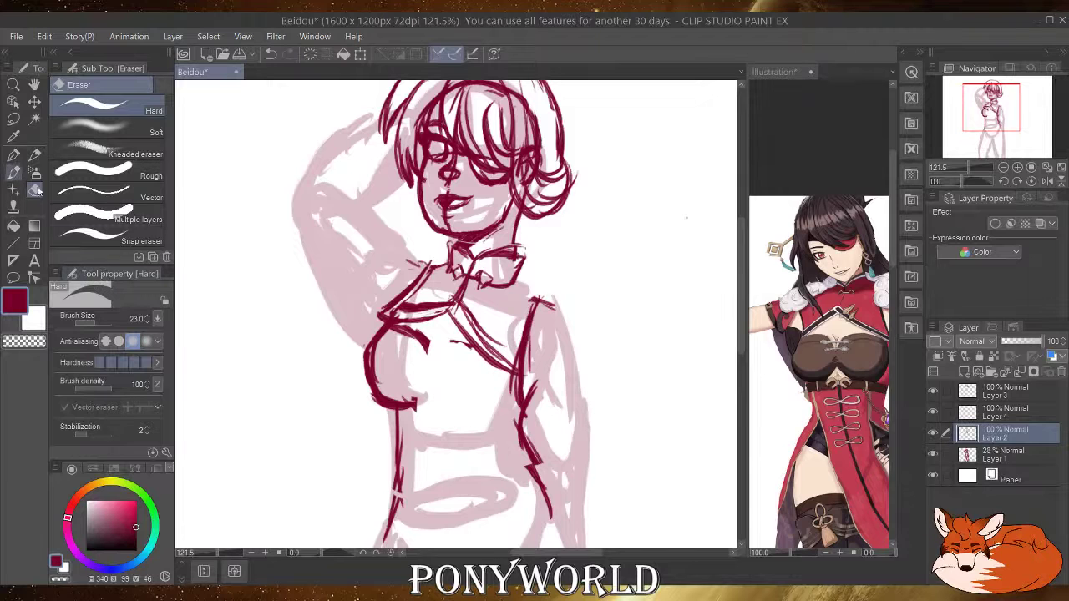
{"action": "key", "text": "b"}
{"action": "left_click_drag", "start_coordinate": [390, 322], "coordinate": [427, 359]}
{"action": "mouse_move", "coordinate": [366, 398]}
{"action": "left_mouse_down"}
{"action": "mouse_move", "coordinate": [391, 415]}
{"action": "mouse_move", "coordinate": [426, 405]}
{"action": "mouse_move", "coordinate": [422, 393]}
{"action": "left_mouse_up"}
Sketch thin centre guide lines from the collar down over the stomach.
{"action": "mouse_move", "coordinate": [454, 307]}
{"action": "left_mouse_down"}
{"action": "mouse_move", "coordinate": [421, 396]}
{"action": "mouse_move", "coordinate": [434, 504]}
{"action": "left_mouse_up"}
{"action": "left_click_drag", "start_coordinate": [429, 389], "coordinate": [446, 534]}
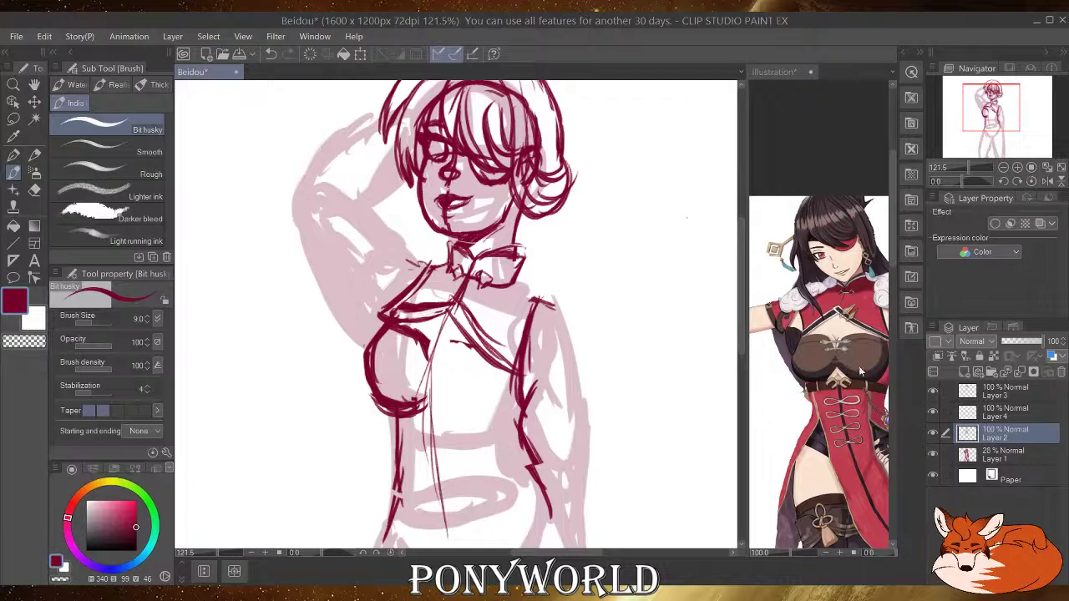
Consulting the Genshin Impact splash art in the reference document, draw the top's pointed centre notch, second cup's upper edge and underbust curve.
{"action": "left_click", "coordinate": [845, 364]}
{"action": "left_click_drag", "start_coordinate": [825, 373], "coordinate": [751, 396]}
{"action": "left_click_drag", "start_coordinate": [852, 409], "coordinate": [744, 401]}
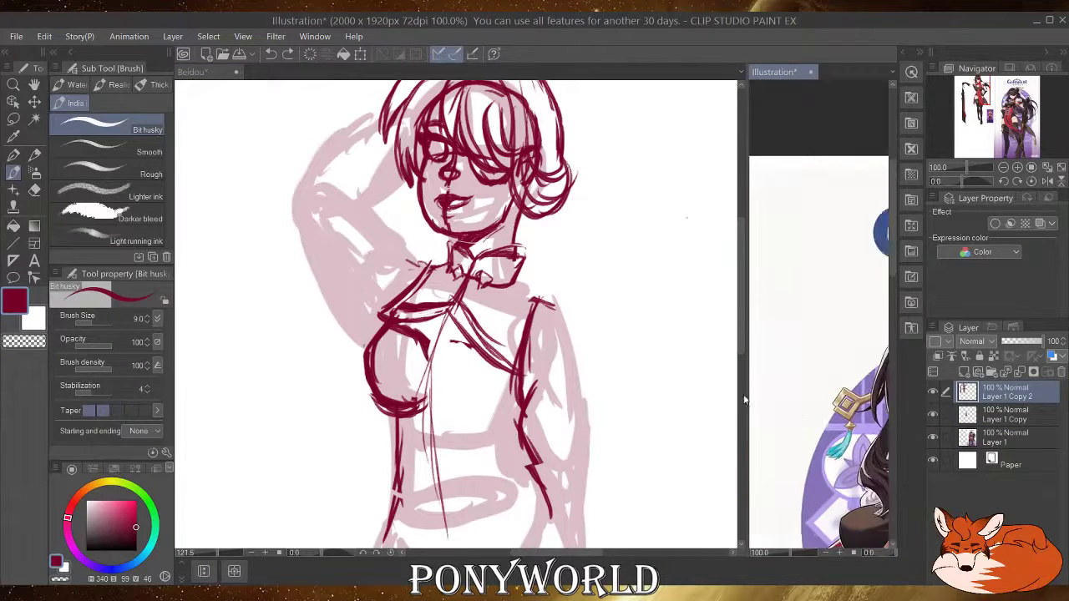
{"action": "mouse_move", "coordinate": [834, 428]}
{"action": "left_mouse_down"}
{"action": "mouse_move", "coordinate": [753, 405]}
{"action": "mouse_move", "coordinate": [809, 413]}
{"action": "mouse_move", "coordinate": [783, 341]}
{"action": "left_mouse_up"}
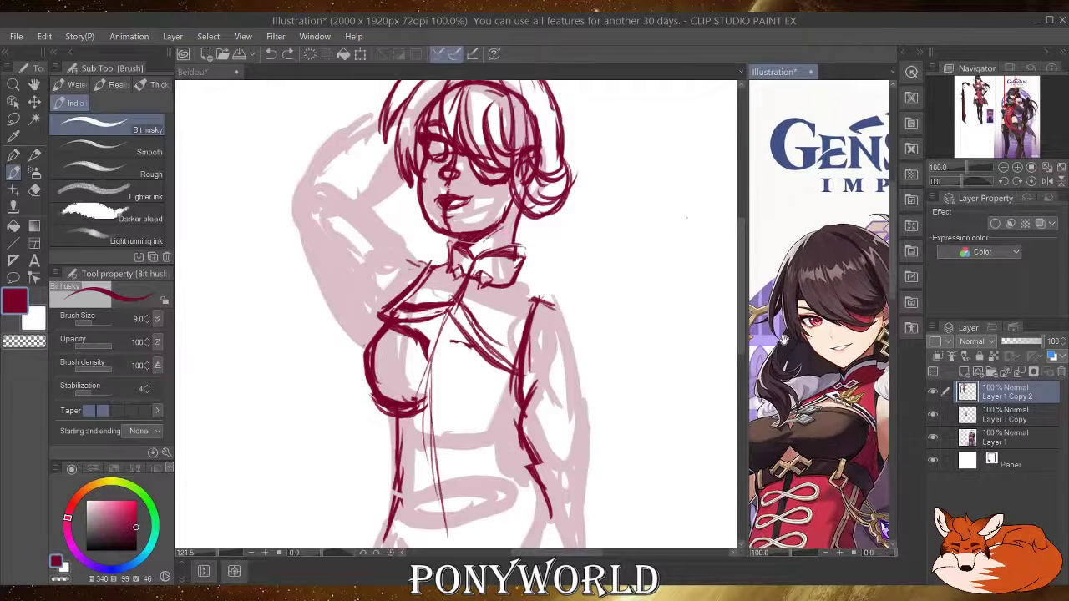
{"action": "left_click", "coordinate": [429, 344]}
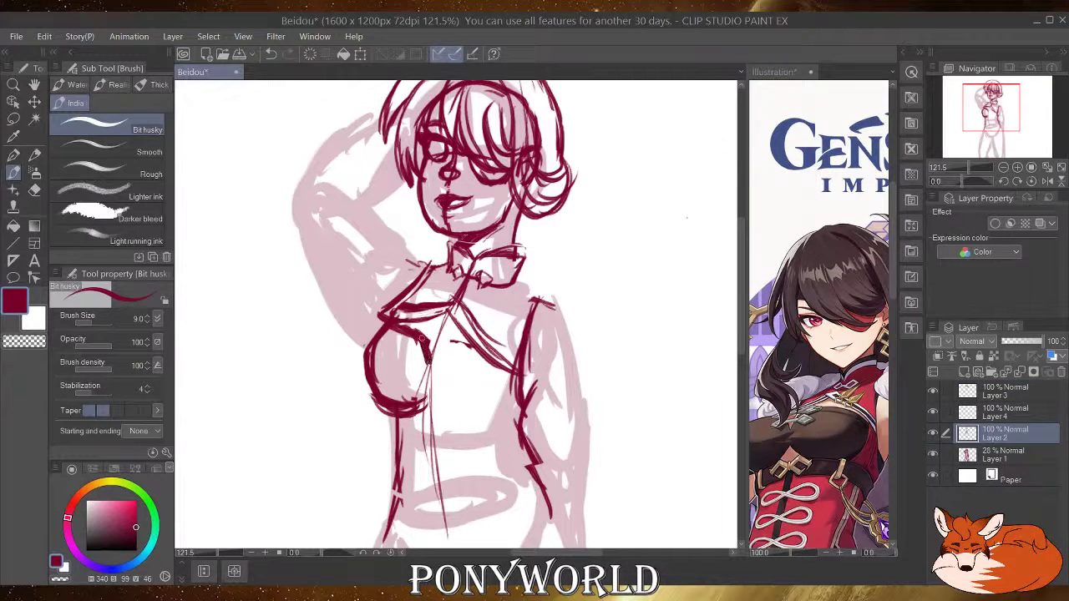
{"action": "left_click_drag", "start_coordinate": [422, 338], "coordinate": [430, 367]}
{"action": "mouse_move", "coordinate": [430, 367]}
{"action": "left_mouse_down"}
{"action": "mouse_move", "coordinate": [448, 345]}
{"action": "mouse_move", "coordinate": [473, 344]}
{"action": "left_mouse_up"}
{"action": "mouse_move", "coordinate": [403, 405]}
{"action": "left_mouse_down"}
{"action": "mouse_move", "coordinate": [450, 422]}
{"action": "mouse_move", "coordinate": [491, 407]}
{"action": "left_mouse_up"}
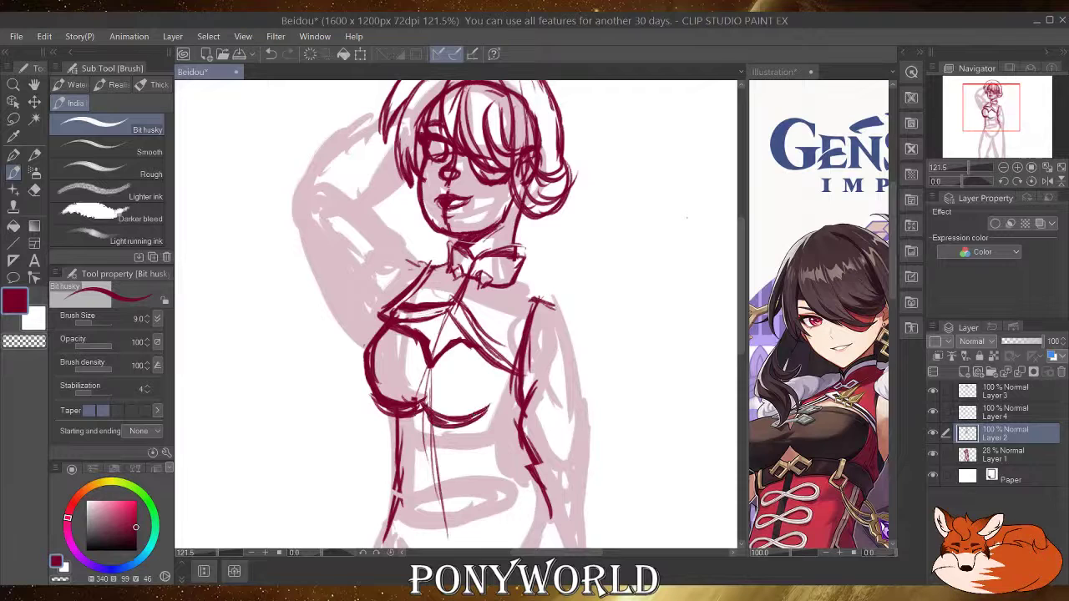
Draw the outer curve of the lowered-arm side's bust cup and reinforce the underbust line joining both cups.
{"action": "mouse_move", "coordinate": [420, 411]}
{"action": "left_mouse_down"}
{"action": "mouse_move", "coordinate": [444, 421]}
{"action": "mouse_move", "coordinate": [487, 404]}
{"action": "left_mouse_up"}
{"action": "left_click_drag", "start_coordinate": [504, 351], "coordinate": [488, 413]}
{"action": "left_click_drag", "start_coordinate": [500, 369], "coordinate": [481, 416]}
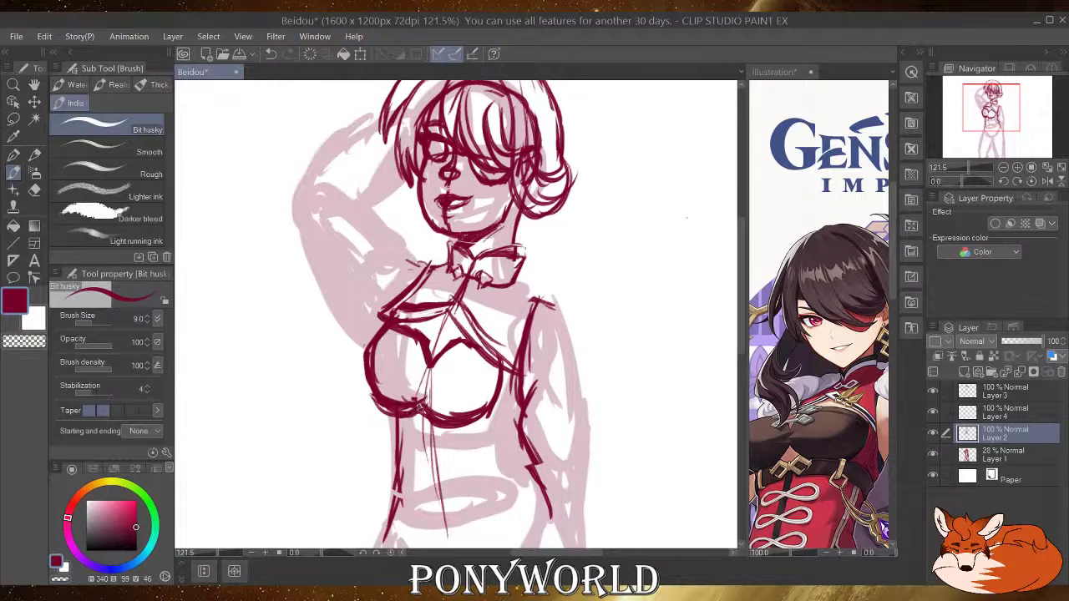
{"action": "mouse_move", "coordinate": [420, 407]}
{"action": "left_mouse_down"}
{"action": "mouse_move", "coordinate": [485, 417]}
{"action": "mouse_move", "coordinate": [460, 417]}
{"action": "left_mouse_up"}
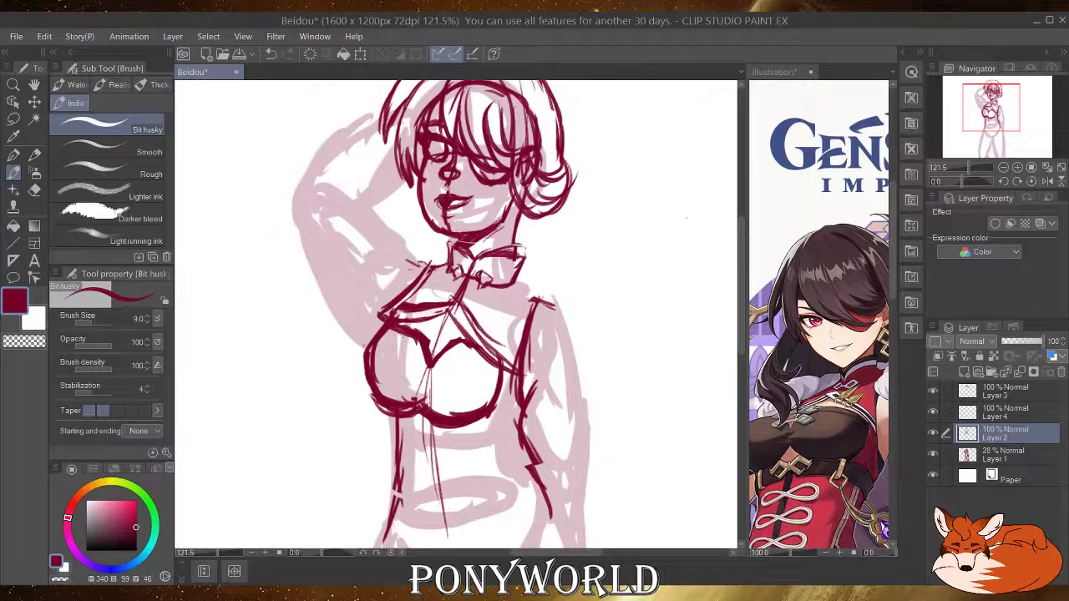
Thicken the upper edges of both bust cups, extend the outer curve on the lowered-arm side, and strengthen the underbust line.
{"action": "left_click", "coordinate": [391, 334]}
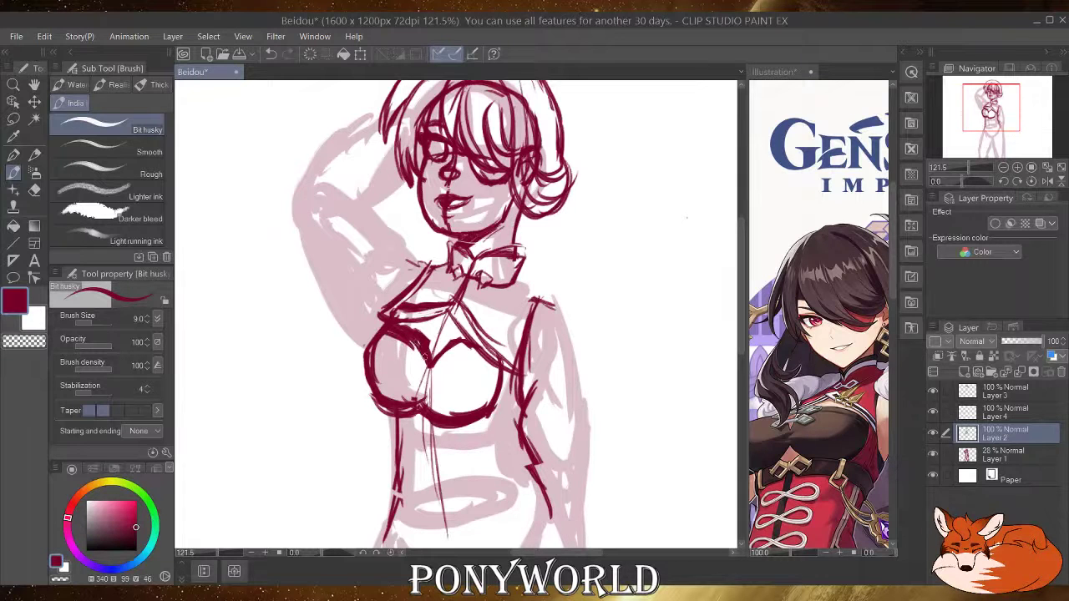
{"action": "mouse_move", "coordinate": [433, 363]}
{"action": "left_mouse_down"}
{"action": "mouse_move", "coordinate": [490, 344]}
{"action": "mouse_move", "coordinate": [495, 411]}
{"action": "left_mouse_up"}
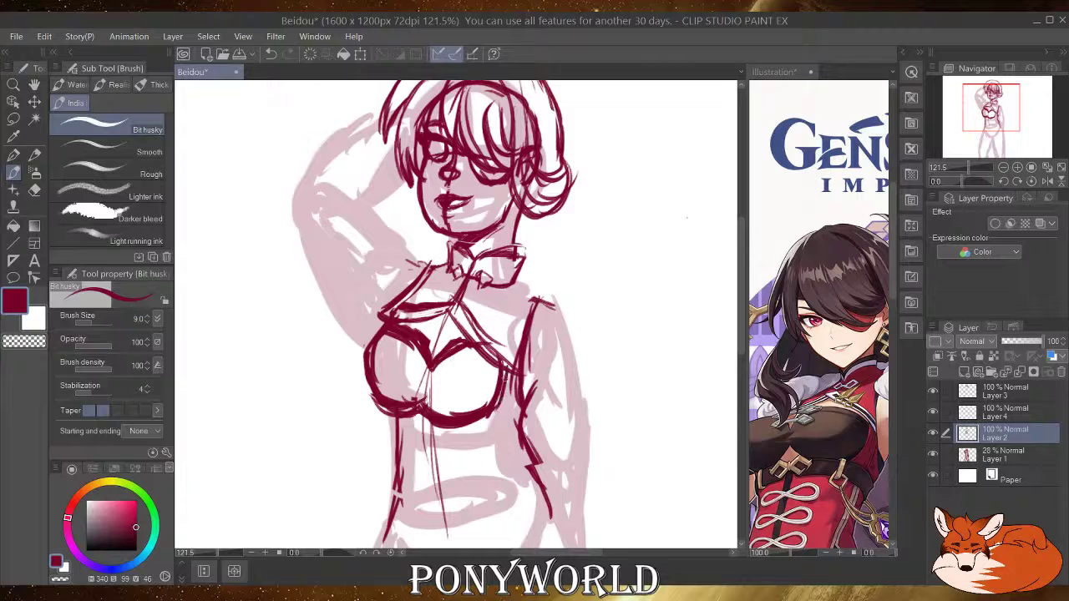
{"action": "left_click_drag", "start_coordinate": [506, 366], "coordinate": [487, 430]}
{"action": "left_click_drag", "start_coordinate": [389, 407], "coordinate": [458, 413]}
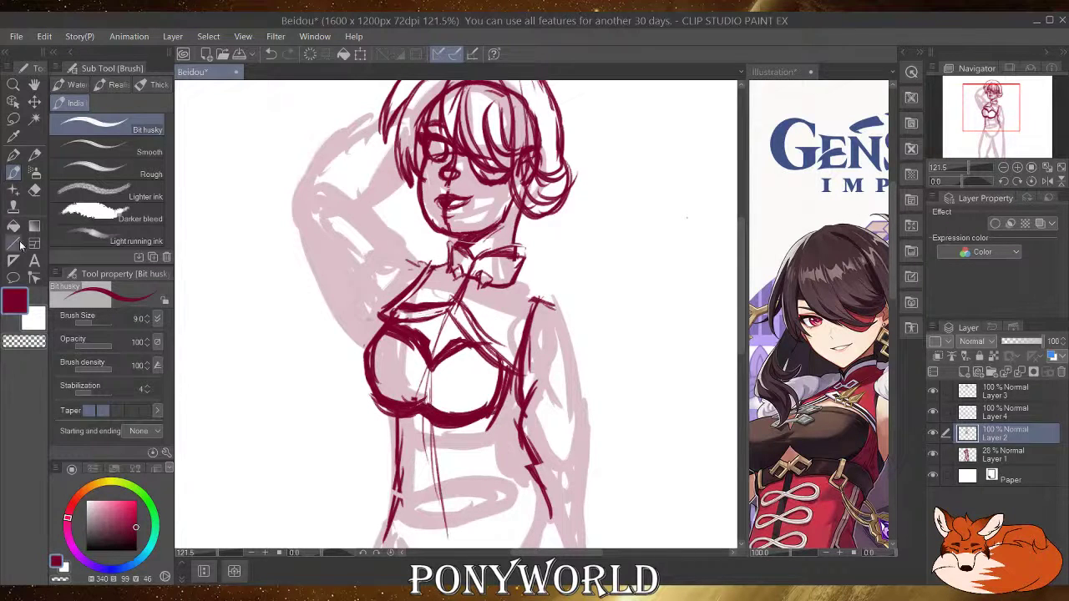
Erase the middle of the underbust line between the two cups with the Hard eraser at size 23.
{"action": "left_click", "coordinate": [34, 190]}
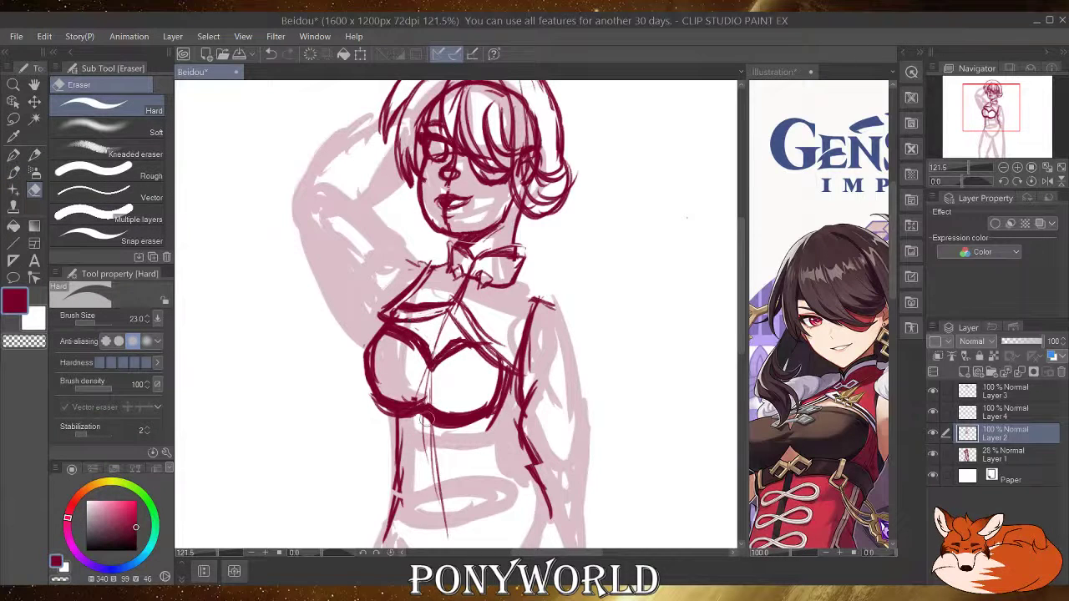
{"action": "mouse_move", "coordinate": [419, 409]}
{"action": "left_mouse_down"}
{"action": "mouse_move", "coordinate": [472, 421]}
{"action": "mouse_move", "coordinate": [426, 409]}
{"action": "mouse_move", "coordinate": [460, 431]}
{"action": "left_mouse_up"}
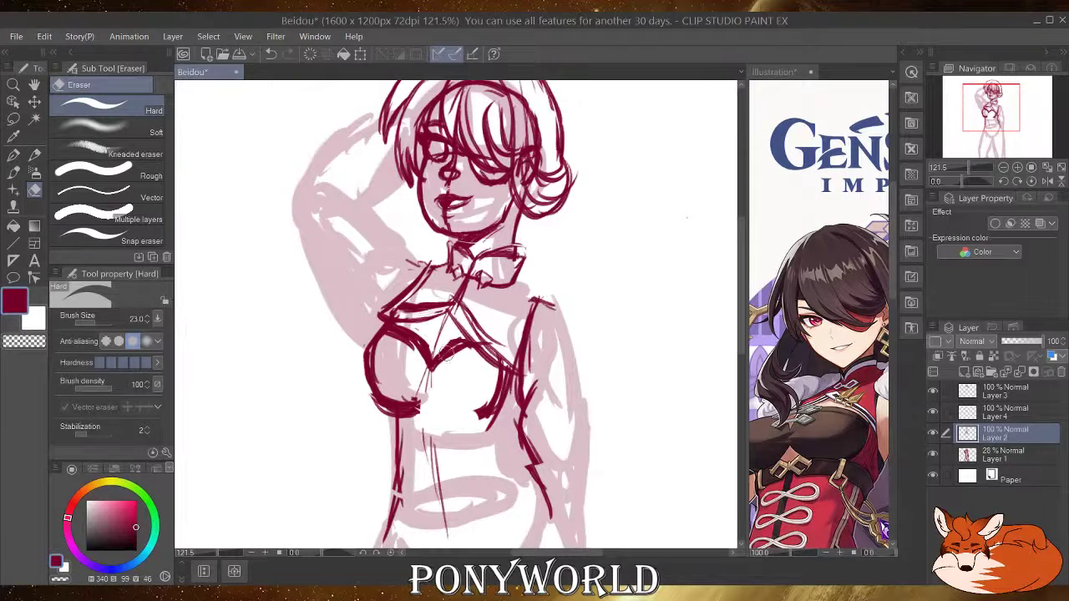
Thicken the diagonal edge of the chest cutout on the lowered-arm side with the Bit husky brush at size 9.
{"action": "left_click", "coordinate": [14, 172]}
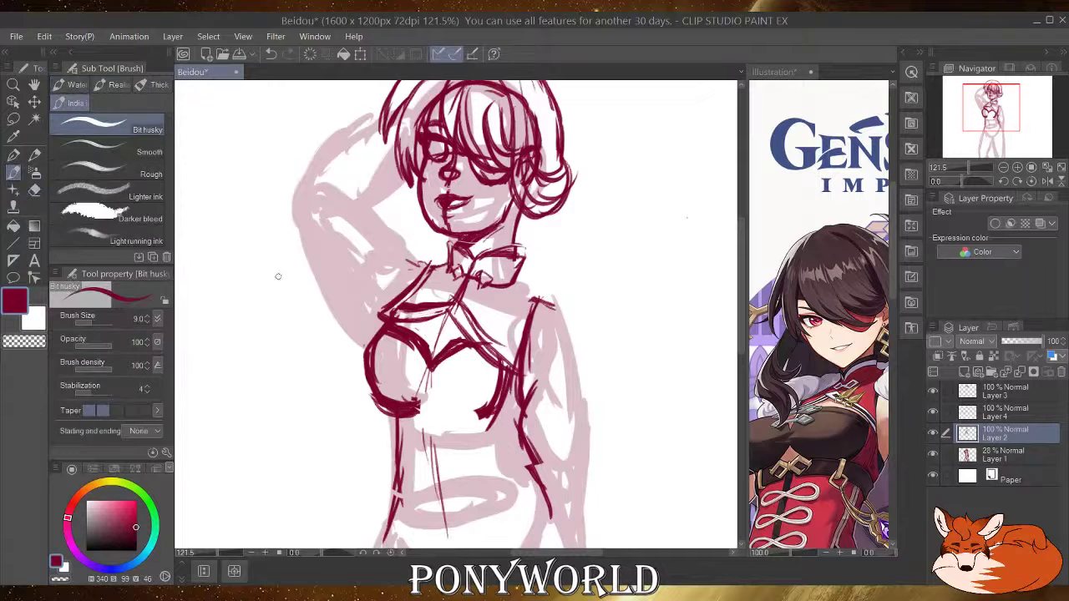
{"action": "left_click_drag", "start_coordinate": [451, 306], "coordinate": [513, 363]}
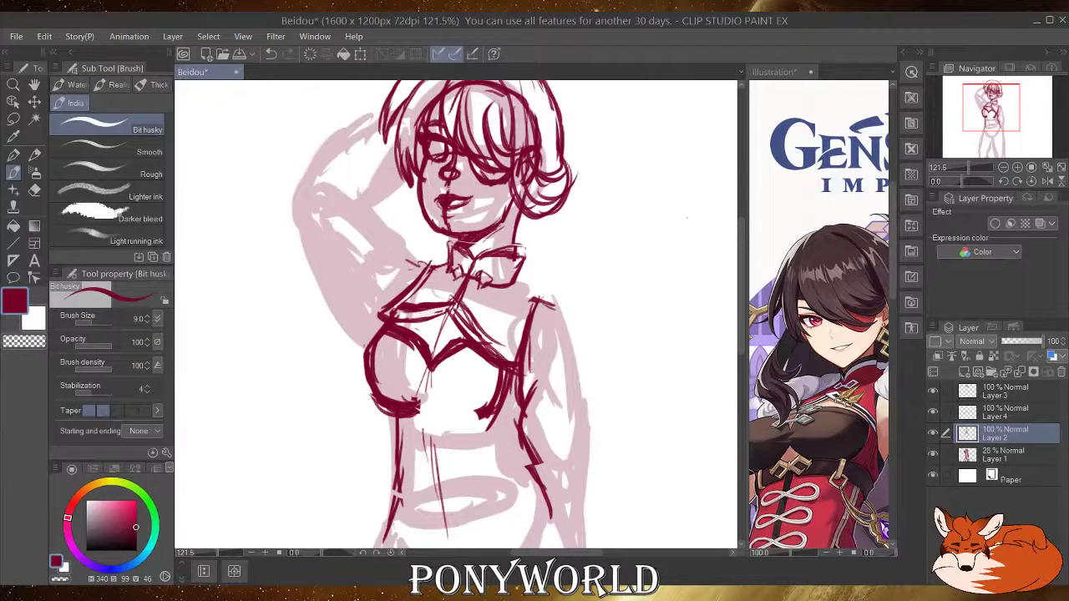
{"action": "left_click_drag", "start_coordinate": [461, 309], "coordinate": [521, 357]}
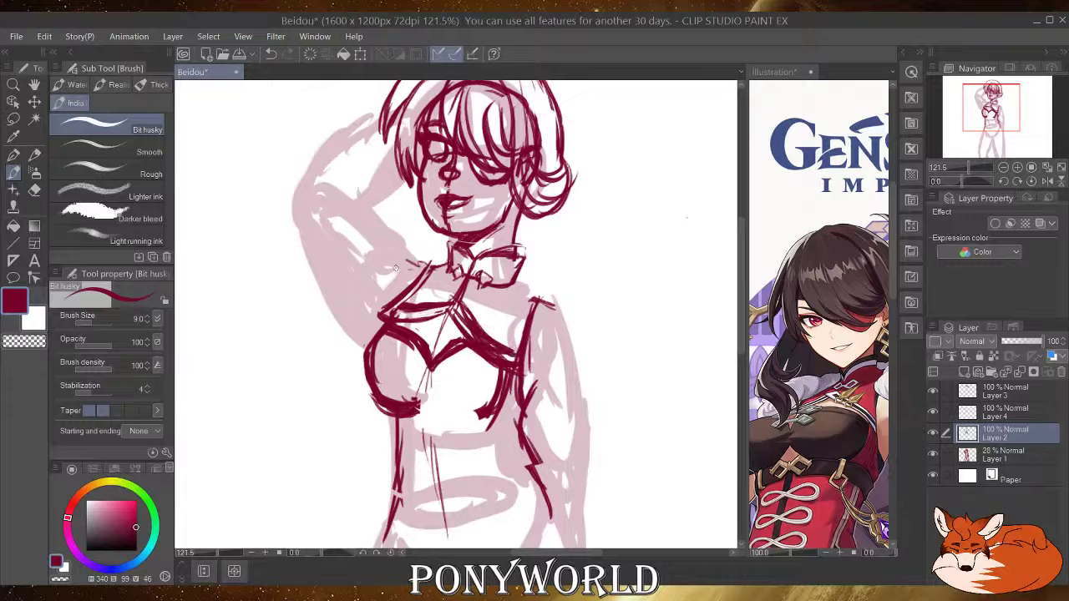
Erase the diagonal cutout edge and the upper edge of the lowered-arm side's bust cup with the Hard eraser at size 23.
{"action": "left_click", "coordinate": [34, 190]}
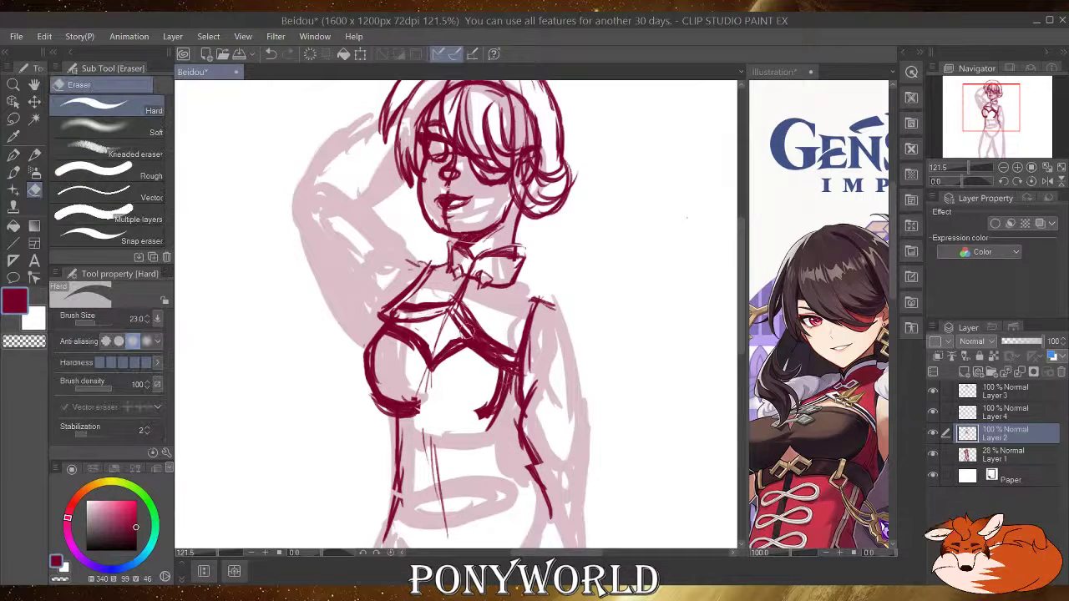
{"action": "left_click_drag", "start_coordinate": [461, 297], "coordinate": [511, 360]}
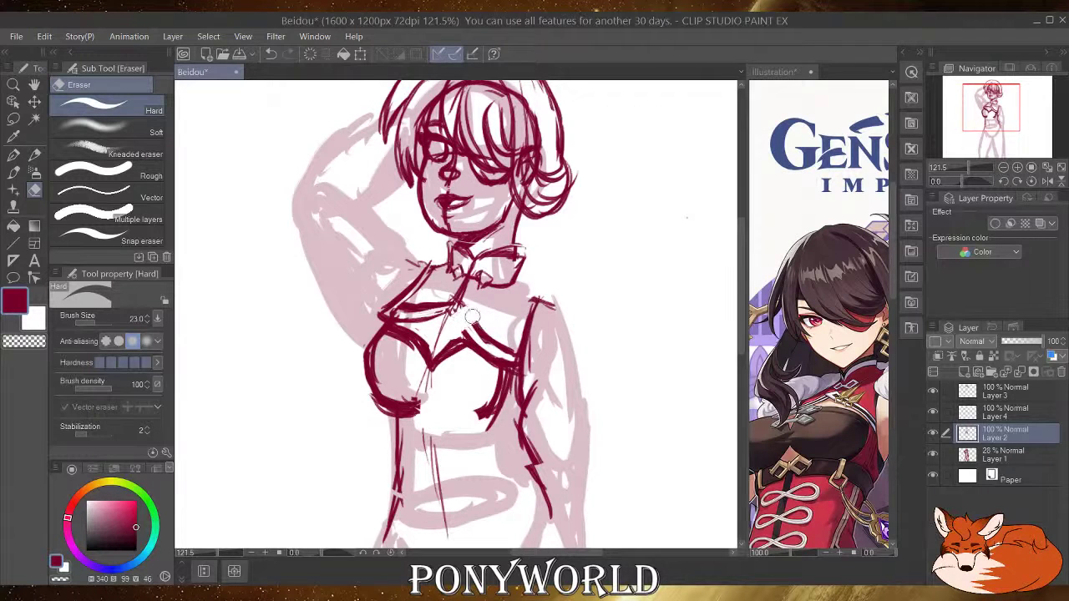
{"action": "mouse_move", "coordinate": [472, 315]}
{"action": "left_mouse_down"}
{"action": "mouse_move", "coordinate": [491, 359]}
{"action": "mouse_move", "coordinate": [509, 361]}
{"action": "mouse_move", "coordinate": [515, 351]}
{"action": "mouse_move", "coordinate": [498, 347]}
{"action": "left_mouse_up"}
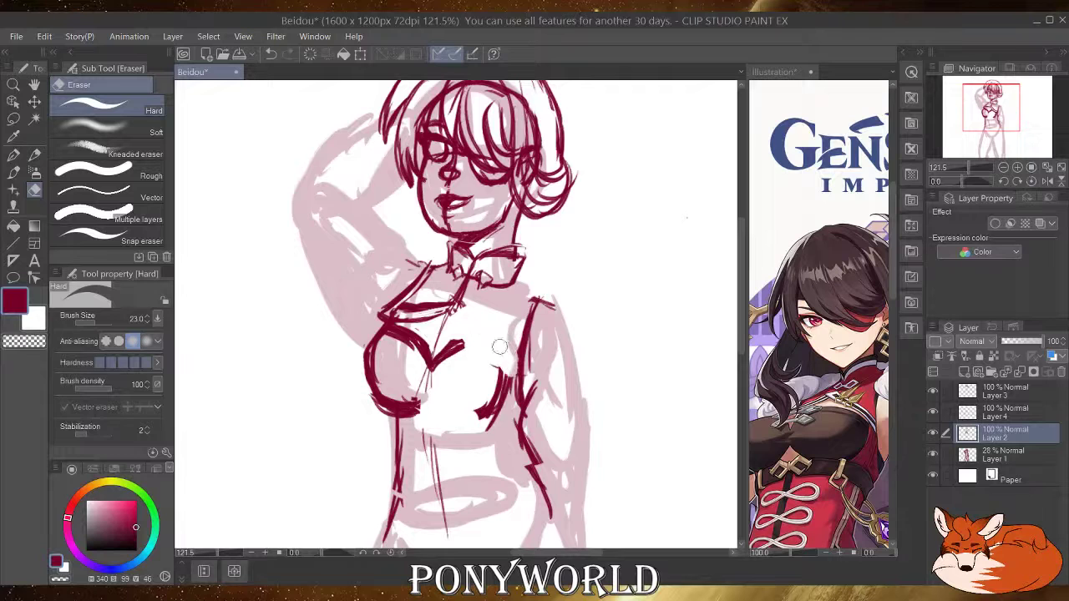
Redraw the lowered-arm side's bust cup with a rounder upper edge, close the underbust line, and darken the centre notch.
{"action": "left_click", "coordinate": [13, 173]}
{"action": "mouse_move", "coordinate": [443, 350]}
{"action": "left_mouse_down"}
{"action": "mouse_move", "coordinate": [504, 360]}
{"action": "mouse_move", "coordinate": [472, 418]}
{"action": "mouse_move", "coordinate": [487, 410]}
{"action": "mouse_move", "coordinate": [449, 408]}
{"action": "left_mouse_up"}
{"action": "left_click_drag", "start_coordinate": [488, 415], "coordinate": [438, 407]}
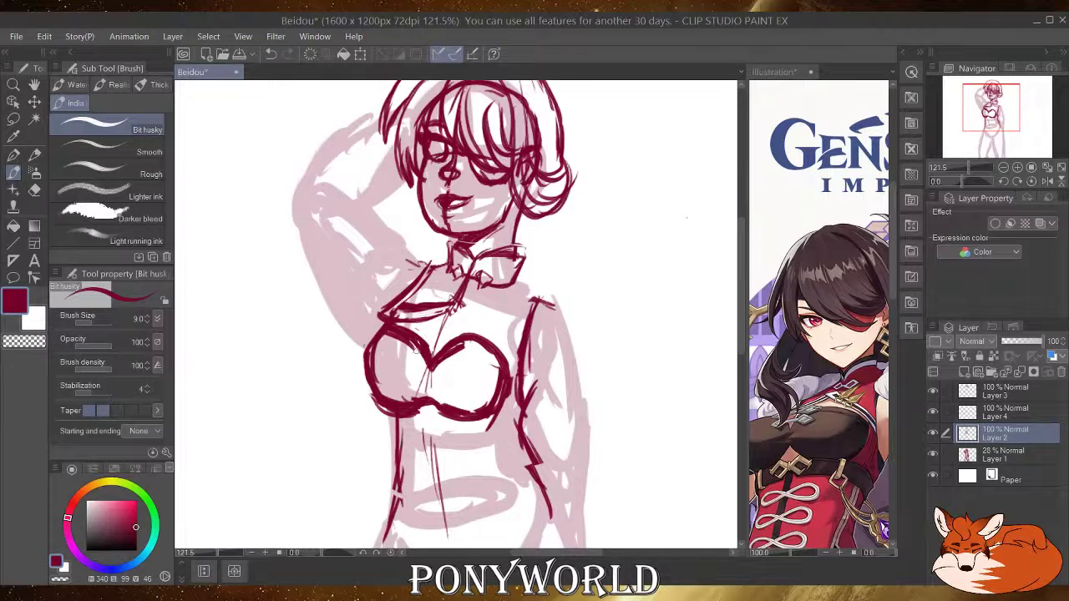
{"action": "left_click_drag", "start_coordinate": [415, 349], "coordinate": [455, 364]}
Draw the top's armhole edge from the collar down on the lowered-arm side and redraw the diagonal cutout edge meeting it.
{"action": "mouse_move", "coordinate": [511, 277]}
{"action": "left_mouse_down"}
{"action": "mouse_move", "coordinate": [523, 306]}
{"action": "mouse_move", "coordinate": [524, 278]}
{"action": "mouse_move", "coordinate": [511, 332]}
{"action": "left_mouse_up"}
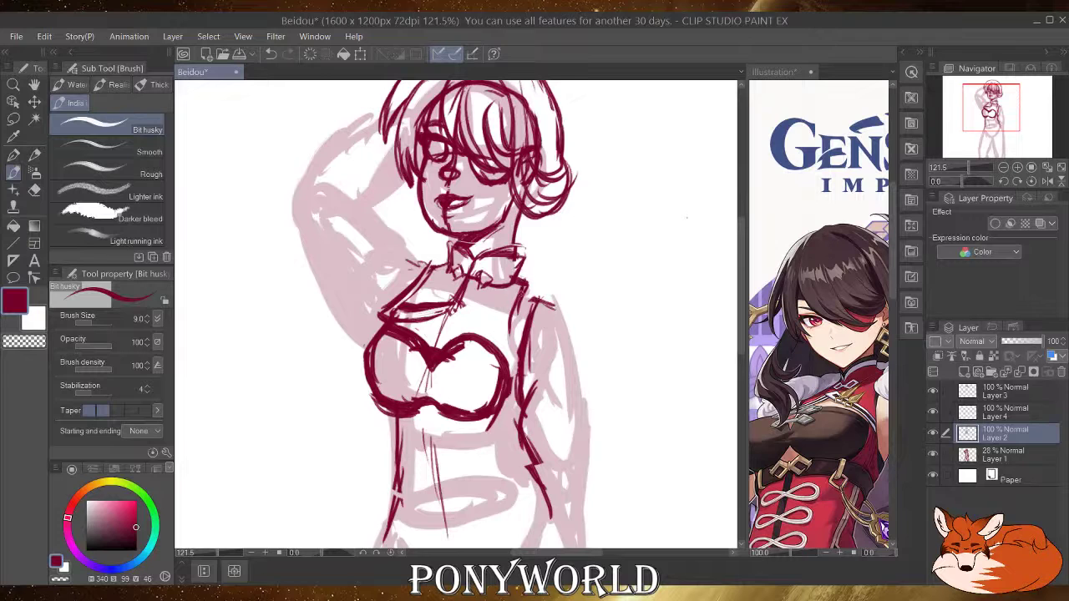
{"action": "left_click_drag", "start_coordinate": [521, 288], "coordinate": [518, 373]}
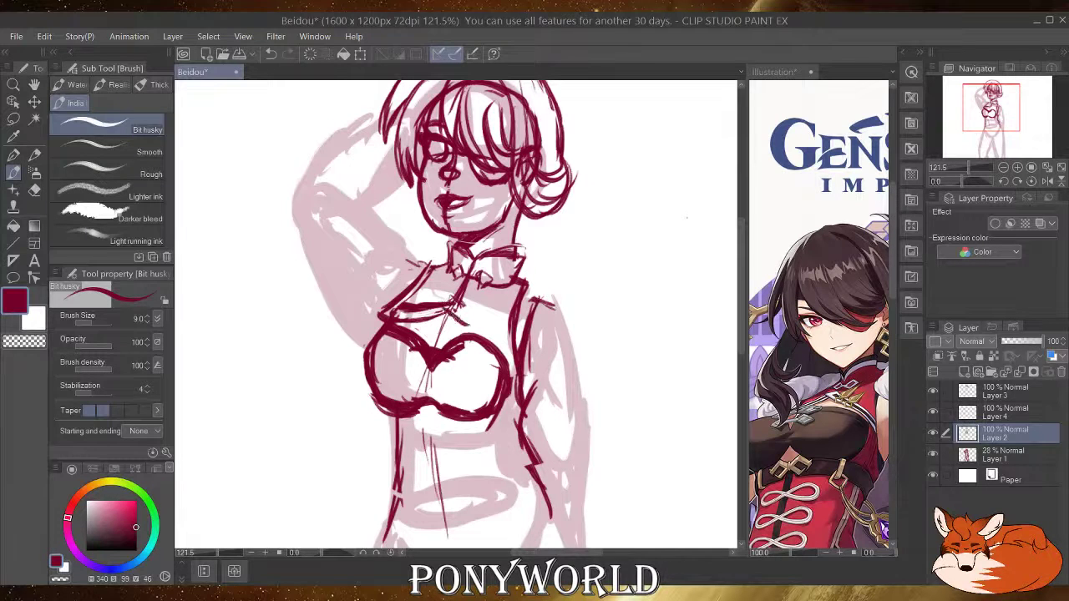
{"action": "left_click_drag", "start_coordinate": [491, 338], "coordinate": [515, 366]}
{"action": "mouse_move", "coordinate": [461, 303]}
{"action": "left_mouse_down"}
{"action": "mouse_move", "coordinate": [502, 326]}
{"action": "mouse_move", "coordinate": [518, 349]}
{"action": "left_mouse_up"}
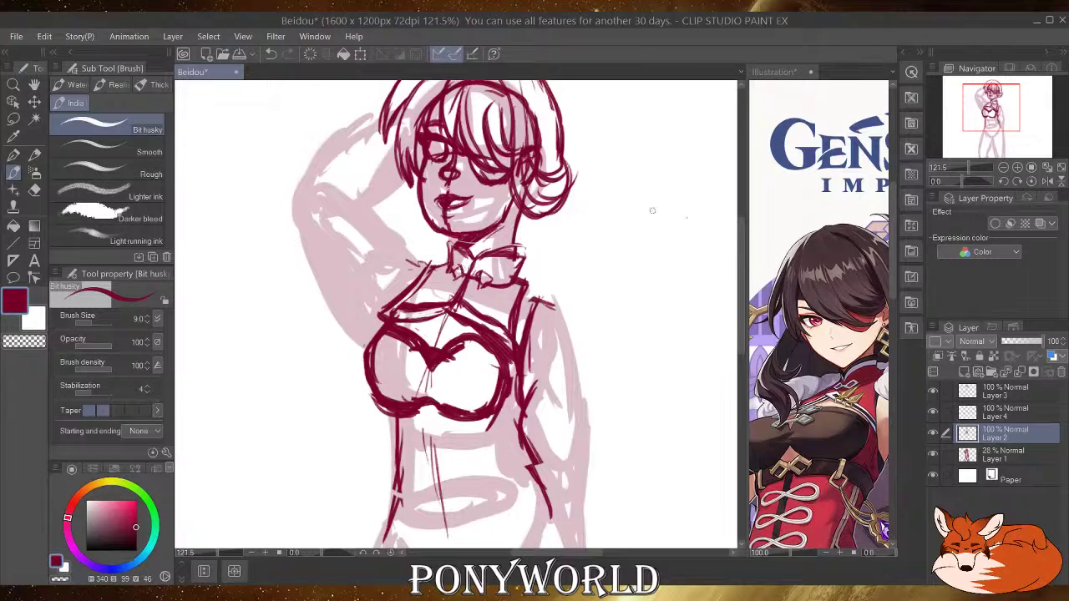
Erase the old skull guide lines running through the hair and beside the face on Layer 2 with the Hard eraser.
{"action": "scroll", "coordinate": [735, 296], "scroll_direction": "up", "scroll_amount": 2}
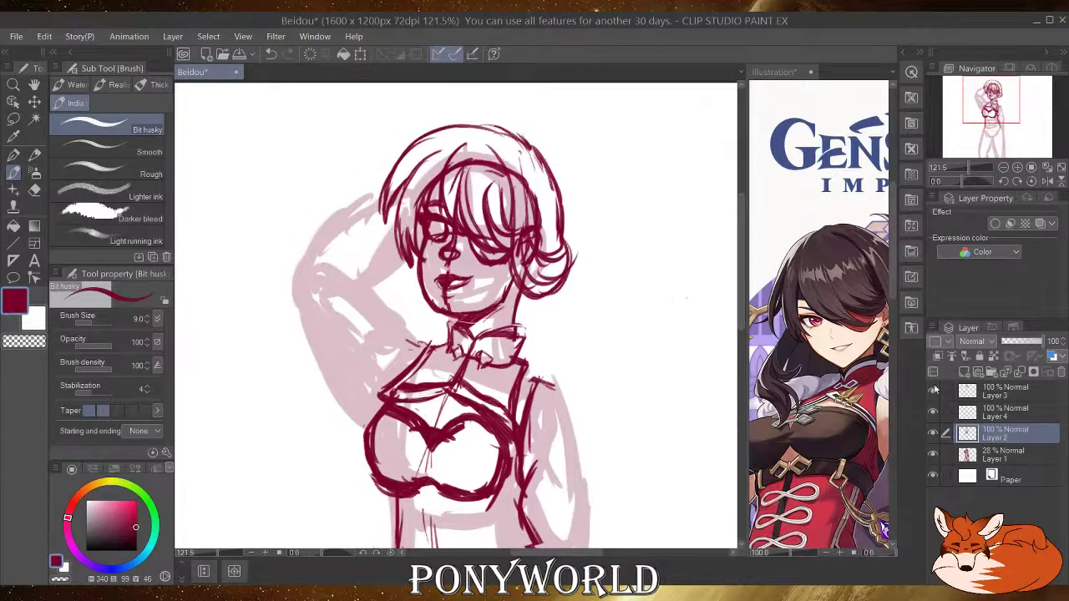
{"action": "left_click", "coordinate": [998, 413]}
{"action": "left_click", "coordinate": [961, 433]}
{"action": "left_click", "coordinate": [932, 434]}
{"action": "left_click", "coordinate": [931, 434]}
{"action": "left_click", "coordinate": [36, 190]}
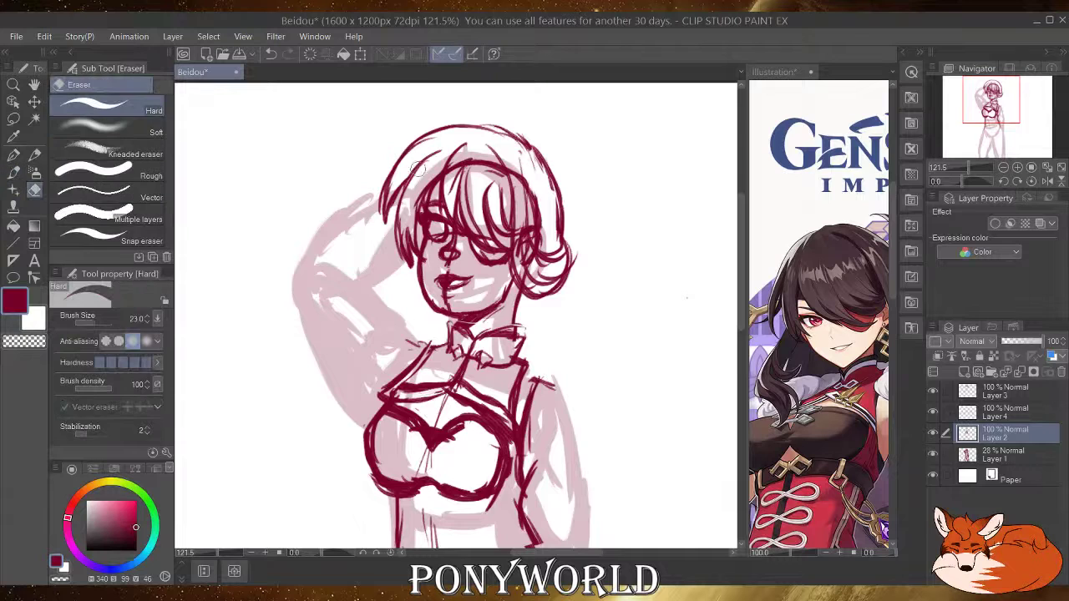
{"action": "mouse_move", "coordinate": [431, 178]}
{"action": "left_mouse_down"}
{"action": "mouse_move", "coordinate": [444, 185]}
{"action": "mouse_move", "coordinate": [451, 160]}
{"action": "mouse_move", "coordinate": [489, 158]}
{"action": "mouse_move", "coordinate": [541, 209]}
{"action": "mouse_move", "coordinate": [542, 259]}
{"action": "mouse_move", "coordinate": [521, 223]}
{"action": "mouse_move", "coordinate": [537, 263]}
{"action": "mouse_move", "coordinate": [522, 284]}
{"action": "left_mouse_up"}
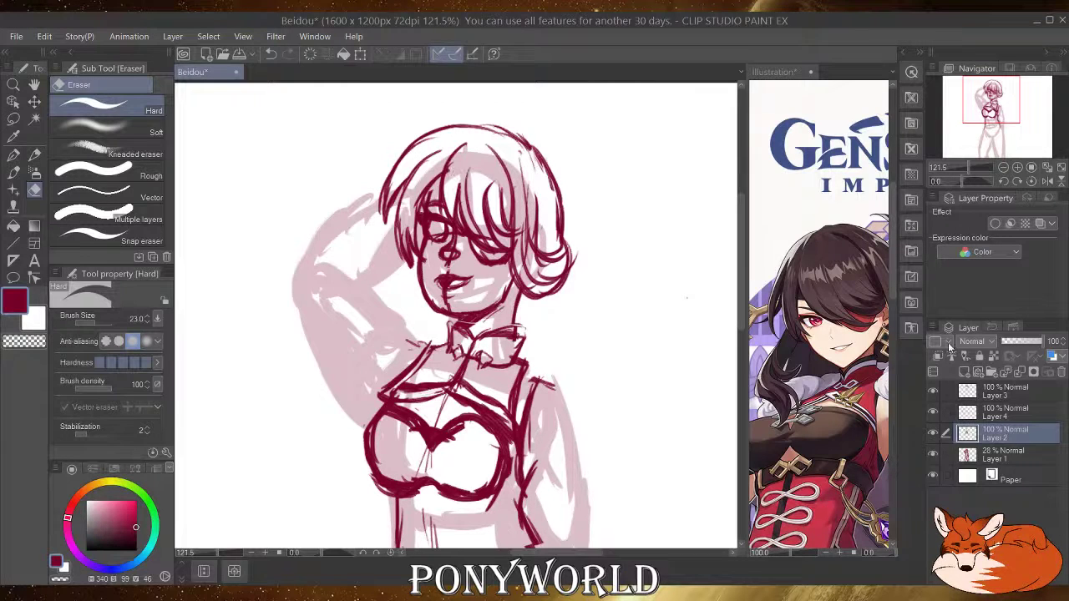
Merge Layer 3 and Layer 4 down into Layer 2, and hide the faded pose sketch on Layer 1.
{"action": "left_click", "coordinate": [1005, 395]}
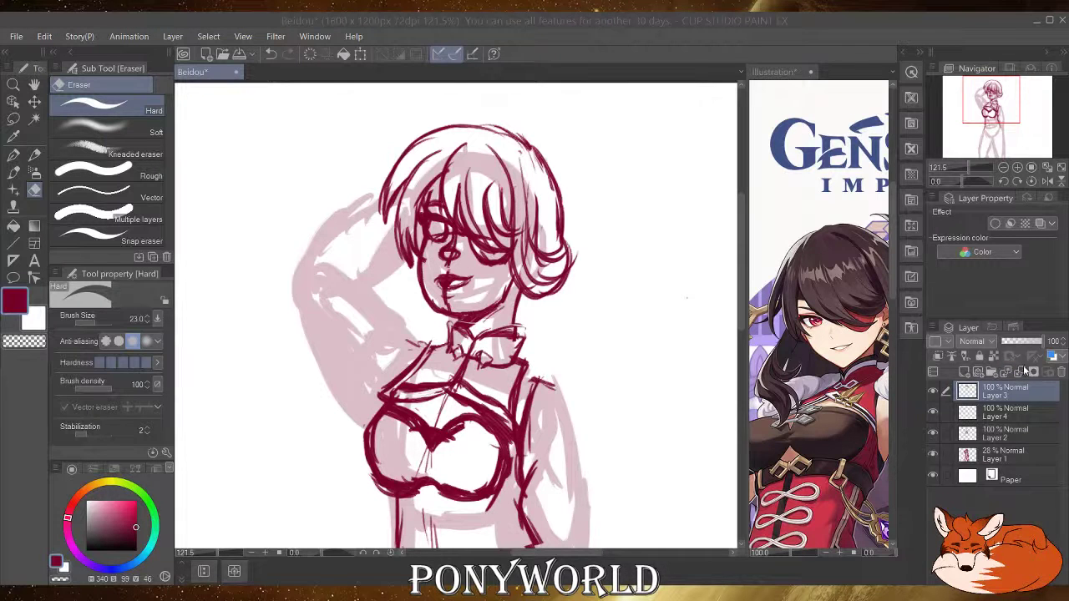
{"action": "left_click", "coordinate": [1014, 371]}
{"action": "left_click", "coordinate": [1013, 371]}
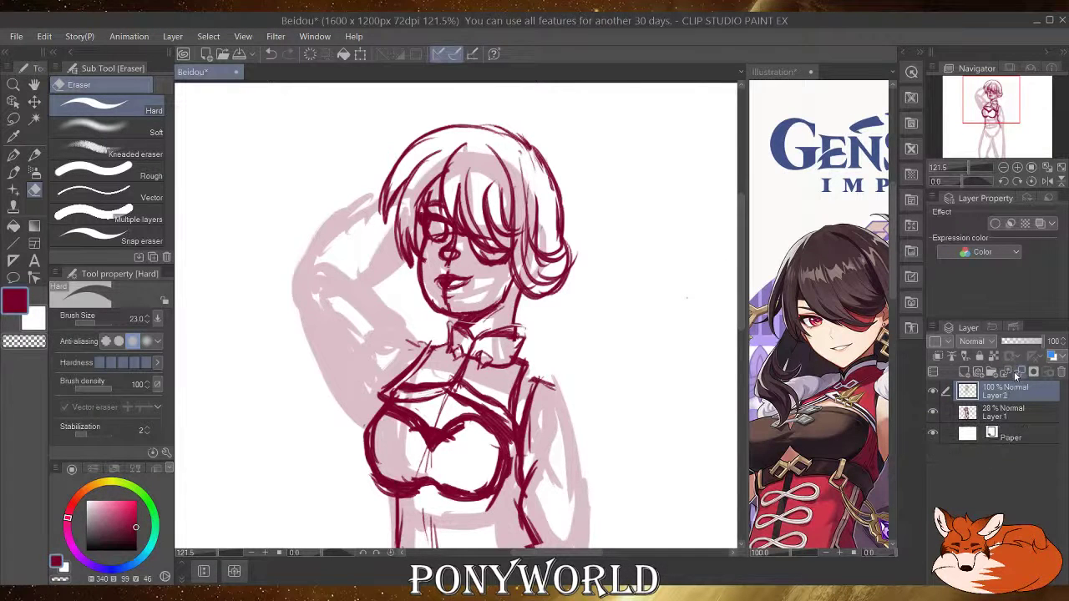
{"action": "left_click", "coordinate": [933, 392]}
{"action": "left_click", "coordinate": [932, 392]}
{"action": "left_click", "coordinate": [933, 411]}
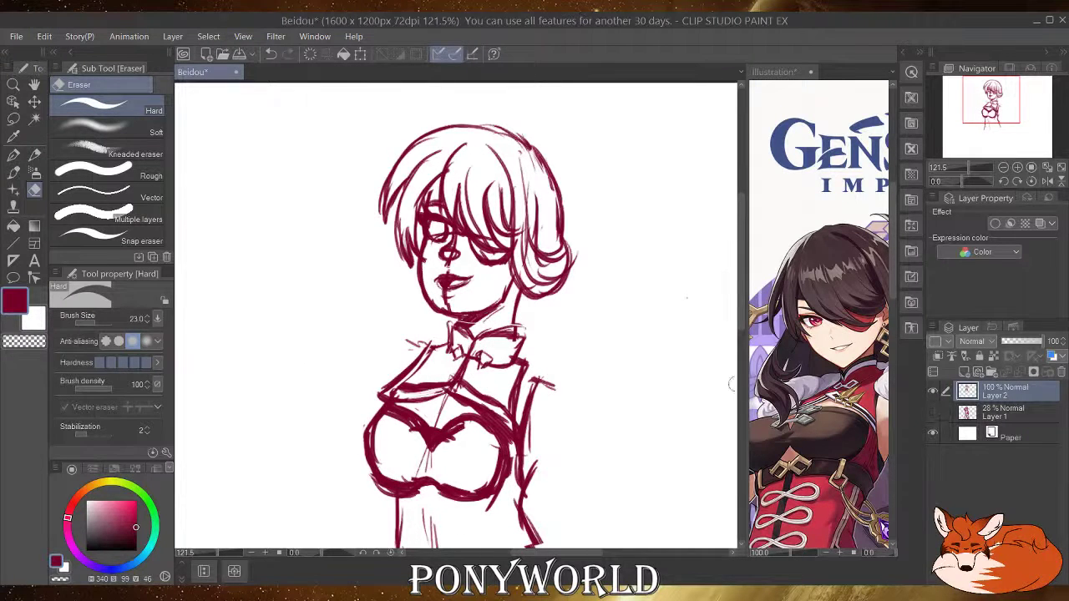
Lasso the head and hair, scale them to 98%, and shift them slightly down onto the neck.
{"action": "scroll", "coordinate": [556, 339], "scroll_direction": "down", "scroll_amount": 5}
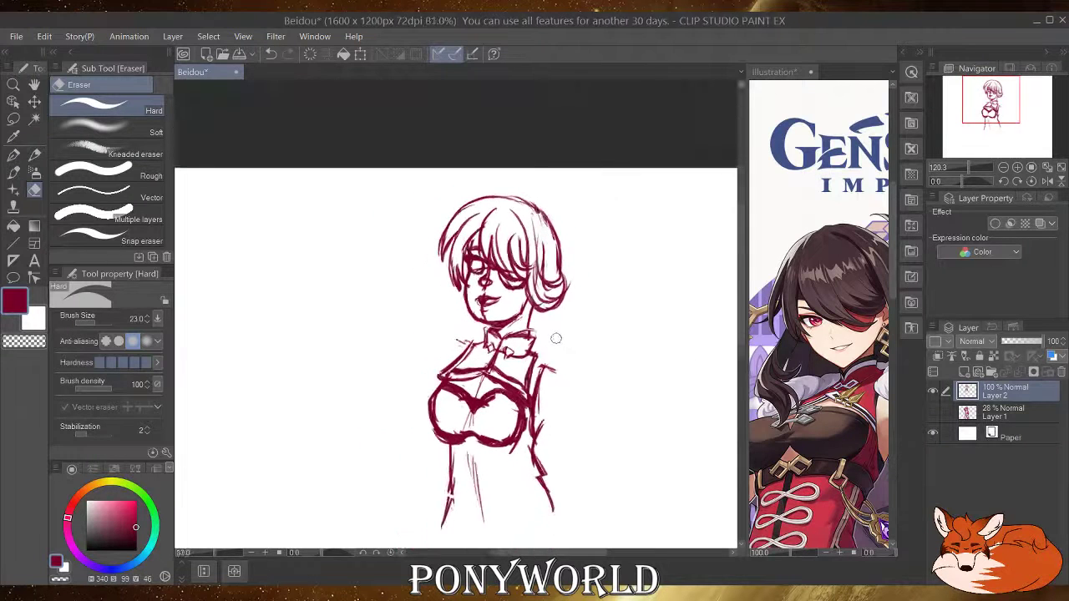
{"action": "scroll", "coordinate": [556, 338], "scroll_direction": "down", "scroll_amount": 2}
{"action": "scroll", "coordinate": [573, 422], "scroll_direction": "up", "scroll_amount": 2}
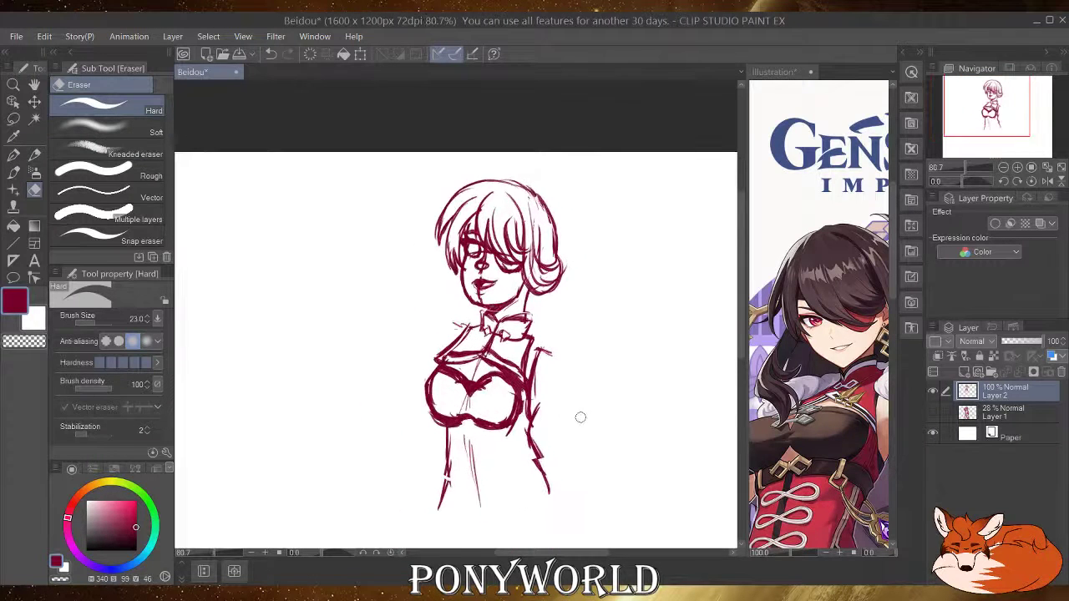
{"action": "scroll", "coordinate": [580, 417], "scroll_direction": "up", "scroll_amount": 1}
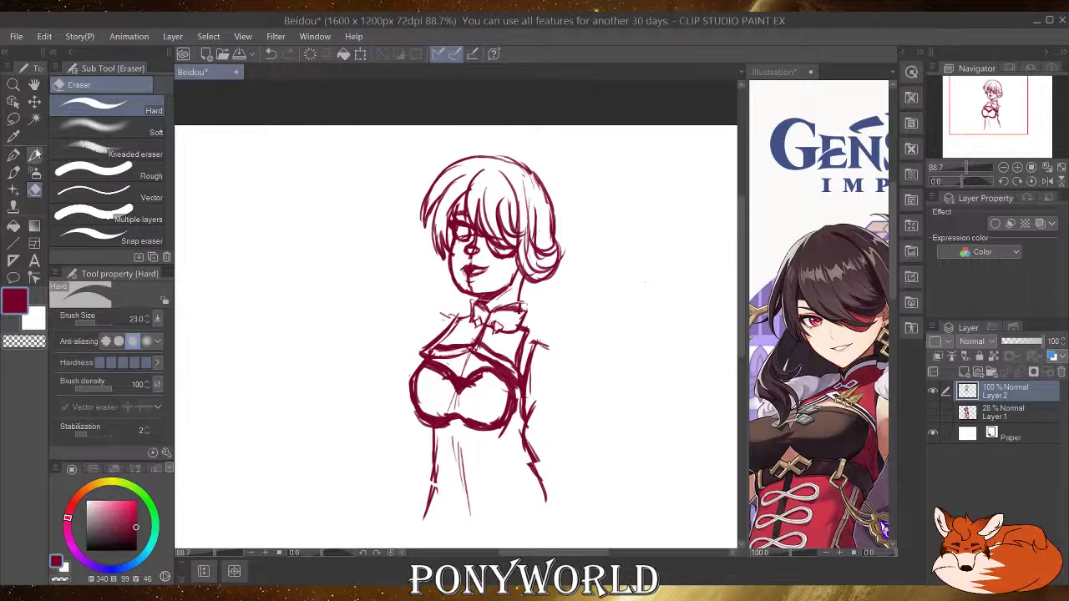
{"action": "left_click", "coordinate": [13, 118]}
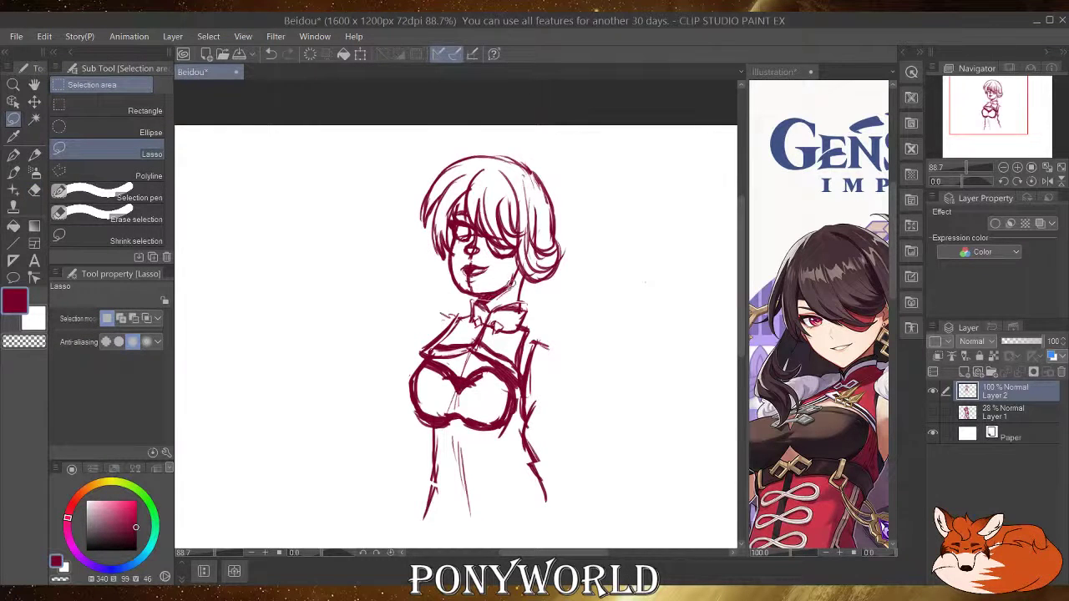
{"action": "mouse_move", "coordinate": [506, 297]}
{"action": "left_mouse_down"}
{"action": "mouse_move", "coordinate": [413, 273]}
{"action": "mouse_move", "coordinate": [413, 156]}
{"action": "mouse_move", "coordinate": [529, 122]}
{"action": "mouse_move", "coordinate": [623, 274]}
{"action": "left_mouse_up"}
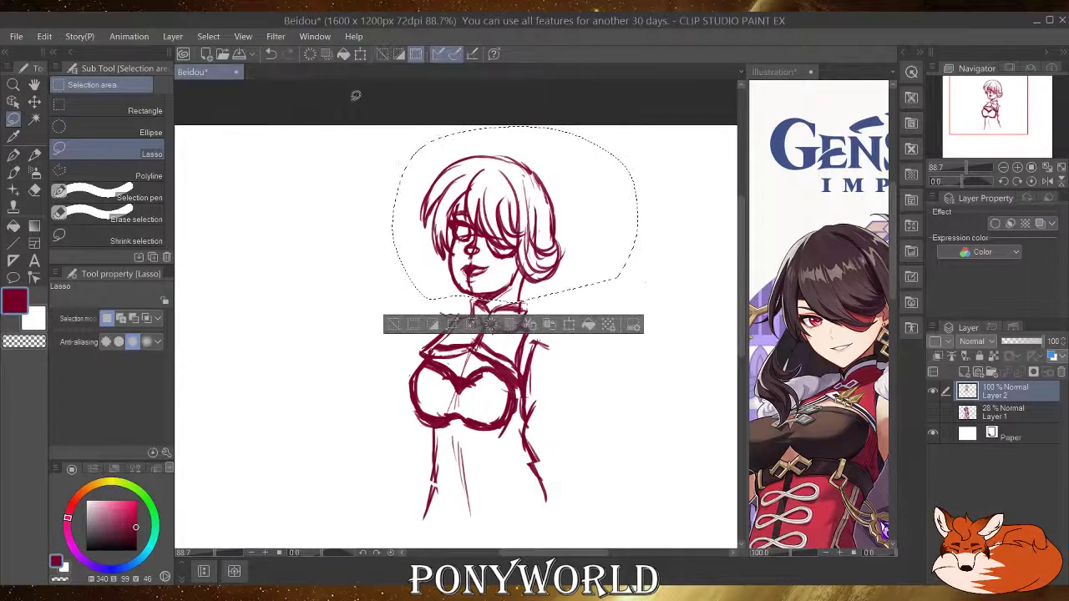
{"action": "key", "text": "ctrl+t"}
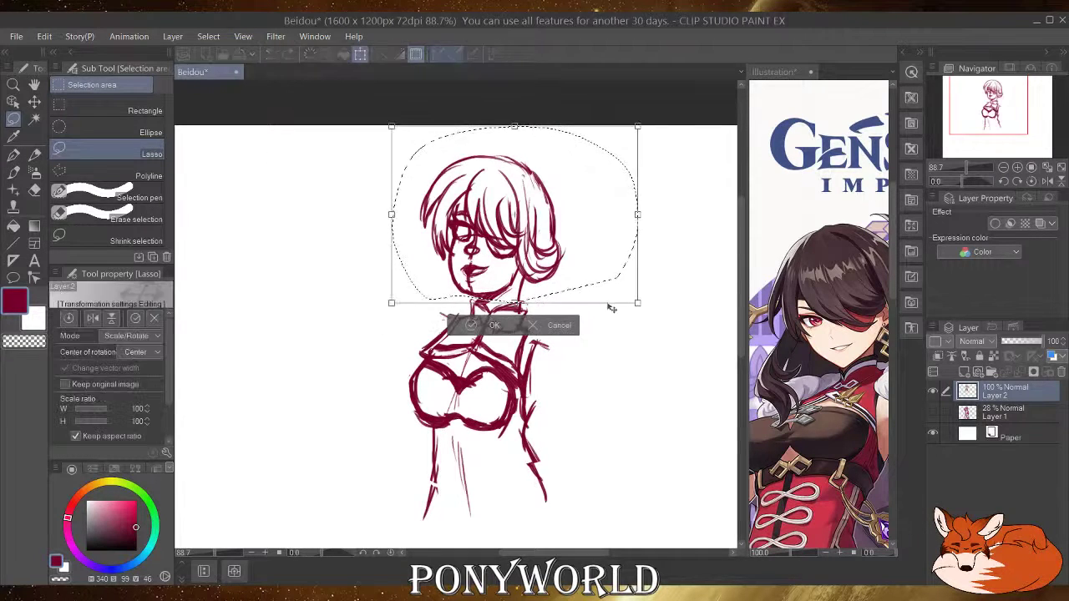
{"action": "left_click_drag", "start_coordinate": [633, 299], "coordinate": [633, 300]}
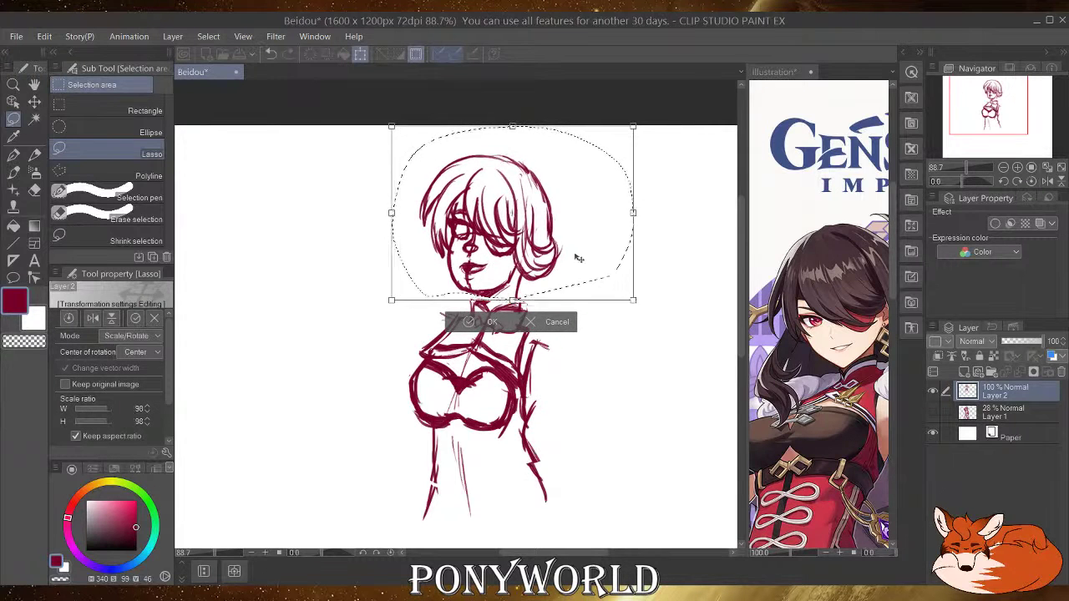
{"action": "left_click_drag", "start_coordinate": [576, 254], "coordinate": [575, 258]}
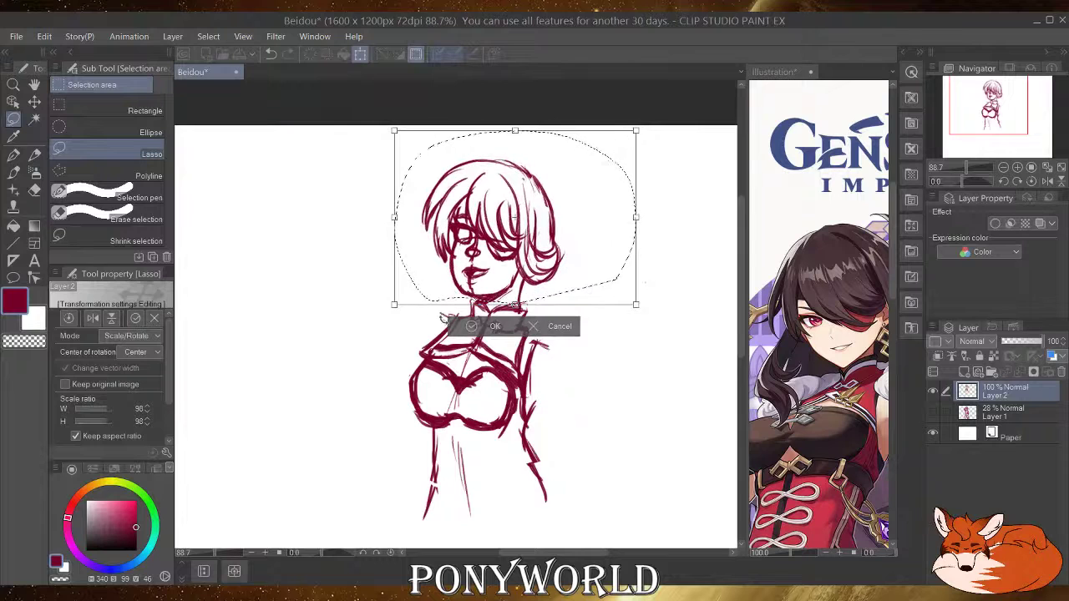
{"action": "left_click", "coordinate": [472, 327]}
Lasso the torso from the collar down and stretch its width to 103% while keeping its height at 100%.
{"action": "mouse_move", "coordinate": [415, 368]}
{"action": "left_mouse_down"}
{"action": "mouse_move", "coordinate": [375, 426]}
{"action": "mouse_move", "coordinate": [371, 484]}
{"action": "mouse_move", "coordinate": [496, 556]}
{"action": "mouse_move", "coordinate": [598, 479]}
{"action": "mouse_move", "coordinate": [619, 345]}
{"action": "mouse_move", "coordinate": [598, 295]}
{"action": "mouse_move", "coordinate": [525, 237]}
{"action": "mouse_move", "coordinate": [500, 233]}
{"action": "mouse_move", "coordinate": [419, 262]}
{"action": "left_mouse_up"}
{"action": "scroll", "coordinate": [441, 537], "scroll_direction": "down", "scroll_amount": 3}
{"action": "left_click_drag", "start_coordinate": [585, 276], "coordinate": [585, 275]}
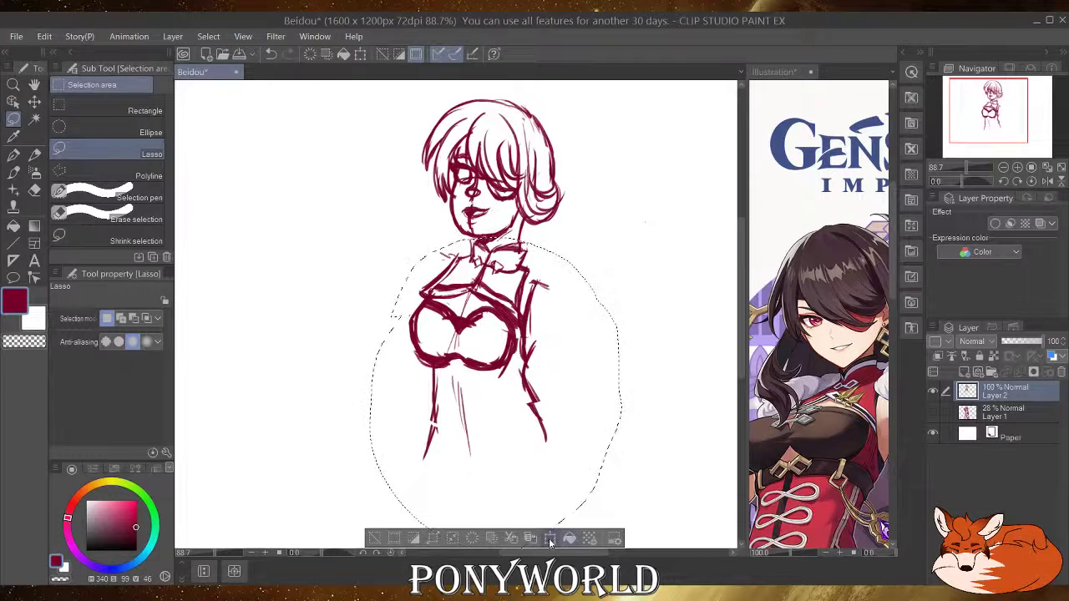
{"action": "key", "text": "ctrl+t"}
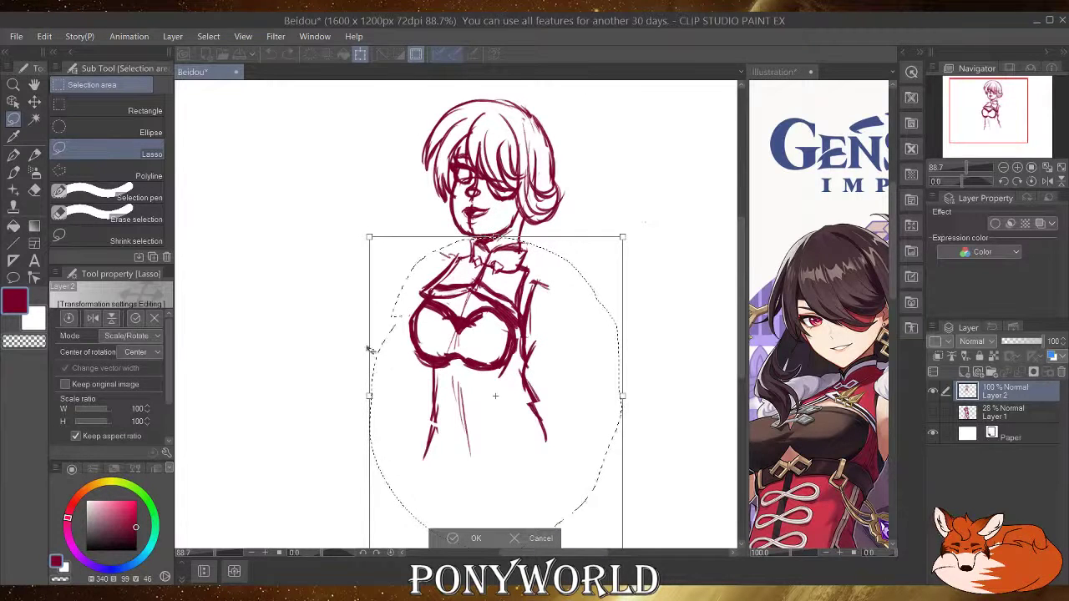
{"action": "left_click_drag", "start_coordinate": [369, 395], "coordinate": [363, 394]}
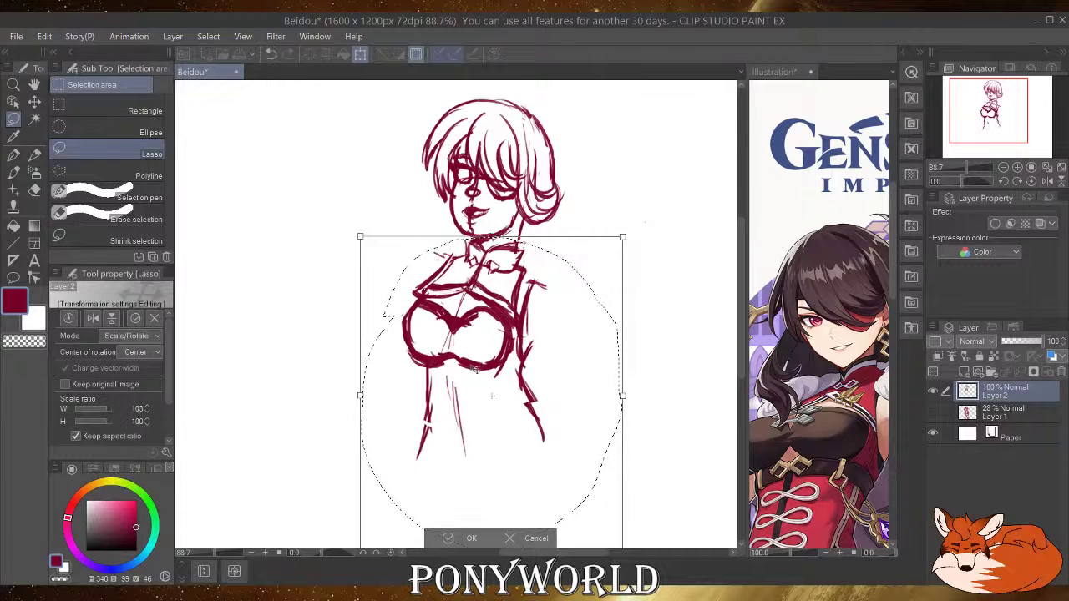
{"action": "left_click_drag", "start_coordinate": [491, 392], "coordinate": [496, 393]}
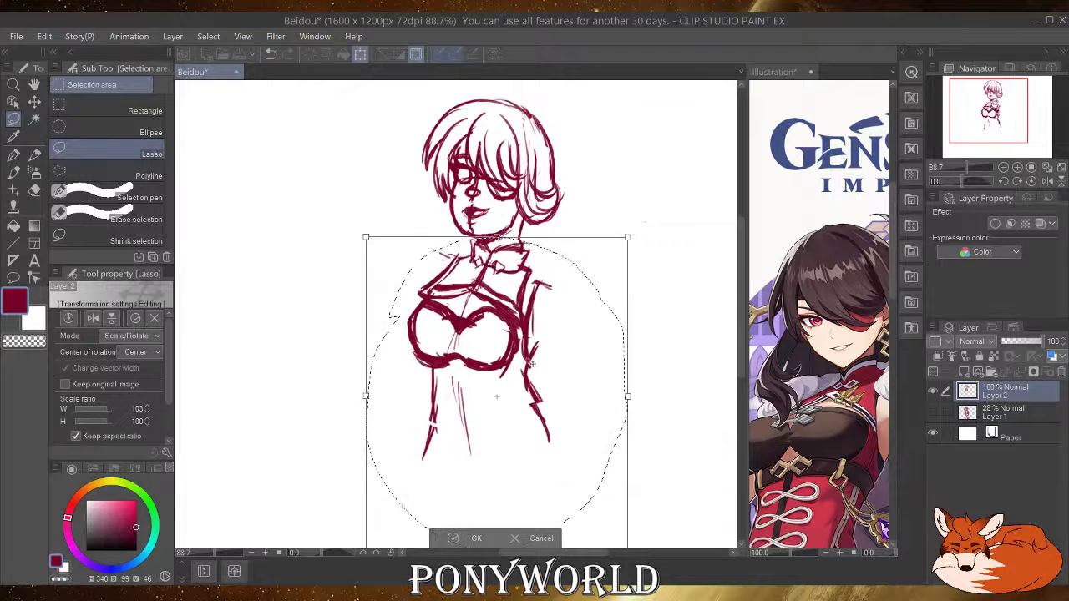
{"action": "key", "text": "ctrl+z"}
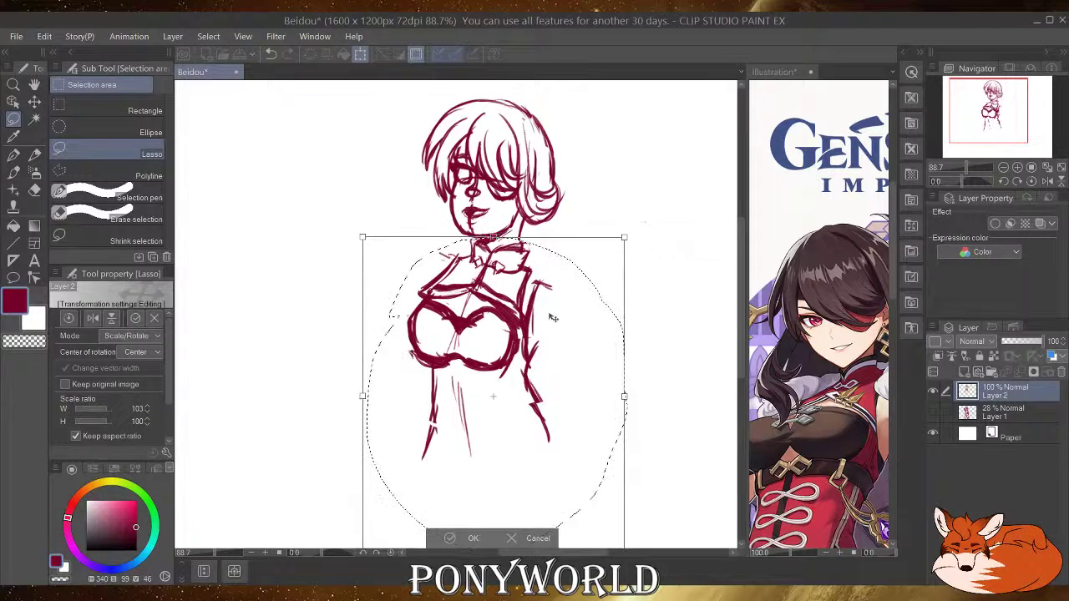
{"action": "left_click", "coordinate": [477, 539]}
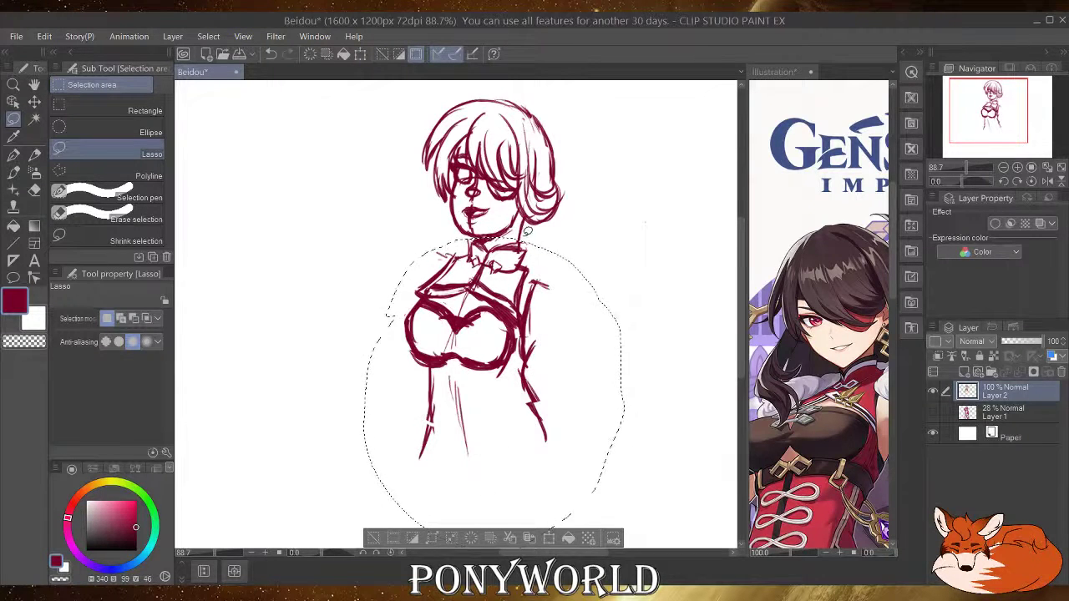
Lasso the head again, scale it to 91%, seat it on the neck, and clear the selection.
{"action": "mouse_move", "coordinate": [434, 227]}
{"action": "left_mouse_down"}
{"action": "mouse_move", "coordinate": [398, 126]}
{"action": "mouse_move", "coordinate": [524, 82]}
{"action": "mouse_move", "coordinate": [629, 218]}
{"action": "mouse_move", "coordinate": [592, 265]}
{"action": "mouse_move", "coordinate": [612, 248]}
{"action": "left_mouse_up"}
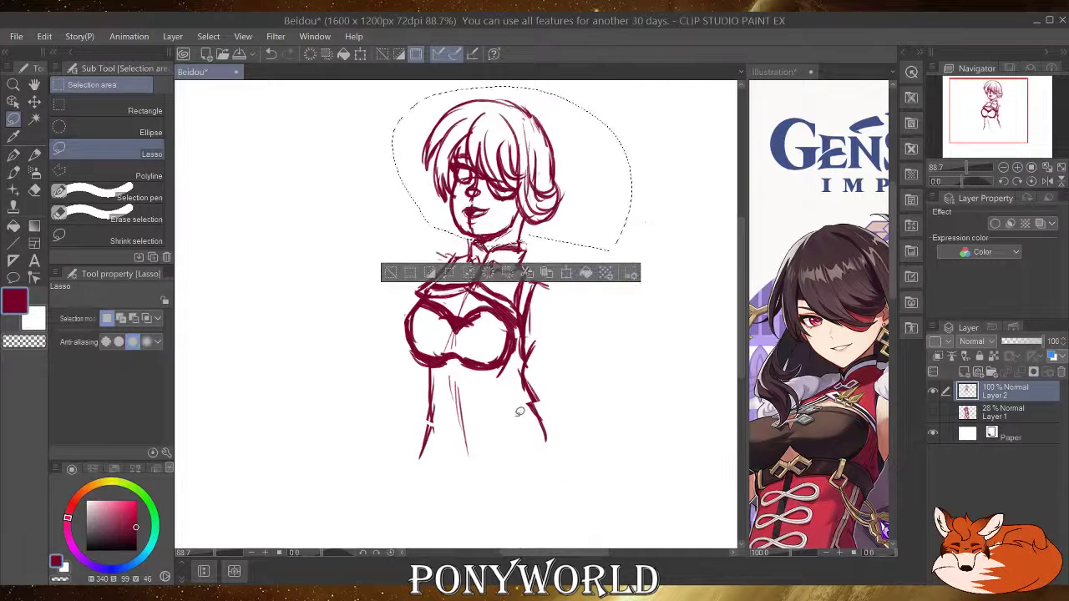
{"action": "left_click", "coordinate": [565, 274]}
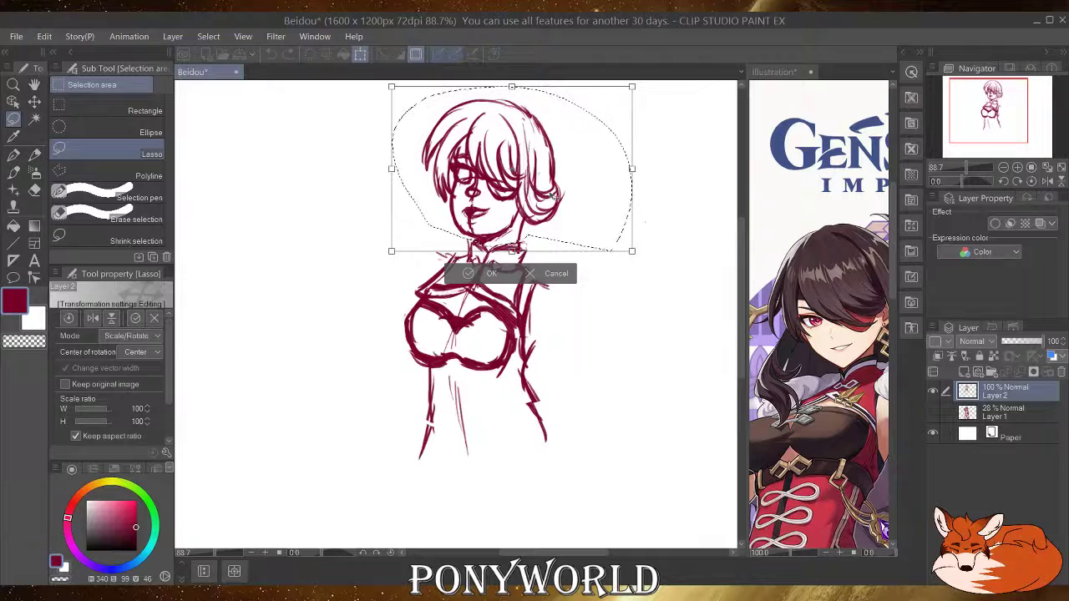
{"action": "left_click_drag", "start_coordinate": [632, 250], "coordinate": [566, 245]}
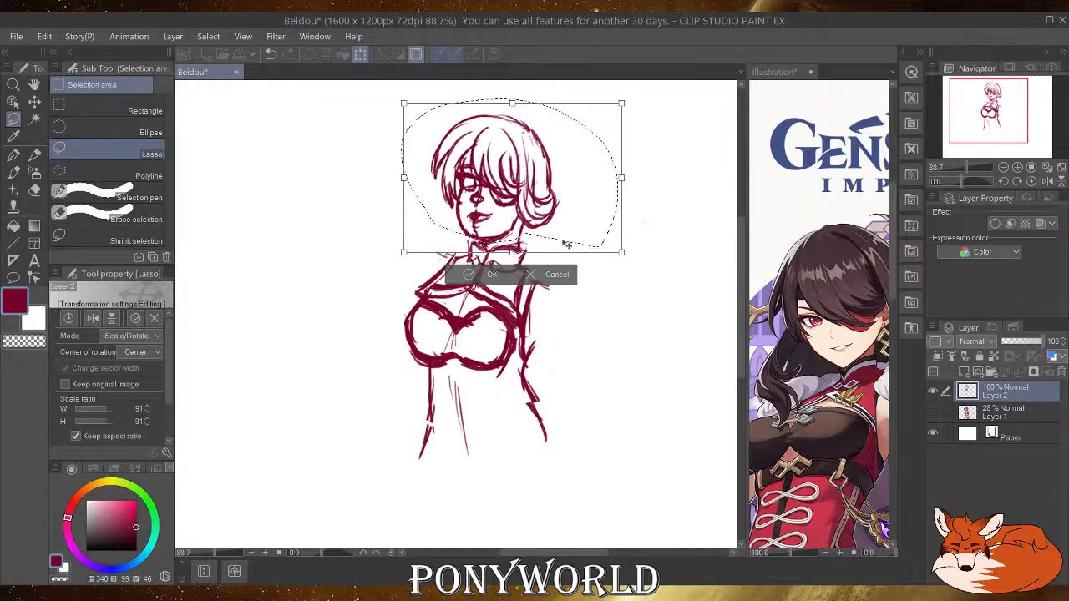
{"action": "key", "text": "Return"}
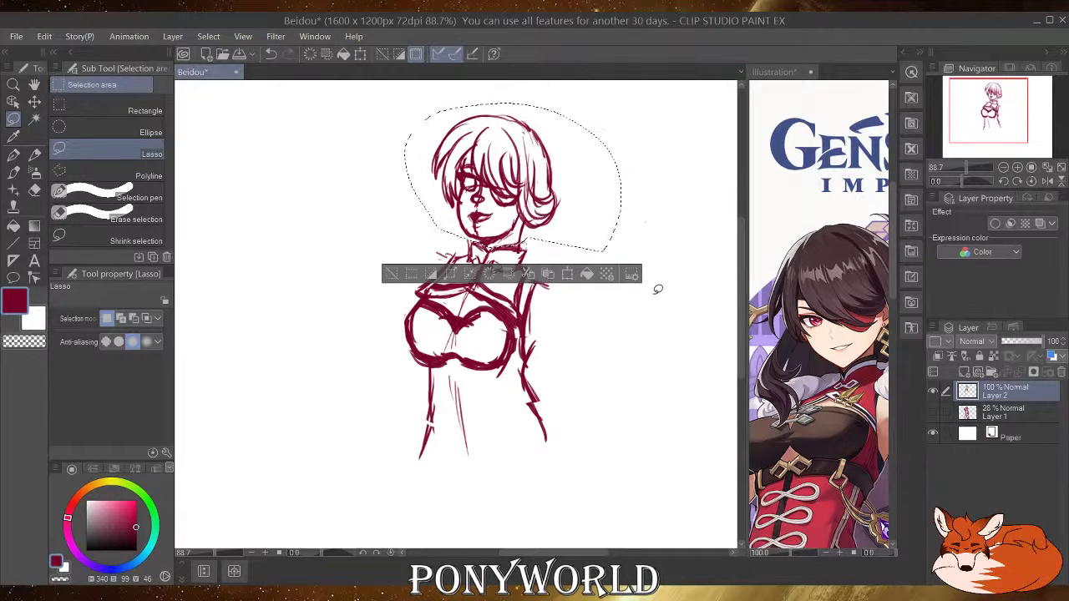
{"action": "key", "text": "ctrl+d"}
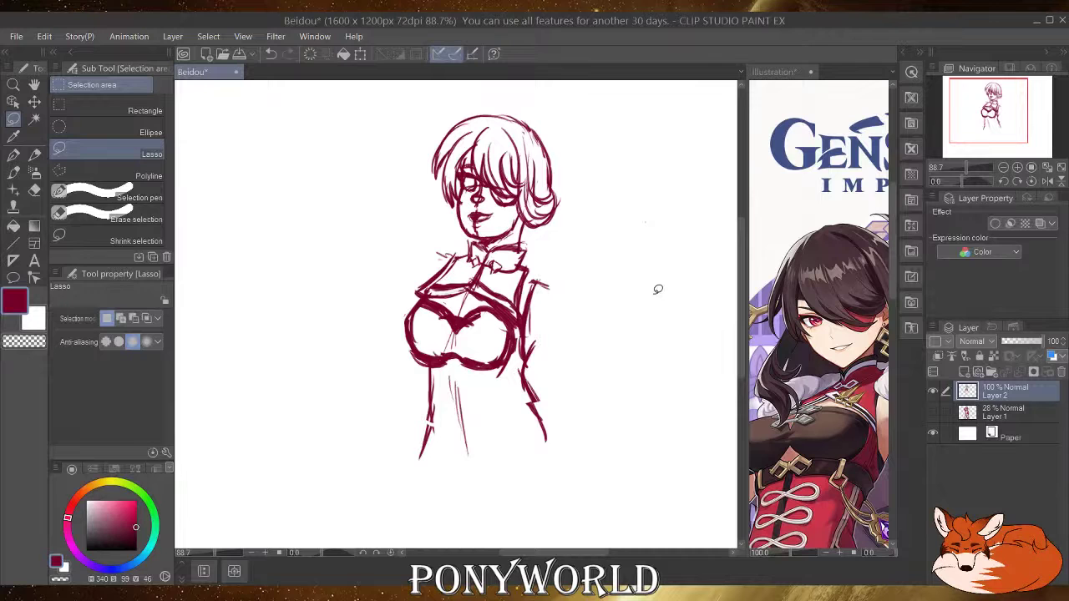
Show the faded pose sketch on Layer 1 again, and reframe the reference illustration on Beidou's costume from head to boots.
{"action": "left_click", "coordinate": [934, 413]}
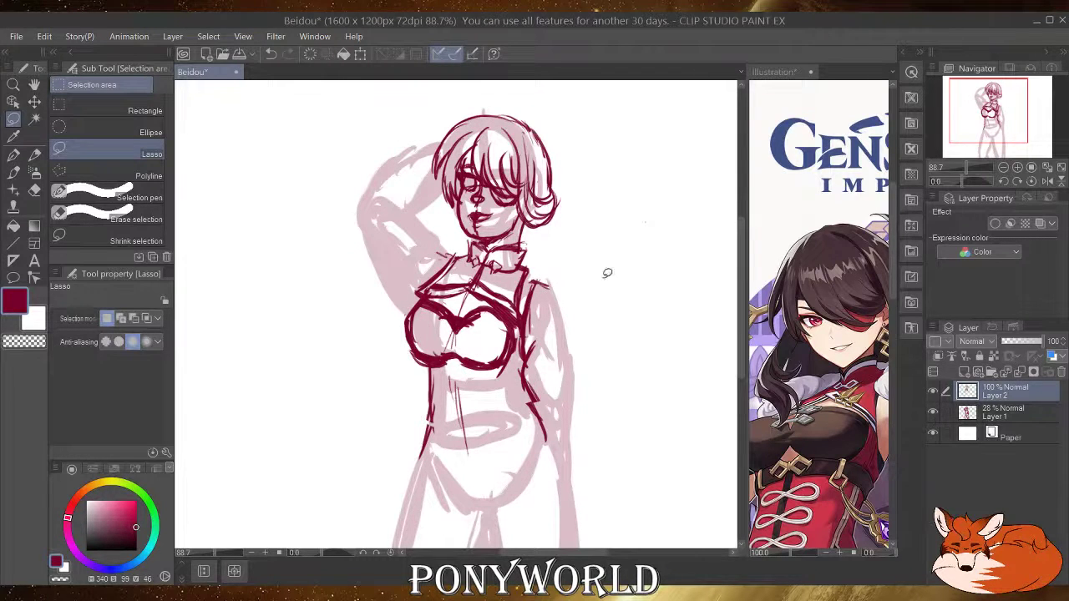
{"action": "left_click", "coordinate": [14, 175]}
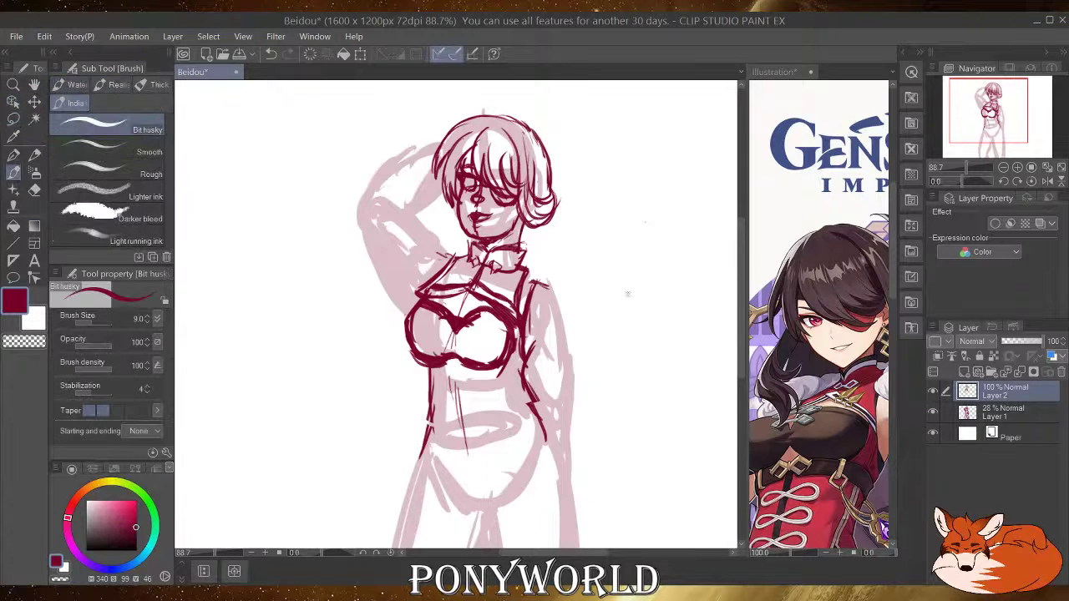
{"action": "left_click", "coordinate": [822, 351]}
{"action": "scroll", "coordinate": [822, 351], "scroll_direction": "down", "scroll_amount": 6}
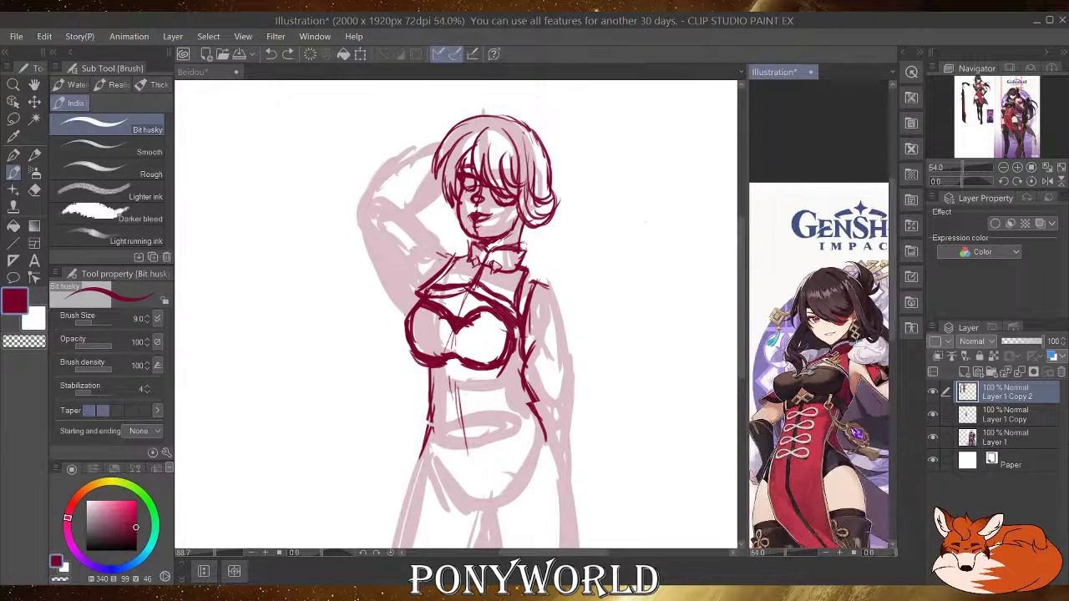
{"action": "scroll", "coordinate": [818, 359], "scroll_direction": "up", "scroll_amount": 4}
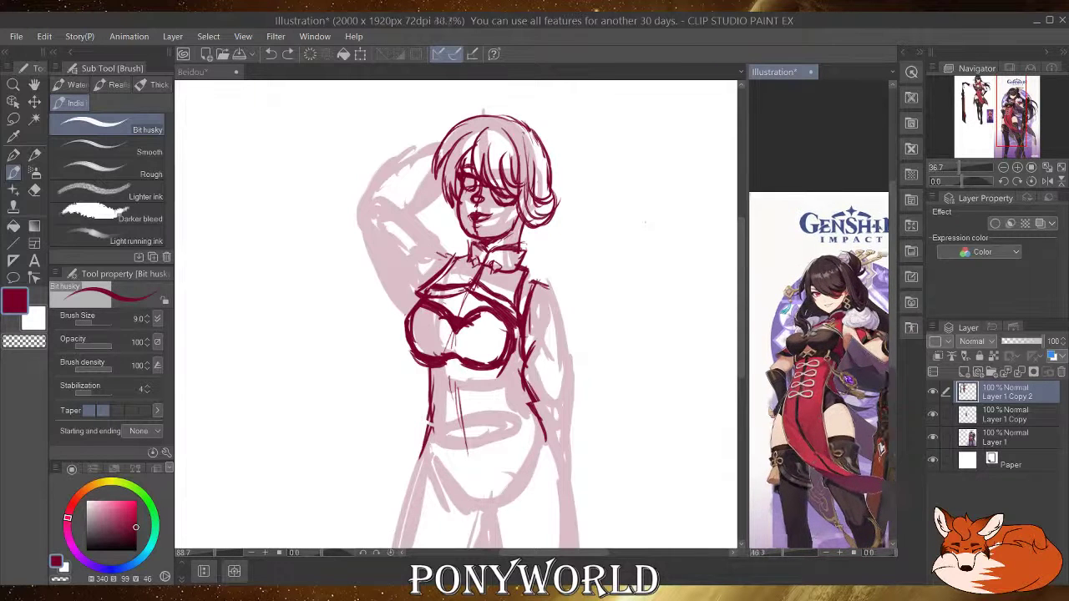
{"action": "scroll", "coordinate": [819, 359], "scroll_direction": "up", "scroll_amount": 2}
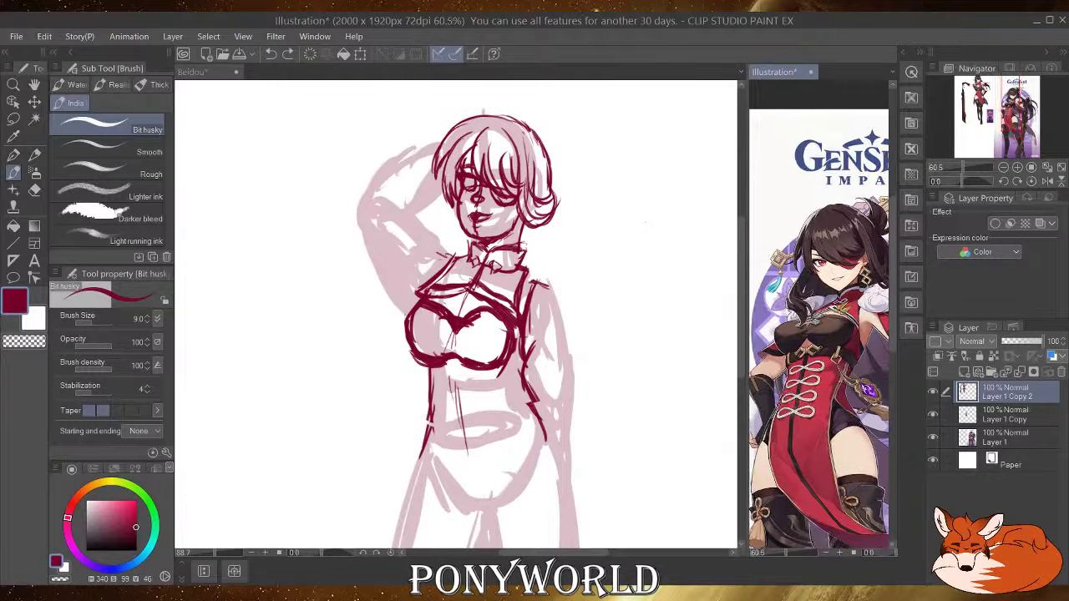
Use the Bit husky brush to reinforce the underside of the bust and sketch a curved band around the ribs below it.
{"action": "left_click", "coordinate": [475, 407]}
{"action": "scroll", "coordinate": [475, 405], "scroll_direction": "up", "scroll_amount": 2}
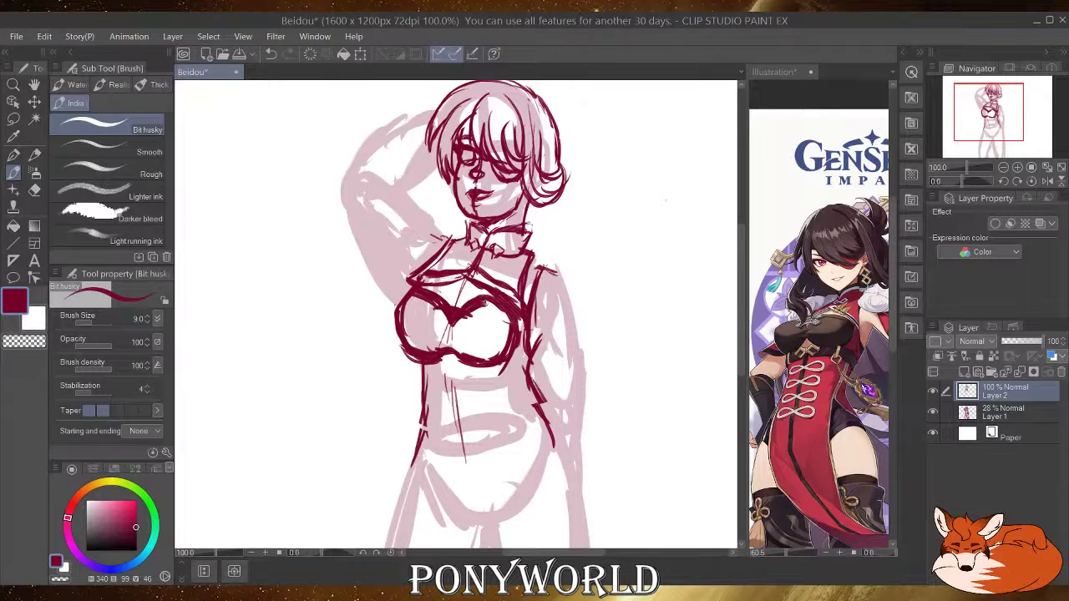
{"action": "left_click", "coordinate": [24, 340]}
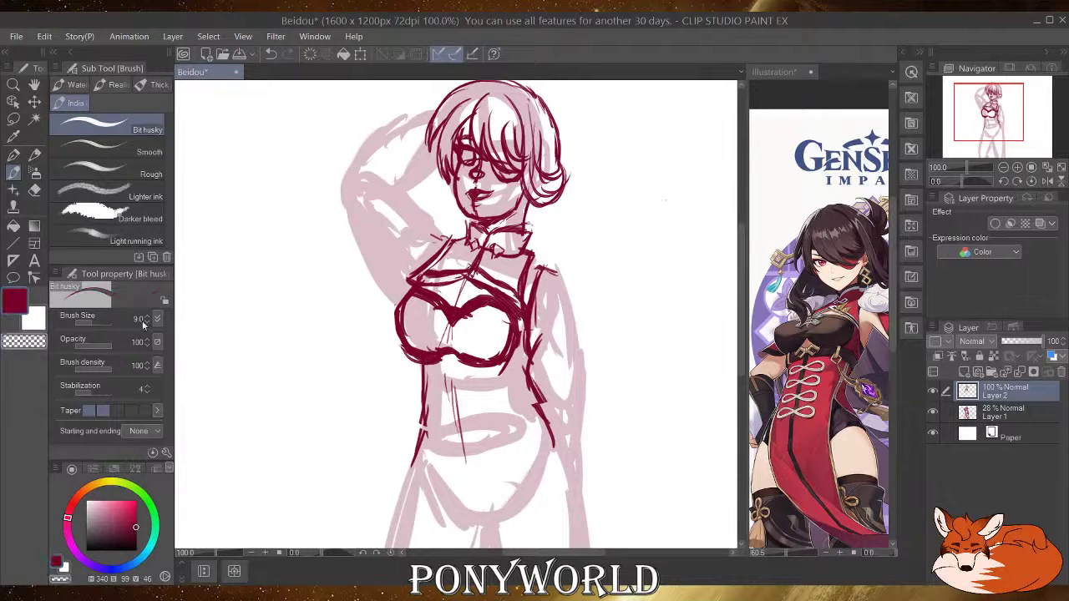
{"action": "mouse_move", "coordinate": [463, 305]}
{"action": "left_mouse_down"}
{"action": "mouse_move", "coordinate": [491, 297]}
{"action": "mouse_move", "coordinate": [473, 302]}
{"action": "left_mouse_up"}
{"action": "left_click_drag", "start_coordinate": [504, 305], "coordinate": [514, 314]}
{"action": "left_click", "coordinate": [25, 299]}
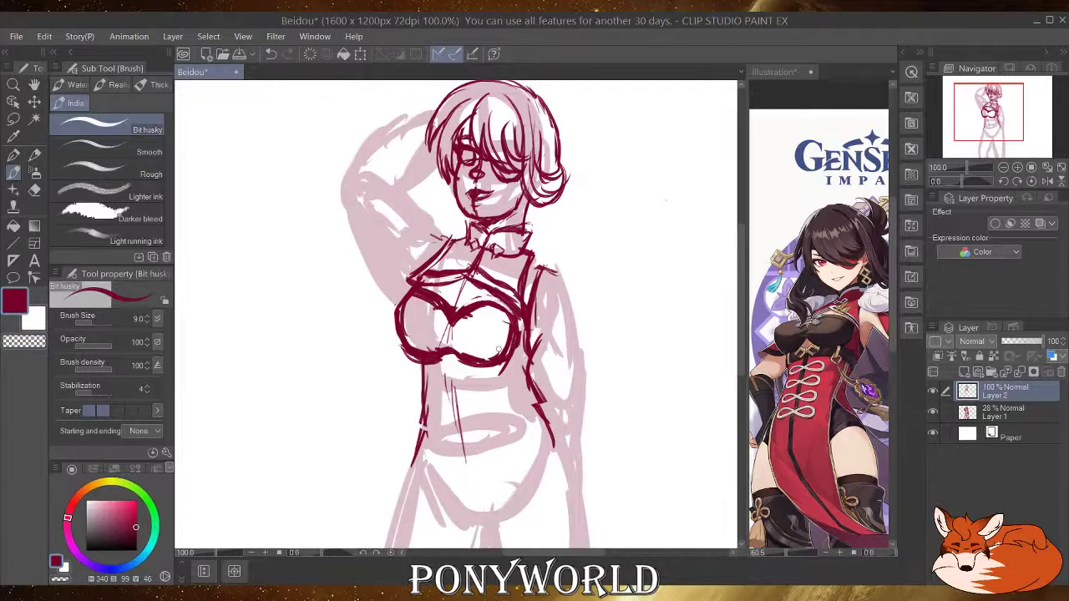
{"action": "mouse_move", "coordinate": [422, 360]}
{"action": "left_mouse_down"}
{"action": "mouse_move", "coordinate": [518, 374]}
{"action": "mouse_move", "coordinate": [526, 366]}
{"action": "left_mouse_up"}
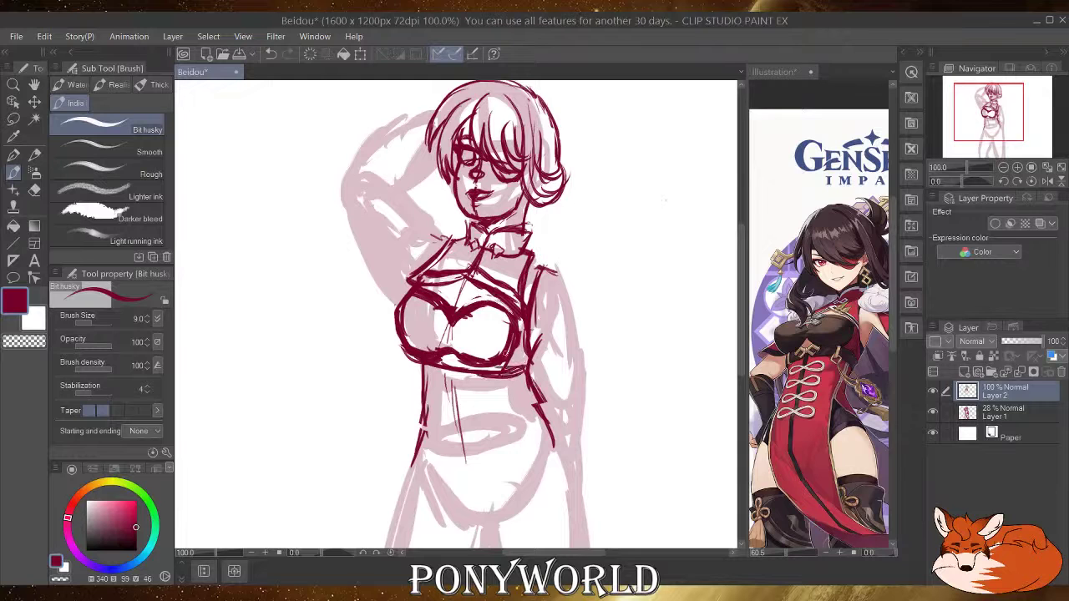
{"action": "mouse_move", "coordinate": [413, 364]}
{"action": "left_mouse_down"}
{"action": "mouse_move", "coordinate": [417, 391]}
{"action": "mouse_move", "coordinate": [511, 401]}
{"action": "mouse_move", "coordinate": [534, 373]}
{"action": "mouse_move", "coordinate": [496, 363]}
{"action": "left_mouse_up"}
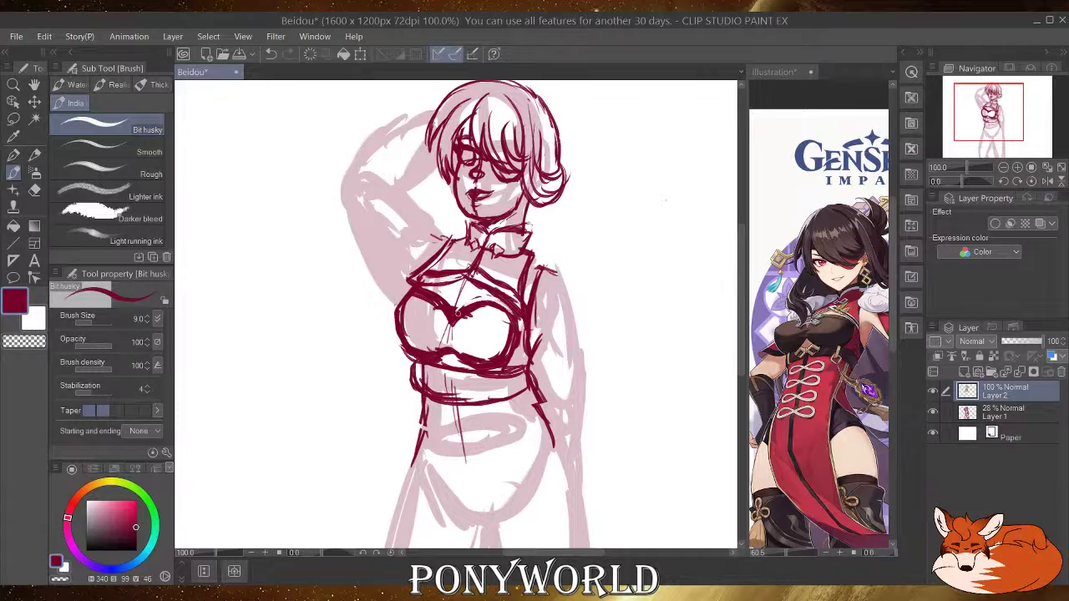
Refine the top edge and central V of the bust neckline, erasing surplus lines with the Hard eraser.
{"action": "mouse_move", "coordinate": [470, 307]}
{"action": "left_mouse_down"}
{"action": "mouse_move", "coordinate": [456, 319]}
{"action": "mouse_move", "coordinate": [501, 295]}
{"action": "mouse_move", "coordinate": [514, 302]}
{"action": "left_mouse_up"}
{"action": "left_click", "coordinate": [34, 189]}
{"action": "mouse_move", "coordinate": [422, 292]}
{"action": "left_mouse_down"}
{"action": "mouse_move", "coordinate": [451, 329]}
{"action": "mouse_move", "coordinate": [440, 317]}
{"action": "left_mouse_up"}
{"action": "mouse_move", "coordinate": [430, 311]}
{"action": "left_mouse_down"}
{"action": "mouse_move", "coordinate": [446, 319]}
{"action": "mouse_move", "coordinate": [440, 310]}
{"action": "left_mouse_up"}
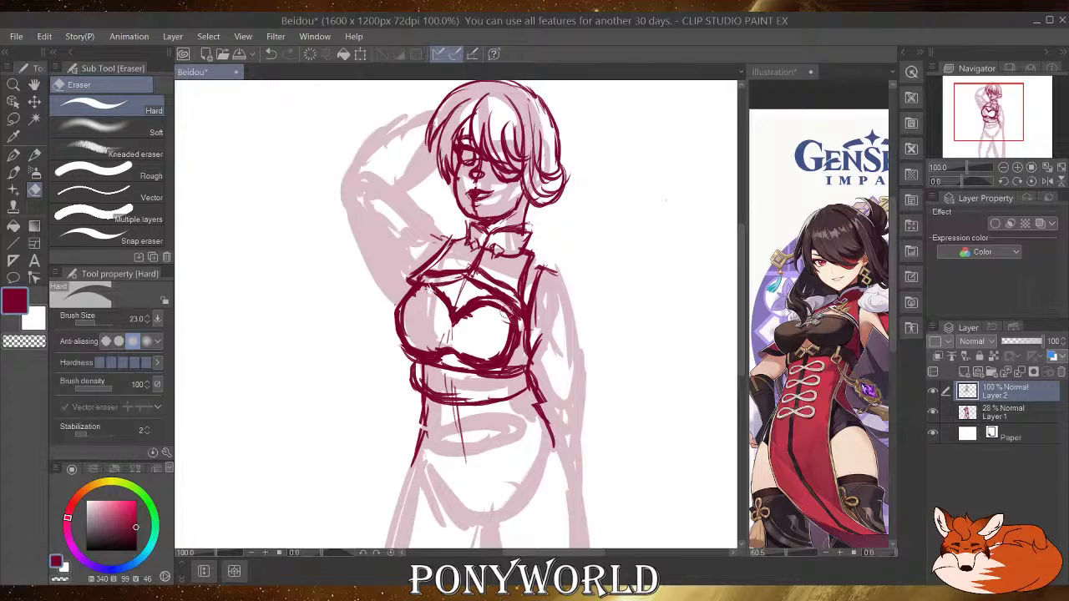
{"action": "left_click_drag", "start_coordinate": [506, 311], "coordinate": [464, 326]}
Bring up the full-body Beidou reference and sketch the long left edge and upper right edge of the front skirt panel.
{"action": "left_click", "coordinate": [13, 172]}
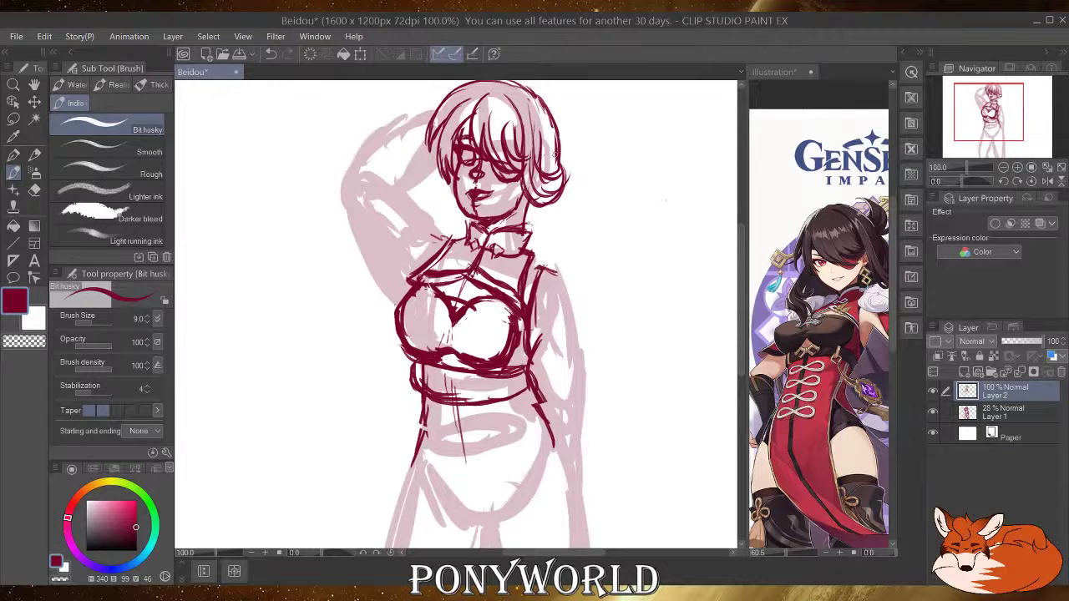
{"action": "left_click", "coordinate": [826, 328]}
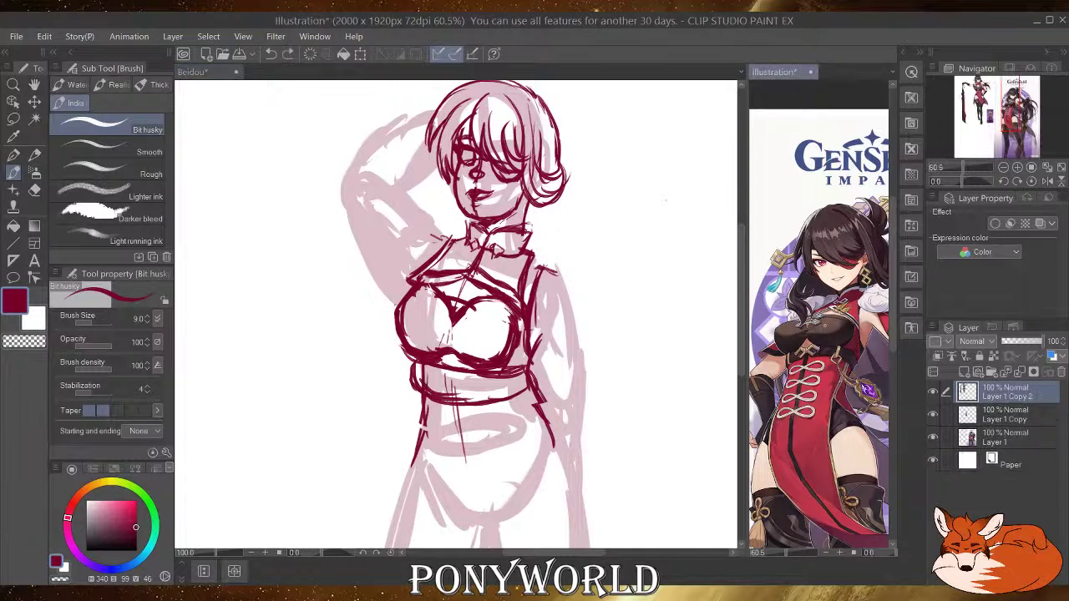
{"action": "left_click_drag", "start_coordinate": [802, 324], "coordinate": [840, 369]}
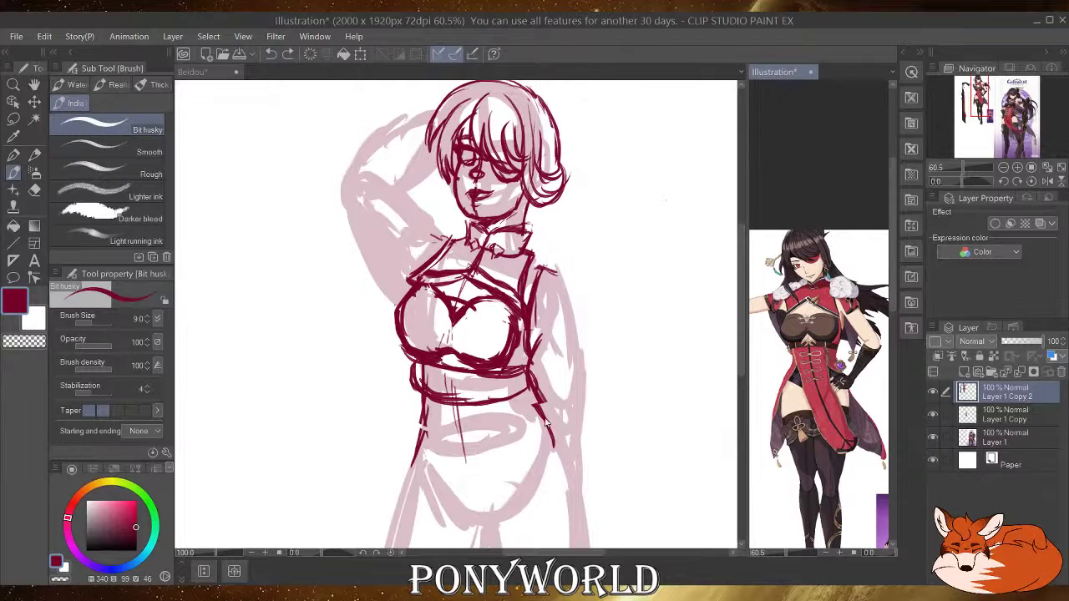
{"action": "left_click", "coordinate": [563, 331]}
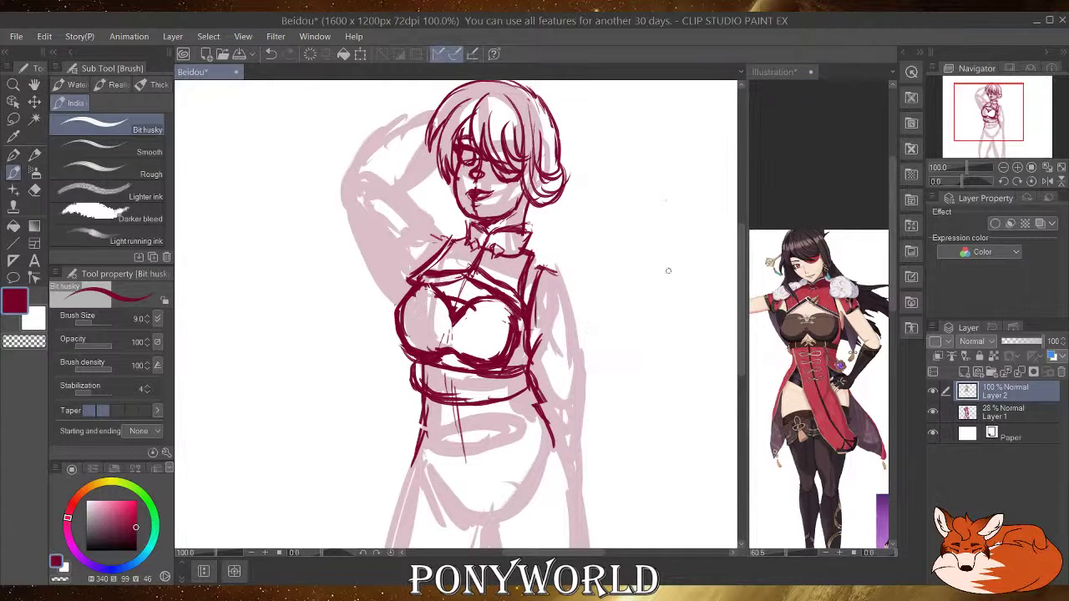
{"action": "scroll", "coordinate": [668, 253], "scroll_direction": "up", "scroll_amount": 4}
{"action": "scroll", "coordinate": [668, 253], "scroll_direction": "down", "scroll_amount": 3}
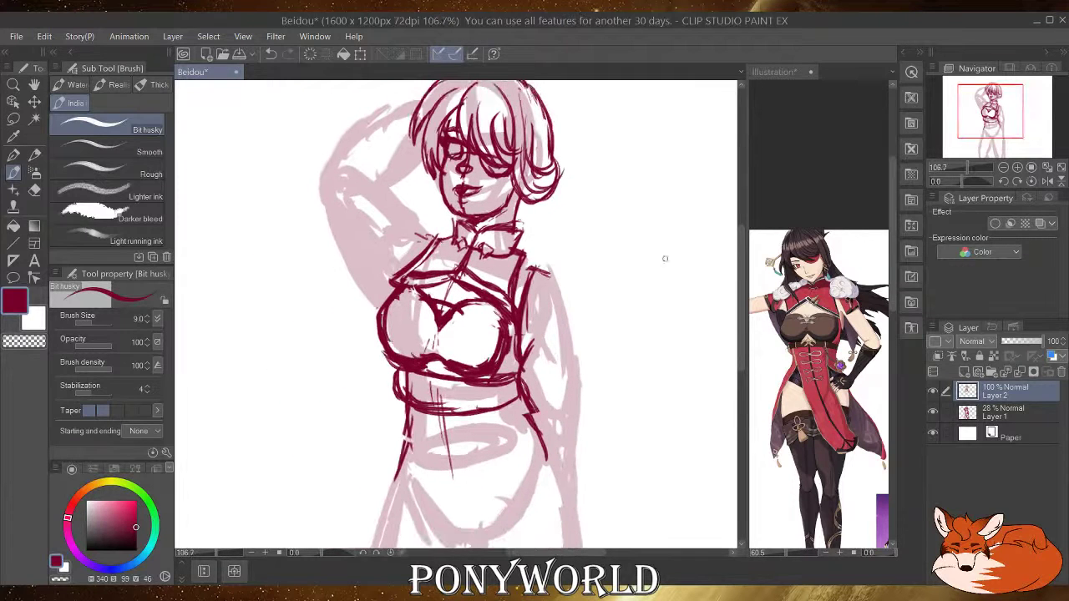
{"action": "left_click_drag", "start_coordinate": [741, 320], "coordinate": [740, 375]}
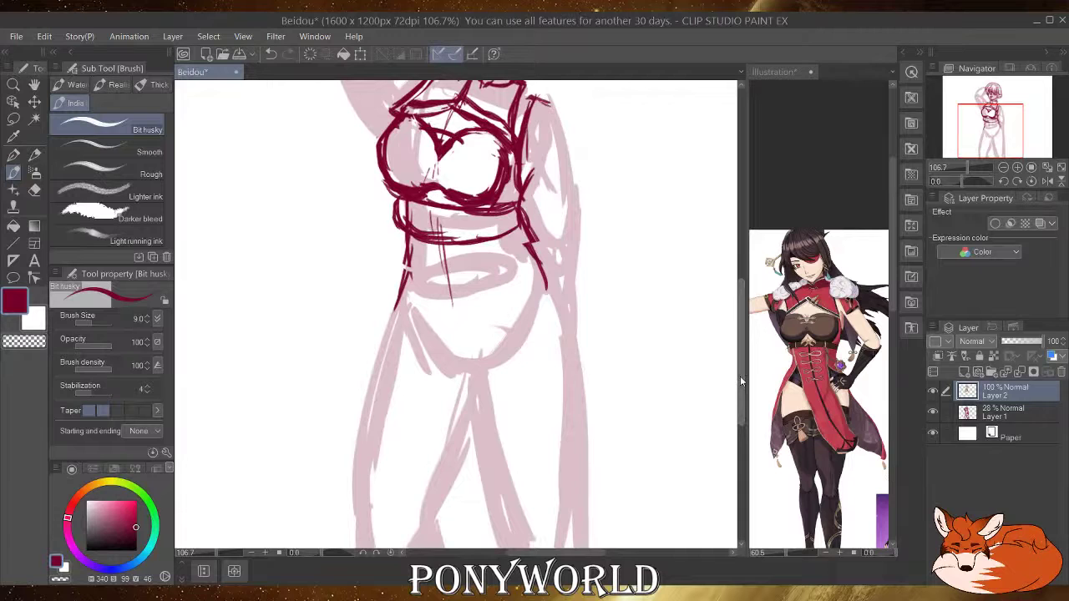
{"action": "left_click", "coordinate": [813, 386]}
{"action": "scroll", "coordinate": [813, 386], "scroll_direction": "up", "scroll_amount": 2}
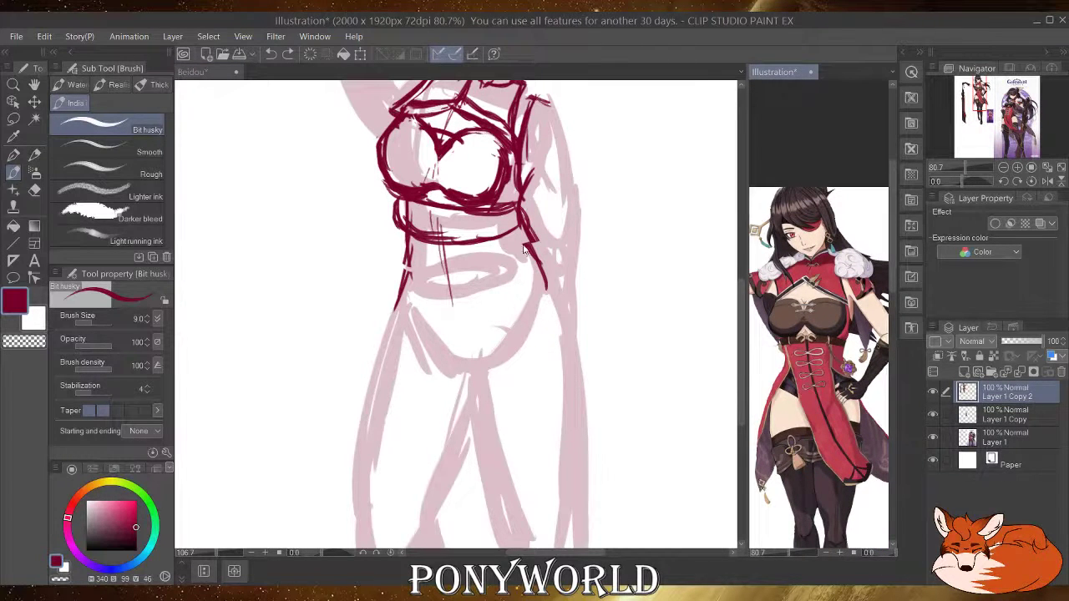
{"action": "left_click", "coordinate": [524, 215]}
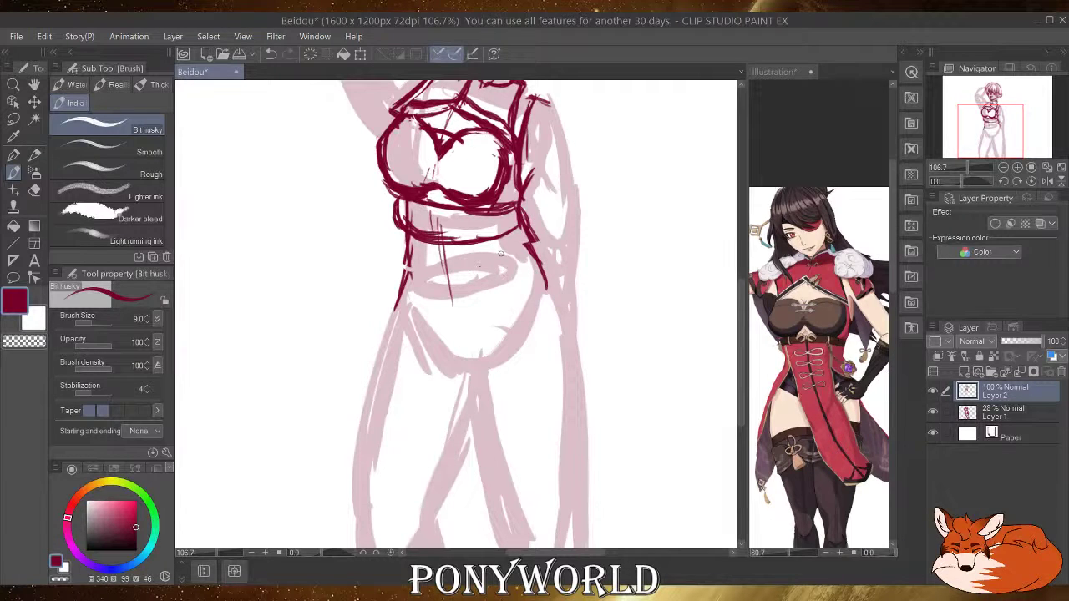
{"action": "mouse_move", "coordinate": [494, 229]}
{"action": "left_mouse_down"}
{"action": "mouse_move", "coordinate": [487, 304]}
{"action": "mouse_move", "coordinate": [498, 272]}
{"action": "mouse_move", "coordinate": [506, 380]}
{"action": "left_mouse_up"}
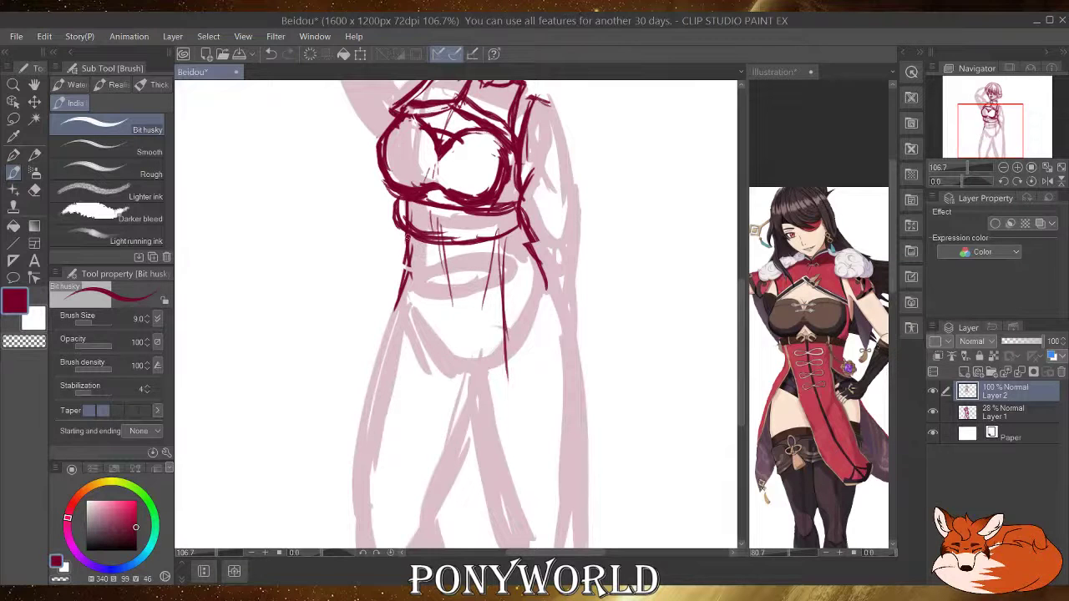
{"action": "left_click_drag", "start_coordinate": [411, 241], "coordinate": [418, 436]}
{"action": "left_click_drag", "start_coordinate": [426, 321], "coordinate": [435, 515]}
{"action": "mouse_move", "coordinate": [422, 418]}
{"action": "left_mouse_down"}
{"action": "mouse_move", "coordinate": [428, 494]}
{"action": "mouse_move", "coordinate": [450, 548]}
{"action": "left_mouse_up"}
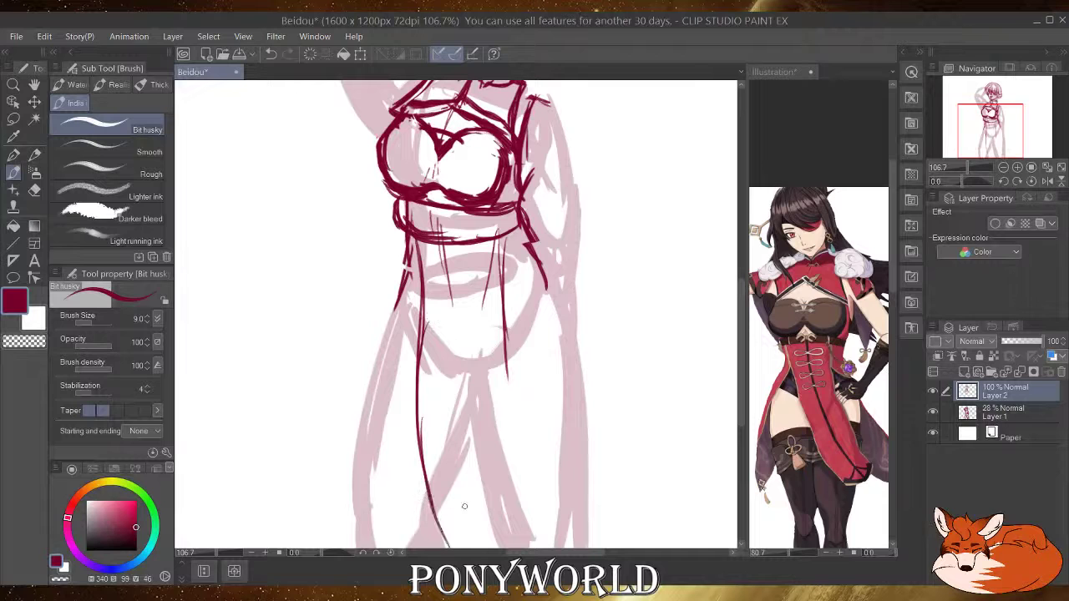
Extend the front panel's right edge to the bottom of the canvas and reinforce its left edge with additional strokes.
{"action": "scroll", "coordinate": [616, 218], "scroll_direction": "down", "scroll_amount": 1}
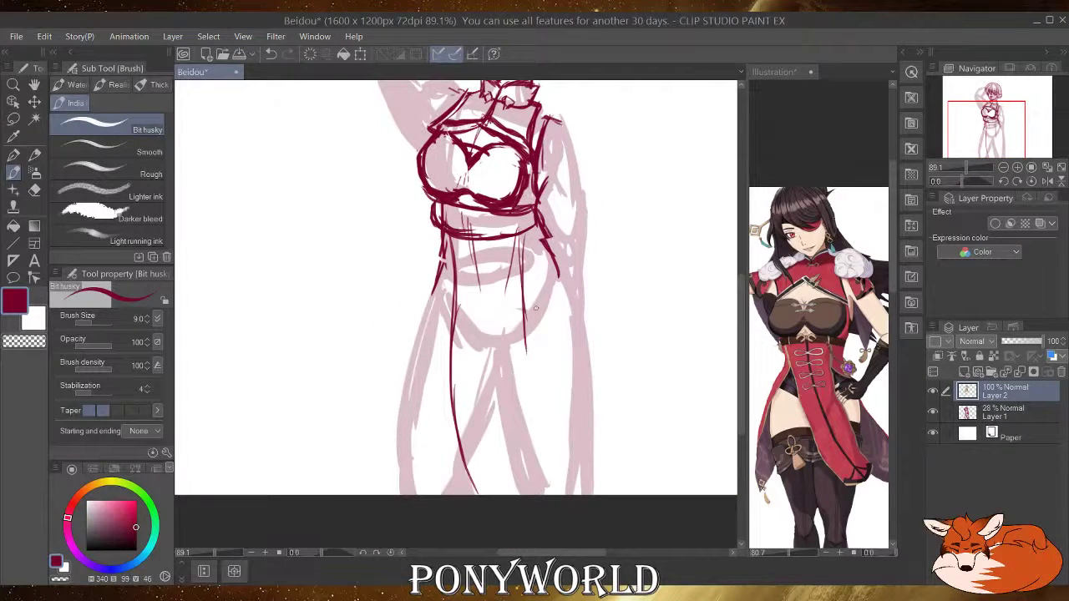
{"action": "left_click_drag", "start_coordinate": [519, 229], "coordinate": [528, 381]}
{"action": "left_click_drag", "start_coordinate": [523, 316], "coordinate": [552, 494]}
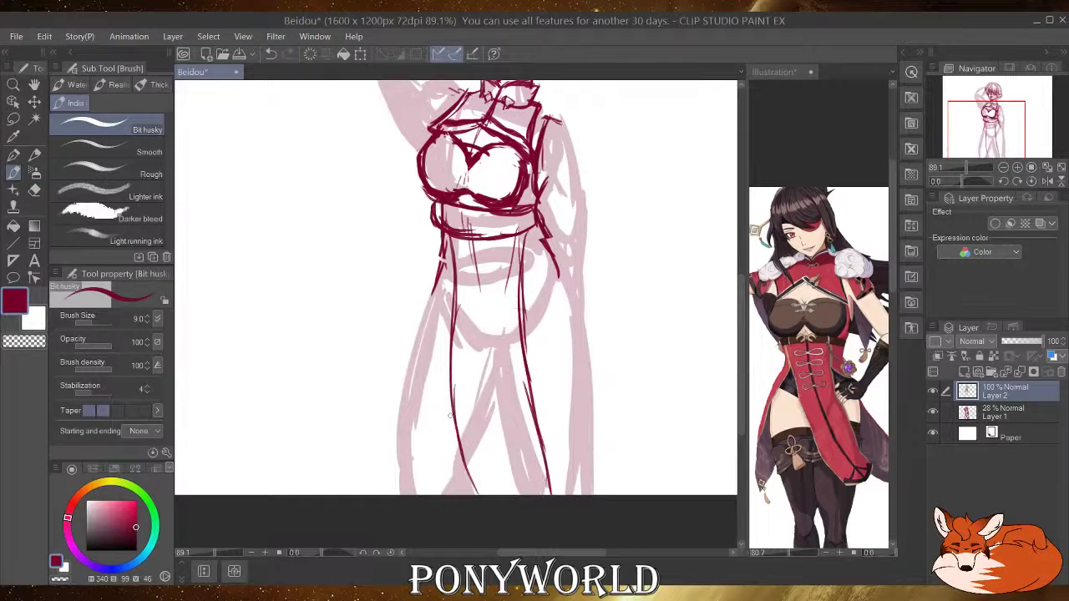
{"action": "left_click_drag", "start_coordinate": [451, 415], "coordinate": [469, 497]}
{"action": "left_click_drag", "start_coordinate": [455, 439], "coordinate": [468, 496]}
{"action": "left_click_drag", "start_coordinate": [452, 244], "coordinate": [447, 434]}
{"action": "left_click_drag", "start_coordinate": [449, 347], "coordinate": [469, 496]}
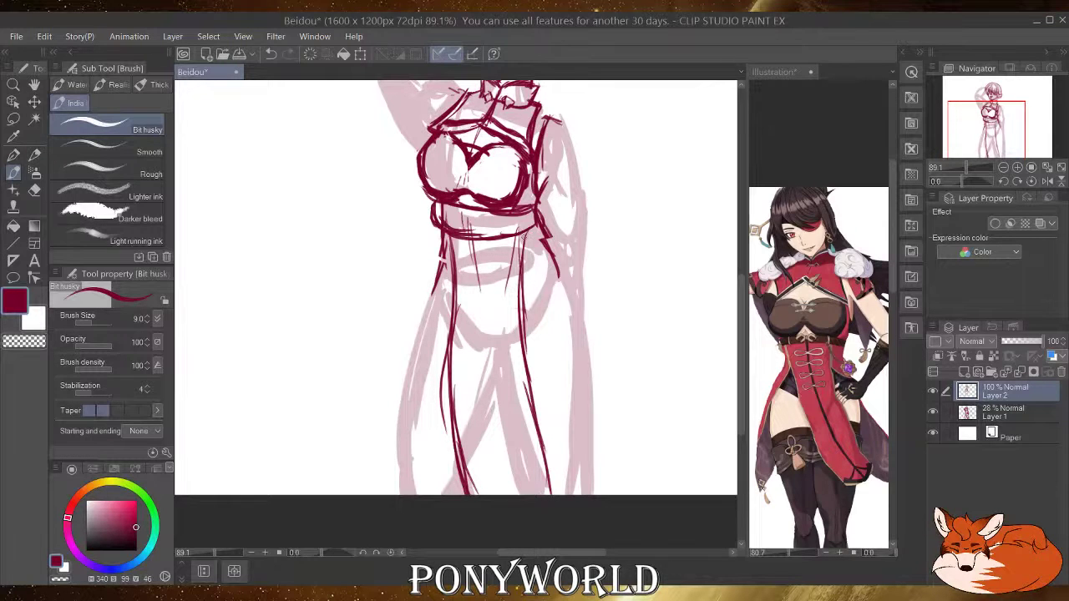
Add fold lines inside the front panel's upper right and outline the flared side piece over the right hip.
{"action": "left_click_drag", "start_coordinate": [525, 237], "coordinate": [497, 303]}
{"action": "left_click_drag", "start_coordinate": [509, 248], "coordinate": [492, 318]}
{"action": "mouse_move", "coordinate": [541, 244]}
{"action": "left_mouse_down"}
{"action": "mouse_move", "coordinate": [520, 307]}
{"action": "mouse_move", "coordinate": [571, 326]}
{"action": "left_mouse_up"}
{"action": "left_click_drag", "start_coordinate": [527, 289], "coordinate": [590, 354]}
{"action": "left_click_drag", "start_coordinate": [548, 239], "coordinate": [577, 312]}
{"action": "left_click_drag", "start_coordinate": [549, 240], "coordinate": [588, 353]}
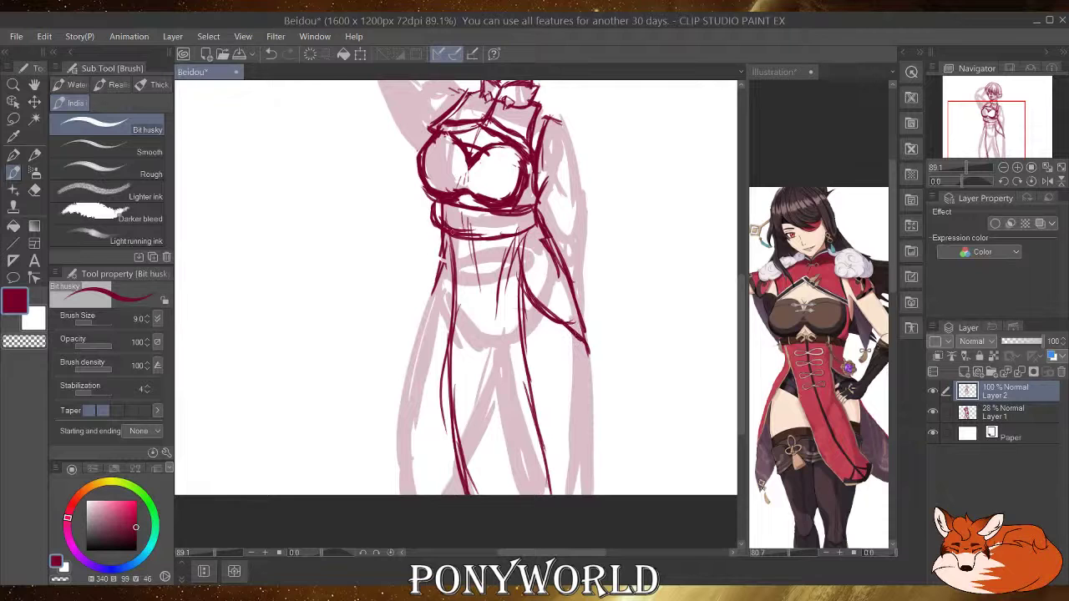
Outline the skirt flaring over the left hip, and rough in the hanging coat-tails on both sides with their lower hems.
{"action": "left_click_drag", "start_coordinate": [461, 255], "coordinate": [417, 326]}
{"action": "left_click_drag", "start_coordinate": [449, 279], "coordinate": [398, 375]}
{"action": "left_click_drag", "start_coordinate": [447, 235], "coordinate": [405, 352]}
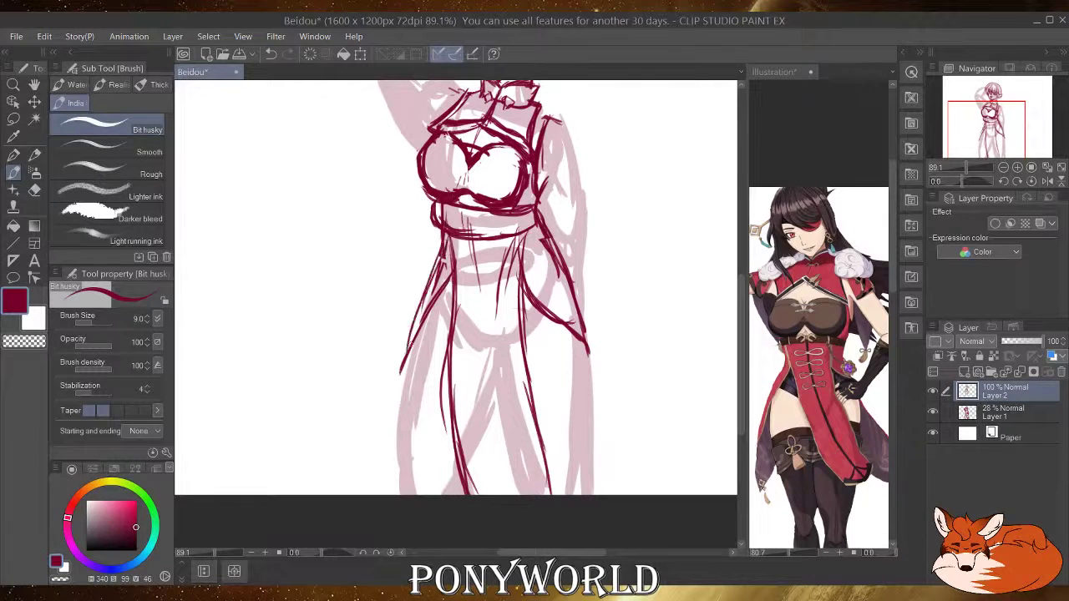
{"action": "left_click_drag", "start_coordinate": [424, 297], "coordinate": [393, 384]}
{"action": "left_click_drag", "start_coordinate": [403, 343], "coordinate": [381, 472]}
{"action": "mouse_move", "coordinate": [388, 402]}
{"action": "left_mouse_down"}
{"action": "mouse_move", "coordinate": [379, 474]}
{"action": "mouse_move", "coordinate": [409, 464]}
{"action": "mouse_move", "coordinate": [401, 469]}
{"action": "left_mouse_up"}
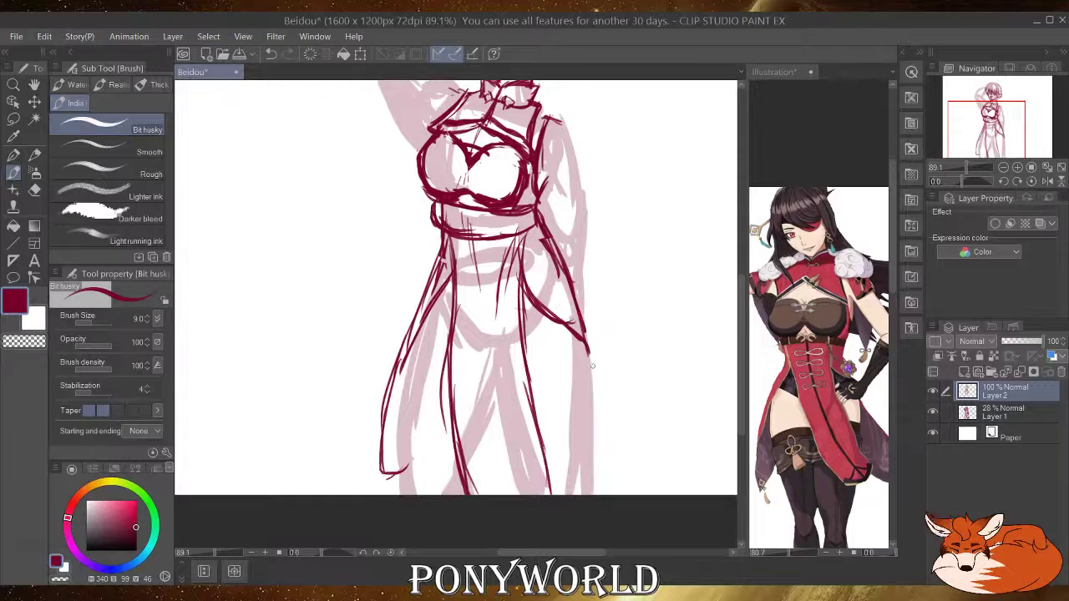
{"action": "mouse_move", "coordinate": [586, 354]}
{"action": "left_mouse_down"}
{"action": "mouse_move", "coordinate": [588, 382]}
{"action": "mouse_move", "coordinate": [605, 395]}
{"action": "mouse_move", "coordinate": [631, 469]}
{"action": "left_mouse_up"}
{"action": "mouse_move", "coordinate": [606, 420]}
{"action": "left_mouse_down"}
{"action": "mouse_move", "coordinate": [638, 483]}
{"action": "mouse_move", "coordinate": [608, 486]}
{"action": "mouse_move", "coordinate": [643, 481]}
{"action": "left_mouse_up"}
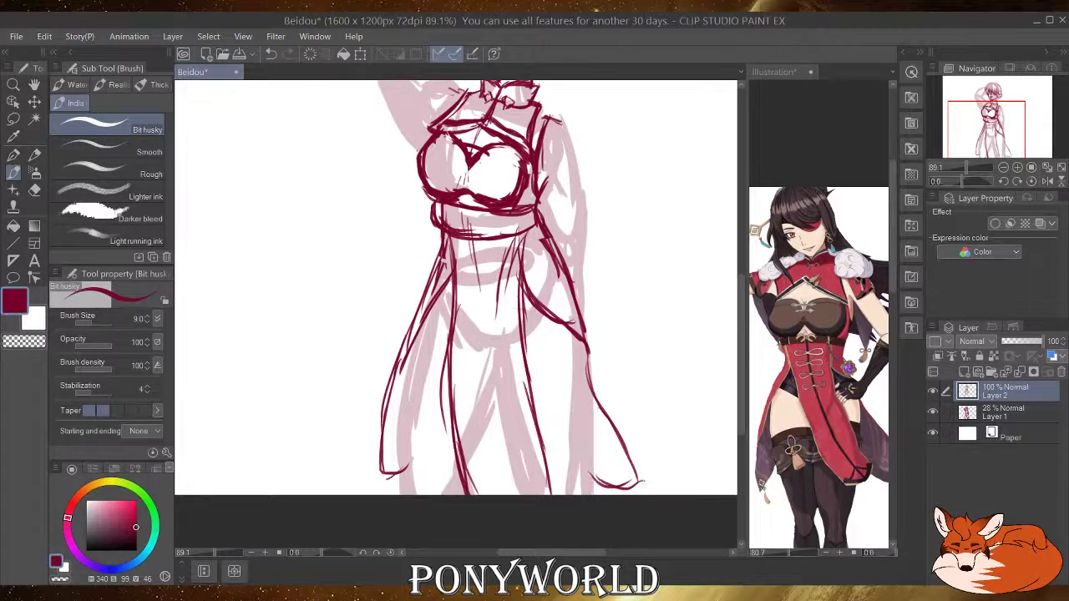
Erase the lower part of the left coat-tail and redraw it flaring wider down to the canvas's bottom edge.
{"action": "key", "text": "ctrl+z"}
{"action": "left_click", "coordinate": [34, 191]}
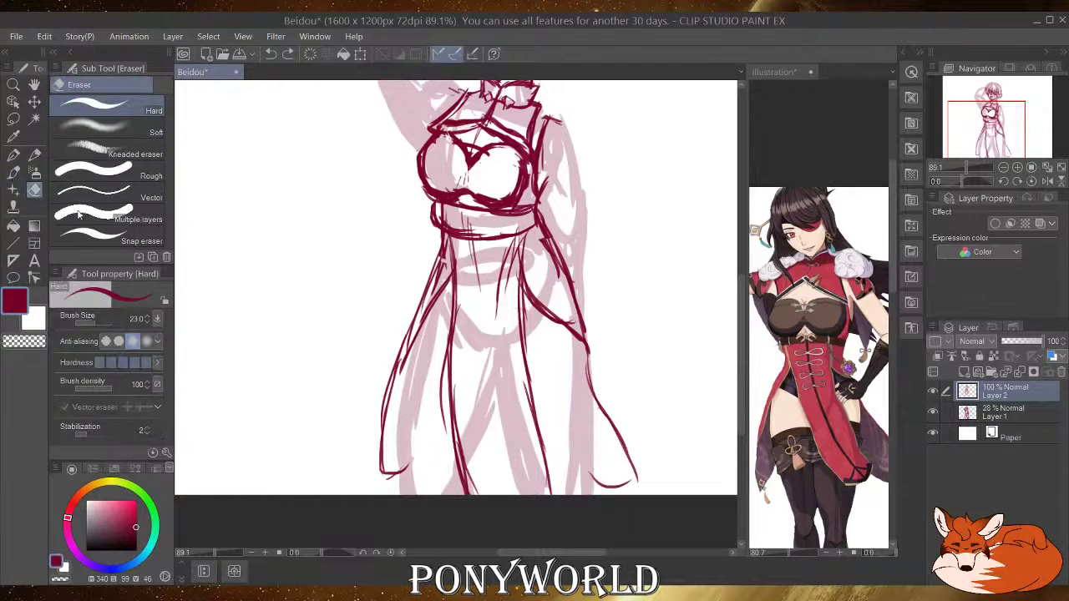
{"action": "mouse_move", "coordinate": [388, 480]}
{"action": "left_mouse_down"}
{"action": "mouse_move", "coordinate": [386, 387]}
{"action": "mouse_move", "coordinate": [393, 472]}
{"action": "left_mouse_up"}
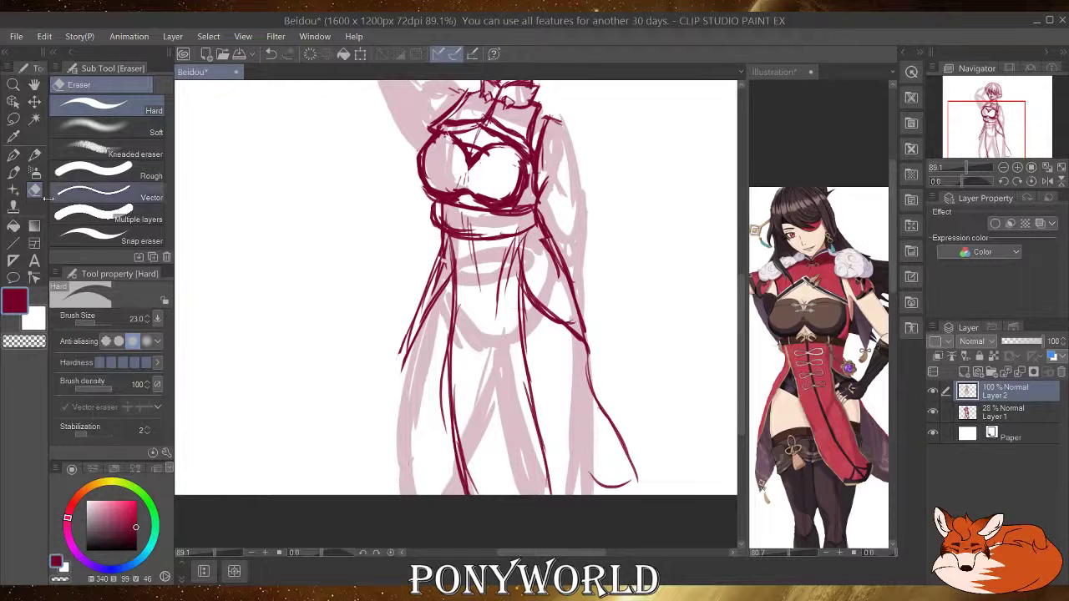
{"action": "left_click", "coordinate": [13, 172]}
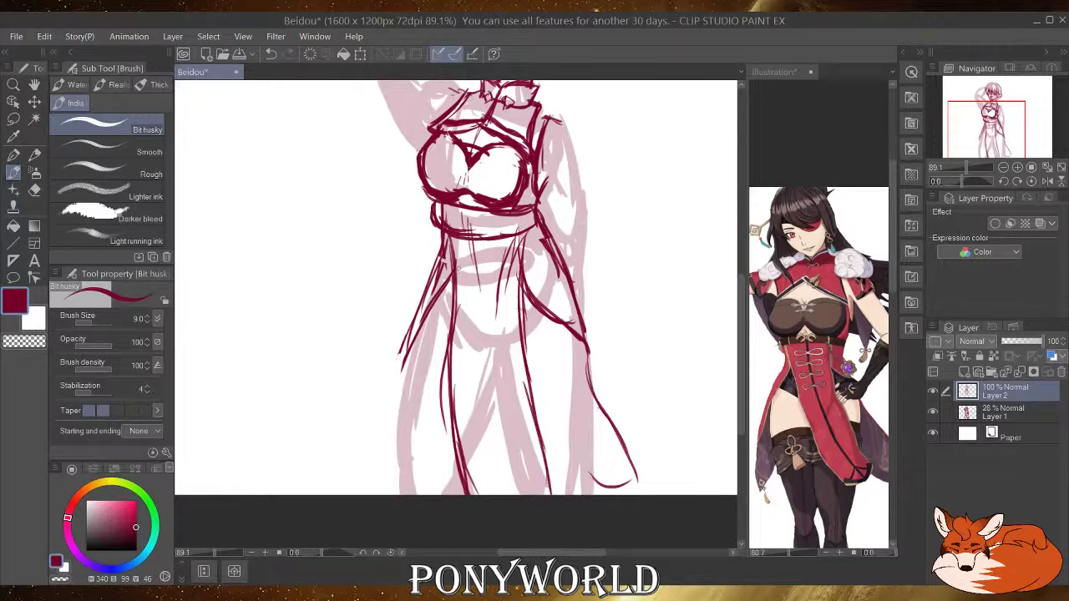
{"action": "left_click_drag", "start_coordinate": [430, 301], "coordinate": [384, 383]}
{"action": "left_click_drag", "start_coordinate": [420, 322], "coordinate": [384, 405]}
{"action": "left_click_drag", "start_coordinate": [412, 348], "coordinate": [385, 404]}
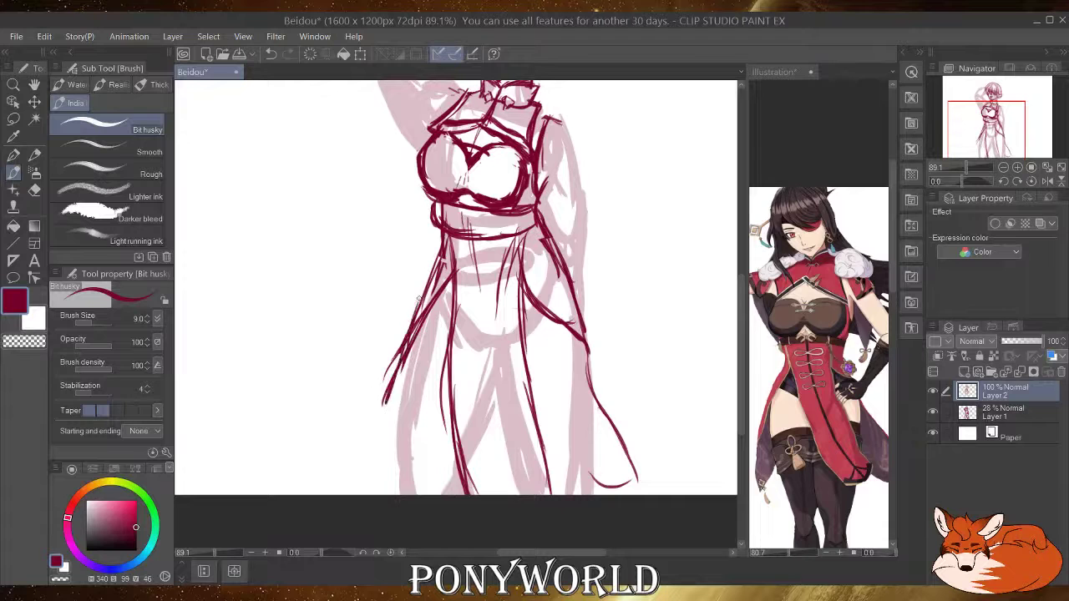
{"action": "left_click_drag", "start_coordinate": [421, 296], "coordinate": [369, 454]}
{"action": "left_click_drag", "start_coordinate": [397, 362], "coordinate": [364, 496]}
{"action": "left_click_drag", "start_coordinate": [381, 419], "coordinate": [368, 496]}
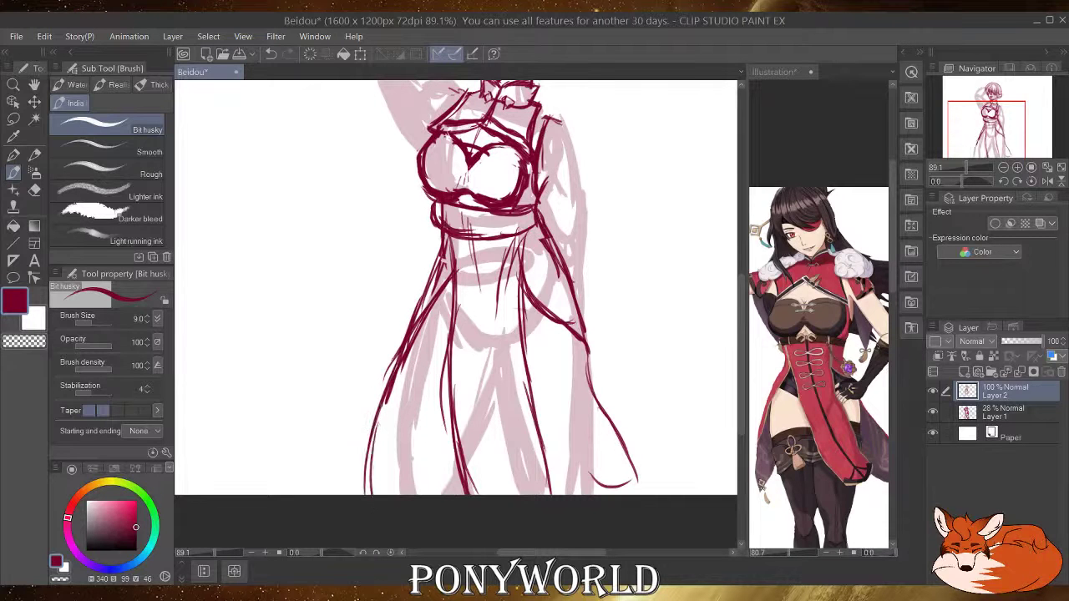
Redraw the right coat-tail's outer edge wider and extend it to the canvas's bottom edge.
{"action": "left_click_drag", "start_coordinate": [595, 359], "coordinate": [605, 445]}
{"action": "left_click_drag", "start_coordinate": [586, 389], "coordinate": [651, 496]}
{"action": "left_click_drag", "start_coordinate": [623, 437], "coordinate": [650, 494]}
{"action": "left_click_drag", "start_coordinate": [583, 476], "coordinate": [595, 495]}
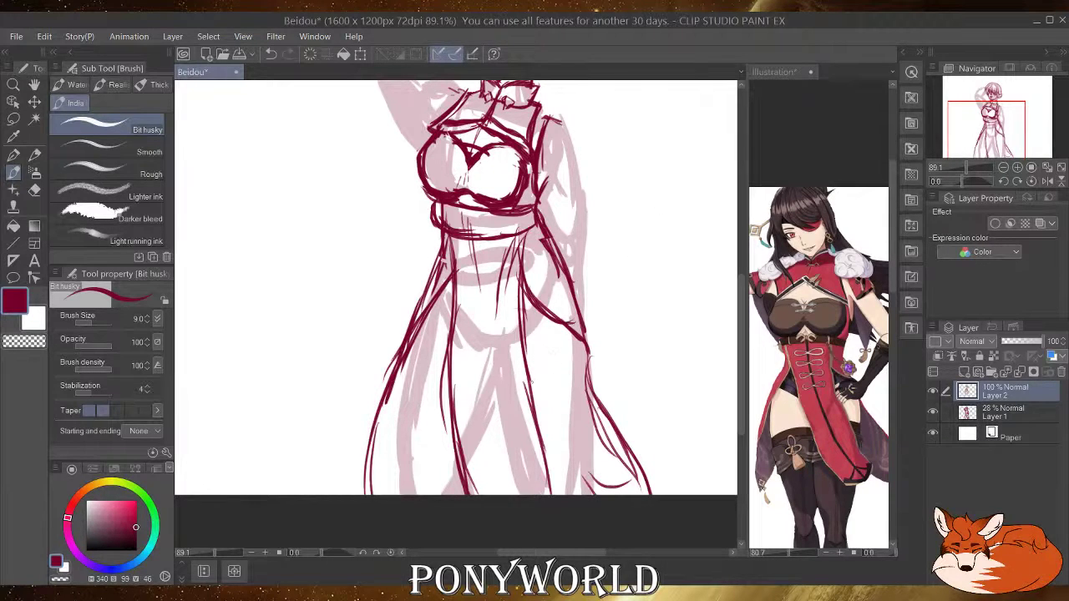
Sketch short angled leg-opening lines for the shorts at both hips, beside the front panel.
{"action": "mouse_move", "coordinate": [526, 346]}
{"action": "left_mouse_down"}
{"action": "mouse_move", "coordinate": [555, 323]}
{"action": "mouse_move", "coordinate": [541, 312]}
{"action": "mouse_move", "coordinate": [551, 312]}
{"action": "left_mouse_up"}
{"action": "key", "text": "ctrl+z"}
{"action": "key", "text": "ctrl+z"}
{"action": "left_click_drag", "start_coordinate": [433, 300], "coordinate": [458, 342]}
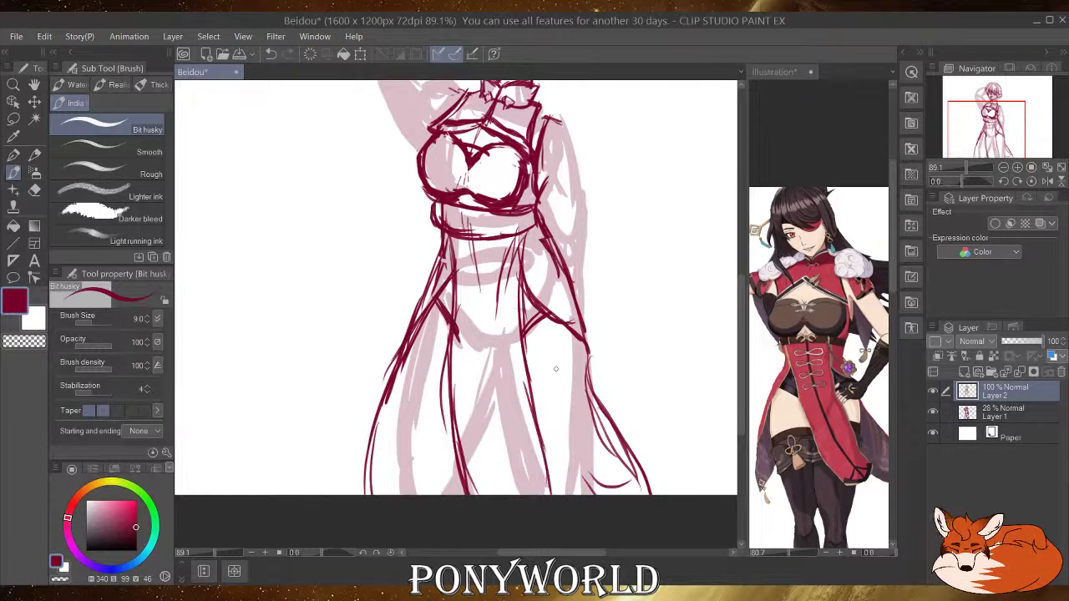
Sketch the double stocking-top band, the cuff beneath it and the leg outline on the right thigh beside the front panel.
{"action": "left_click_drag", "start_coordinate": [525, 357], "coordinate": [589, 376]}
{"action": "mouse_move", "coordinate": [585, 335]}
{"action": "left_mouse_down"}
{"action": "mouse_move", "coordinate": [585, 373]}
{"action": "mouse_move", "coordinate": [589, 361]}
{"action": "left_mouse_up"}
{"action": "mouse_move", "coordinate": [526, 372]}
{"action": "left_mouse_down"}
{"action": "mouse_move", "coordinate": [561, 386]}
{"action": "mouse_move", "coordinate": [571, 388]}
{"action": "mouse_move", "coordinate": [540, 378]}
{"action": "mouse_move", "coordinate": [595, 385]}
{"action": "mouse_move", "coordinate": [589, 420]}
{"action": "mouse_move", "coordinate": [555, 435]}
{"action": "mouse_move", "coordinate": [571, 488]}
{"action": "left_mouse_up"}
{"action": "left_click_drag", "start_coordinate": [585, 442], "coordinate": [571, 494]}
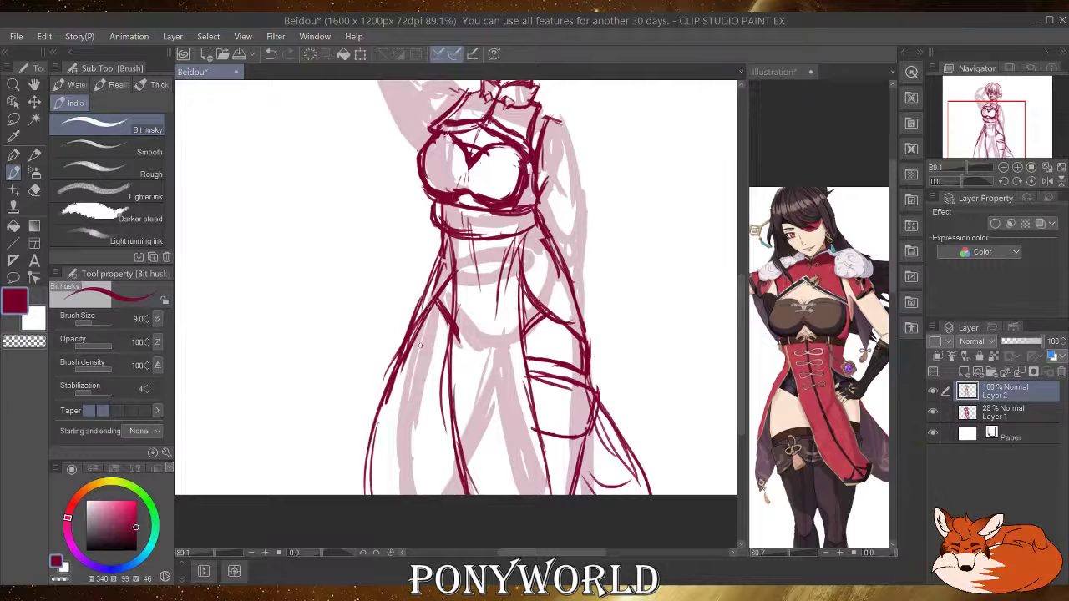
Sketch a matching stocking-top band, cuff and outer leg line on the left thigh, extending to the canvas's bottom edge.
{"action": "mouse_move", "coordinate": [412, 349]}
{"action": "left_mouse_down"}
{"action": "mouse_move", "coordinate": [451, 359]}
{"action": "mouse_move", "coordinate": [404, 379]}
{"action": "mouse_move", "coordinate": [455, 376]}
{"action": "mouse_move", "coordinate": [403, 405]}
{"action": "left_mouse_up"}
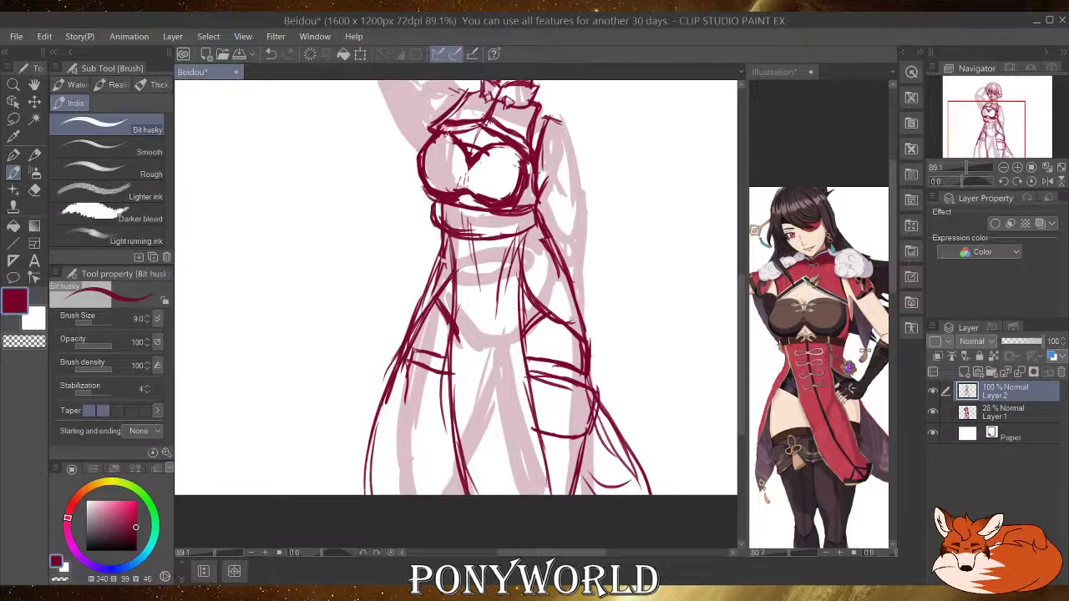
{"action": "mouse_move", "coordinate": [409, 362]}
{"action": "left_mouse_down"}
{"action": "mouse_move", "coordinate": [425, 405]}
{"action": "mouse_move", "coordinate": [461, 399]}
{"action": "left_mouse_up"}
{"action": "mouse_move", "coordinate": [441, 407]}
{"action": "left_mouse_down"}
{"action": "mouse_move", "coordinate": [467, 398]}
{"action": "mouse_move", "coordinate": [398, 447]}
{"action": "mouse_move", "coordinate": [402, 479]}
{"action": "left_mouse_up"}
{"action": "left_click_drag", "start_coordinate": [409, 414], "coordinate": [403, 500]}
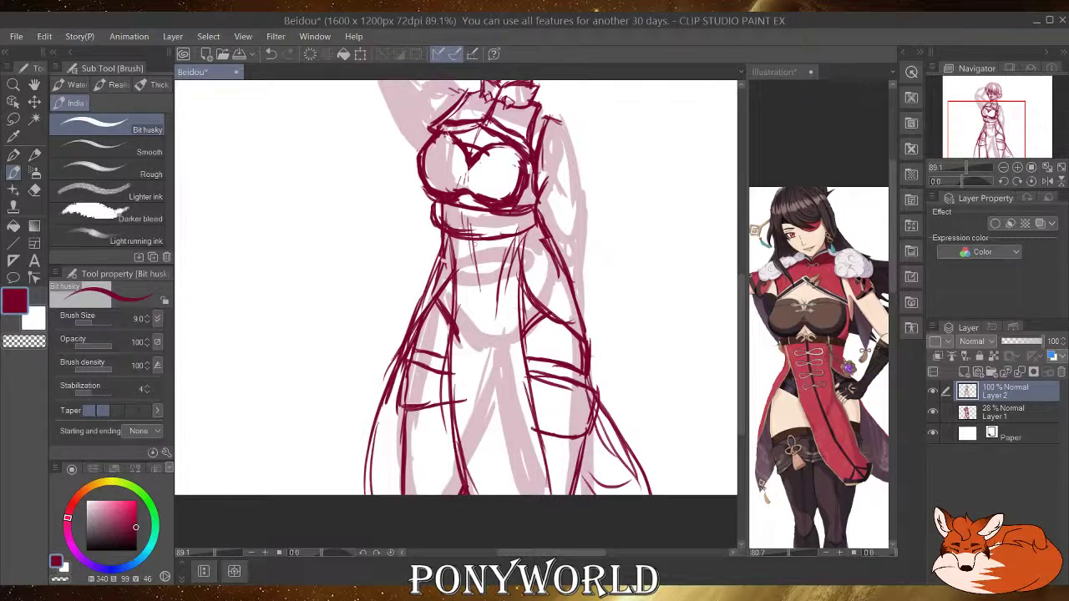
Draw a long centre seam down the front skirt panel from the waistband to the canvas's bottom edge, with a parallel fold line.
{"action": "mouse_move", "coordinate": [476, 238]}
{"action": "left_mouse_down"}
{"action": "mouse_move", "coordinate": [465, 347]}
{"action": "mouse_move", "coordinate": [479, 376]}
{"action": "left_mouse_up"}
{"action": "mouse_move", "coordinate": [489, 285]}
{"action": "left_mouse_down"}
{"action": "mouse_move", "coordinate": [477, 369]}
{"action": "mouse_move", "coordinate": [496, 460]}
{"action": "left_mouse_up"}
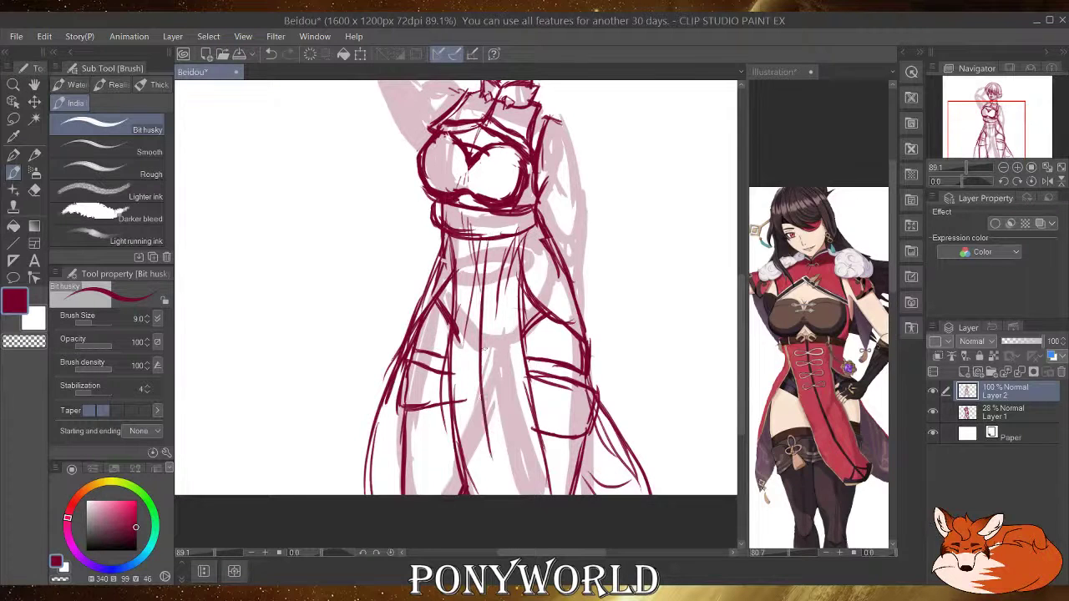
{"action": "left_click_drag", "start_coordinate": [481, 347], "coordinate": [499, 491]}
{"action": "left_click_drag", "start_coordinate": [492, 408], "coordinate": [508, 496]}
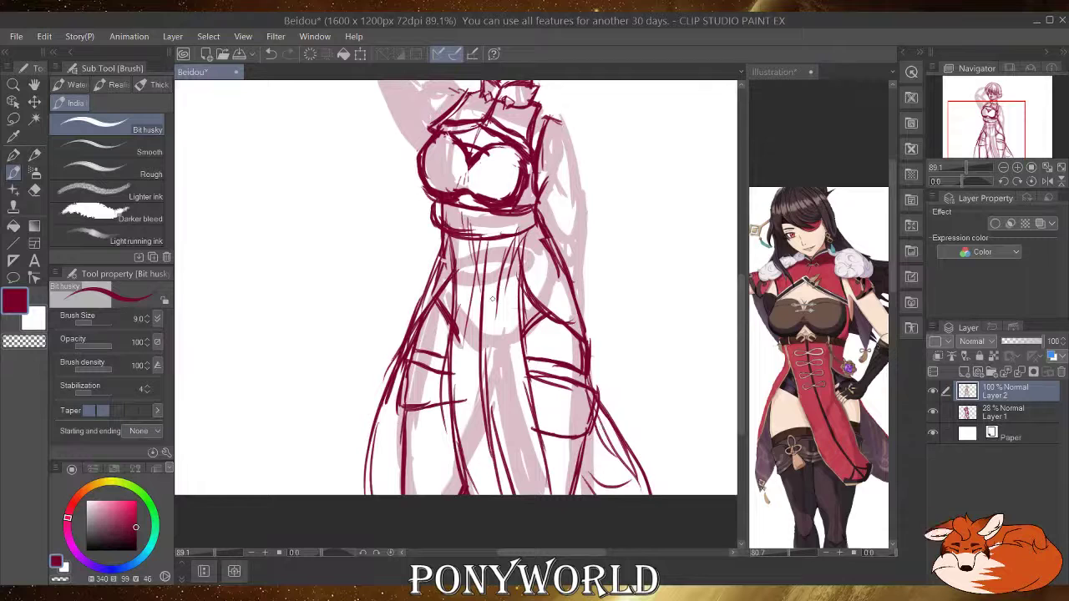
{"action": "left_click_drag", "start_coordinate": [480, 257], "coordinate": [487, 366]}
Lasso the head and torso down to the waistband, scale them to 104% and shift them slightly up into alignment with the waist.
{"action": "scroll", "coordinate": [503, 339], "scroll_direction": "up", "scroll_amount": 3}
{"action": "scroll", "coordinate": [502, 338], "scroll_direction": "down", "scroll_amount": 4}
{"action": "scroll", "coordinate": [503, 338], "scroll_direction": "down", "scroll_amount": 5}
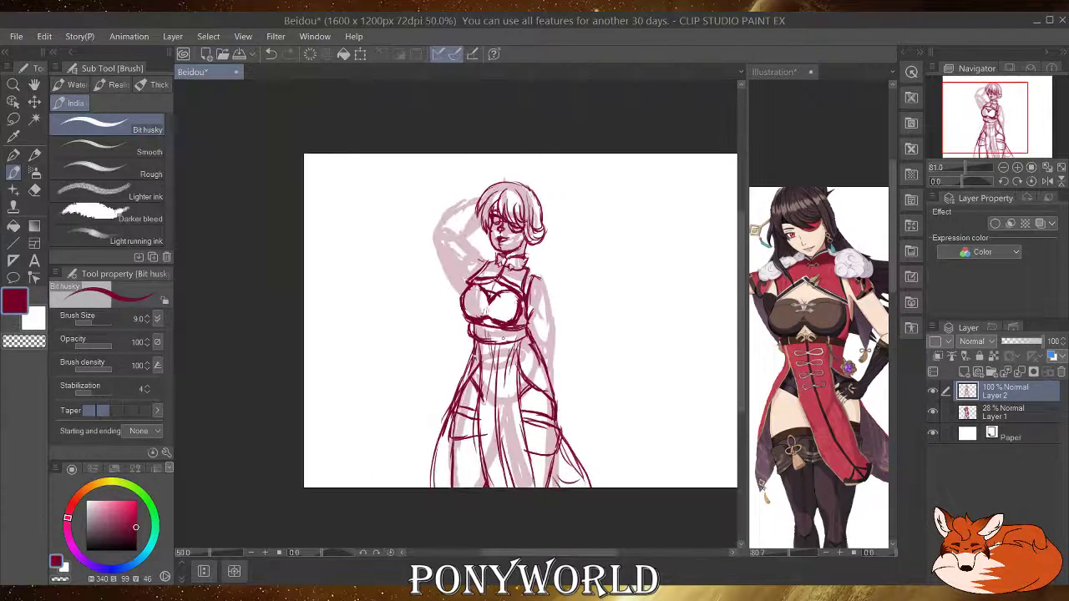
{"action": "scroll", "coordinate": [532, 333], "scroll_direction": "up", "scroll_amount": 2}
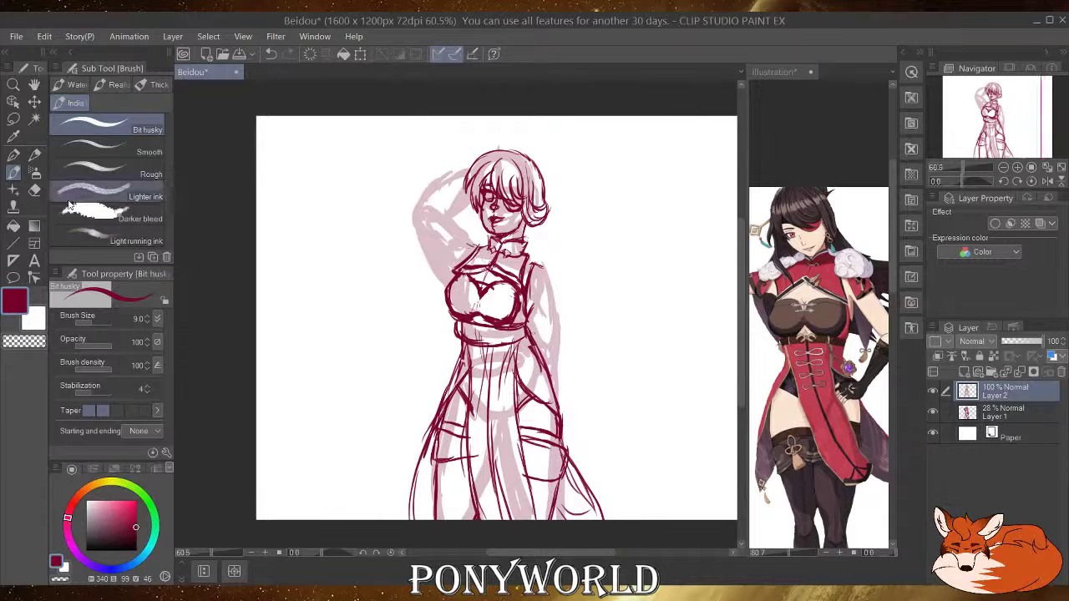
{"action": "left_click", "coordinate": [20, 122]}
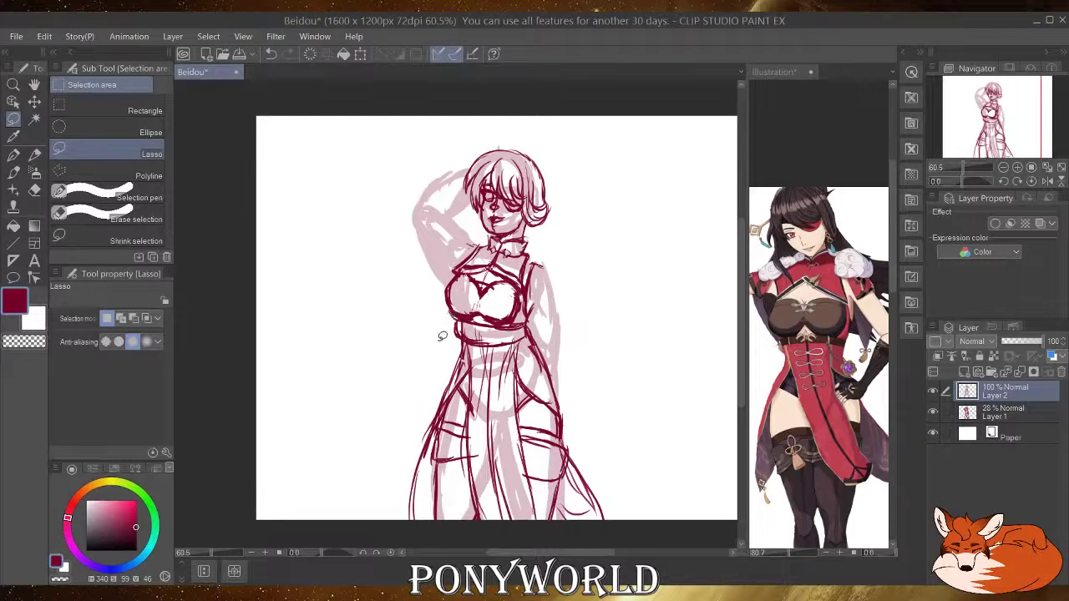
{"action": "mouse_move", "coordinate": [468, 338]}
{"action": "left_mouse_down"}
{"action": "mouse_move", "coordinate": [500, 347]}
{"action": "mouse_move", "coordinate": [553, 332]}
{"action": "mouse_move", "coordinate": [578, 128]}
{"action": "mouse_move", "coordinate": [381, 266]}
{"action": "left_mouse_up"}
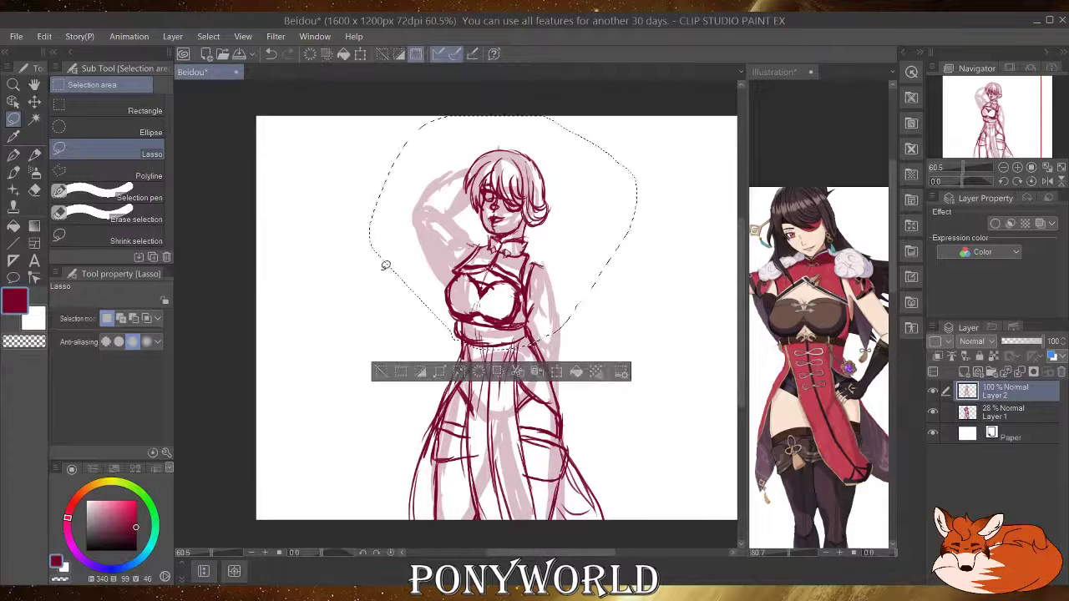
{"action": "key", "text": "ctrl+t"}
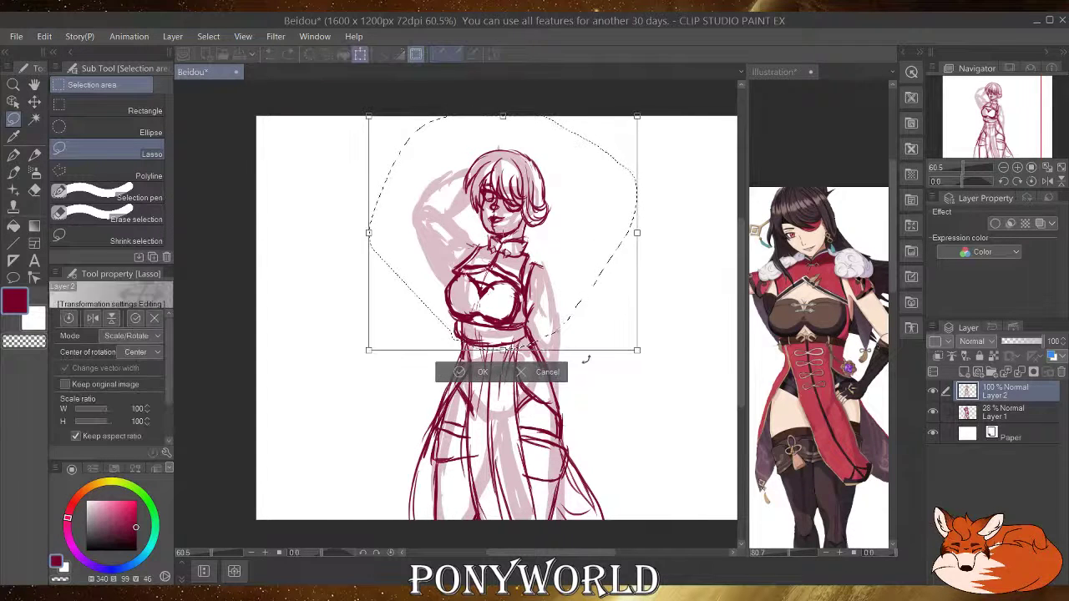
{"action": "left_click_drag", "start_coordinate": [643, 355], "coordinate": [647, 357]}
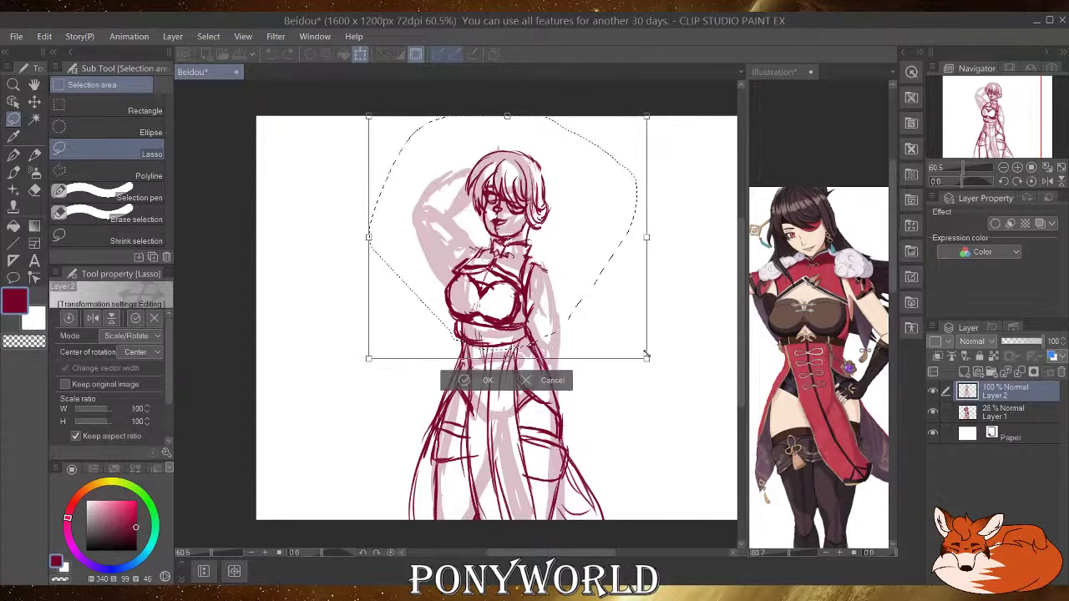
{"action": "left_click_drag", "start_coordinate": [557, 328], "coordinate": [556, 323]}
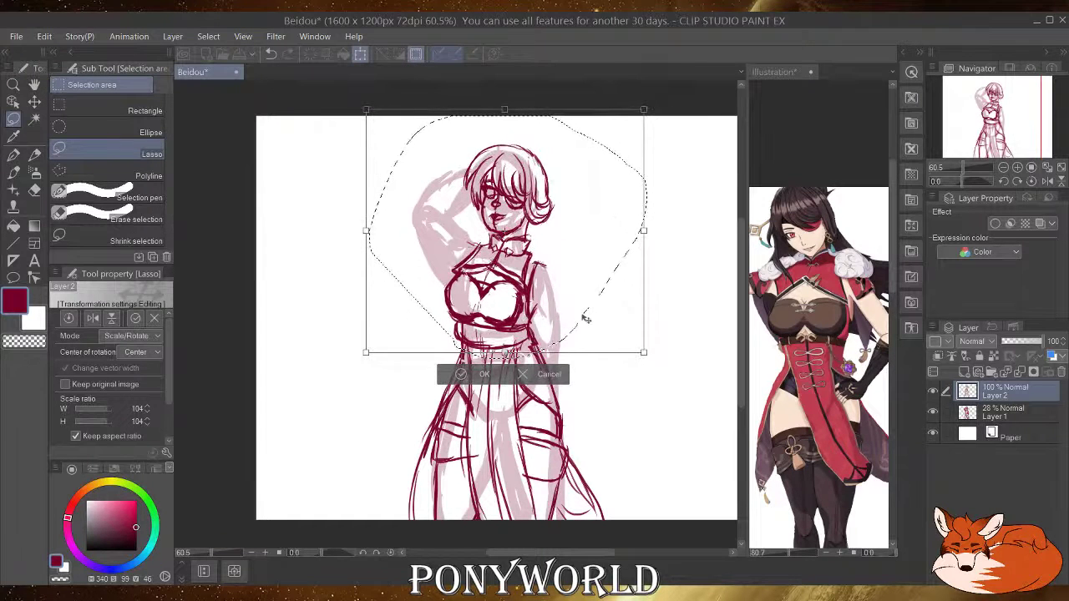
{"action": "left_click", "coordinate": [484, 376]}
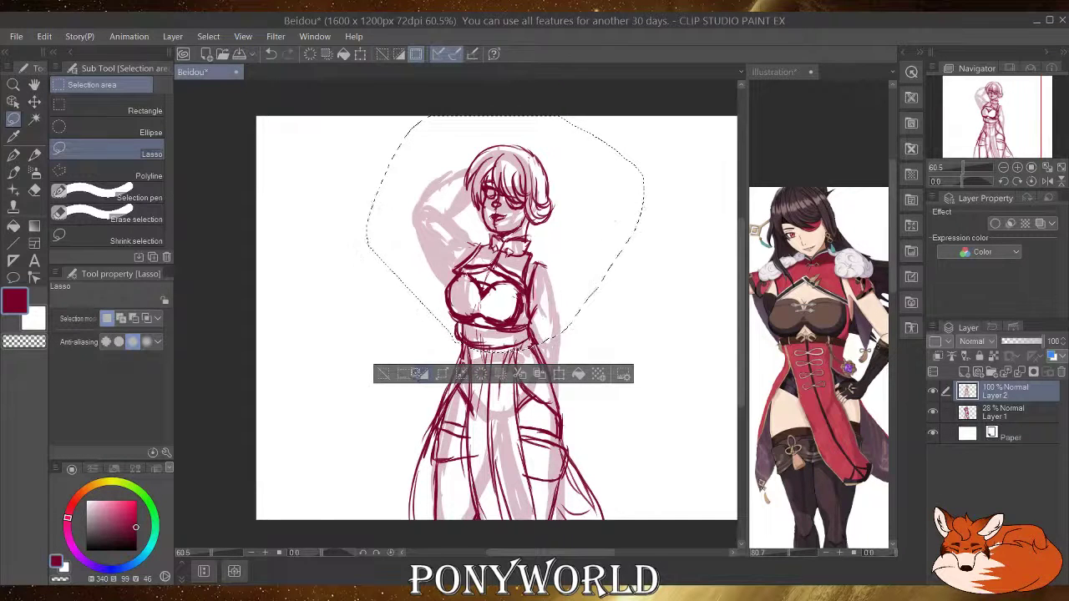
Invert the selection, narrow the lower body to 94% width, align it under the waistband and deselect.
{"action": "left_click", "coordinate": [418, 374]}
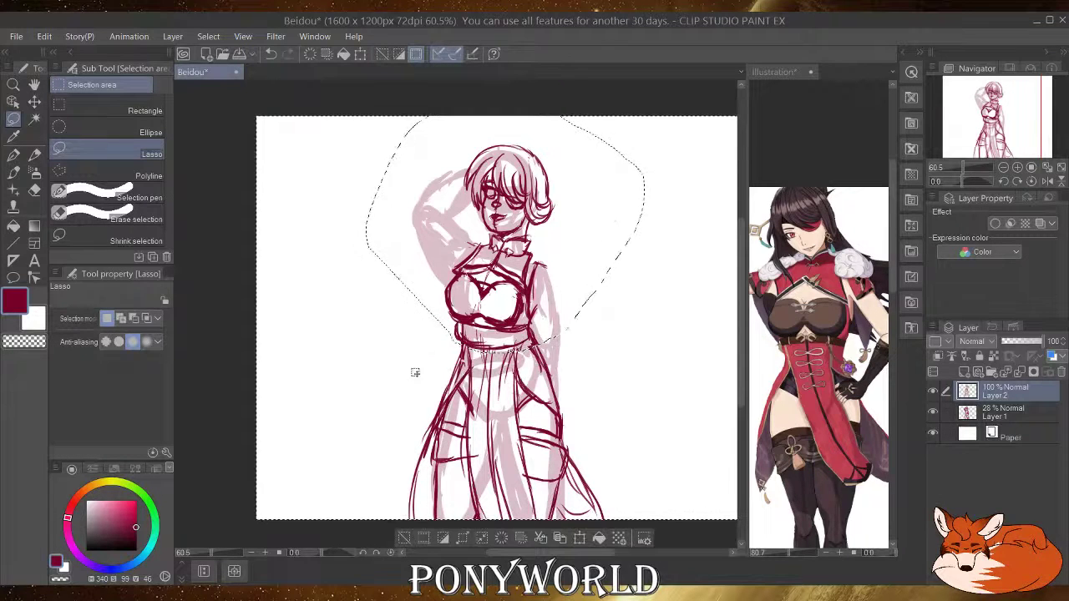
{"action": "left_click", "coordinate": [578, 538]}
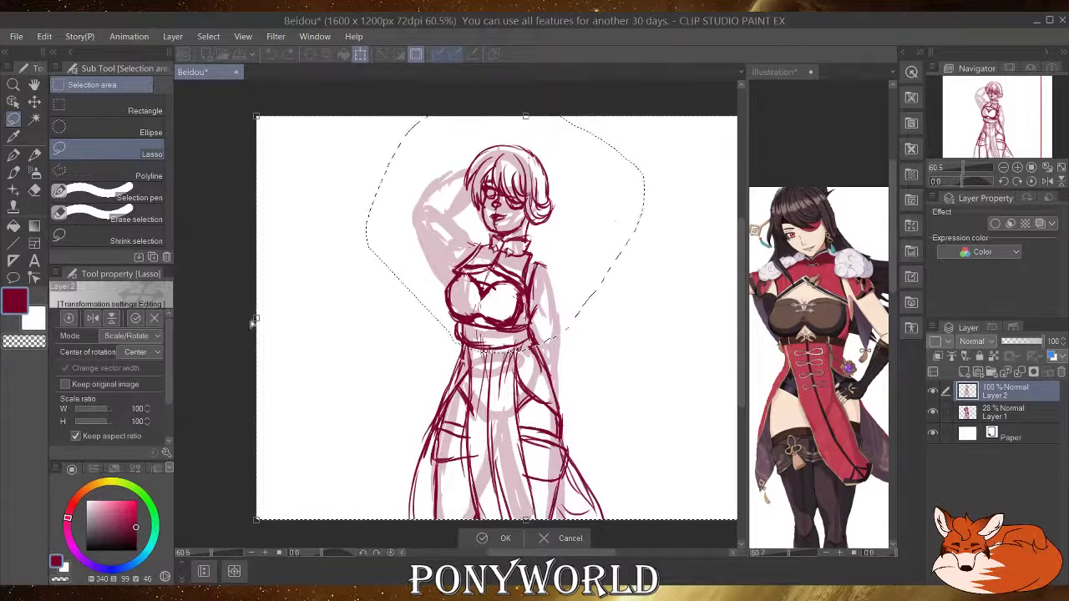
{"action": "left_click_drag", "start_coordinate": [254, 320], "coordinate": [291, 326]}
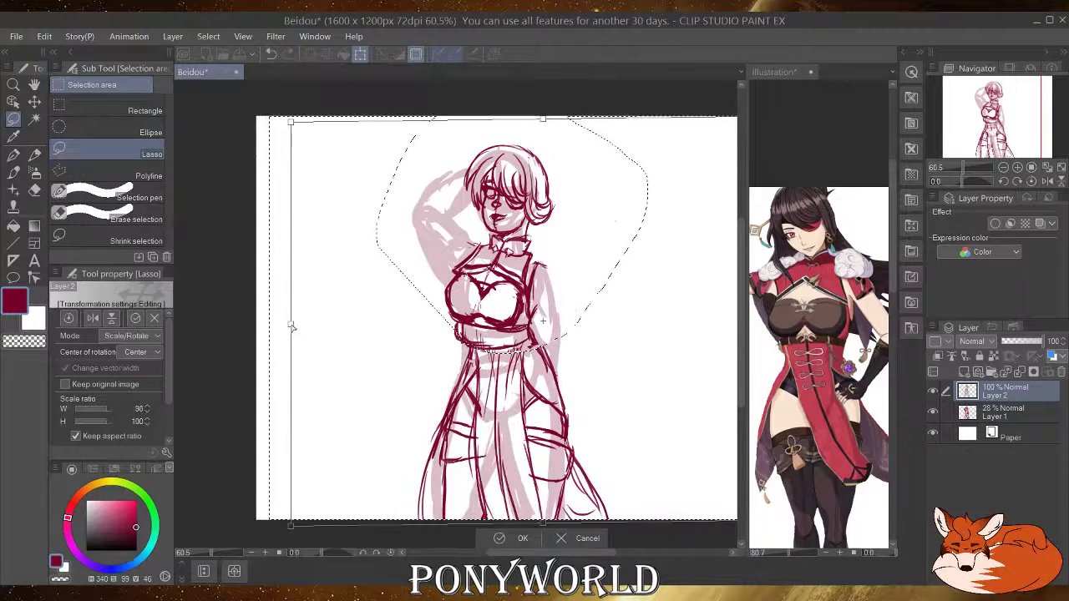
{"action": "mouse_move", "coordinate": [508, 400]}
{"action": "left_mouse_down"}
{"action": "mouse_move", "coordinate": [483, 388]}
{"action": "mouse_move", "coordinate": [514, 396]}
{"action": "left_mouse_up"}
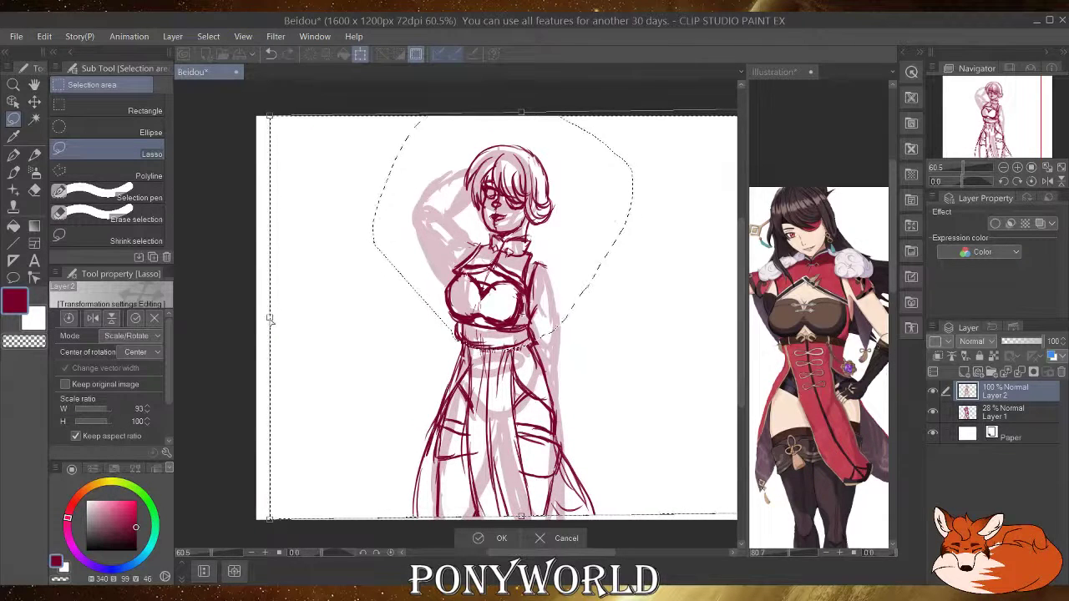
{"action": "left_click_drag", "start_coordinate": [270, 319], "coordinate": [269, 318]}
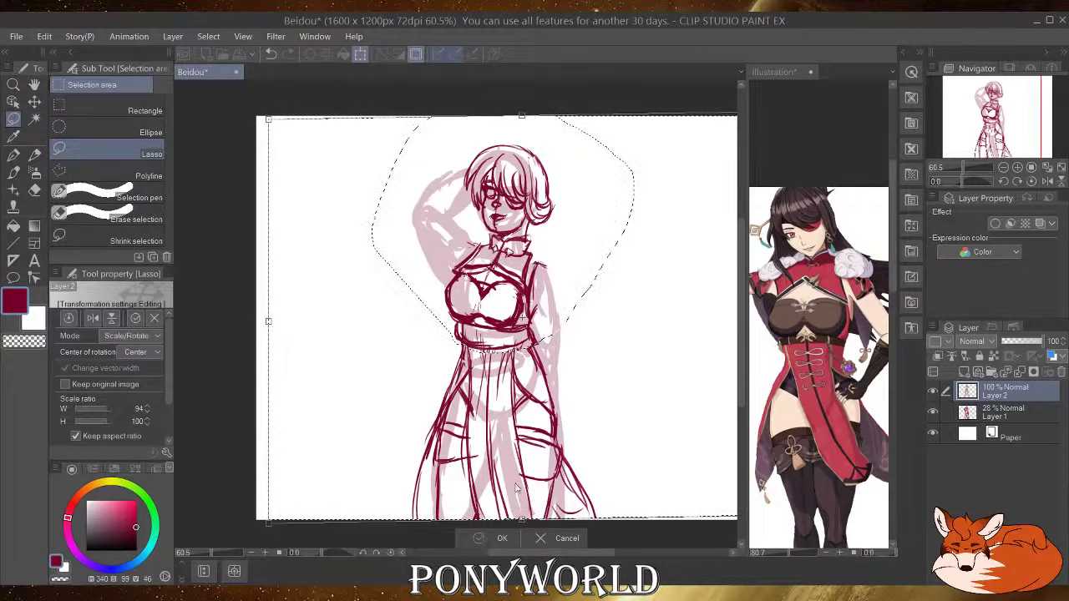
{"action": "key", "text": "Return"}
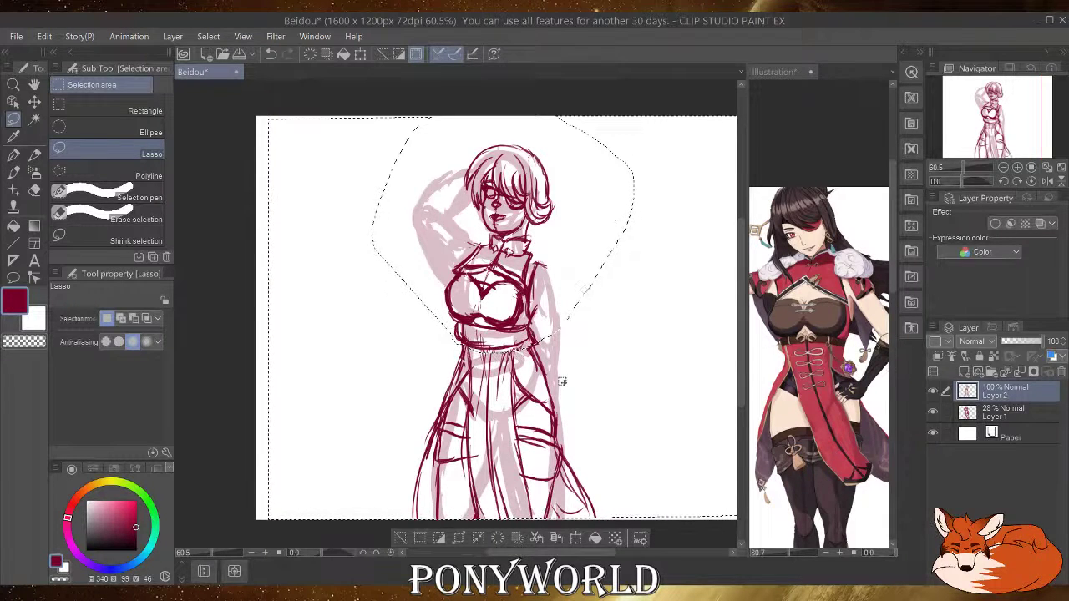
{"action": "key", "text": "ctrl+d"}
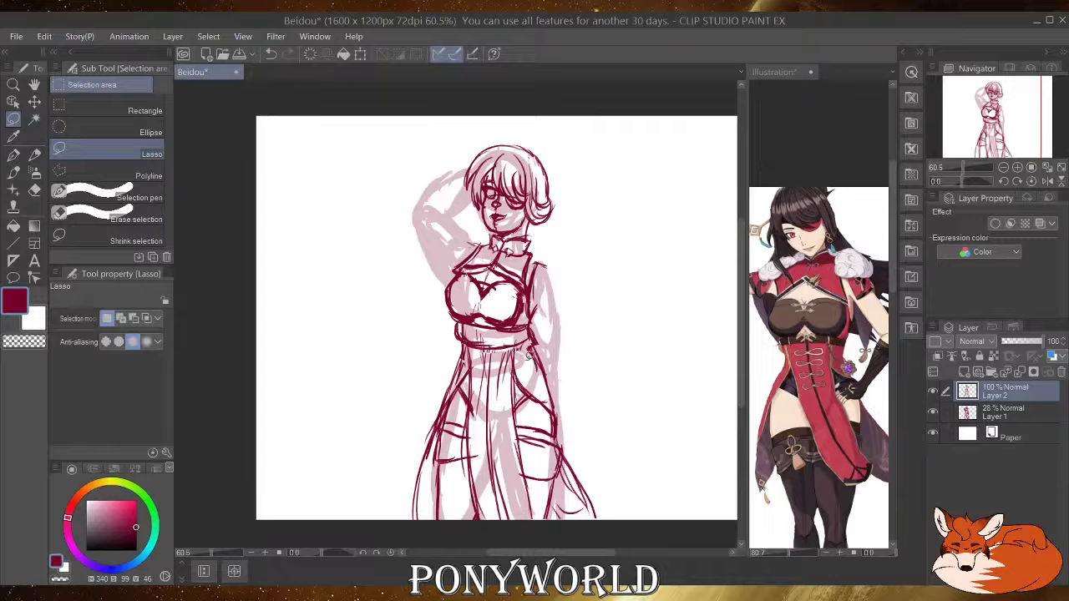
Reconnect the waistband with the skirt by redrawing the right hip edge and adding short strokes along the skirt's top.
{"action": "scroll", "coordinate": [531, 356], "scroll_direction": "down", "scroll_amount": 1}
{"action": "scroll", "coordinate": [531, 355], "scroll_direction": "up", "scroll_amount": 2}
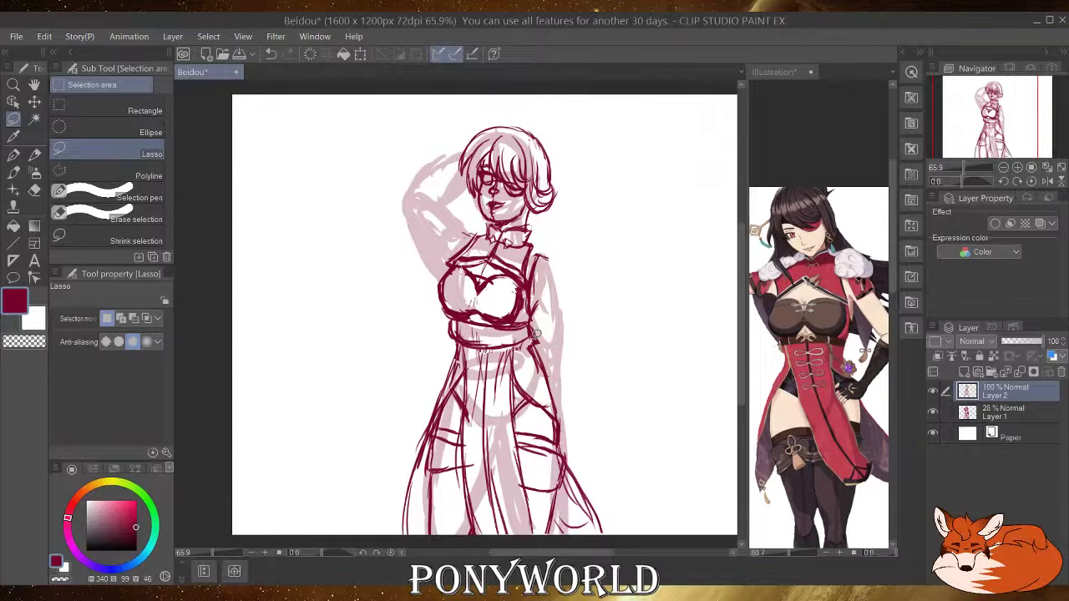
{"action": "scroll", "coordinate": [553, 438], "scroll_direction": "down", "scroll_amount": 2}
{"action": "scroll", "coordinate": [531, 380], "scroll_direction": "up", "scroll_amount": 3}
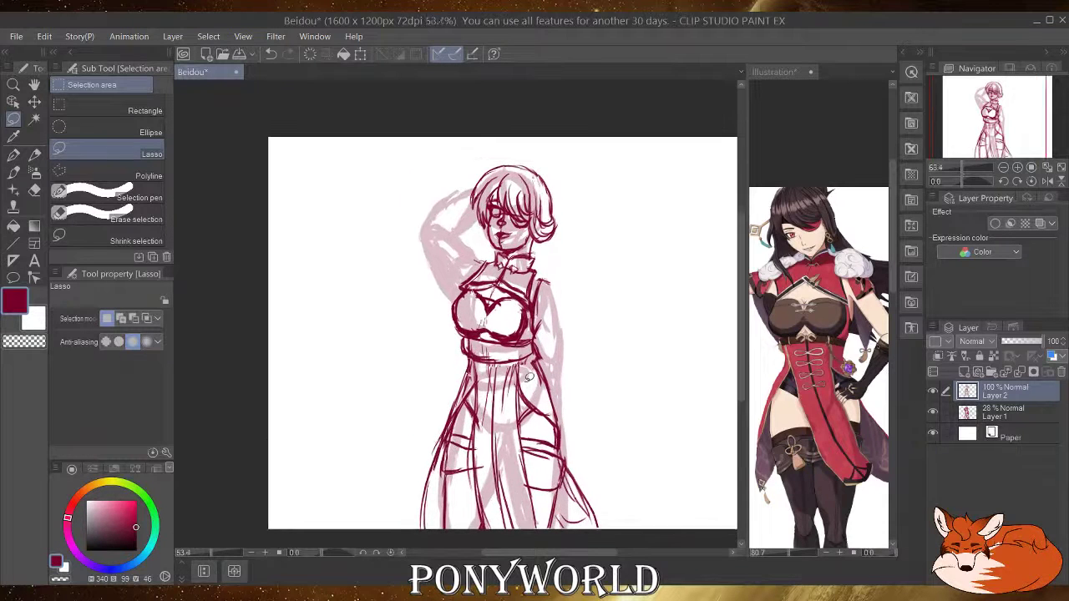
{"action": "scroll", "coordinate": [528, 377], "scroll_direction": "up", "scroll_amount": 5}
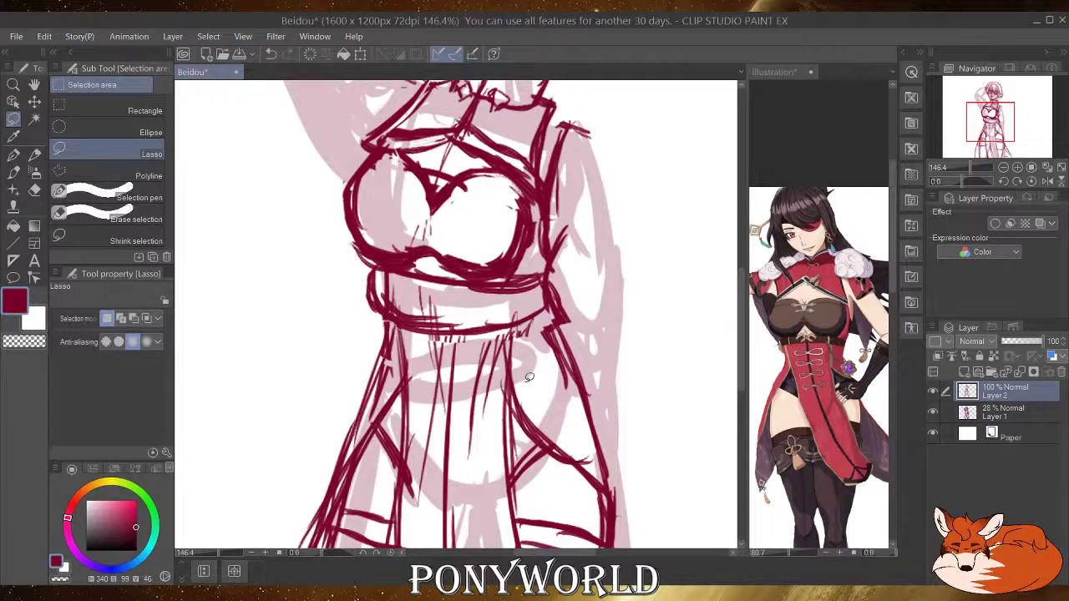
{"action": "left_click_drag", "start_coordinate": [726, 177], "coordinate": [729, 190]}
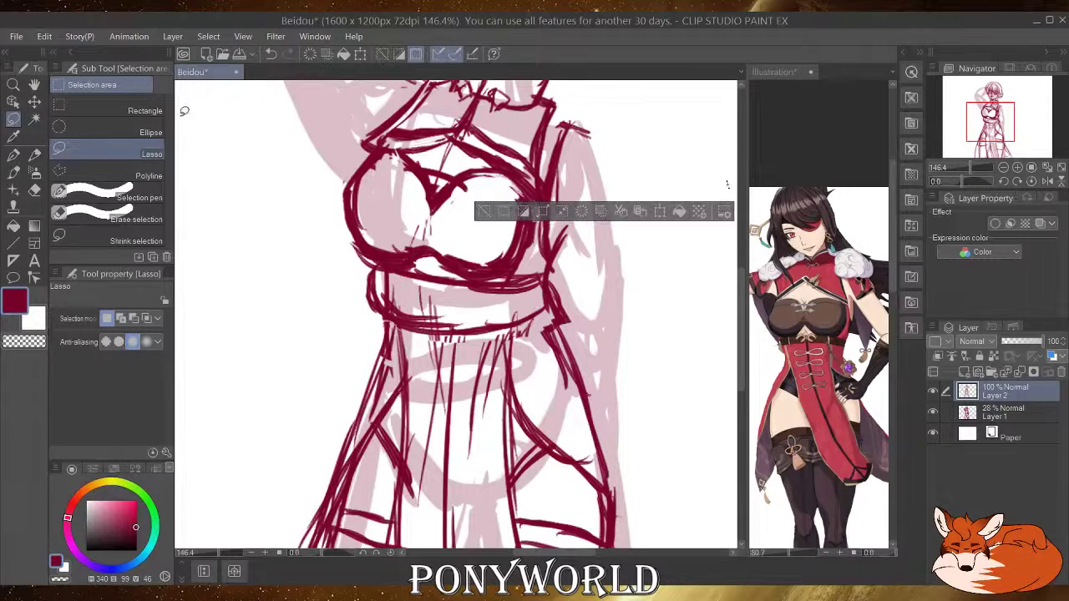
{"action": "left_click", "coordinate": [431, 236]}
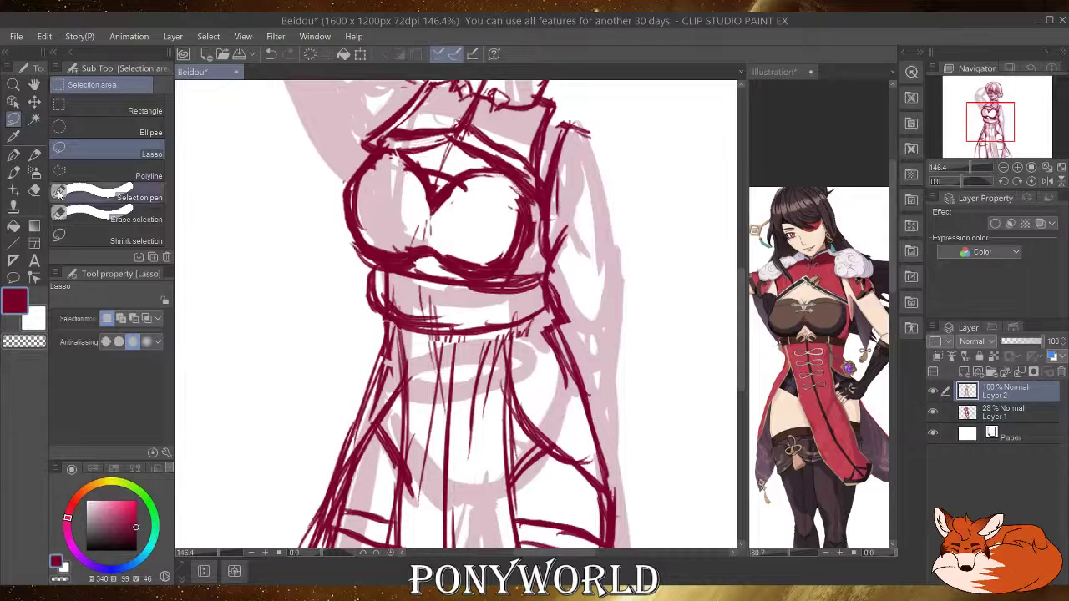
{"action": "left_click", "coordinate": [13, 172]}
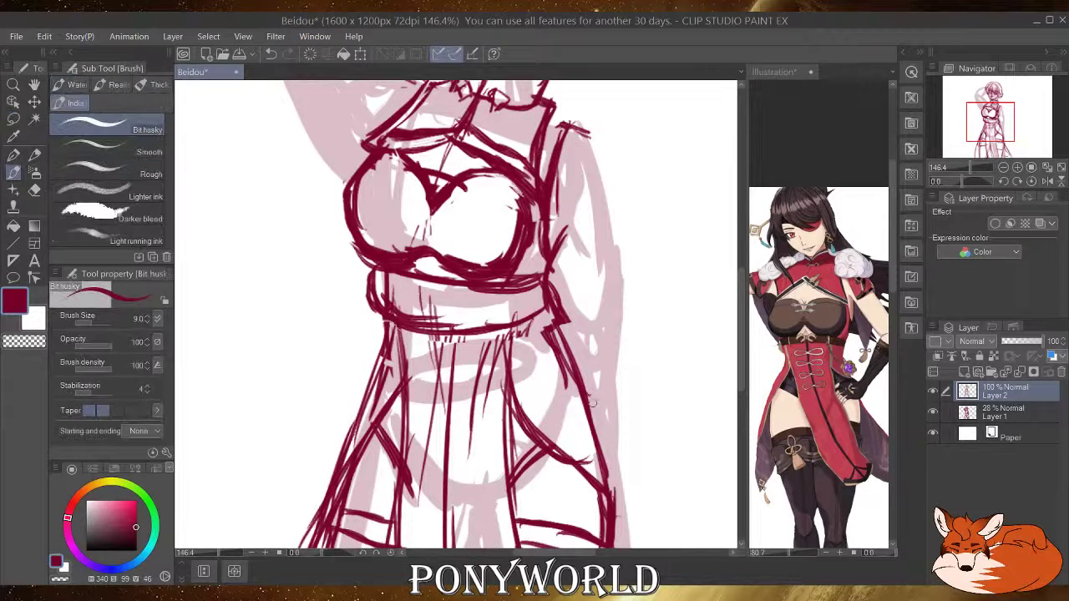
{"action": "left_click_drag", "start_coordinate": [558, 297], "coordinate": [571, 386]}
{"action": "left_click_drag", "start_coordinate": [563, 325], "coordinate": [586, 419]}
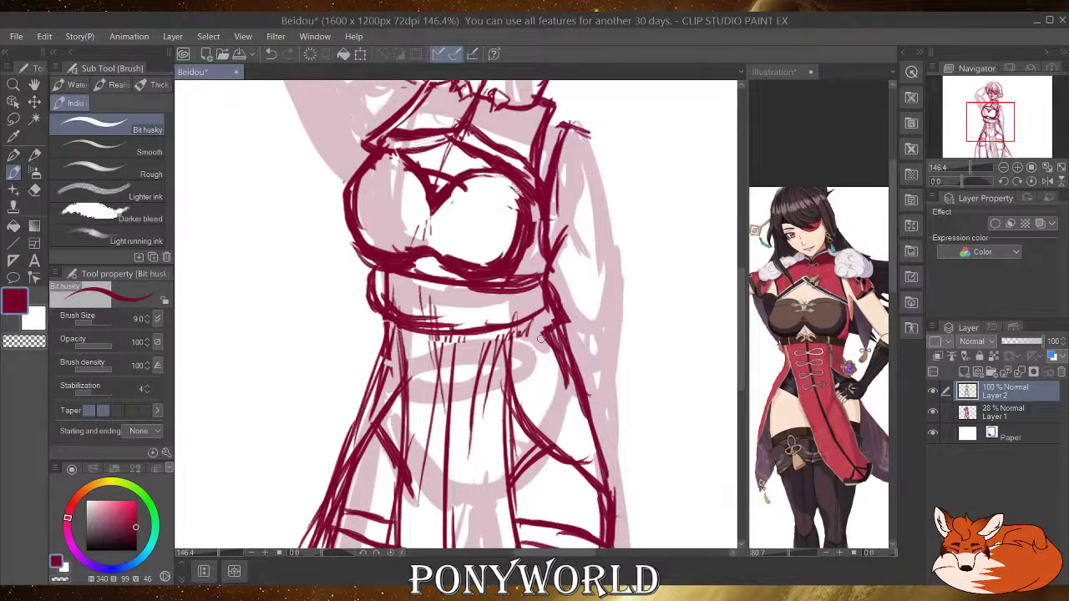
{"action": "left_click_drag", "start_coordinate": [516, 327], "coordinate": [494, 370]}
{"action": "left_click_drag", "start_coordinate": [386, 354], "coordinate": [378, 382]}
Add a new layer and draw a curly, cloud-shaped fur tuft over the right shoulder beside the collar.
{"action": "scroll", "coordinate": [390, 328], "scroll_direction": "down", "scroll_amount": 2}
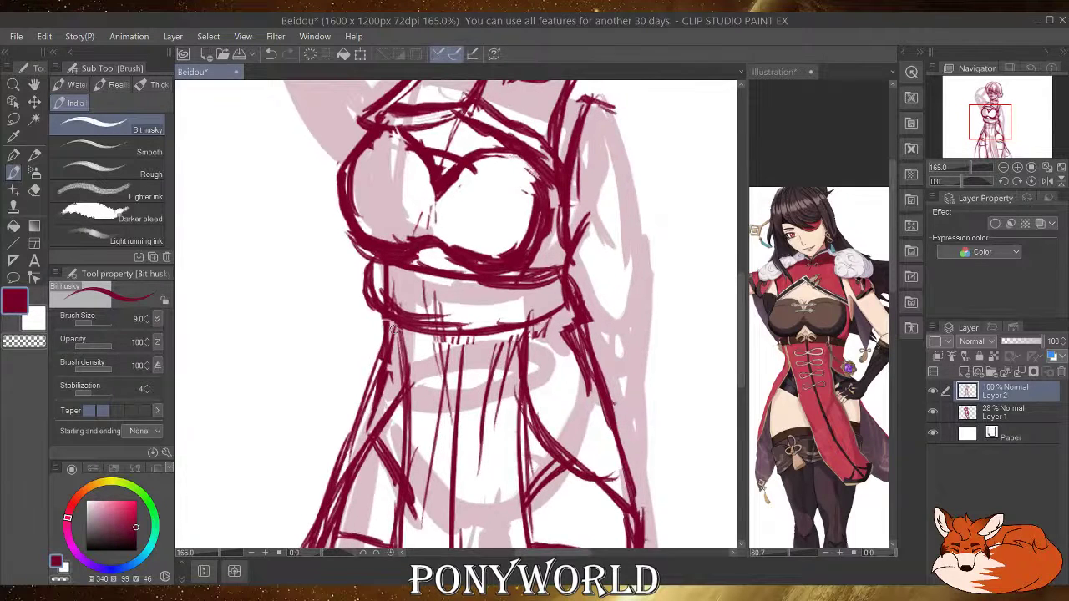
{"action": "scroll", "coordinate": [413, 281], "scroll_direction": "down", "scroll_amount": 3}
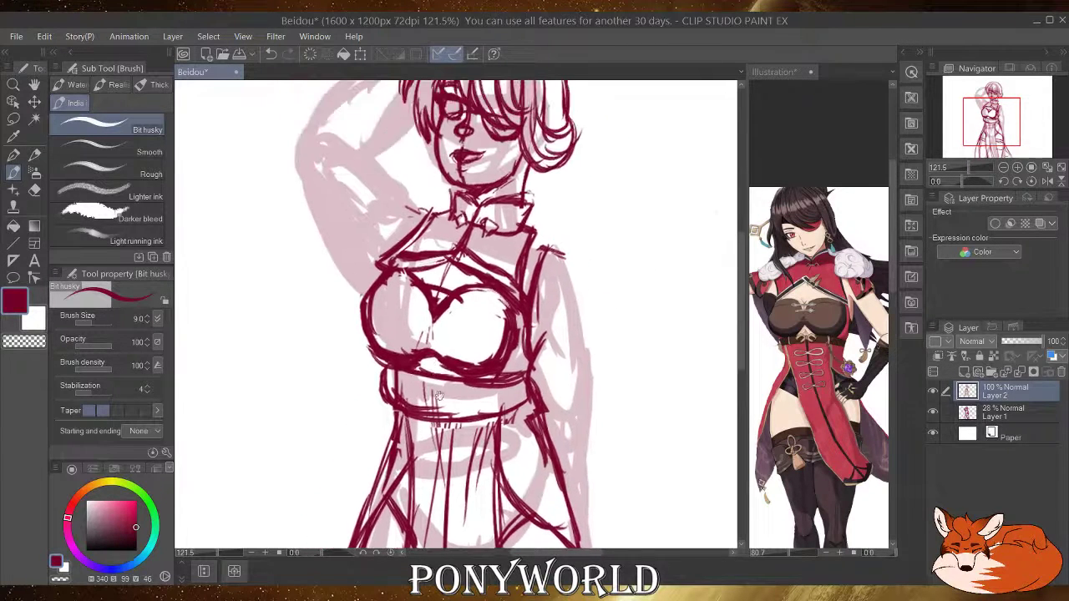
{"action": "scroll", "coordinate": [377, 282], "scroll_direction": "up", "scroll_amount": 3}
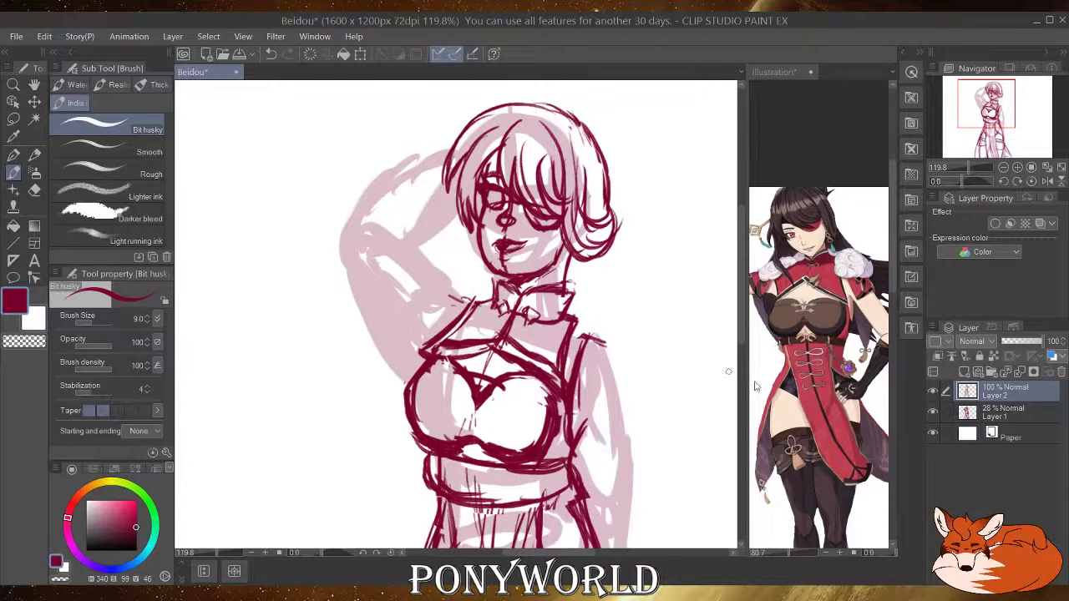
{"action": "left_click", "coordinate": [964, 371]}
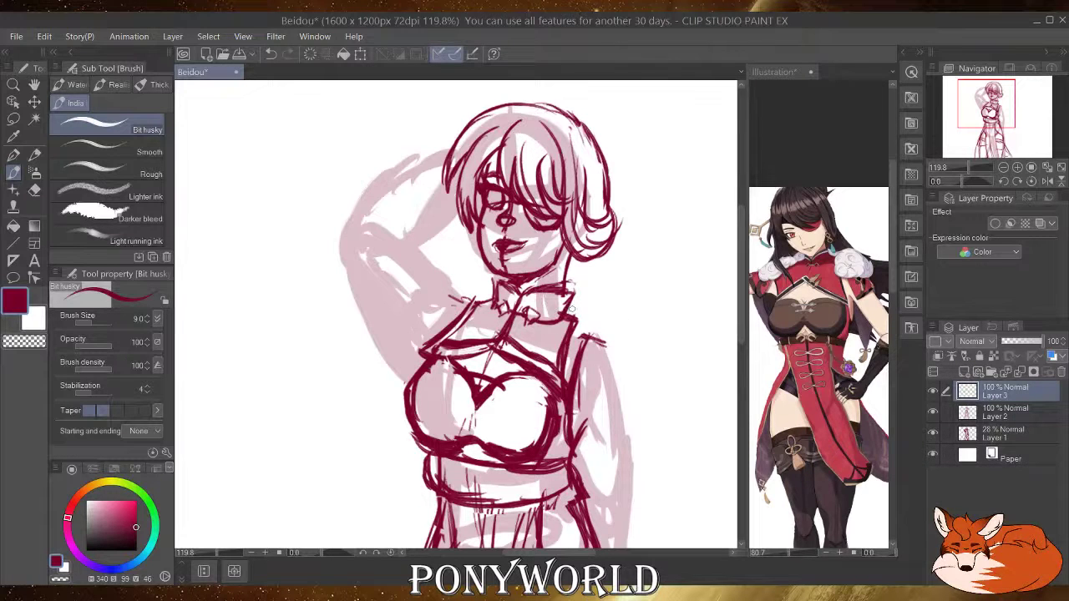
{"action": "left_click_drag", "start_coordinate": [589, 295], "coordinate": [567, 316]}
{"action": "left_click_drag", "start_coordinate": [561, 313], "coordinate": [574, 361]}
{"action": "mouse_move", "coordinate": [576, 359]}
{"action": "left_mouse_down"}
{"action": "mouse_move", "coordinate": [645, 342]}
{"action": "mouse_move", "coordinate": [658, 316]}
{"action": "mouse_move", "coordinate": [623, 307]}
{"action": "mouse_move", "coordinate": [587, 276]}
{"action": "mouse_move", "coordinate": [574, 311]}
{"action": "left_mouse_up"}
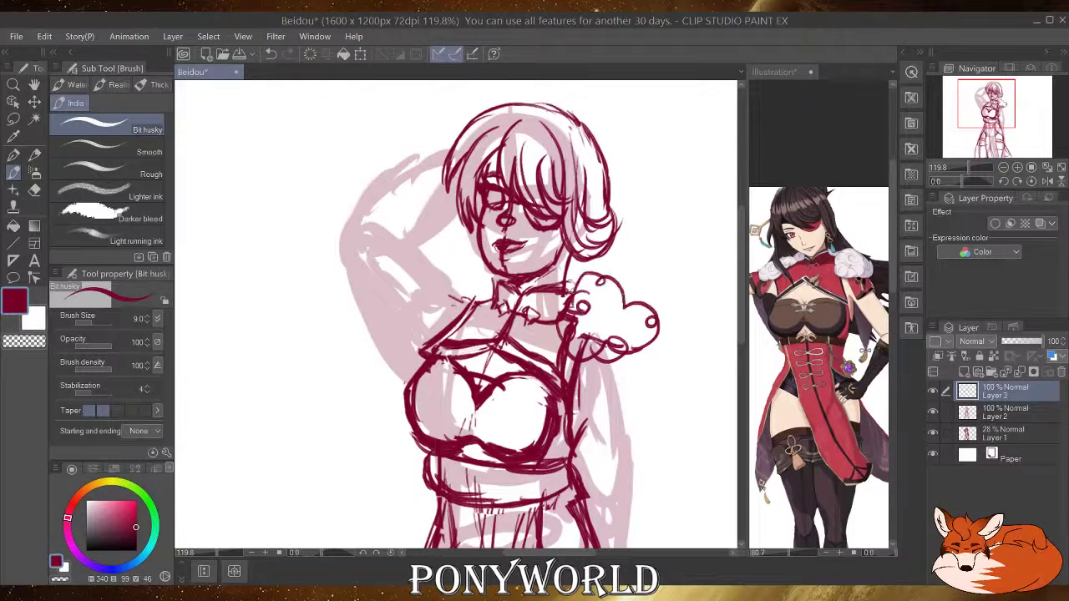
Draw a smaller curly fur tuft over the left shoulder, replacing the first attempt.
{"action": "mouse_move", "coordinate": [488, 269]}
{"action": "left_mouse_down"}
{"action": "mouse_move", "coordinate": [473, 309]}
{"action": "mouse_move", "coordinate": [463, 307]}
{"action": "left_mouse_up"}
{"action": "key", "text": "ctrl+z"}
{"action": "mouse_move", "coordinate": [487, 263]}
{"action": "left_mouse_down"}
{"action": "mouse_move", "coordinate": [474, 266]}
{"action": "mouse_move", "coordinate": [473, 286]}
{"action": "mouse_move", "coordinate": [448, 266]}
{"action": "mouse_move", "coordinate": [434, 289]}
{"action": "mouse_move", "coordinate": [430, 273]}
{"action": "mouse_move", "coordinate": [478, 317]}
{"action": "mouse_move", "coordinate": [491, 303]}
{"action": "left_mouse_up"}
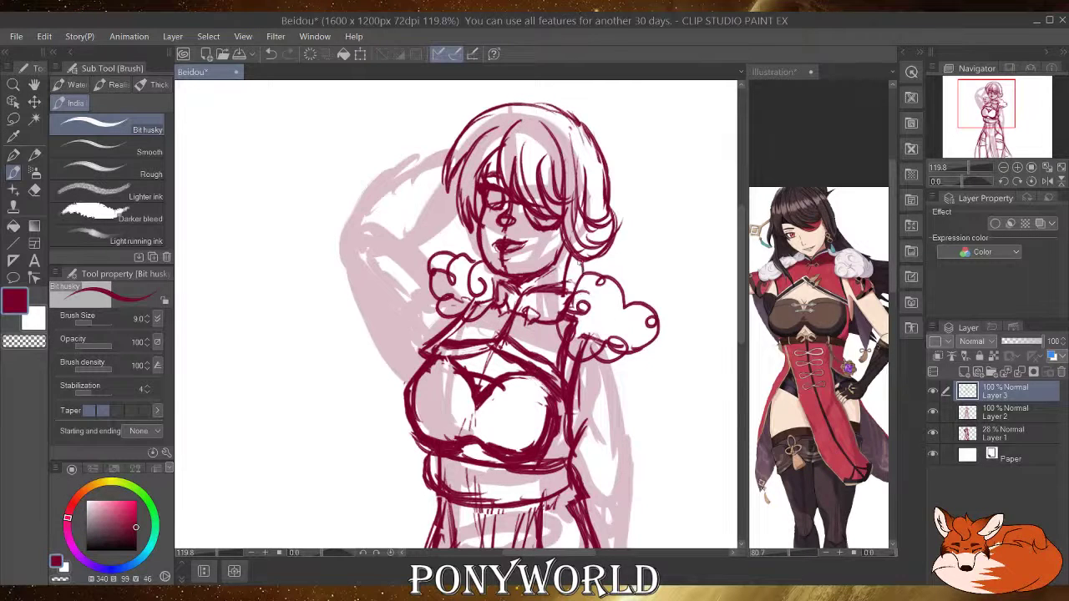
Examine the sleeves and shoulder trim in the reference images, including an enlarged view of the front-facing figure on purple.
{"action": "left_click", "coordinate": [755, 306]}
{"action": "left_click_drag", "start_coordinate": [755, 306], "coordinate": [665, 252]}
{"action": "left_click_drag", "start_coordinate": [808, 415], "coordinate": [723, 425]}
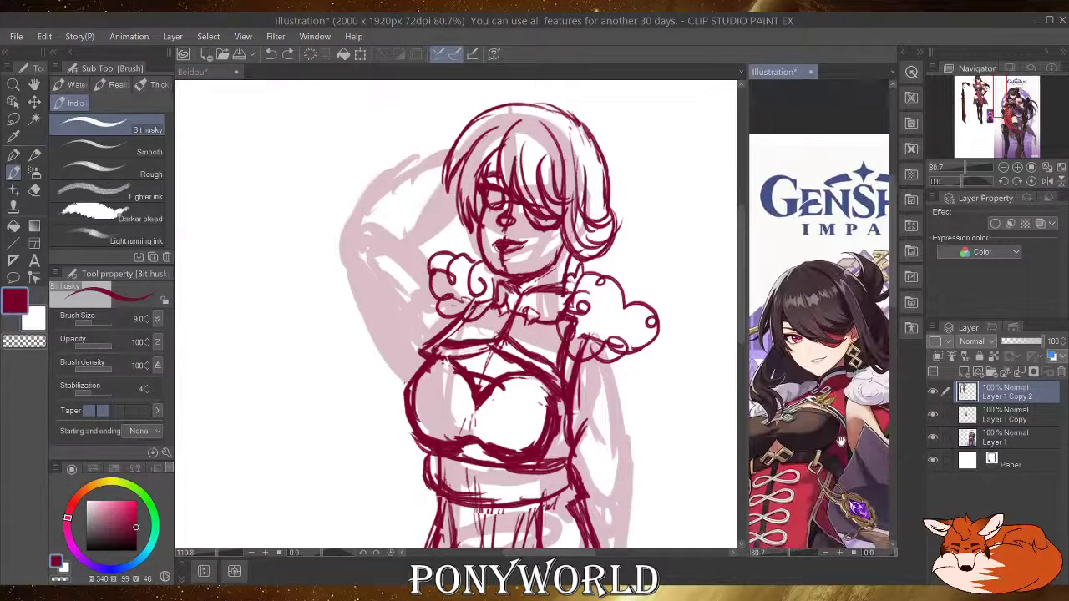
{"action": "left_click_drag", "start_coordinate": [841, 440], "coordinate": [884, 311]}
{"action": "left_click_drag", "start_coordinate": [761, 467], "coordinate": [926, 321]}
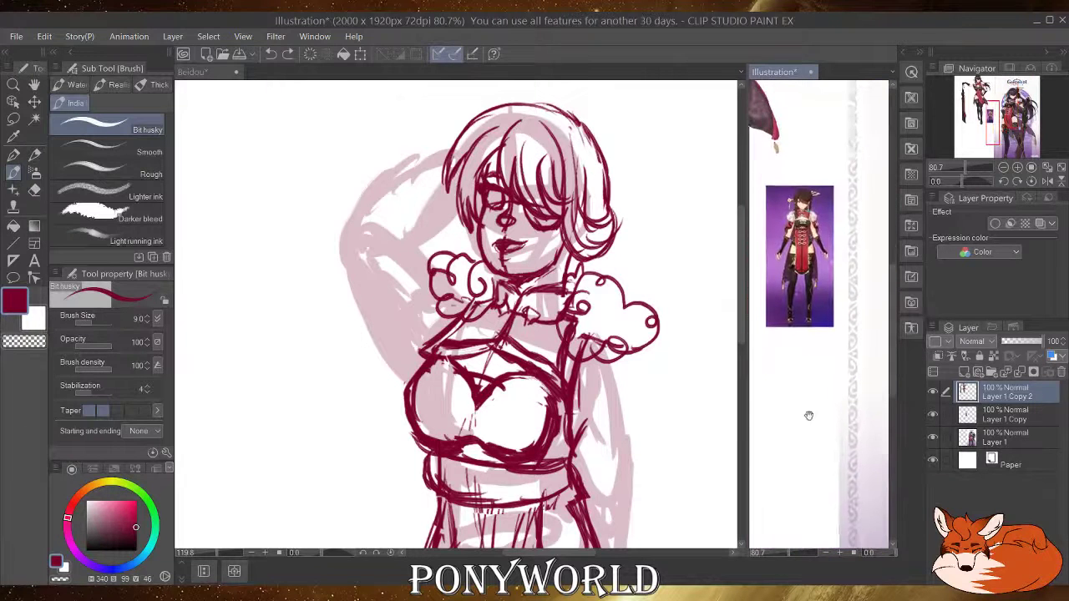
{"action": "left_click_drag", "start_coordinate": [808, 416], "coordinate": [817, 478]}
{"action": "scroll", "coordinate": [822, 271], "scroll_direction": "down", "scroll_amount": 3}
{"action": "scroll", "coordinate": [823, 271], "scroll_direction": "up", "scroll_amount": 4}
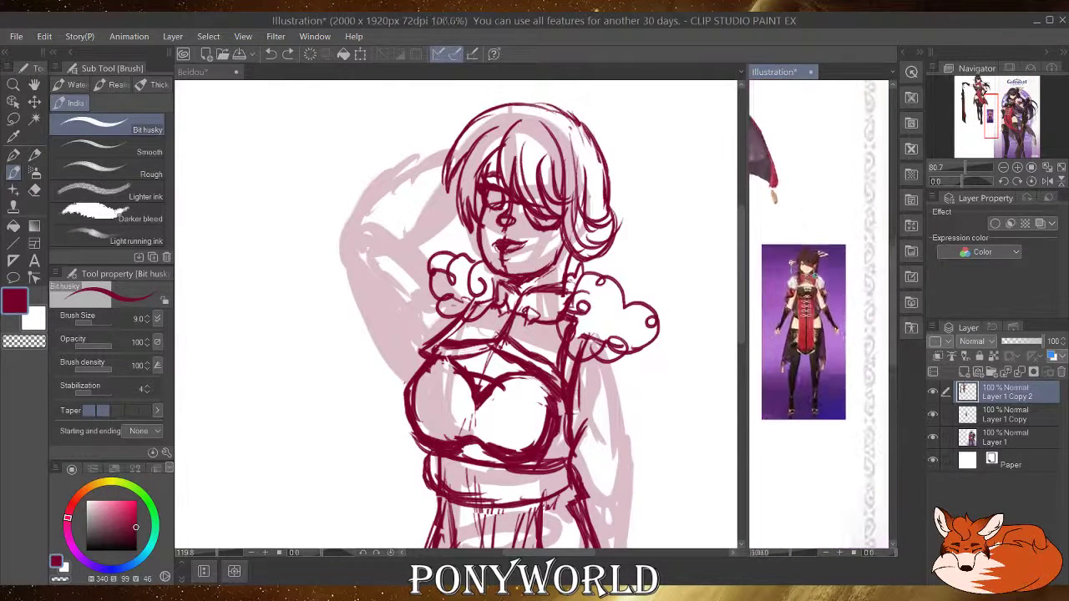
{"action": "scroll", "coordinate": [803, 375], "scroll_direction": "up", "scroll_amount": 5}
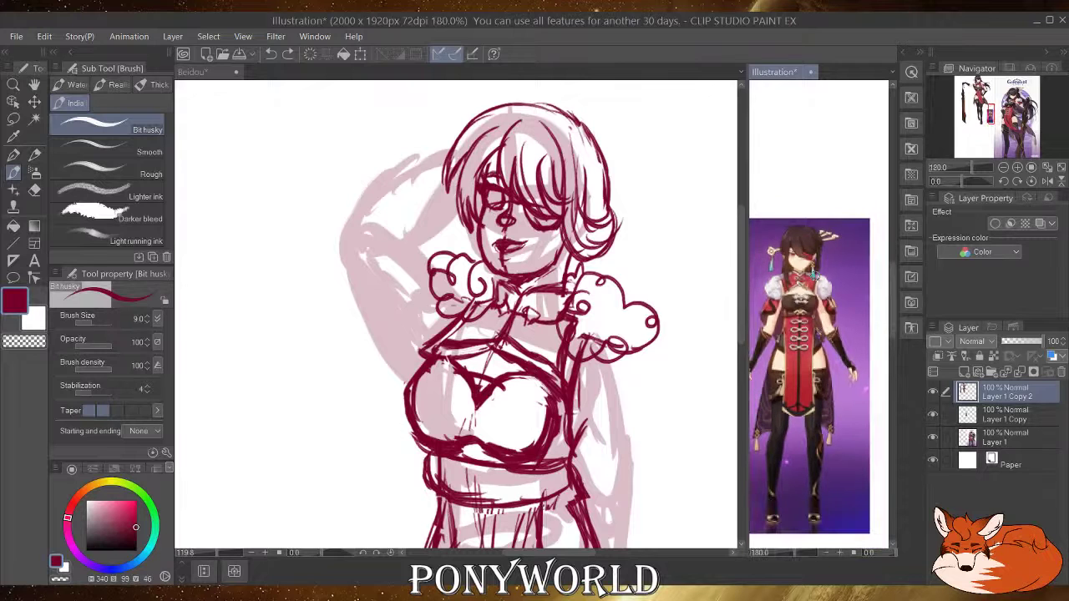
{"action": "scroll", "coordinate": [808, 375], "scroll_direction": "down", "scroll_amount": 8}
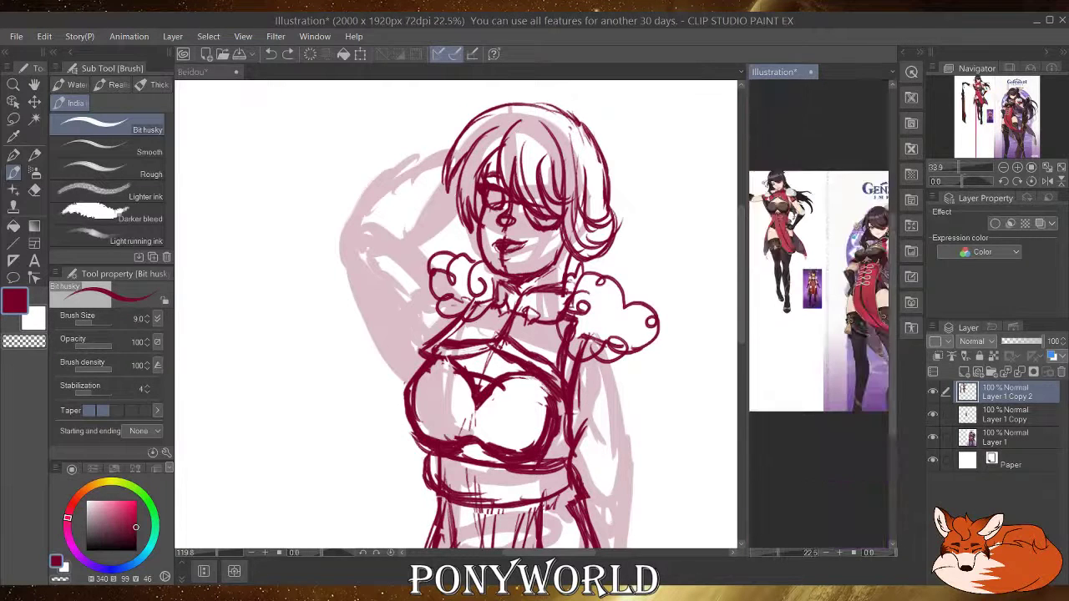
{"action": "scroll", "coordinate": [818, 351], "scroll_direction": "up", "scroll_amount": 3}
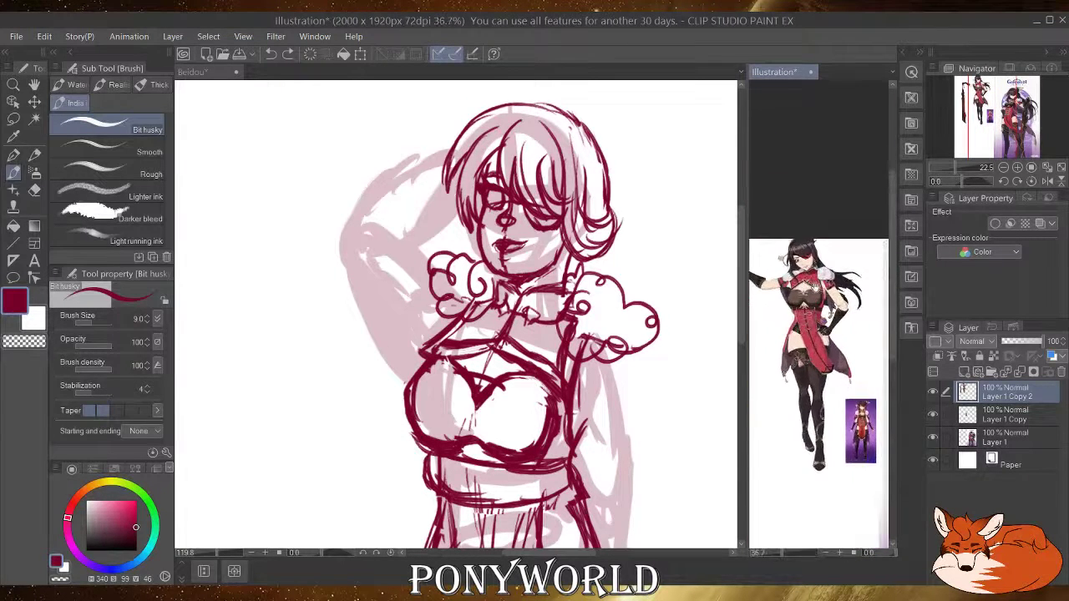
{"action": "scroll", "coordinate": [814, 286], "scroll_direction": "up", "scroll_amount": 3}
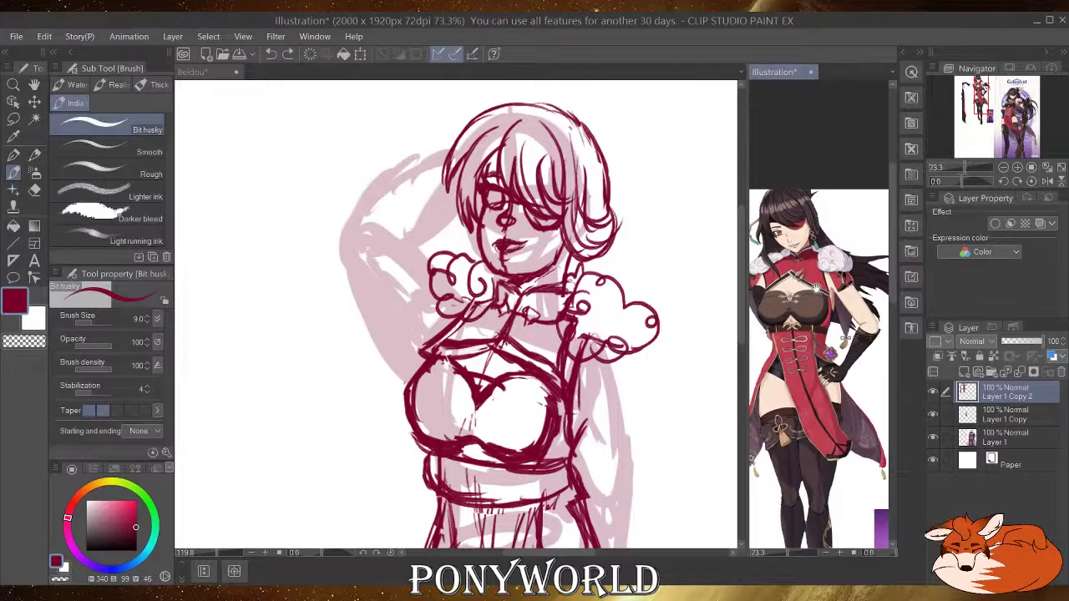
{"action": "scroll", "coordinate": [835, 334], "scroll_direction": "down", "scroll_amount": 3}
{"action": "scroll", "coordinate": [855, 385], "scroll_direction": "up", "scroll_amount": 5}
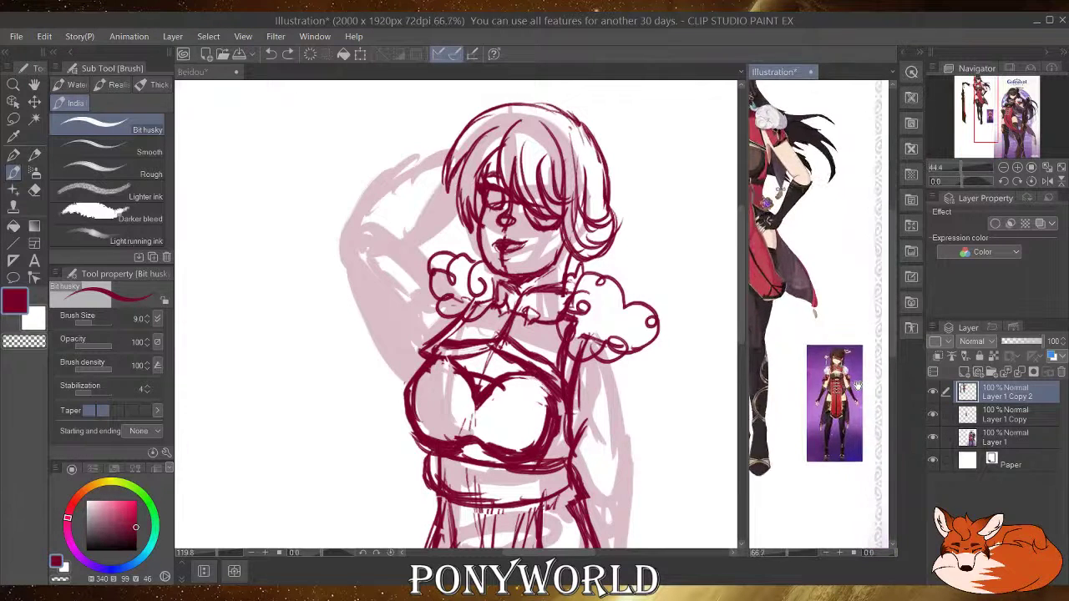
{"action": "scroll", "coordinate": [833, 380], "scroll_direction": "up", "scroll_amount": 2}
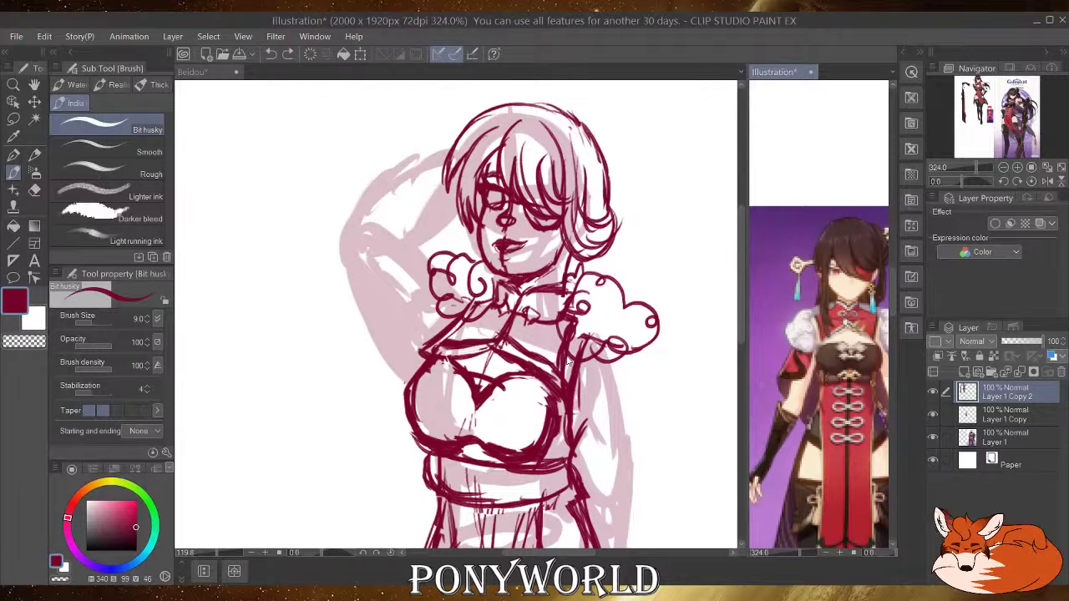
Draw a wide, flared sleeve hanging from the right shoulder's fur tuft, with a slanted inner opening and a pointed lower end.
{"action": "left_click", "coordinate": [583, 375]}
{"action": "mouse_move", "coordinate": [585, 356]}
{"action": "left_mouse_down"}
{"action": "mouse_move", "coordinate": [580, 445]}
{"action": "mouse_move", "coordinate": [633, 484]}
{"action": "left_mouse_up"}
{"action": "left_click_drag", "start_coordinate": [583, 434], "coordinate": [643, 506]}
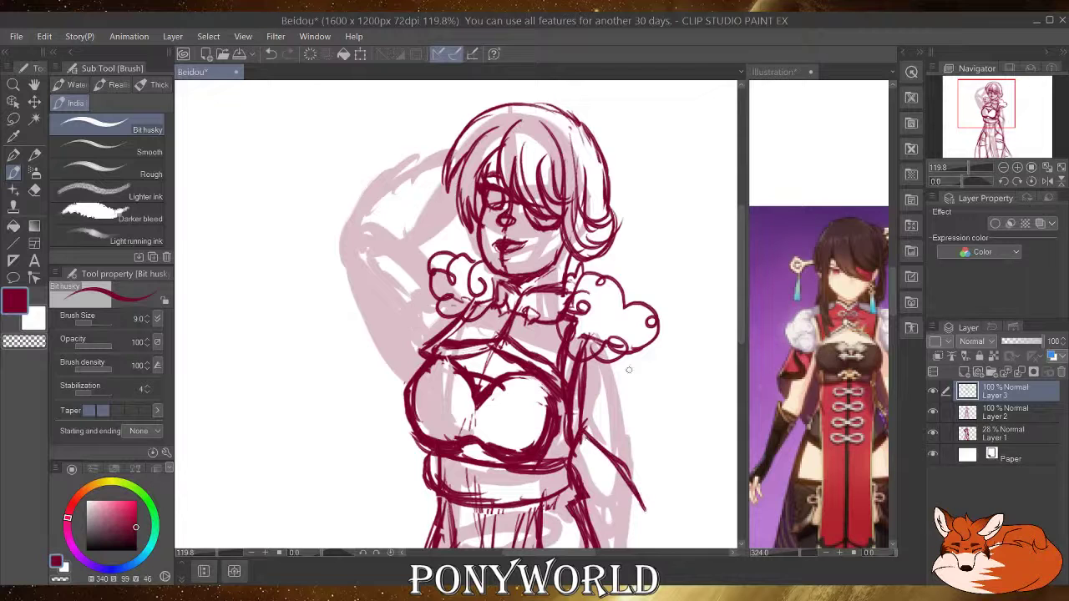
{"action": "left_click_drag", "start_coordinate": [625, 359], "coordinate": [651, 489]}
{"action": "left_click_drag", "start_coordinate": [638, 451], "coordinate": [639, 547]}
{"action": "left_click_drag", "start_coordinate": [646, 507], "coordinate": [631, 548]}
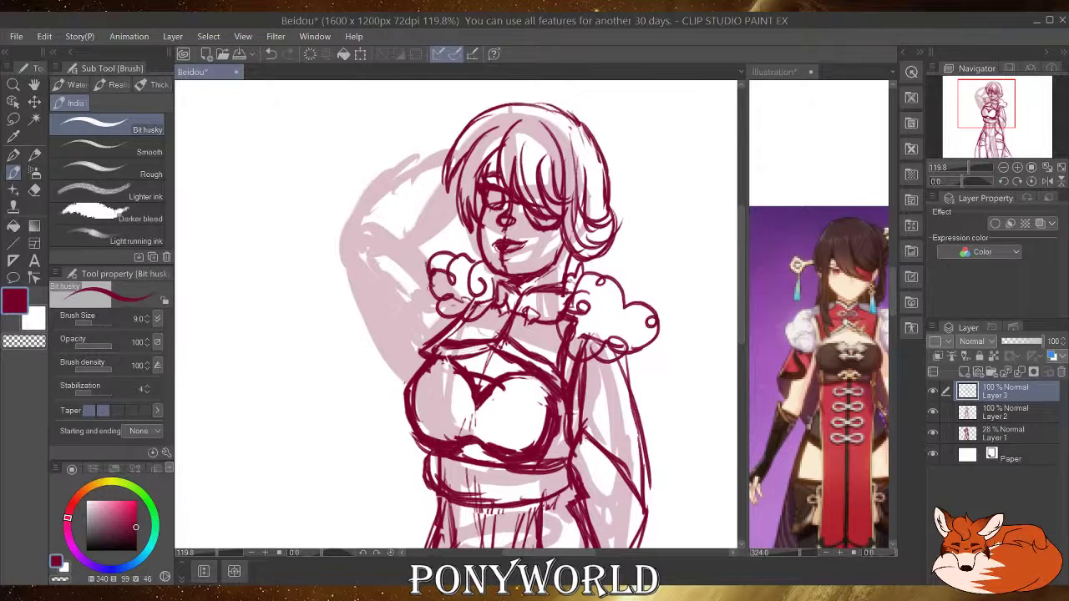
Outline the raised arm's elbow and upper arm down to the chest, and mark the inner elbow beside the left fur tuft.
{"action": "mouse_move", "coordinate": [429, 288]}
{"action": "left_mouse_down"}
{"action": "mouse_move", "coordinate": [421, 252]}
{"action": "mouse_move", "coordinate": [436, 244]}
{"action": "left_mouse_up"}
{"action": "left_click_drag", "start_coordinate": [371, 331], "coordinate": [378, 390]}
{"action": "key", "text": "ctrl+z"}
{"action": "left_click_drag", "start_coordinate": [415, 246], "coordinate": [422, 263]}
{"action": "mouse_move", "coordinate": [345, 222]}
{"action": "left_mouse_down"}
{"action": "mouse_move", "coordinate": [339, 244]}
{"action": "mouse_move", "coordinate": [386, 334]}
{"action": "mouse_move", "coordinate": [405, 343]}
{"action": "mouse_move", "coordinate": [414, 380]}
{"action": "mouse_move", "coordinate": [424, 356]}
{"action": "left_mouse_up"}
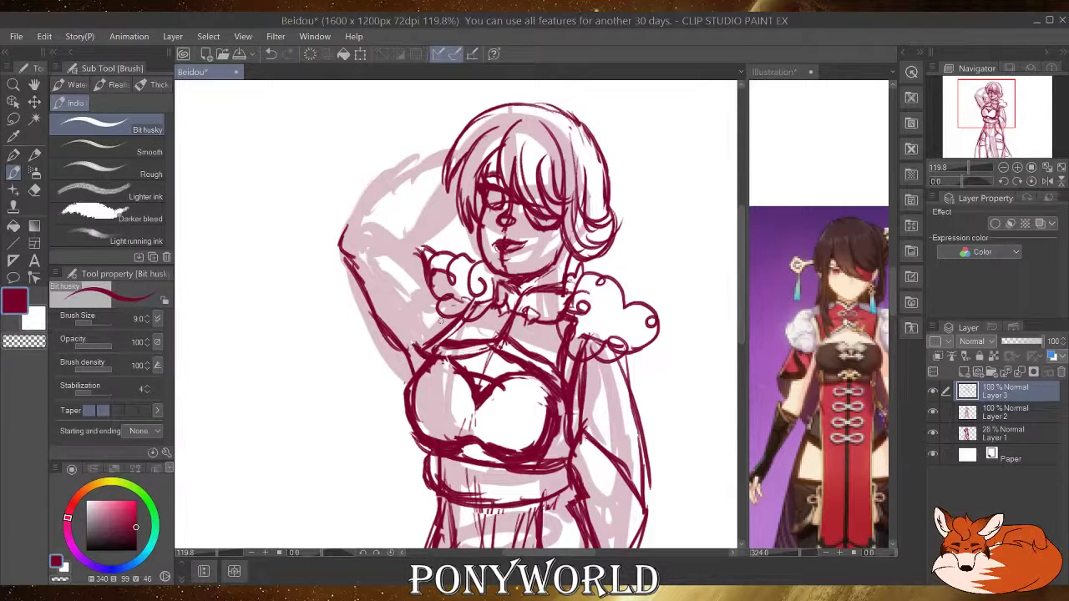
Darken the raised arm's inner elbow and draw a curved drape of sleeve cloth from the upper arm down to the waist.
{"action": "mouse_move", "coordinate": [408, 248]}
{"action": "left_mouse_down"}
{"action": "mouse_move", "coordinate": [424, 297]}
{"action": "mouse_move", "coordinate": [405, 364]}
{"action": "mouse_move", "coordinate": [400, 373]}
{"action": "mouse_move", "coordinate": [381, 343]}
{"action": "mouse_move", "coordinate": [373, 297]}
{"action": "mouse_move", "coordinate": [368, 355]}
{"action": "left_mouse_up"}
{"action": "mouse_move", "coordinate": [372, 311]}
{"action": "left_mouse_down"}
{"action": "mouse_move", "coordinate": [343, 400]}
{"action": "mouse_move", "coordinate": [345, 451]}
{"action": "left_mouse_up"}
{"action": "left_click_drag", "start_coordinate": [357, 381], "coordinate": [345, 455]}
{"action": "left_click_drag", "start_coordinate": [344, 415], "coordinate": [339, 433]}
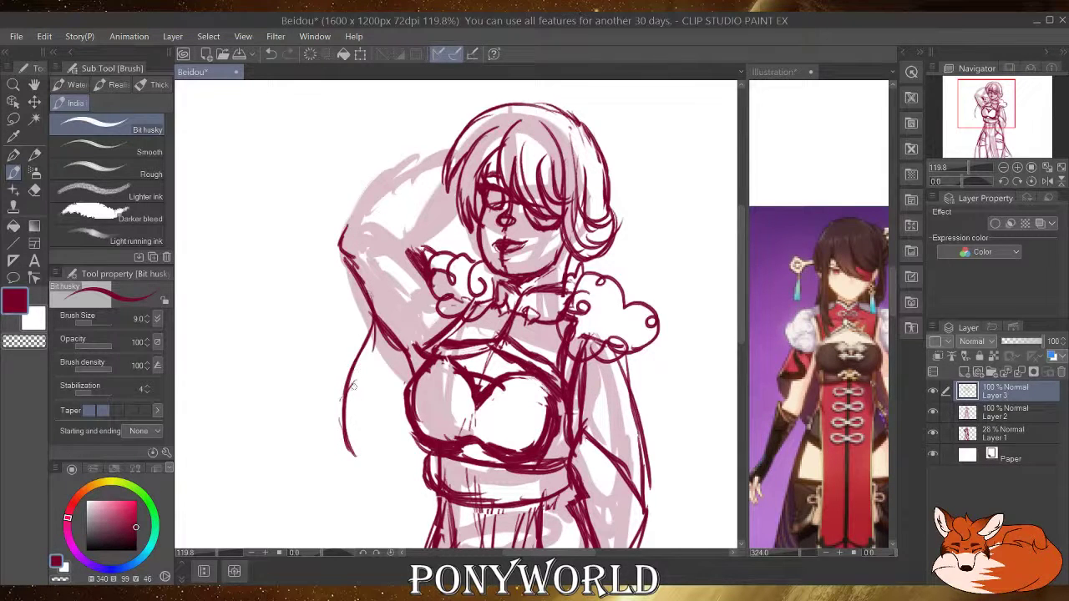
{"action": "mouse_move", "coordinate": [350, 391]}
{"action": "left_mouse_down"}
{"action": "mouse_move", "coordinate": [358, 442]}
{"action": "mouse_move", "coordinate": [399, 491]}
{"action": "left_mouse_up"}
{"action": "mouse_move", "coordinate": [355, 456]}
{"action": "left_mouse_down"}
{"action": "mouse_move", "coordinate": [411, 486]}
{"action": "mouse_move", "coordinate": [413, 517]}
{"action": "mouse_move", "coordinate": [429, 536]}
{"action": "left_mouse_up"}
{"action": "left_click_drag", "start_coordinate": [402, 519], "coordinate": [436, 540]}
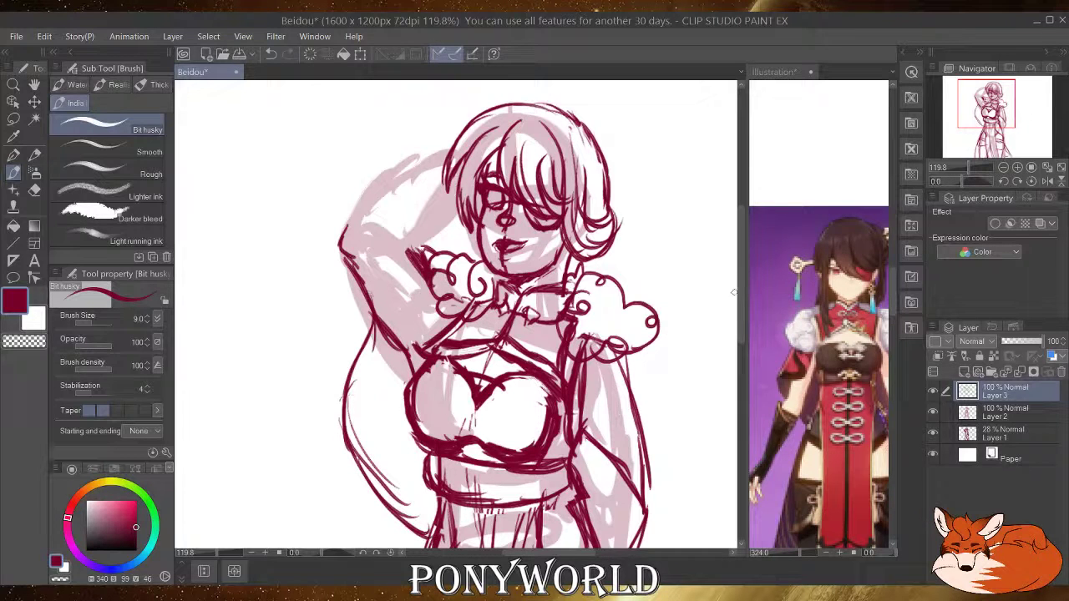
Draw the raised forearm's lower and upper edges from the elbow to the hair, completing the bent arm's outline.
{"action": "mouse_move", "coordinate": [740, 289]}
{"action": "left_mouse_down"}
{"action": "mouse_move", "coordinate": [733, 323]}
{"action": "mouse_move", "coordinate": [752, 235]}
{"action": "left_mouse_up"}
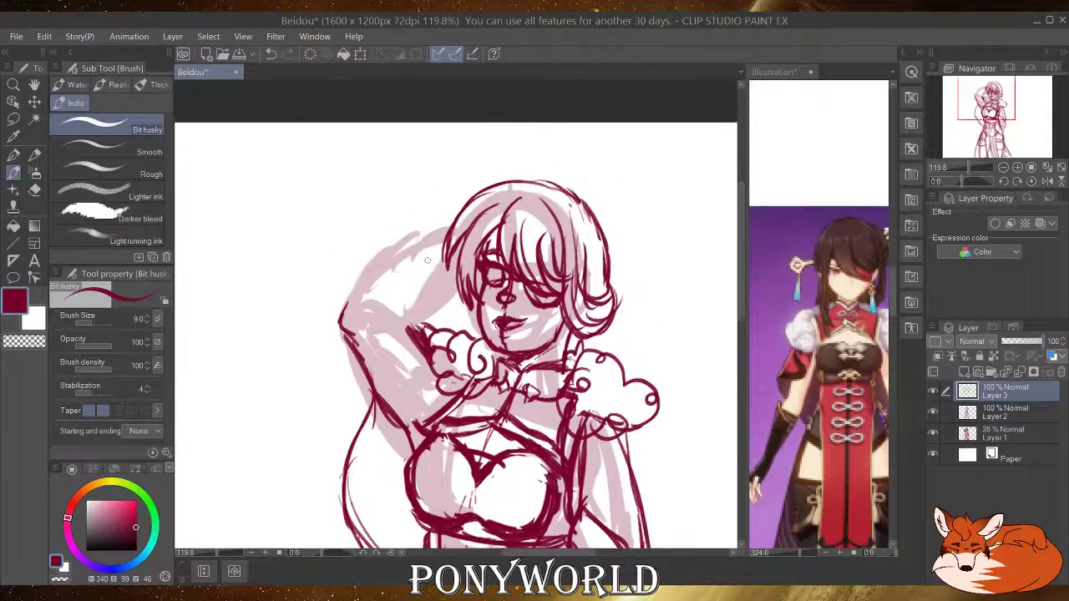
{"action": "left_click_drag", "start_coordinate": [389, 333], "coordinate": [418, 324]}
{"action": "left_click_drag", "start_coordinate": [402, 328], "coordinate": [461, 284]}
{"action": "mouse_move", "coordinate": [349, 307]}
{"action": "left_mouse_down"}
{"action": "mouse_move", "coordinate": [361, 279]}
{"action": "mouse_move", "coordinate": [448, 238]}
{"action": "left_mouse_up"}
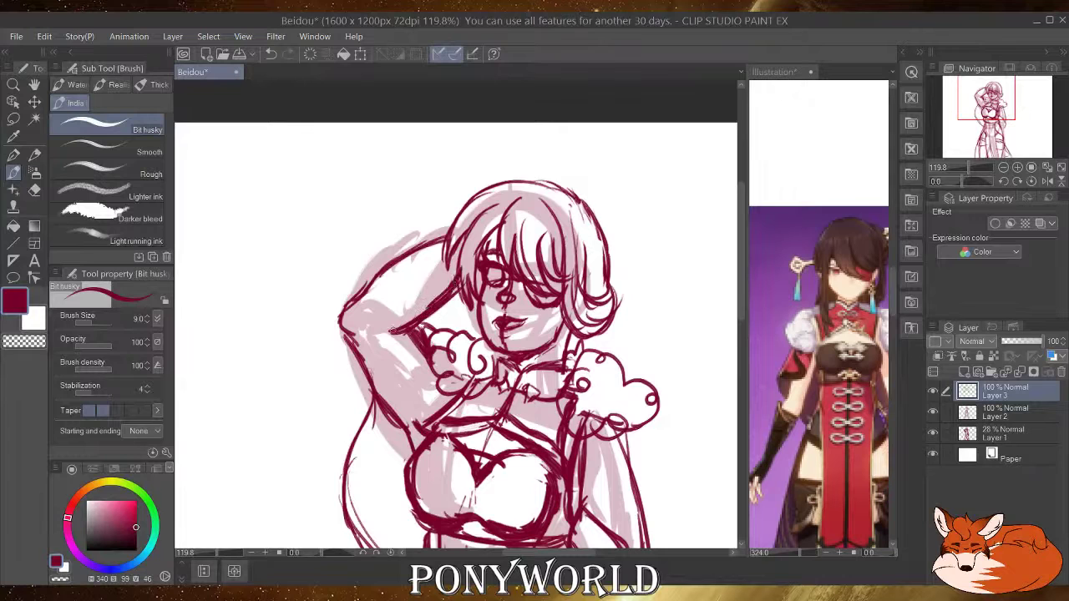
Reinforce the raised arm's contours with heavier strokes along the outer upper arm, inner elbow and forearm underside.
{"action": "mouse_move", "coordinate": [392, 329]}
{"action": "left_mouse_down"}
{"action": "mouse_move", "coordinate": [375, 333]}
{"action": "mouse_move", "coordinate": [409, 323]}
{"action": "left_mouse_up"}
{"action": "mouse_move", "coordinate": [343, 337]}
{"action": "left_mouse_down"}
{"action": "mouse_move", "coordinate": [386, 418]}
{"action": "mouse_move", "coordinate": [384, 389]}
{"action": "mouse_move", "coordinate": [406, 422]}
{"action": "left_mouse_up"}
{"action": "mouse_move", "coordinate": [378, 382]}
{"action": "left_mouse_down"}
{"action": "mouse_move", "coordinate": [412, 426]}
{"action": "mouse_move", "coordinate": [416, 459]}
{"action": "mouse_move", "coordinate": [412, 441]}
{"action": "left_mouse_up"}
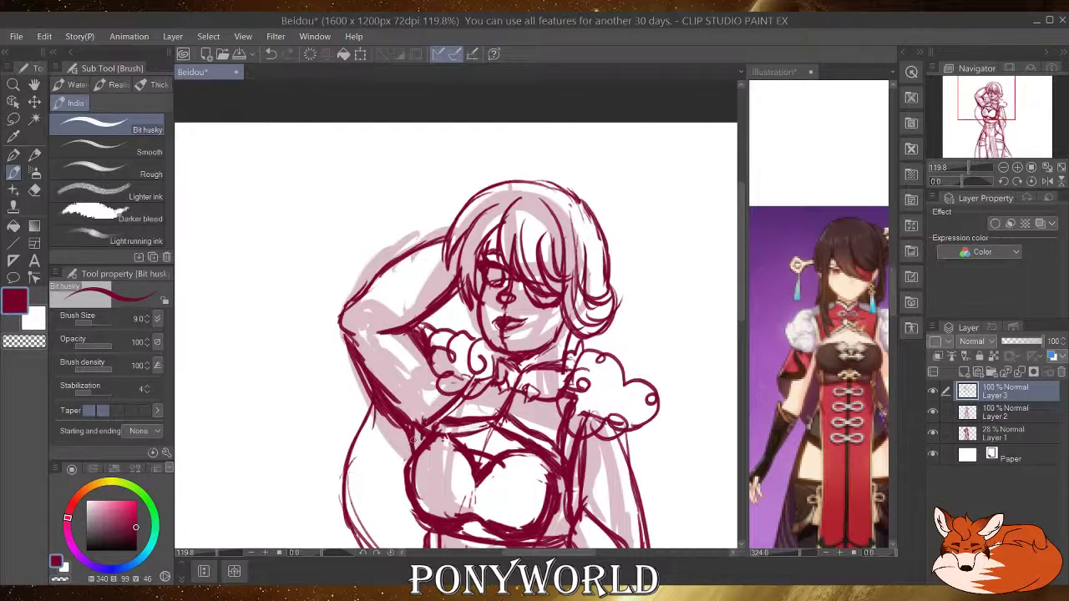
{"action": "left_click_drag", "start_coordinate": [402, 332], "coordinate": [433, 363]}
{"action": "scroll", "coordinate": [411, 256], "scroll_direction": "down", "scroll_amount": 4}
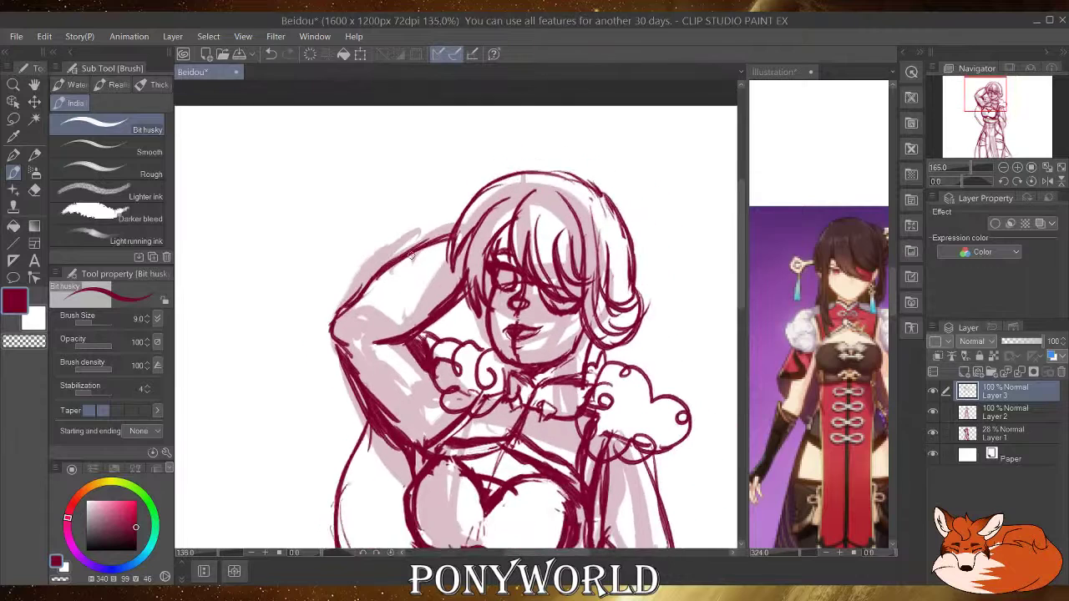
{"action": "scroll", "coordinate": [427, 253], "scroll_direction": "down", "scroll_amount": 1}
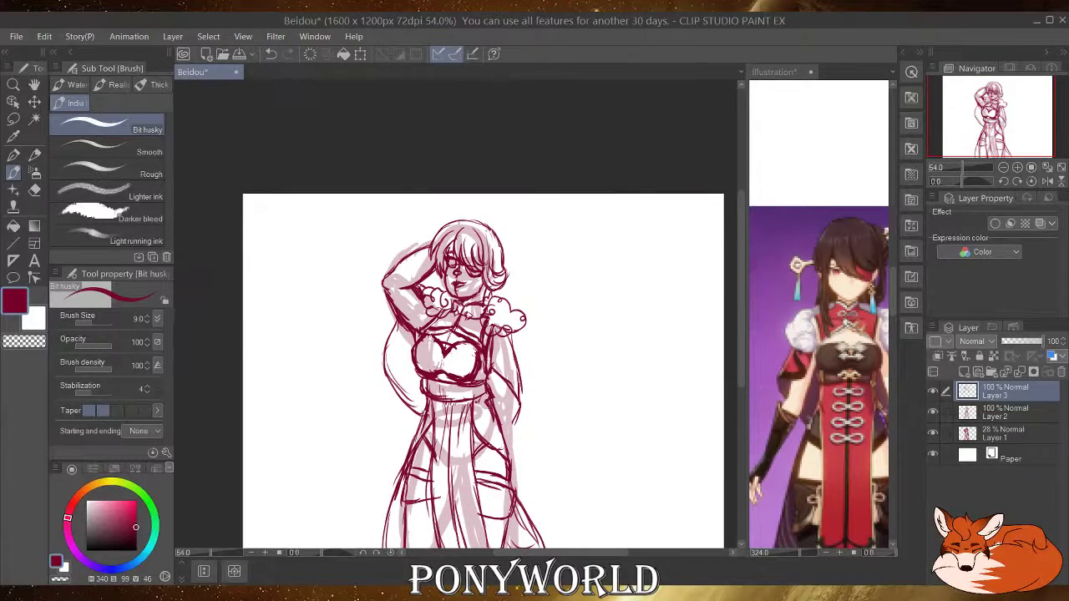
{"action": "scroll", "coordinate": [498, 408], "scroll_direction": "up", "scroll_amount": 2}
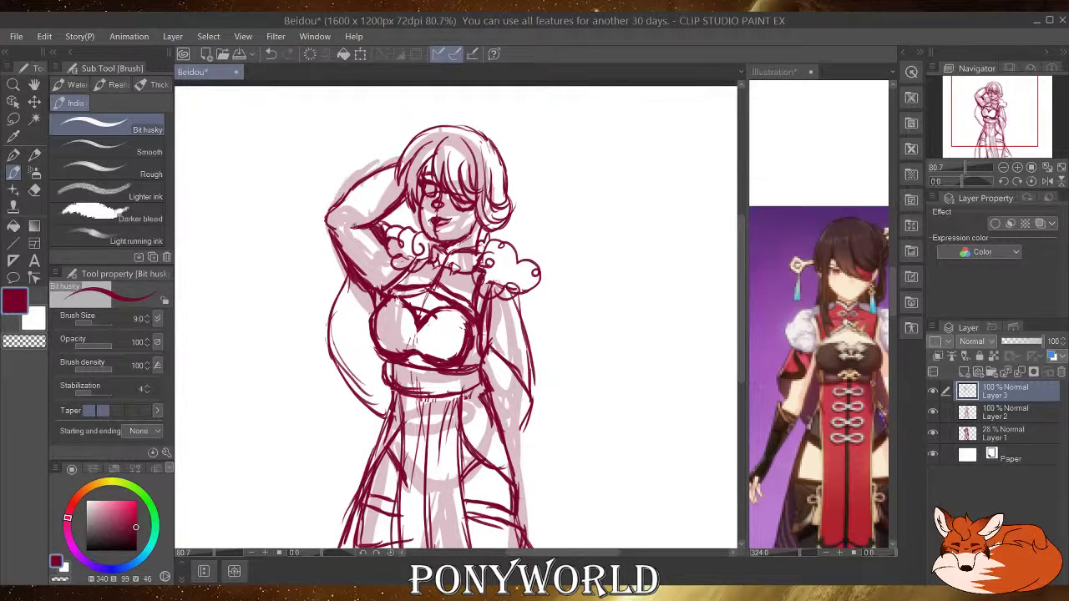
{"action": "left_click_drag", "start_coordinate": [349, 224], "coordinate": [409, 188]}
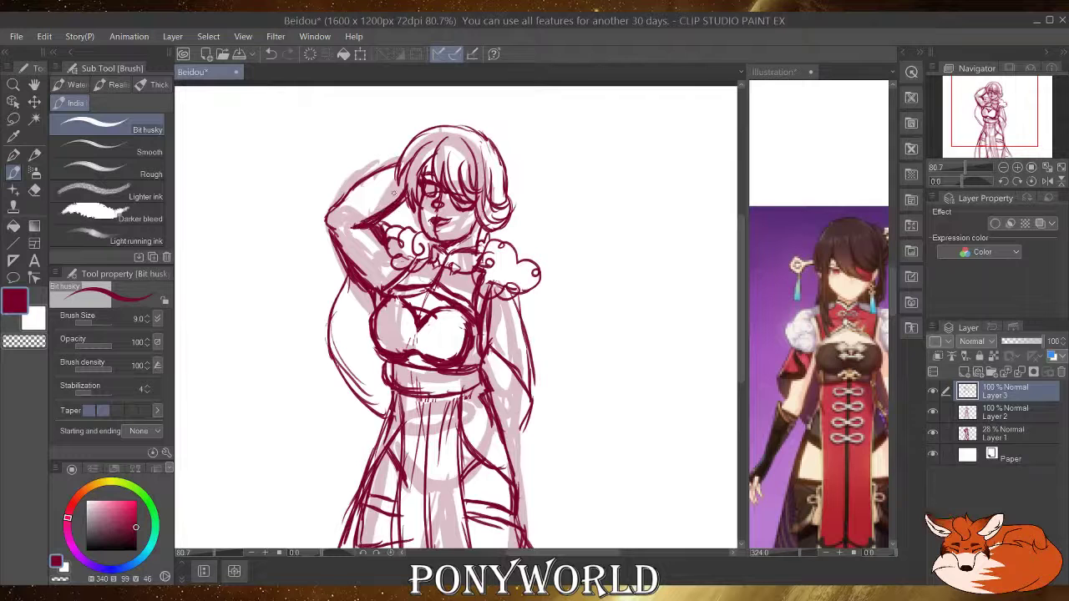
{"action": "left_click", "coordinate": [34, 190]}
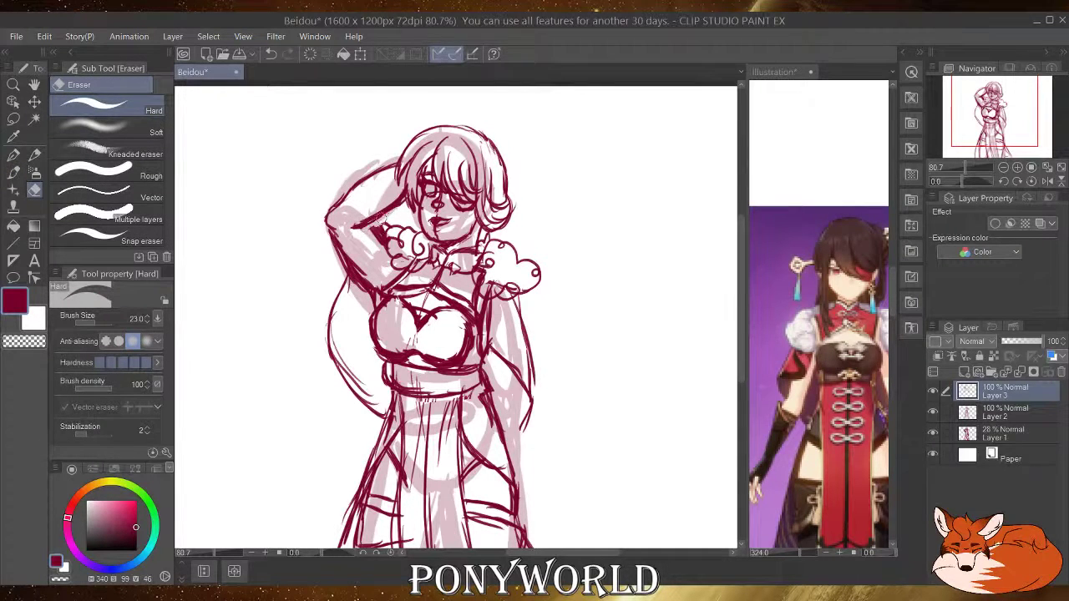
With the Bit husky brush, draw the lowered forearm's edges emerging from the right sleeve toward the hip.
{"action": "left_click", "coordinate": [15, 172]}
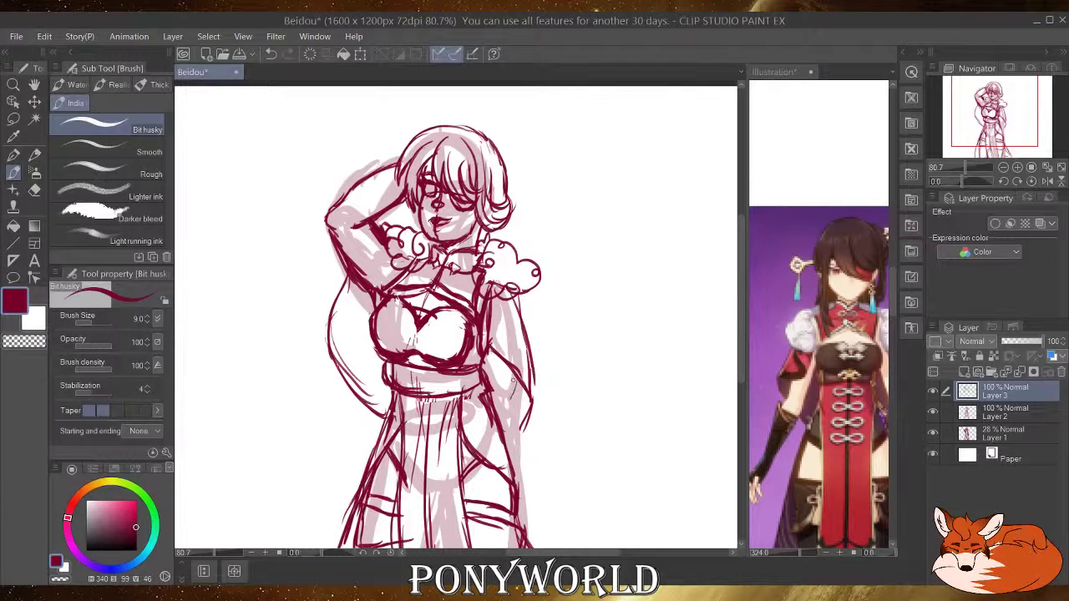
{"action": "mouse_move", "coordinate": [512, 380]}
{"action": "left_mouse_down"}
{"action": "mouse_move", "coordinate": [507, 409]}
{"action": "mouse_move", "coordinate": [503, 399]}
{"action": "left_mouse_up"}
{"action": "mouse_move", "coordinate": [514, 372]}
{"action": "left_mouse_down"}
{"action": "mouse_move", "coordinate": [501, 401]}
{"action": "mouse_move", "coordinate": [511, 446]}
{"action": "left_mouse_up"}
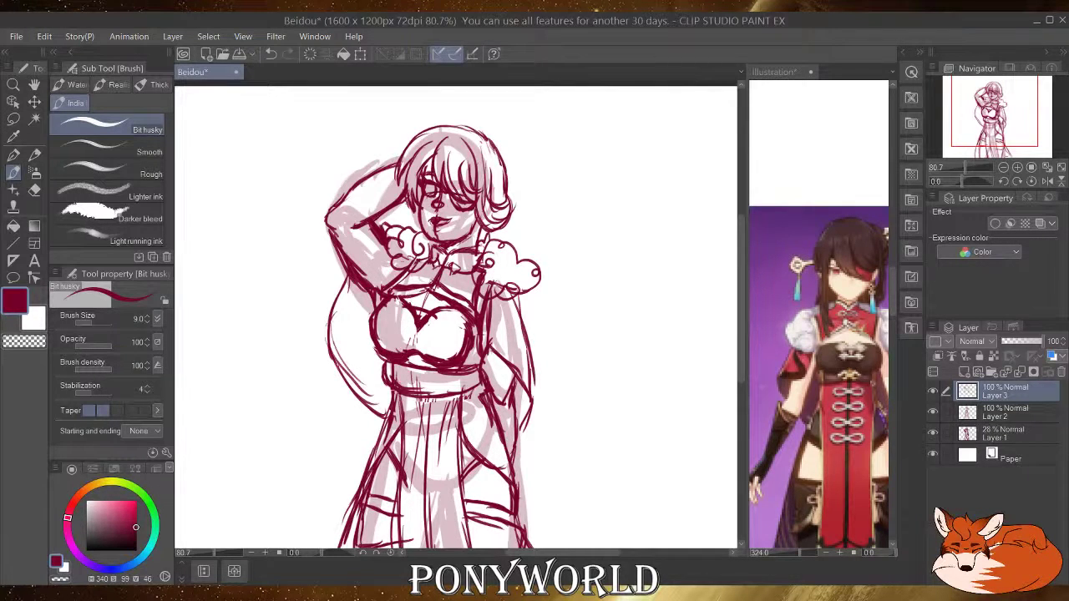
Examine the Genshin Impact reference artwork, focusing on the character's head, hair bun, fur collar and upper body.
{"action": "left_click_drag", "start_coordinate": [413, 202], "coordinate": [407, 236]}
{"action": "left_click", "coordinate": [797, 384]}
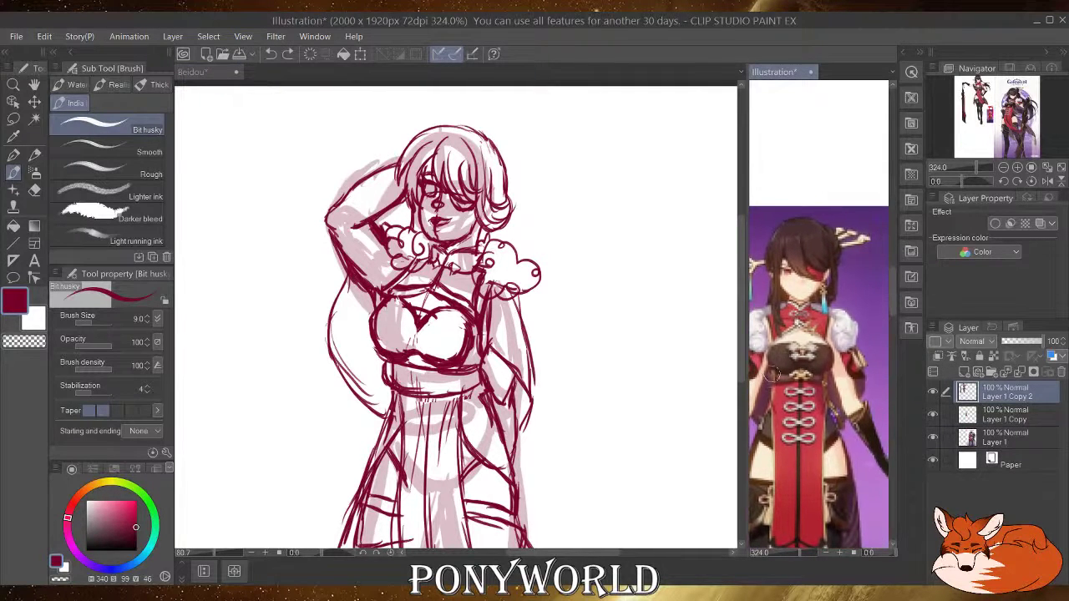
{"action": "left_click_drag", "start_coordinate": [790, 330], "coordinate": [727, 453]}
{"action": "left_click_drag", "start_coordinate": [835, 422], "coordinate": [742, 463]}
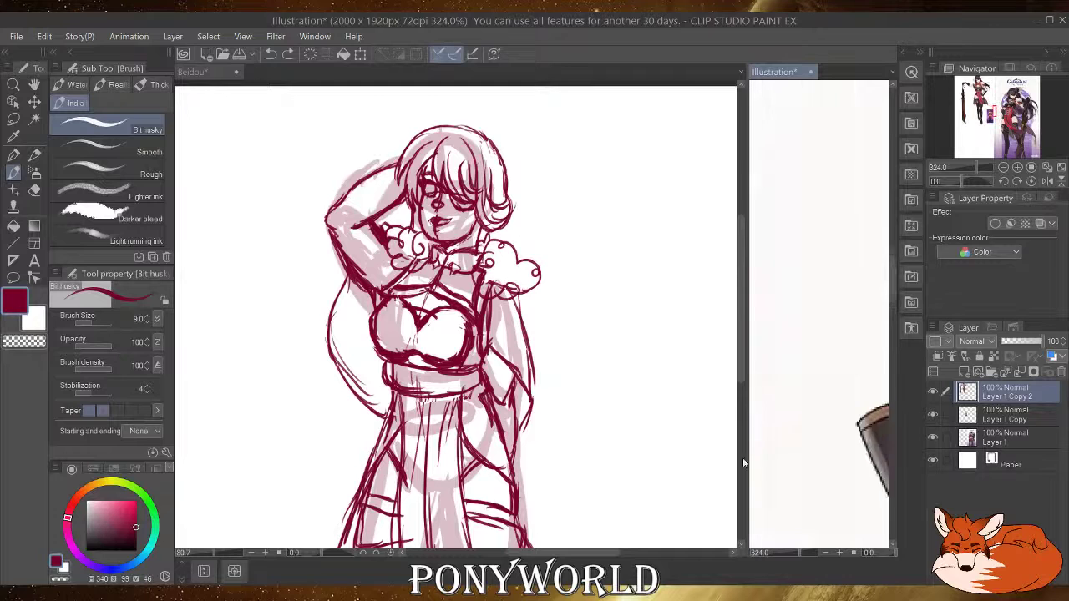
{"action": "left_click_drag", "start_coordinate": [835, 260], "coordinate": [787, 362]}
{"action": "scroll", "coordinate": [802, 302], "scroll_direction": "down", "scroll_amount": 4}
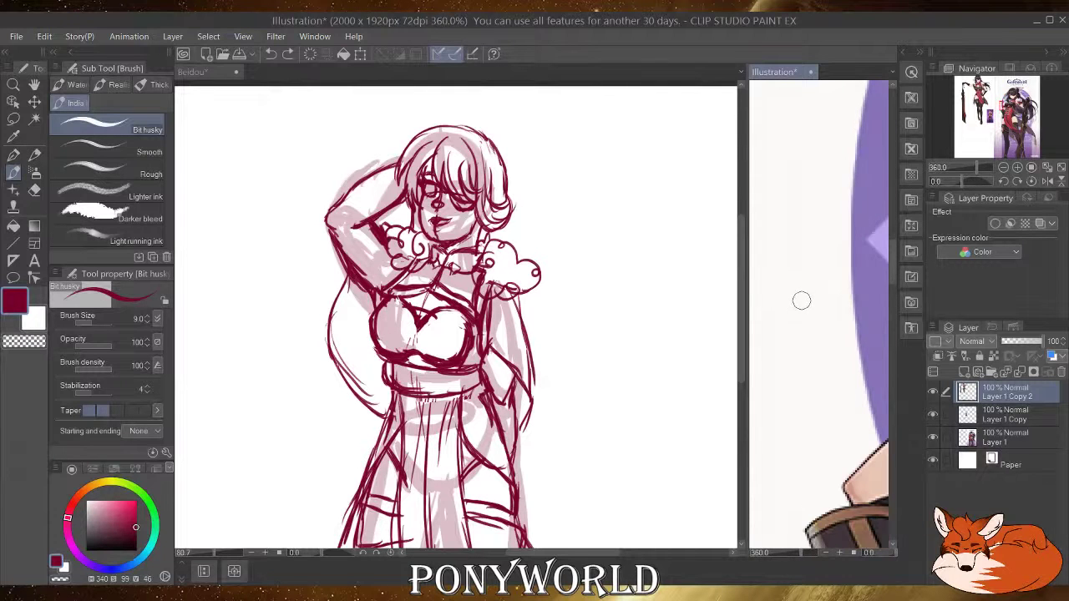
{"action": "scroll", "coordinate": [835, 300], "scroll_direction": "down", "scroll_amount": 4}
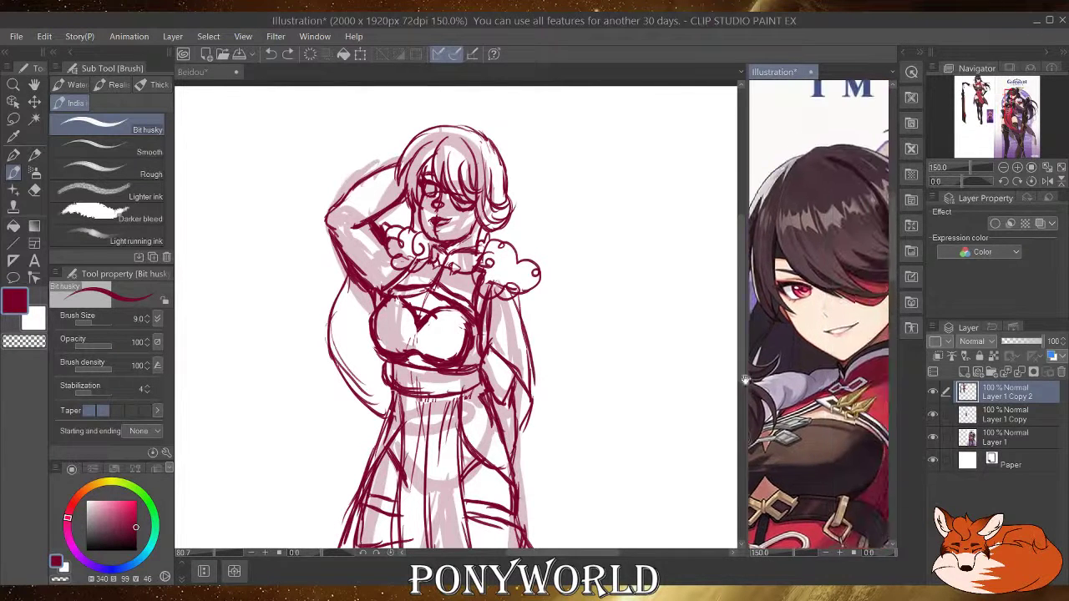
{"action": "scroll", "coordinate": [806, 319], "scroll_direction": "down", "scroll_amount": 4}
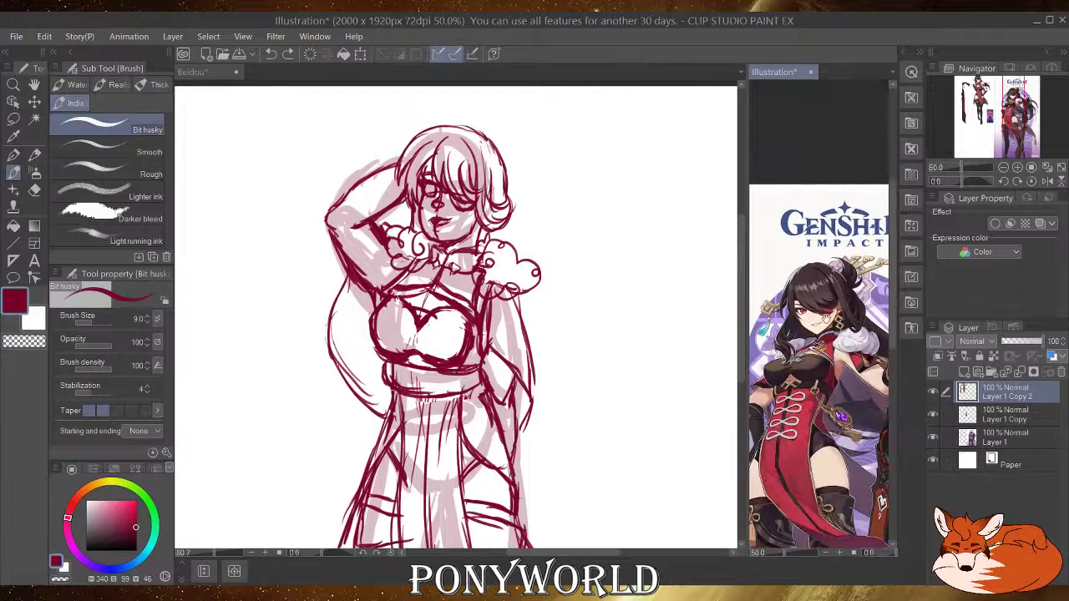
{"action": "scroll", "coordinate": [845, 299], "scroll_direction": "up", "scroll_amount": 4}
{"action": "scroll", "coordinate": [846, 298], "scroll_direction": "up", "scroll_amount": 1}
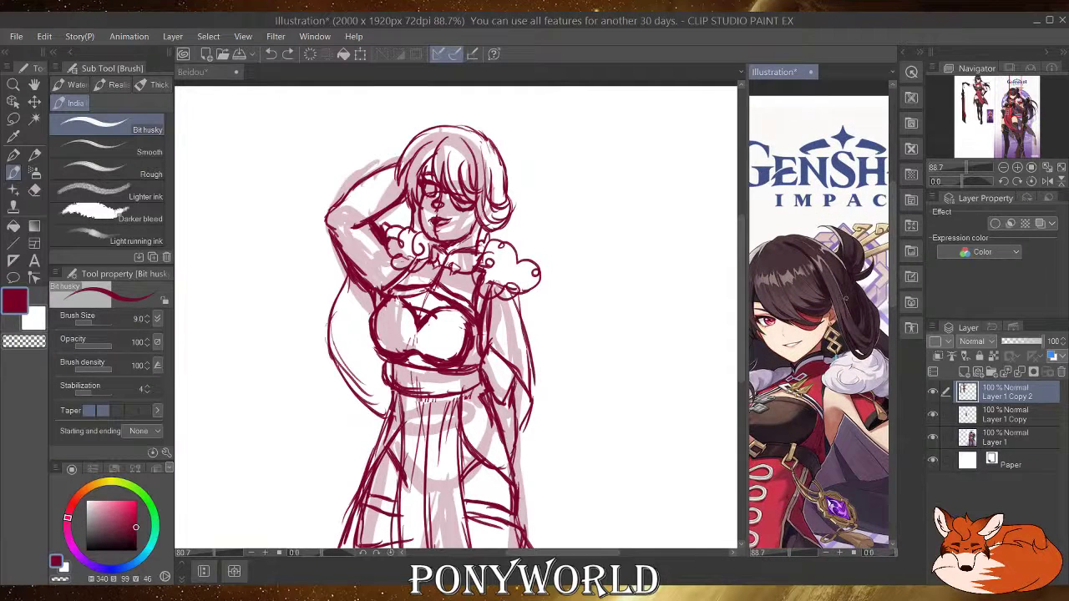
Sketch the hair bun behind the head and long hair strands flowing down past the fur-covered shoulder.
{"action": "left_click", "coordinate": [511, 192]}
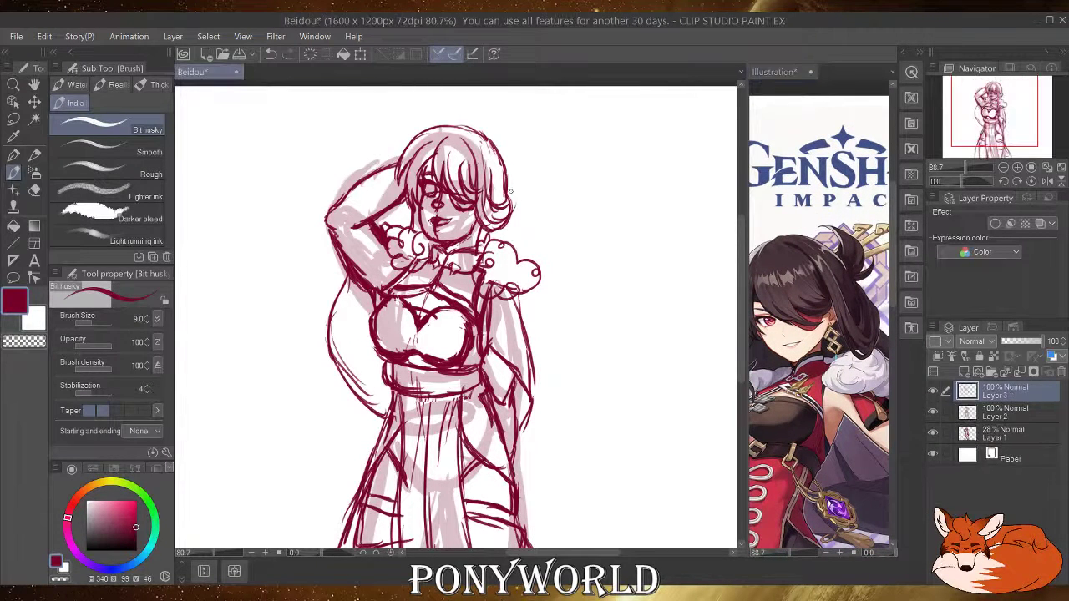
{"action": "mouse_move", "coordinate": [511, 192]}
{"action": "left_mouse_down"}
{"action": "mouse_move", "coordinate": [530, 197]}
{"action": "mouse_move", "coordinate": [535, 157]}
{"action": "mouse_move", "coordinate": [501, 138]}
{"action": "mouse_move", "coordinate": [491, 153]}
{"action": "mouse_move", "coordinate": [509, 151]}
{"action": "mouse_move", "coordinate": [494, 153]}
{"action": "left_mouse_up"}
{"action": "mouse_move", "coordinate": [518, 162]}
{"action": "left_mouse_down"}
{"action": "mouse_move", "coordinate": [513, 155]}
{"action": "mouse_move", "coordinate": [516, 227]}
{"action": "mouse_move", "coordinate": [551, 252]}
{"action": "left_mouse_up"}
{"action": "left_click_drag", "start_coordinate": [506, 195], "coordinate": [584, 324]}
{"action": "left_click_drag", "start_coordinate": [558, 274], "coordinate": [570, 351]}
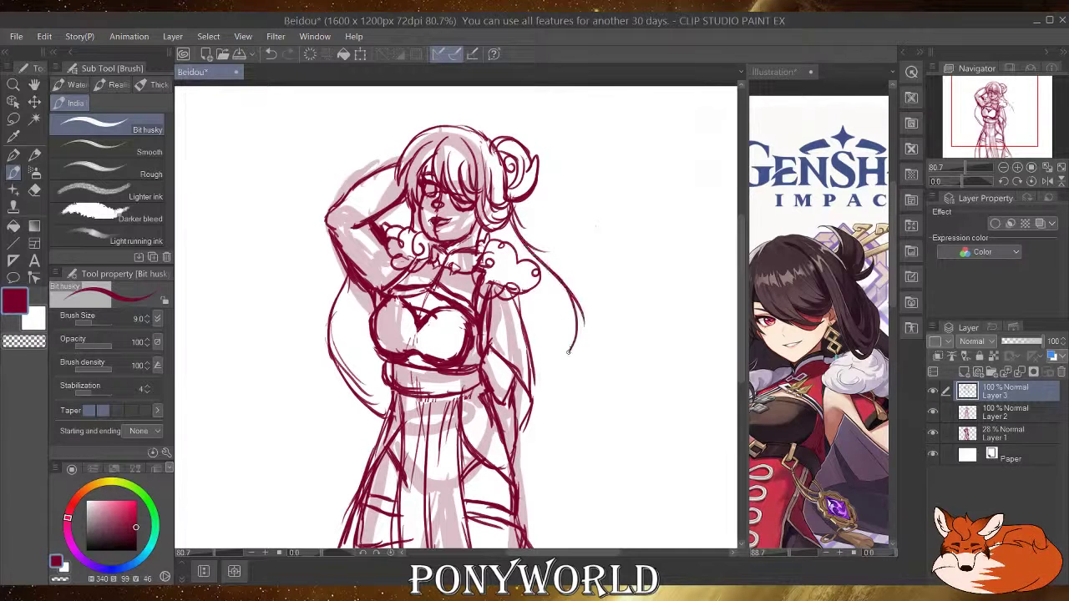
{"action": "left_click_drag", "start_coordinate": [554, 303], "coordinate": [547, 380]}
{"action": "left_click_drag", "start_coordinate": [554, 304], "coordinate": [525, 424]}
{"action": "left_click_drag", "start_coordinate": [548, 370], "coordinate": [523, 420]}
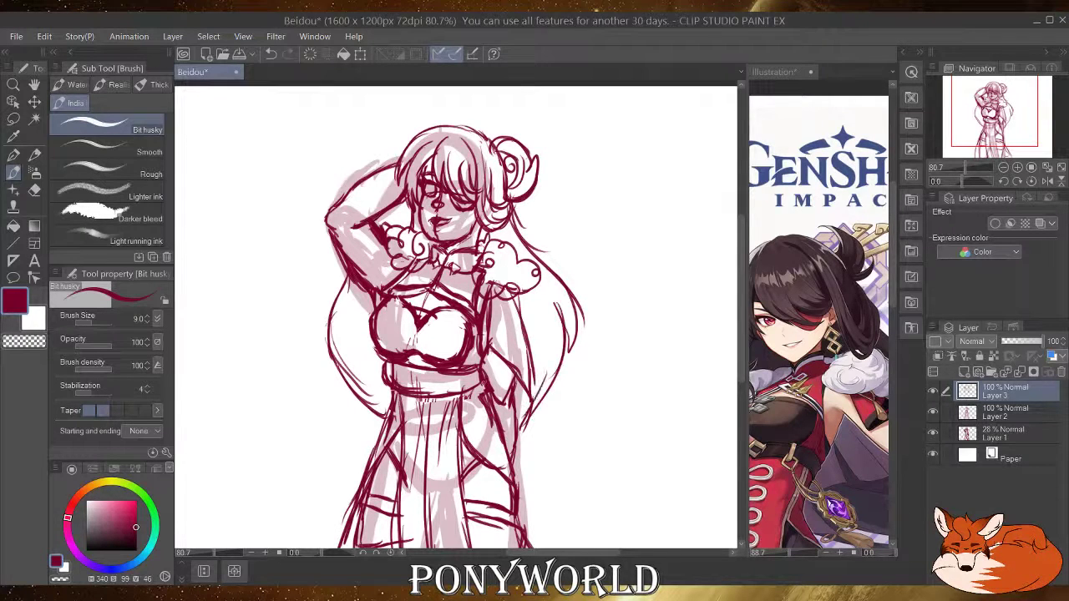
Sketch a long curling hair lock falling from beside the face over the raised arm's shoulder onto the chest.
{"action": "left_click_drag", "start_coordinate": [415, 214], "coordinate": [364, 323]}
{"action": "left_click_drag", "start_coordinate": [360, 285], "coordinate": [357, 317]}
{"action": "left_click_drag", "start_coordinate": [376, 326], "coordinate": [394, 335]}
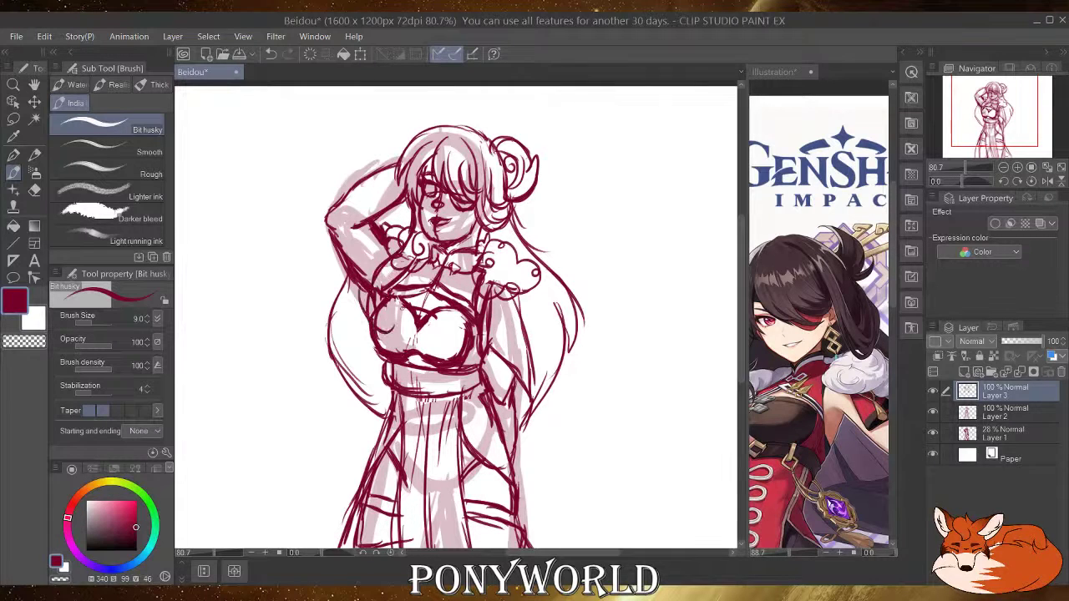
{"action": "mouse_move", "coordinate": [409, 238]}
{"action": "left_mouse_down"}
{"action": "mouse_move", "coordinate": [414, 228]}
{"action": "mouse_move", "coordinate": [418, 254]}
{"action": "mouse_move", "coordinate": [379, 338]}
{"action": "left_mouse_up"}
{"action": "left_click_drag", "start_coordinate": [373, 299], "coordinate": [367, 321]}
{"action": "left_click_drag", "start_coordinate": [391, 252], "coordinate": [362, 315]}
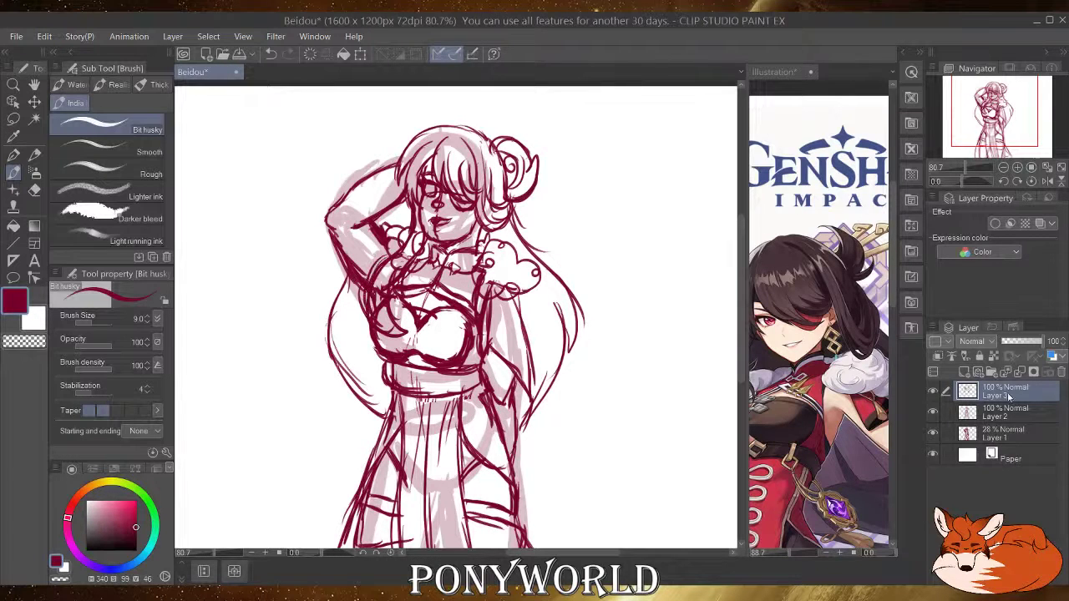
Merge Layer 3 into Layer 2 and clean up the lines overlapping the front hair lock.
{"action": "left_click", "coordinate": [1017, 372]}
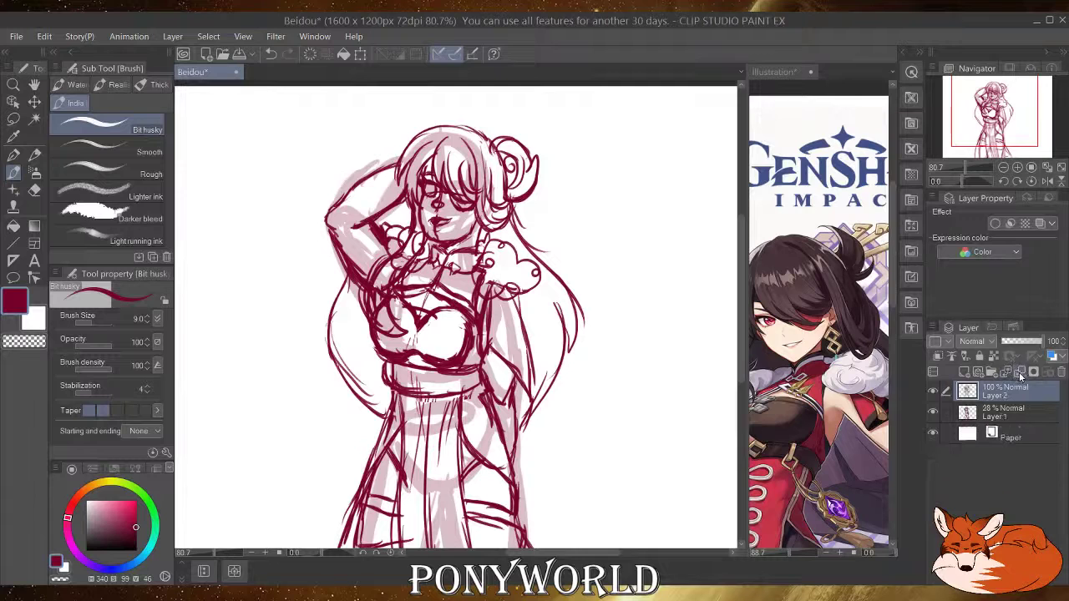
{"action": "left_click", "coordinate": [34, 190]}
{"action": "mouse_move", "coordinate": [425, 244]}
{"action": "left_mouse_down"}
{"action": "mouse_move", "coordinate": [401, 258]}
{"action": "mouse_move", "coordinate": [413, 234]}
{"action": "mouse_move", "coordinate": [401, 279]}
{"action": "mouse_move", "coordinate": [388, 272]}
{"action": "mouse_move", "coordinate": [378, 314]}
{"action": "mouse_move", "coordinate": [376, 292]}
{"action": "mouse_move", "coordinate": [383, 323]}
{"action": "mouse_move", "coordinate": [394, 284]}
{"action": "left_mouse_up"}
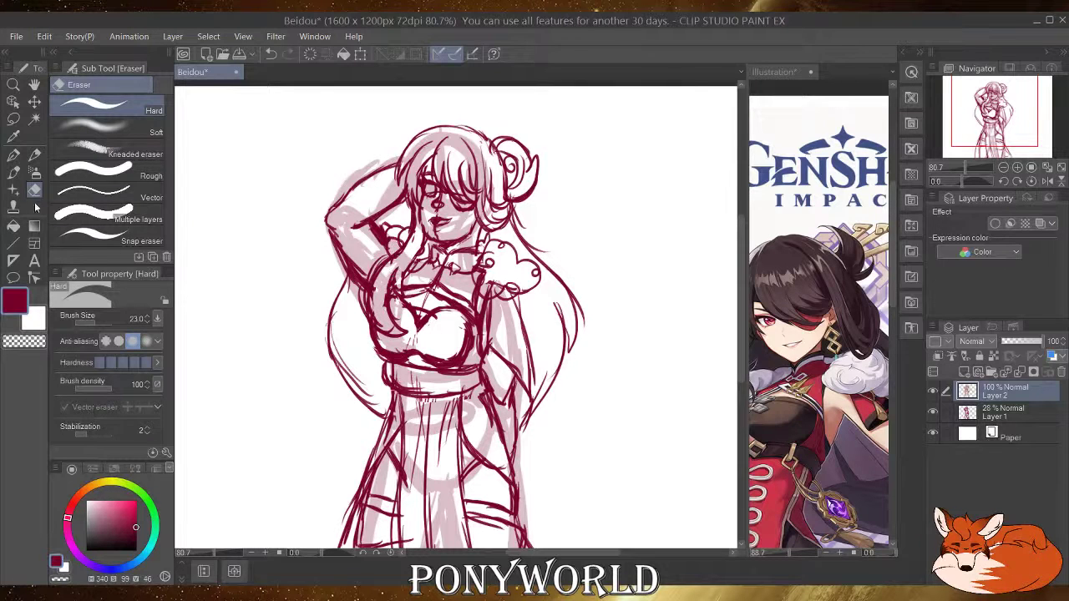
{"action": "left_click", "coordinate": [14, 172]}
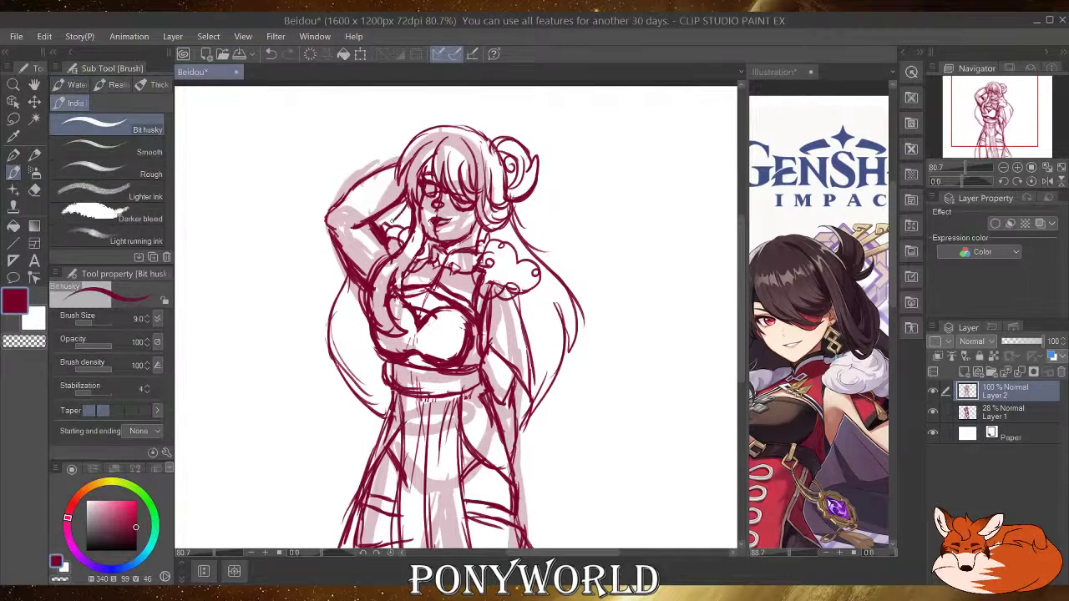
{"action": "left_click_drag", "start_coordinate": [390, 220], "coordinate": [403, 205]}
Erase stray lines around the large fur tuft on the shoulder and hide the rough sketch on Layer 1.
{"action": "left_click", "coordinate": [35, 190]}
{"action": "left_click_drag", "start_coordinate": [498, 280], "coordinate": [483, 280]}
{"action": "left_click", "coordinate": [933, 412]}
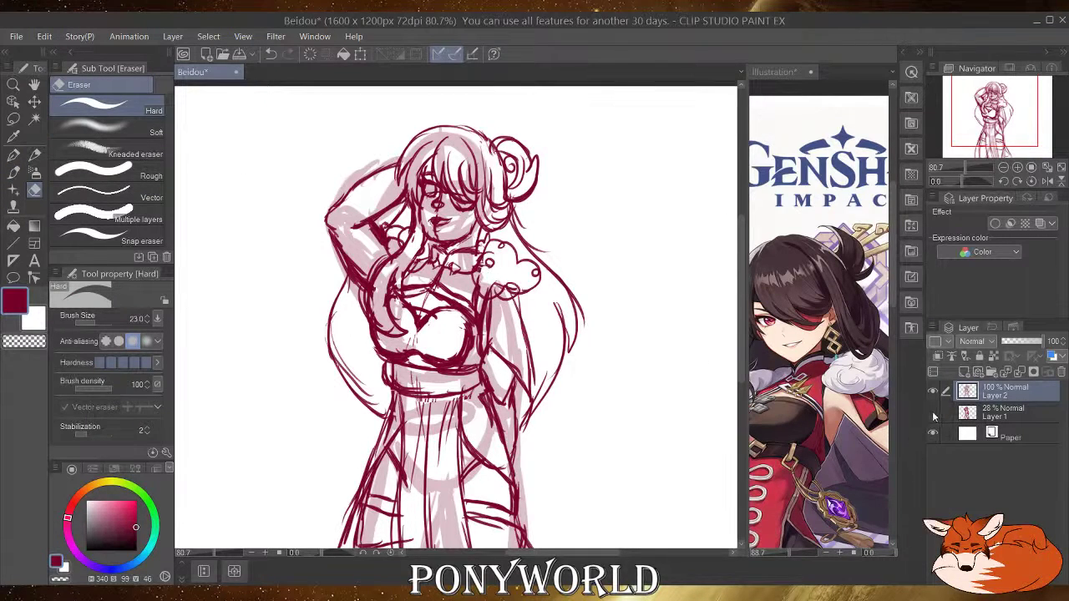
{"action": "left_click_drag", "start_coordinate": [491, 280], "coordinate": [514, 280]}
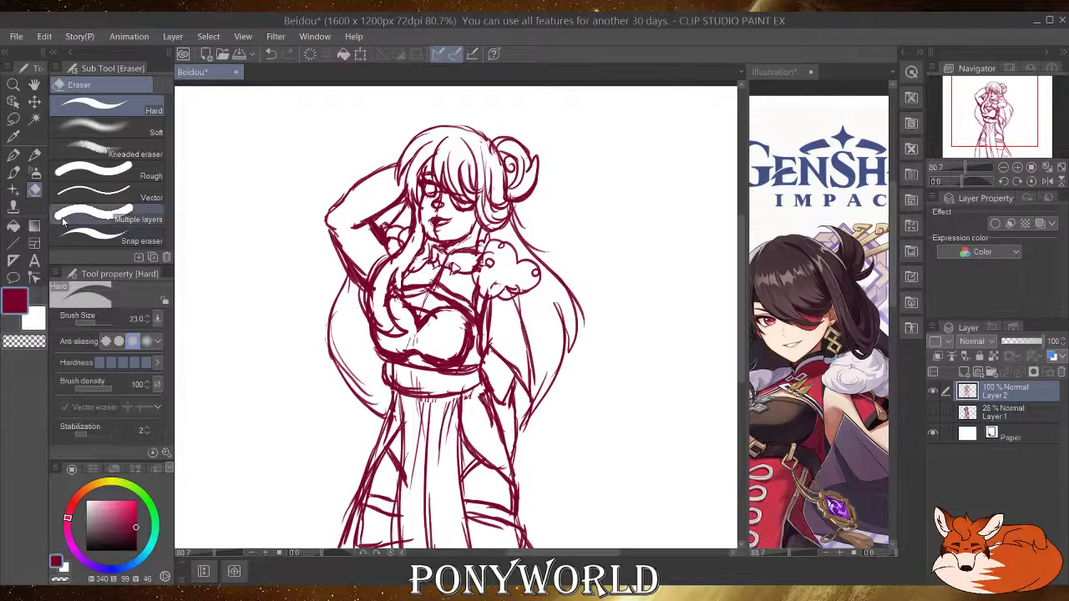
Hatch the long hair behind both sides of the torso and add strands to the lock beside the face.
{"action": "left_click", "coordinate": [14, 172]}
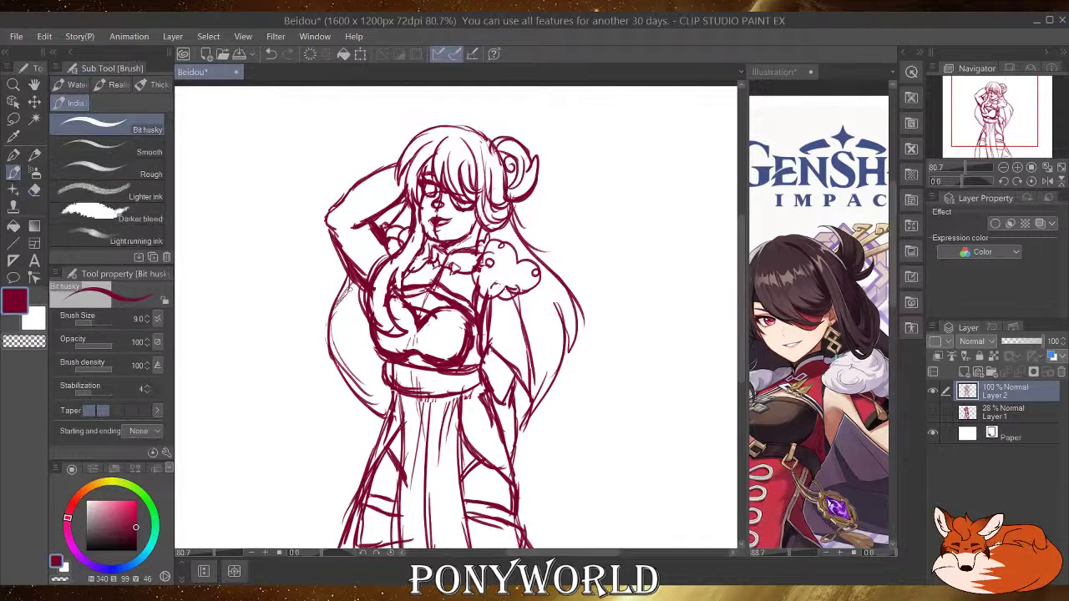
{"action": "left_click_drag", "start_coordinate": [354, 282], "coordinate": [334, 361]}
{"action": "mouse_move", "coordinate": [361, 317]}
{"action": "left_mouse_down"}
{"action": "mouse_move", "coordinate": [337, 380]}
{"action": "mouse_move", "coordinate": [372, 407]}
{"action": "left_mouse_up"}
{"action": "left_click_drag", "start_coordinate": [378, 369], "coordinate": [379, 424]}
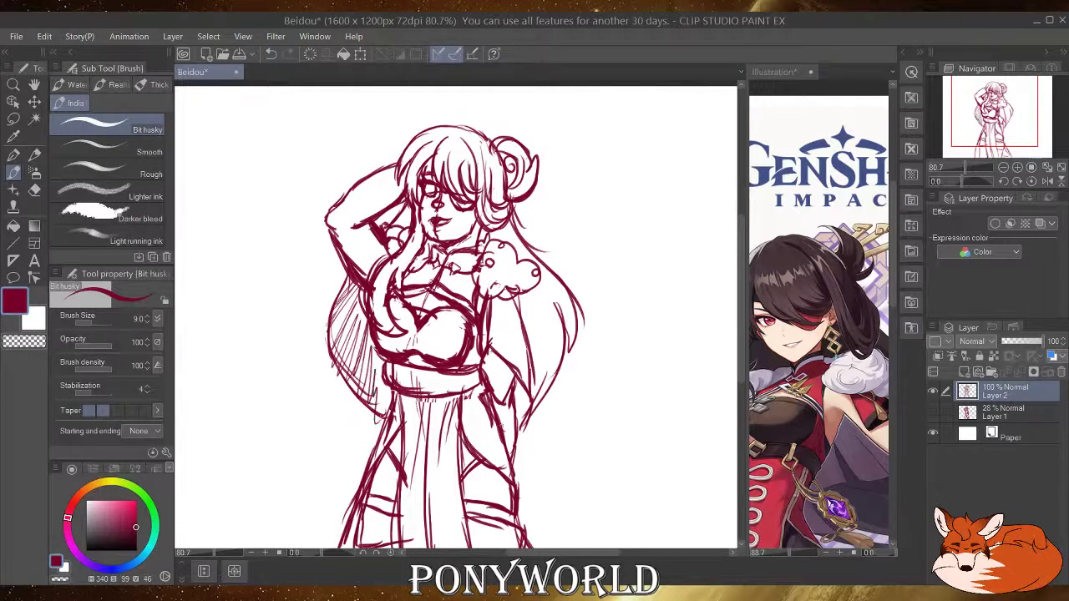
{"action": "left_click_drag", "start_coordinate": [526, 382], "coordinate": [512, 424]}
{"action": "left_click_drag", "start_coordinate": [501, 240], "coordinate": [517, 250]}
{"action": "mouse_move", "coordinate": [528, 293]}
{"action": "left_mouse_down"}
{"action": "mouse_move", "coordinate": [541, 410]}
{"action": "mouse_move", "coordinate": [553, 319]}
{"action": "mouse_move", "coordinate": [559, 369]}
{"action": "left_mouse_up"}
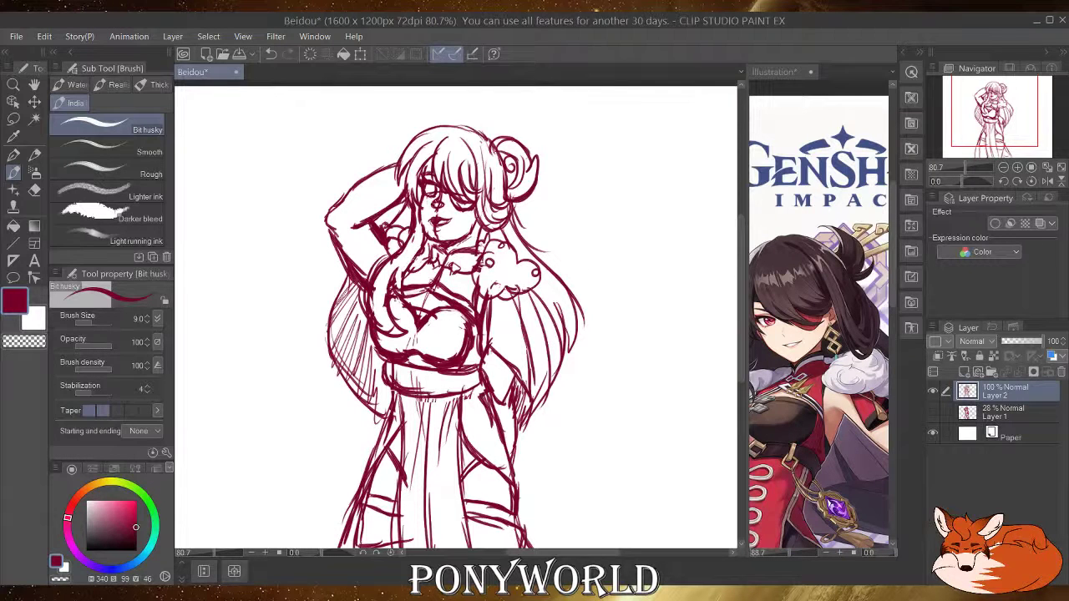
{"action": "mouse_move", "coordinate": [422, 212]}
{"action": "left_mouse_down"}
{"action": "mouse_move", "coordinate": [379, 271]}
{"action": "mouse_move", "coordinate": [376, 329]}
{"action": "left_mouse_up"}
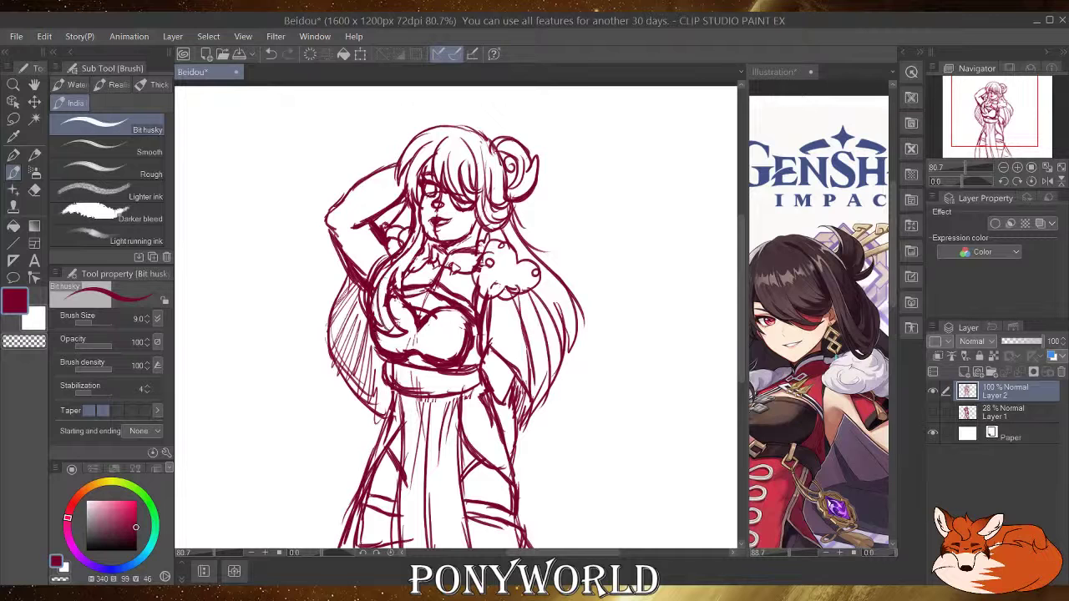
{"action": "left_click_drag", "start_coordinate": [413, 205], "coordinate": [402, 230]}
Hatch the areas behind the legs on both outer sides of the skirt down to the canvas edge.
{"action": "scroll", "coordinate": [566, 211], "scroll_direction": "down", "scroll_amount": 5}
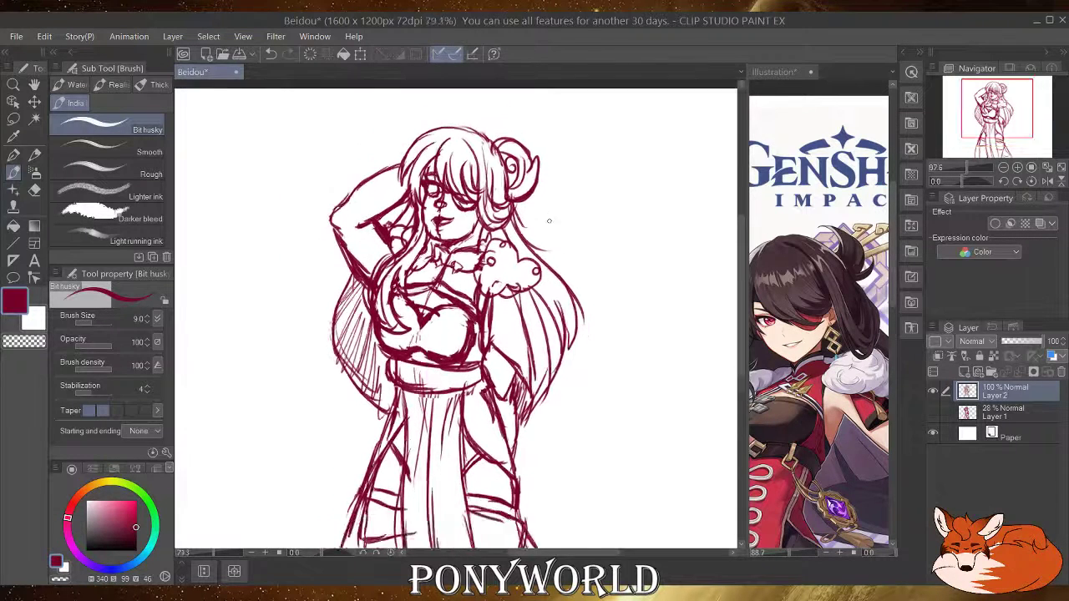
{"action": "scroll", "coordinate": [501, 292], "scroll_direction": "up", "scroll_amount": 2}
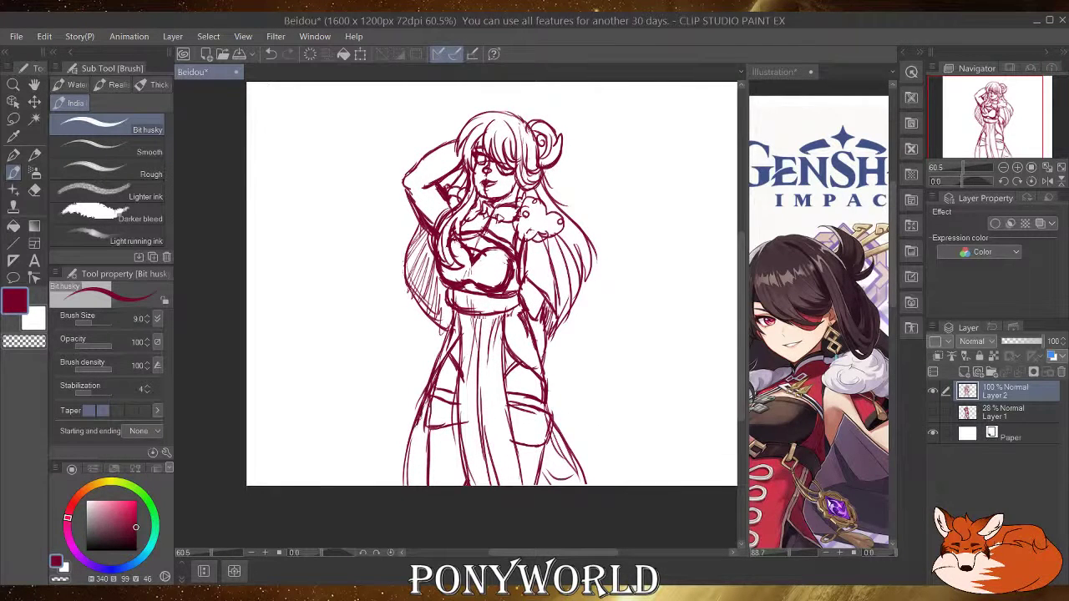
{"action": "left_click_drag", "start_coordinate": [424, 416], "coordinate": [411, 448]}
{"action": "left_click_drag", "start_coordinate": [424, 423], "coordinate": [409, 484]}
{"action": "left_click_drag", "start_coordinate": [427, 462], "coordinate": [421, 484]}
{"action": "left_click_drag", "start_coordinate": [559, 424], "coordinate": [541, 479]}
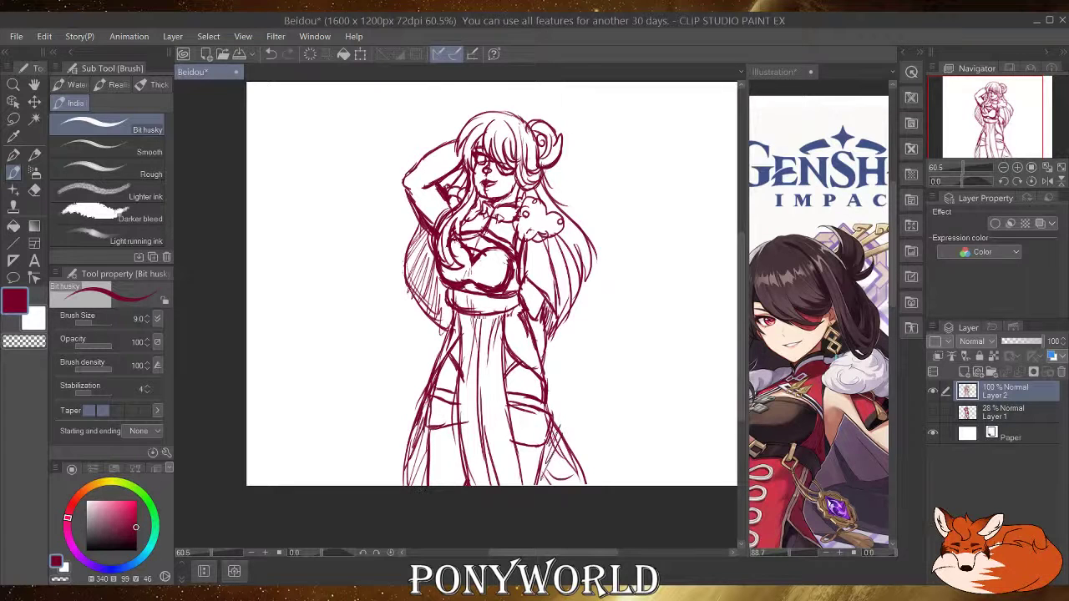
{"action": "left_click_drag", "start_coordinate": [561, 443], "coordinate": [545, 484]}
{"action": "left_click_drag", "start_coordinate": [572, 460], "coordinate": [557, 486]}
Select the raised arm with a freehand lasso outline.
{"action": "scroll", "coordinate": [396, 151], "scroll_direction": "up", "scroll_amount": 3}
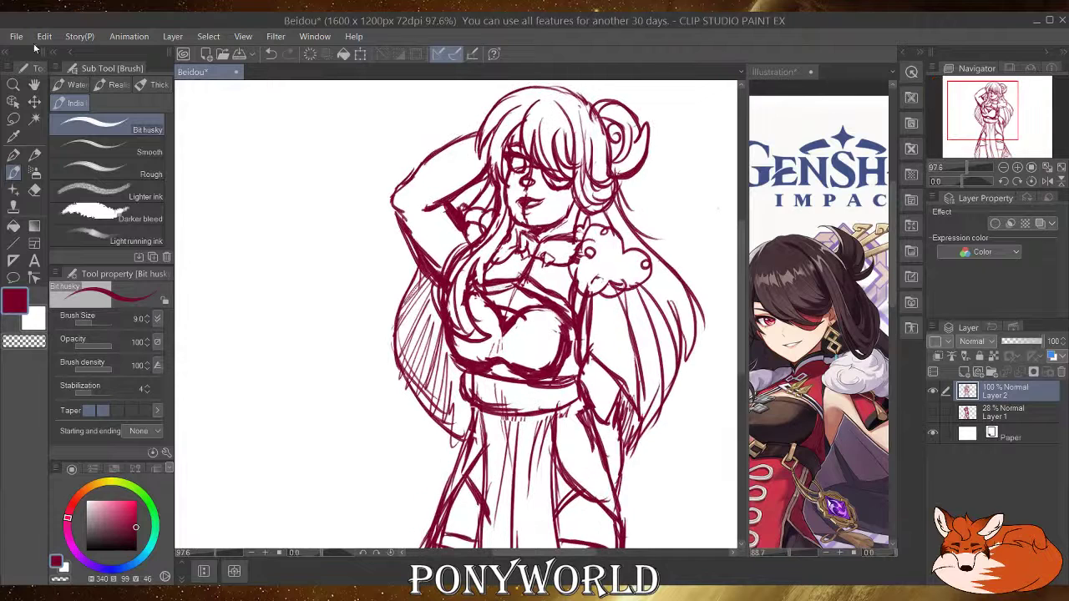
{"action": "left_click", "coordinate": [13, 119]}
{"action": "mouse_move", "coordinate": [382, 188]}
{"action": "left_mouse_down"}
{"action": "mouse_move", "coordinate": [422, 277]}
{"action": "mouse_move", "coordinate": [449, 289]}
{"action": "mouse_move", "coordinate": [454, 249]}
{"action": "mouse_move", "coordinate": [475, 238]}
{"action": "mouse_move", "coordinate": [460, 197]}
{"action": "mouse_move", "coordinate": [482, 179]}
{"action": "mouse_move", "coordinate": [471, 147]}
{"action": "mouse_move", "coordinate": [479, 132]}
{"action": "mouse_move", "coordinate": [436, 117]}
{"action": "mouse_move", "coordinate": [367, 154]}
{"action": "left_mouse_up"}
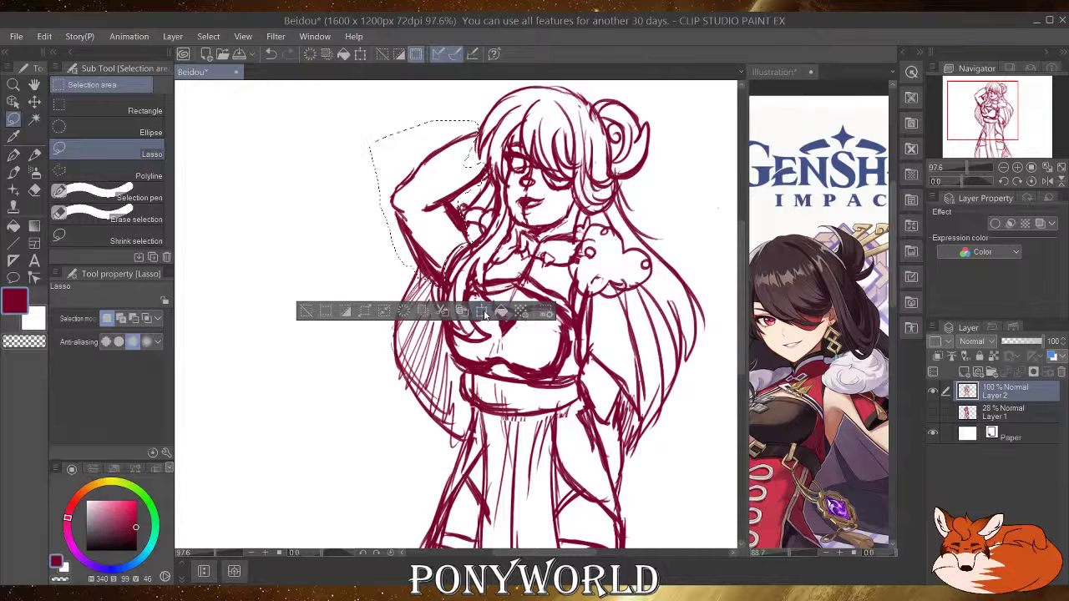
{"action": "key", "text": "ctrl+t"}
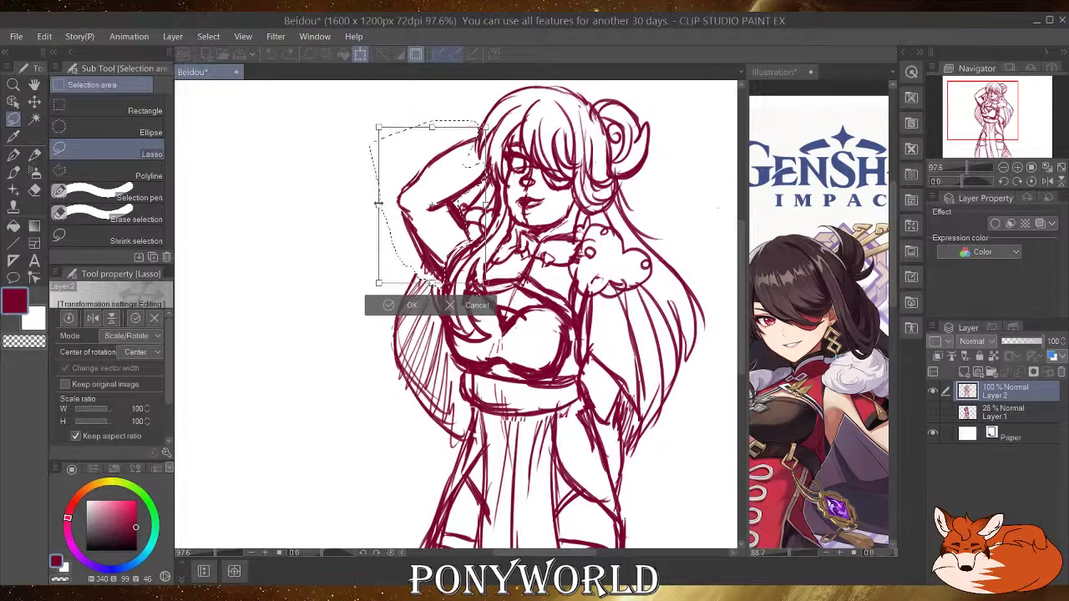
{"action": "mouse_move", "coordinate": [378, 204]}
{"action": "left_mouse_down"}
{"action": "mouse_move", "coordinate": [367, 206]}
{"action": "mouse_move", "coordinate": [388, 207]}
{"action": "left_mouse_up"}
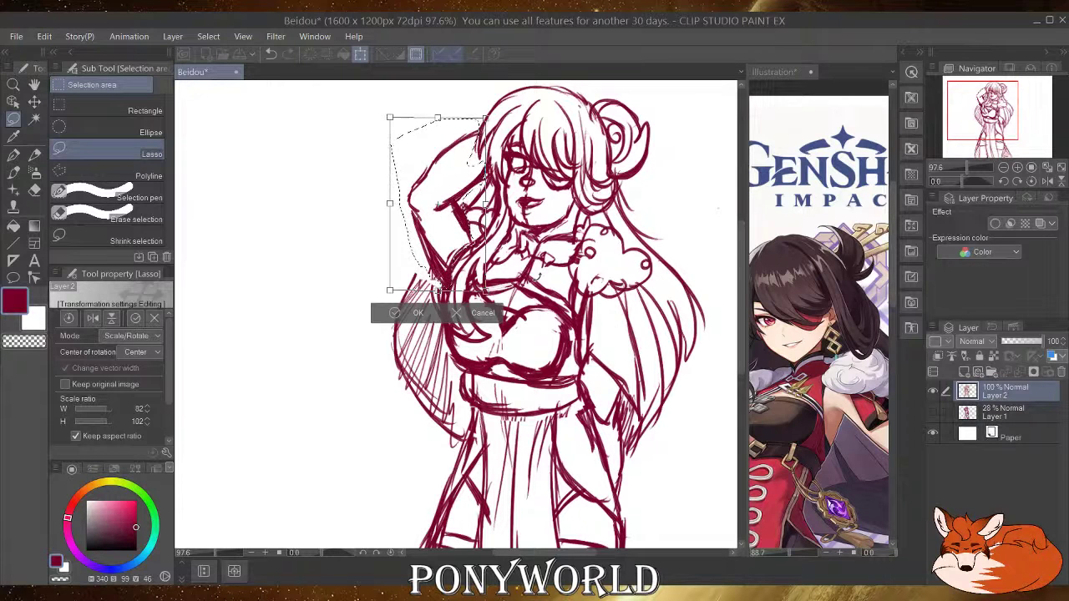
{"action": "left_click_drag", "start_coordinate": [564, 274], "coordinate": [549, 288]}
{"action": "left_click_drag", "start_coordinate": [461, 250], "coordinate": [459, 247]}
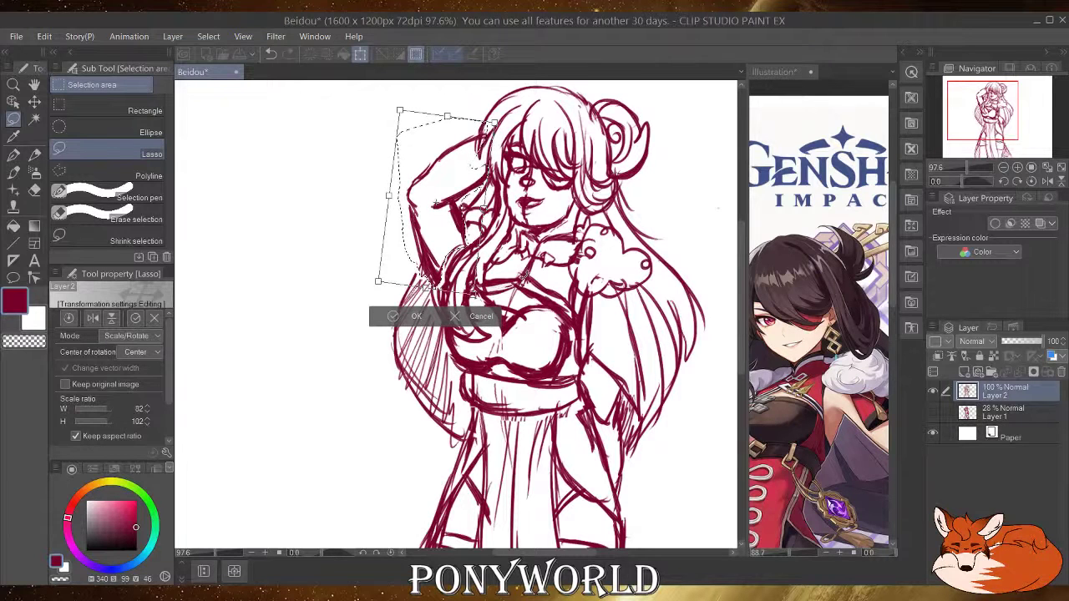
{"action": "left_click", "coordinate": [472, 319]}
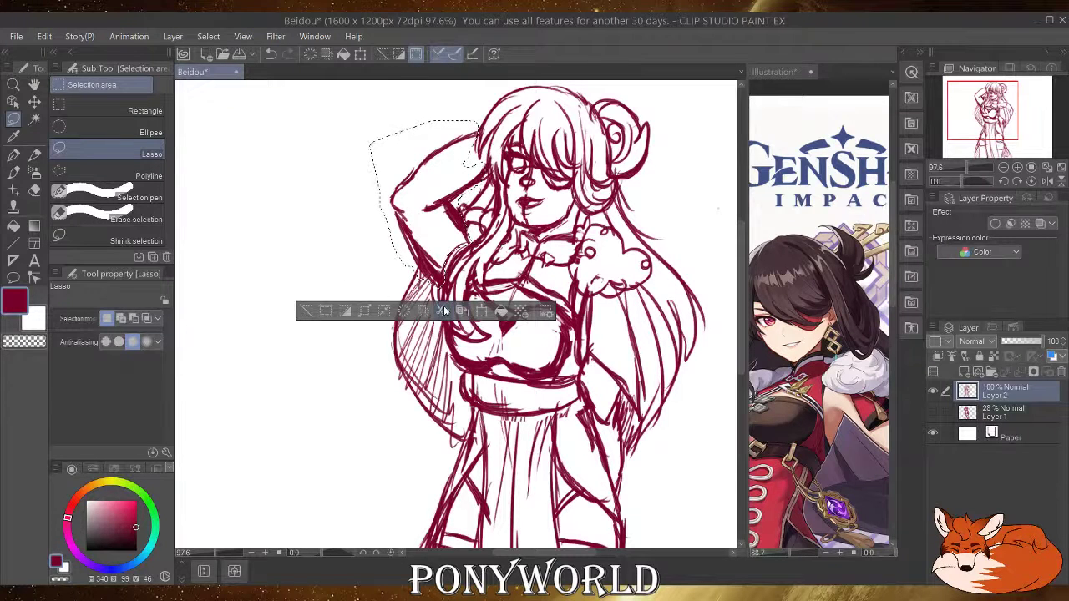
Separate the selected raised arm from Layer 2 onto its own hidden layer and clear the selection.
{"action": "left_click", "coordinate": [523, 308]}
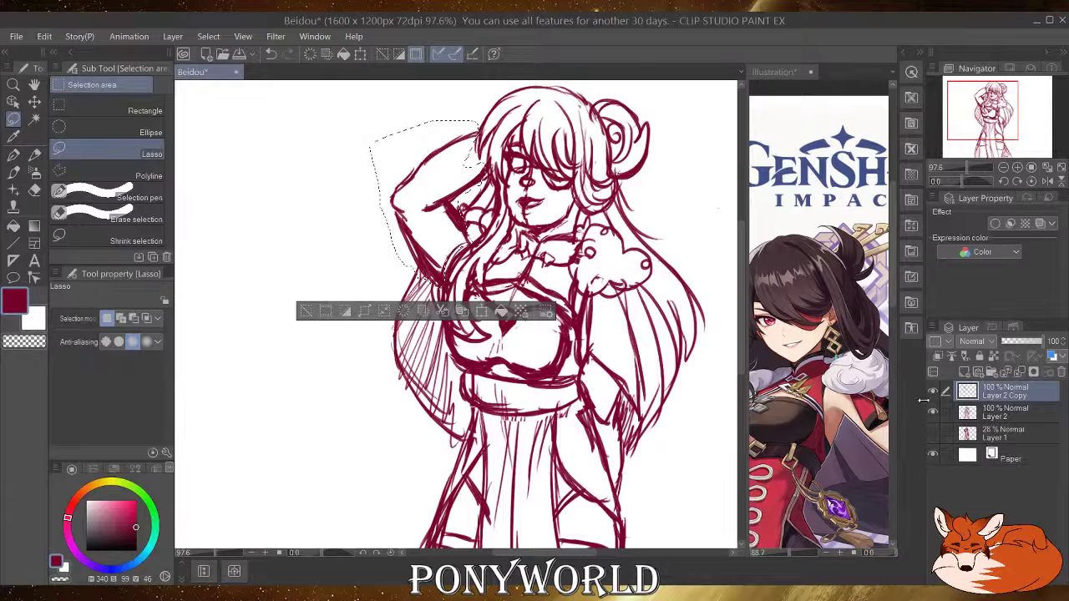
{"action": "key", "text": "Delete"}
{"action": "key", "text": "ctrl+d"}
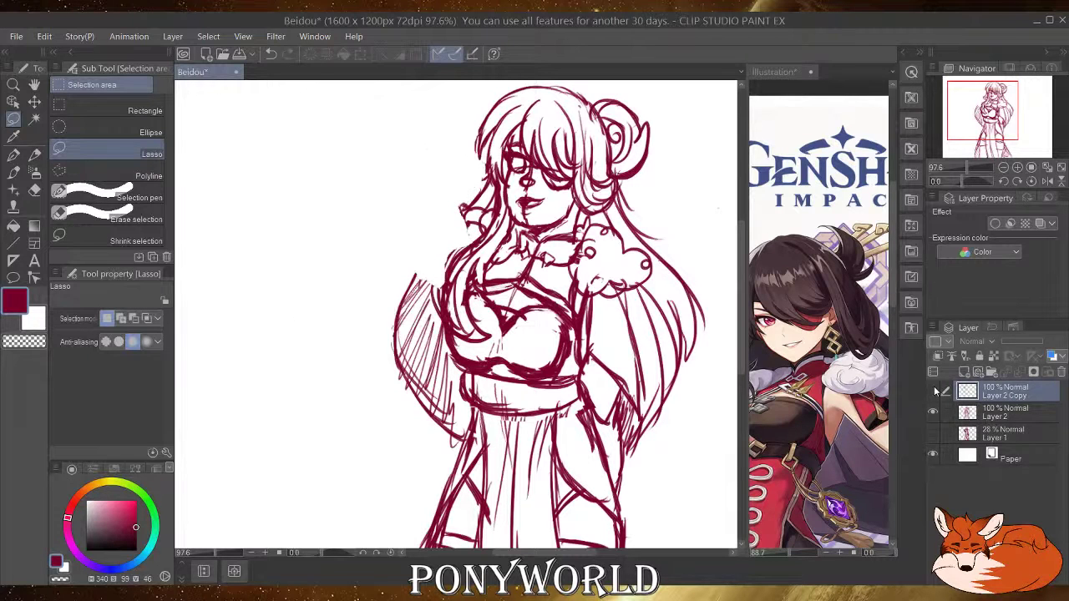
Make Layer 2 the active layer and choose the Bit husky brush for redrawing the raised arm.
{"action": "left_click", "coordinate": [1006, 412]}
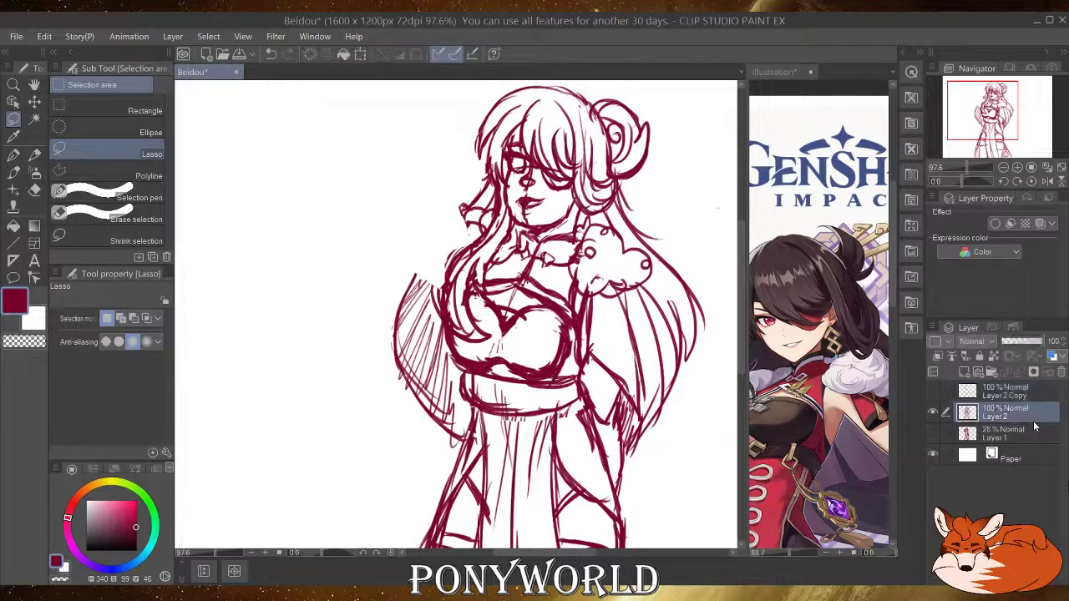
{"action": "left_click", "coordinate": [14, 174]}
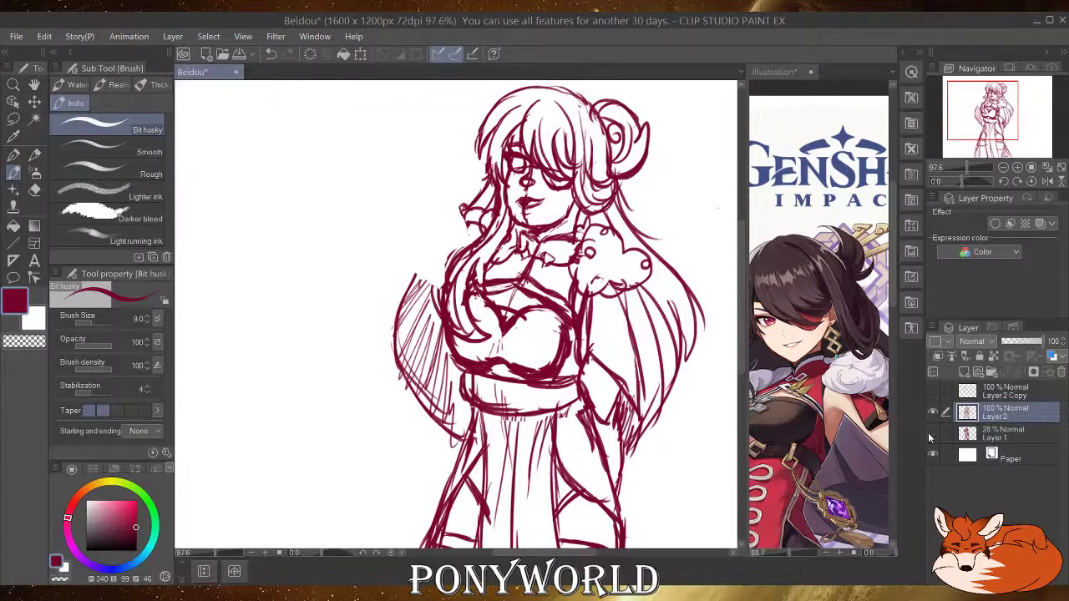
Try sketching the raised upper arm over the temporarily shown Layer 1 guide.
{"action": "left_click", "coordinate": [930, 432]}
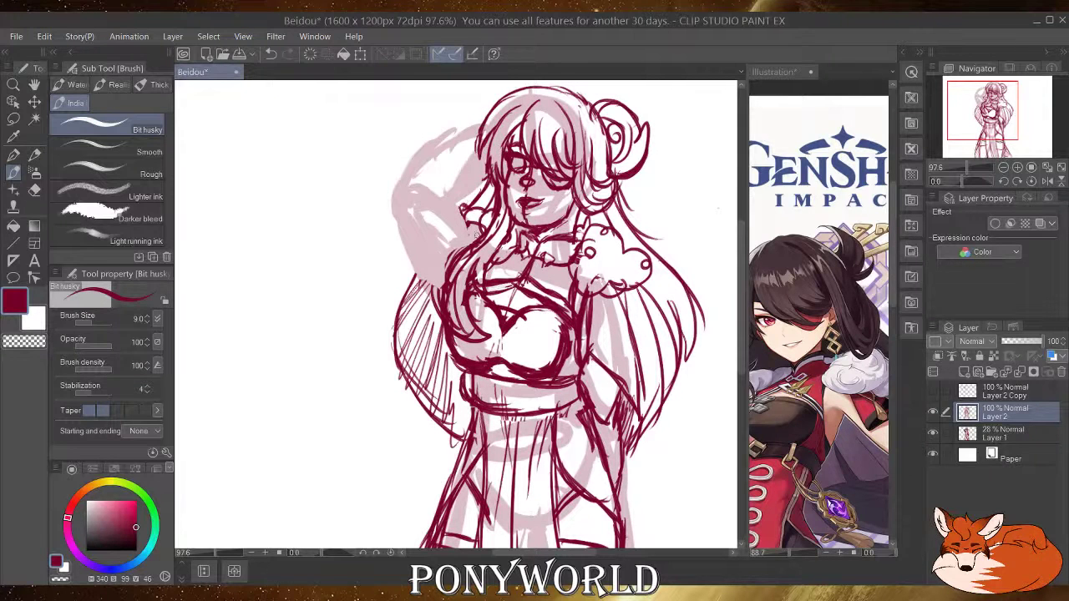
{"action": "mouse_move", "coordinate": [473, 227]}
{"action": "left_mouse_down"}
{"action": "mouse_move", "coordinate": [464, 220]}
{"action": "mouse_move", "coordinate": [457, 236]}
{"action": "left_mouse_up"}
{"action": "mouse_move", "coordinate": [439, 297]}
{"action": "left_mouse_down"}
{"action": "mouse_move", "coordinate": [420, 210]}
{"action": "mouse_move", "coordinate": [425, 197]}
{"action": "mouse_move", "coordinate": [457, 209]}
{"action": "left_mouse_up"}
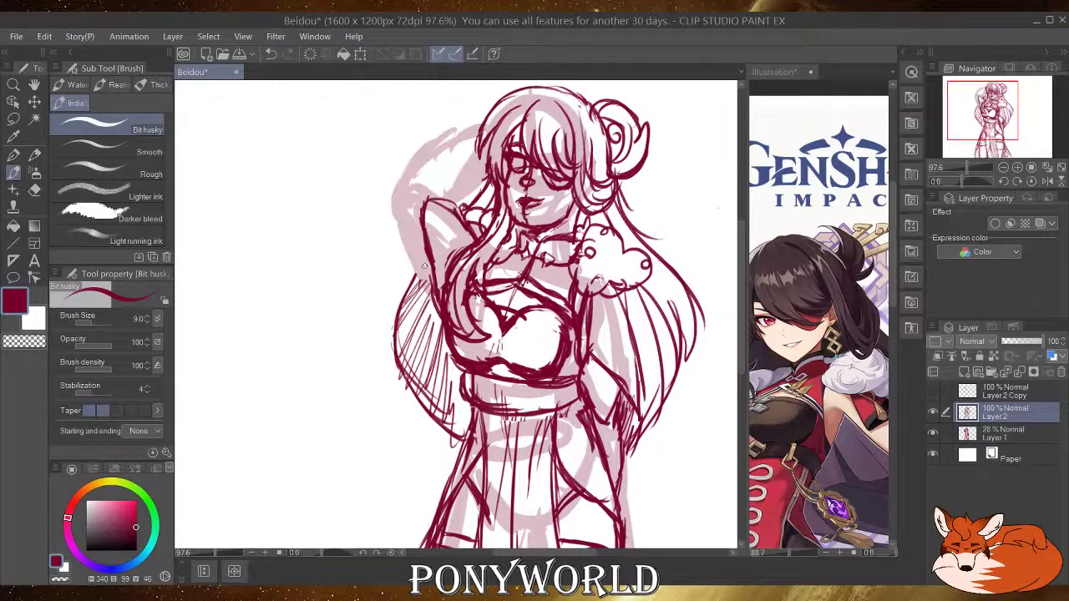
{"action": "left_click_drag", "start_coordinate": [925, 432], "coordinate": [928, 433]}
{"action": "left_click", "coordinate": [933, 434]}
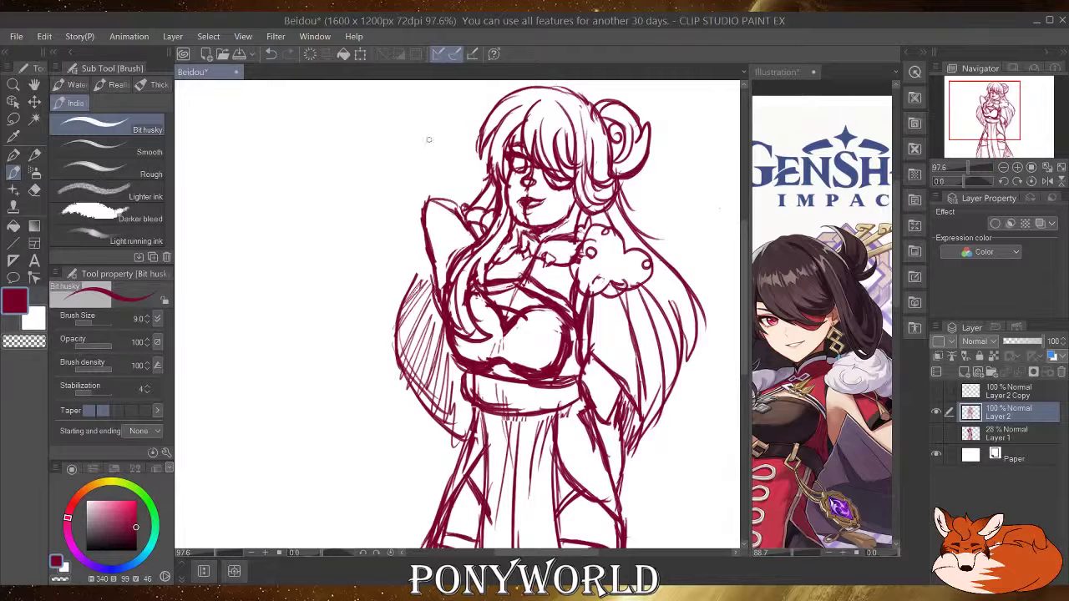
Undo the upper arm strokes drawn over the guide and clear the restored selection.
{"action": "key", "text": "ctrl+z"}
{"action": "key", "text": "ctrl+z"}
{"action": "key", "text": "ctrl+z"}
{"action": "key", "text": "ctrl+z"}
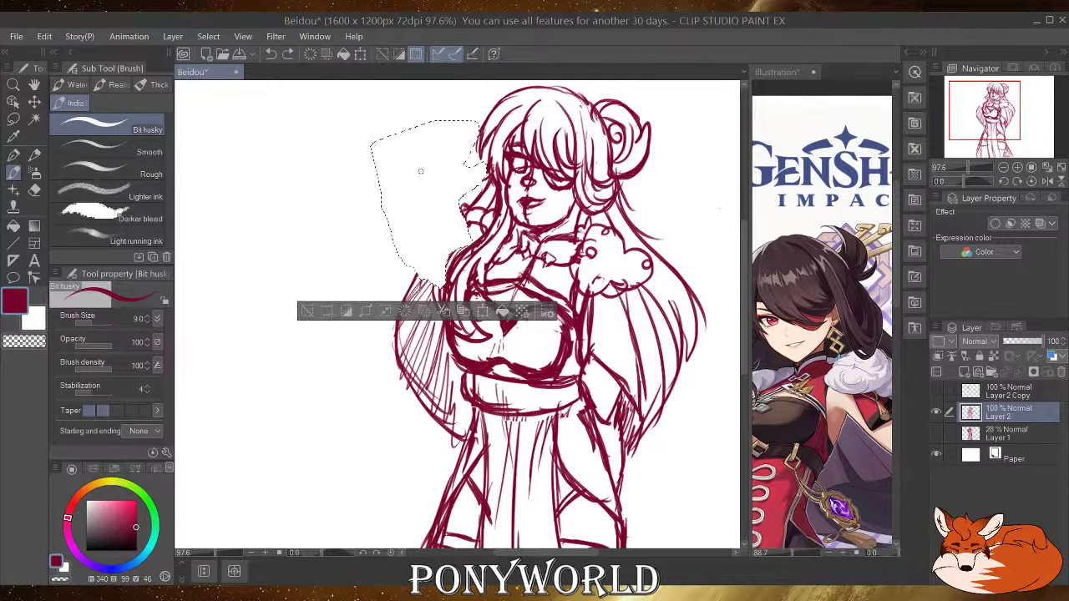
{"action": "key", "text": "ctrl+d"}
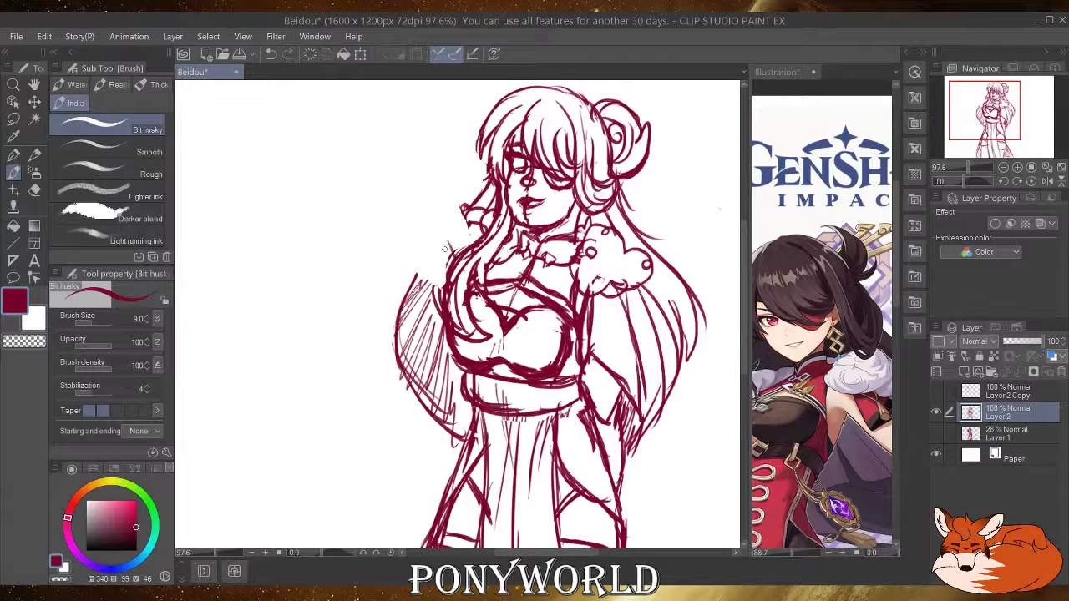
Sketch the outline of the raised upper arm from the shoulder up toward the elbow.
{"action": "mouse_move", "coordinate": [451, 264]}
{"action": "left_mouse_down"}
{"action": "mouse_move", "coordinate": [437, 216]}
{"action": "mouse_move", "coordinate": [489, 237]}
{"action": "mouse_move", "coordinate": [457, 244]}
{"action": "mouse_move", "coordinate": [461, 228]}
{"action": "mouse_move", "coordinate": [449, 262]}
{"action": "mouse_move", "coordinate": [436, 190]}
{"action": "mouse_move", "coordinate": [451, 212]}
{"action": "left_mouse_up"}
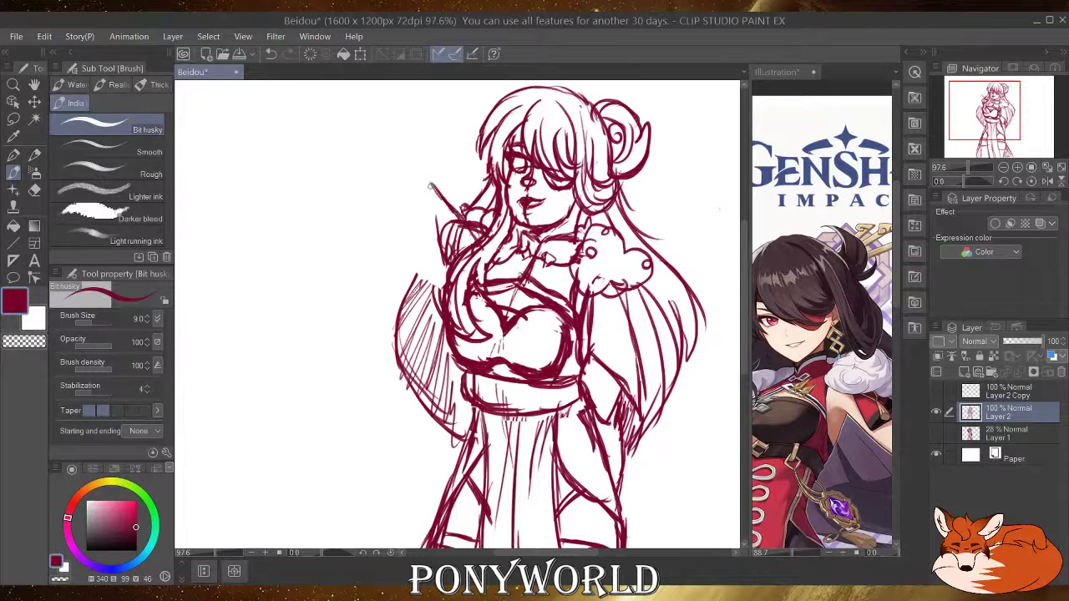
{"action": "mouse_move", "coordinate": [430, 172]}
{"action": "left_mouse_down"}
{"action": "mouse_move", "coordinate": [415, 226]}
{"action": "mouse_move", "coordinate": [456, 278]}
{"action": "left_mouse_up"}
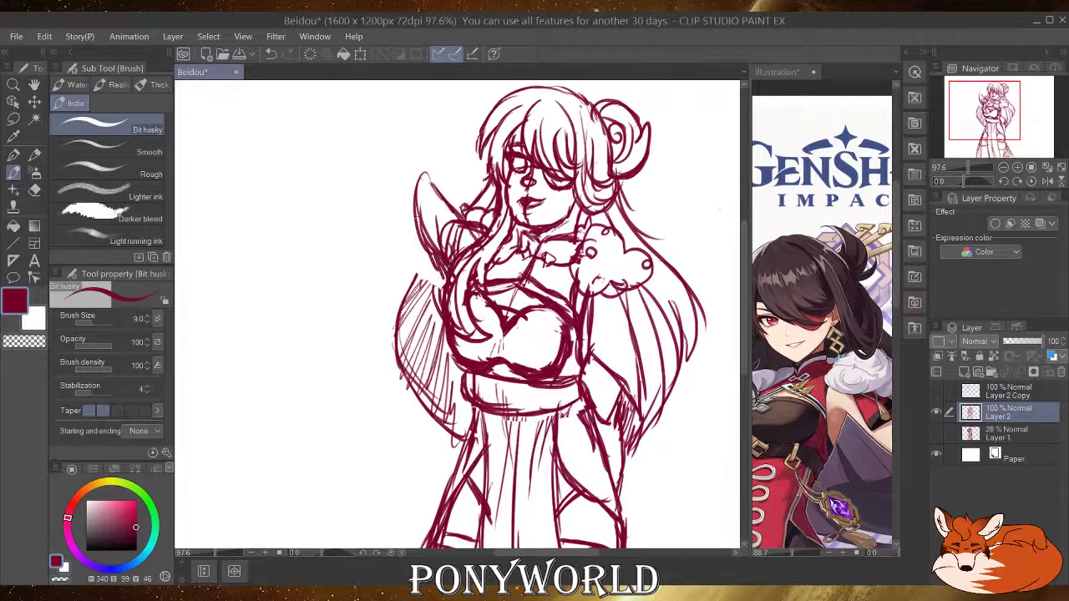
Try sketching the bent forearm from the elbow to behind the head, with upper and lower contours.
{"action": "mouse_move", "coordinate": [425, 182]}
{"action": "left_mouse_down"}
{"action": "mouse_move", "coordinate": [478, 134]}
{"action": "mouse_move", "coordinate": [469, 139]}
{"action": "left_mouse_up"}
{"action": "left_click_drag", "start_coordinate": [454, 193], "coordinate": [427, 206]}
{"action": "mouse_move", "coordinate": [467, 175]}
{"action": "left_mouse_down"}
{"action": "mouse_move", "coordinate": [424, 209]}
{"action": "mouse_move", "coordinate": [444, 193]}
{"action": "left_mouse_up"}
{"action": "left_click_drag", "start_coordinate": [416, 208], "coordinate": [486, 158]}
{"action": "left_click_drag", "start_coordinate": [426, 212], "coordinate": [492, 150]}
{"action": "left_click_drag", "start_coordinate": [449, 200], "coordinate": [488, 158]}
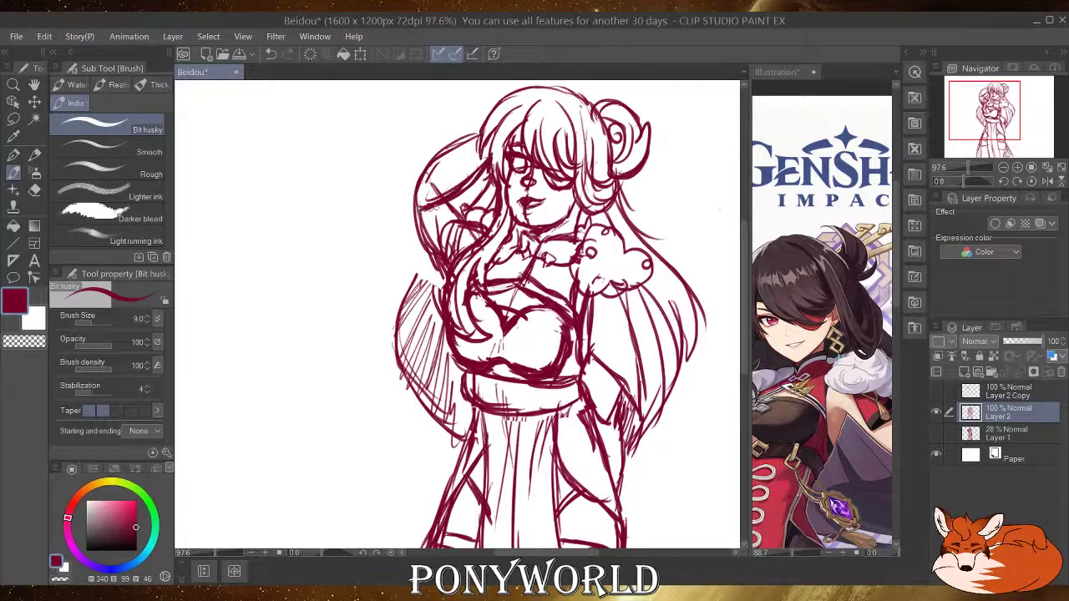
Try reworking the shoulder of the raised arm, erasing overlapping lines and redrawing the fur tuft beside the hair.
{"action": "mouse_move", "coordinate": [438, 199]}
{"action": "left_mouse_down"}
{"action": "mouse_move", "coordinate": [476, 214]}
{"action": "mouse_move", "coordinate": [451, 242]}
{"action": "left_mouse_up"}
{"action": "left_click_drag", "start_coordinate": [484, 227], "coordinate": [466, 245]}
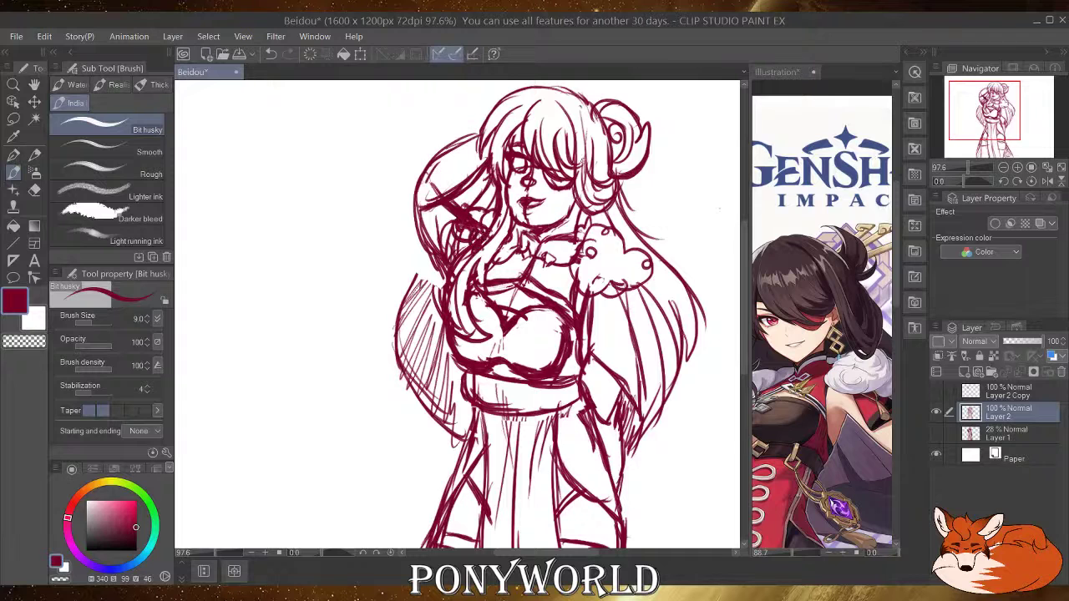
{"action": "left_click", "coordinate": [34, 189]}
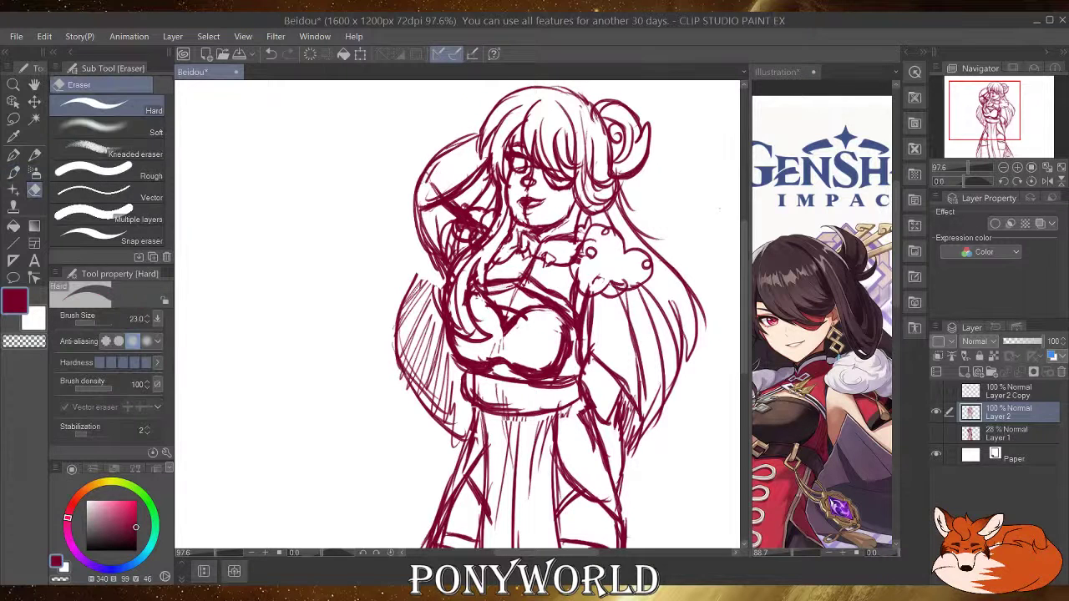
{"action": "mouse_move", "coordinate": [472, 213]}
{"action": "left_mouse_down"}
{"action": "mouse_move", "coordinate": [468, 230]}
{"action": "mouse_move", "coordinate": [483, 226]}
{"action": "mouse_move", "coordinate": [476, 218]}
{"action": "left_mouse_up"}
{"action": "left_click", "coordinate": [14, 172]}
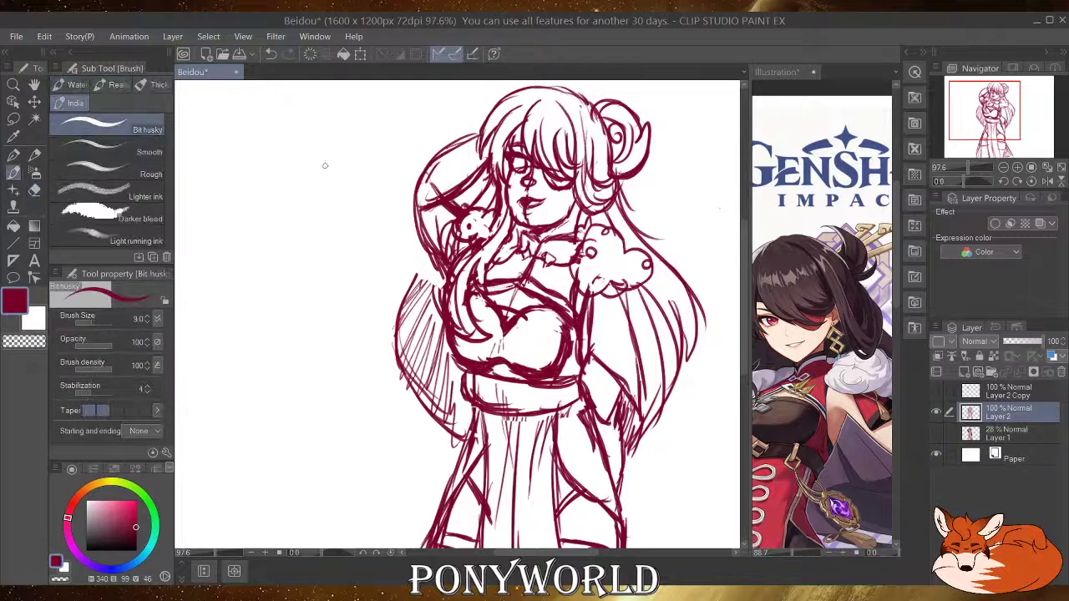
Try extending the elbow outward and reinforcing the contour of the raised upper arm.
{"action": "mouse_move", "coordinate": [434, 155]}
{"action": "left_mouse_down"}
{"action": "mouse_move", "coordinate": [411, 180]}
{"action": "mouse_move", "coordinate": [409, 226]}
{"action": "mouse_move", "coordinate": [407, 211]}
{"action": "left_mouse_up"}
{"action": "left_click_drag", "start_coordinate": [424, 214], "coordinate": [415, 236]}
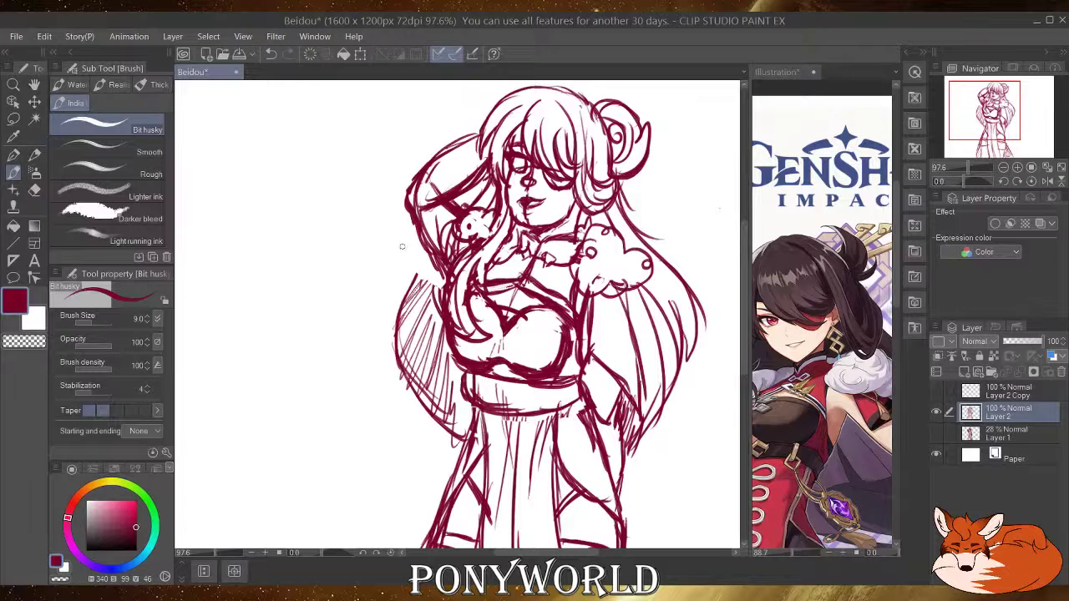
{"action": "mouse_move", "coordinate": [453, 198]}
{"action": "left_mouse_down"}
{"action": "mouse_move", "coordinate": [432, 275]}
{"action": "mouse_move", "coordinate": [417, 244]}
{"action": "mouse_move", "coordinate": [449, 300]}
{"action": "left_mouse_up"}
Undo the elbow, fur and forearm strokes back to the first short lines at the shoulder.
{"action": "key", "text": "ctrl+z"}
{"action": "key", "text": "ctrl+z"}
{"action": "key", "text": "ctrl+z"}
{"action": "key", "text": "ctrl+z"}
{"action": "key", "text": "ctrl+z"}
{"action": "key", "text": "ctrl+z"}
{"action": "key", "text": "ctrl+z"}
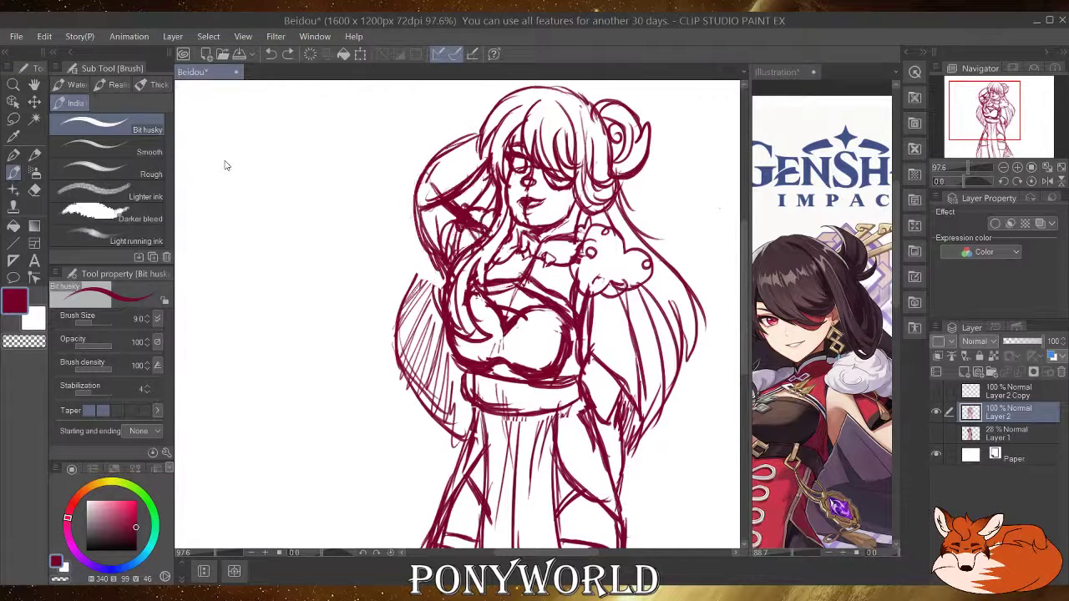
{"action": "key", "text": "ctrl+z"}
{"action": "key", "text": "ctrl+z"}
{"action": "key", "text": "ctrl+z"}
{"action": "key", "text": "ctrl+z"}
{"action": "key", "text": "ctrl+z"}
{"action": "key", "text": "ctrl+z"}
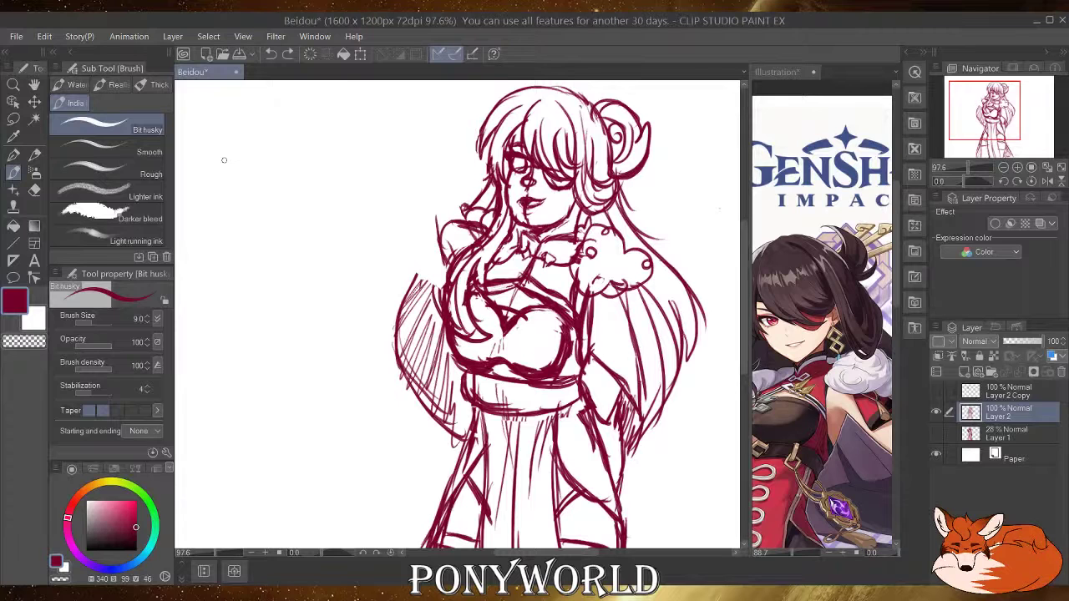
Sketch a new raised arm with a pointed elbow farther out from the body and a forearm toward the head.
{"action": "mouse_move", "coordinate": [475, 242]}
{"action": "left_mouse_down"}
{"action": "mouse_move", "coordinate": [401, 209]}
{"action": "mouse_move", "coordinate": [451, 147]}
{"action": "left_mouse_up"}
{"action": "left_click_drag", "start_coordinate": [408, 201], "coordinate": [480, 152]}
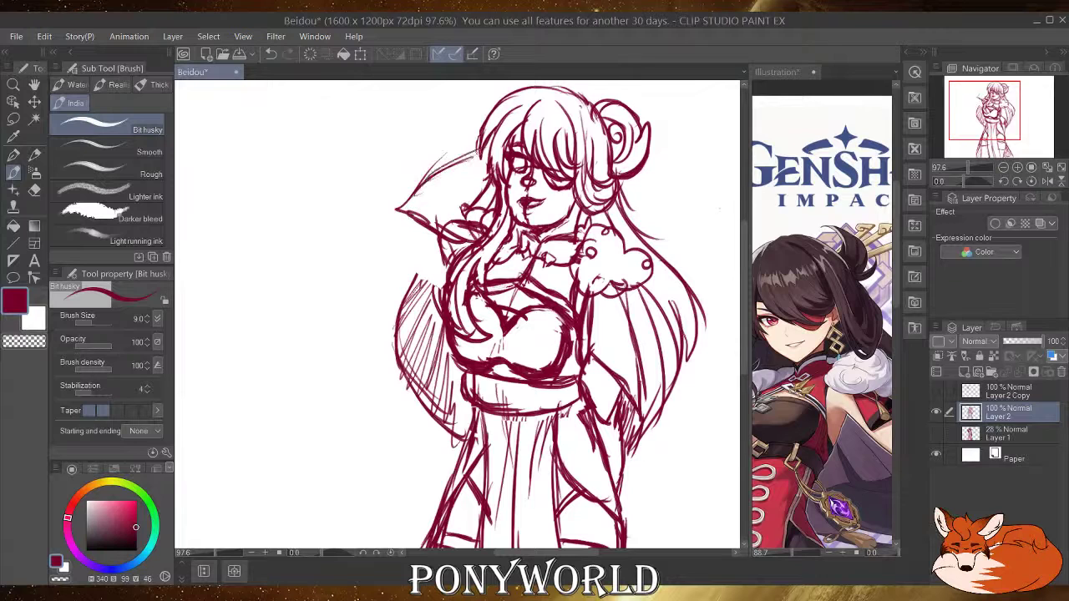
{"action": "left_click", "coordinate": [448, 54]}
{"action": "mouse_move", "coordinate": [447, 276]}
{"action": "left_mouse_down"}
{"action": "mouse_move", "coordinate": [434, 233]}
{"action": "mouse_move", "coordinate": [453, 226]}
{"action": "mouse_move", "coordinate": [436, 243]}
{"action": "mouse_move", "coordinate": [441, 211]}
{"action": "mouse_move", "coordinate": [402, 192]}
{"action": "mouse_move", "coordinate": [390, 224]}
{"action": "mouse_move", "coordinate": [449, 252]}
{"action": "left_mouse_up"}
{"action": "mouse_move", "coordinate": [398, 186]}
{"action": "left_mouse_down"}
{"action": "mouse_move", "coordinate": [388, 218]}
{"action": "mouse_move", "coordinate": [426, 208]}
{"action": "mouse_move", "coordinate": [415, 216]}
{"action": "mouse_move", "coordinate": [480, 155]}
{"action": "mouse_move", "coordinate": [444, 155]}
{"action": "left_mouse_up"}
Build up the upper and lower forearm contours between the head and the elbow with heavier sketch strokes.
{"action": "mouse_move", "coordinate": [486, 122]}
{"action": "left_mouse_down"}
{"action": "mouse_move", "coordinate": [434, 152]}
{"action": "mouse_move", "coordinate": [434, 200]}
{"action": "left_mouse_up"}
{"action": "mouse_move", "coordinate": [492, 168]}
{"action": "left_mouse_down"}
{"action": "mouse_move", "coordinate": [443, 186]}
{"action": "mouse_move", "coordinate": [452, 180]}
{"action": "left_mouse_up"}
{"action": "left_click_drag", "start_coordinate": [489, 162], "coordinate": [466, 179]}
{"action": "left_click_drag", "start_coordinate": [491, 136], "coordinate": [436, 154]}
{"action": "mouse_move", "coordinate": [464, 142]}
{"action": "left_mouse_down"}
{"action": "mouse_move", "coordinate": [406, 164]}
{"action": "mouse_move", "coordinate": [380, 219]}
{"action": "left_mouse_up"}
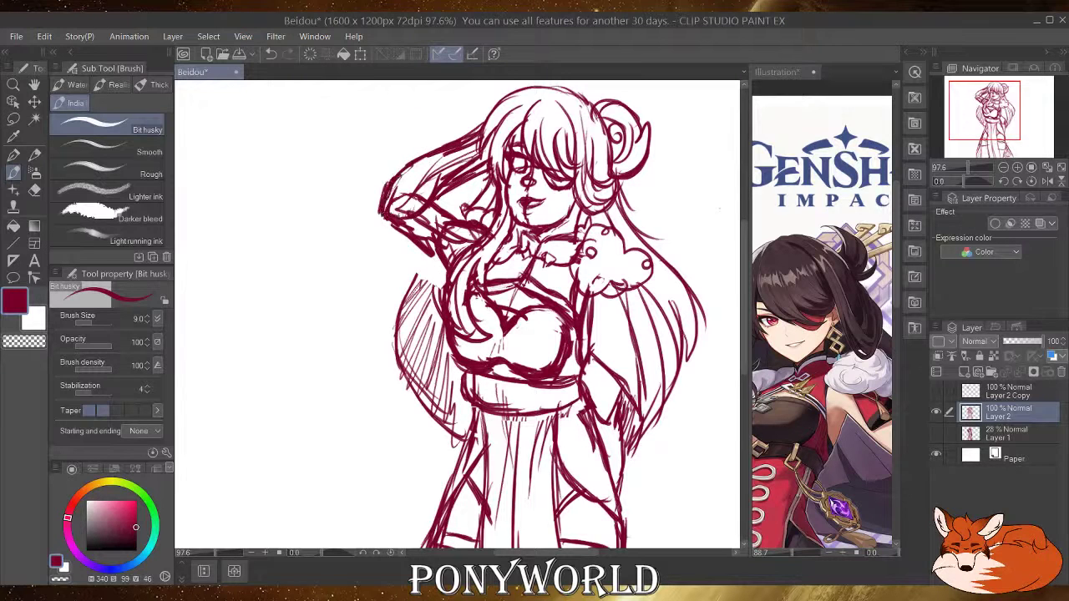
Thicken the underside of the raised upper arm down to the shoulder and firm up the inner elbow line.
{"action": "mouse_move", "coordinate": [457, 197]}
{"action": "left_mouse_down"}
{"action": "mouse_move", "coordinate": [429, 212]}
{"action": "mouse_move", "coordinate": [436, 259]}
{"action": "mouse_move", "coordinate": [455, 277]}
{"action": "left_mouse_up"}
{"action": "left_click_drag", "start_coordinate": [442, 205], "coordinate": [403, 212]}
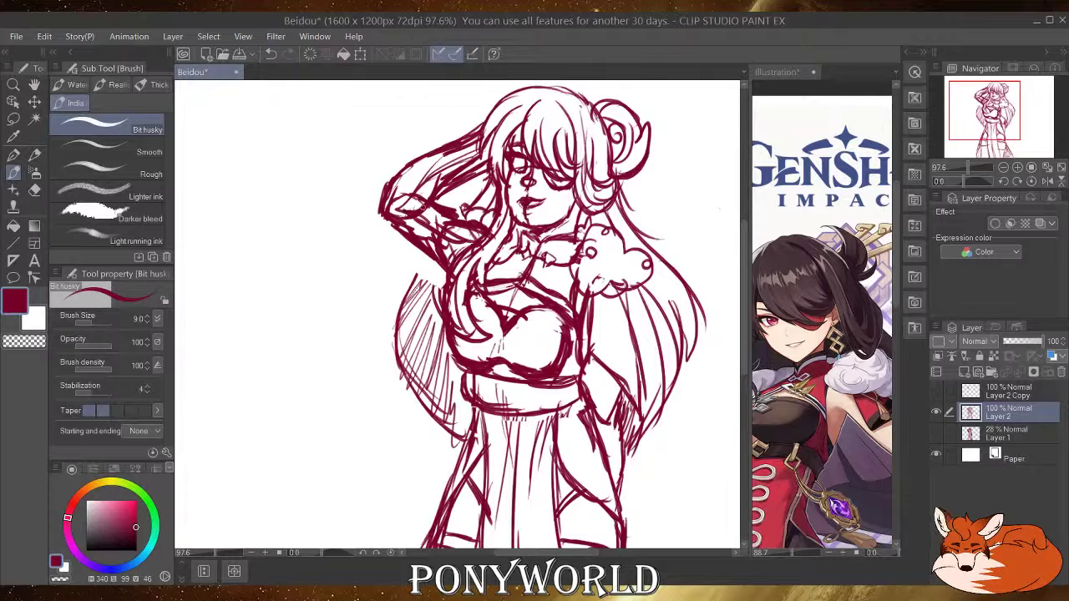
{"action": "mouse_move", "coordinate": [465, 179]}
{"action": "left_mouse_down"}
{"action": "mouse_move", "coordinate": [413, 222]}
{"action": "mouse_move", "coordinate": [448, 194]}
{"action": "left_mouse_up"}
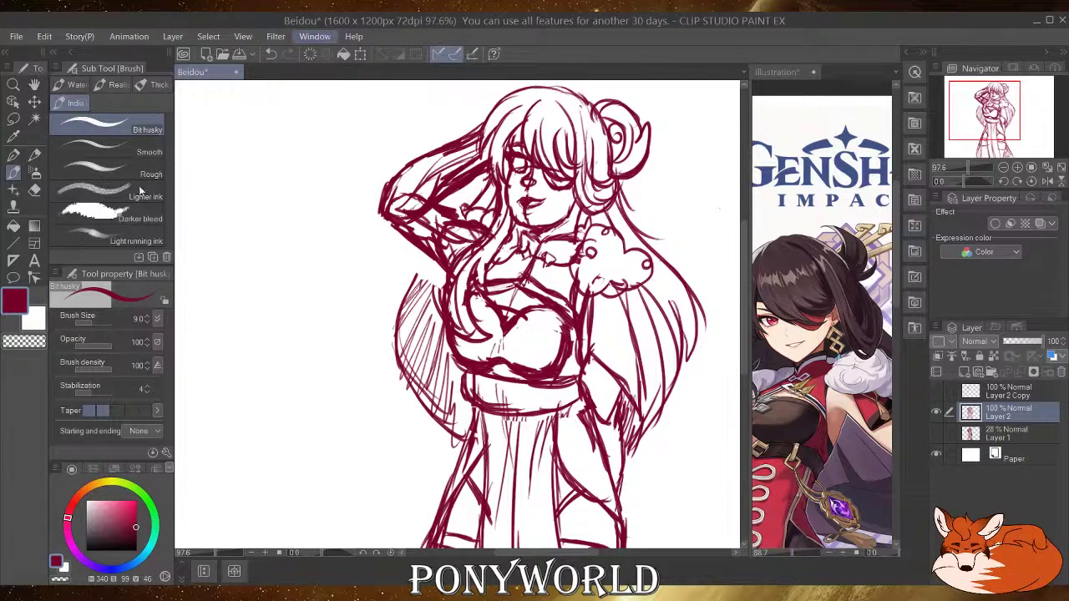
Erase the rough strokes inside the forearm and redraw its upper contour cleanly up to the hair.
{"action": "left_click", "coordinate": [34, 191]}
{"action": "mouse_move", "coordinate": [412, 191]}
{"action": "left_mouse_down"}
{"action": "mouse_move", "coordinate": [462, 159]}
{"action": "mouse_move", "coordinate": [432, 190]}
{"action": "mouse_move", "coordinate": [450, 177]}
{"action": "mouse_move", "coordinate": [396, 198]}
{"action": "mouse_move", "coordinate": [465, 157]}
{"action": "mouse_move", "coordinate": [479, 124]}
{"action": "mouse_move", "coordinate": [439, 154]}
{"action": "left_mouse_up"}
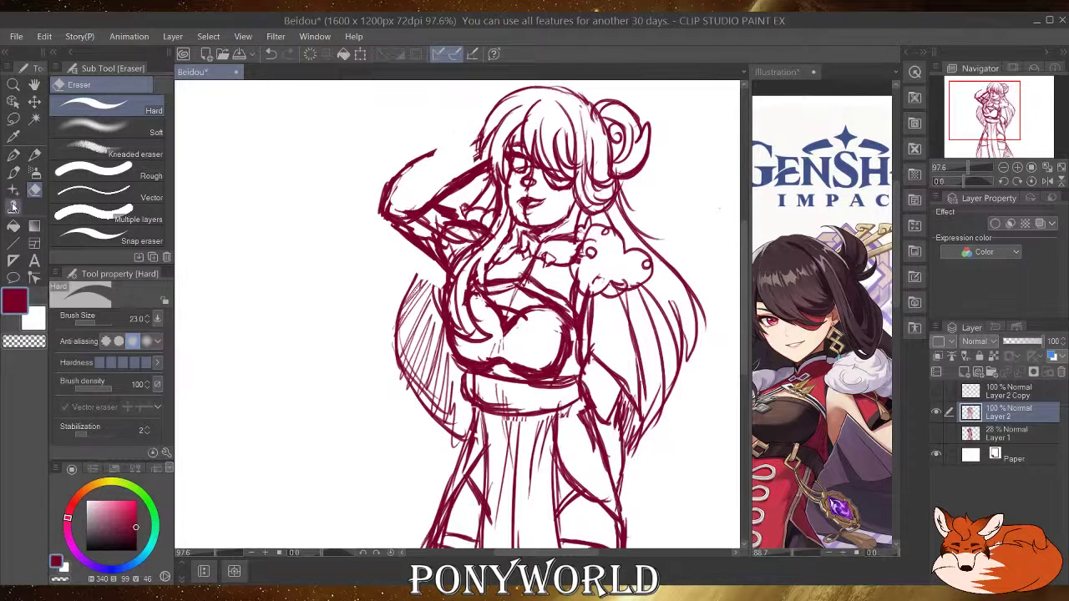
{"action": "left_click", "coordinate": [15, 172]}
{"action": "mouse_move", "coordinate": [480, 135]}
{"action": "left_mouse_down"}
{"action": "mouse_move", "coordinate": [430, 166]}
{"action": "mouse_move", "coordinate": [457, 185]}
{"action": "mouse_move", "coordinate": [492, 152]}
{"action": "left_mouse_up"}
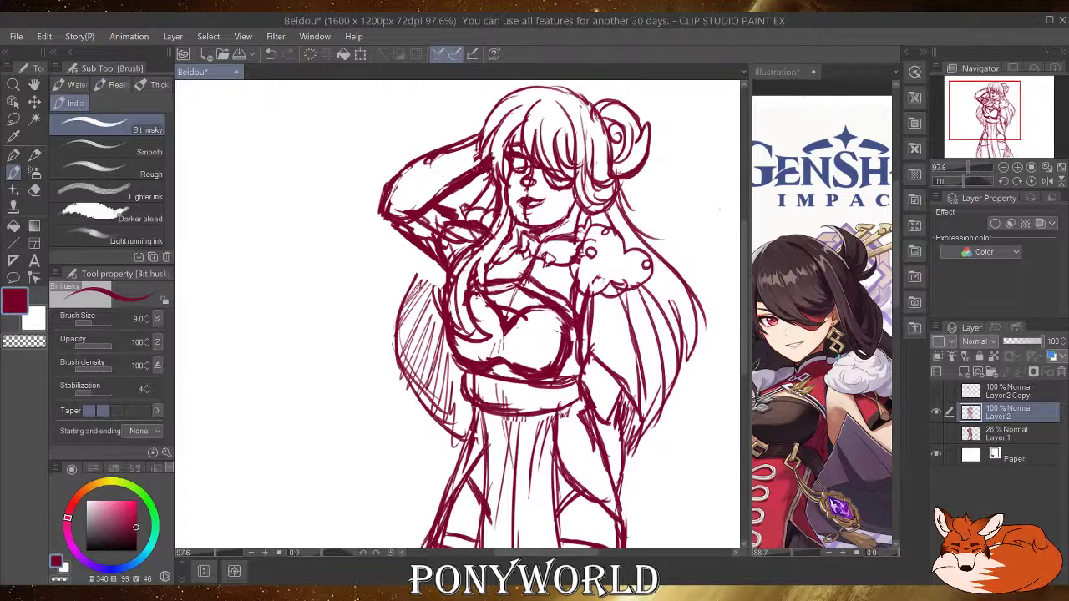
Erase the leftover construction strokes inside the raised upper arm near the elbow and shoulder.
{"action": "left_click", "coordinate": [34, 190]}
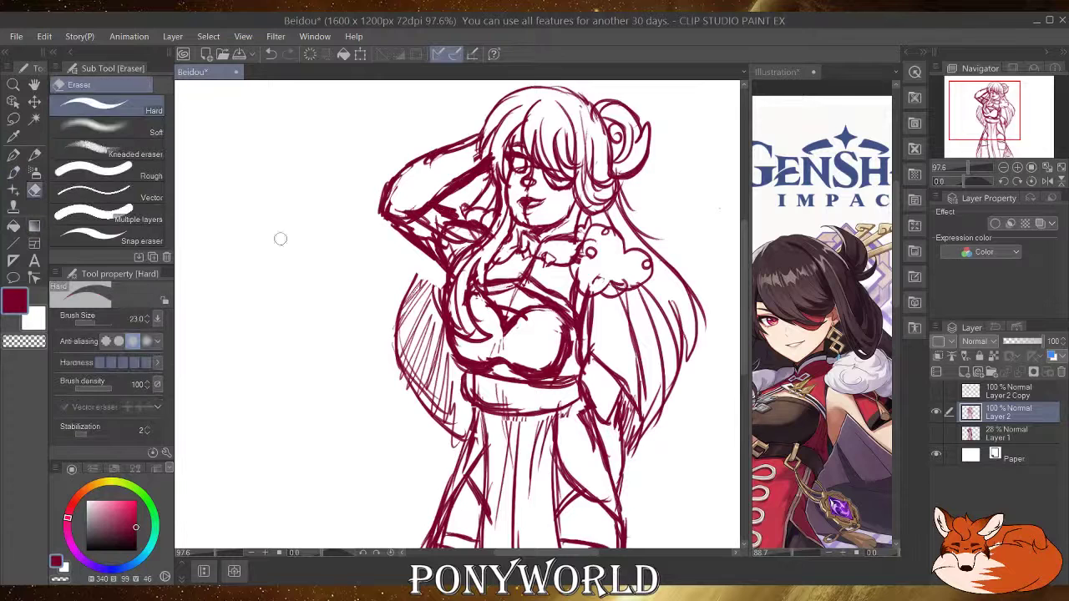
{"action": "mouse_move", "coordinate": [437, 220]}
{"action": "left_mouse_down"}
{"action": "mouse_move", "coordinate": [428, 226]}
{"action": "mouse_move", "coordinate": [442, 240]}
{"action": "mouse_move", "coordinate": [469, 235]}
{"action": "mouse_move", "coordinate": [433, 237]}
{"action": "mouse_move", "coordinate": [429, 227]}
{"action": "left_mouse_up"}
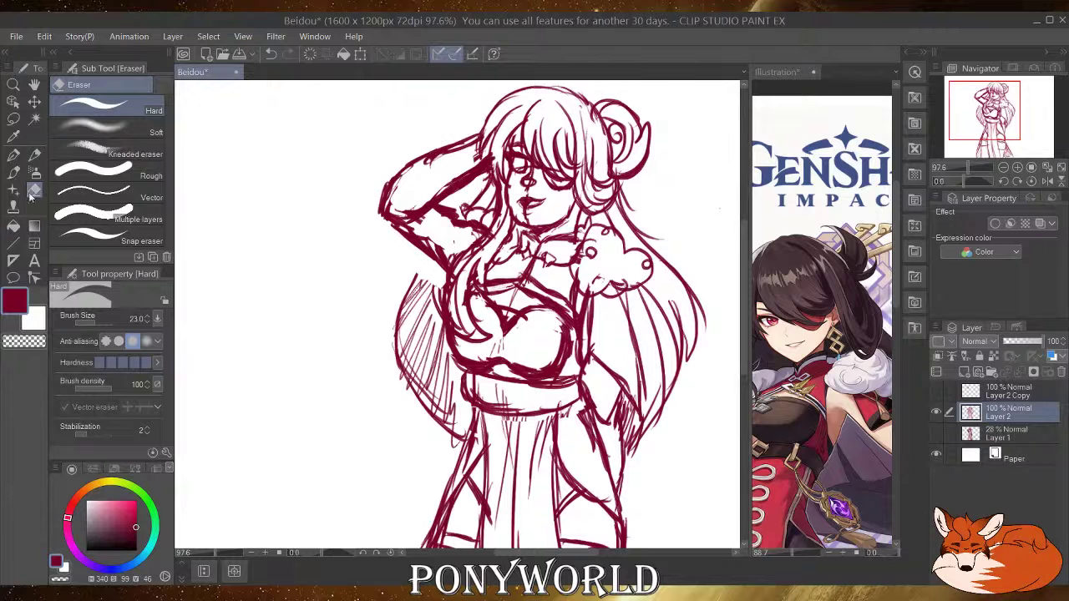
{"action": "left_click", "coordinate": [14, 172]}
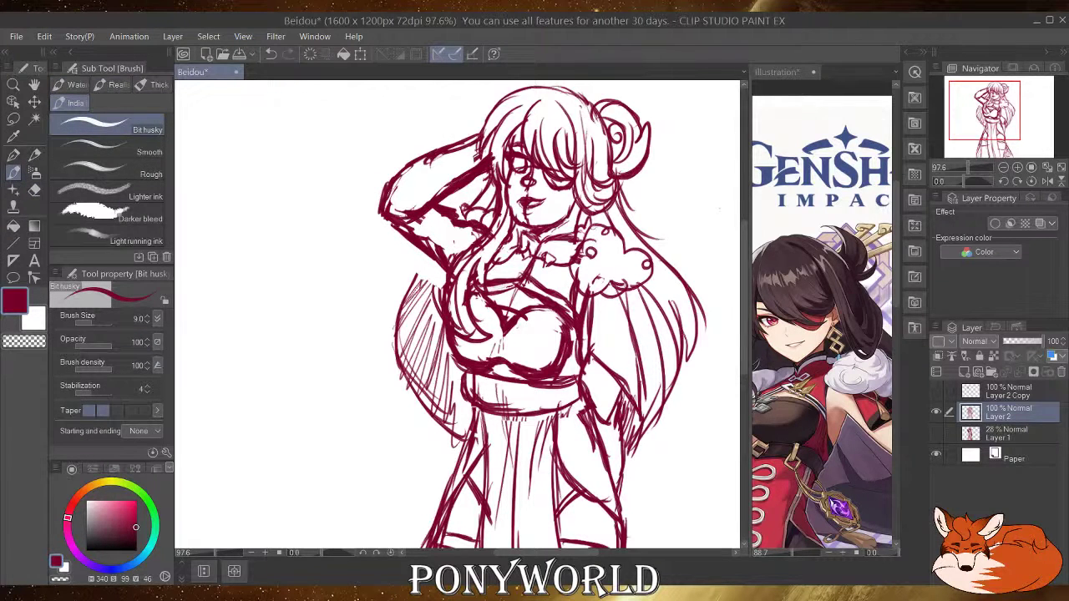
Draw fuller hair strands on Layer 2 where the raised forearm meets the head and erase the overlapping lines.
{"action": "left_click", "coordinate": [993, 399]}
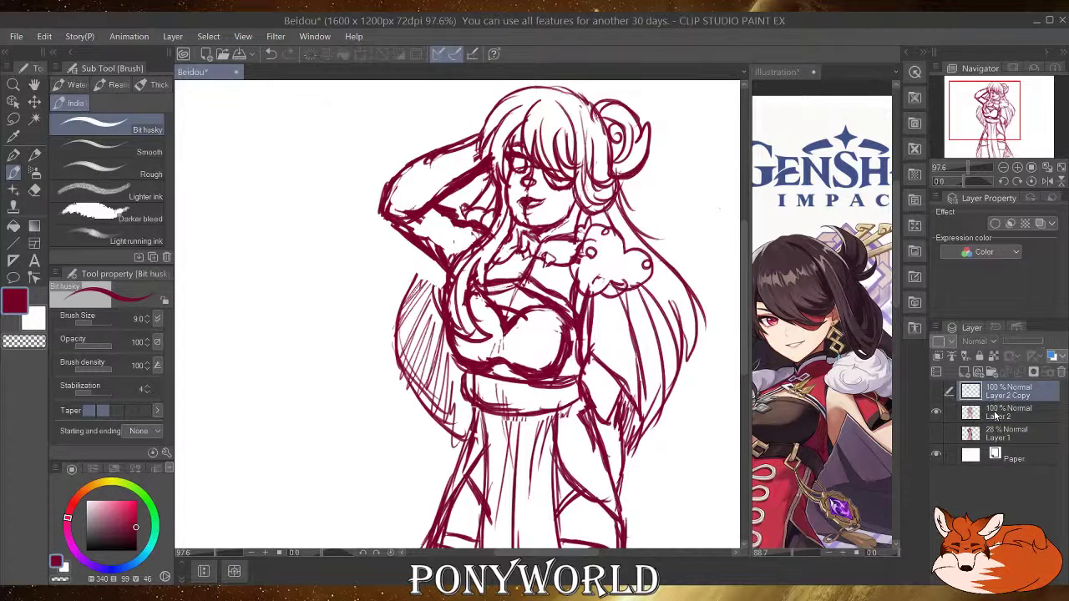
{"action": "left_click", "coordinate": [995, 413]}
{"action": "mouse_move", "coordinate": [497, 99]}
{"action": "left_mouse_down"}
{"action": "mouse_move", "coordinate": [465, 156]}
{"action": "mouse_move", "coordinate": [474, 164]}
{"action": "left_mouse_up"}
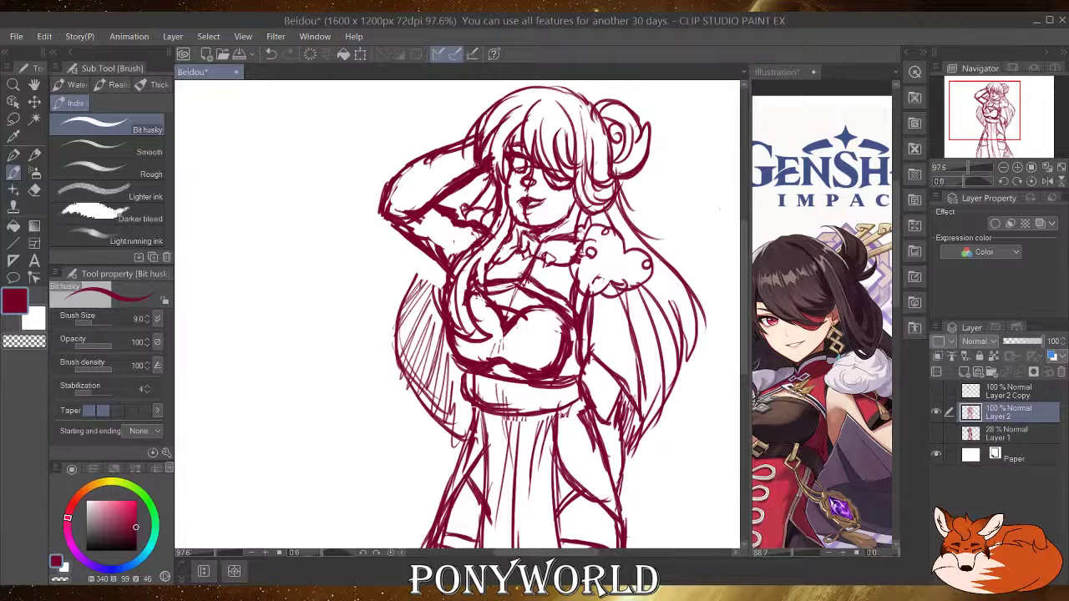
{"action": "mouse_move", "coordinate": [496, 124]}
{"action": "left_mouse_down"}
{"action": "mouse_move", "coordinate": [479, 163]}
{"action": "mouse_move", "coordinate": [492, 185]}
{"action": "left_mouse_up"}
{"action": "left_click", "coordinate": [35, 191]}
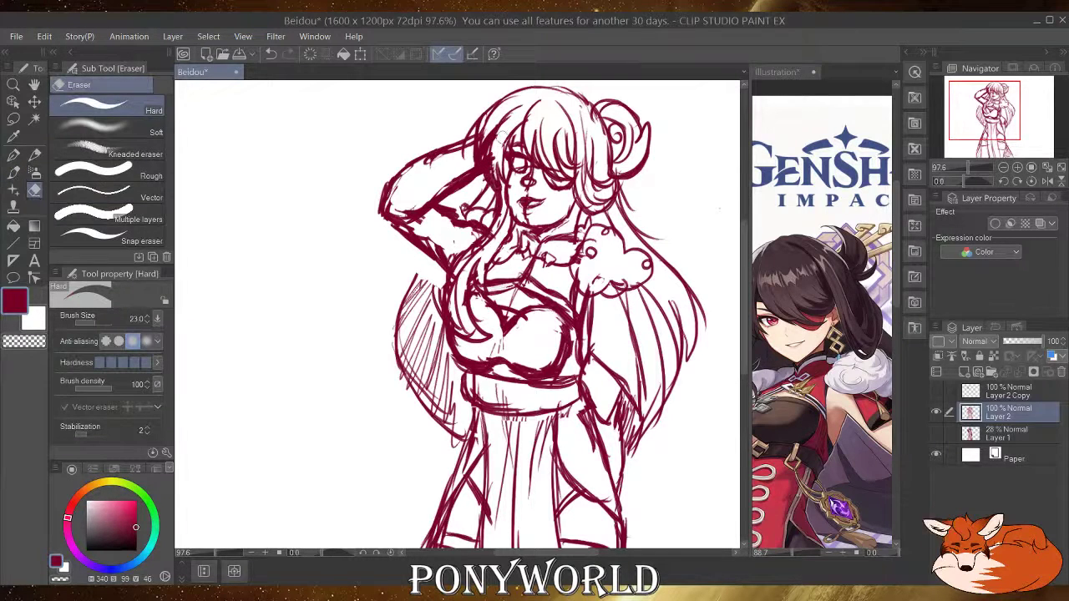
{"action": "mouse_move", "coordinate": [494, 170]}
{"action": "left_mouse_down"}
{"action": "mouse_move", "coordinate": [484, 131]}
{"action": "mouse_move", "coordinate": [479, 145]}
{"action": "left_mouse_up"}
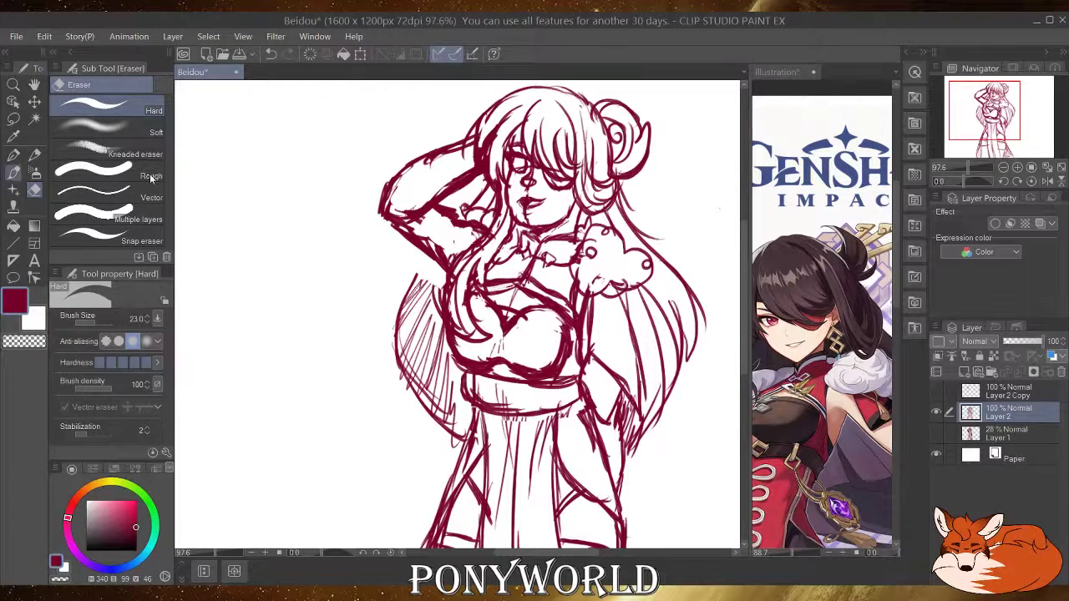
Draw a scalloped fur trim around the shoulder of the raised arm.
{"action": "left_click", "coordinate": [14, 172]}
{"action": "mouse_move", "coordinate": [464, 211]}
{"action": "left_mouse_down"}
{"action": "mouse_move", "coordinate": [463, 234]}
{"action": "mouse_move", "coordinate": [458, 204]}
{"action": "mouse_move", "coordinate": [443, 209]}
{"action": "mouse_move", "coordinate": [472, 245]}
{"action": "mouse_move", "coordinate": [482, 226]}
{"action": "mouse_move", "coordinate": [452, 211]}
{"action": "left_mouse_up"}
{"action": "left_click", "coordinate": [34, 190]}
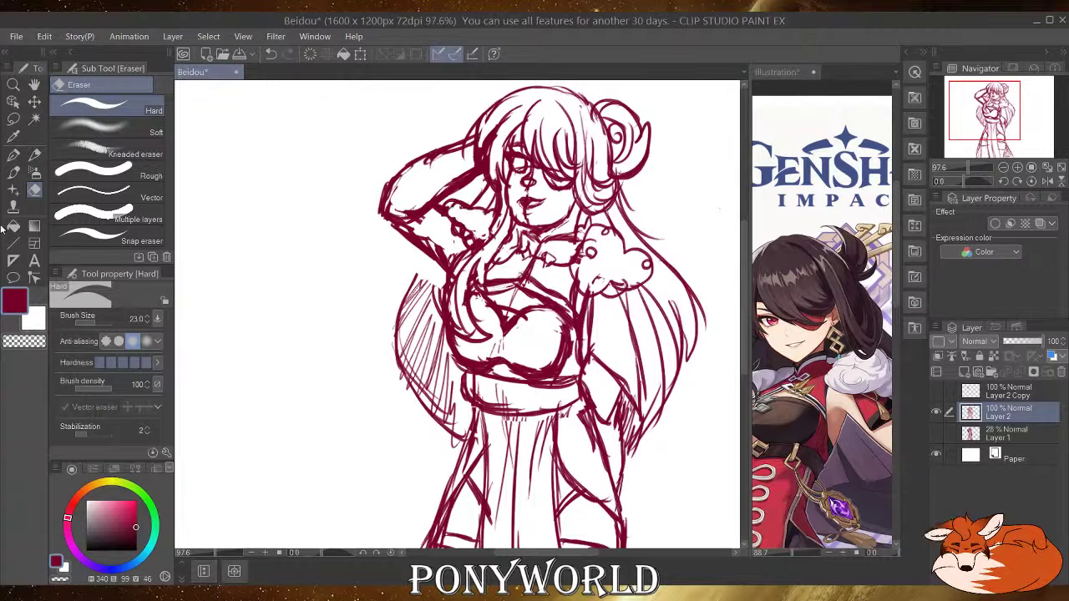
Extend the hatched long hair upward to meet the underside of the raised upper arm.
{"action": "key", "text": "b"}
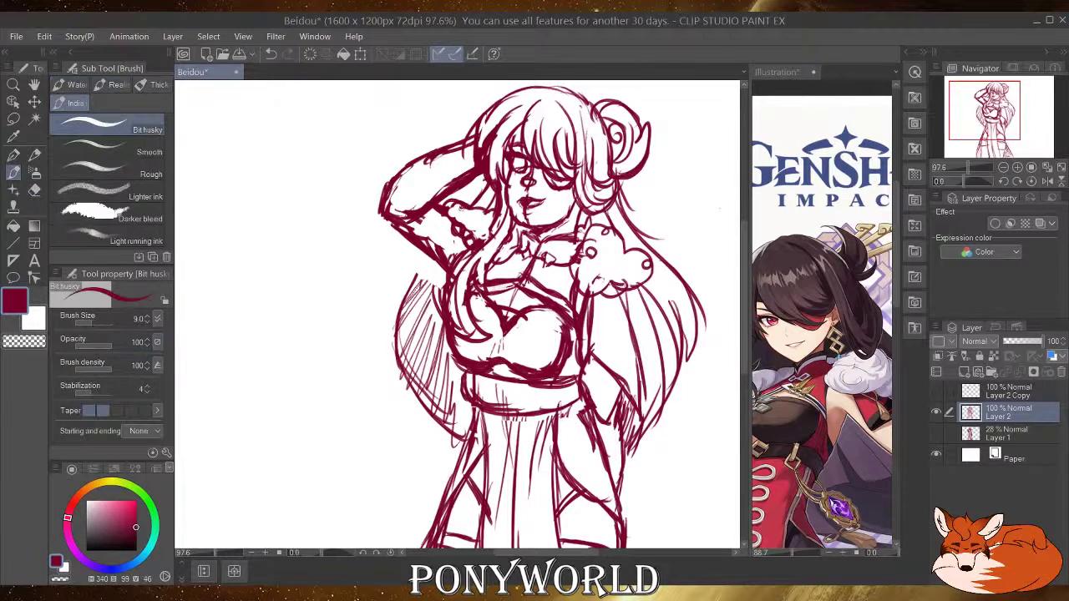
{"action": "mouse_move", "coordinate": [424, 251]}
{"action": "left_mouse_down"}
{"action": "mouse_move", "coordinate": [412, 281]}
{"action": "mouse_move", "coordinate": [427, 311]}
{"action": "left_mouse_up"}
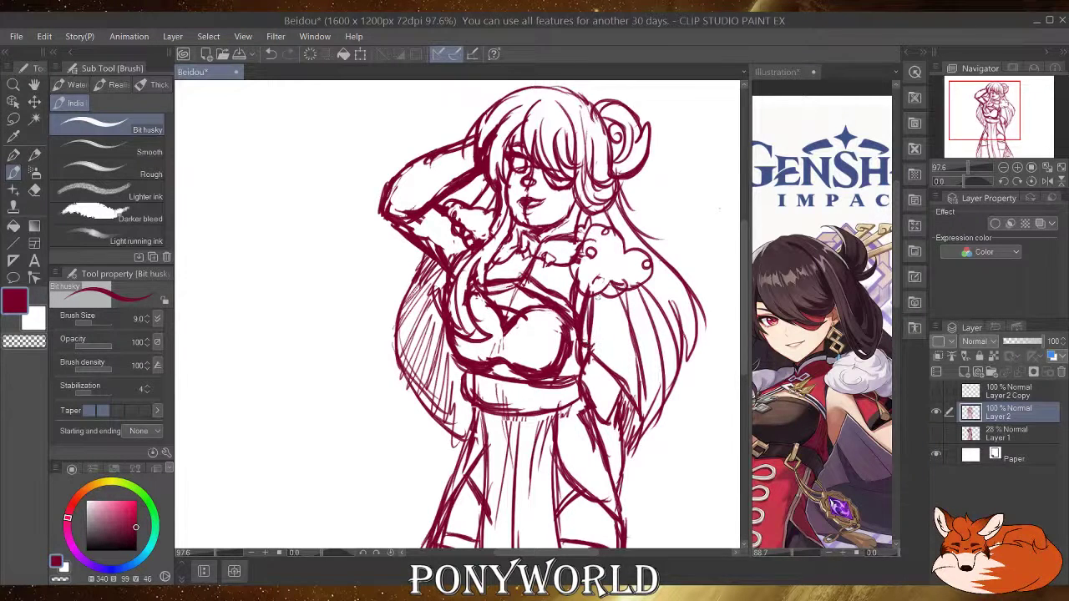
Try adding contour strokes to the lowered arm beneath the fur shoulder piece.
{"action": "mouse_move", "coordinate": [596, 290]}
{"action": "left_mouse_down"}
{"action": "mouse_move", "coordinate": [590, 341]}
{"action": "mouse_move", "coordinate": [637, 411]}
{"action": "left_mouse_up"}
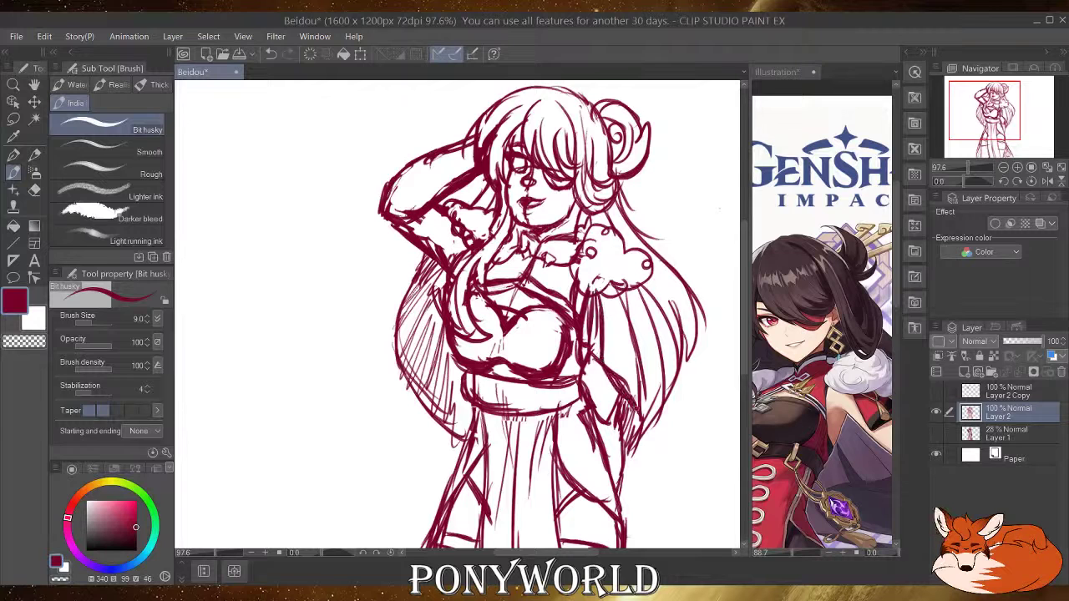
{"action": "left_click_drag", "start_coordinate": [595, 335], "coordinate": [588, 359]}
{"action": "key", "text": "ctrl+z"}
{"action": "key", "text": "ctrl+z"}
{"action": "key", "text": "ctrl+z"}
{"action": "key", "text": "ctrl+z"}
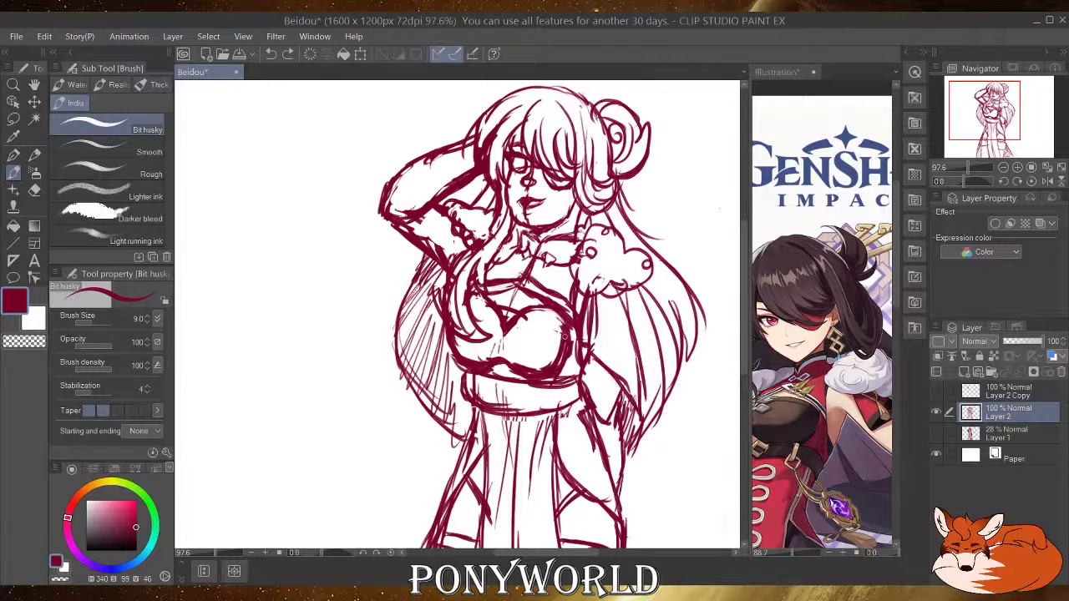
{"action": "scroll", "coordinate": [552, 315], "scroll_direction": "down", "scroll_amount": 5}
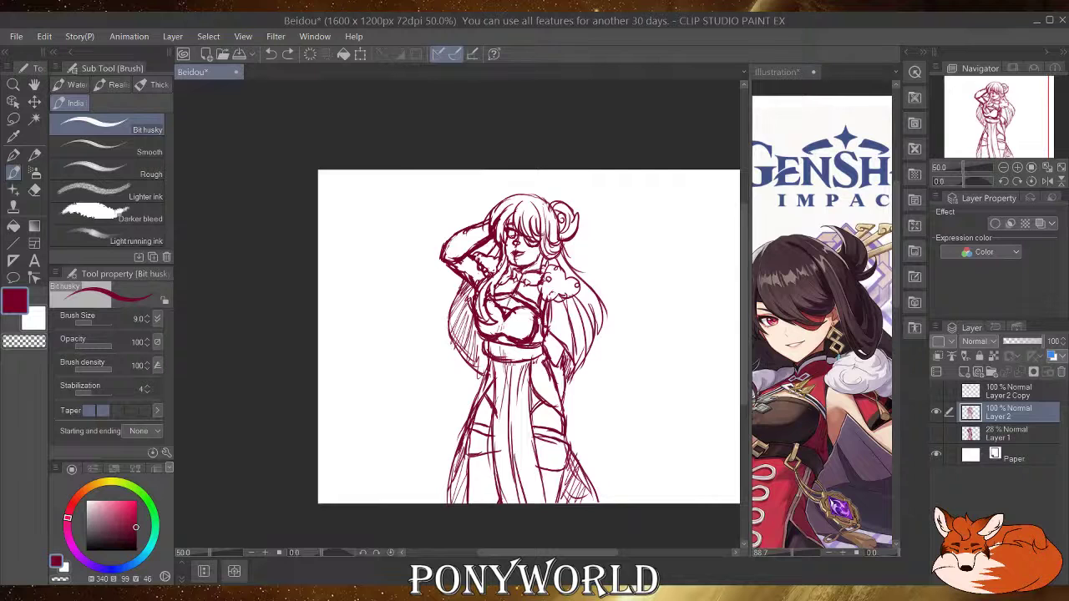
Examine Beidou's sleeves, arms and costume across the full-body and purple-background pictures in the reference illustration.
{"action": "scroll", "coordinate": [526, 271], "scroll_direction": "down", "scroll_amount": 2}
{"action": "scroll", "coordinate": [504, 264], "scroll_direction": "up", "scroll_amount": 3}
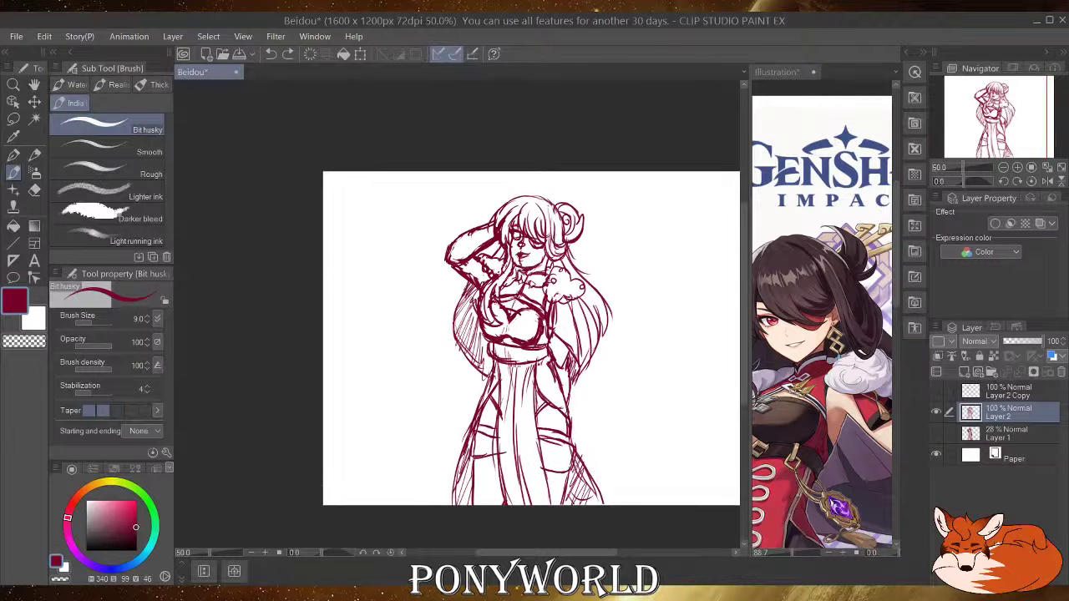
{"action": "scroll", "coordinate": [504, 266], "scroll_direction": "up", "scroll_amount": 1}
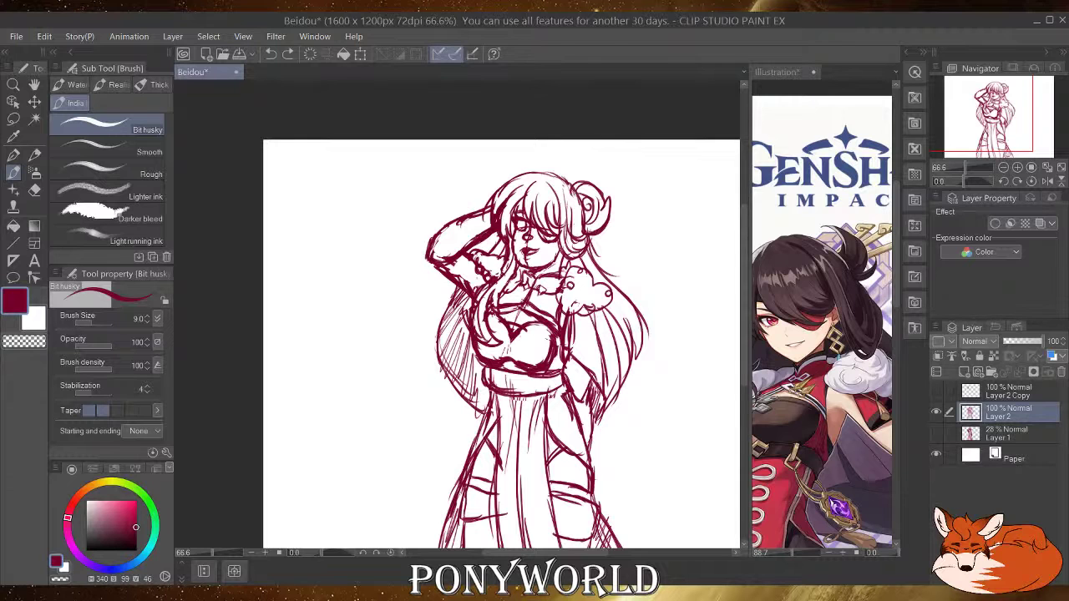
{"action": "left_click", "coordinate": [849, 237]}
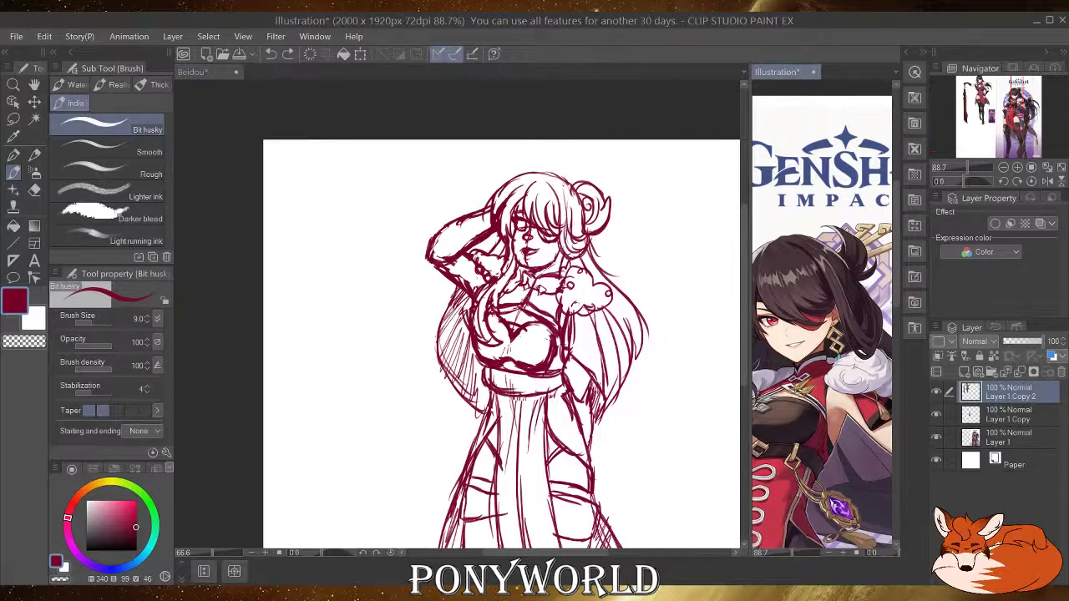
{"action": "scroll", "coordinate": [877, 426], "scroll_direction": "down", "scroll_amount": 4}
{"action": "scroll", "coordinate": [877, 425], "scroll_direction": "down", "scroll_amount": 1}
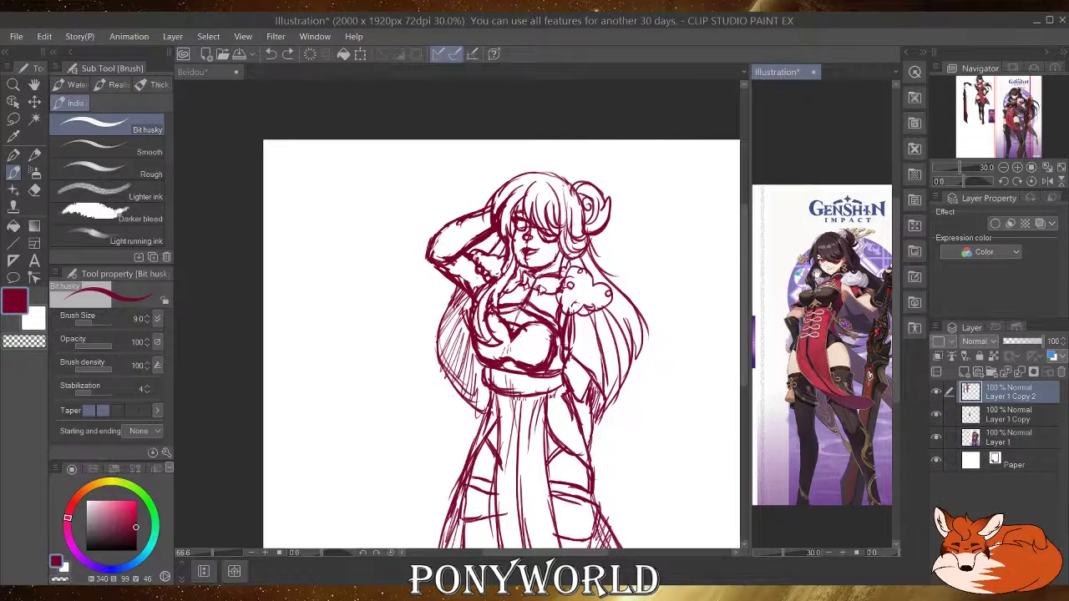
{"action": "left_click_drag", "start_coordinate": [758, 280], "coordinate": [781, 299]}
{"action": "scroll", "coordinate": [805, 367], "scroll_direction": "up", "scroll_amount": 6}
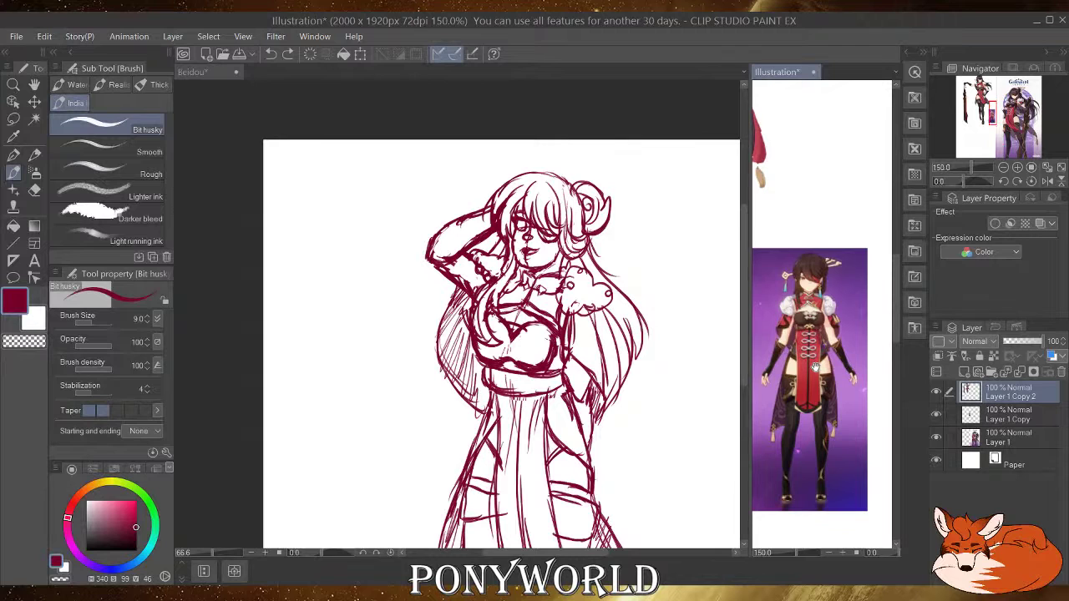
{"action": "scroll", "coordinate": [815, 367], "scroll_direction": "down", "scroll_amount": 1}
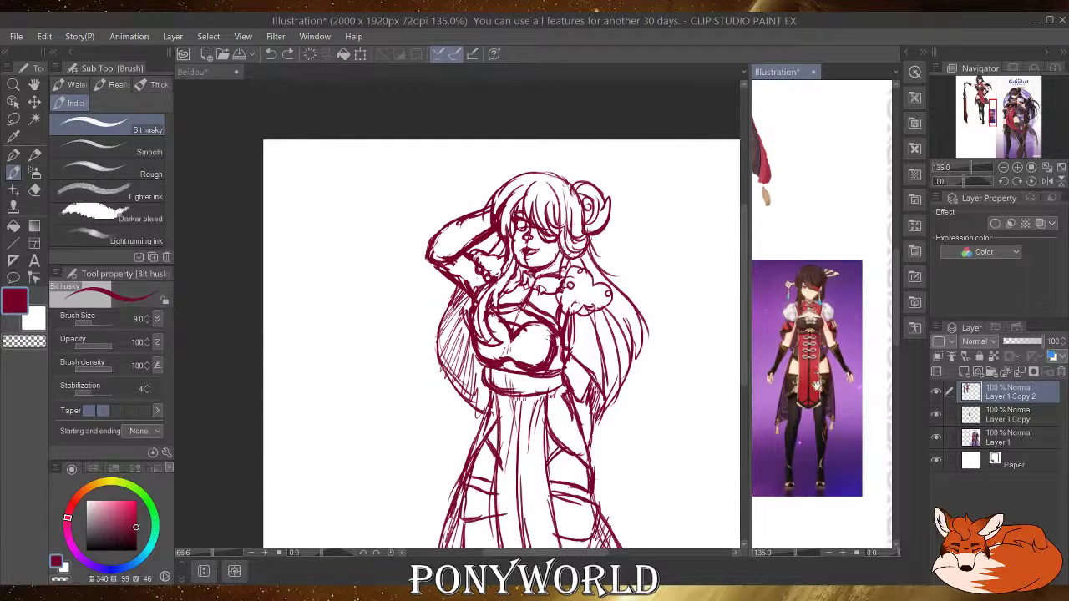
{"action": "scroll", "coordinate": [815, 367], "scroll_direction": "down", "scroll_amount": 4}
{"action": "scroll", "coordinate": [814, 386], "scroll_direction": "down", "scroll_amount": 2}
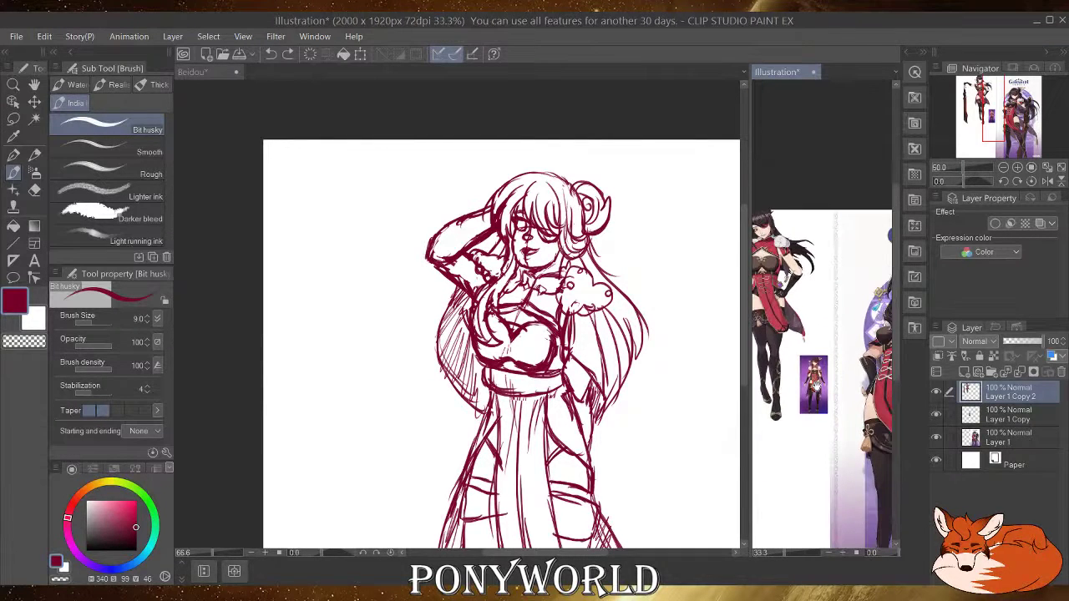
{"action": "scroll", "coordinate": [832, 326], "scroll_direction": "up", "scroll_amount": 4}
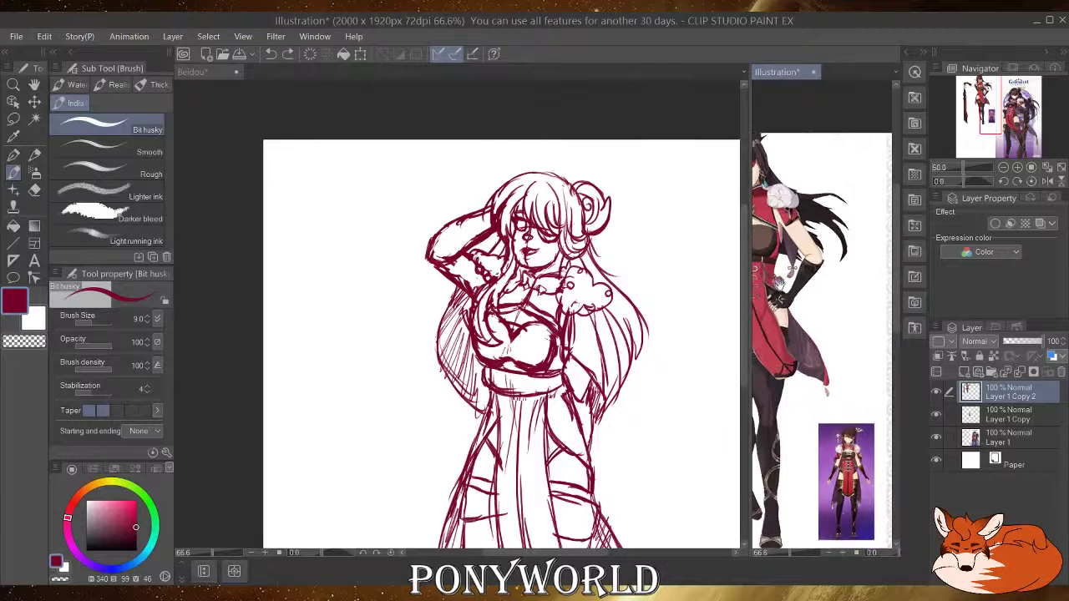
{"action": "scroll", "coordinate": [859, 388], "scroll_direction": "down", "scroll_amount": 3}
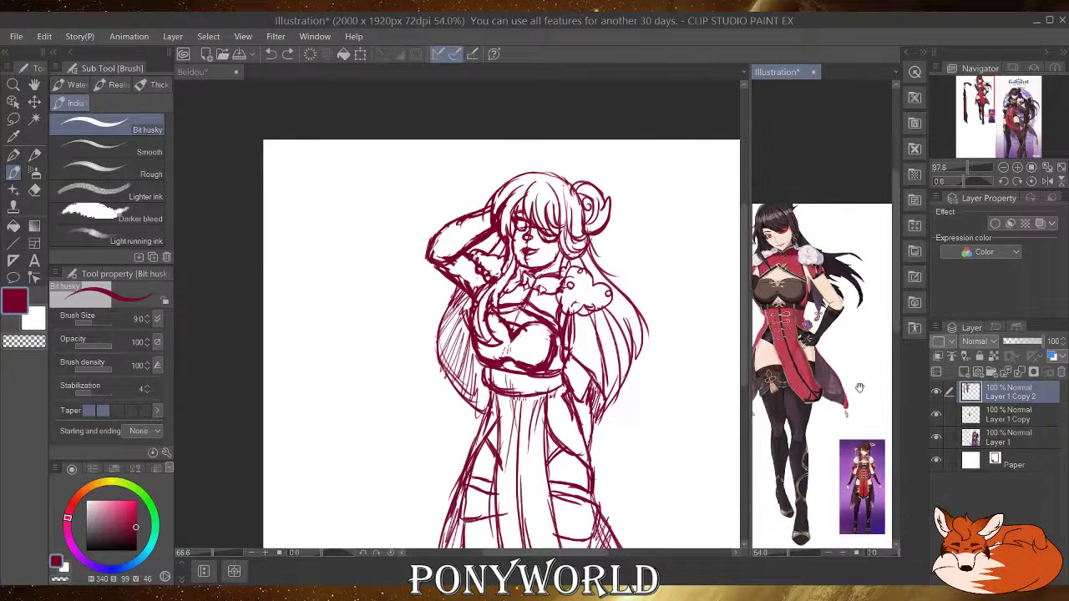
{"action": "scroll", "coordinate": [854, 478], "scroll_direction": "up", "scroll_amount": 2}
{"action": "scroll", "coordinate": [852, 470], "scroll_direction": "up", "scroll_amount": 6}
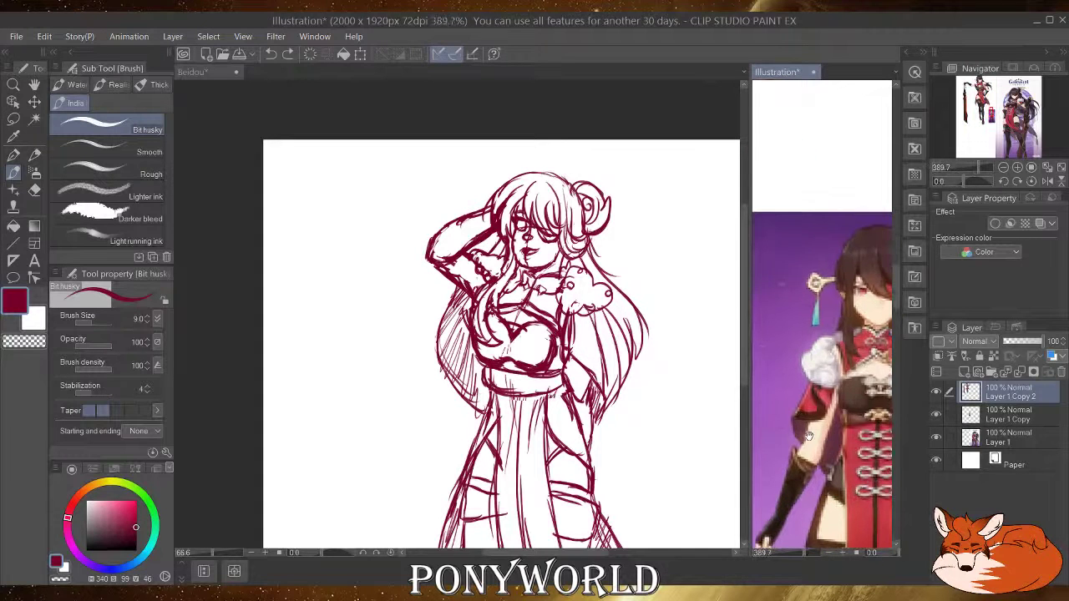
{"action": "scroll", "coordinate": [810, 434], "scroll_direction": "down", "scroll_amount": 5}
{"action": "scroll", "coordinate": [812, 428], "scroll_direction": "down", "scroll_amount": 3}
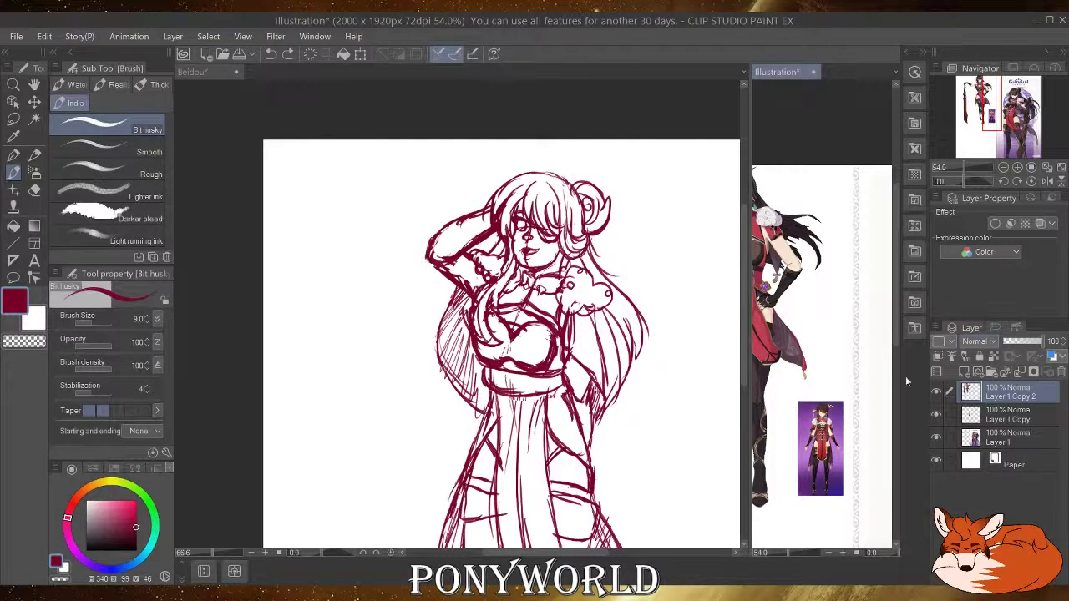
Delete Layer 2 Copy from the Beidou drawing, and fade Layer 2 to 42% opacity and lock it.
{"action": "left_click", "coordinate": [672, 363]}
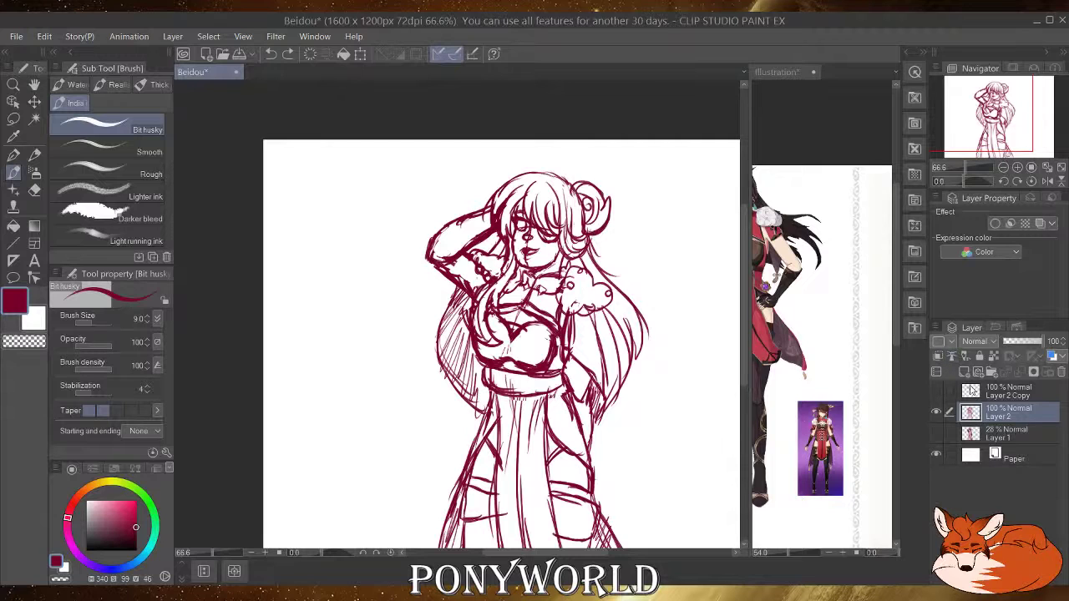
{"action": "left_click_drag", "start_coordinate": [1007, 396], "coordinate": [1061, 372]}
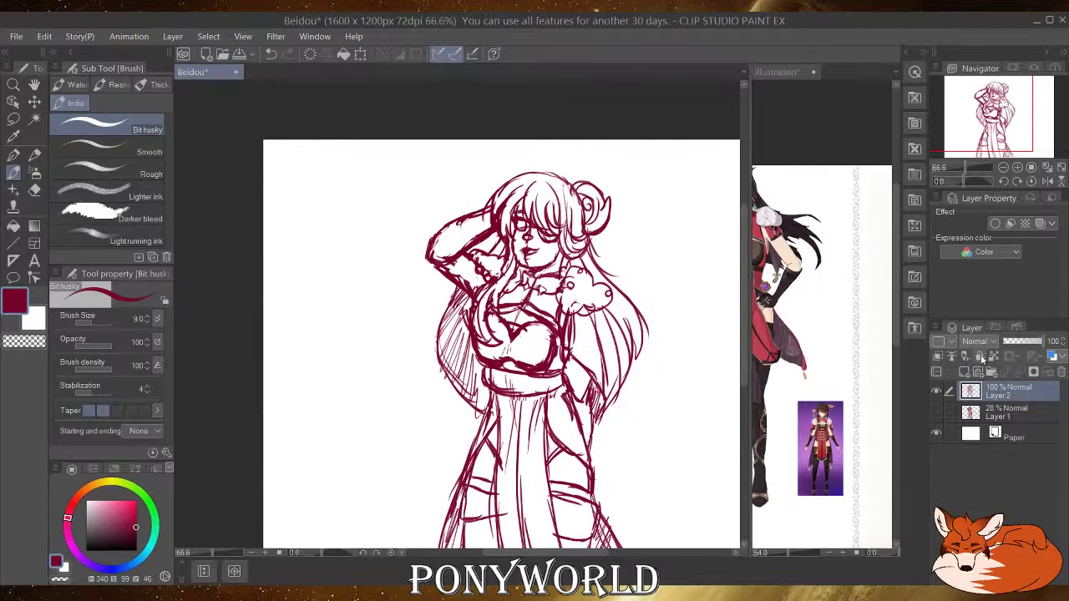
{"action": "left_click", "coordinate": [980, 355]}
{"action": "left_click", "coordinate": [980, 356]}
{"action": "left_click_drag", "start_coordinate": [1045, 342], "coordinate": [1021, 342]}
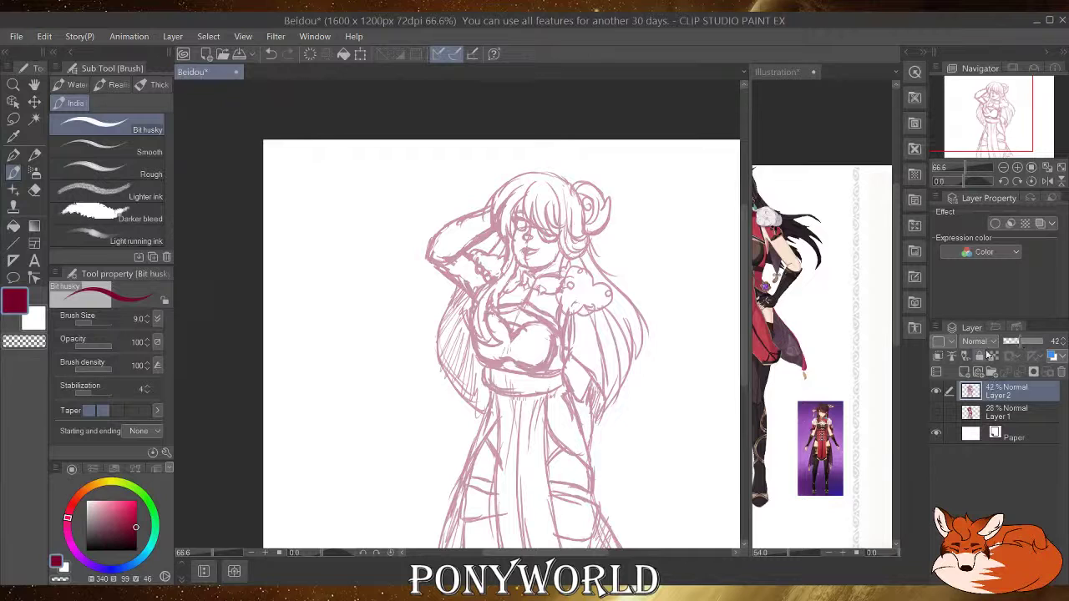
{"action": "left_click", "coordinate": [980, 356]}
Add a new layer above Layer 2 and set the Bit husky brush to size 6.7 with a darker crimson (H 340, S 100, V 37).
{"action": "left_click", "coordinate": [962, 372]}
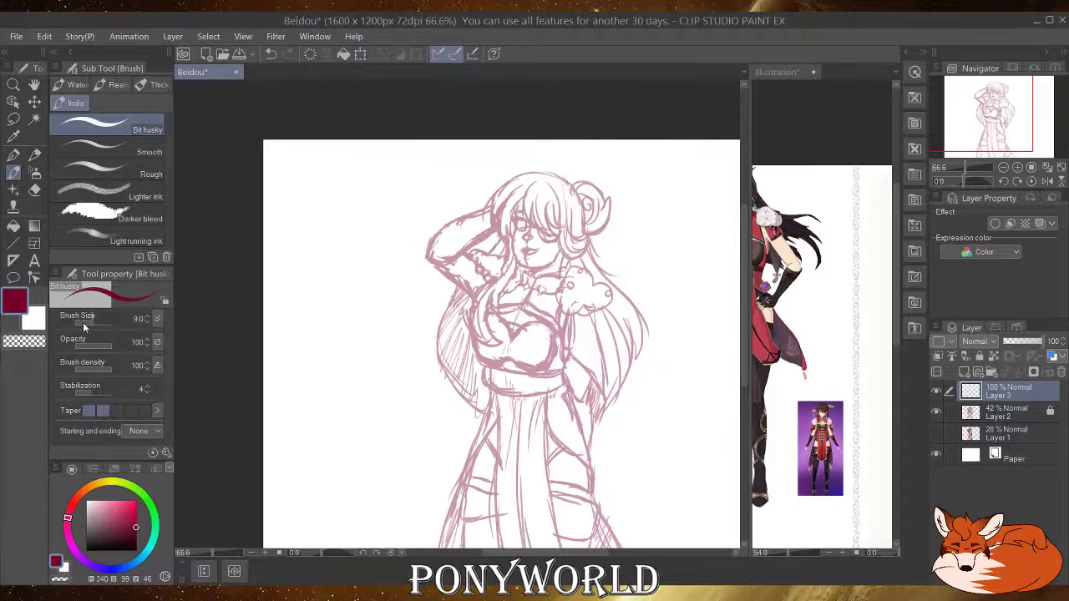
{"action": "left_click", "coordinate": [83, 325]}
{"action": "left_click_drag", "start_coordinate": [87, 323], "coordinate": [92, 323]}
{"action": "left_click", "coordinate": [91, 322]}
{"action": "left_click", "coordinate": [139, 529]}
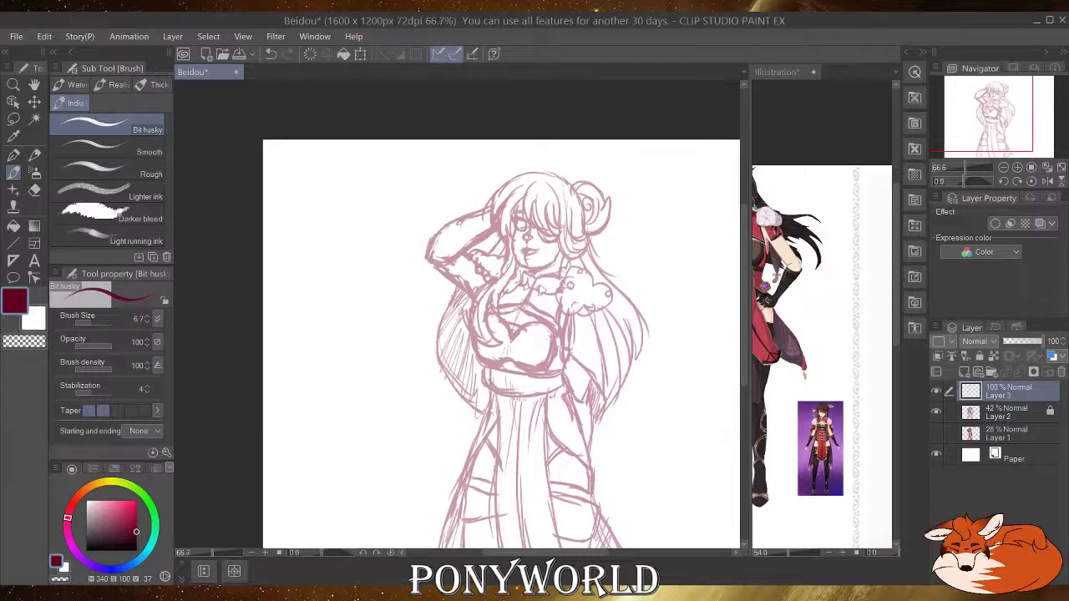
Compare the sketched head with Beidou's face, fringe and hair in the full-body and Genshin Impact poster references.
{"action": "scroll", "coordinate": [555, 188], "scroll_direction": "up", "scroll_amount": 5}
{"action": "scroll", "coordinate": [536, 203], "scroll_direction": "up", "scroll_amount": 1}
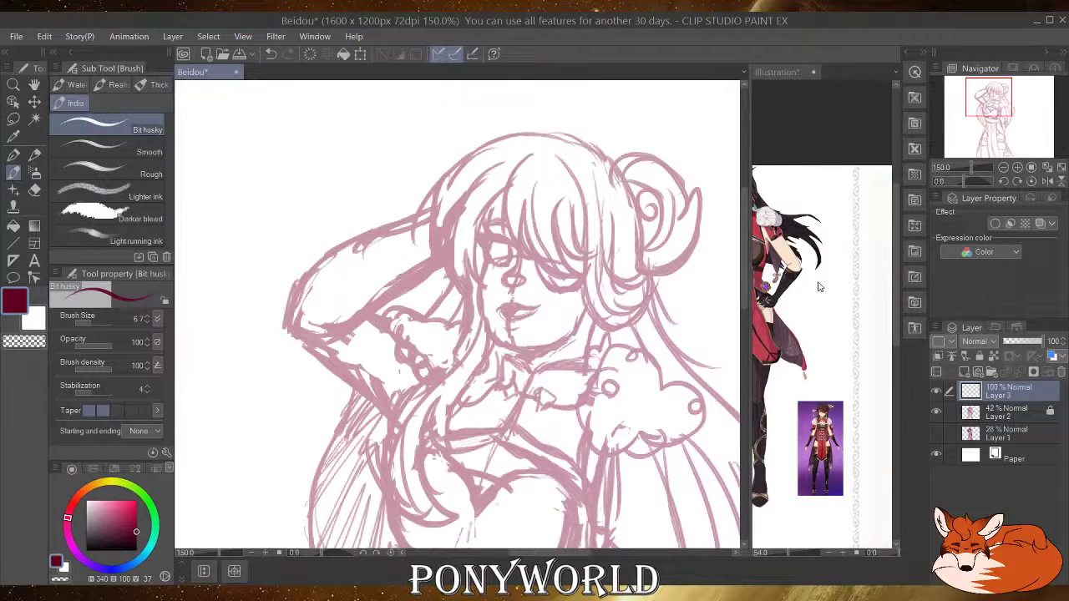
{"action": "left_click", "coordinate": [817, 286]}
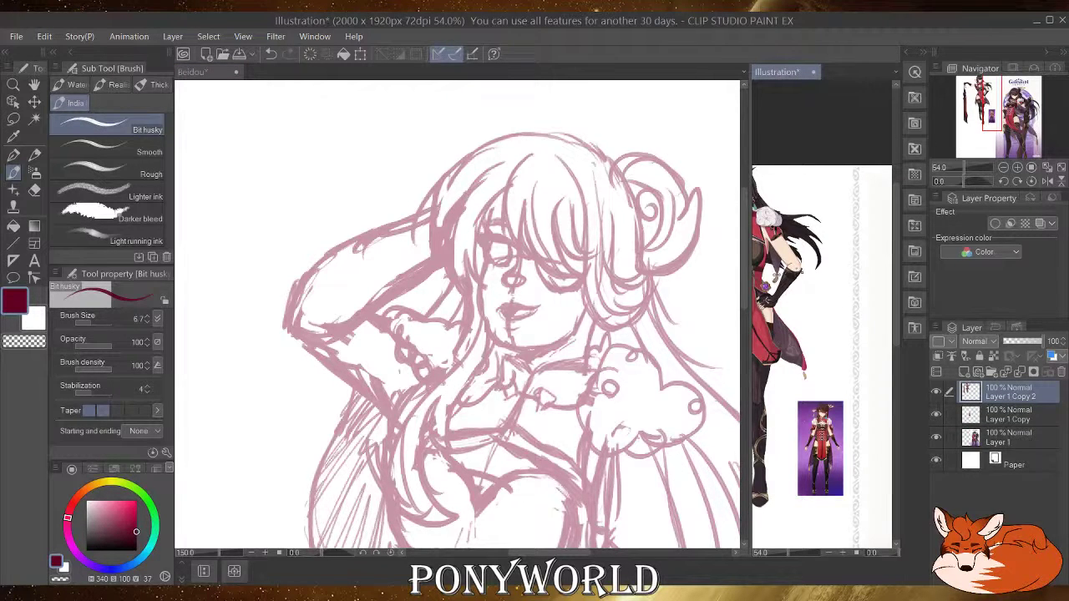
{"action": "left_click_drag", "start_coordinate": [802, 274], "coordinate": [833, 311]}
{"action": "scroll", "coordinate": [780, 260], "scroll_direction": "up", "scroll_amount": 5}
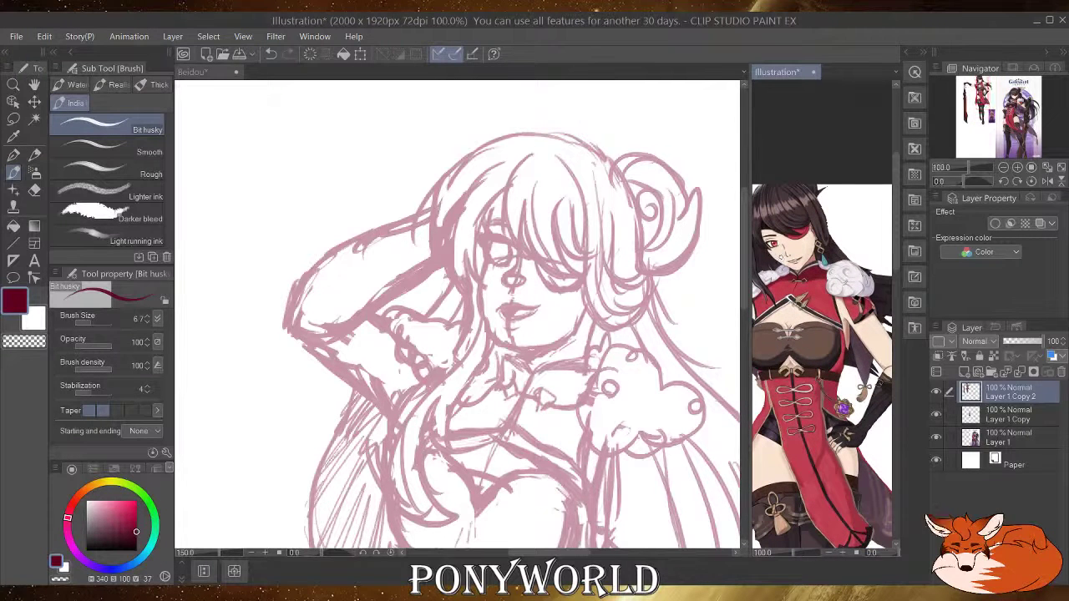
{"action": "scroll", "coordinate": [781, 260], "scroll_direction": "up", "scroll_amount": 2}
{"action": "scroll", "coordinate": [780, 261], "scroll_direction": "down", "scroll_amount": 5}
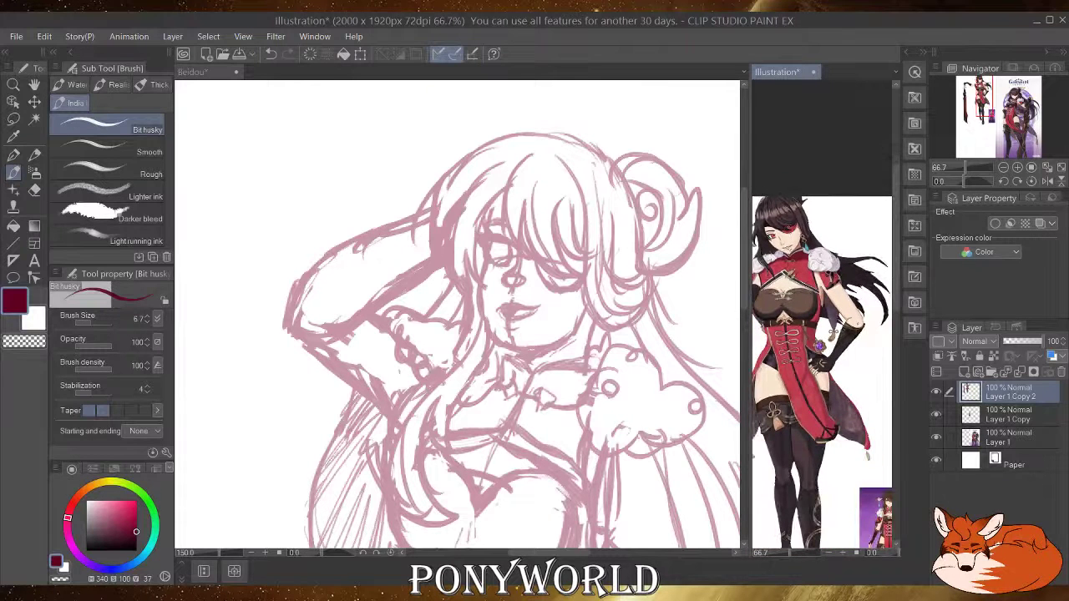
{"action": "scroll", "coordinate": [822, 314], "scroll_direction": "down", "scroll_amount": 1}
{"action": "left_click_drag", "start_coordinate": [860, 284], "coordinate": [767, 314]}
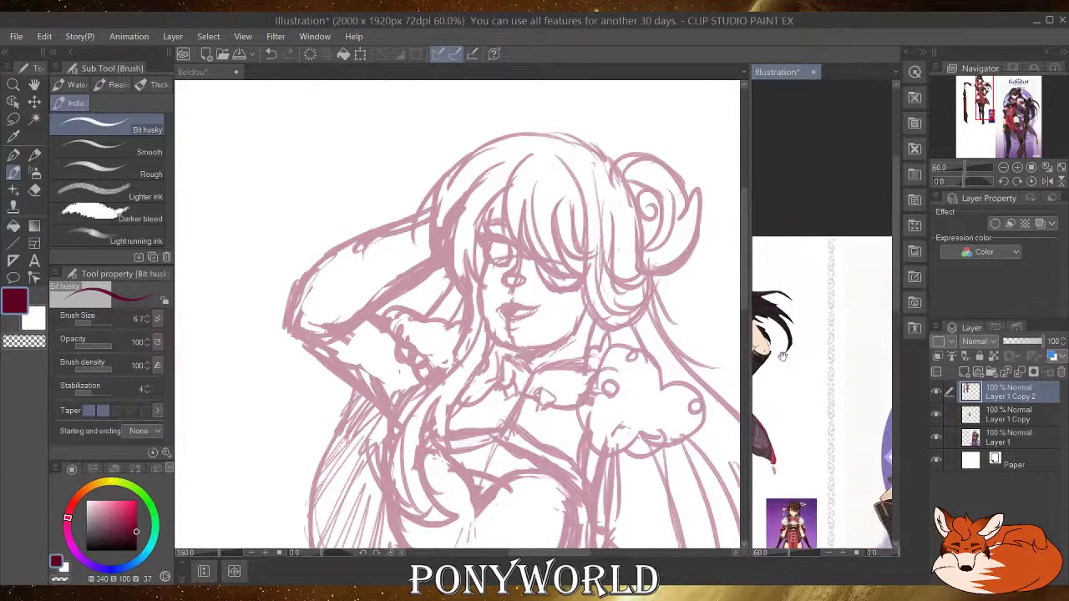
{"action": "left_click_drag", "start_coordinate": [885, 371], "coordinate": [710, 312]}
{"action": "left_click_drag", "start_coordinate": [811, 389], "coordinate": [770, 337]}
{"action": "scroll", "coordinate": [802, 294], "scroll_direction": "up", "scroll_amount": 1}
{"action": "left_click_drag", "start_coordinate": [802, 294], "coordinate": [812, 324]}
{"action": "scroll", "coordinate": [811, 327], "scroll_direction": "up", "scroll_amount": 4}
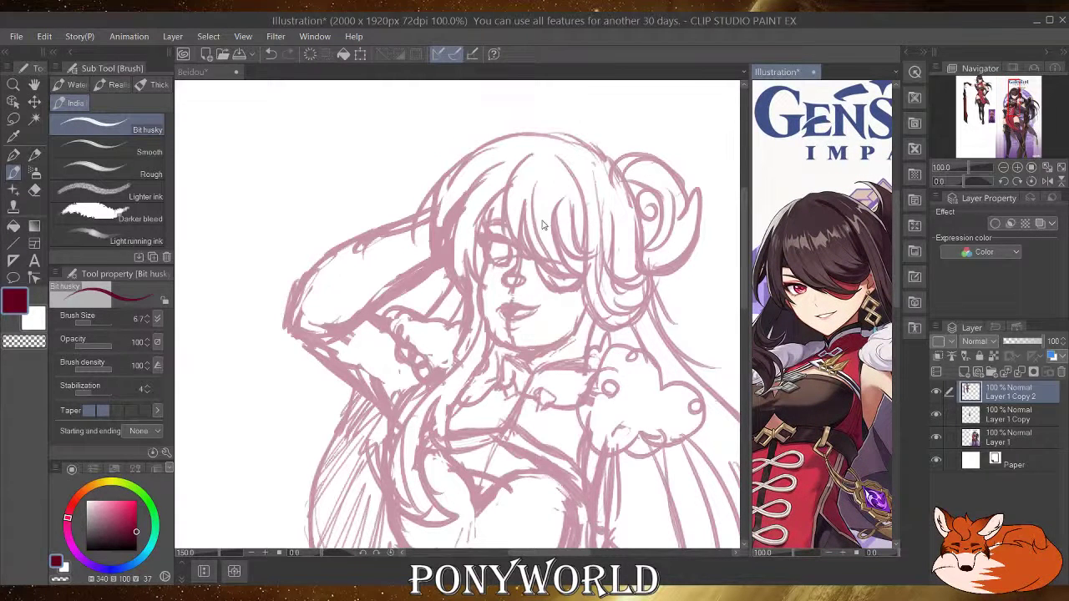
Ink the fringe on Layer 3, from the parting at the crown to the curved strand tips sweeping over the eyepatch.
{"action": "scroll", "coordinate": [541, 222], "scroll_direction": "up", "scroll_amount": 1}
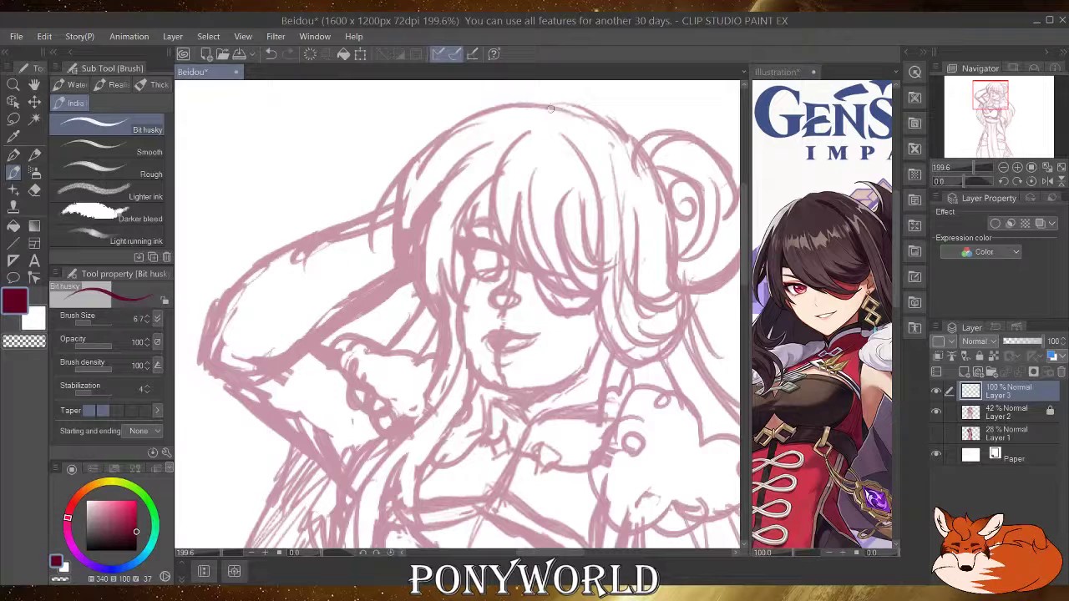
{"action": "mouse_move", "coordinate": [549, 109]}
{"action": "left_mouse_down"}
{"action": "mouse_move", "coordinate": [597, 118]}
{"action": "mouse_move", "coordinate": [526, 134]}
{"action": "mouse_move", "coordinate": [493, 191]}
{"action": "mouse_move", "coordinate": [504, 263]}
{"action": "left_mouse_up"}
{"action": "left_click_drag", "start_coordinate": [492, 212], "coordinate": [523, 285]}
{"action": "left_click_drag", "start_coordinate": [519, 205], "coordinate": [514, 254]}
{"action": "mouse_move", "coordinate": [514, 249]}
{"action": "left_mouse_down"}
{"action": "mouse_move", "coordinate": [598, 290]}
{"action": "mouse_move", "coordinate": [548, 237]}
{"action": "mouse_move", "coordinate": [535, 272]}
{"action": "mouse_move", "coordinate": [585, 286]}
{"action": "mouse_move", "coordinate": [567, 287]}
{"action": "mouse_move", "coordinate": [539, 254]}
{"action": "mouse_move", "coordinate": [540, 215]}
{"action": "left_mouse_up"}
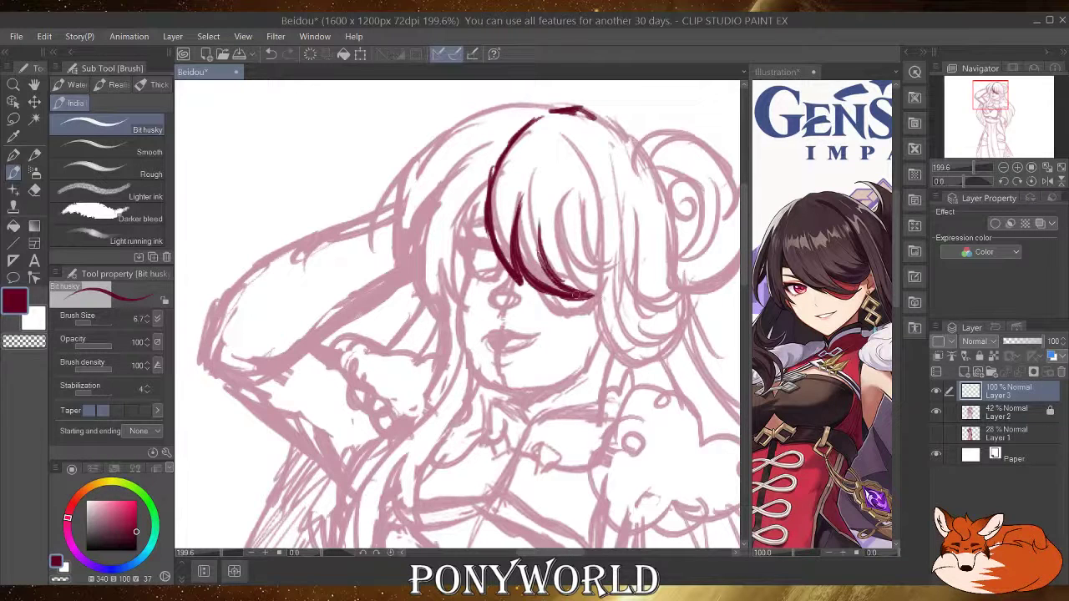
{"action": "mouse_move", "coordinate": [574, 293]}
{"action": "left_mouse_down"}
{"action": "mouse_move", "coordinate": [608, 282]}
{"action": "mouse_move", "coordinate": [572, 282]}
{"action": "mouse_move", "coordinate": [566, 213]}
{"action": "mouse_move", "coordinate": [582, 190]}
{"action": "left_mouse_up"}
{"action": "mouse_move", "coordinate": [581, 195]}
{"action": "left_mouse_down"}
{"action": "mouse_move", "coordinate": [608, 272]}
{"action": "mouse_move", "coordinate": [626, 255]}
{"action": "left_mouse_up"}
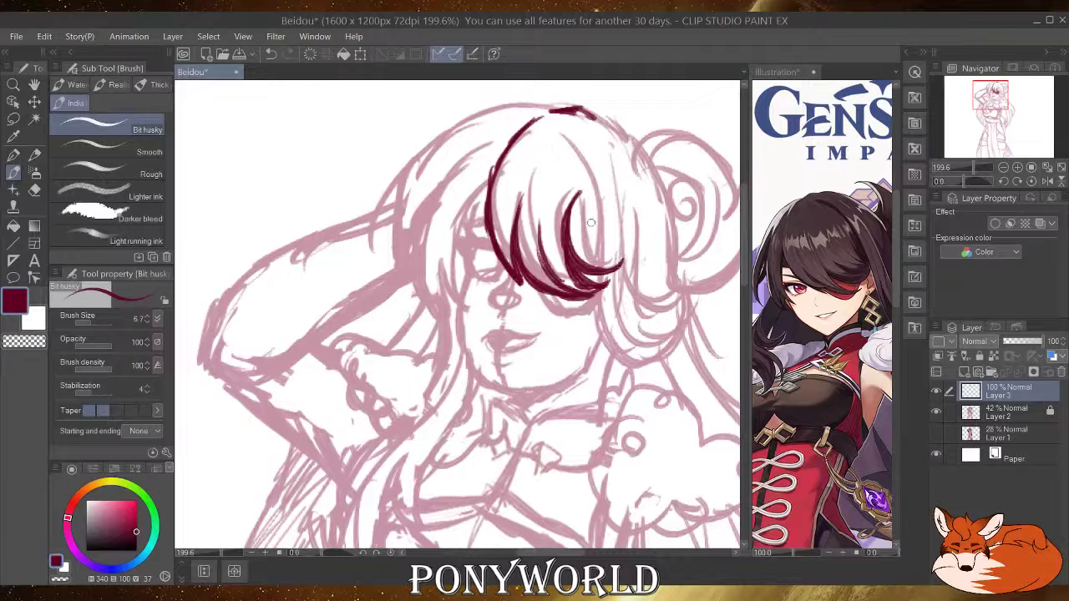
{"action": "mouse_move", "coordinate": [590, 222]}
{"action": "left_mouse_down"}
{"action": "mouse_move", "coordinate": [587, 247]}
{"action": "mouse_move", "coordinate": [631, 262]}
{"action": "left_mouse_up"}
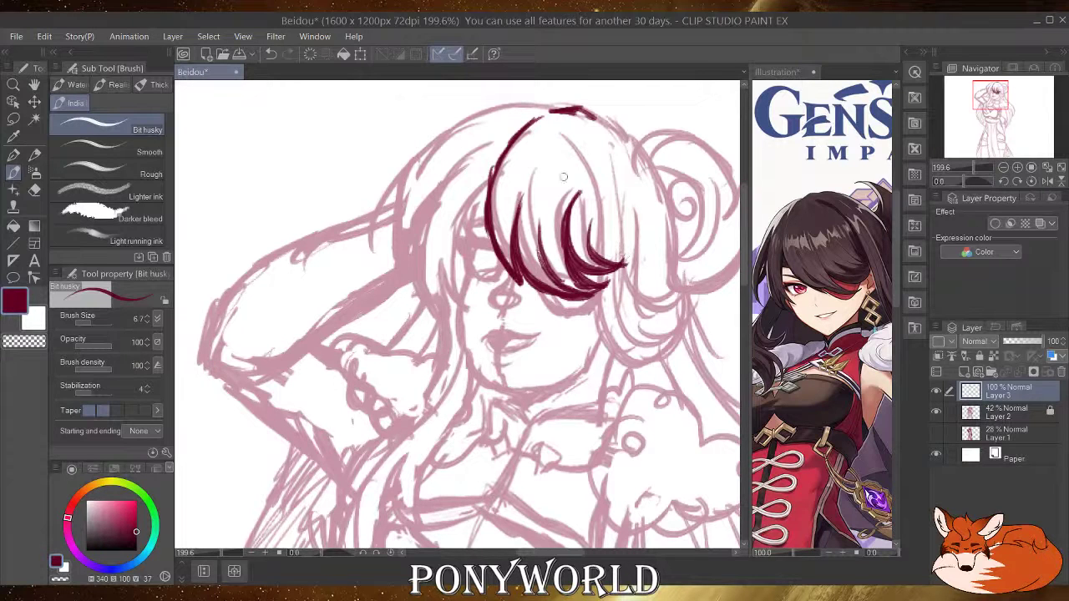
{"action": "left_click_drag", "start_coordinate": [518, 182], "coordinate": [557, 135]}
{"action": "left_click_drag", "start_coordinate": [546, 154], "coordinate": [578, 122]}
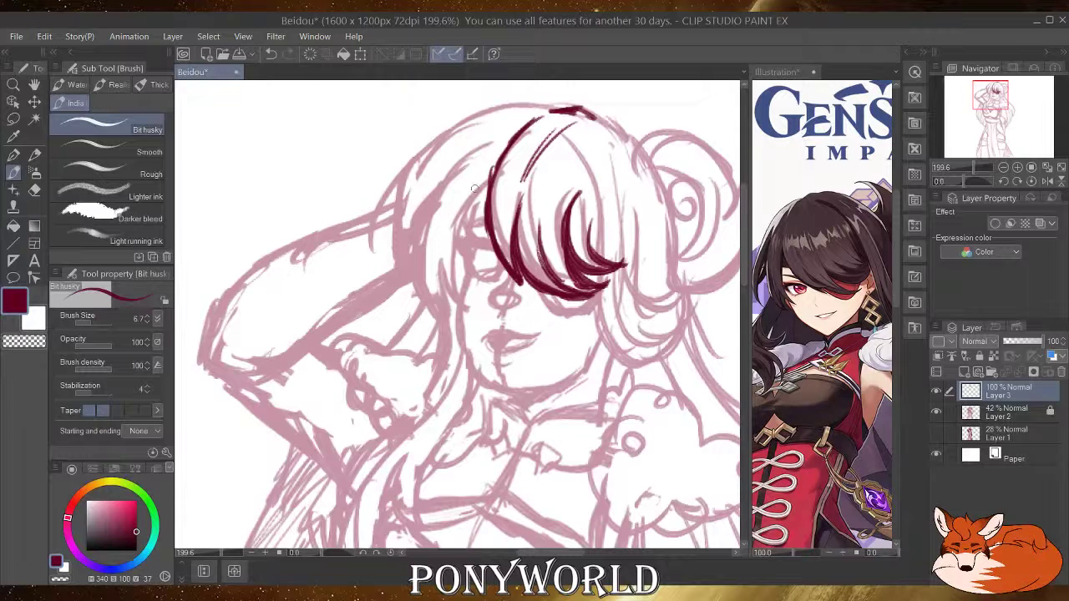
Ink the pointed hair strands framing the face beside the visible eye, up toward the parting.
{"action": "left_click_drag", "start_coordinate": [491, 177], "coordinate": [446, 255]}
{"action": "left_click_drag", "start_coordinate": [474, 197], "coordinate": [451, 292]}
{"action": "left_click_drag", "start_coordinate": [461, 225], "coordinate": [458, 309]}
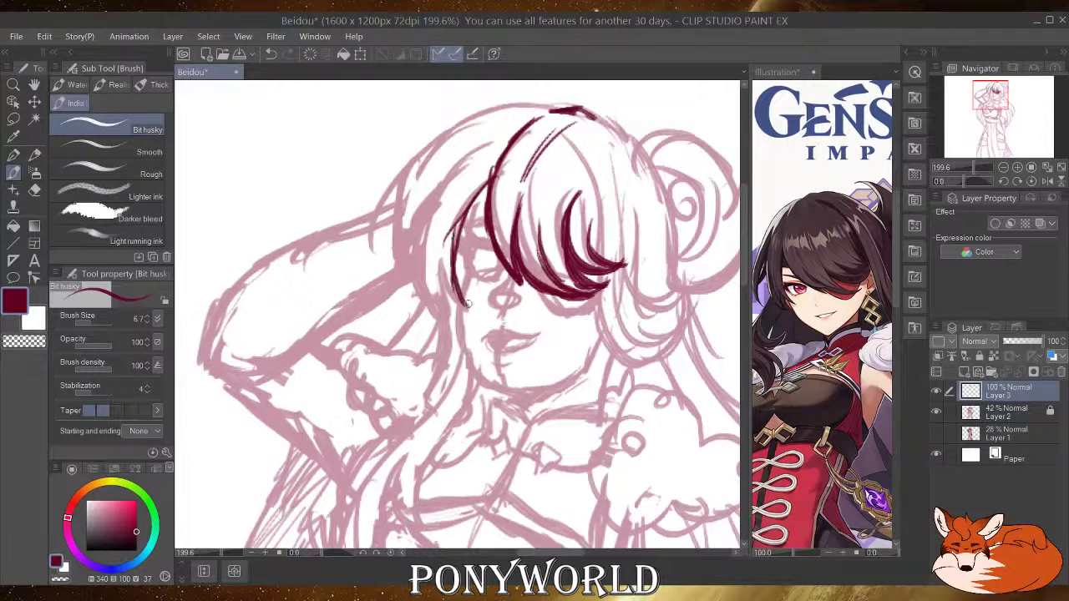
{"action": "left_click_drag", "start_coordinate": [445, 264], "coordinate": [458, 300]}
{"action": "left_click_drag", "start_coordinate": [451, 244], "coordinate": [434, 314]}
{"action": "mouse_move", "coordinate": [427, 218]}
{"action": "left_mouse_down"}
{"action": "mouse_move", "coordinate": [446, 322]}
{"action": "mouse_move", "coordinate": [420, 219]}
{"action": "left_mouse_up"}
{"action": "left_click_drag", "start_coordinate": [424, 300], "coordinate": [478, 152]}
{"action": "left_click_drag", "start_coordinate": [421, 235], "coordinate": [503, 133]}
{"action": "mouse_move", "coordinate": [444, 199]}
{"action": "left_mouse_down"}
{"action": "mouse_move", "coordinate": [511, 132]}
{"action": "mouse_move", "coordinate": [449, 171]}
{"action": "left_mouse_up"}
Ink the outer hair contour from the crown to the raised arm, ending in a pointed lock with inner strand lines.
{"action": "mouse_move", "coordinate": [561, 108]}
{"action": "left_mouse_down"}
{"action": "mouse_move", "coordinate": [509, 98]}
{"action": "mouse_move", "coordinate": [531, 102]}
{"action": "mouse_move", "coordinate": [472, 116]}
{"action": "mouse_move", "coordinate": [418, 160]}
{"action": "left_mouse_up"}
{"action": "mouse_move", "coordinate": [491, 110]}
{"action": "left_mouse_down"}
{"action": "mouse_move", "coordinate": [426, 147]}
{"action": "mouse_move", "coordinate": [393, 210]}
{"action": "left_mouse_up"}
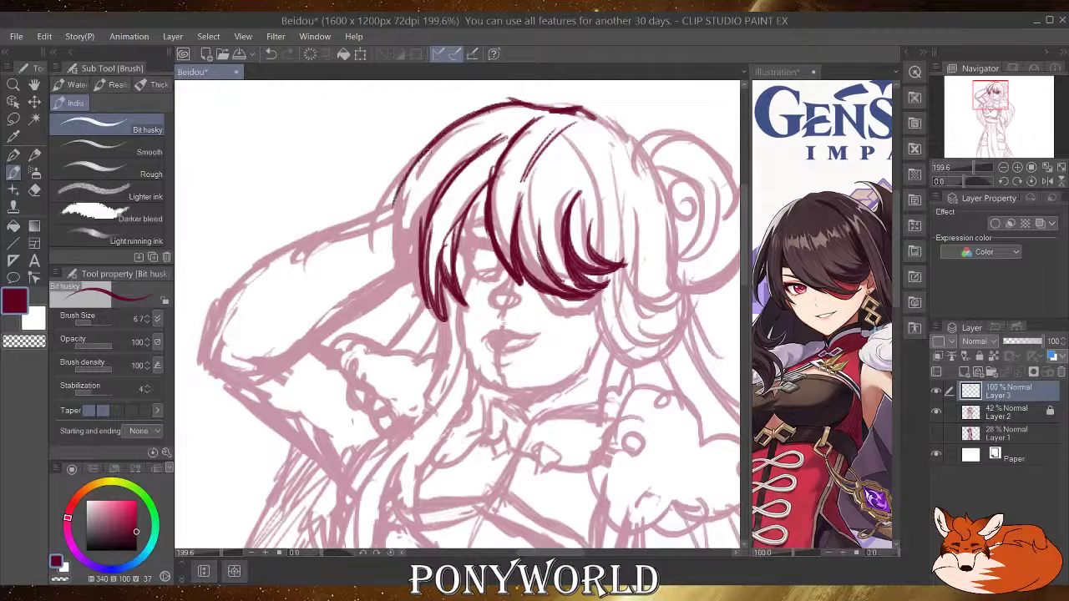
{"action": "mouse_move", "coordinate": [438, 135]}
{"action": "left_mouse_down"}
{"action": "mouse_move", "coordinate": [389, 220]}
{"action": "mouse_move", "coordinate": [386, 284]}
{"action": "left_mouse_up"}
{"action": "left_click_drag", "start_coordinate": [403, 190], "coordinate": [394, 302]}
{"action": "left_click_drag", "start_coordinate": [410, 238], "coordinate": [396, 313]}
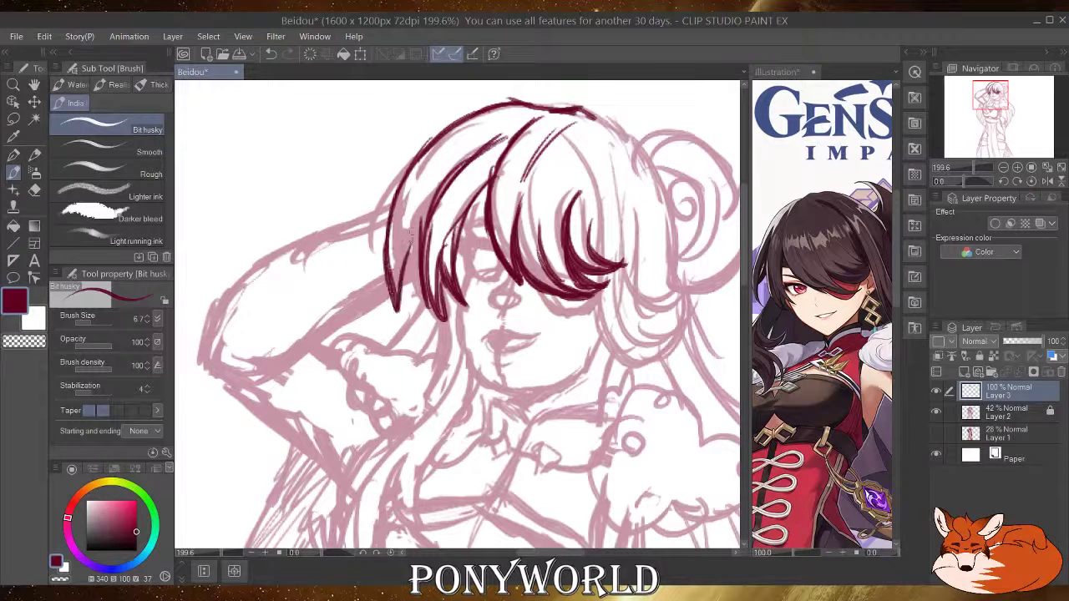
{"action": "left_click_drag", "start_coordinate": [418, 236], "coordinate": [398, 319]}
{"action": "mouse_move", "coordinate": [433, 205]}
{"action": "left_mouse_down"}
{"action": "mouse_move", "coordinate": [400, 316]}
{"action": "mouse_move", "coordinate": [406, 307]}
{"action": "left_mouse_up"}
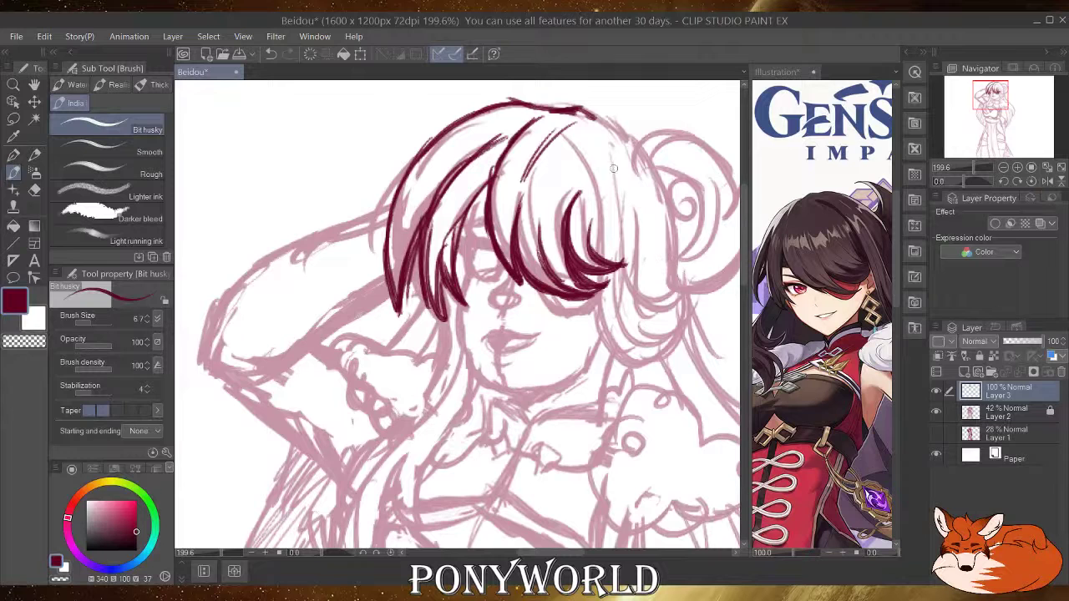
Ink the long strands falling from the crown parting toward the curved fringe tips on the eyepatch side.
{"action": "left_click_drag", "start_coordinate": [578, 124], "coordinate": [589, 218]}
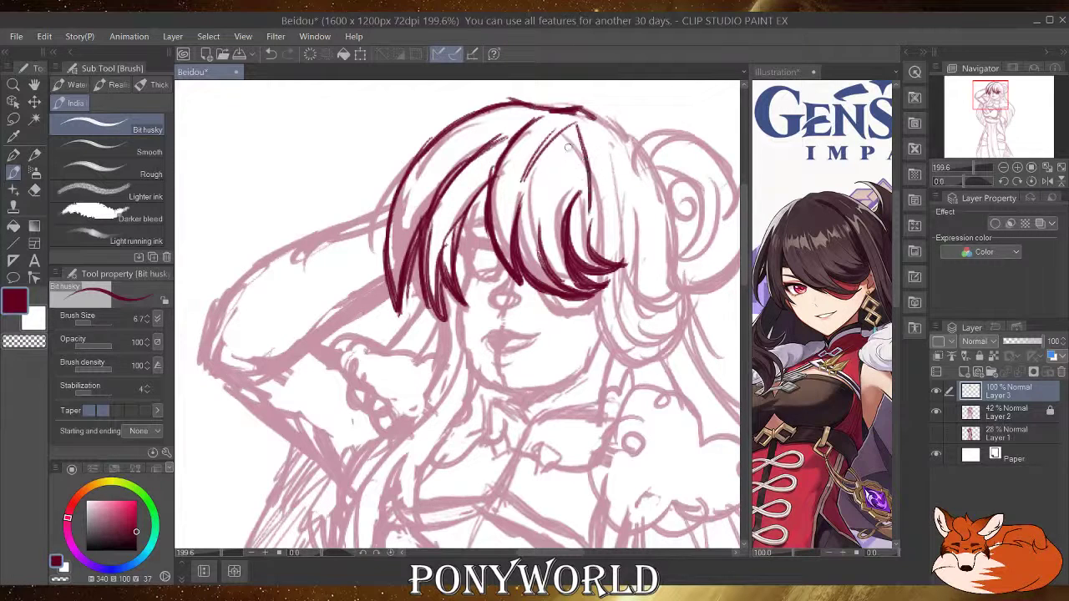
{"action": "mouse_move", "coordinate": [566, 147]}
{"action": "left_mouse_down"}
{"action": "mouse_move", "coordinate": [594, 242]}
{"action": "mouse_move", "coordinate": [606, 247]}
{"action": "left_mouse_up"}
{"action": "left_click_drag", "start_coordinate": [609, 134], "coordinate": [619, 209]}
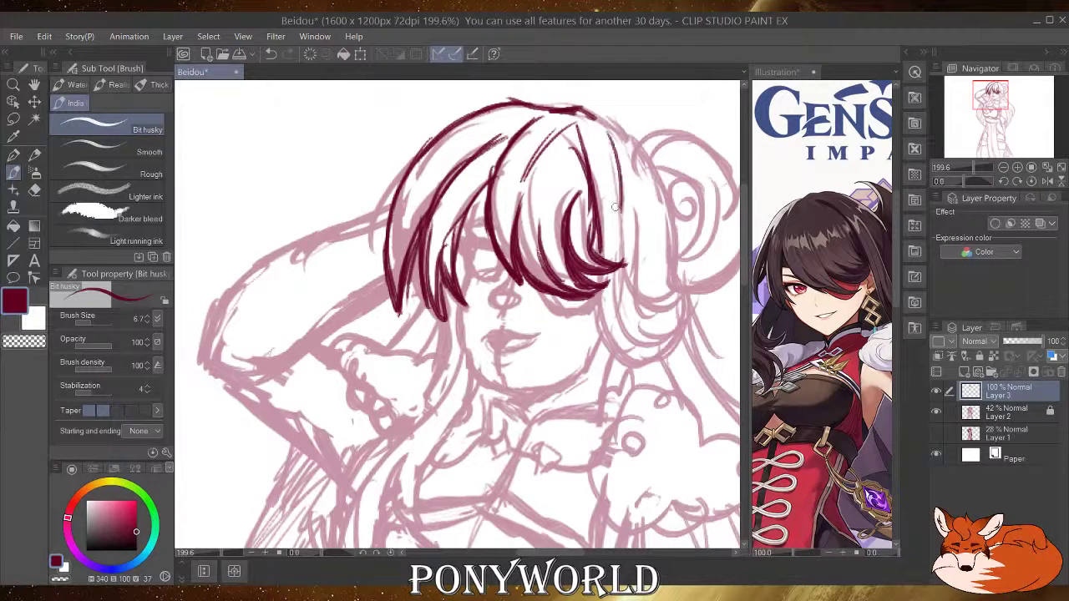
{"action": "left_click_drag", "start_coordinate": [615, 155], "coordinate": [619, 252]}
Ink the looped hair roll beside the covered side of the face, with curved strand lines following its fold.
{"action": "mouse_move", "coordinate": [621, 193]}
{"action": "left_mouse_down"}
{"action": "mouse_move", "coordinate": [658, 298]}
{"action": "mouse_move", "coordinate": [675, 284]}
{"action": "left_mouse_up"}
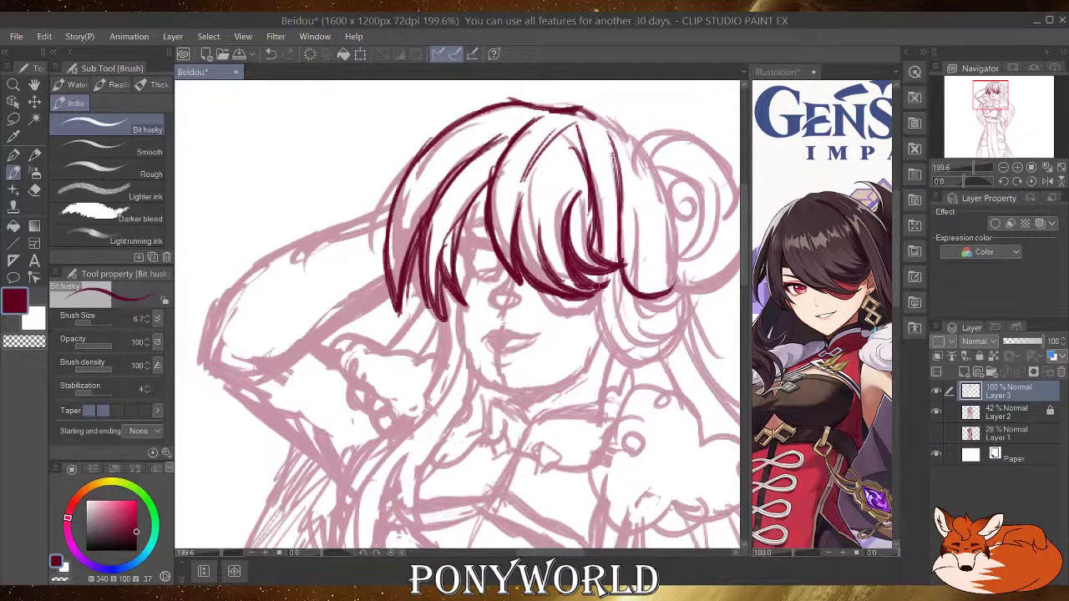
{"action": "mouse_move", "coordinate": [596, 289]}
{"action": "left_mouse_down"}
{"action": "mouse_move", "coordinate": [605, 338]}
{"action": "mouse_move", "coordinate": [643, 361]}
{"action": "mouse_move", "coordinate": [677, 340]}
{"action": "mouse_move", "coordinate": [681, 302]}
{"action": "left_mouse_up"}
{"action": "left_click_drag", "start_coordinate": [611, 309], "coordinate": [680, 329]}
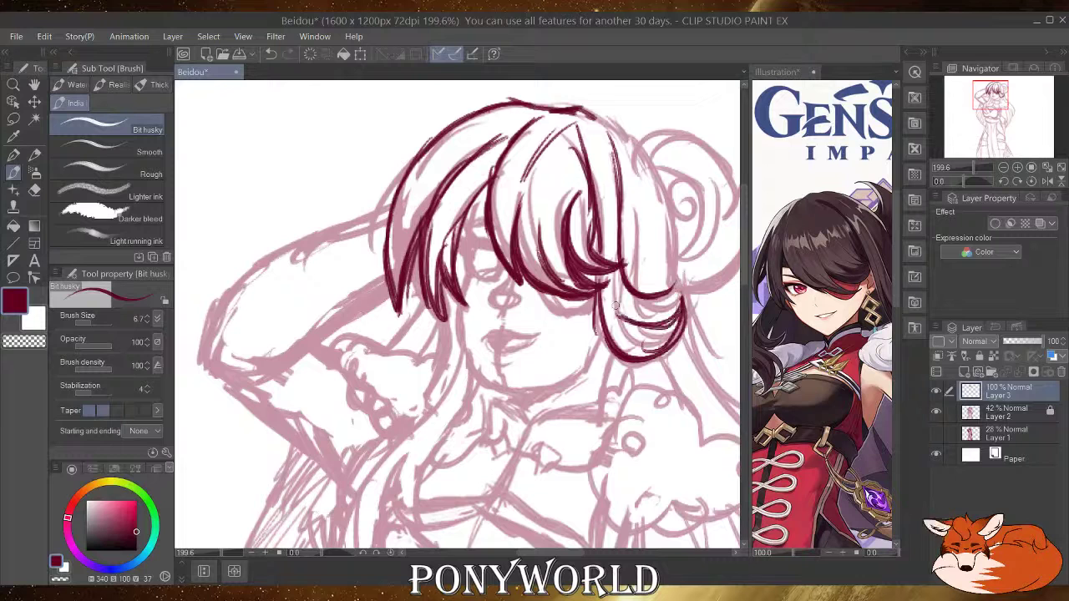
{"action": "mouse_move", "coordinate": [606, 279]}
{"action": "left_mouse_down"}
{"action": "mouse_move", "coordinate": [633, 319]}
{"action": "mouse_move", "coordinate": [620, 312]}
{"action": "left_mouse_up"}
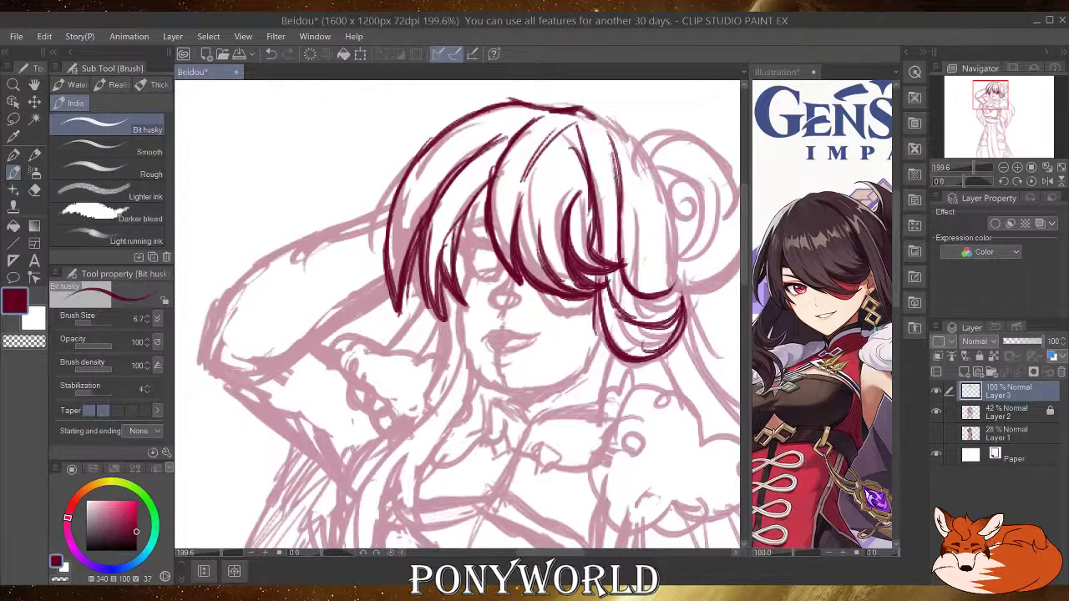
{"action": "mouse_move", "coordinate": [618, 170]}
{"action": "left_mouse_down"}
{"action": "mouse_move", "coordinate": [618, 264]}
{"action": "mouse_move", "coordinate": [649, 305]}
{"action": "left_mouse_up"}
{"action": "mouse_move", "coordinate": [616, 274]}
{"action": "left_mouse_down"}
{"action": "mouse_move", "coordinate": [663, 315]}
{"action": "mouse_move", "coordinate": [676, 307]}
{"action": "mouse_move", "coordinate": [679, 342]}
{"action": "left_mouse_up"}
{"action": "left_click_drag", "start_coordinate": [600, 309], "coordinate": [650, 346]}
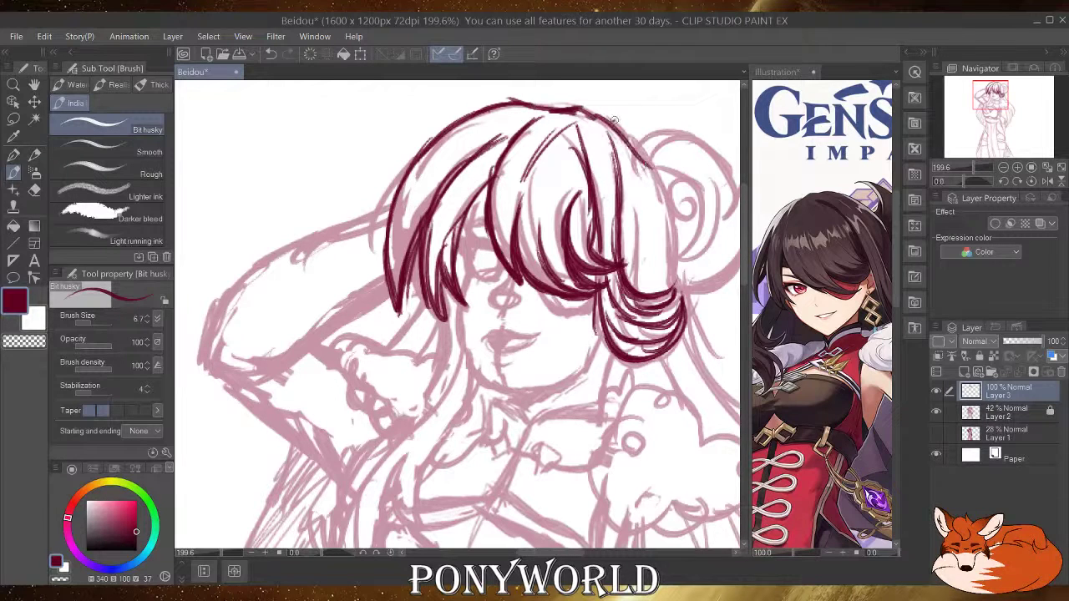
Ink the outer contour of the head's hair from the crown down the bun side to the looped roll.
{"action": "left_click_drag", "start_coordinate": [613, 119], "coordinate": [660, 207]}
{"action": "left_click_drag", "start_coordinate": [646, 155], "coordinate": [670, 262]}
{"action": "left_click_drag", "start_coordinate": [671, 207], "coordinate": [667, 288]}
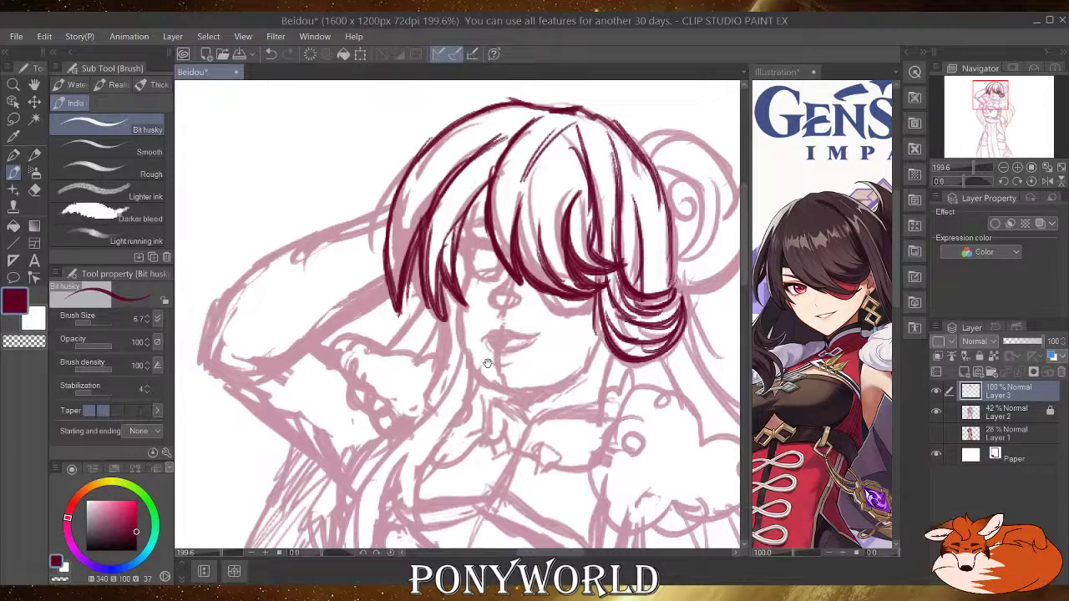
Ink the hair bun at the side of the head with its pointed outer lock, curved strand lines and central spiral.
{"action": "left_click_drag", "start_coordinate": [486, 363], "coordinate": [443, 352]}
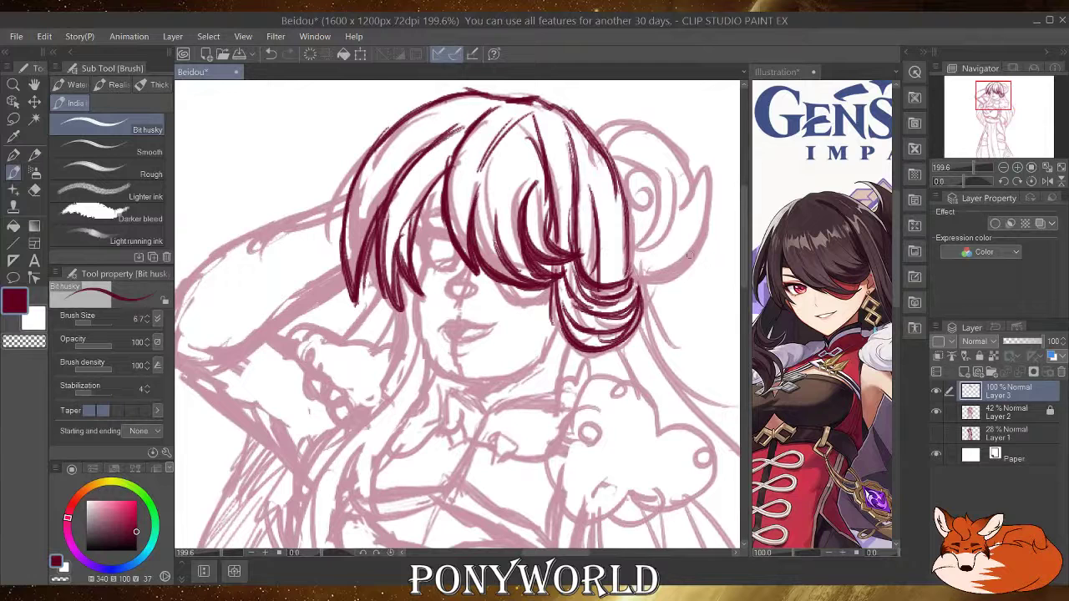
{"action": "mouse_move", "coordinate": [630, 275]}
{"action": "left_mouse_down"}
{"action": "mouse_move", "coordinate": [644, 289]}
{"action": "mouse_move", "coordinate": [691, 261]}
{"action": "mouse_move", "coordinate": [718, 208]}
{"action": "mouse_move", "coordinate": [680, 244]}
{"action": "mouse_move", "coordinate": [701, 225]}
{"action": "mouse_move", "coordinate": [718, 176]}
{"action": "left_mouse_up"}
{"action": "left_click_drag", "start_coordinate": [705, 218], "coordinate": [680, 150]}
{"action": "mouse_move", "coordinate": [702, 186]}
{"action": "left_mouse_down"}
{"action": "mouse_move", "coordinate": [666, 136]}
{"action": "mouse_move", "coordinate": [623, 144]}
{"action": "mouse_move", "coordinate": [611, 134]}
{"action": "mouse_move", "coordinate": [616, 164]}
{"action": "left_mouse_up"}
{"action": "left_click_drag", "start_coordinate": [651, 111], "coordinate": [597, 146]}
{"action": "mouse_move", "coordinate": [631, 254]}
{"action": "left_mouse_down"}
{"action": "mouse_move", "coordinate": [678, 221]}
{"action": "mouse_move", "coordinate": [673, 165]}
{"action": "left_mouse_up"}
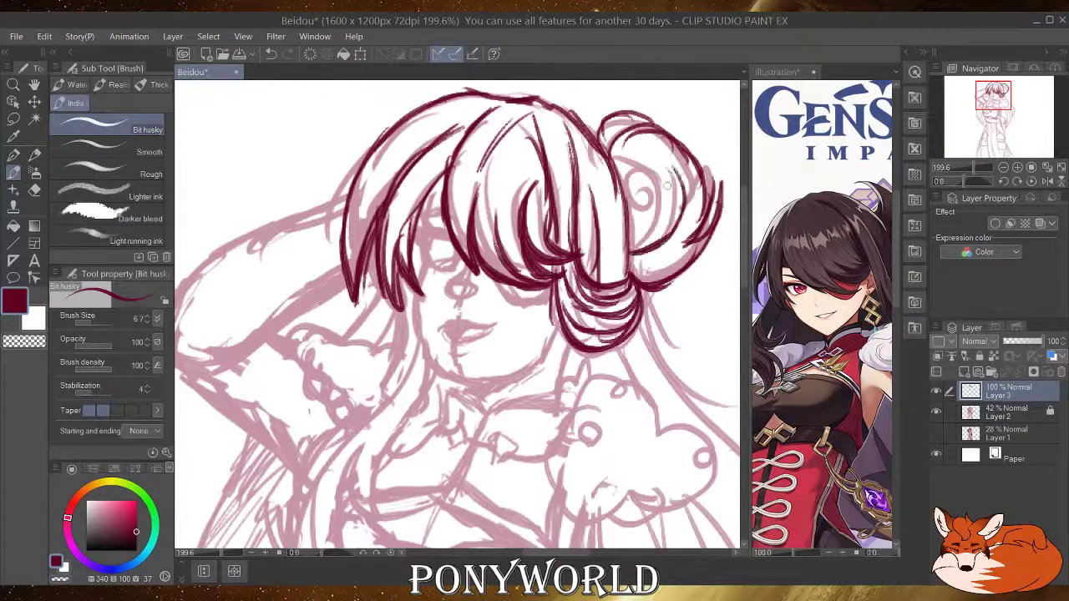
{"action": "left_click_drag", "start_coordinate": [627, 253], "coordinate": [666, 181]}
{"action": "mouse_move", "coordinate": [642, 228]}
{"action": "left_mouse_down"}
{"action": "mouse_move", "coordinate": [618, 173]}
{"action": "mouse_move", "coordinate": [636, 171]}
{"action": "left_mouse_up"}
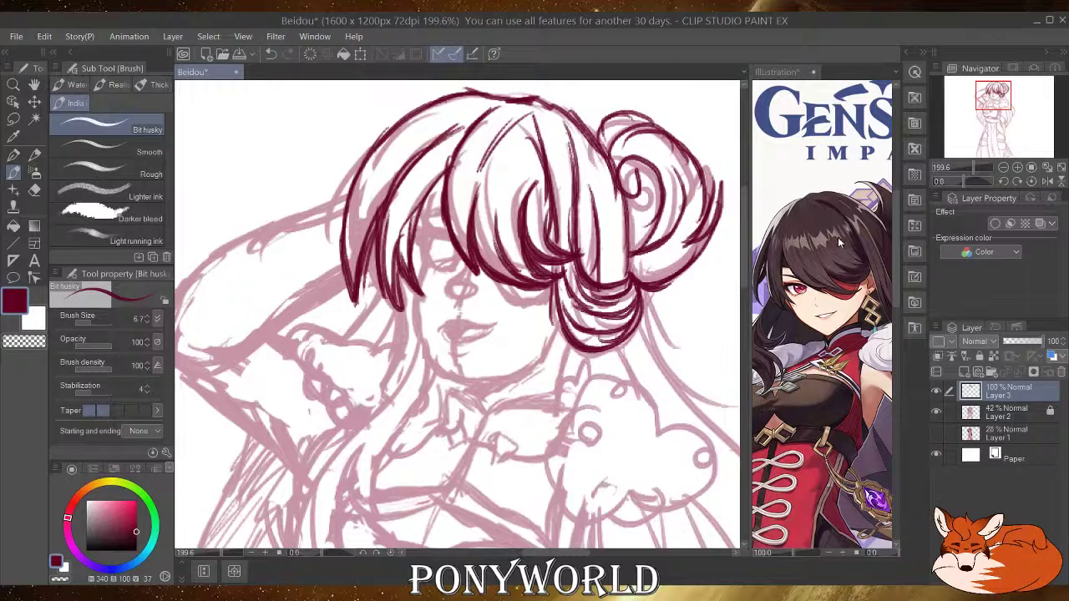
Compare the inked head with Beidou's hair and hair ornaments in the full-body and poster references.
{"action": "left_click", "coordinate": [754, 238]}
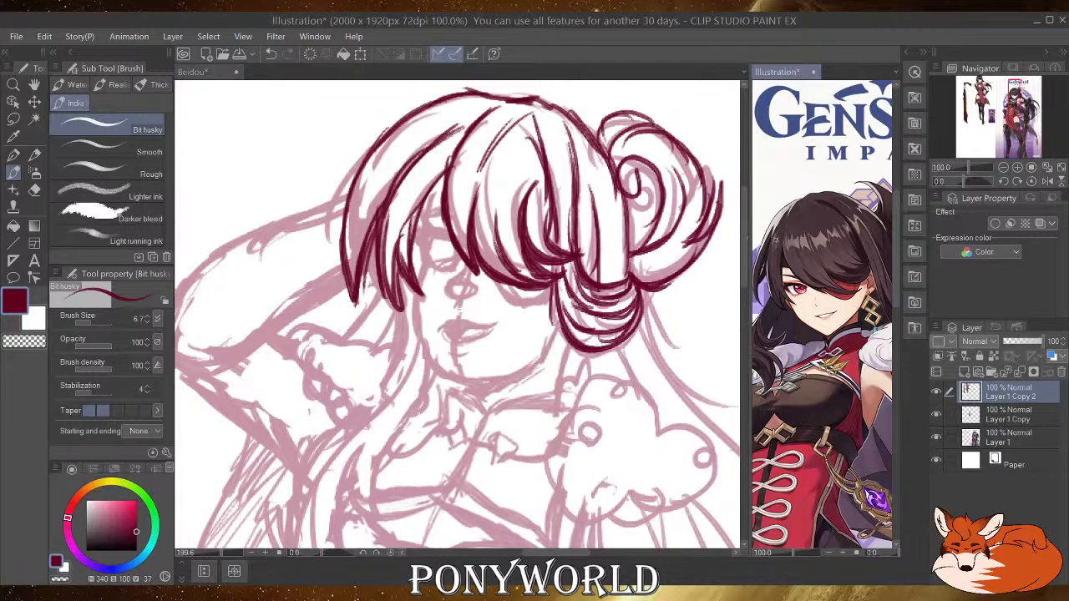
{"action": "left_click_drag", "start_coordinate": [806, 239], "coordinate": [946, 189]}
{"action": "left_click_drag", "start_coordinate": [809, 310], "coordinate": [895, 215]}
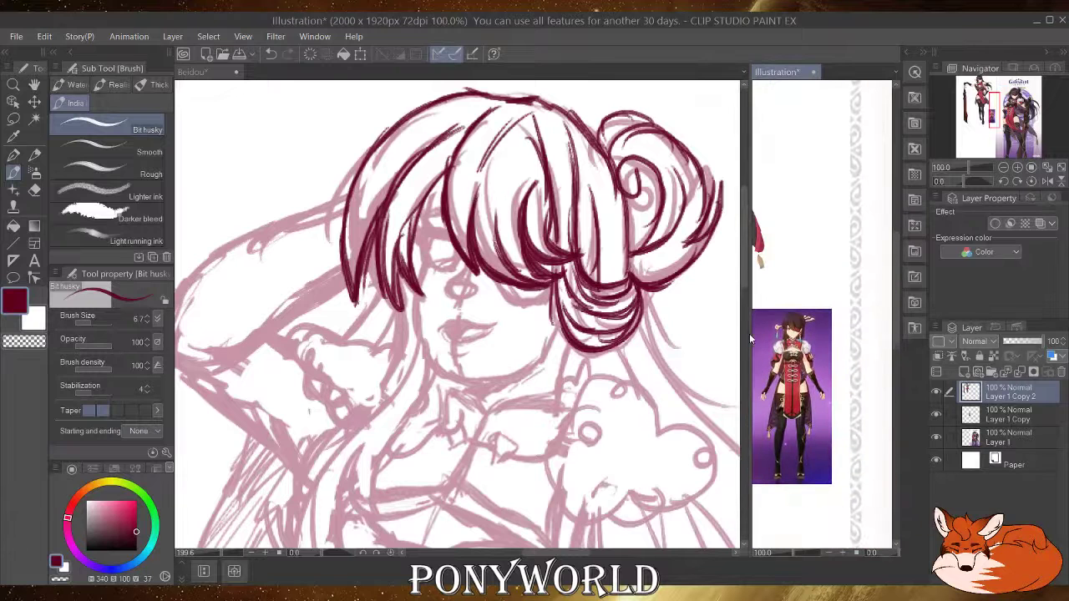
{"action": "left_click", "coordinate": [750, 336]}
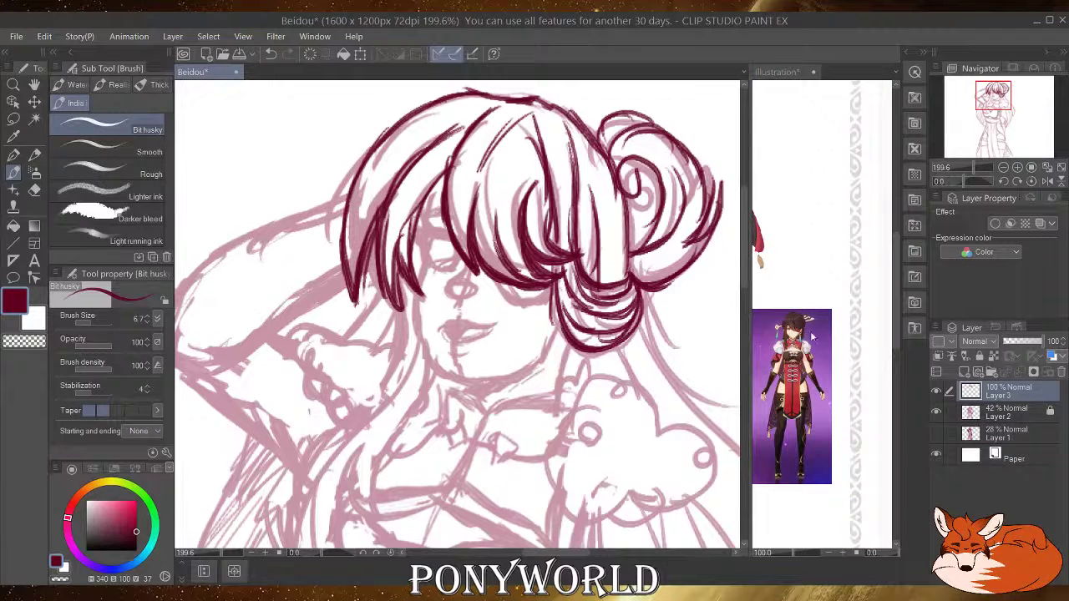
{"action": "left_click", "coordinate": [813, 337]}
{"action": "scroll", "coordinate": [811, 334], "scroll_direction": "up", "scroll_amount": 3}
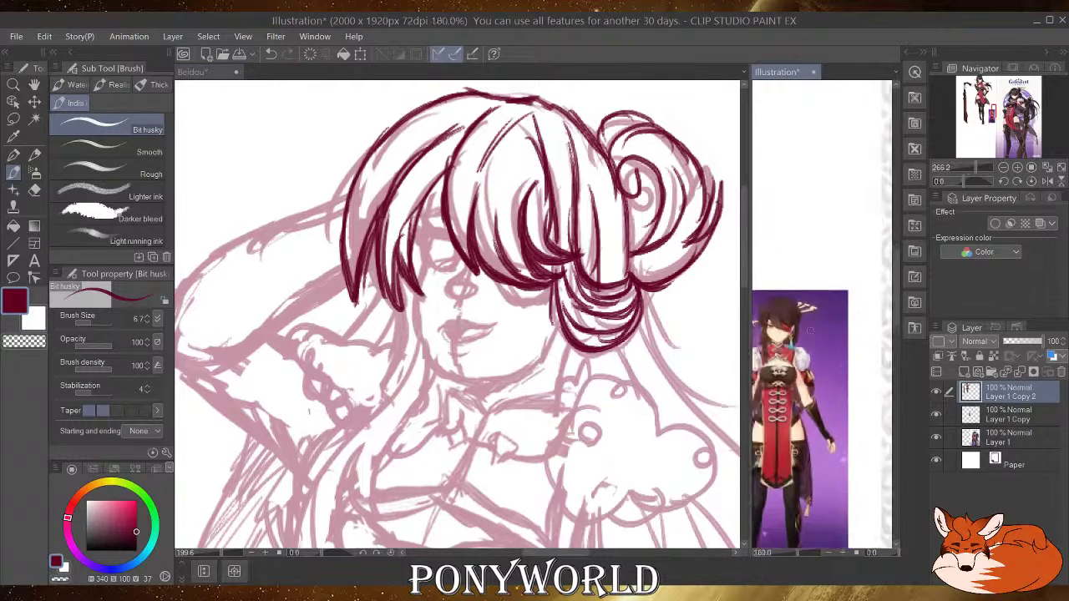
{"action": "scroll", "coordinate": [809, 330], "scroll_direction": "down", "scroll_amount": 1}
{"action": "scroll", "coordinate": [807, 307], "scroll_direction": "down", "scroll_amount": 3}
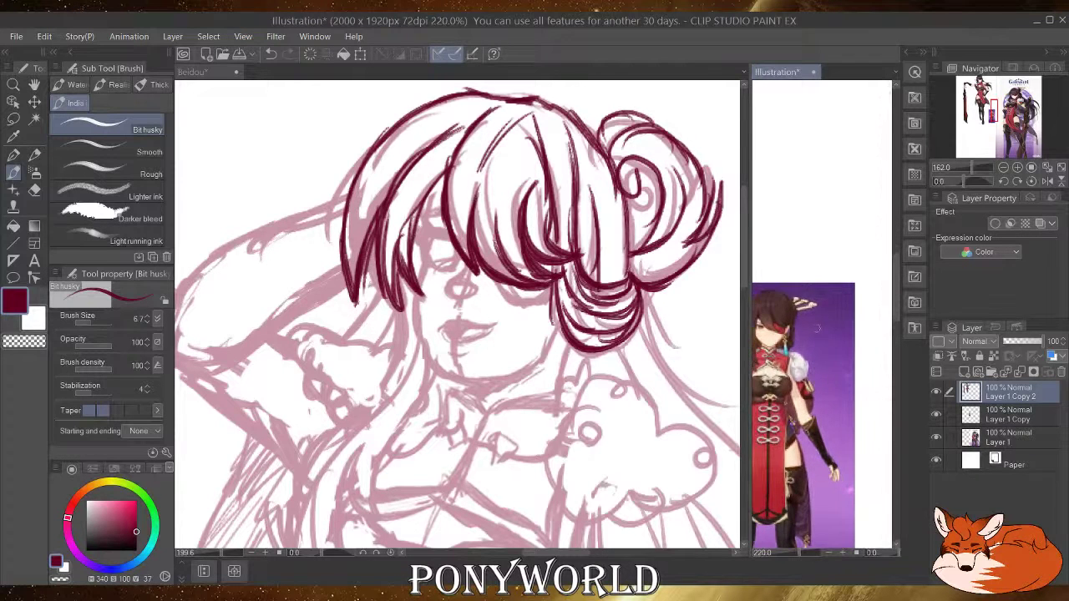
{"action": "scroll", "coordinate": [805, 297], "scroll_direction": "down", "scroll_amount": 4}
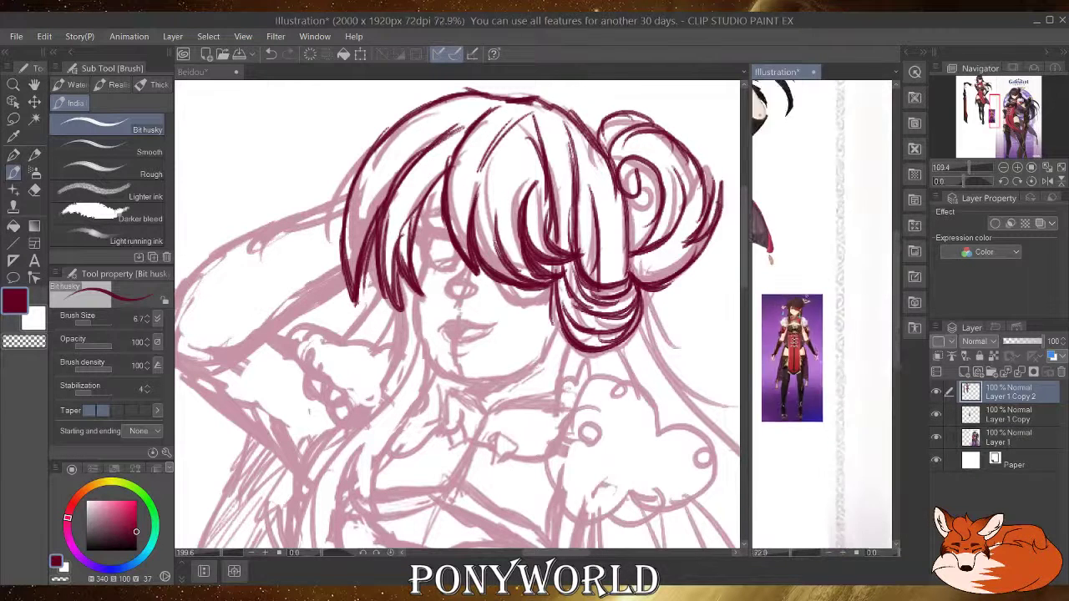
{"action": "left_click_drag", "start_coordinate": [893, 409], "coordinate": [551, 325]}
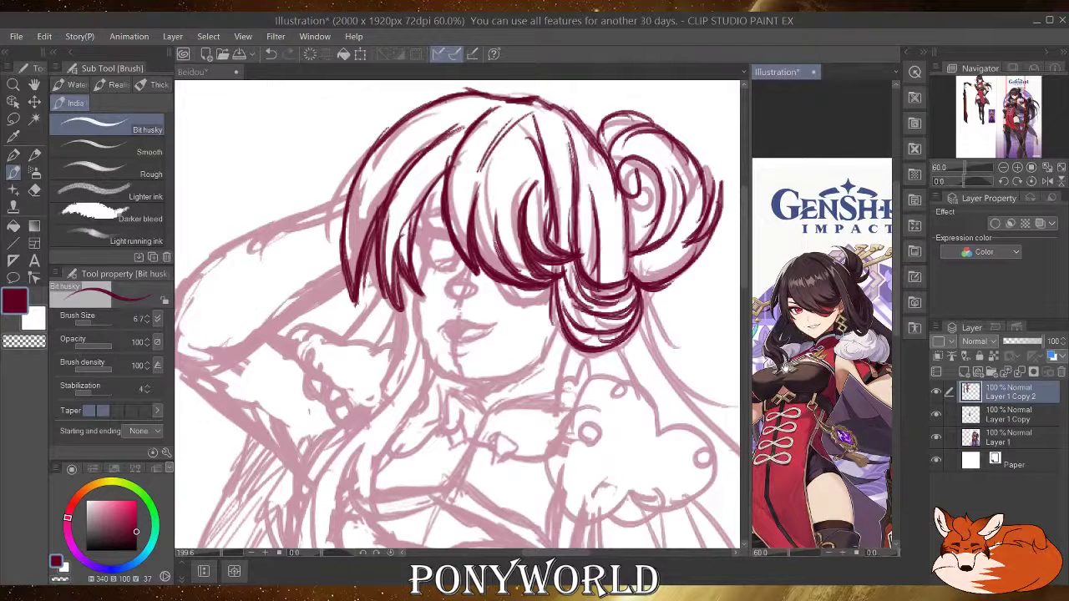
{"action": "left_click_drag", "start_coordinate": [784, 366], "coordinate": [985, 230]}
{"action": "scroll", "coordinate": [869, 296], "scroll_direction": "up", "scroll_amount": 6}
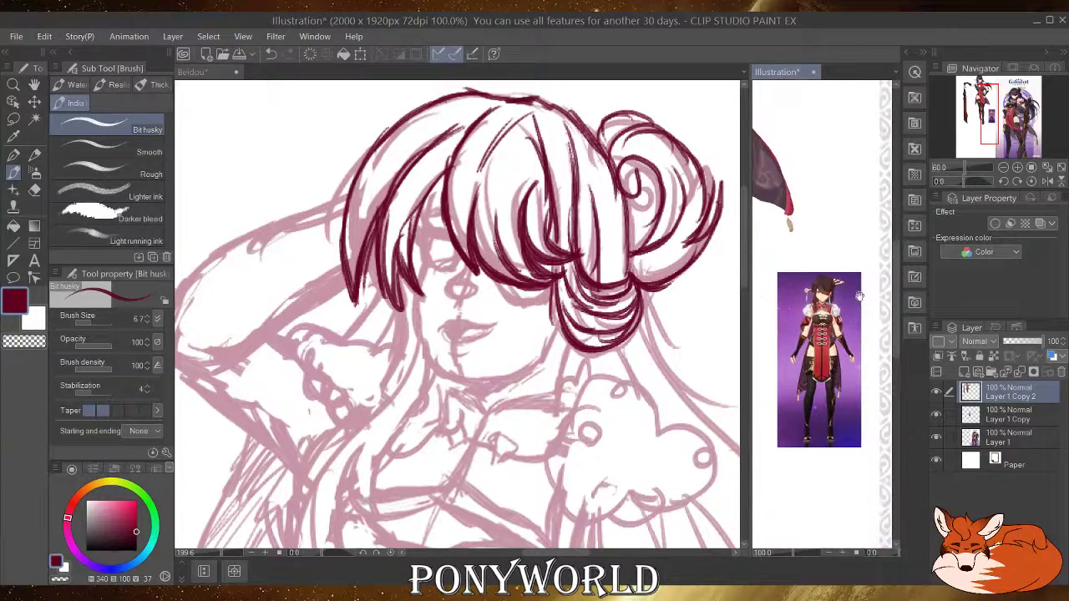
{"action": "scroll", "coordinate": [819, 287], "scroll_direction": "down", "scroll_amount": 2}
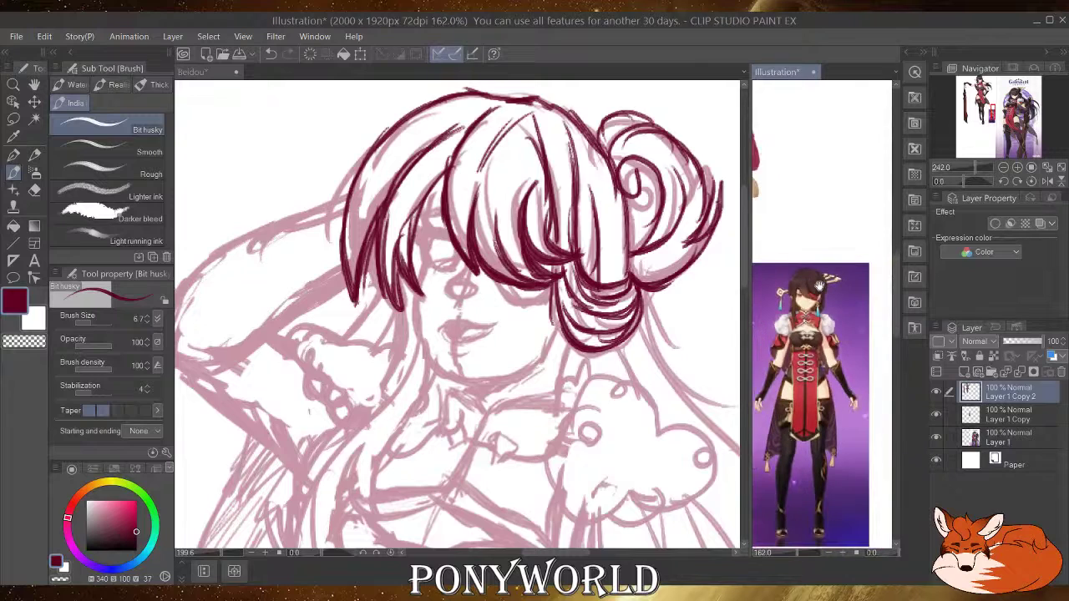
{"action": "key", "text": "ctrl+Tab"}
{"action": "key", "text": "ctrl+Tab"}
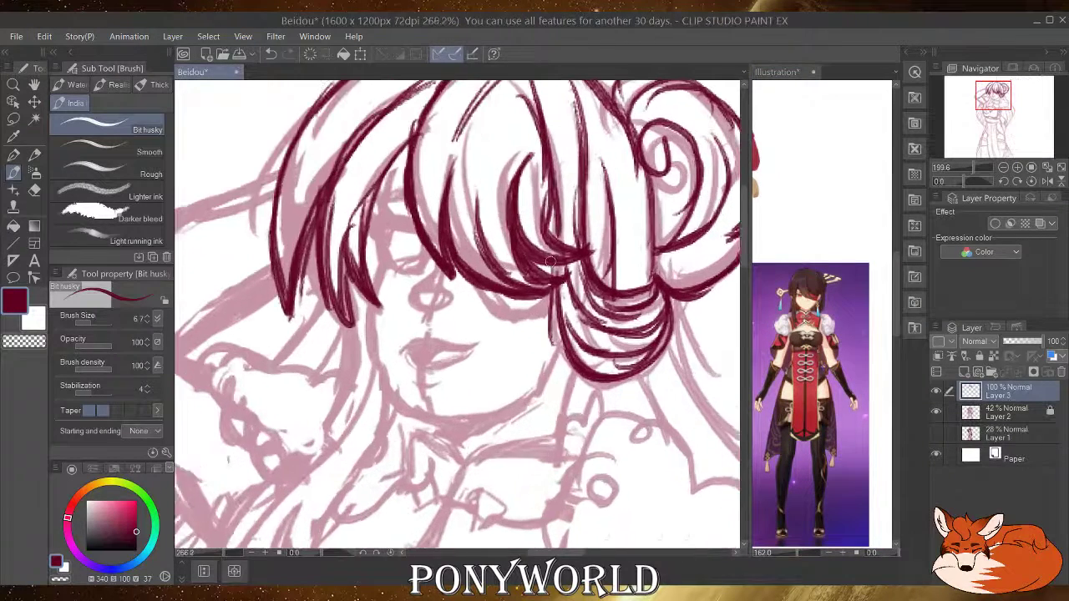
{"action": "key", "text": "ctrl+Tab"}
{"action": "scroll", "coordinate": [549, 260], "scroll_direction": "down", "scroll_amount": 1}
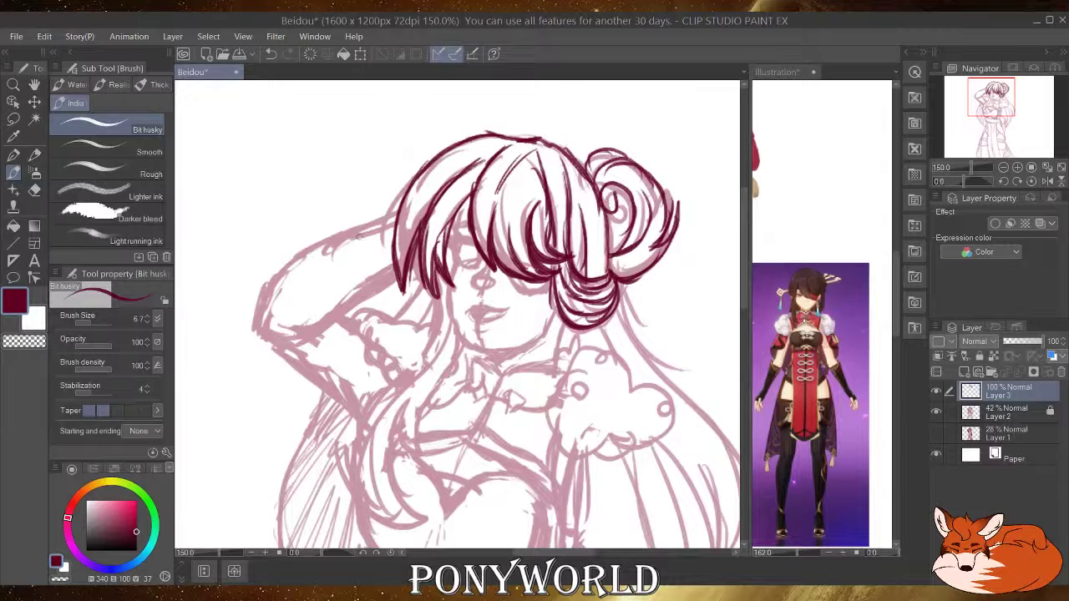
Ink the hairpin prongs with curled ends projecting from the bun, following the Genshin Impact poster reference.
{"action": "left_click", "coordinate": [805, 302]}
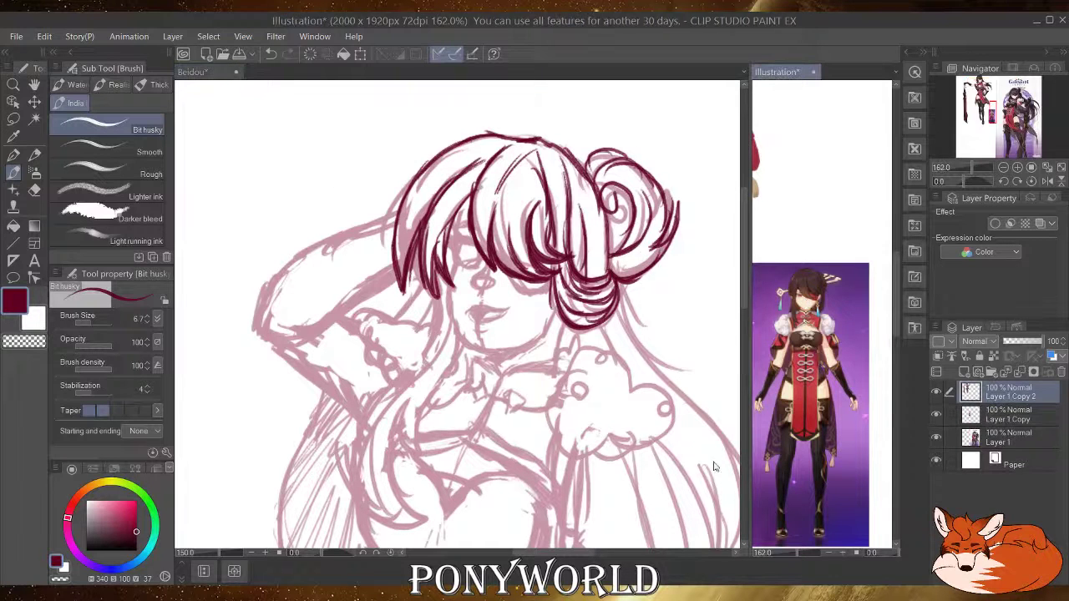
{"action": "left_click_drag", "start_coordinate": [794, 342], "coordinate": [684, 442]}
{"action": "left_click_drag", "start_coordinate": [854, 295], "coordinate": [647, 430]}
{"action": "left_click_drag", "start_coordinate": [813, 341], "coordinate": [699, 419]}
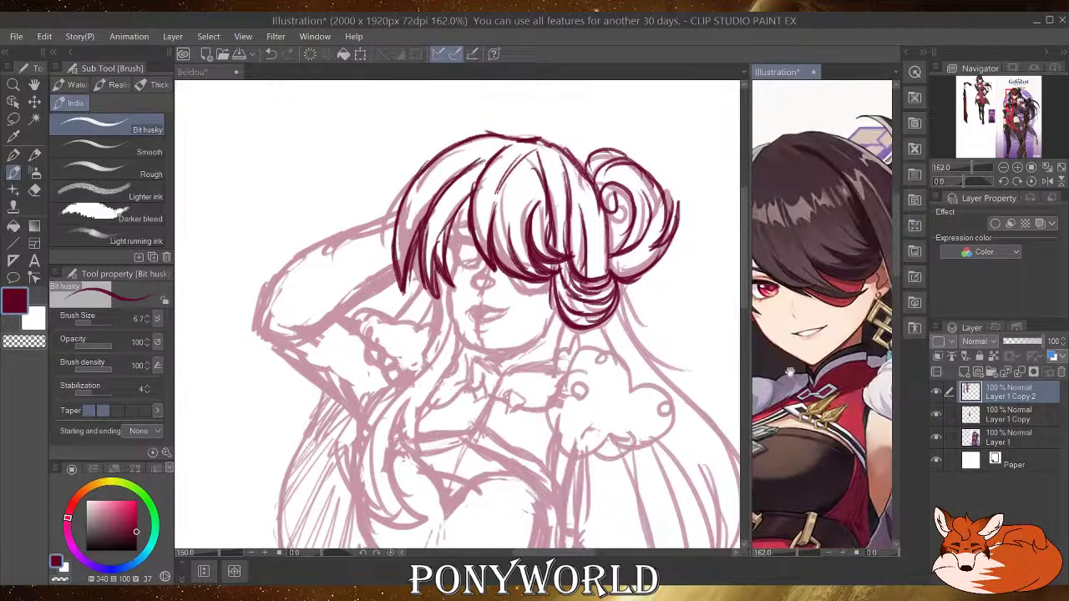
{"action": "left_click_drag", "start_coordinate": [809, 359], "coordinate": [722, 429]}
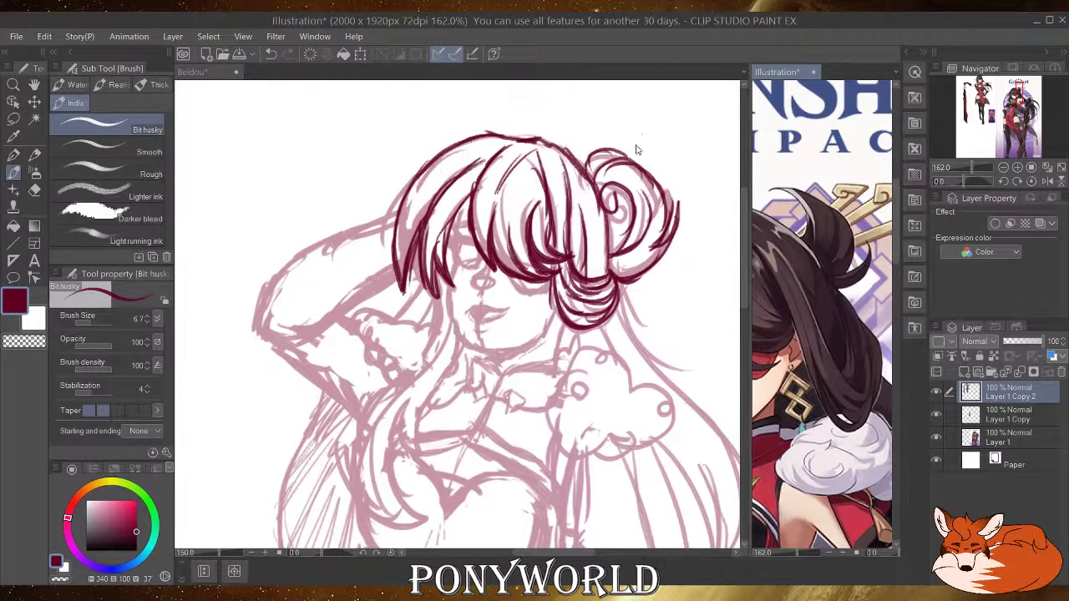
{"action": "left_click", "coordinate": [642, 171]}
{"action": "mouse_move", "coordinate": [644, 176]}
{"action": "left_mouse_down"}
{"action": "mouse_move", "coordinate": [710, 177]}
{"action": "mouse_move", "coordinate": [671, 146]}
{"action": "mouse_move", "coordinate": [655, 157]}
{"action": "mouse_move", "coordinate": [693, 173]}
{"action": "mouse_move", "coordinate": [700, 205]}
{"action": "mouse_move", "coordinate": [711, 205]}
{"action": "mouse_move", "coordinate": [706, 218]}
{"action": "mouse_move", "coordinate": [715, 217]}
{"action": "mouse_move", "coordinate": [723, 207]}
{"action": "mouse_move", "coordinate": [705, 202]}
{"action": "left_mouse_up"}
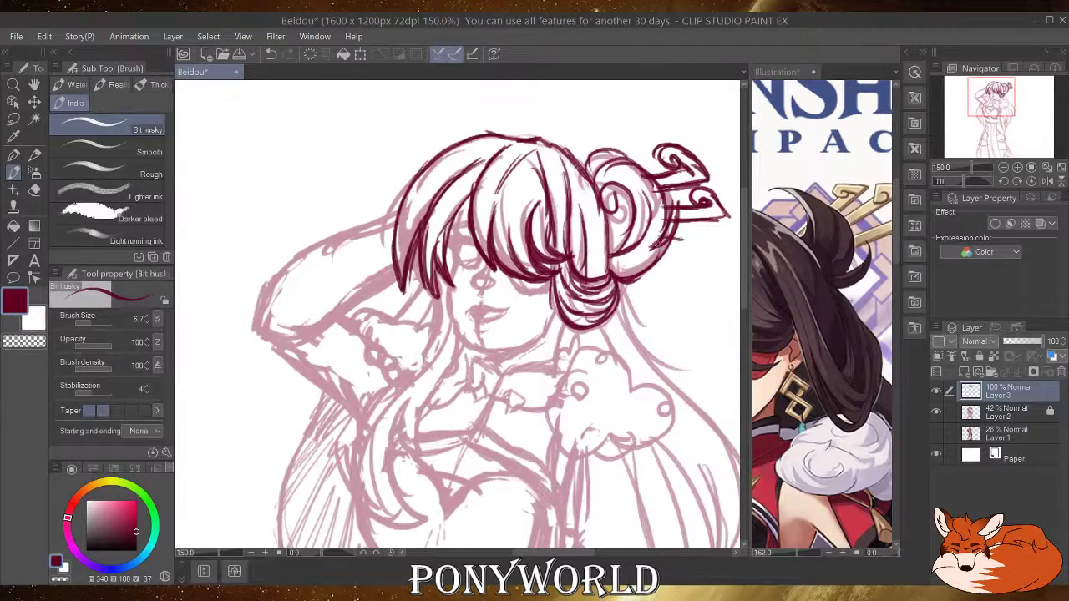
{"action": "mouse_move", "coordinate": [665, 236]}
{"action": "left_mouse_down"}
{"action": "mouse_move", "coordinate": [722, 264]}
{"action": "mouse_move", "coordinate": [728, 240]}
{"action": "mouse_move", "coordinate": [709, 248]}
{"action": "left_mouse_up"}
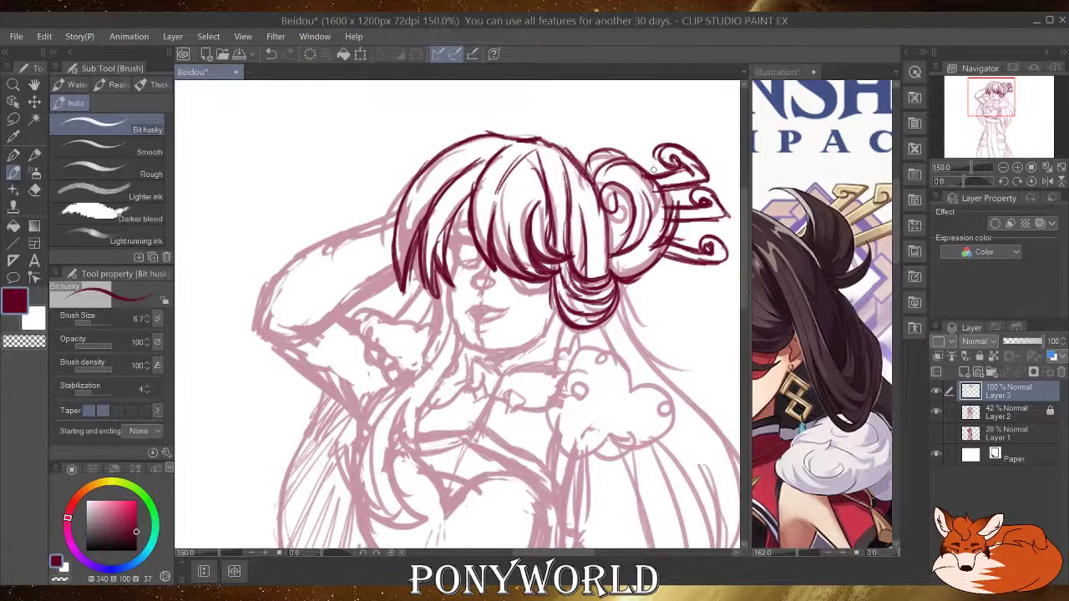
Ink the eyepatch edge showing beneath the fringe, between the nose and the looped hair, using the poster face as reference.
{"action": "left_click", "coordinate": [848, 333]}
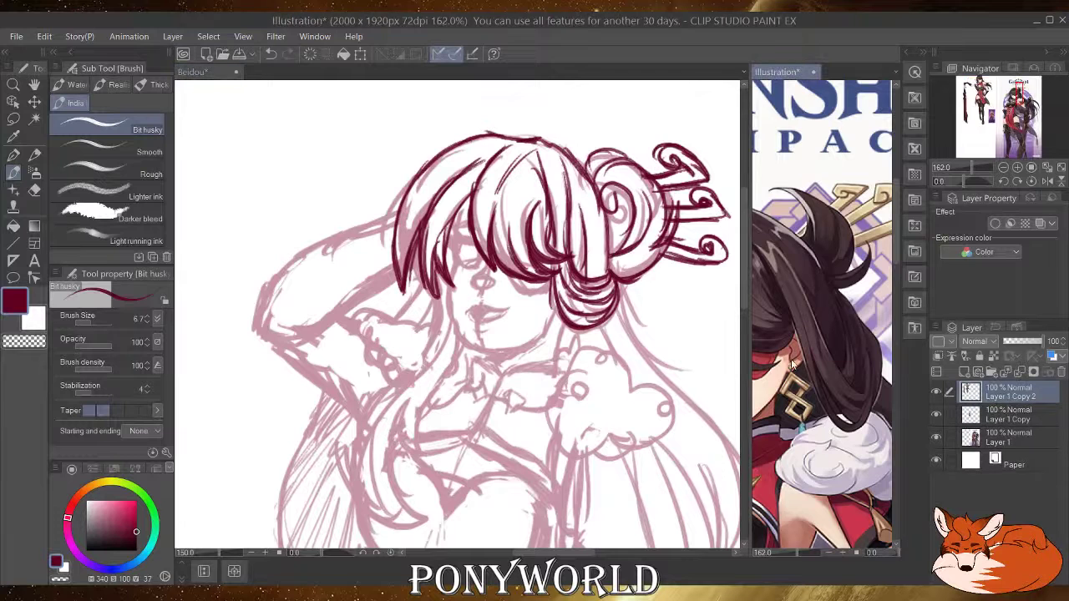
{"action": "scroll", "coordinate": [790, 359], "scroll_direction": "down", "scroll_amount": 5}
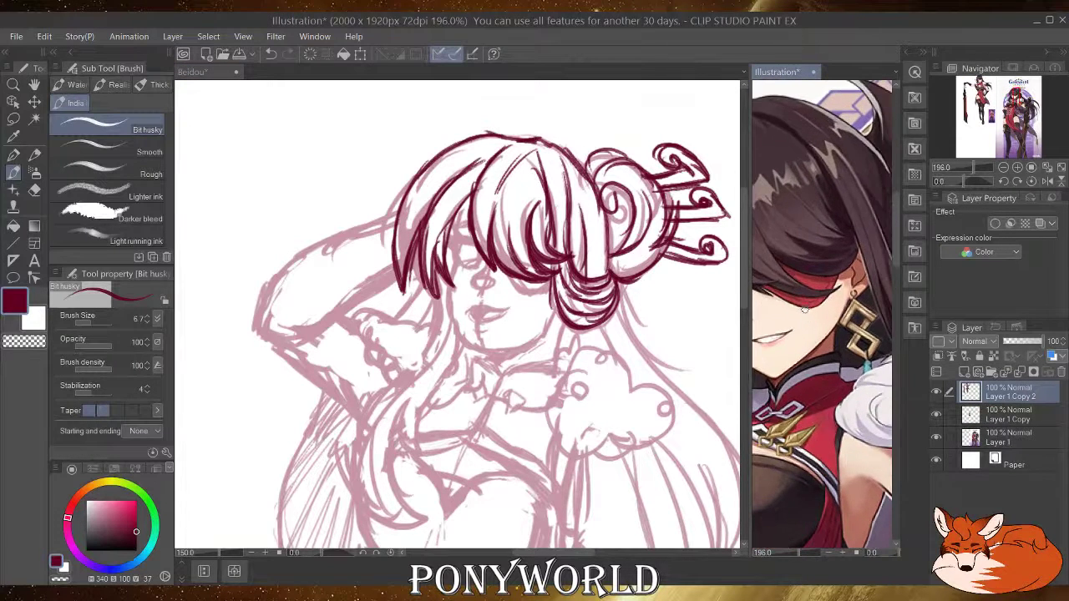
{"action": "scroll", "coordinate": [804, 308], "scroll_direction": "down", "scroll_amount": 2}
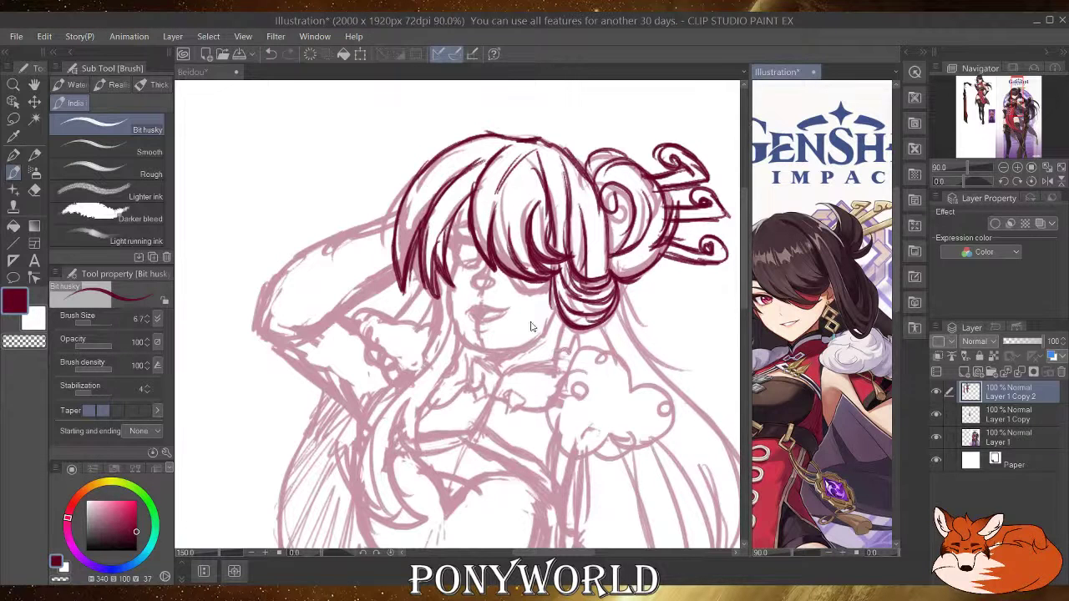
{"action": "scroll", "coordinate": [515, 311], "scroll_direction": "up", "scroll_amount": 3}
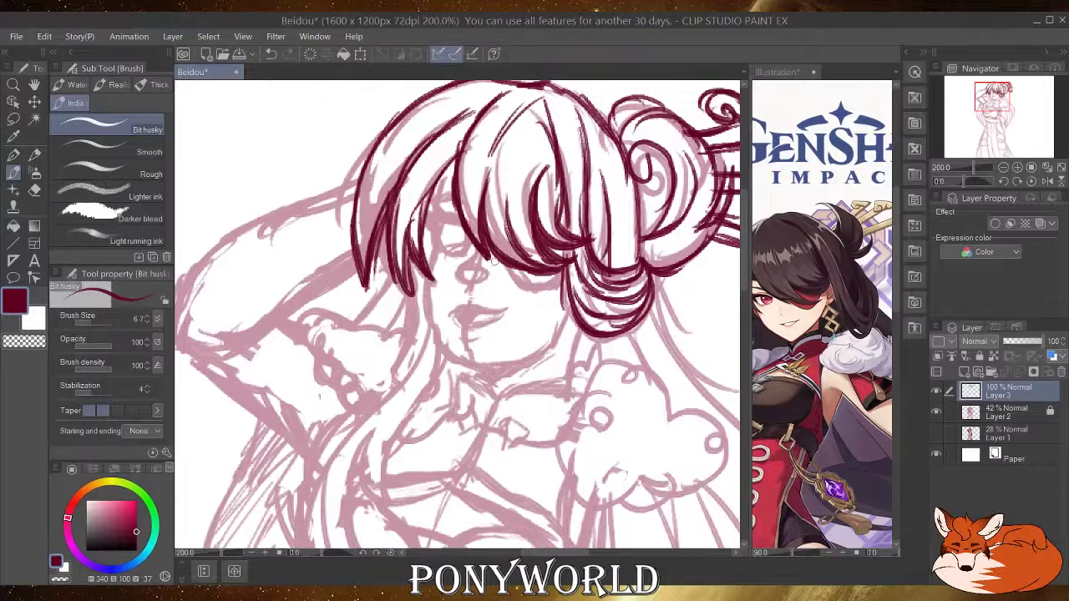
{"action": "mouse_move", "coordinate": [492, 254]}
{"action": "left_mouse_down"}
{"action": "mouse_move", "coordinate": [527, 291]}
{"action": "mouse_move", "coordinate": [569, 271]}
{"action": "left_mouse_up"}
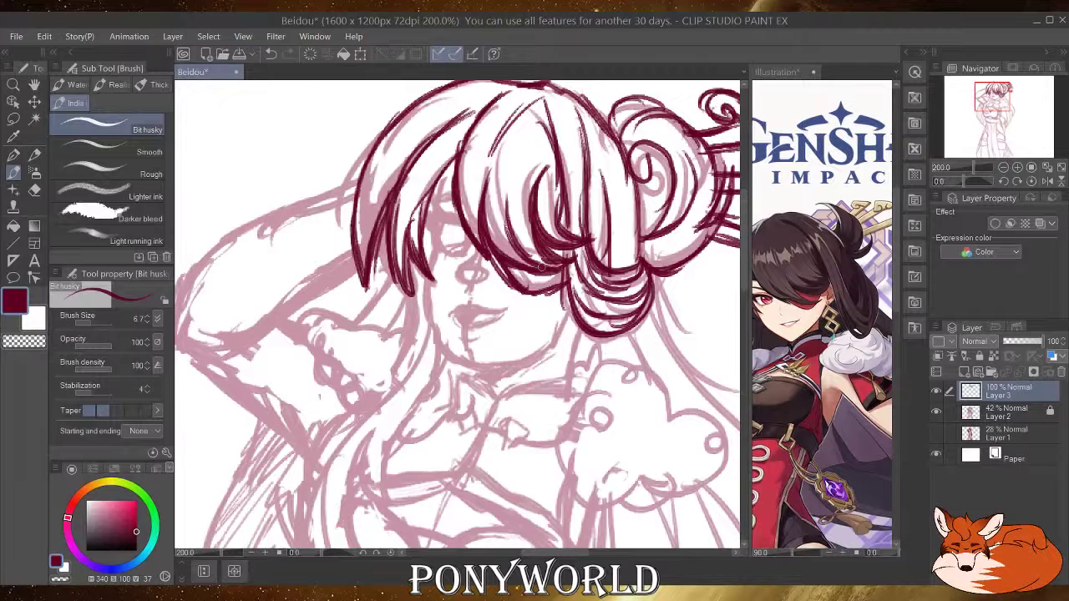
{"action": "left_click_drag", "start_coordinate": [521, 284], "coordinate": [558, 270]}
Ink the nose with a shaded tip and the lips with a dark upper lip and a short line beneath.
{"action": "scroll", "coordinate": [468, 247], "scroll_direction": "up", "scroll_amount": 3}
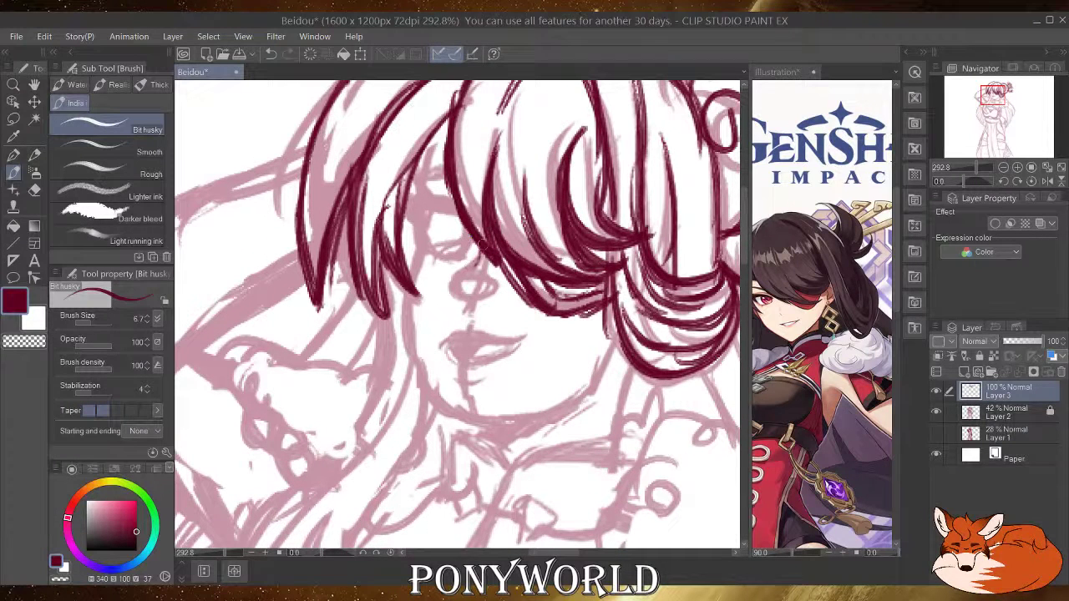
{"action": "mouse_move", "coordinate": [466, 268]}
{"action": "left_mouse_down"}
{"action": "mouse_move", "coordinate": [458, 295]}
{"action": "mouse_move", "coordinate": [481, 302]}
{"action": "mouse_move", "coordinate": [461, 298]}
{"action": "mouse_move", "coordinate": [492, 299]}
{"action": "mouse_move", "coordinate": [490, 277]}
{"action": "mouse_move", "coordinate": [476, 278]}
{"action": "mouse_move", "coordinate": [493, 282]}
{"action": "mouse_move", "coordinate": [486, 275]}
{"action": "left_mouse_up"}
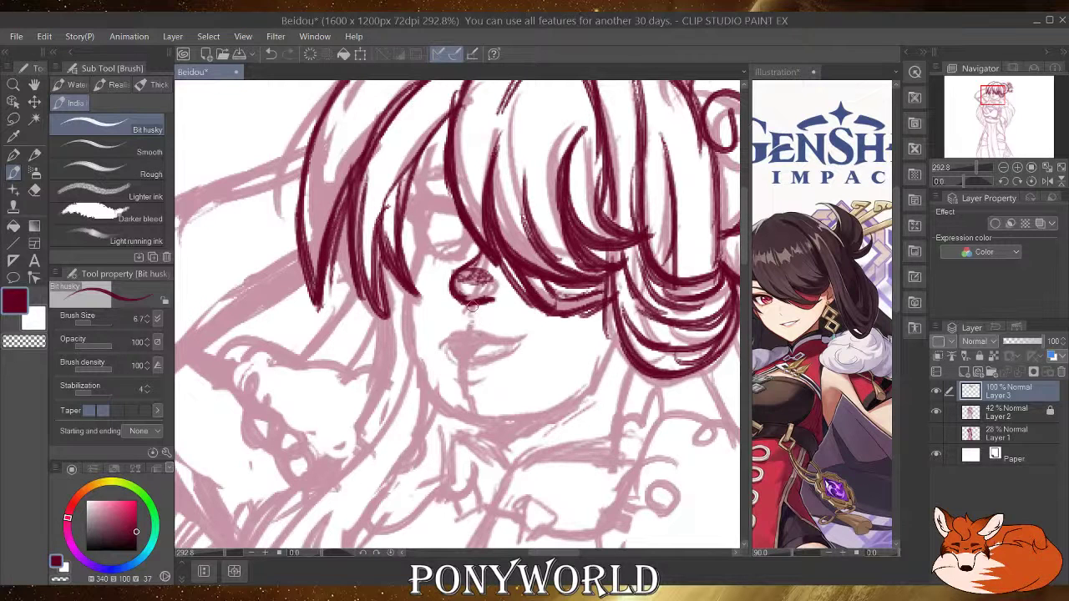
{"action": "mouse_move", "coordinate": [443, 343]}
{"action": "left_mouse_down"}
{"action": "mouse_move", "coordinate": [516, 336]}
{"action": "mouse_move", "coordinate": [481, 366]}
{"action": "mouse_move", "coordinate": [516, 342]}
{"action": "mouse_move", "coordinate": [481, 364]}
{"action": "mouse_move", "coordinate": [511, 346]}
{"action": "mouse_move", "coordinate": [484, 351]}
{"action": "mouse_move", "coordinate": [518, 342]}
{"action": "mouse_move", "coordinate": [456, 353]}
{"action": "mouse_move", "coordinate": [463, 348]}
{"action": "mouse_move", "coordinate": [446, 344]}
{"action": "mouse_move", "coordinate": [461, 357]}
{"action": "mouse_move", "coordinate": [497, 344]}
{"action": "mouse_move", "coordinate": [506, 350]}
{"action": "mouse_move", "coordinate": [466, 360]}
{"action": "mouse_move", "coordinate": [488, 378]}
{"action": "mouse_move", "coordinate": [501, 373]}
{"action": "left_mouse_up"}
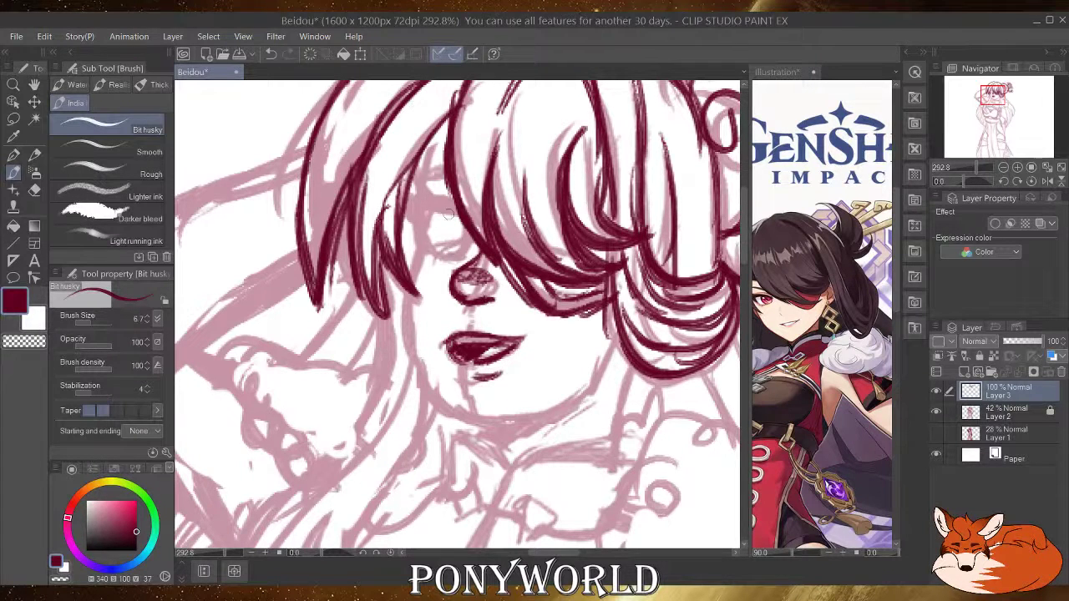
Ink the visible eye beside the fringe with a heavy upper lash line, round iris, pupil and lower lashes.
{"action": "mouse_move", "coordinate": [459, 216]}
{"action": "left_mouse_down"}
{"action": "mouse_move", "coordinate": [410, 197]}
{"action": "mouse_move", "coordinate": [430, 251]}
{"action": "left_mouse_up"}
{"action": "mouse_move", "coordinate": [433, 254]}
{"action": "left_mouse_down"}
{"action": "mouse_move", "coordinate": [471, 251]}
{"action": "mouse_move", "coordinate": [465, 237]}
{"action": "mouse_move", "coordinate": [462, 248]}
{"action": "mouse_move", "coordinate": [437, 249]}
{"action": "mouse_move", "coordinate": [468, 255]}
{"action": "mouse_move", "coordinate": [436, 249]}
{"action": "mouse_move", "coordinate": [423, 265]}
{"action": "mouse_move", "coordinate": [434, 211]}
{"action": "mouse_move", "coordinate": [415, 254]}
{"action": "left_mouse_up"}
{"action": "mouse_move", "coordinate": [443, 205]}
{"action": "left_mouse_down"}
{"action": "mouse_move", "coordinate": [415, 205]}
{"action": "mouse_move", "coordinate": [419, 196]}
{"action": "mouse_move", "coordinate": [404, 222]}
{"action": "left_mouse_up"}
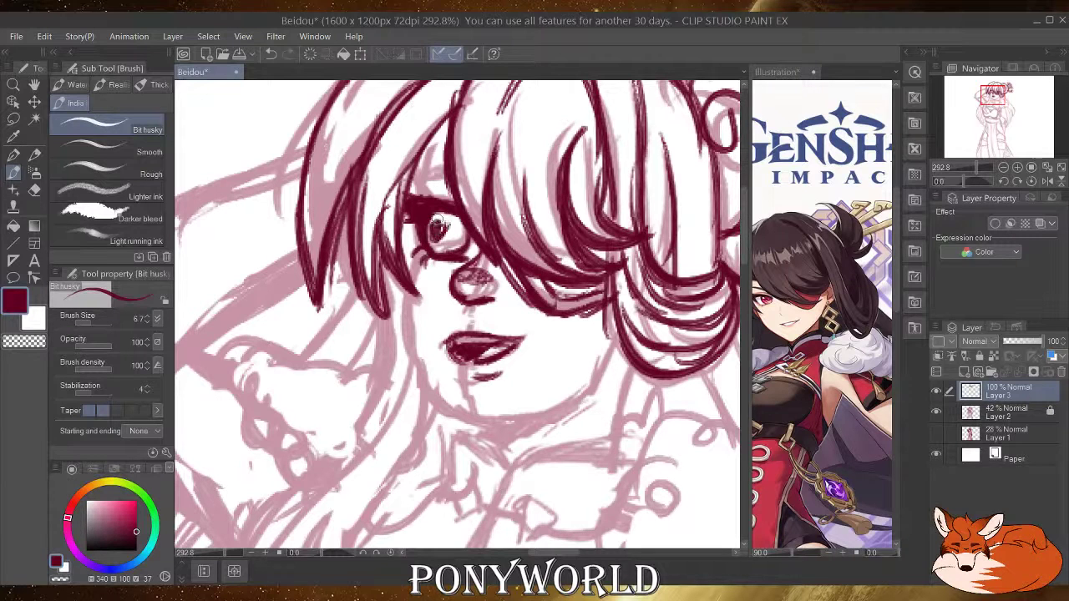
Refine the visible eye by carving light highlights into the iris with the transparent colour and returning to dark red.
{"action": "left_click_drag", "start_coordinate": [439, 224], "coordinate": [446, 227]}
{"action": "left_click_drag", "start_coordinate": [451, 236], "coordinate": [457, 226]}
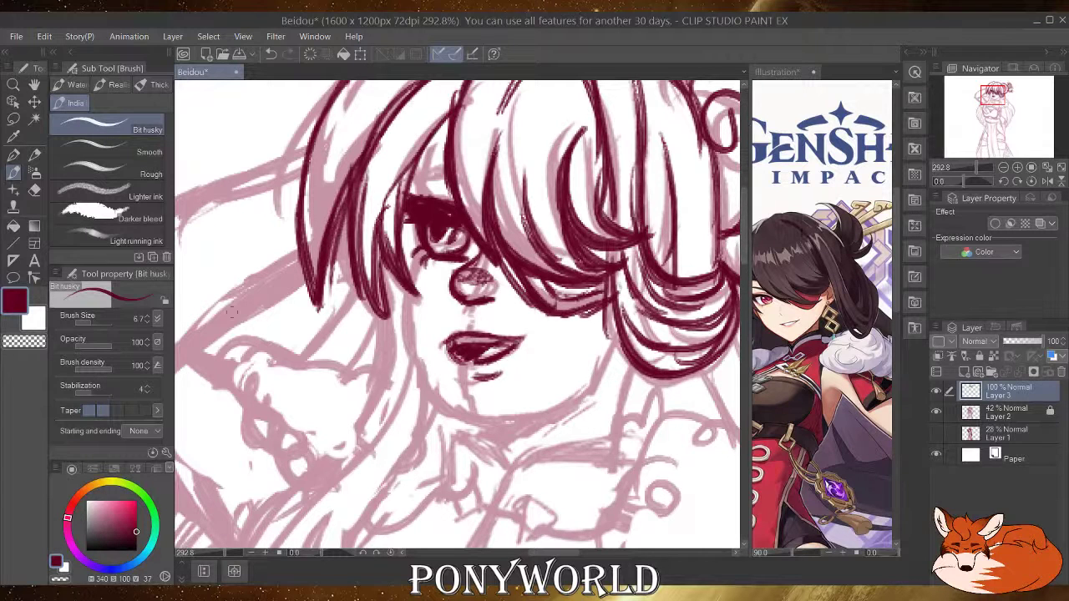
{"action": "left_click", "coordinate": [35, 344]}
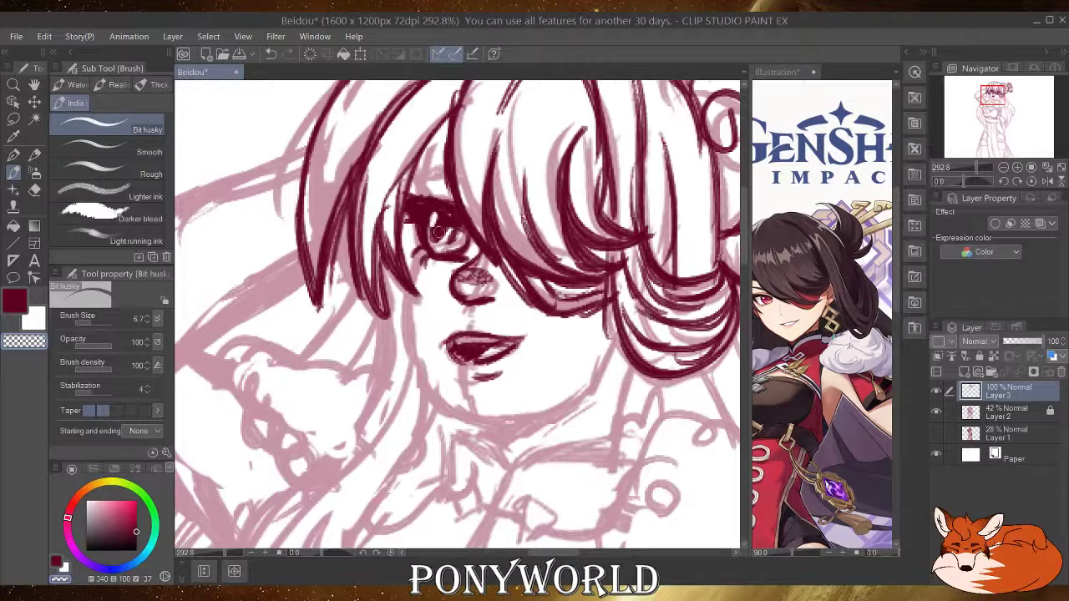
{"action": "left_click", "coordinate": [15, 302]}
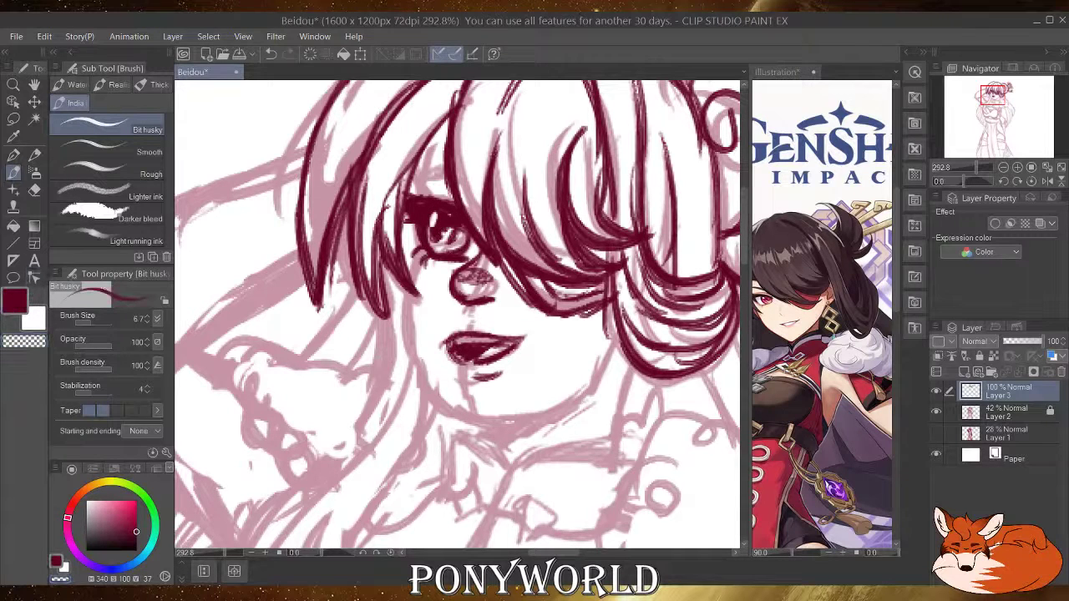
Darken the iris and ink the face contour from the cheek beneath the fringe down around the chin and along the jaw.
{"action": "mouse_move", "coordinate": [443, 224]}
{"action": "left_mouse_down"}
{"action": "mouse_move", "coordinate": [456, 219]}
{"action": "mouse_move", "coordinate": [435, 231]}
{"action": "mouse_move", "coordinate": [455, 247]}
{"action": "mouse_move", "coordinate": [418, 272]}
{"action": "mouse_move", "coordinate": [400, 332]}
{"action": "mouse_move", "coordinate": [409, 368]}
{"action": "left_mouse_up"}
{"action": "left_click_drag", "start_coordinate": [402, 292], "coordinate": [426, 380]}
{"action": "left_click_drag", "start_coordinate": [406, 326], "coordinate": [438, 402]}
{"action": "mouse_move", "coordinate": [413, 363]}
{"action": "left_mouse_down"}
{"action": "mouse_move", "coordinate": [448, 422]}
{"action": "mouse_move", "coordinate": [438, 403]}
{"action": "mouse_move", "coordinate": [503, 422]}
{"action": "mouse_move", "coordinate": [555, 411]}
{"action": "mouse_move", "coordinate": [546, 407]}
{"action": "mouse_move", "coordinate": [587, 385]}
{"action": "mouse_move", "coordinate": [538, 420]}
{"action": "left_mouse_up"}
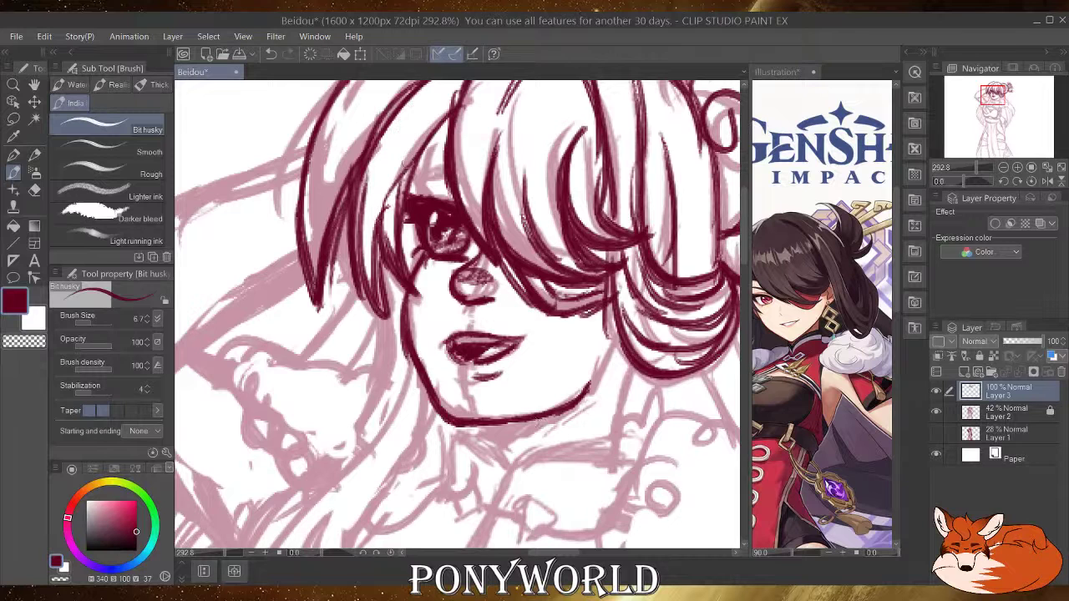
Ink and shade the eyebrow and the gap between the fringe strands above the visible eye, consulting the Genshin Impact reference.
{"action": "mouse_move", "coordinate": [443, 169]}
{"action": "left_mouse_down"}
{"action": "mouse_move", "coordinate": [418, 181]}
{"action": "mouse_move", "coordinate": [448, 182]}
{"action": "left_mouse_up"}
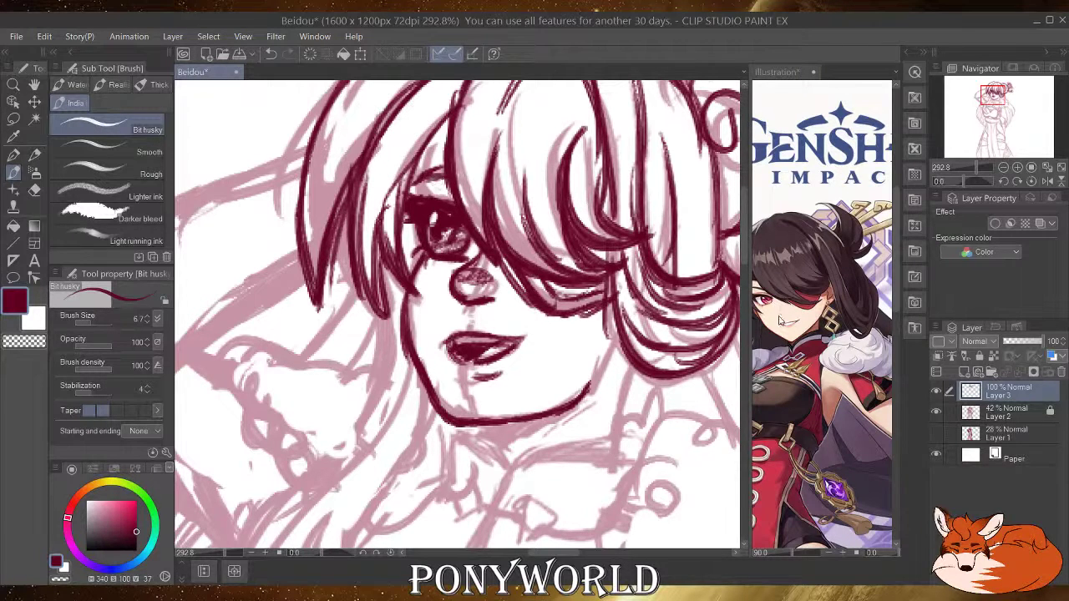
{"action": "left_click", "coordinate": [785, 340]}
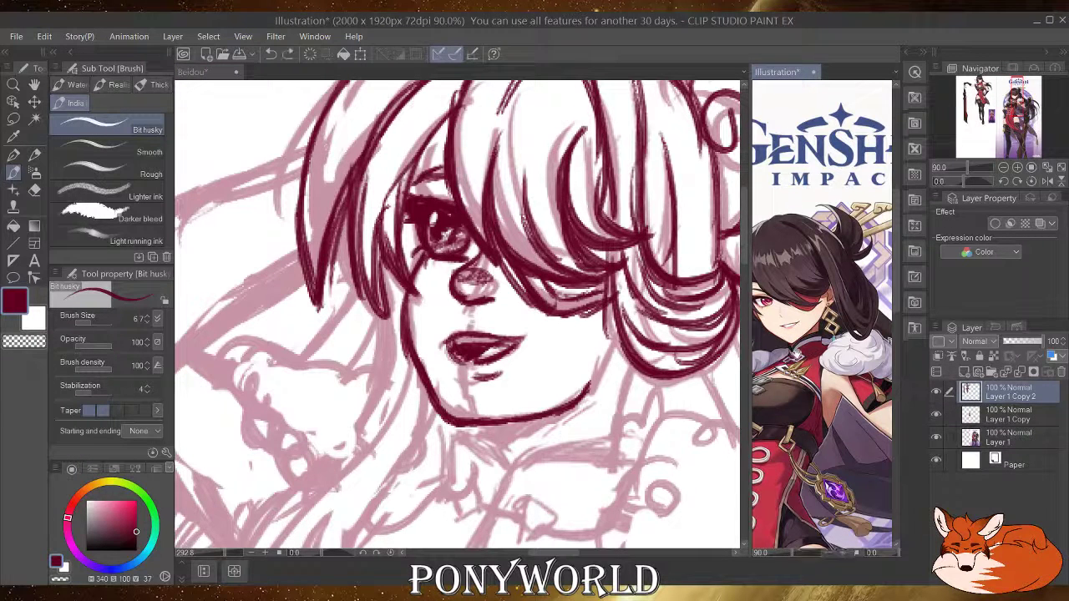
{"action": "scroll", "coordinate": [872, 328], "scroll_direction": "up", "scroll_amount": 3}
{"action": "left_click_drag", "start_coordinate": [765, 374], "coordinate": [844, 360]}
{"action": "left_click_drag", "start_coordinate": [756, 406], "coordinate": [822, 383]}
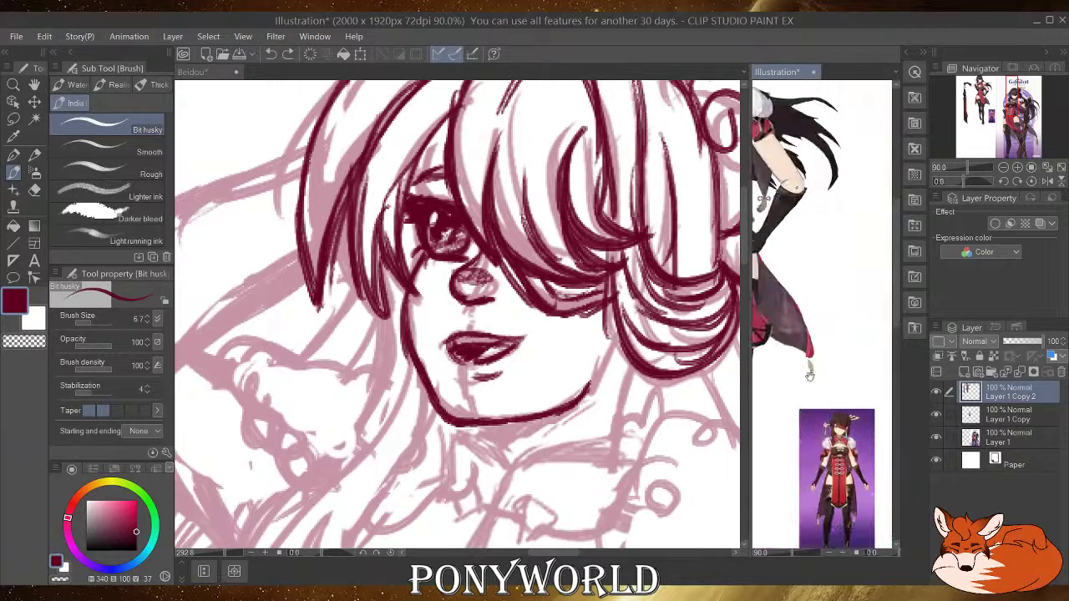
{"action": "left_click_drag", "start_coordinate": [839, 420], "coordinate": [828, 422]}
{"action": "scroll", "coordinate": [785, 415], "scroll_direction": "up", "scroll_amount": 5}
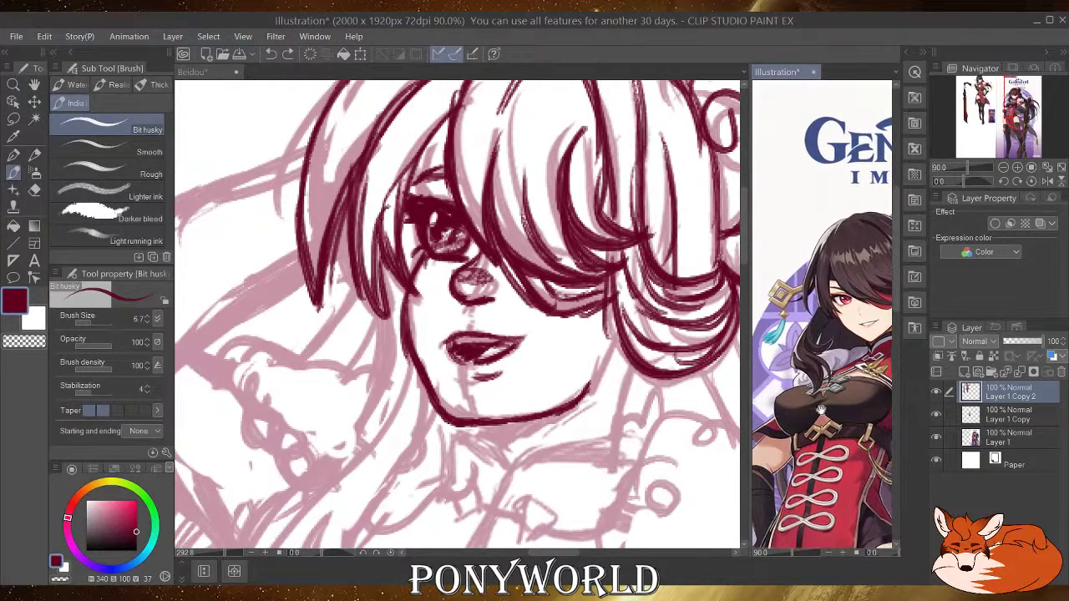
{"action": "scroll", "coordinate": [786, 415], "scroll_direction": "up", "scroll_amount": 4}
{"action": "left_click_drag", "start_coordinate": [776, 421], "coordinate": [819, 432]}
{"action": "left_click", "coordinate": [509, 328]}
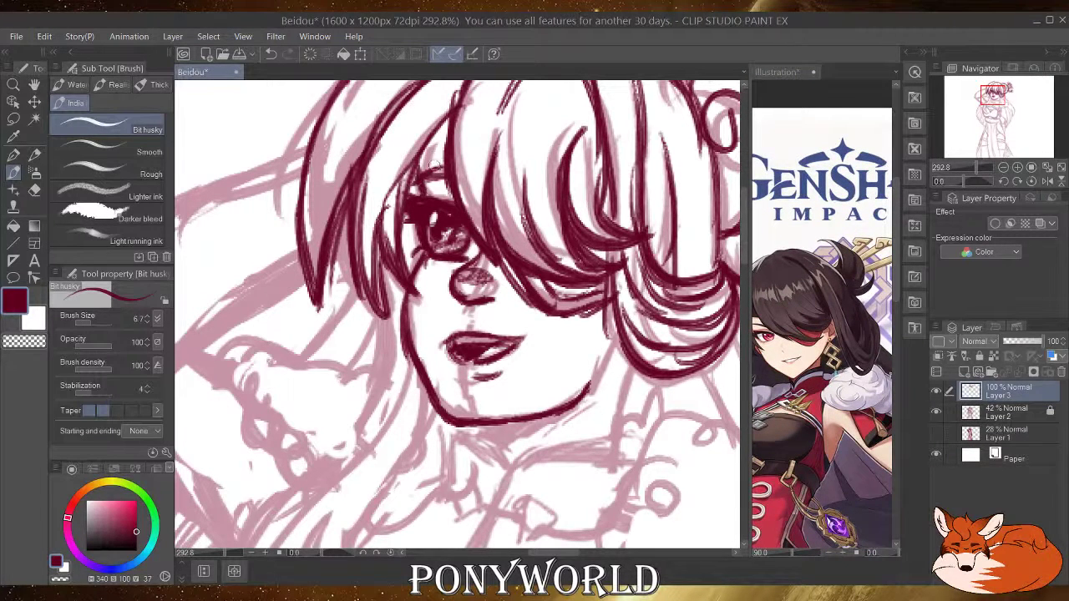
{"action": "mouse_move", "coordinate": [437, 164]}
{"action": "left_mouse_down"}
{"action": "mouse_move", "coordinate": [428, 159]}
{"action": "mouse_move", "coordinate": [432, 140]}
{"action": "mouse_move", "coordinate": [437, 150]}
{"action": "mouse_move", "coordinate": [416, 138]}
{"action": "left_mouse_up"}
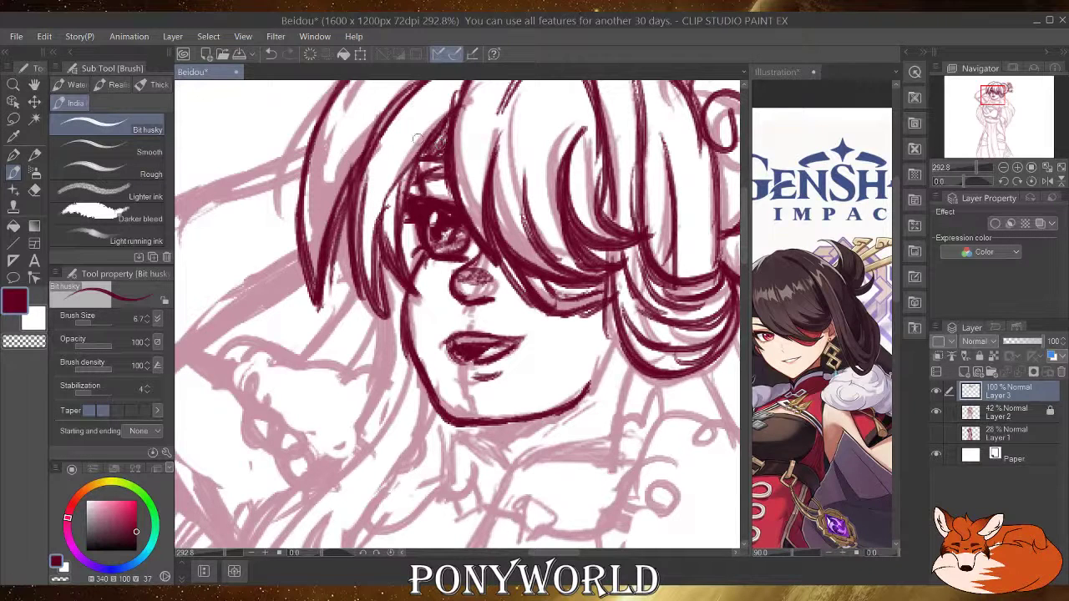
Ink a solid pointed shadow on the neck directly beneath the chin.
{"action": "scroll", "coordinate": [575, 347], "scroll_direction": "down", "scroll_amount": 2}
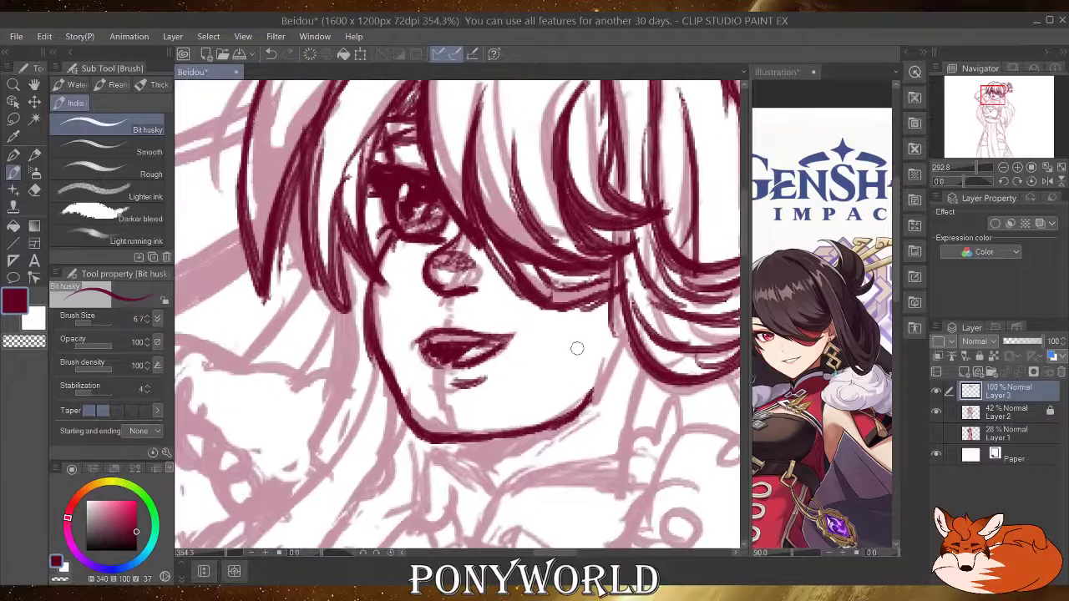
{"action": "scroll", "coordinate": [576, 347], "scroll_direction": "down", "scroll_amount": 2}
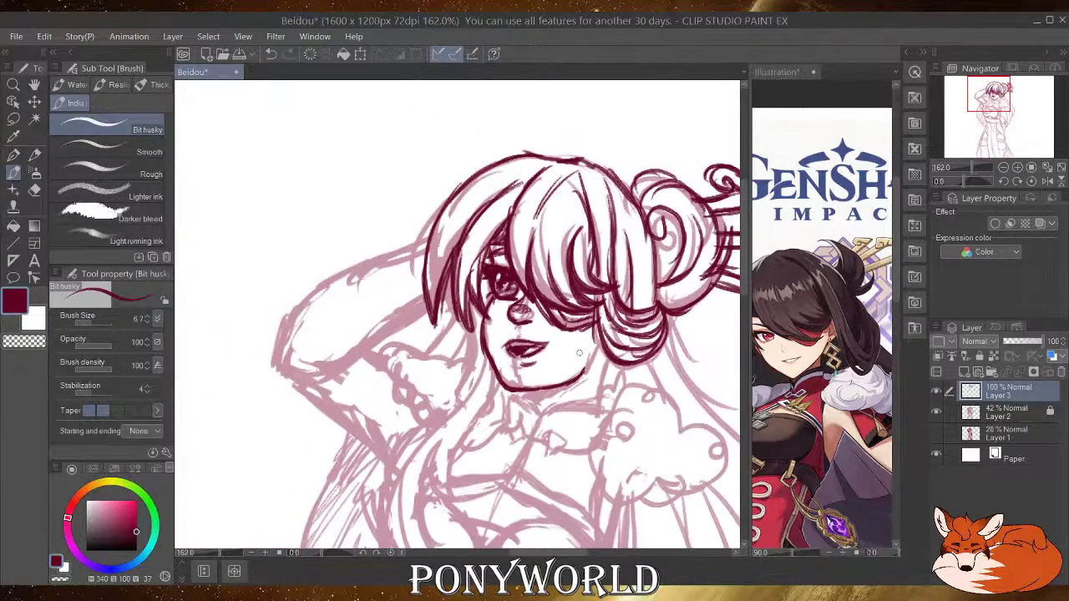
{"action": "scroll", "coordinate": [585, 415], "scroll_direction": "up", "scroll_amount": 2}
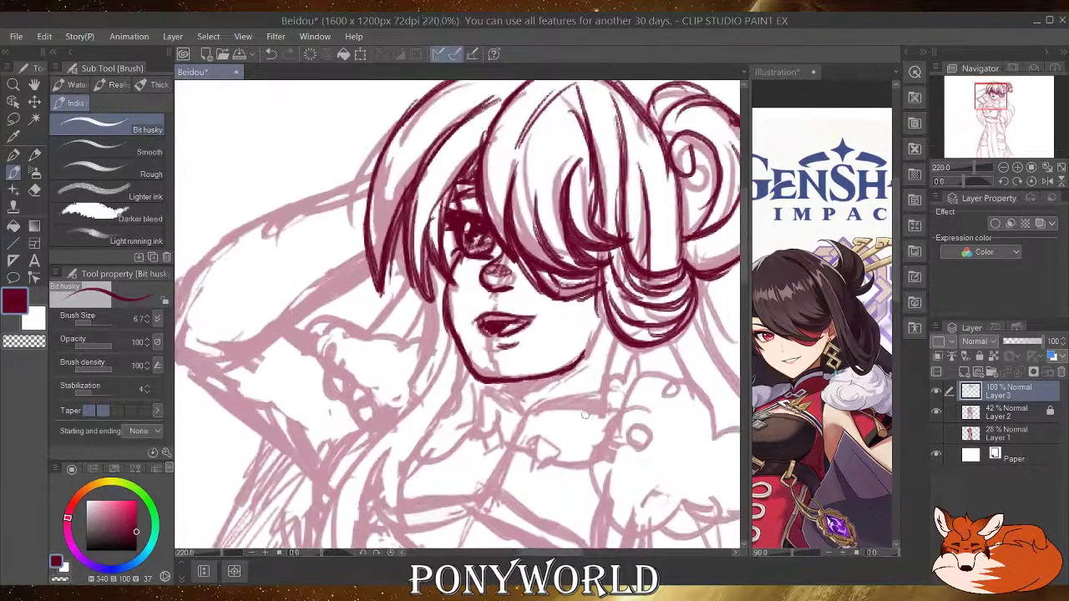
{"action": "left_click_drag", "start_coordinate": [596, 415], "coordinate": [575, 377]}
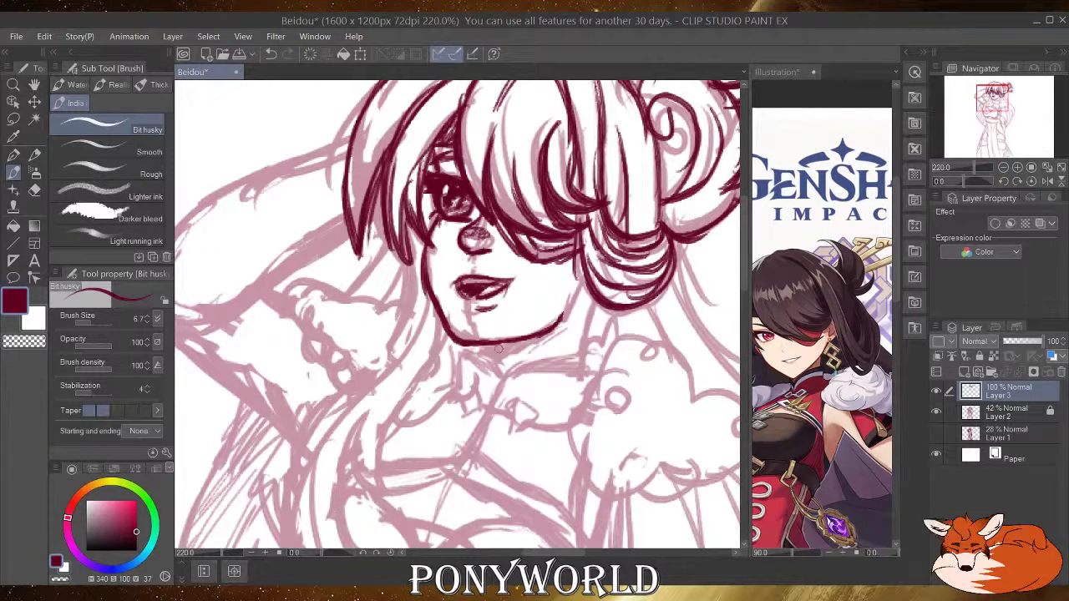
{"action": "mouse_move", "coordinate": [493, 339]}
{"action": "left_mouse_down"}
{"action": "mouse_move", "coordinate": [495, 364]}
{"action": "mouse_move", "coordinate": [503, 346]}
{"action": "left_mouse_up"}
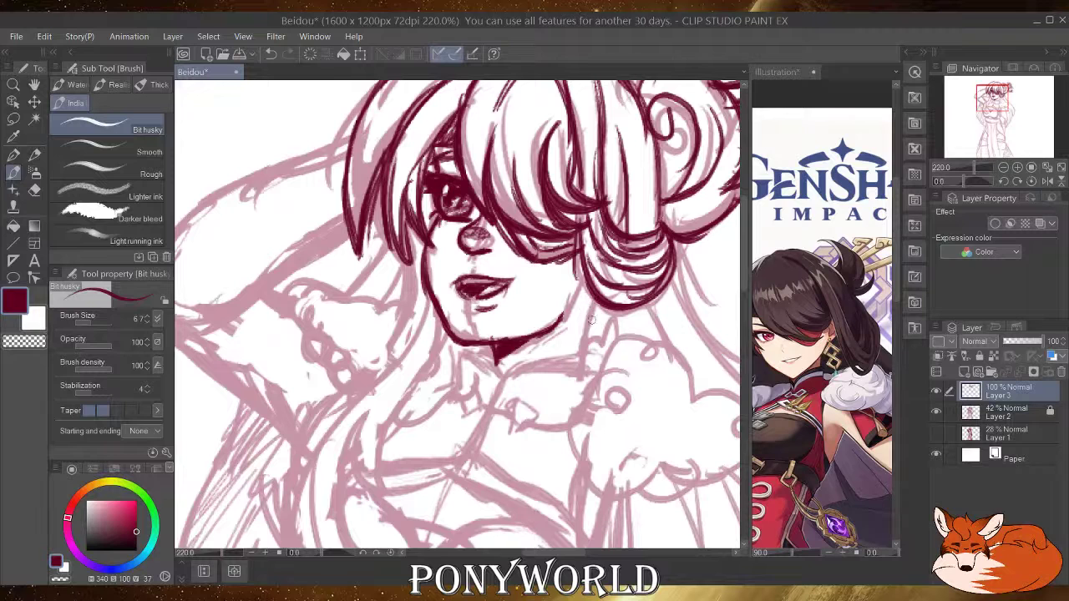
Ink the back of the neck, the small strands hanging below the looped hair, and the upper end of the jawline.
{"action": "left_click_drag", "start_coordinate": [588, 302], "coordinate": [578, 372]}
{"action": "mouse_move", "coordinate": [582, 314]}
{"action": "left_mouse_down"}
{"action": "mouse_move", "coordinate": [605, 337]}
{"action": "mouse_move", "coordinate": [624, 301]}
{"action": "mouse_move", "coordinate": [619, 321]}
{"action": "mouse_move", "coordinate": [602, 296]}
{"action": "mouse_move", "coordinate": [598, 318]}
{"action": "mouse_move", "coordinate": [623, 313]}
{"action": "mouse_move", "coordinate": [587, 342]}
{"action": "mouse_move", "coordinate": [599, 342]}
{"action": "mouse_move", "coordinate": [600, 358]}
{"action": "mouse_move", "coordinate": [606, 342]}
{"action": "mouse_move", "coordinate": [593, 381]}
{"action": "left_mouse_up"}
{"action": "mouse_move", "coordinate": [611, 331]}
{"action": "left_mouse_down"}
{"action": "mouse_move", "coordinate": [618, 347]}
{"action": "mouse_move", "coordinate": [604, 339]}
{"action": "mouse_move", "coordinate": [606, 349]}
{"action": "left_mouse_up"}
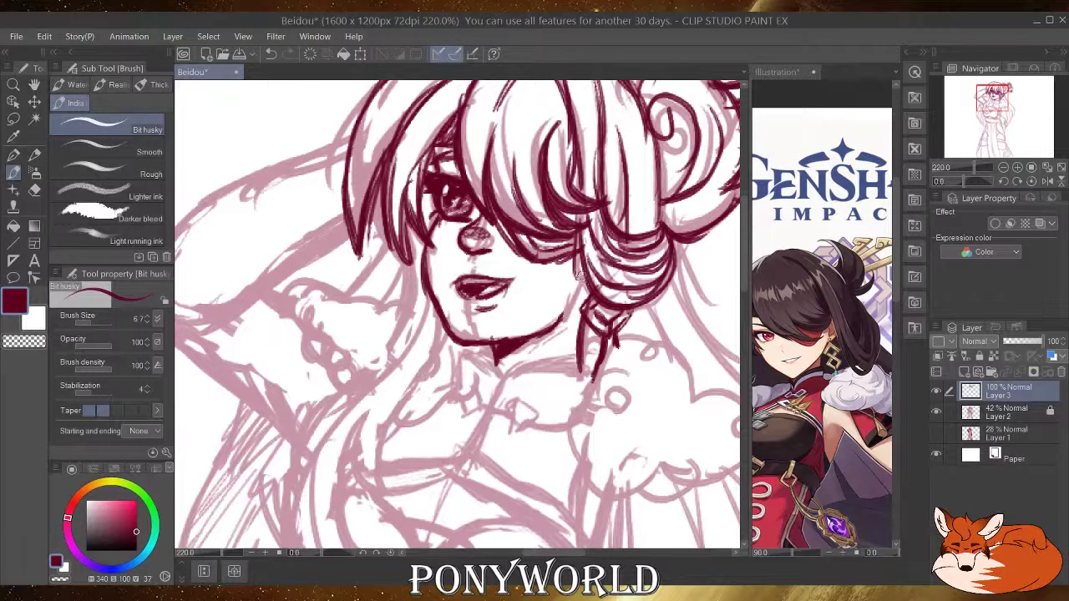
{"action": "left_click_drag", "start_coordinate": [581, 279], "coordinate": [588, 299]}
Ink the high collar with its open front around the neck and the curled fur trim beside it, redoing unsatisfactory strokes.
{"action": "mouse_move", "coordinate": [481, 408]}
{"action": "left_mouse_down"}
{"action": "mouse_move", "coordinate": [500, 379]}
{"action": "mouse_move", "coordinate": [541, 361]}
{"action": "mouse_move", "coordinate": [515, 367]}
{"action": "mouse_move", "coordinate": [575, 354]}
{"action": "mouse_move", "coordinate": [592, 365]}
{"action": "mouse_move", "coordinate": [587, 350]}
{"action": "mouse_move", "coordinate": [579, 412]}
{"action": "left_mouse_up"}
{"action": "mouse_move", "coordinate": [504, 385]}
{"action": "left_mouse_down"}
{"action": "mouse_move", "coordinate": [576, 362]}
{"action": "mouse_move", "coordinate": [587, 364]}
{"action": "mouse_move", "coordinate": [572, 380]}
{"action": "mouse_move", "coordinate": [585, 380]}
{"action": "left_mouse_up"}
{"action": "key", "text": "ctrl+z"}
{"action": "key", "text": "ctrl+z"}
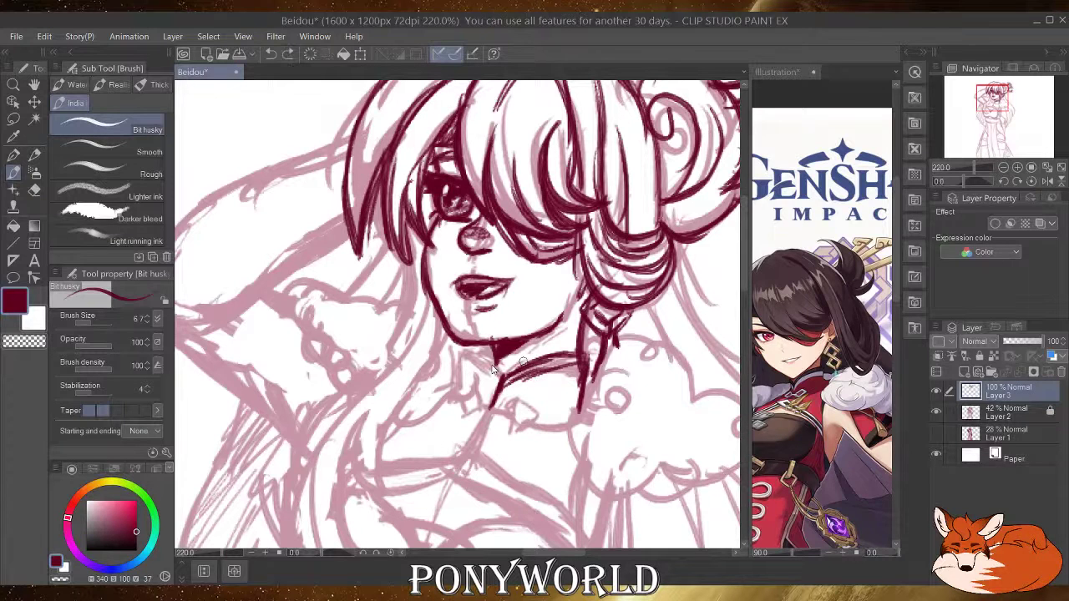
{"action": "key", "text": "ctrl+z"}
{"action": "mouse_move", "coordinate": [500, 383]}
{"action": "left_mouse_down"}
{"action": "mouse_move", "coordinate": [478, 350]}
{"action": "mouse_move", "coordinate": [468, 378]}
{"action": "mouse_move", "coordinate": [493, 368]}
{"action": "mouse_move", "coordinate": [455, 393]}
{"action": "left_mouse_up"}
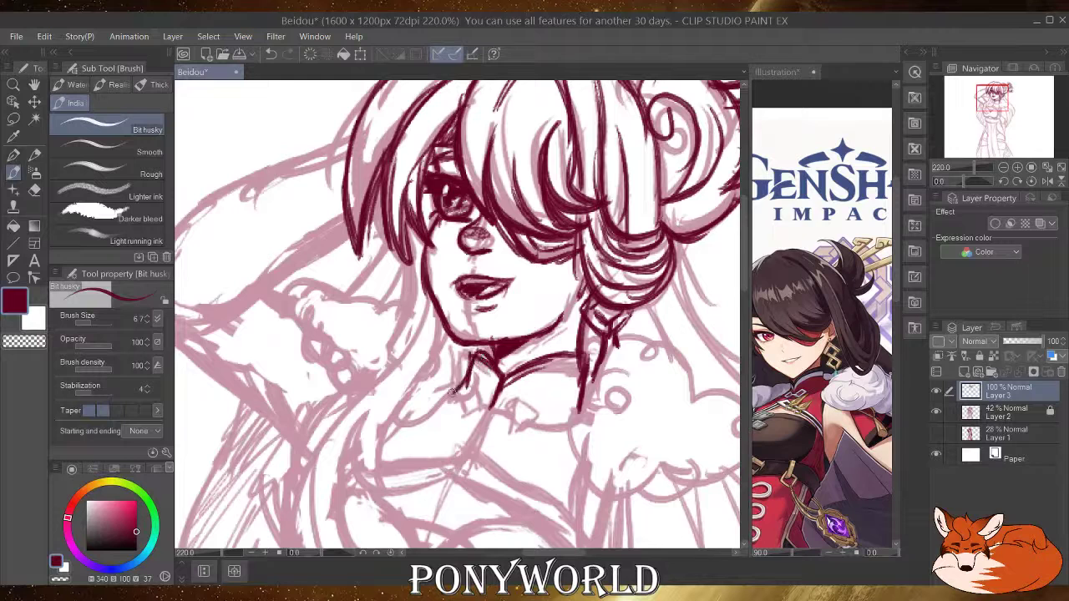
{"action": "key", "text": "ctrl+z"}
{"action": "mouse_move", "coordinate": [403, 406]}
{"action": "left_mouse_down"}
{"action": "mouse_move", "coordinate": [461, 387]}
{"action": "mouse_move", "coordinate": [445, 372]}
{"action": "left_mouse_up"}
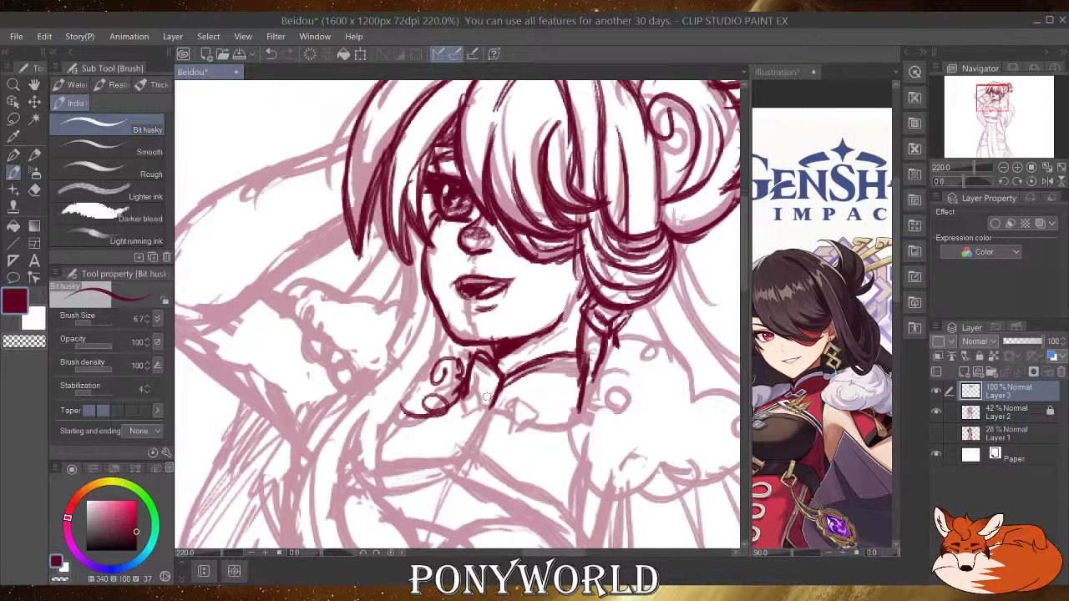
Ink the two diamond-shaped clasps joining the collar's front and a short line along the collar's lower edge.
{"action": "mouse_move", "coordinate": [486, 397]}
{"action": "left_mouse_down"}
{"action": "mouse_move", "coordinate": [508, 419]}
{"action": "mouse_move", "coordinate": [505, 406]}
{"action": "mouse_move", "coordinate": [487, 406]}
{"action": "mouse_move", "coordinate": [507, 428]}
{"action": "mouse_move", "coordinate": [529, 424]}
{"action": "mouse_move", "coordinate": [508, 378]}
{"action": "mouse_move", "coordinate": [511, 397]}
{"action": "mouse_move", "coordinate": [523, 389]}
{"action": "mouse_move", "coordinate": [533, 406]}
{"action": "mouse_move", "coordinate": [509, 407]}
{"action": "mouse_move", "coordinate": [515, 428]}
{"action": "left_mouse_up"}
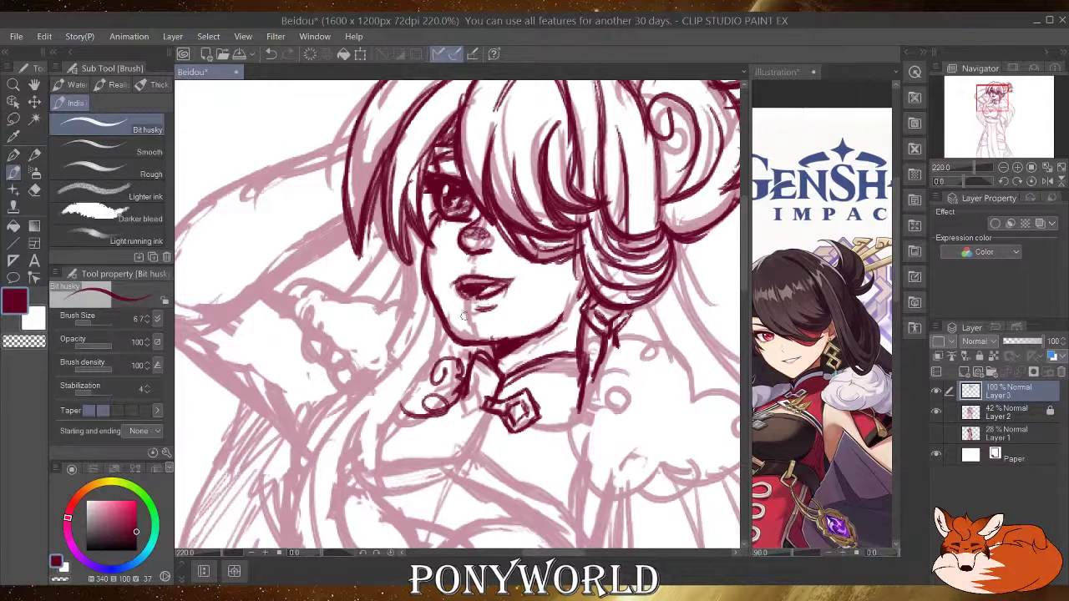
{"action": "mouse_move", "coordinate": [479, 403]}
{"action": "left_mouse_down"}
{"action": "mouse_move", "coordinate": [487, 382]}
{"action": "mouse_move", "coordinate": [476, 375]}
{"action": "mouse_move", "coordinate": [485, 377]}
{"action": "left_mouse_up"}
{"action": "mouse_move", "coordinate": [476, 392]}
{"action": "left_mouse_down"}
{"action": "mouse_move", "coordinate": [488, 400]}
{"action": "mouse_move", "coordinate": [476, 384]}
{"action": "left_mouse_up"}
{"action": "mouse_move", "coordinate": [466, 399]}
{"action": "left_mouse_down"}
{"action": "mouse_move", "coordinate": [459, 413]}
{"action": "mouse_move", "coordinate": [483, 419]}
{"action": "mouse_move", "coordinate": [469, 414]}
{"action": "mouse_move", "coordinate": [475, 406]}
{"action": "left_mouse_up"}
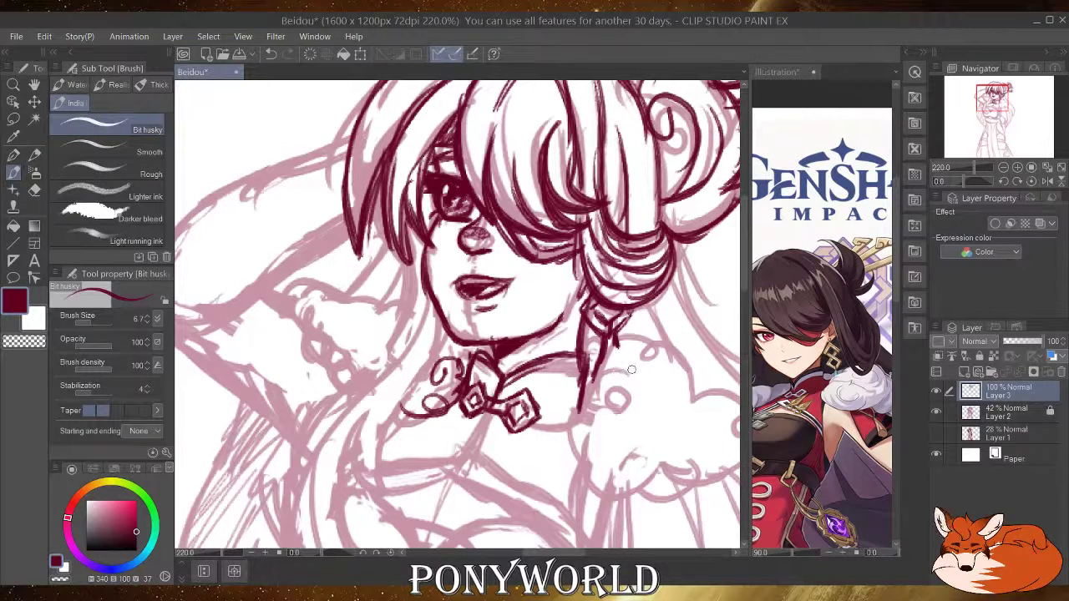
{"action": "left_click_drag", "start_coordinate": [542, 424], "coordinate": [576, 418]}
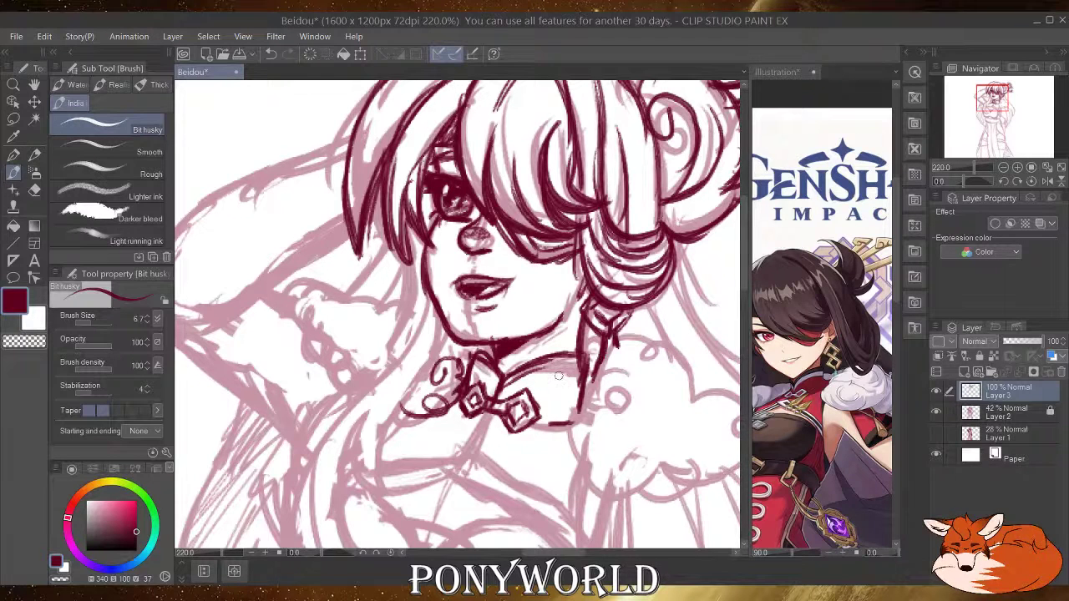
Ink the fluffy fur puff on the shoulder below the looped hair, with swirls inside and a scalloped outline.
{"action": "scroll", "coordinate": [559, 375], "scroll_direction": "up", "scroll_amount": 1}
{"action": "scroll", "coordinate": [558, 376], "scroll_direction": "down", "scroll_amount": 7}
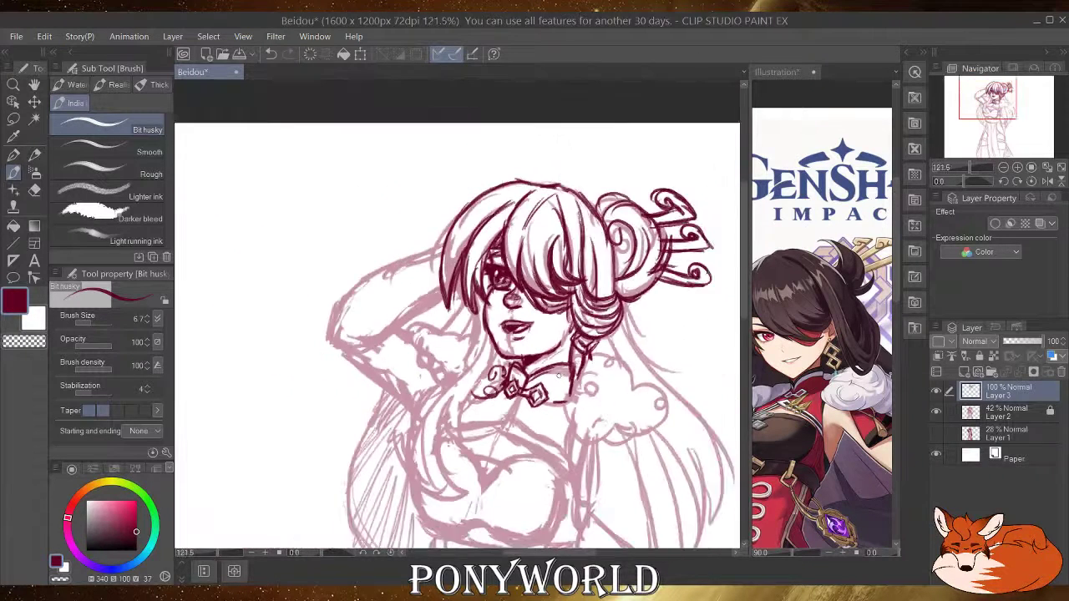
{"action": "scroll", "coordinate": [670, 444], "scroll_direction": "up", "scroll_amount": 3}
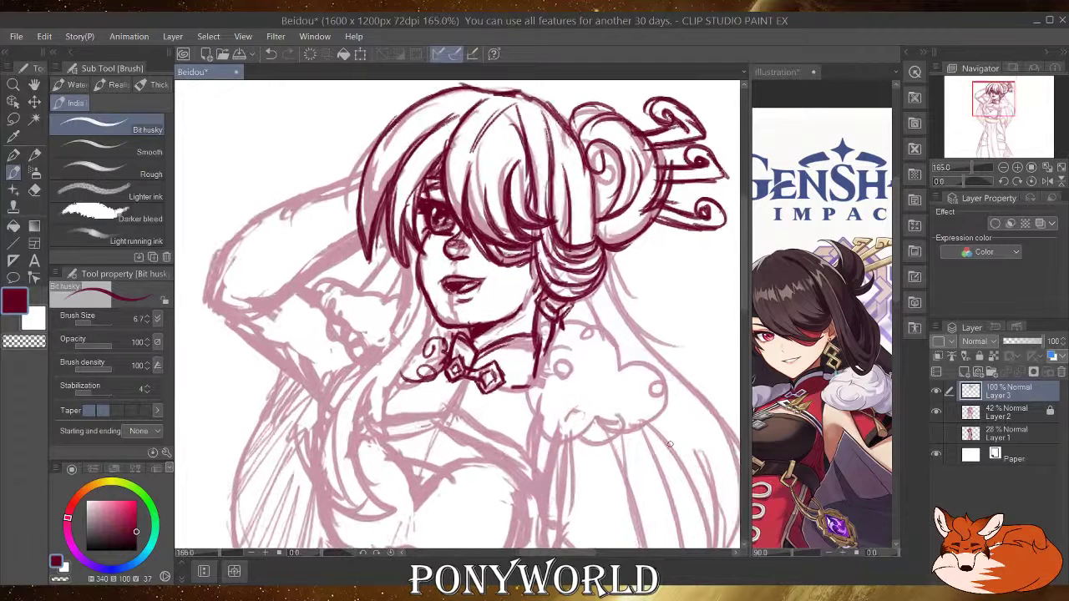
{"action": "mouse_move", "coordinate": [528, 407]}
{"action": "left_mouse_down"}
{"action": "mouse_move", "coordinate": [531, 358]}
{"action": "mouse_move", "coordinate": [533, 382]}
{"action": "mouse_move", "coordinate": [540, 364]}
{"action": "mouse_move", "coordinate": [585, 357]}
{"action": "mouse_move", "coordinate": [602, 387]}
{"action": "mouse_move", "coordinate": [566, 381]}
{"action": "mouse_move", "coordinate": [582, 379]}
{"action": "mouse_move", "coordinate": [599, 406]}
{"action": "mouse_move", "coordinate": [581, 410]}
{"action": "mouse_move", "coordinate": [607, 402]}
{"action": "left_mouse_up"}
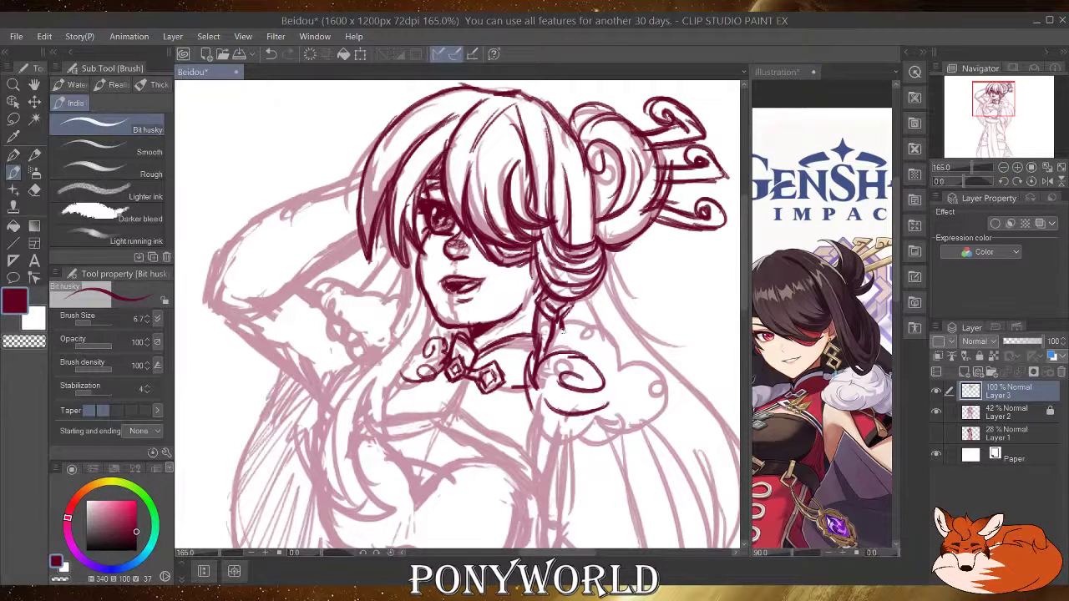
{"action": "mouse_move", "coordinate": [541, 356]}
{"action": "left_mouse_down"}
{"action": "mouse_move", "coordinate": [563, 331]}
{"action": "mouse_move", "coordinate": [596, 336]}
{"action": "mouse_move", "coordinate": [607, 354]}
{"action": "mouse_move", "coordinate": [597, 334]}
{"action": "mouse_move", "coordinate": [620, 344]}
{"action": "mouse_move", "coordinate": [616, 368]}
{"action": "left_mouse_up"}
{"action": "key", "text": "ctrl+z"}
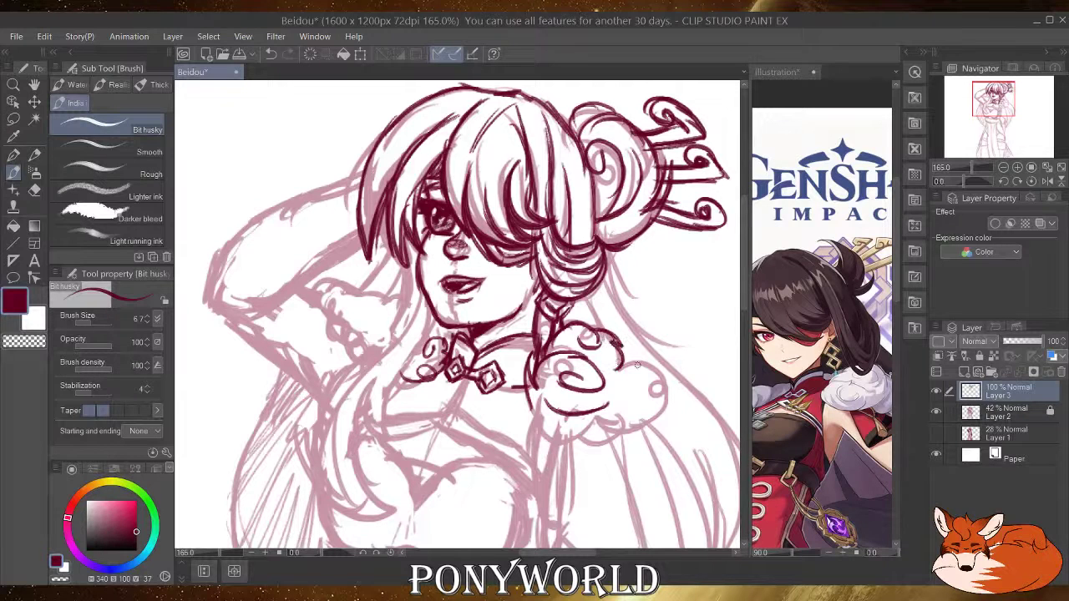
{"action": "mouse_move", "coordinate": [527, 387]}
{"action": "left_mouse_down"}
{"action": "mouse_move", "coordinate": [533, 419]}
{"action": "mouse_move", "coordinate": [576, 433]}
{"action": "mouse_move", "coordinate": [633, 406]}
{"action": "left_mouse_up"}
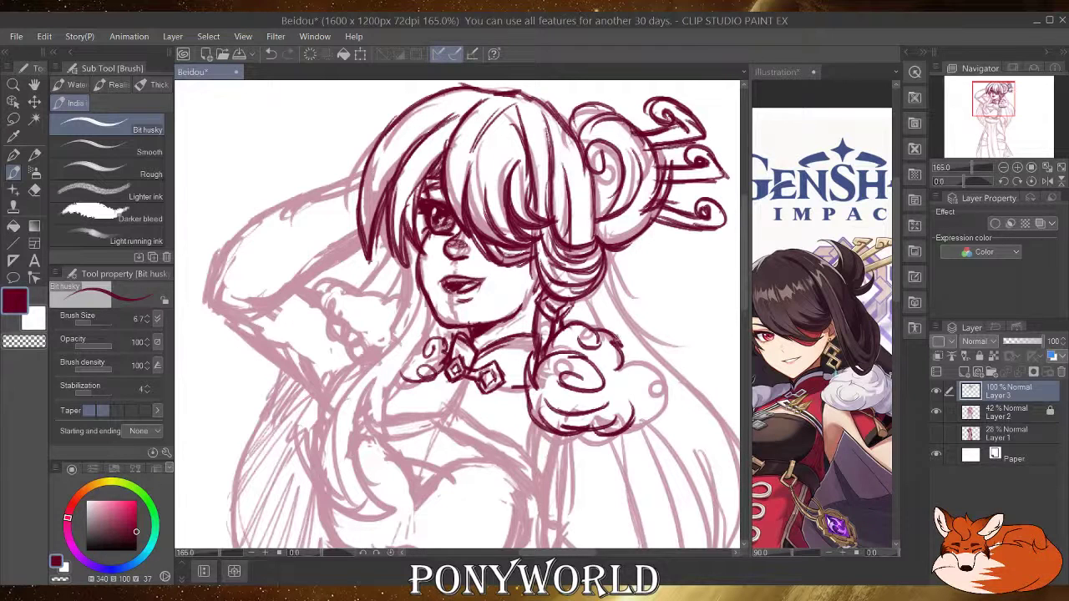
{"action": "mouse_move", "coordinate": [612, 355]}
{"action": "left_mouse_down"}
{"action": "mouse_move", "coordinate": [638, 375]}
{"action": "mouse_move", "coordinate": [652, 371]}
{"action": "mouse_move", "coordinate": [638, 368]}
{"action": "mouse_move", "coordinate": [631, 422]}
{"action": "left_mouse_up"}
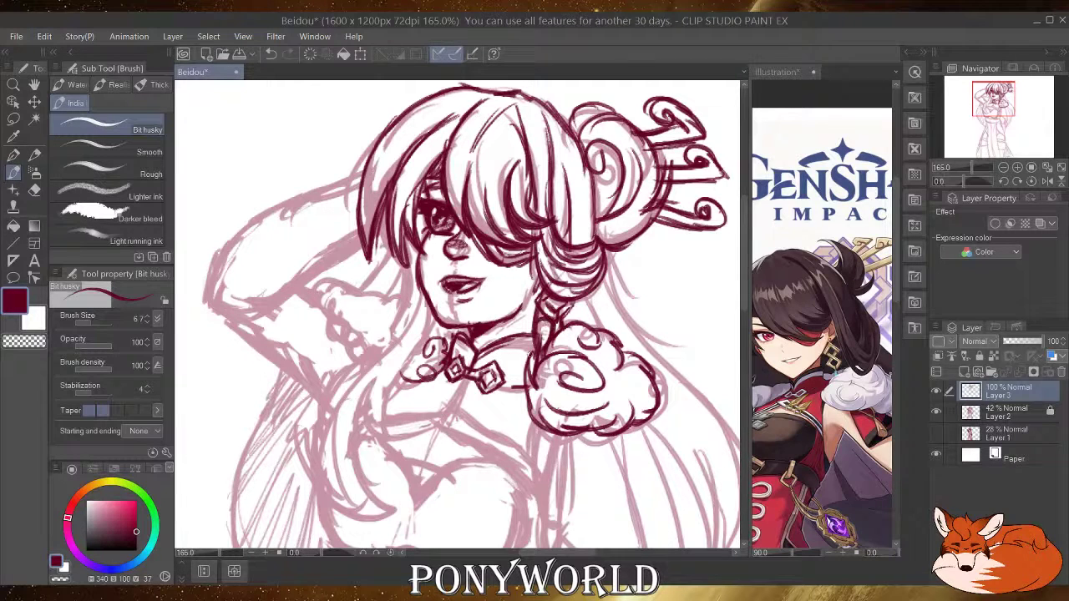
{"action": "left_click_drag", "start_coordinate": [543, 324], "coordinate": [546, 338]}
Ink the outline of the long hair lock falling from beside the face over the chest to a curved, pointed tip.
{"action": "left_click_drag", "start_coordinate": [407, 257], "coordinate": [366, 349]}
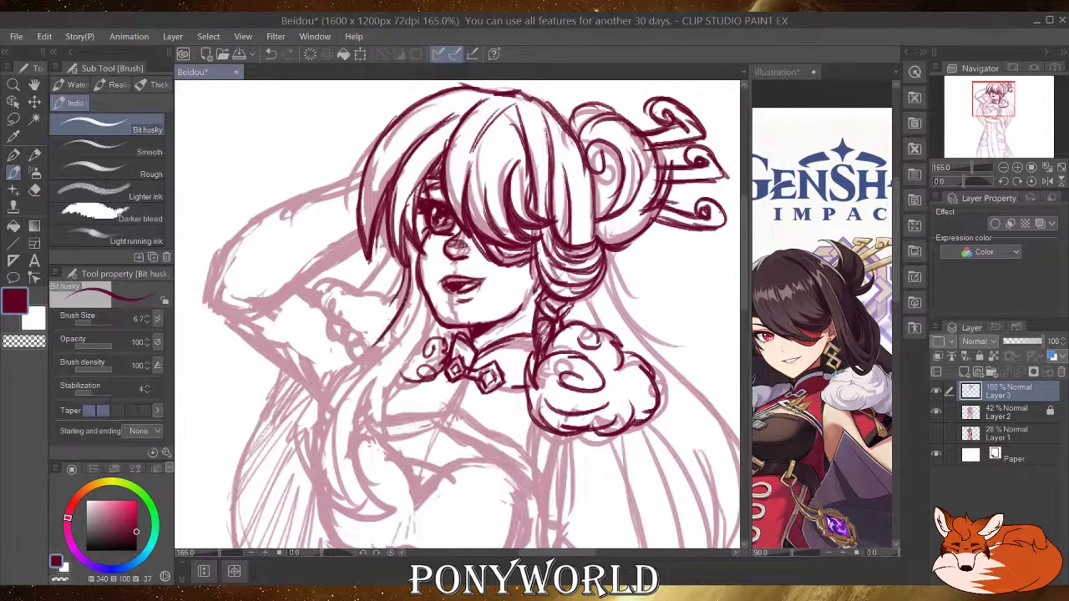
{"action": "mouse_move", "coordinate": [405, 302]}
{"action": "left_mouse_down"}
{"action": "mouse_move", "coordinate": [326, 389]}
{"action": "mouse_move", "coordinate": [310, 429]}
{"action": "mouse_move", "coordinate": [310, 463]}
{"action": "left_mouse_up"}
{"action": "left_click_drag", "start_coordinate": [324, 389], "coordinate": [327, 510]}
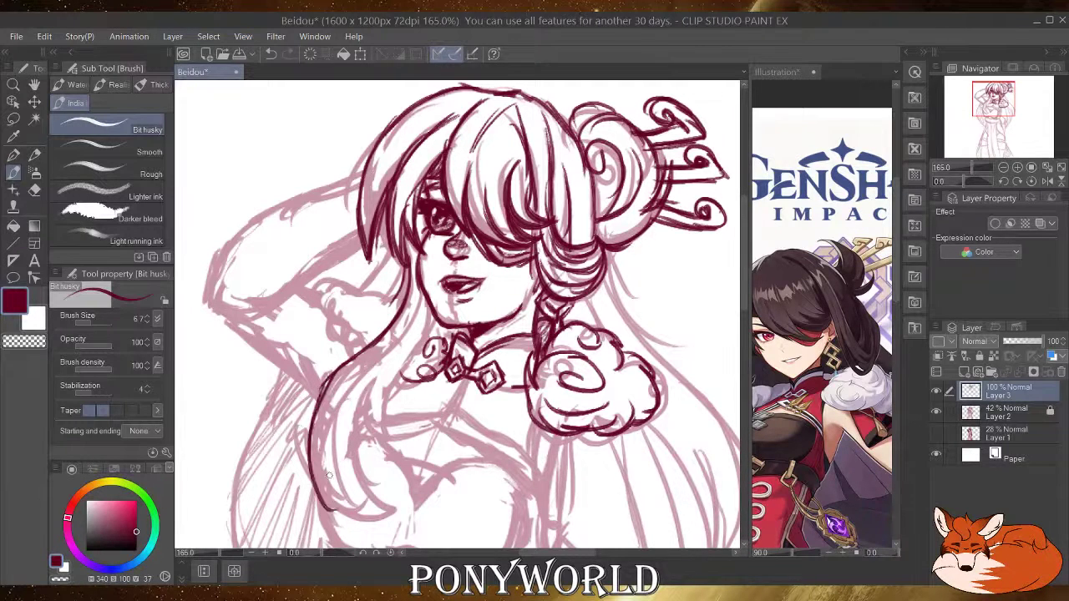
{"action": "mouse_move", "coordinate": [309, 457]}
{"action": "left_mouse_down"}
{"action": "mouse_move", "coordinate": [370, 518]}
{"action": "mouse_move", "coordinate": [392, 511]}
{"action": "left_mouse_up"}
{"action": "mouse_move", "coordinate": [309, 442]}
{"action": "left_mouse_down"}
{"action": "mouse_move", "coordinate": [320, 494]}
{"action": "mouse_move", "coordinate": [394, 505]}
{"action": "left_mouse_up"}
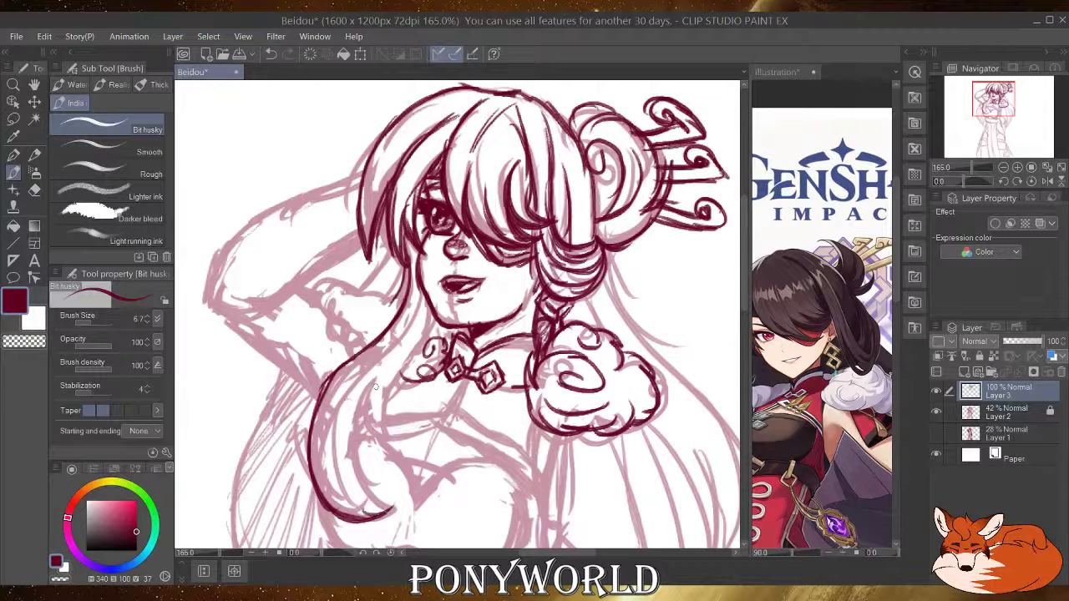
{"action": "left_click_drag", "start_coordinate": [381, 377], "coordinate": [361, 501]}
{"action": "left_click_drag", "start_coordinate": [351, 455], "coordinate": [392, 496]}
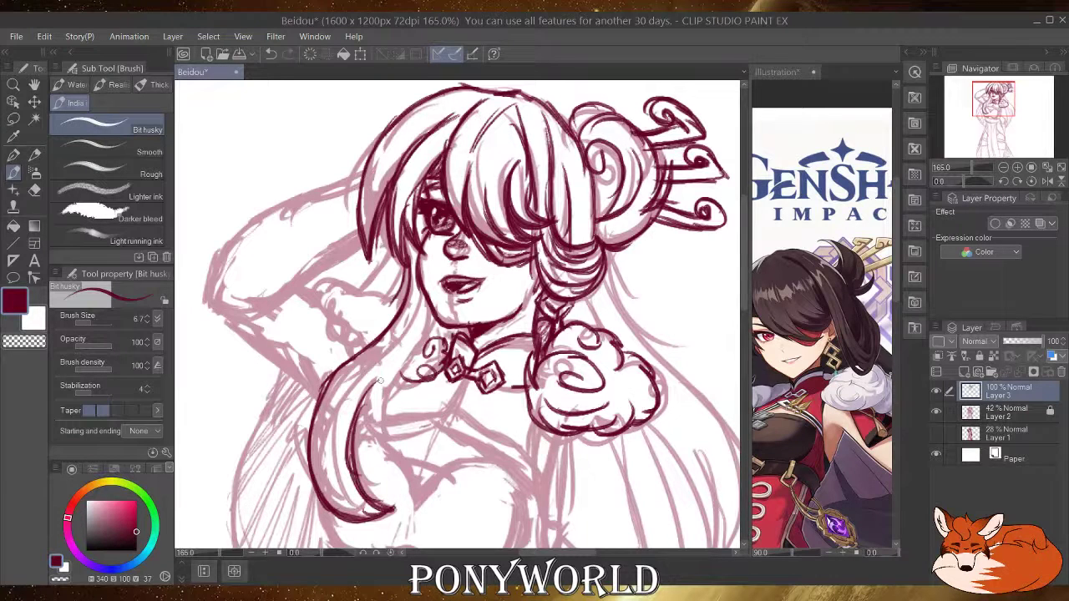
Ink the shorter inner lock running from the jaw to a point, and add strand lines within the long hair lock.
{"action": "left_click_drag", "start_coordinate": [373, 384], "coordinate": [385, 437]}
{"action": "left_click_drag", "start_coordinate": [434, 320], "coordinate": [387, 397]}
{"action": "left_click_drag", "start_coordinate": [417, 355], "coordinate": [378, 439]}
{"action": "left_click_drag", "start_coordinate": [396, 404], "coordinate": [376, 435]}
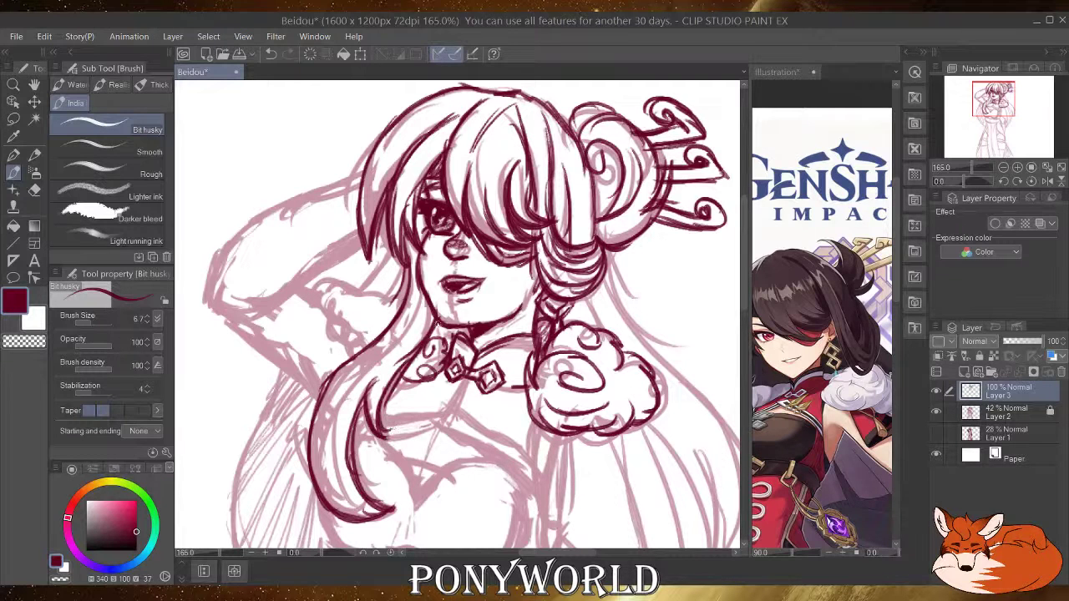
{"action": "left_click_drag", "start_coordinate": [431, 337], "coordinate": [473, 326]}
{"action": "mouse_move", "coordinate": [432, 311]}
{"action": "left_mouse_down"}
{"action": "mouse_move", "coordinate": [406, 337]}
{"action": "mouse_move", "coordinate": [374, 417]}
{"action": "left_mouse_up"}
{"action": "left_click_drag", "start_coordinate": [433, 297], "coordinate": [359, 358]}
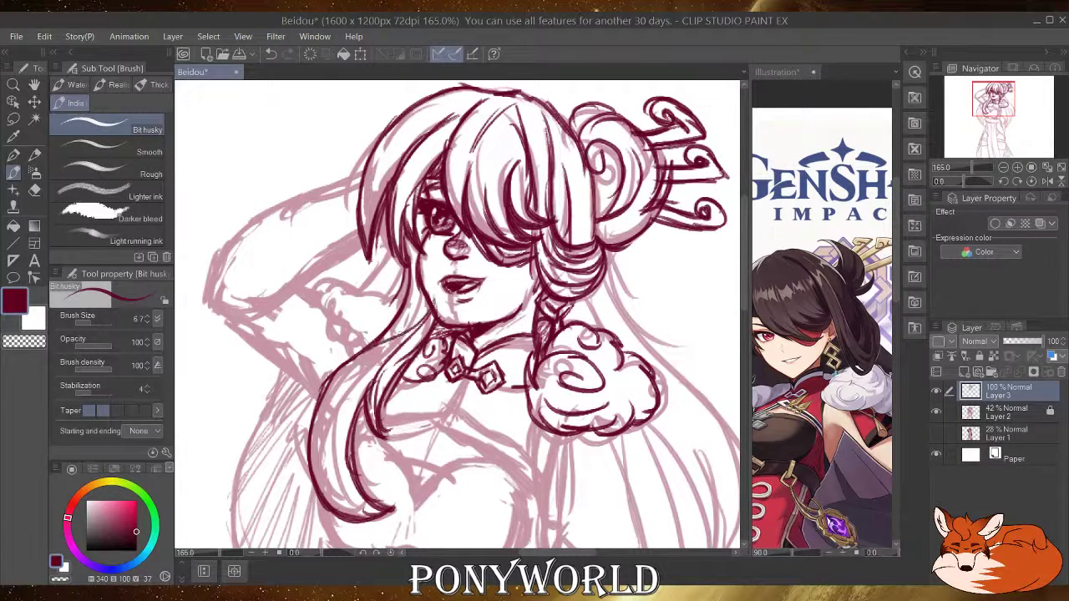
{"action": "left_click_drag", "start_coordinate": [406, 332], "coordinate": [329, 489]}
{"action": "mouse_move", "coordinate": [332, 429]}
{"action": "left_mouse_down"}
{"action": "mouse_move", "coordinate": [331, 466]}
{"action": "mouse_move", "coordinate": [367, 514]}
{"action": "left_mouse_up"}
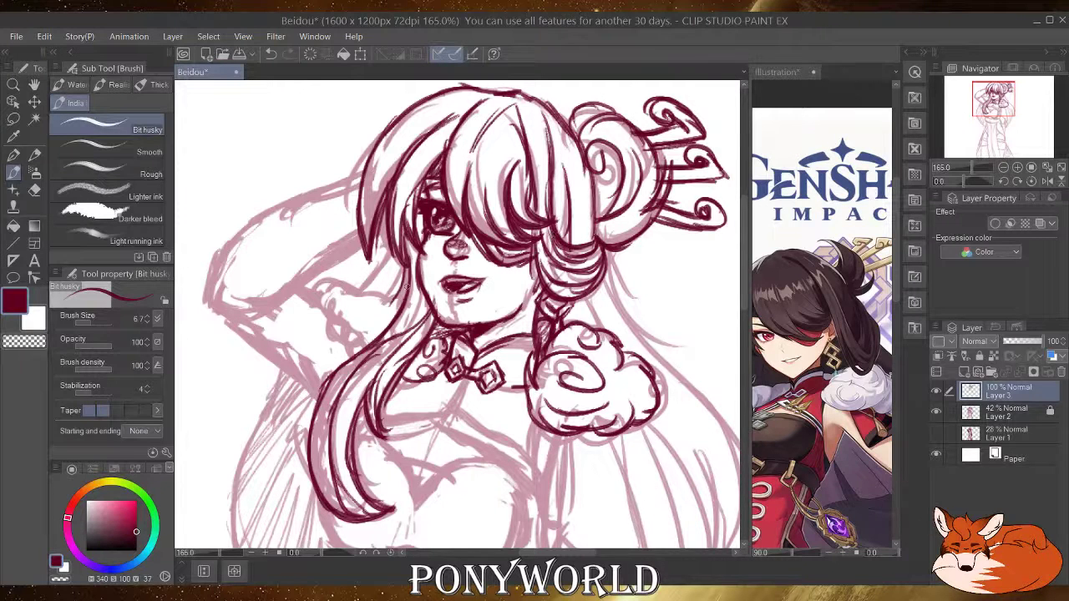
Ink the fur trim on the far shoulder beside the raised arm, with a scalloped outline and an inner swirl.
{"action": "mouse_move", "coordinate": [332, 297]}
{"action": "left_mouse_down"}
{"action": "mouse_move", "coordinate": [329, 329]}
{"action": "mouse_move", "coordinate": [369, 334]}
{"action": "mouse_move", "coordinate": [358, 339]}
{"action": "mouse_move", "coordinate": [366, 327]}
{"action": "mouse_move", "coordinate": [366, 347]}
{"action": "left_mouse_up"}
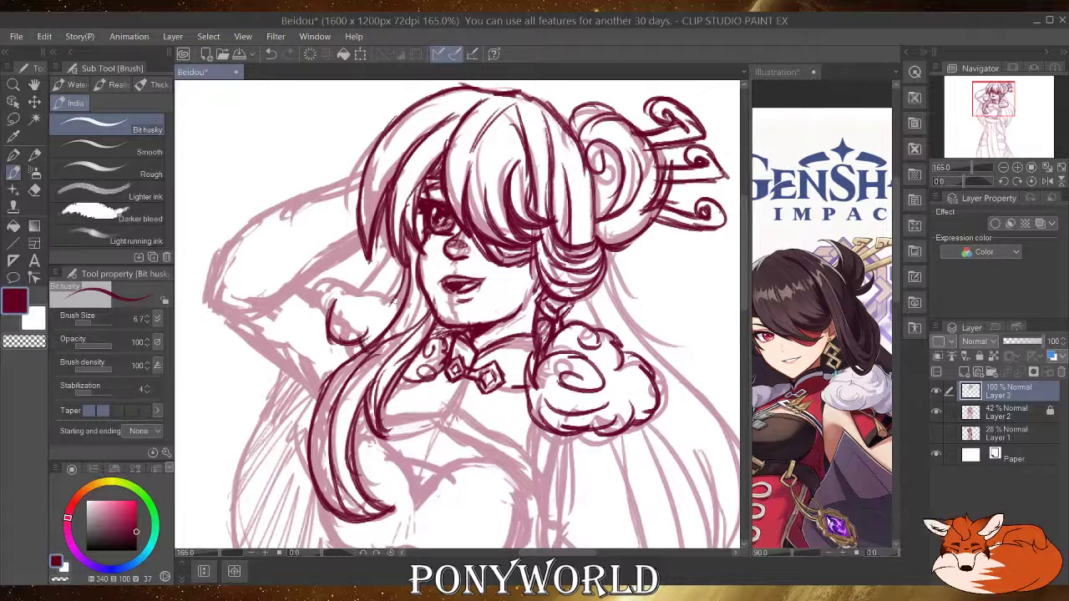
{"action": "mouse_move", "coordinate": [397, 302]}
{"action": "left_mouse_down"}
{"action": "mouse_move", "coordinate": [370, 316]}
{"action": "mouse_move", "coordinate": [364, 290]}
{"action": "mouse_move", "coordinate": [324, 279]}
{"action": "mouse_move", "coordinate": [322, 308]}
{"action": "mouse_move", "coordinate": [356, 324]}
{"action": "left_mouse_up"}
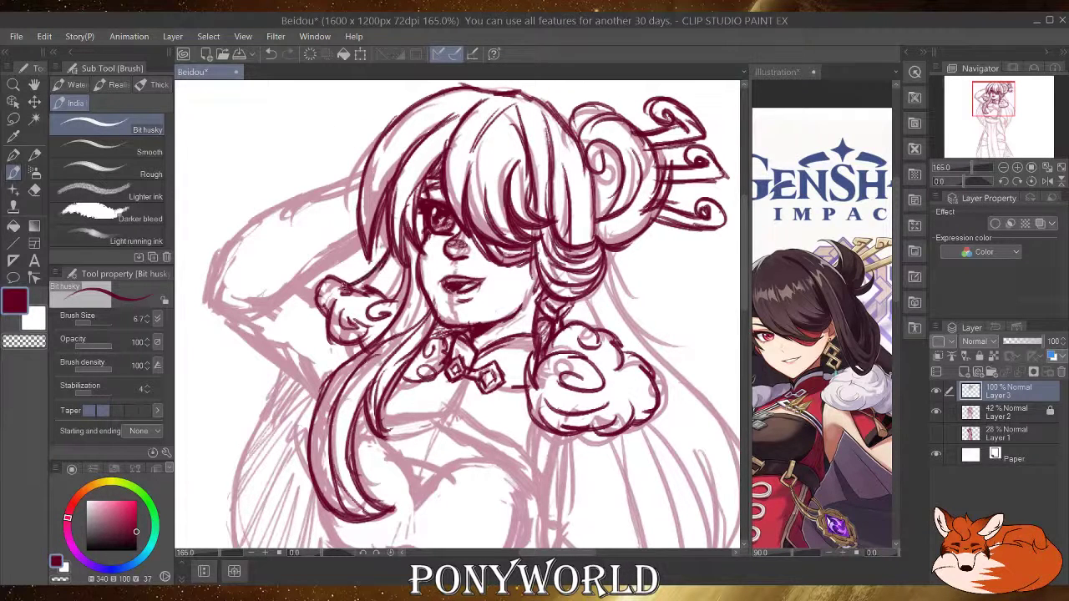
{"action": "left_click_drag", "start_coordinate": [402, 262], "coordinate": [376, 296]}
Ink the diagonal double-lined band from the collar clasps across the chest to the armpit, plus the short side lines below it.
{"action": "left_click_drag", "start_coordinate": [506, 380], "coordinate": [523, 289]}
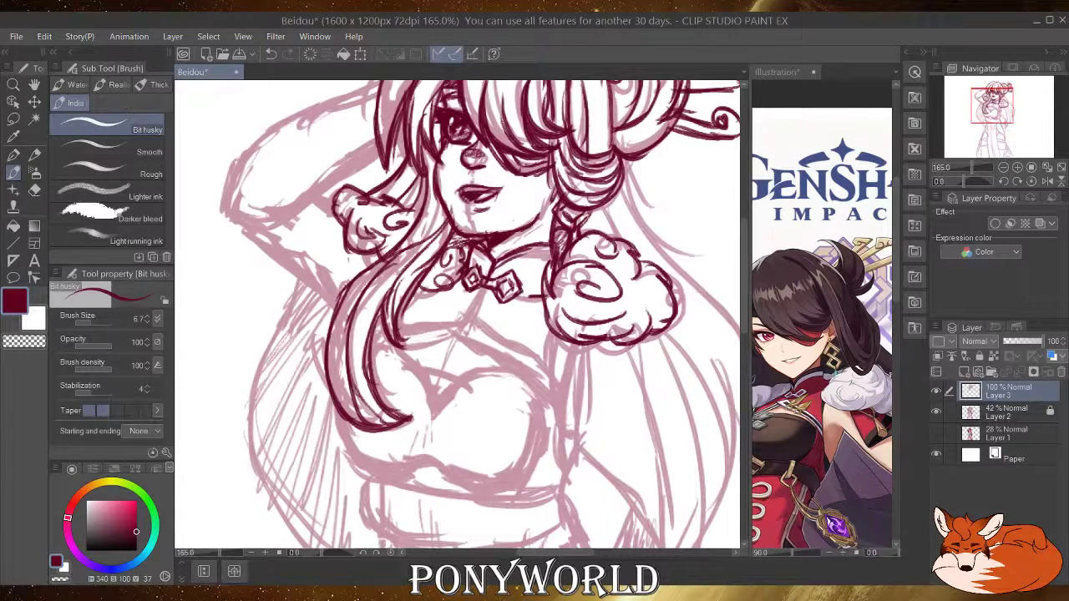
{"action": "mouse_move", "coordinate": [484, 285]}
{"action": "left_mouse_down"}
{"action": "mouse_move", "coordinate": [447, 324]}
{"action": "mouse_move", "coordinate": [568, 416]}
{"action": "left_mouse_up"}
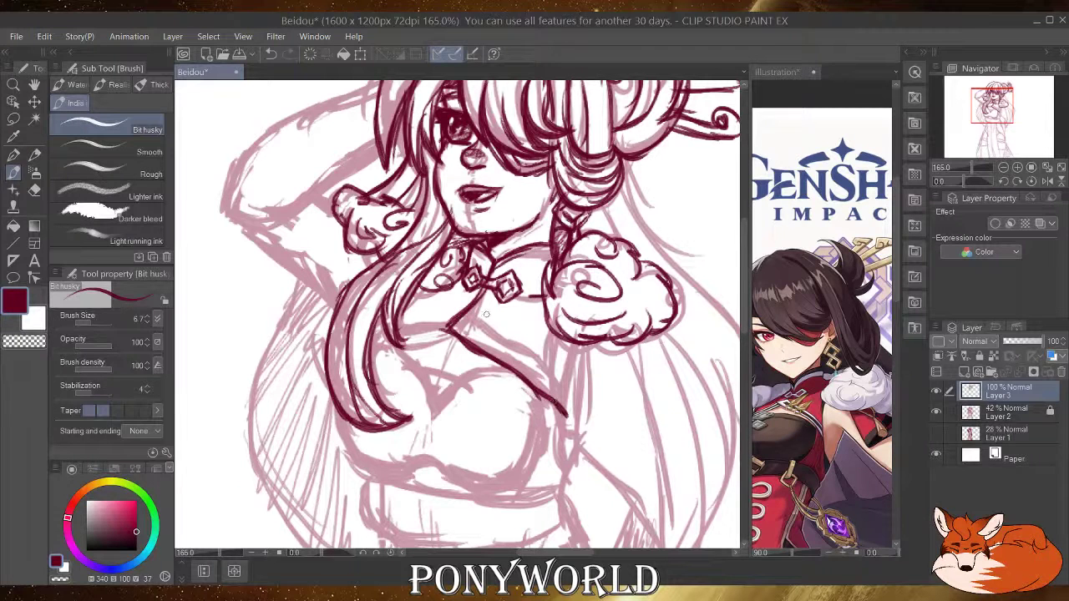
{"action": "left_click_drag", "start_coordinate": [486, 314], "coordinate": [556, 389]}
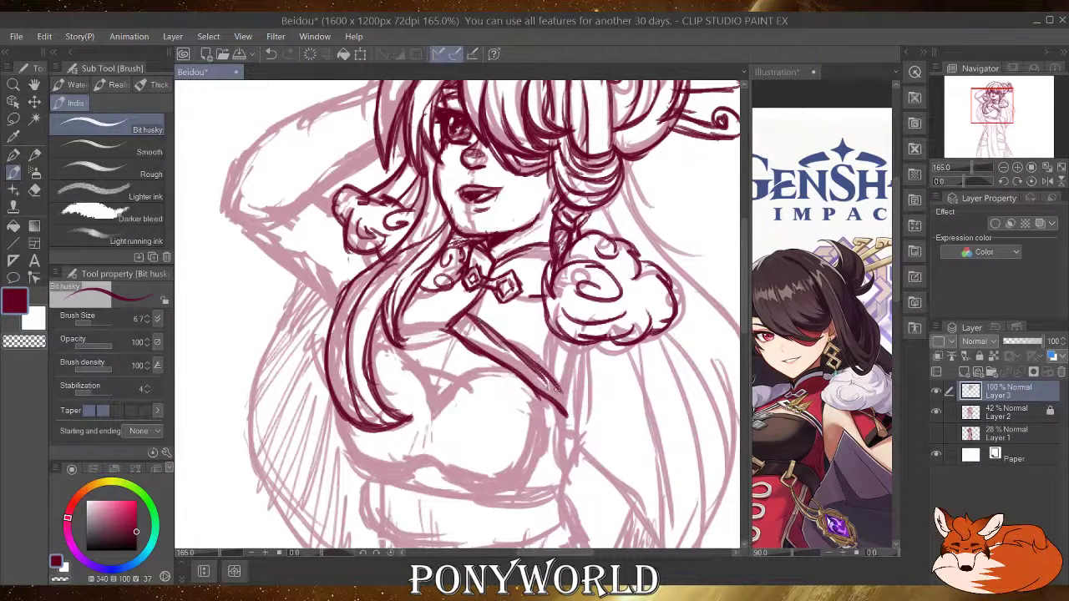
{"action": "left_click_drag", "start_coordinate": [551, 351], "coordinate": [571, 399]}
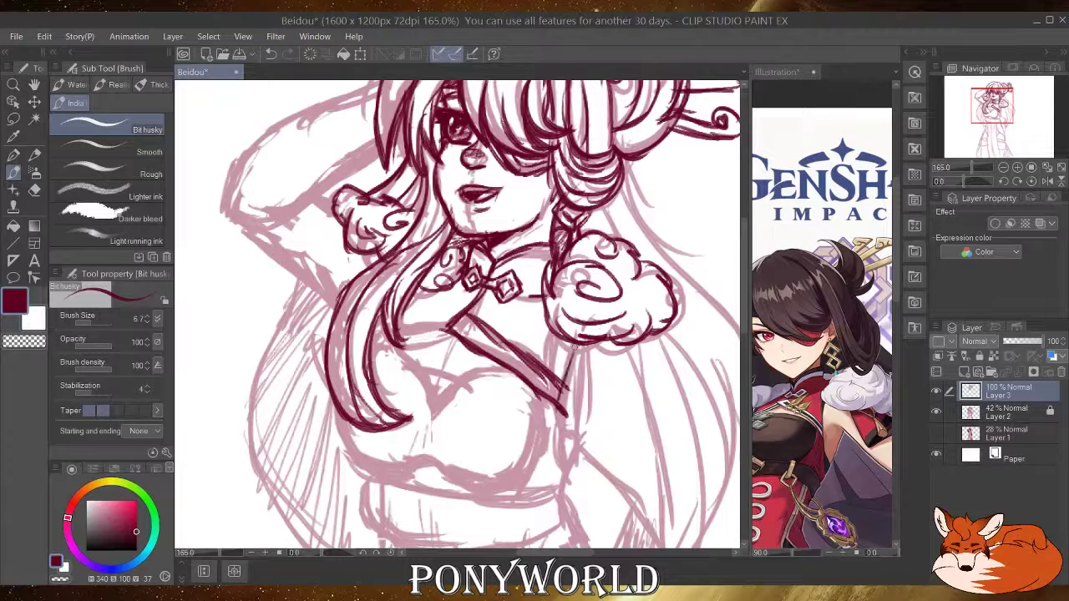
{"action": "left_click_drag", "start_coordinate": [574, 349], "coordinate": [550, 442]}
{"action": "left_click_drag", "start_coordinate": [565, 385], "coordinate": [572, 473]}
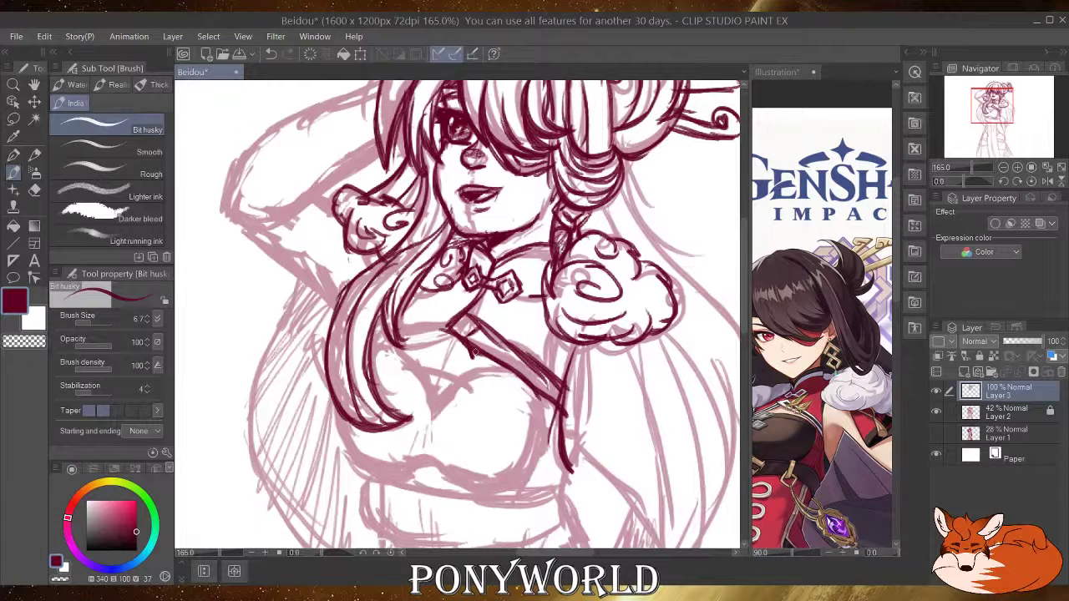
Ink the pointed brooch on the diagonal chest band and the matching neckline edge running toward the long hair lock.
{"action": "mouse_move", "coordinate": [472, 351]}
{"action": "left_mouse_down"}
{"action": "mouse_move", "coordinate": [498, 309]}
{"action": "mouse_move", "coordinate": [522, 304]}
{"action": "mouse_move", "coordinate": [490, 342]}
{"action": "left_mouse_up"}
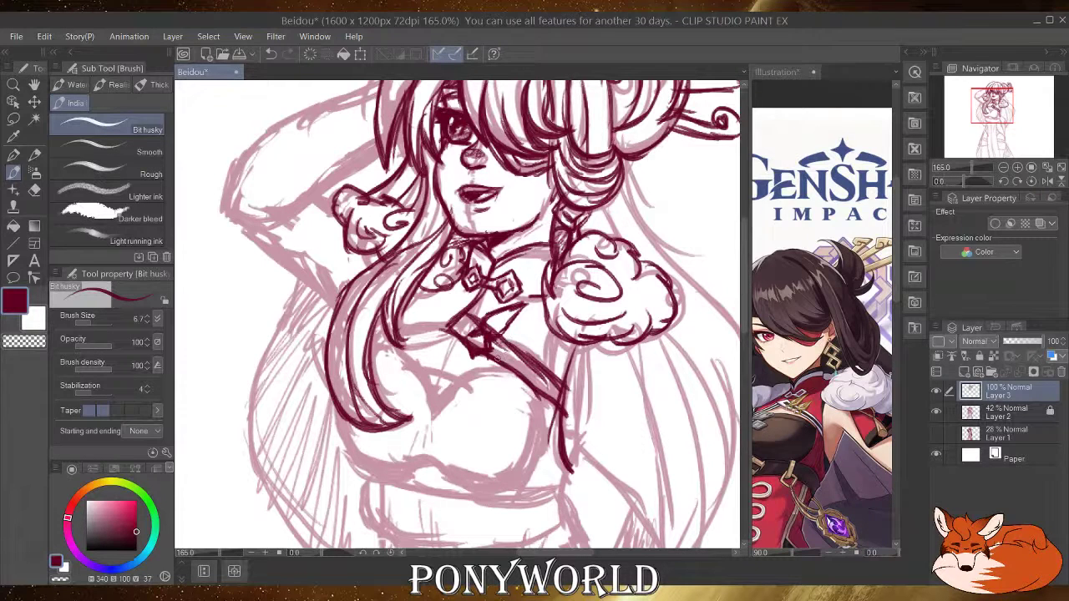
{"action": "mouse_move", "coordinate": [493, 351]}
{"action": "left_mouse_down"}
{"action": "mouse_move", "coordinate": [513, 346]}
{"action": "mouse_move", "coordinate": [505, 367]}
{"action": "mouse_move", "coordinate": [538, 324]}
{"action": "mouse_move", "coordinate": [530, 349]}
{"action": "mouse_move", "coordinate": [499, 354]}
{"action": "mouse_move", "coordinate": [497, 365]}
{"action": "mouse_move", "coordinate": [514, 366]}
{"action": "left_mouse_up"}
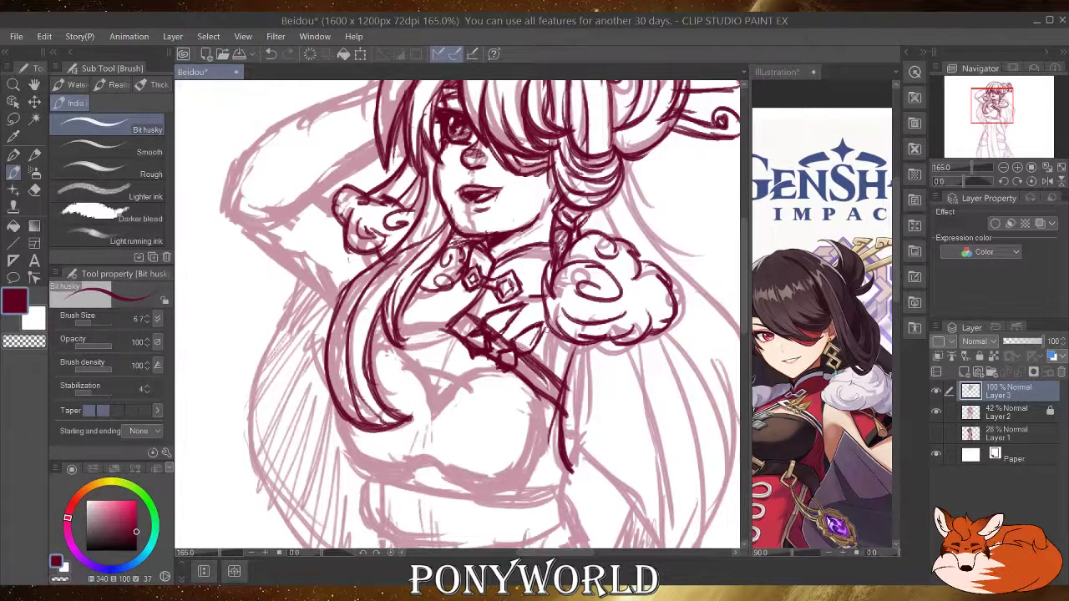
{"action": "left_click_drag", "start_coordinate": [541, 329], "coordinate": [519, 352]}
{"action": "mouse_move", "coordinate": [512, 307]}
{"action": "left_mouse_down"}
{"action": "mouse_move", "coordinate": [488, 333]}
{"action": "mouse_move", "coordinate": [504, 326]}
{"action": "left_mouse_up"}
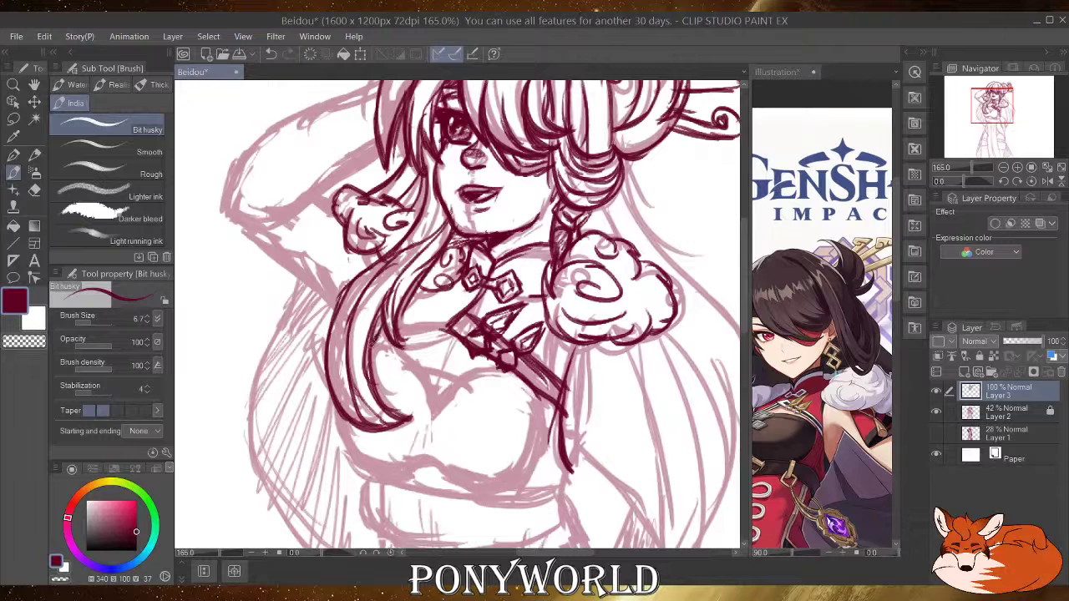
{"action": "mouse_move", "coordinate": [414, 323]}
{"action": "left_mouse_down"}
{"action": "mouse_move", "coordinate": [458, 321]}
{"action": "mouse_move", "coordinate": [451, 332]}
{"action": "left_mouse_up"}
{"action": "left_click_drag", "start_coordinate": [425, 284], "coordinate": [401, 313]}
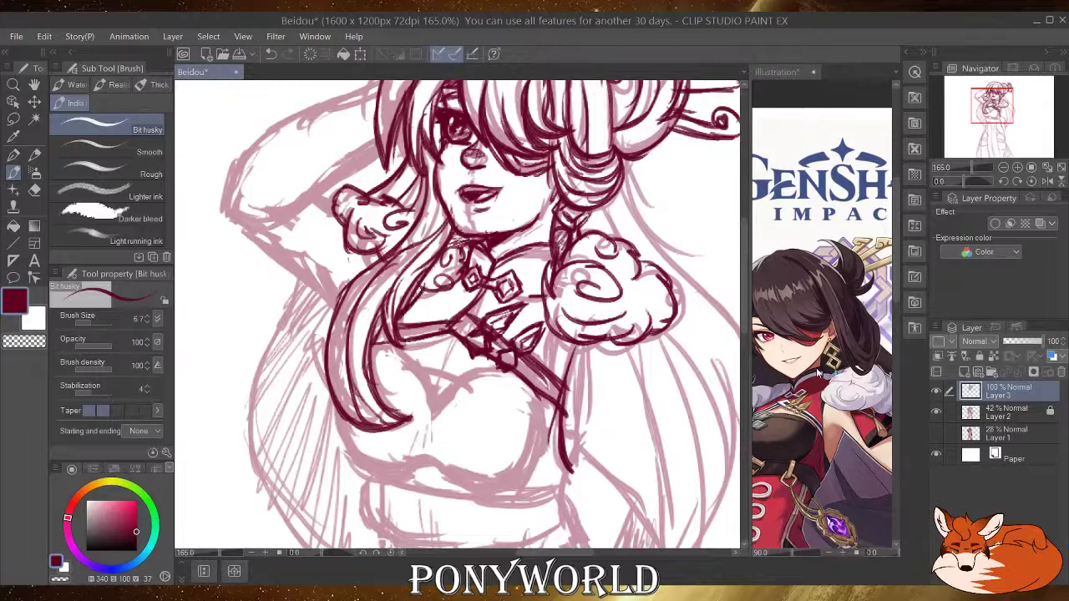
Ink the bodice's curved sweetheart upper edge over both sides of the bust, with a doubled line meeting at the centre.
{"action": "left_click_drag", "start_coordinate": [745, 320], "coordinate": [745, 335]}
{"action": "left_click", "coordinate": [771, 410]}
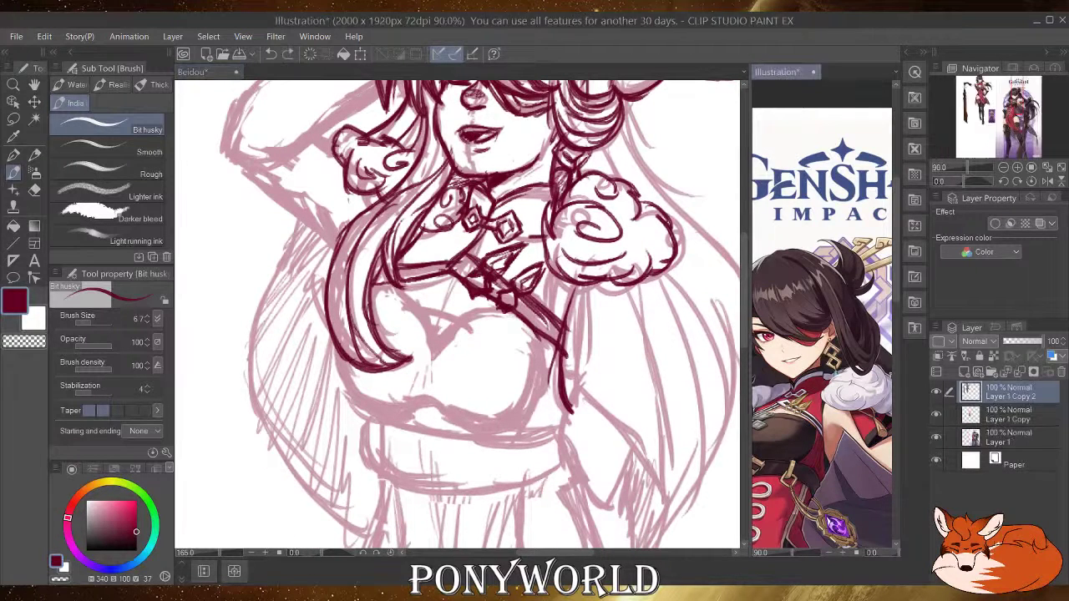
{"action": "left_click_drag", "start_coordinate": [770, 410], "coordinate": [847, 429]}
{"action": "left_click_drag", "start_coordinate": [771, 408], "coordinate": [887, 454]}
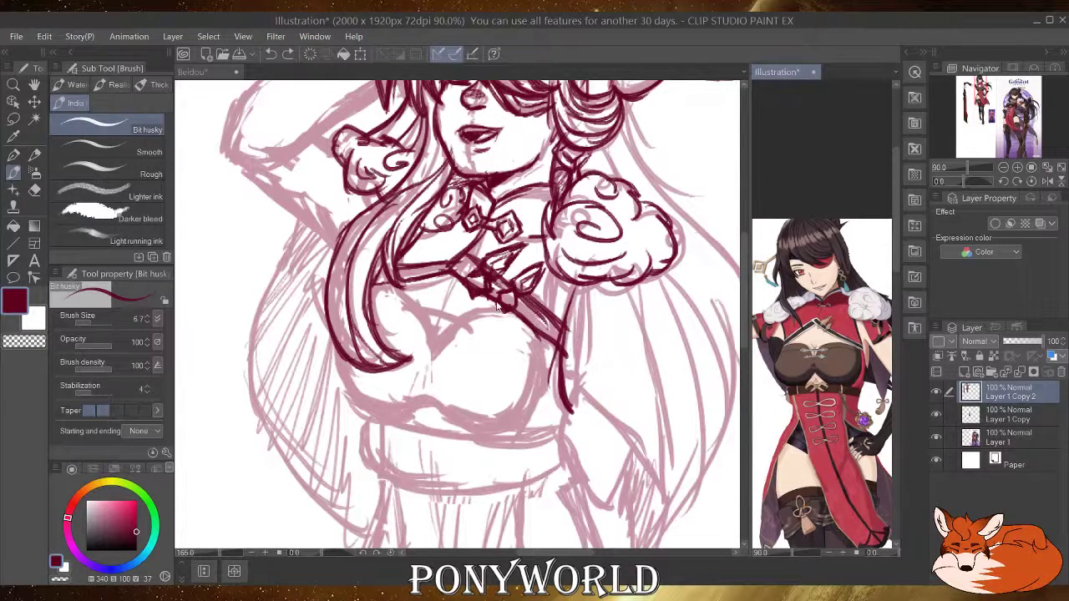
{"action": "left_click", "coordinate": [438, 350]}
{"action": "mouse_move", "coordinate": [432, 359]}
{"action": "left_mouse_down"}
{"action": "mouse_move", "coordinate": [454, 318]}
{"action": "mouse_move", "coordinate": [504, 312]}
{"action": "left_mouse_up"}
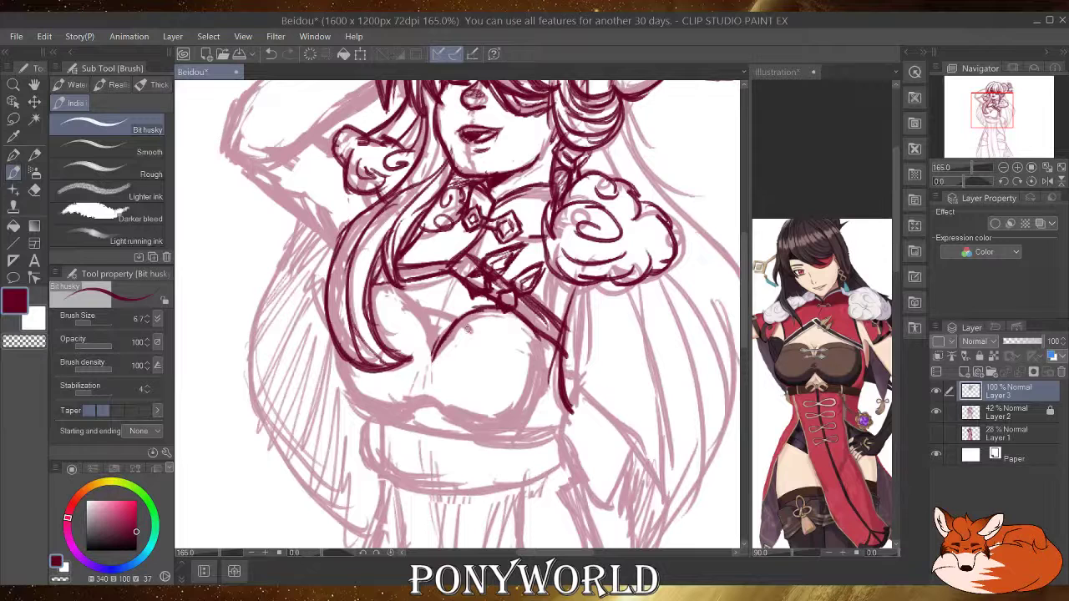
{"action": "mouse_move", "coordinate": [437, 359]}
{"action": "left_mouse_down"}
{"action": "mouse_move", "coordinate": [453, 326]}
{"action": "mouse_move", "coordinate": [501, 319]}
{"action": "left_mouse_up"}
{"action": "mouse_move", "coordinate": [488, 327]}
{"action": "left_mouse_down"}
{"action": "mouse_move", "coordinate": [516, 317]}
{"action": "mouse_move", "coordinate": [531, 327]}
{"action": "left_mouse_up"}
{"action": "mouse_move", "coordinate": [434, 359]}
{"action": "left_mouse_down"}
{"action": "mouse_move", "coordinate": [430, 324]}
{"action": "mouse_move", "coordinate": [407, 288]}
{"action": "mouse_move", "coordinate": [364, 281]}
{"action": "left_mouse_up"}
{"action": "mouse_move", "coordinate": [420, 341]}
{"action": "left_mouse_down"}
{"action": "mouse_move", "coordinate": [406, 306]}
{"action": "mouse_move", "coordinate": [363, 289]}
{"action": "left_mouse_up"}
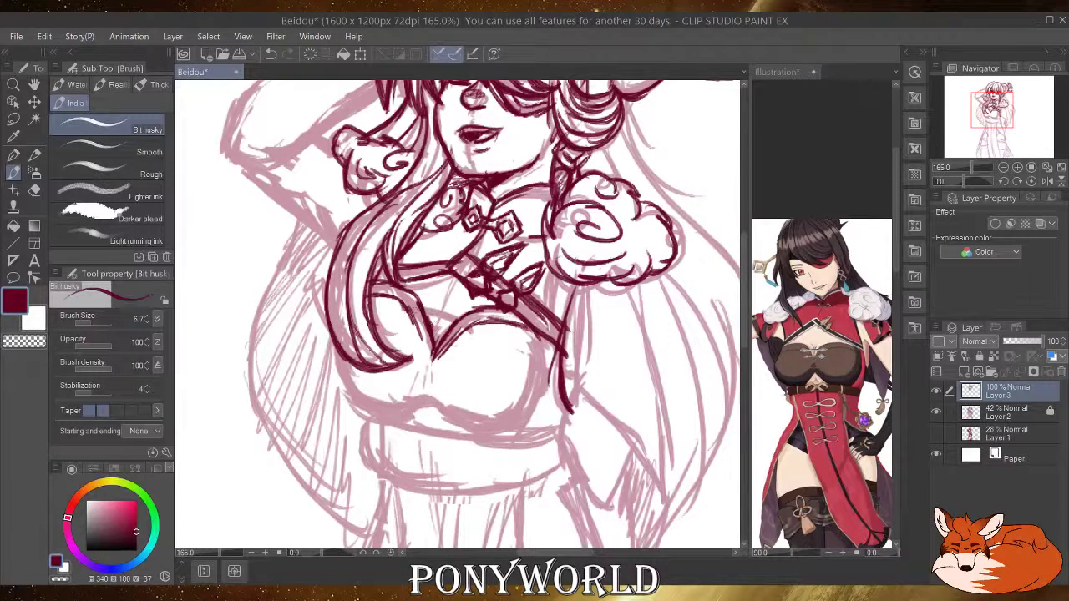
Ink the curved strip bridging the bodice's centre dip, with pointed ornaments at both ends.
{"action": "mouse_move", "coordinate": [419, 310]}
{"action": "left_mouse_down"}
{"action": "mouse_move", "coordinate": [402, 313]}
{"action": "mouse_move", "coordinate": [419, 330]}
{"action": "mouse_move", "coordinate": [416, 307]}
{"action": "mouse_move", "coordinate": [415, 317]}
{"action": "mouse_move", "coordinate": [440, 309]}
{"action": "mouse_move", "coordinate": [489, 340]}
{"action": "mouse_move", "coordinate": [469, 337]}
{"action": "mouse_move", "coordinate": [468, 349]}
{"action": "mouse_move", "coordinate": [469, 330]}
{"action": "left_mouse_up"}
{"action": "mouse_move", "coordinate": [493, 326]}
{"action": "left_mouse_down"}
{"action": "mouse_move", "coordinate": [475, 331]}
{"action": "mouse_move", "coordinate": [491, 351]}
{"action": "left_mouse_up"}
{"action": "mouse_move", "coordinate": [473, 334]}
{"action": "left_mouse_down"}
{"action": "mouse_move", "coordinate": [462, 349]}
{"action": "mouse_move", "coordinate": [474, 354]}
{"action": "left_mouse_up"}
{"action": "left_click_drag", "start_coordinate": [498, 349], "coordinate": [482, 352]}
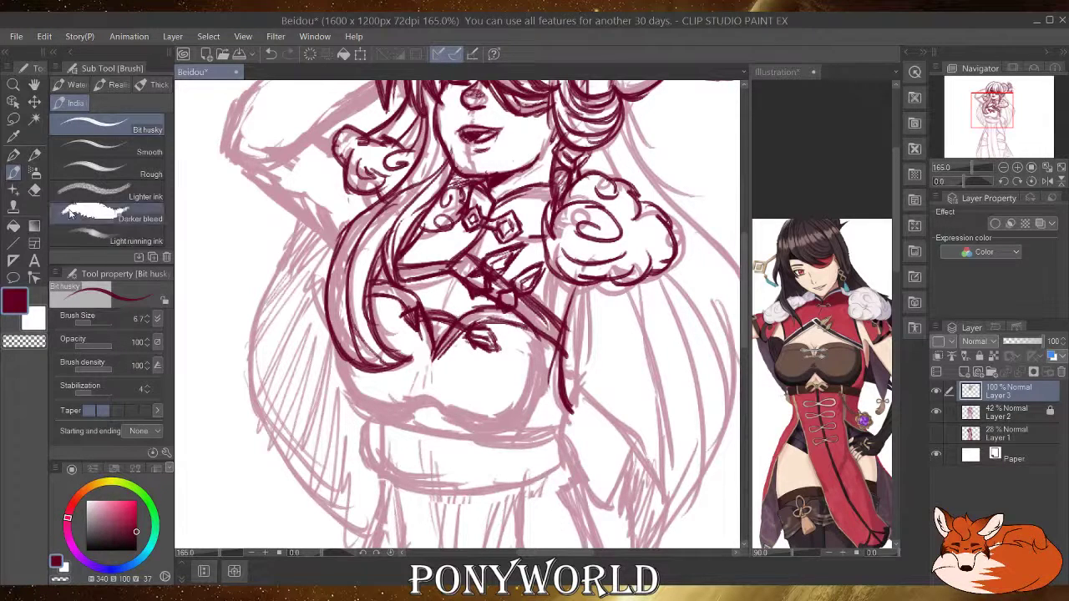
Erase the messy ornament ends on the bodice's upper edge and redraw them as cleaner pointed shapes, adding short lines at the centre.
{"action": "left_click", "coordinate": [34, 191]}
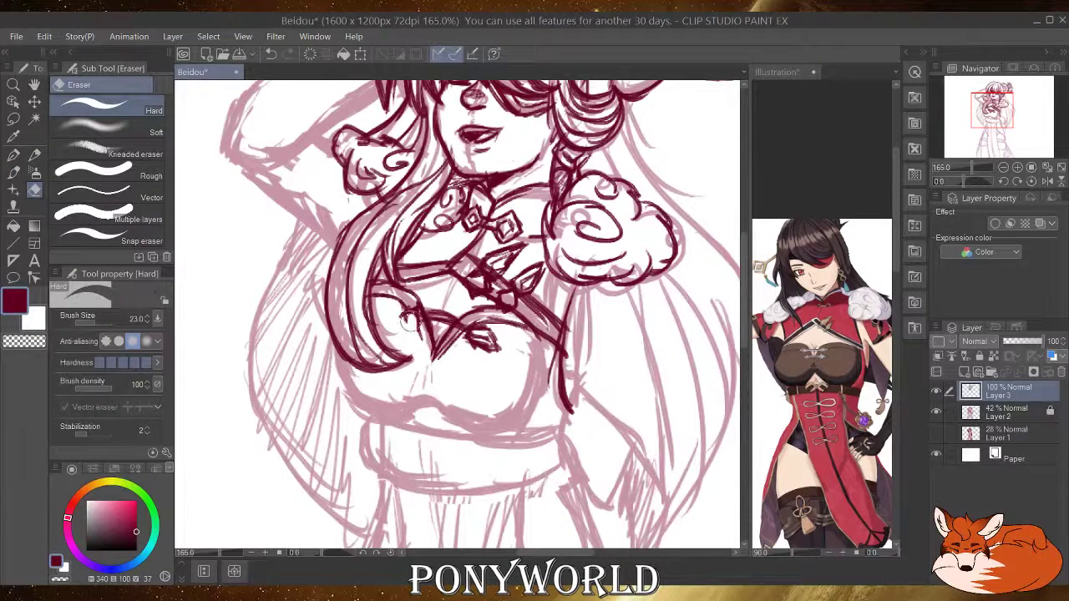
{"action": "left_click", "coordinate": [13, 172]}
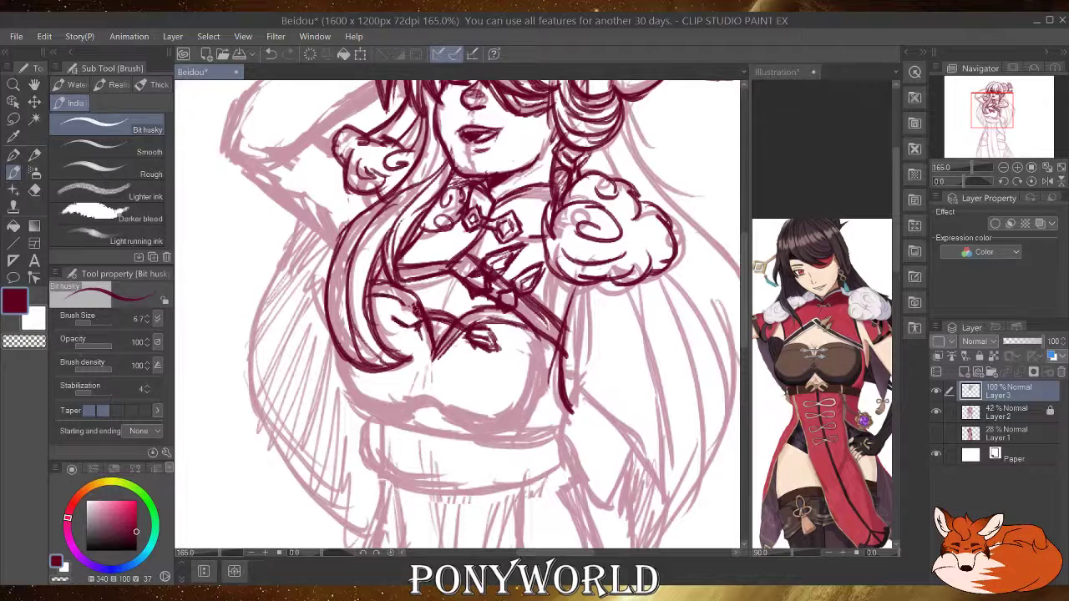
{"action": "mouse_move", "coordinate": [415, 308]}
{"action": "left_mouse_down"}
{"action": "mouse_move", "coordinate": [393, 315]}
{"action": "mouse_move", "coordinate": [470, 324]}
{"action": "left_mouse_up"}
{"action": "left_click", "coordinate": [34, 190]}
{"action": "mouse_move", "coordinate": [482, 336]}
{"action": "left_mouse_down"}
{"action": "mouse_move", "coordinate": [468, 344]}
{"action": "mouse_move", "coordinate": [480, 334]}
{"action": "mouse_move", "coordinate": [501, 342]}
{"action": "mouse_move", "coordinate": [484, 348]}
{"action": "left_mouse_up"}
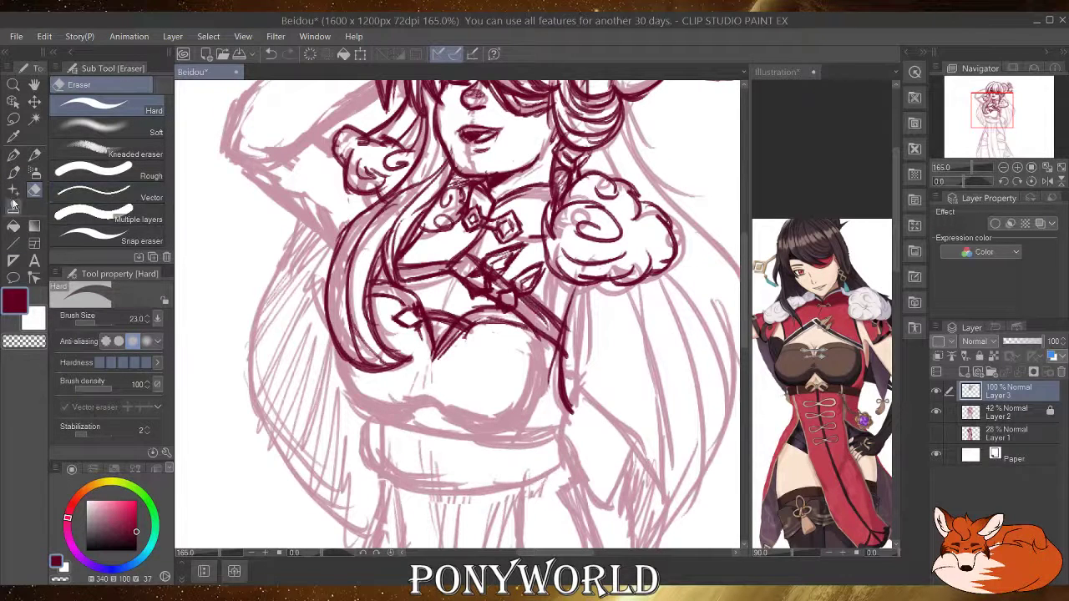
{"action": "left_click", "coordinate": [13, 171]}
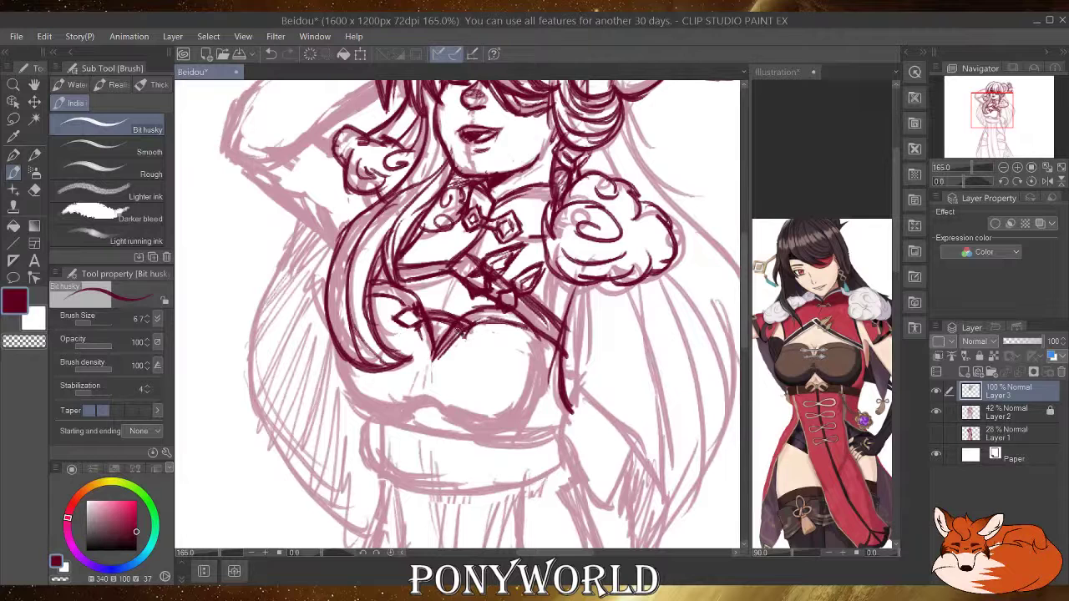
{"action": "mouse_move", "coordinate": [461, 314]}
{"action": "left_mouse_down"}
{"action": "mouse_move", "coordinate": [479, 319]}
{"action": "mouse_move", "coordinate": [486, 344]}
{"action": "mouse_move", "coordinate": [464, 342]}
{"action": "mouse_move", "coordinate": [489, 349]}
{"action": "left_mouse_up"}
{"action": "mouse_move", "coordinate": [431, 322]}
{"action": "left_mouse_down"}
{"action": "mouse_move", "coordinate": [441, 343]}
{"action": "mouse_move", "coordinate": [445, 316]}
{"action": "left_mouse_up"}
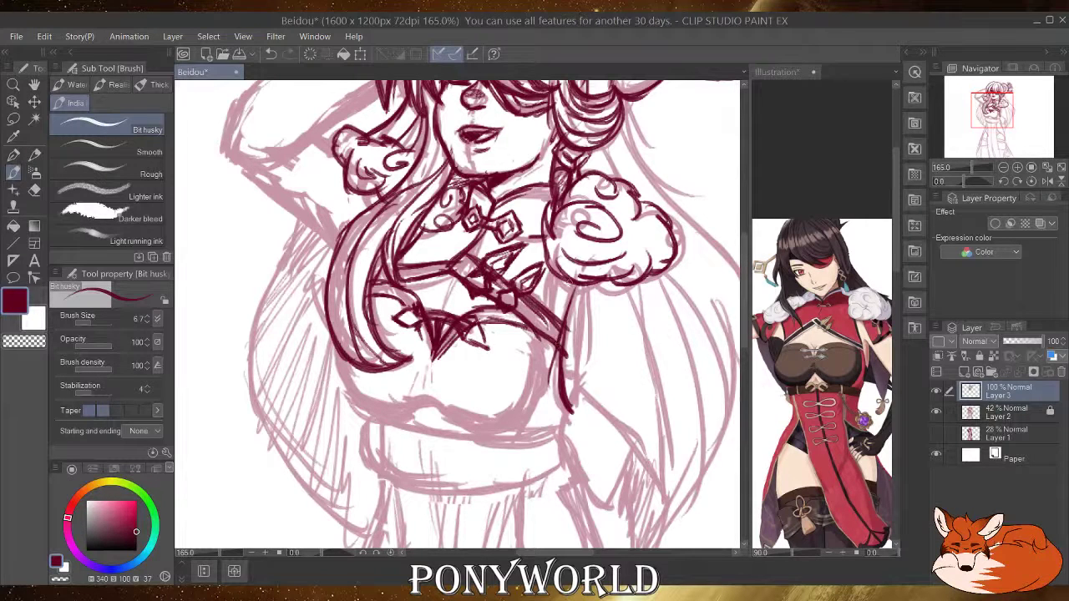
Ink the outer side and rounded underside contours of the bust, meeting at a central peak.
{"action": "left_click_drag", "start_coordinate": [572, 285], "coordinate": [526, 419]}
{"action": "mouse_move", "coordinate": [552, 346]}
{"action": "left_mouse_down"}
{"action": "mouse_move", "coordinate": [538, 410]}
{"action": "mouse_move", "coordinate": [508, 436]}
{"action": "left_mouse_up"}
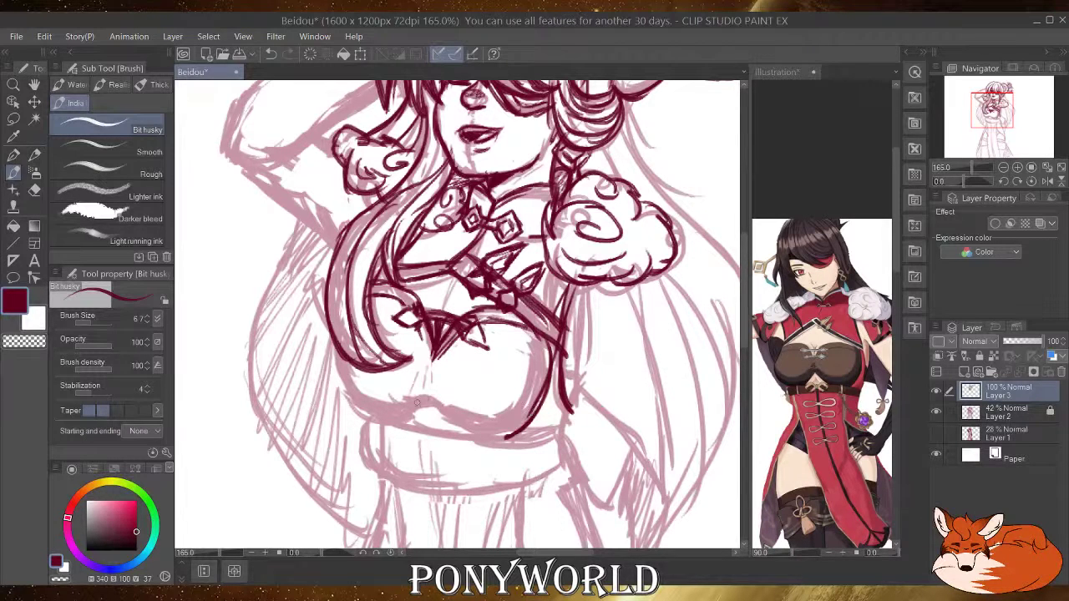
{"action": "mouse_move", "coordinate": [429, 393]}
{"action": "left_mouse_down"}
{"action": "mouse_move", "coordinate": [405, 416]}
{"action": "mouse_move", "coordinate": [436, 403]}
{"action": "mouse_move", "coordinate": [483, 436]}
{"action": "mouse_move", "coordinate": [463, 414]}
{"action": "mouse_move", "coordinate": [516, 431]}
{"action": "left_mouse_up"}
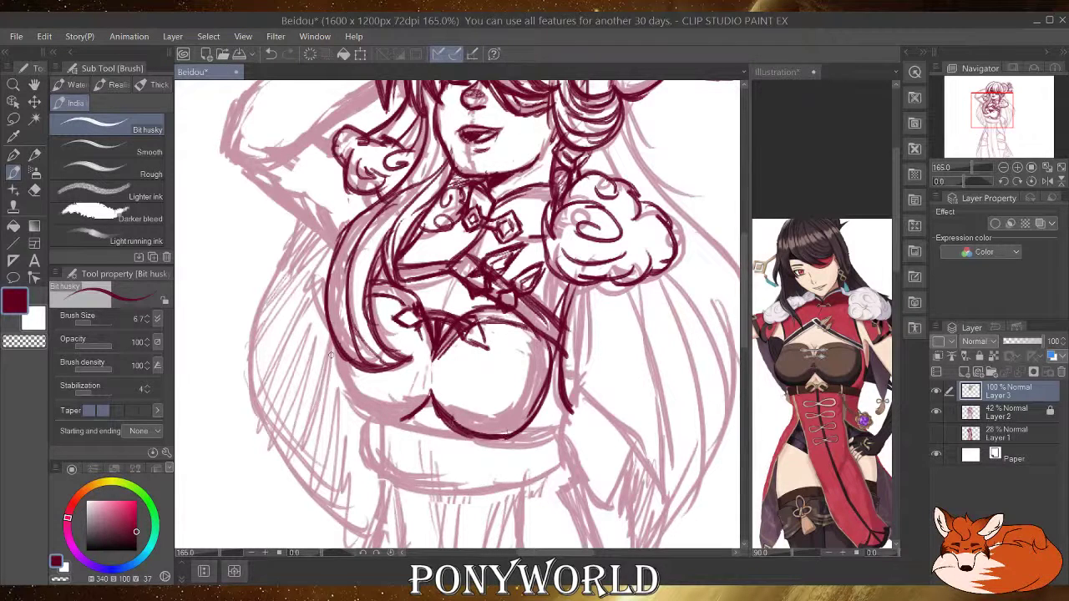
{"action": "mouse_move", "coordinate": [330, 354]}
{"action": "left_mouse_down"}
{"action": "mouse_move", "coordinate": [338, 390]}
{"action": "mouse_move", "coordinate": [362, 382]}
{"action": "mouse_move", "coordinate": [346, 379]}
{"action": "mouse_move", "coordinate": [383, 387]}
{"action": "mouse_move", "coordinate": [365, 409]}
{"action": "mouse_move", "coordinate": [427, 393]}
{"action": "mouse_move", "coordinate": [375, 412]}
{"action": "left_mouse_up"}
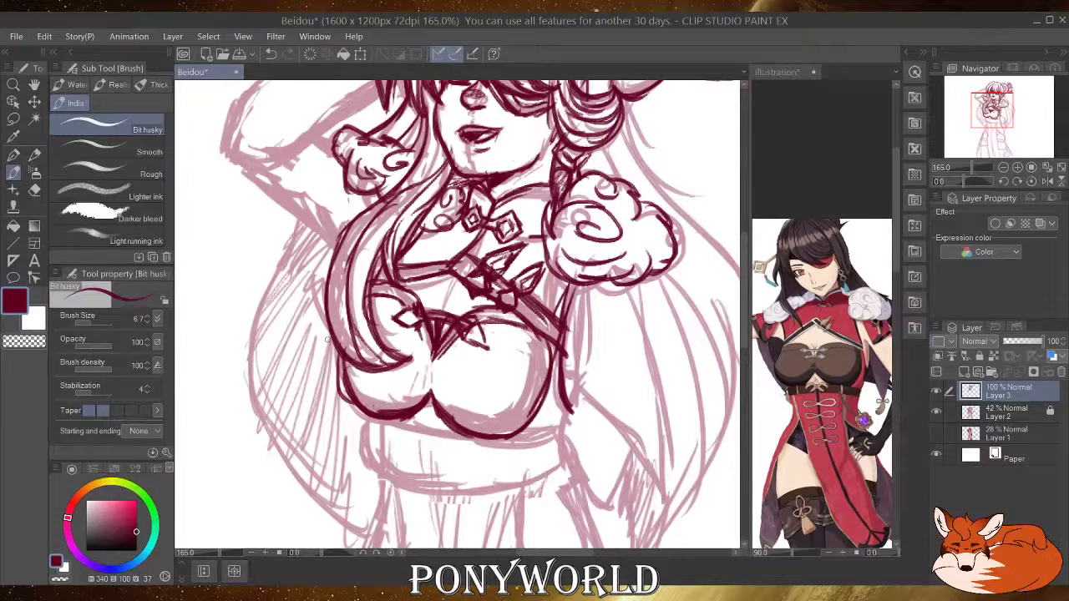
{"action": "mouse_move", "coordinate": [331, 342]}
{"action": "left_mouse_down"}
{"action": "mouse_move", "coordinate": [370, 416]}
{"action": "mouse_move", "coordinate": [338, 350]}
{"action": "left_mouse_up"}
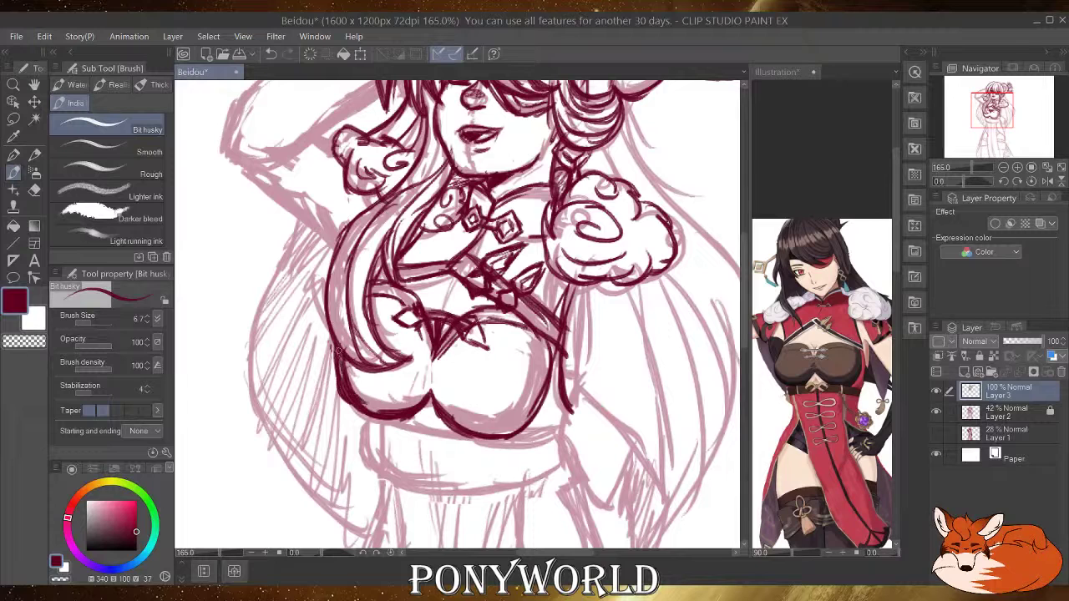
Reinforce the line below the brooch and thicken the bust's outer contour near the armpit.
{"action": "left_click_drag", "start_coordinate": [461, 315], "coordinate": [497, 296]}
{"action": "left_click_drag", "start_coordinate": [558, 343], "coordinate": [524, 431]}
{"action": "left_click_drag", "start_coordinate": [543, 396], "coordinate": [521, 432]}
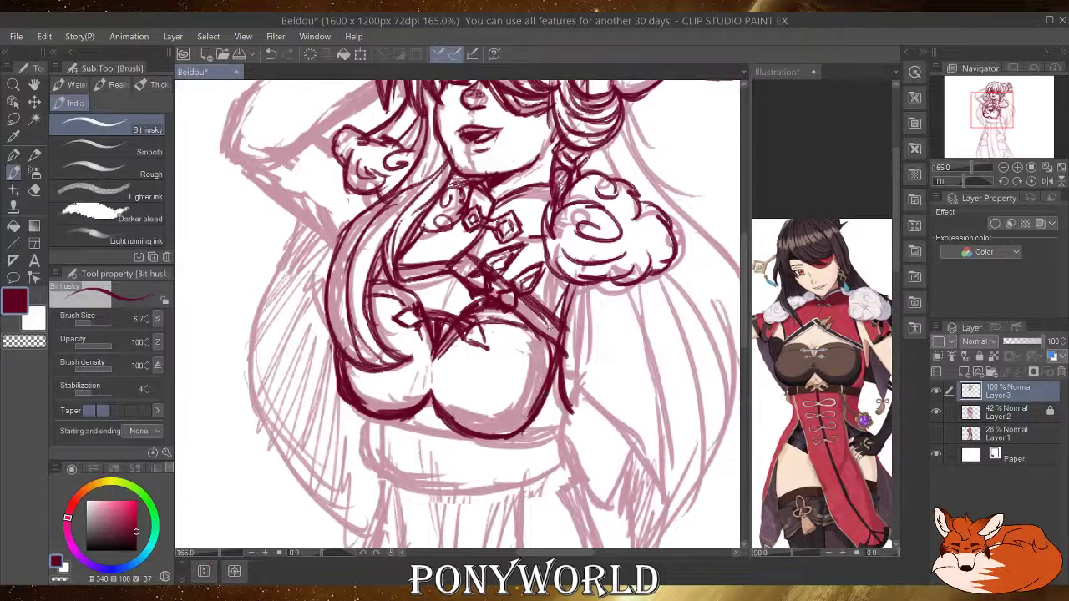
{"action": "left_click_drag", "start_coordinate": [548, 335], "coordinate": [560, 349]}
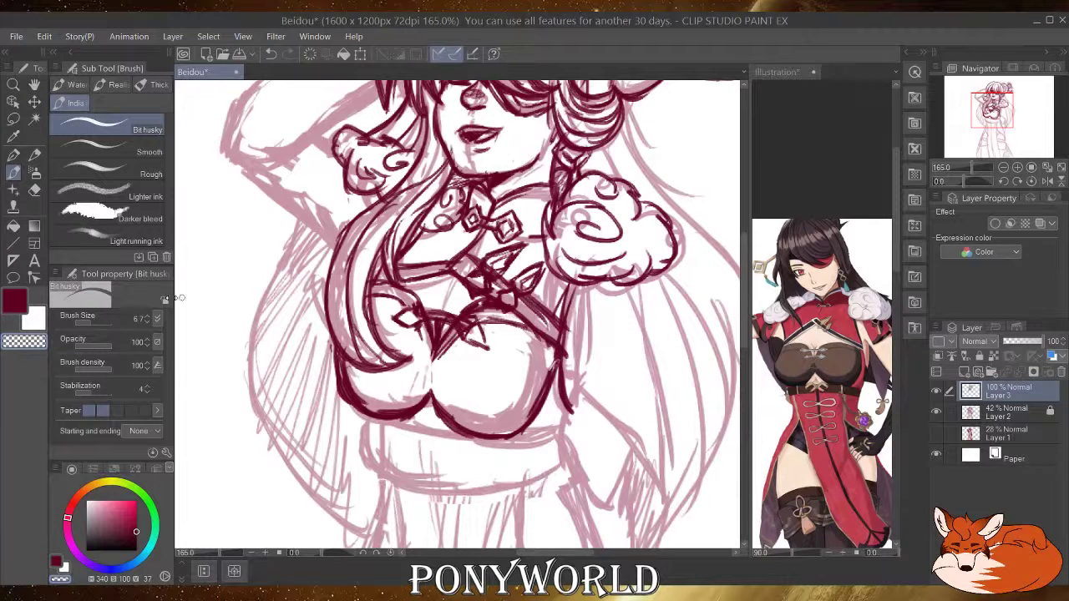
{"action": "left_click", "coordinate": [15, 302]}
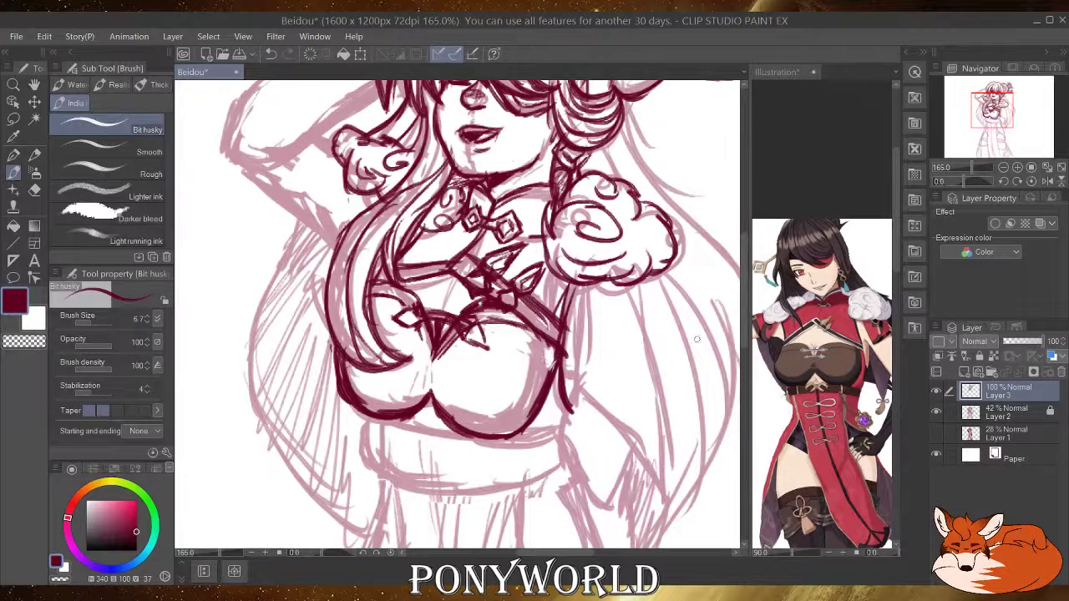
Ink the wide waistband below the bust, with curved upper and lower edges, both sides and the short side line above it.
{"action": "scroll", "coordinate": [696, 338], "scroll_direction": "down", "scroll_amount": 5}
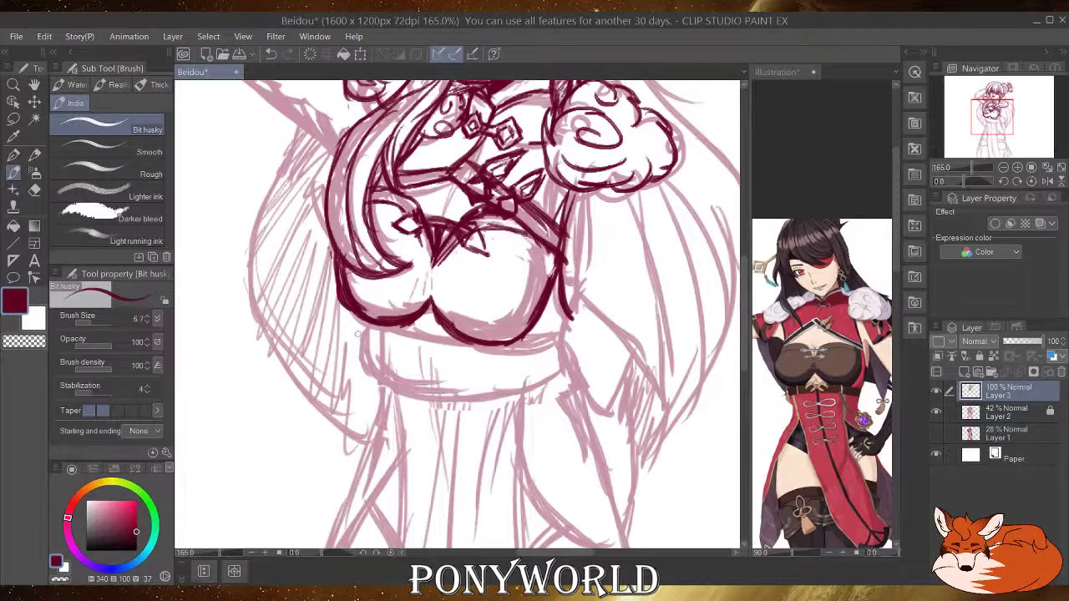
{"action": "mouse_move", "coordinate": [368, 325]}
{"action": "left_mouse_down"}
{"action": "mouse_move", "coordinate": [367, 382]}
{"action": "mouse_move", "coordinate": [409, 392]}
{"action": "mouse_move", "coordinate": [433, 344]}
{"action": "mouse_move", "coordinate": [467, 344]}
{"action": "left_mouse_up"}
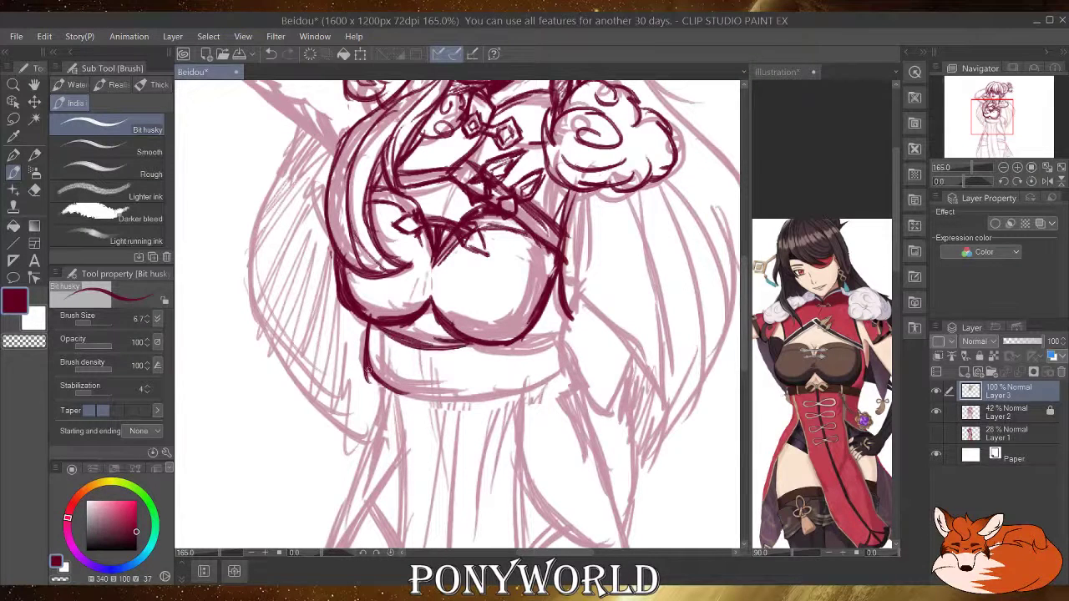
{"action": "mouse_move", "coordinate": [378, 379]}
{"action": "left_mouse_down"}
{"action": "mouse_move", "coordinate": [474, 393]}
{"action": "mouse_move", "coordinate": [431, 385]}
{"action": "mouse_move", "coordinate": [456, 402]}
{"action": "mouse_move", "coordinate": [525, 374]}
{"action": "left_mouse_up"}
{"action": "left_click_drag", "start_coordinate": [464, 403], "coordinate": [544, 380]}
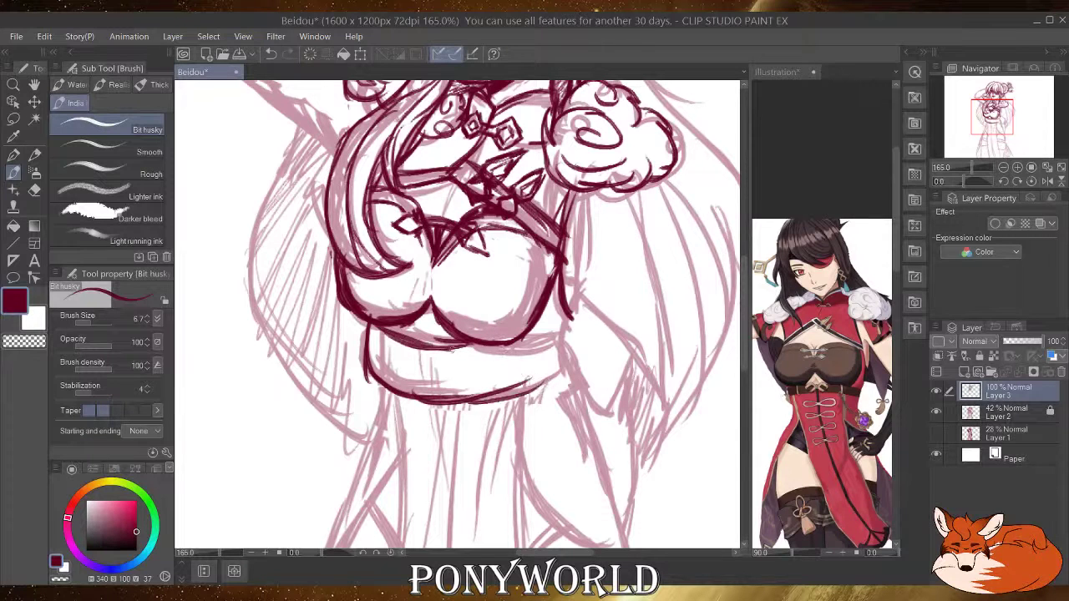
{"action": "left_click_drag", "start_coordinate": [451, 349], "coordinate": [514, 345]}
{"action": "mouse_move", "coordinate": [410, 342]}
{"action": "left_mouse_down"}
{"action": "mouse_move", "coordinate": [573, 336]}
{"action": "mouse_move", "coordinate": [577, 364]}
{"action": "left_mouse_up"}
{"action": "mouse_move", "coordinate": [577, 362]}
{"action": "left_mouse_down"}
{"action": "mouse_move", "coordinate": [526, 388]}
{"action": "mouse_move", "coordinate": [445, 394]}
{"action": "mouse_move", "coordinate": [404, 378]}
{"action": "left_mouse_up"}
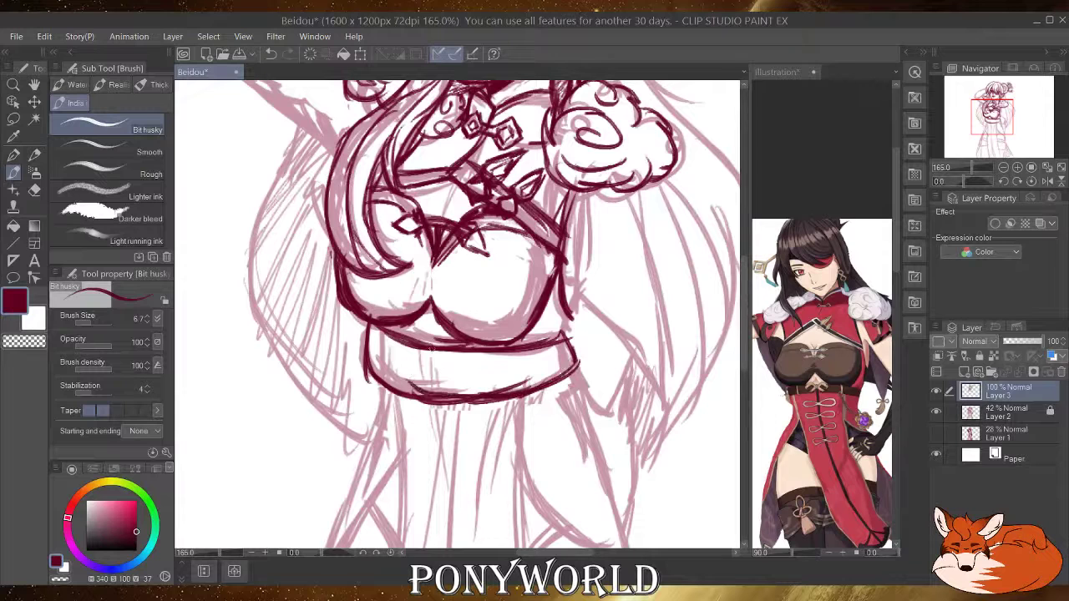
{"action": "mouse_move", "coordinate": [576, 315]}
{"action": "left_mouse_down"}
{"action": "mouse_move", "coordinate": [569, 338]}
{"action": "mouse_move", "coordinate": [572, 323]}
{"action": "left_mouse_up"}
Examine the small full-body outfit picture in the reference illustration, focusing on the bodice, sleeves and front panel.
{"action": "left_click", "coordinate": [807, 346]}
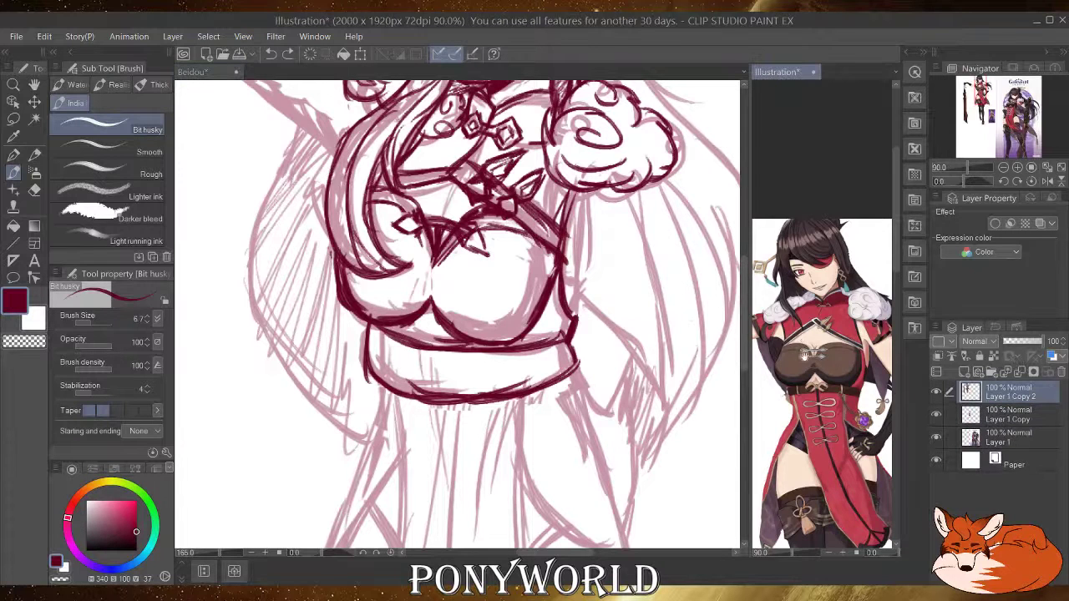
{"action": "left_click_drag", "start_coordinate": [804, 356], "coordinate": [711, 277]}
{"action": "left_click_drag", "start_coordinate": [824, 408], "coordinate": [705, 296]}
{"action": "left_click_drag", "start_coordinate": [868, 451], "coordinate": [995, 402]}
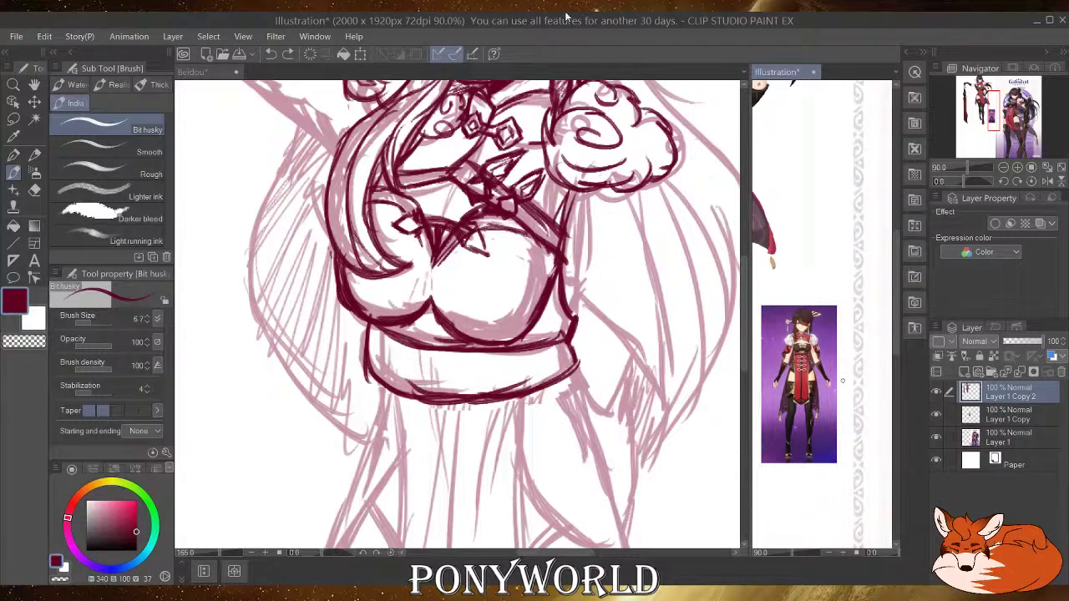
{"action": "scroll", "coordinate": [568, 19], "scroll_direction": "down", "scroll_amount": 1}
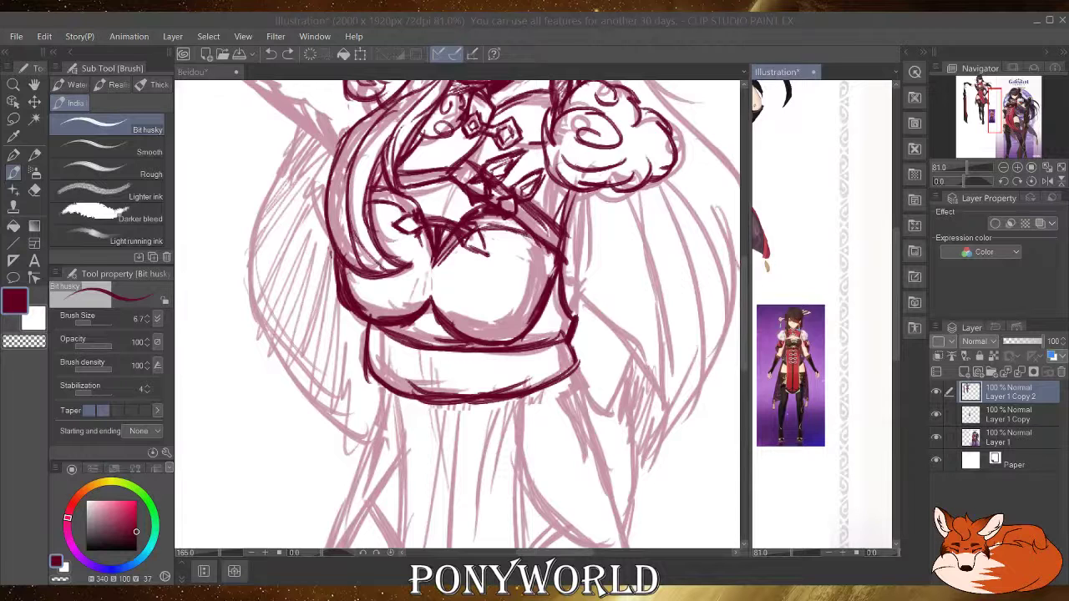
{"action": "key", "text": "ctrl+minus"}
{"action": "key", "text": "ctrl+minus"}
{"action": "scroll", "coordinate": [791, 349], "scroll_direction": "up", "scroll_amount": 17}
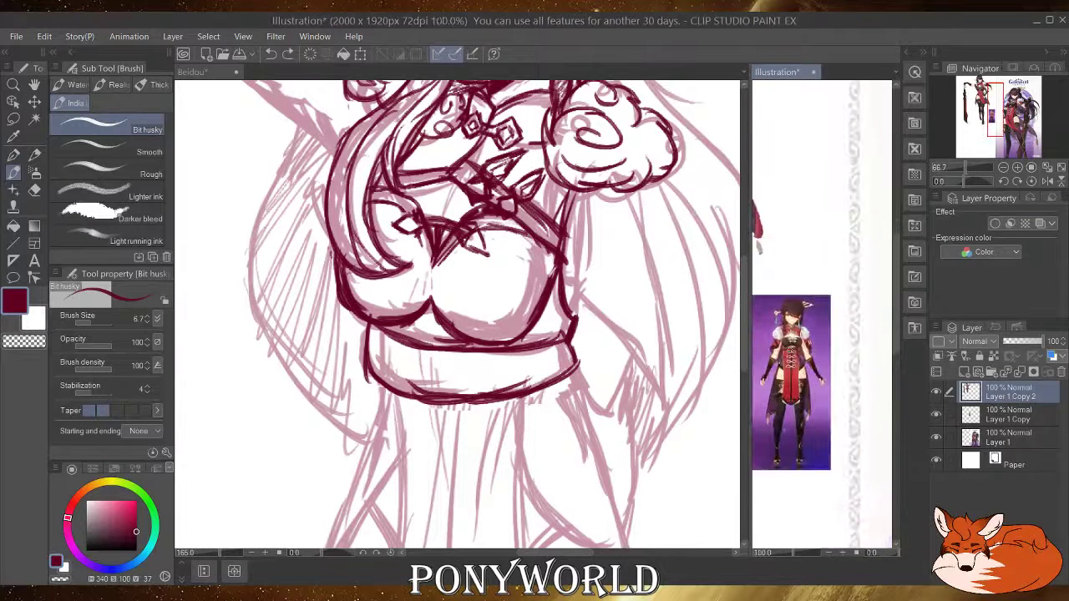
Ink the inner edge of the sleeve from beneath the shoulder fur puff down to its lower point.
{"action": "left_click", "coordinate": [583, 202]}
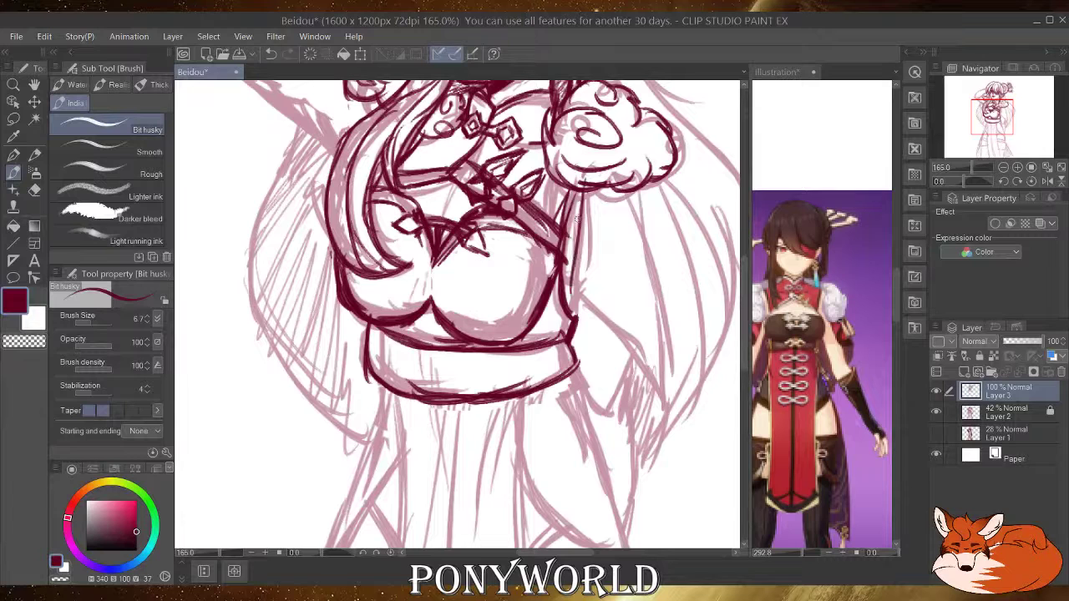
{"action": "mouse_move", "coordinate": [577, 219]}
{"action": "left_mouse_down"}
{"action": "mouse_move", "coordinate": [591, 302]}
{"action": "mouse_move", "coordinate": [629, 365]}
{"action": "left_mouse_up"}
{"action": "left_click_drag", "start_coordinate": [588, 307], "coordinate": [658, 395]}
{"action": "left_click_drag", "start_coordinate": [627, 353], "coordinate": [664, 409]}
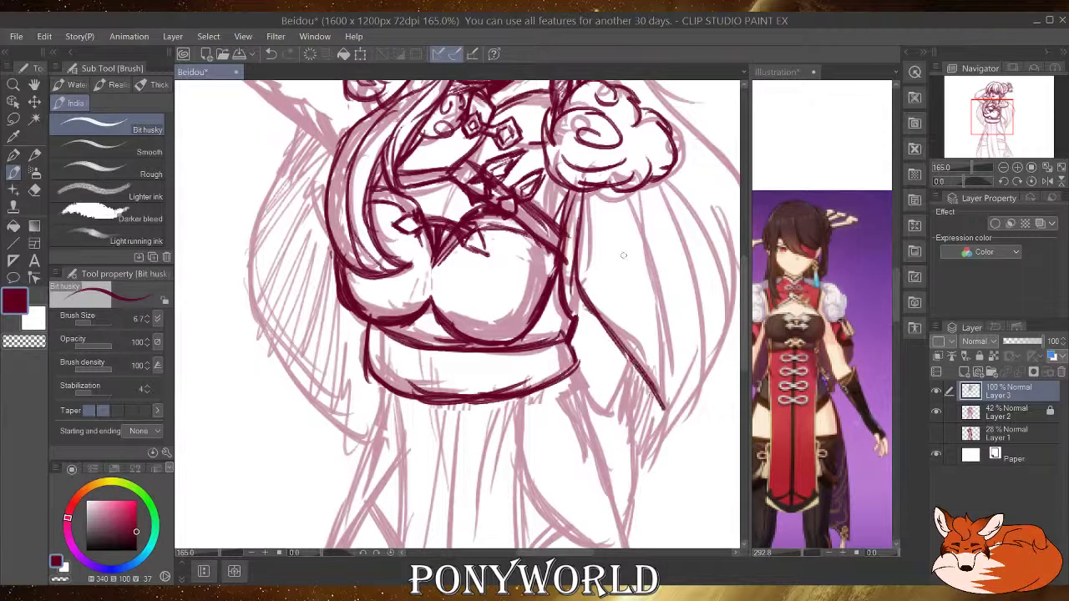
Ink the sleeve's long outer edge down to its tapered tip and hatch the trailing end with dark strokes.
{"action": "mouse_move", "coordinate": [631, 182]}
{"action": "left_mouse_down"}
{"action": "mouse_move", "coordinate": [645, 272]}
{"action": "mouse_move", "coordinate": [661, 287]}
{"action": "left_mouse_up"}
{"action": "left_click_drag", "start_coordinate": [643, 202], "coordinate": [659, 356]}
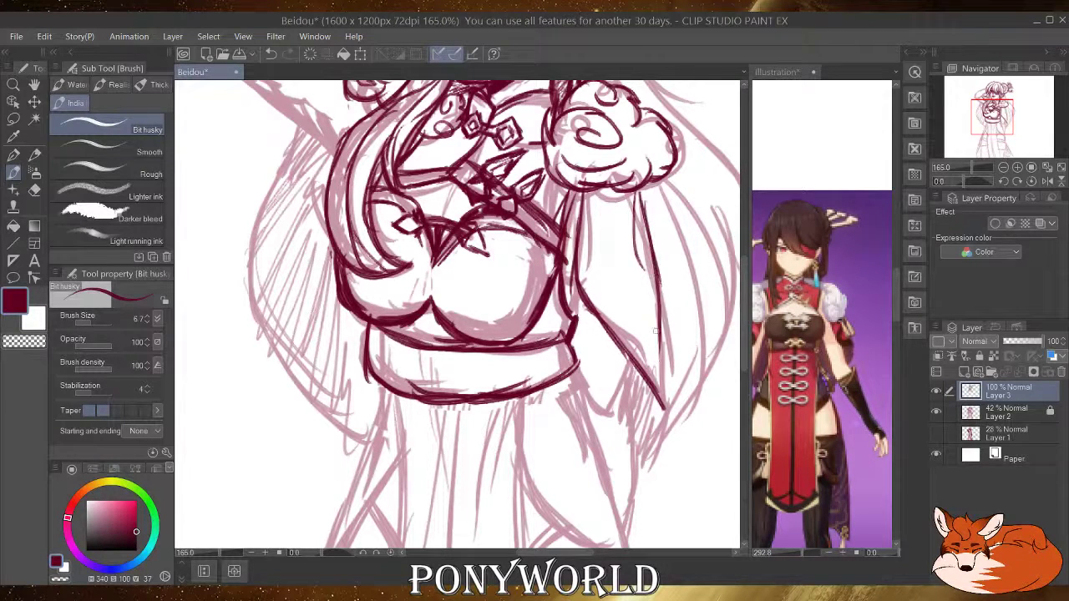
{"action": "left_click_drag", "start_coordinate": [653, 284], "coordinate": [663, 404]}
{"action": "left_click_drag", "start_coordinate": [665, 340], "coordinate": [659, 399]}
{"action": "left_click_drag", "start_coordinate": [666, 312], "coordinate": [653, 429]}
{"action": "left_click_drag", "start_coordinate": [666, 389], "coordinate": [634, 469]}
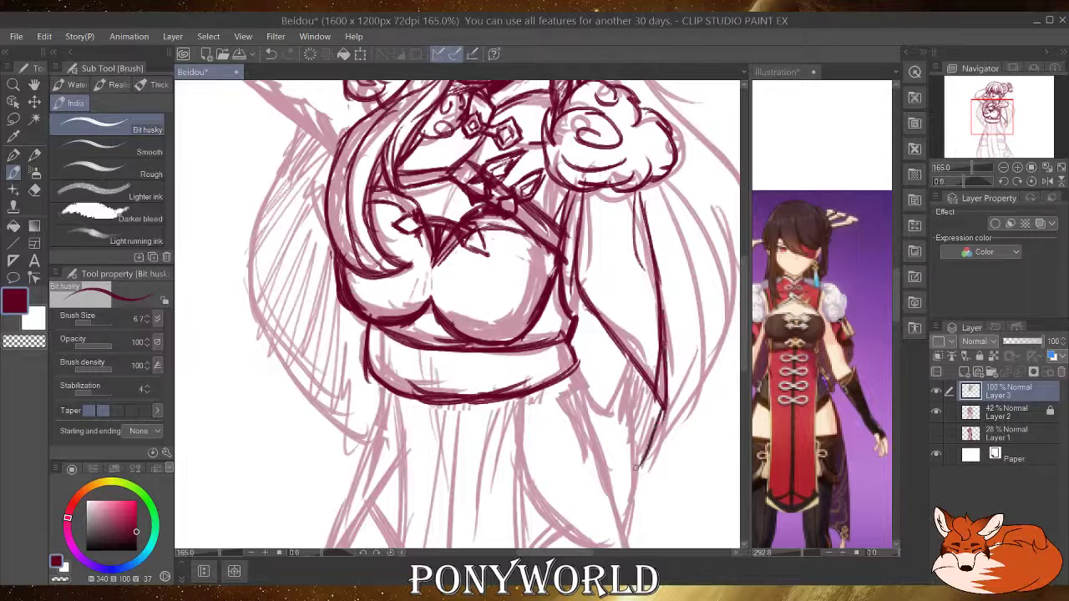
{"action": "left_click_drag", "start_coordinate": [666, 419], "coordinate": [643, 457]}
{"action": "left_click_drag", "start_coordinate": [627, 357], "coordinate": [660, 451]}
{"action": "left_click_drag", "start_coordinate": [637, 406], "coordinate": [663, 466]}
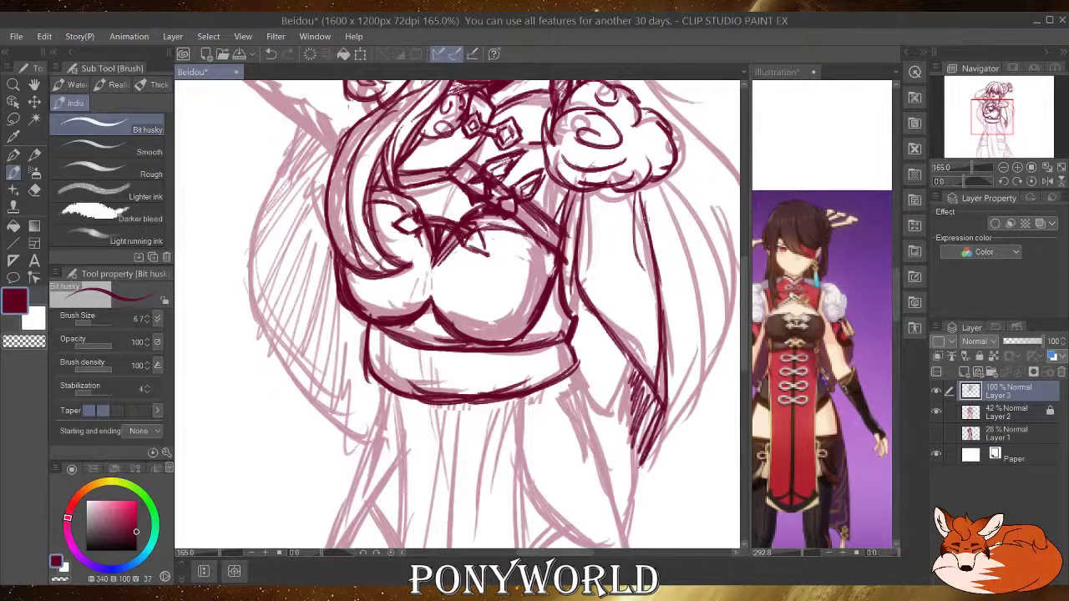
Ink the curved fold lines inside the sleeve, from below the fur puff along the inner edge towards the tip.
{"action": "left_click_drag", "start_coordinate": [630, 193], "coordinate": [579, 247]}
{"action": "left_click_drag", "start_coordinate": [612, 211], "coordinate": [577, 280]}
{"action": "left_click_drag", "start_coordinate": [653, 183], "coordinate": [589, 284]}
{"action": "left_click_drag", "start_coordinate": [626, 237], "coordinate": [600, 302]}
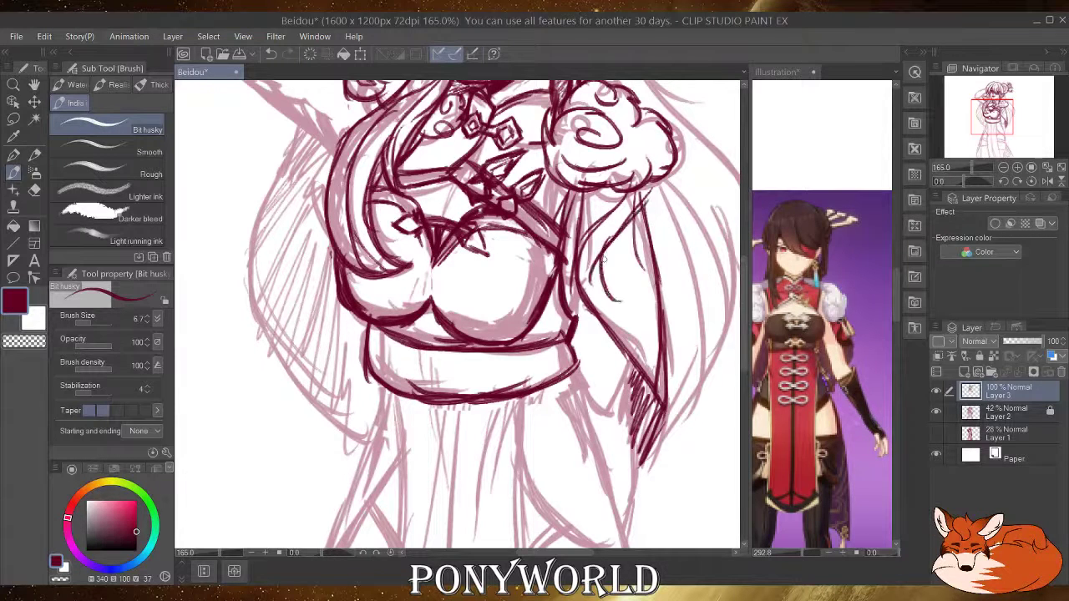
{"action": "left_click_drag", "start_coordinate": [595, 257], "coordinate": [641, 332]}
{"action": "left_click_drag", "start_coordinate": [593, 276], "coordinate": [651, 356]}
{"action": "left_click_drag", "start_coordinate": [614, 314], "coordinate": [650, 373]}
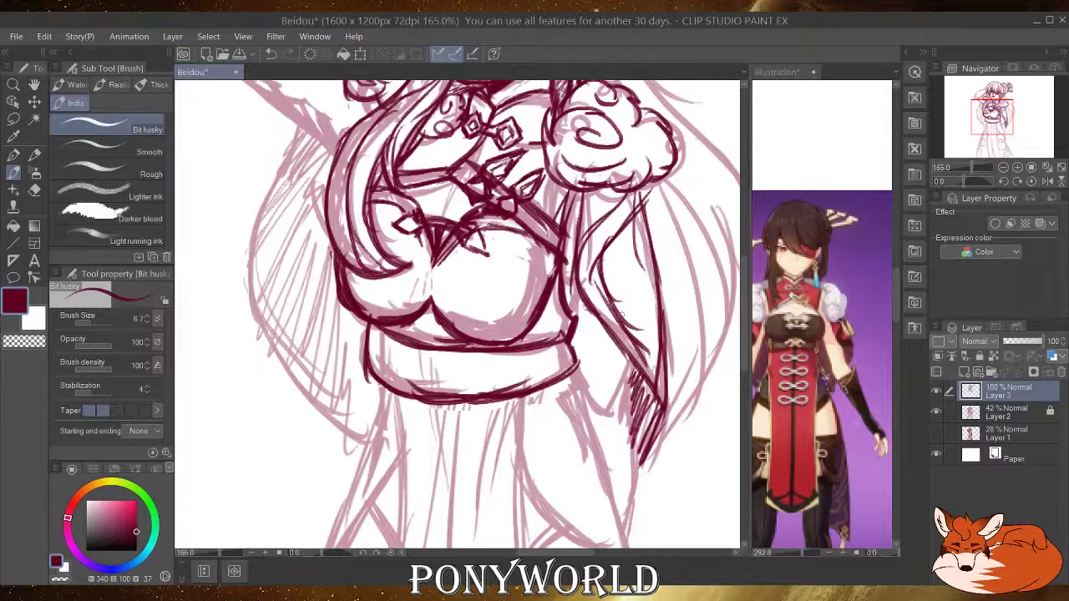
{"action": "left_click_drag", "start_coordinate": [609, 303], "coordinate": [667, 379]}
Compare the outfit pictures in the reference illustration, zooming in on the belt buckle and front panel.
{"action": "left_click", "coordinate": [786, 344]}
{"action": "scroll", "coordinate": [791, 342], "scroll_direction": "up", "scroll_amount": 2}
{"action": "scroll", "coordinate": [795, 341], "scroll_direction": "down", "scroll_amount": 3}
{"action": "scroll", "coordinate": [799, 340], "scroll_direction": "down", "scroll_amount": 4}
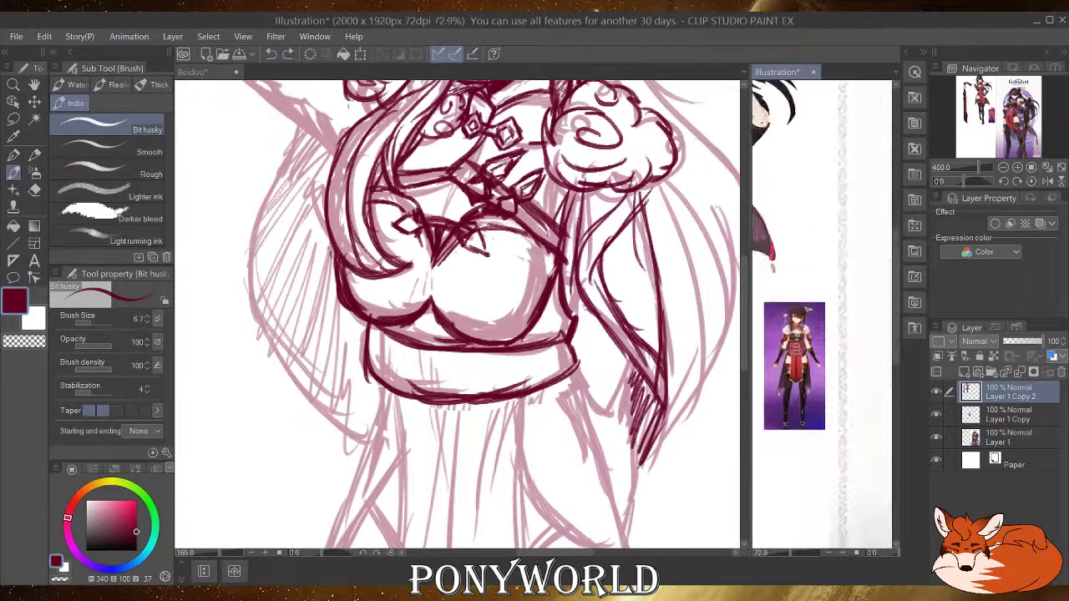
{"action": "left_click_drag", "start_coordinate": [808, 348], "coordinate": [717, 361]}
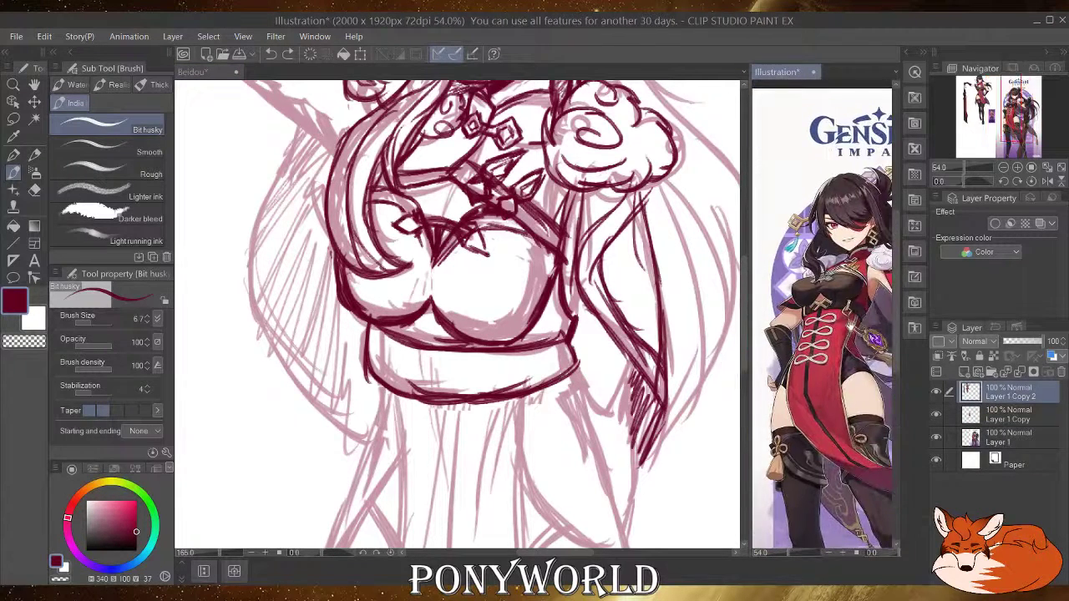
{"action": "left_click_drag", "start_coordinate": [773, 323], "coordinate": [1014, 374]}
{"action": "left_click_drag", "start_coordinate": [866, 352], "coordinate": [767, 390]}
{"action": "scroll", "coordinate": [809, 422], "scroll_direction": "up", "scroll_amount": 2}
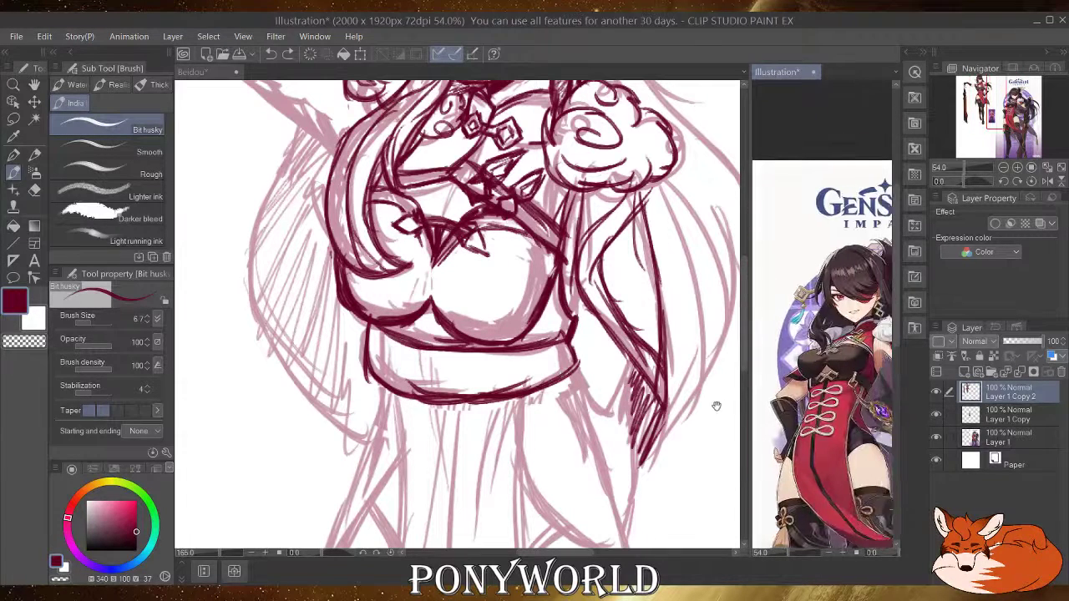
{"action": "scroll", "coordinate": [835, 410], "scroll_direction": "up", "scroll_amount": 2}
{"action": "scroll", "coordinate": [806, 380], "scroll_direction": "up", "scroll_amount": 2}
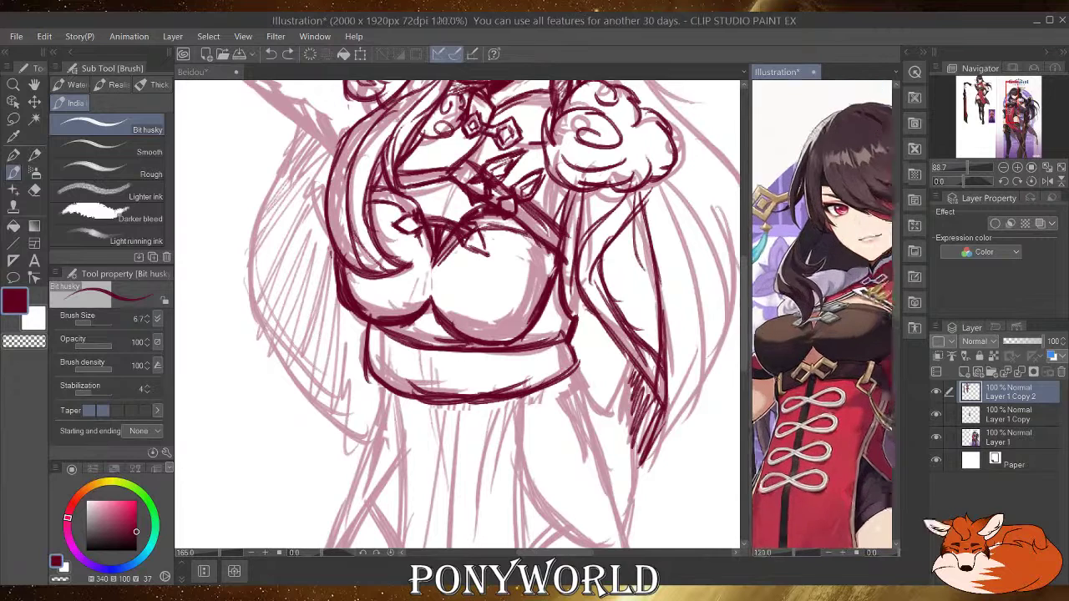
{"action": "left_click_drag", "start_coordinate": [761, 386], "coordinate": [879, 405]}
{"action": "left_click_drag", "start_coordinate": [761, 408], "coordinate": [911, 379]}
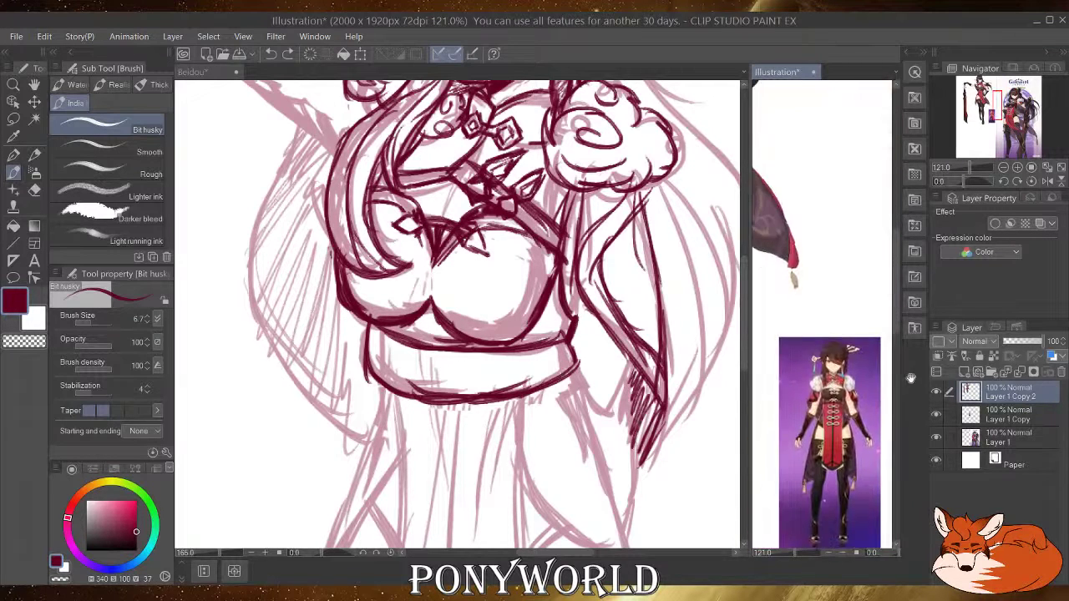
{"action": "scroll", "coordinate": [835, 404], "scroll_direction": "up", "scroll_amount": 10}
{"action": "scroll", "coordinate": [829, 410], "scroll_direction": "up", "scroll_amount": 2}
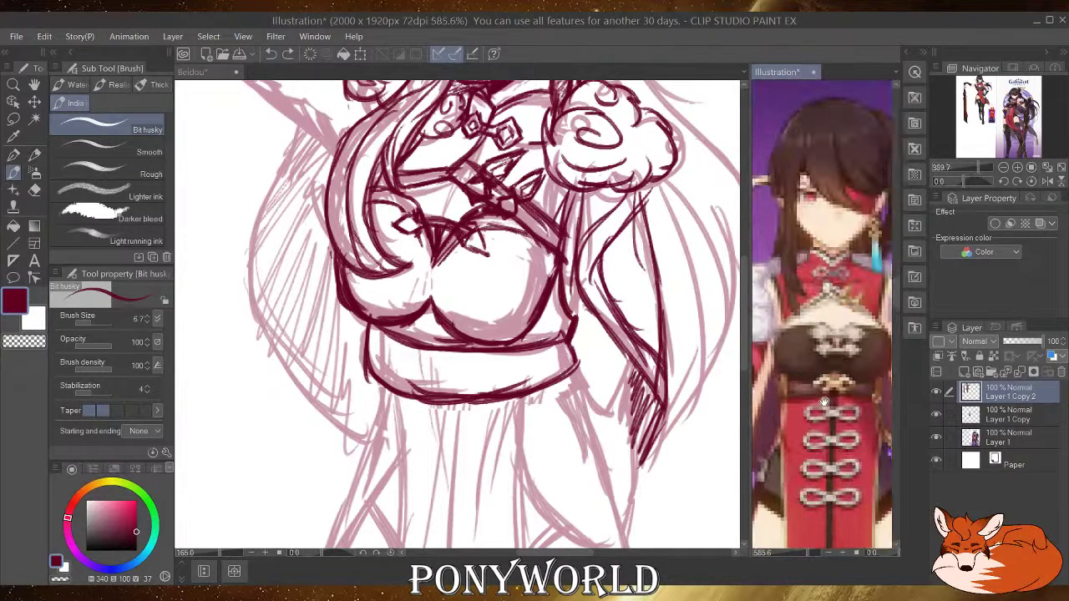
{"action": "scroll", "coordinate": [830, 409], "scroll_direction": "down", "scroll_amount": 1}
{"action": "scroll", "coordinate": [831, 410], "scroll_direction": "down", "scroll_amount": 1}
{"action": "scroll", "coordinate": [831, 409], "scroll_direction": "up", "scroll_amount": 1}
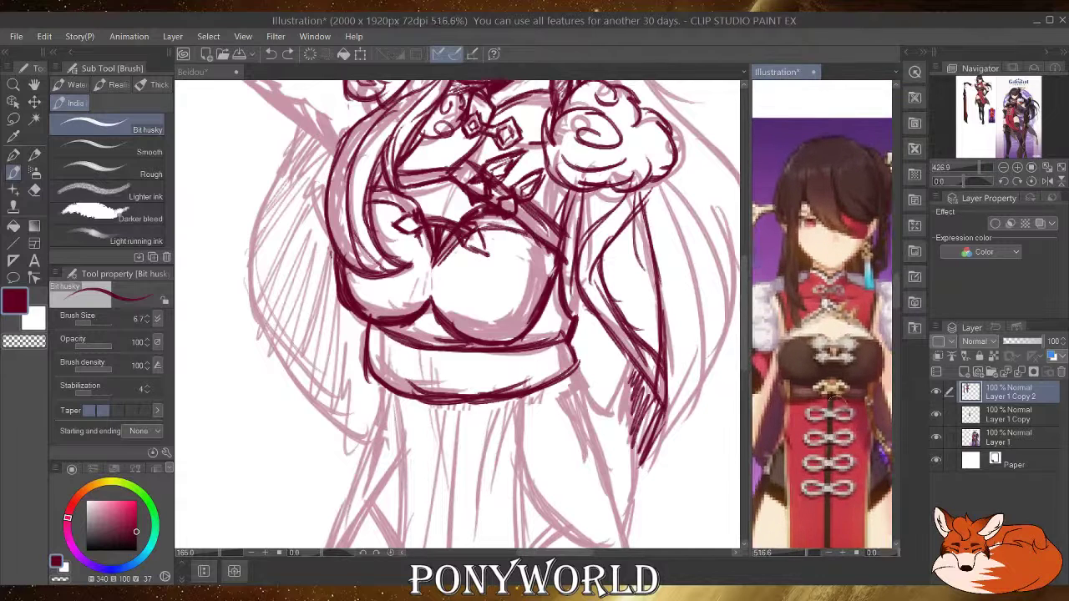
Draw the angular interlaced buckle ornament on the waistband, below the centre of the bust.
{"action": "left_click", "coordinate": [421, 359]}
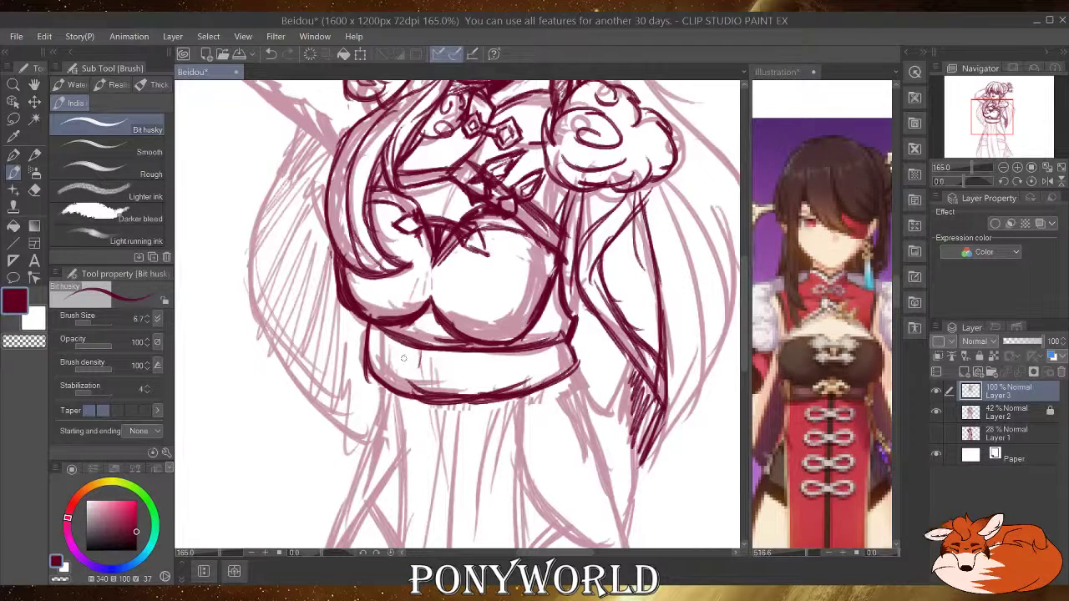
{"action": "mouse_move", "coordinate": [421, 353]}
{"action": "left_mouse_down"}
{"action": "mouse_move", "coordinate": [436, 337]}
{"action": "mouse_move", "coordinate": [418, 366]}
{"action": "mouse_move", "coordinate": [409, 332]}
{"action": "left_mouse_up"}
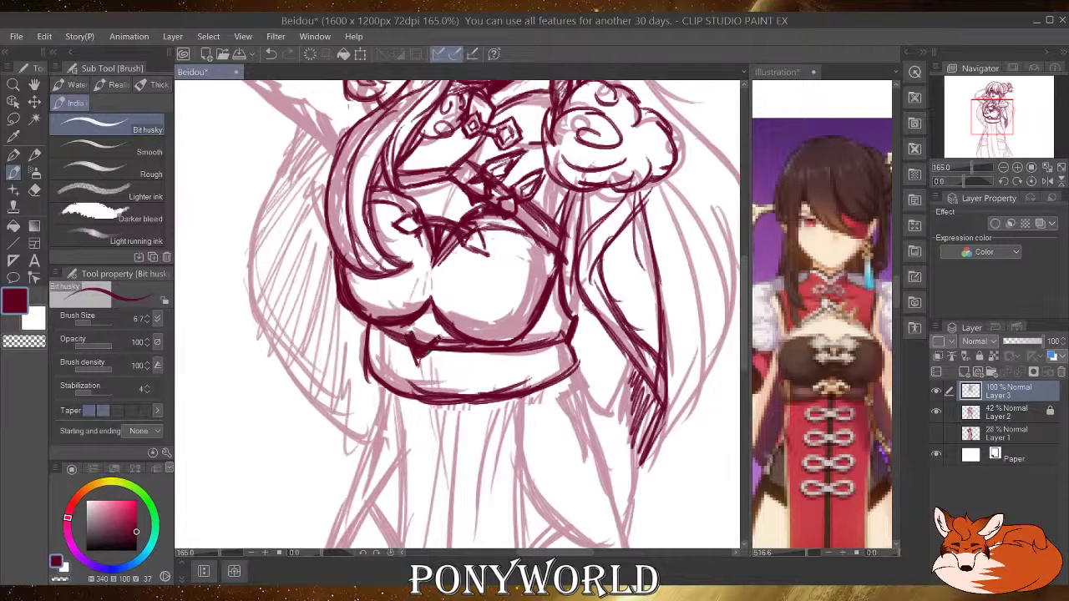
{"action": "mouse_move", "coordinate": [439, 332]}
{"action": "left_mouse_down"}
{"action": "mouse_move", "coordinate": [466, 359]}
{"action": "mouse_move", "coordinate": [437, 375]}
{"action": "mouse_move", "coordinate": [461, 361]}
{"action": "mouse_move", "coordinate": [471, 374]}
{"action": "mouse_move", "coordinate": [465, 366]}
{"action": "left_mouse_up"}
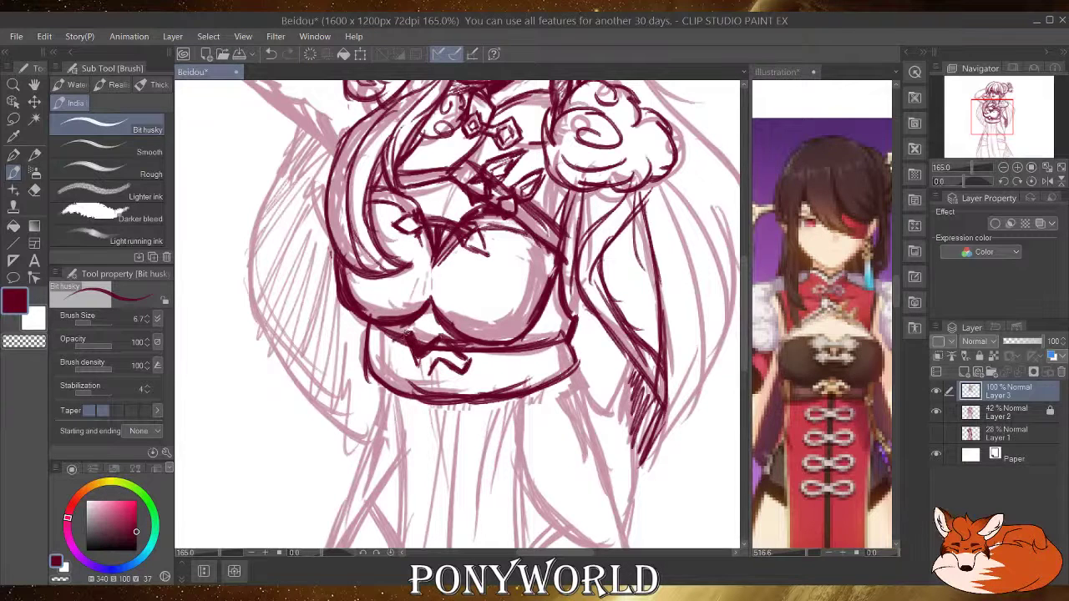
{"action": "mouse_move", "coordinate": [387, 341]}
{"action": "left_mouse_down"}
{"action": "mouse_move", "coordinate": [415, 376]}
{"action": "mouse_move", "coordinate": [431, 364]}
{"action": "mouse_move", "coordinate": [418, 376]}
{"action": "mouse_move", "coordinate": [441, 382]}
{"action": "mouse_move", "coordinate": [443, 399]}
{"action": "left_mouse_up"}
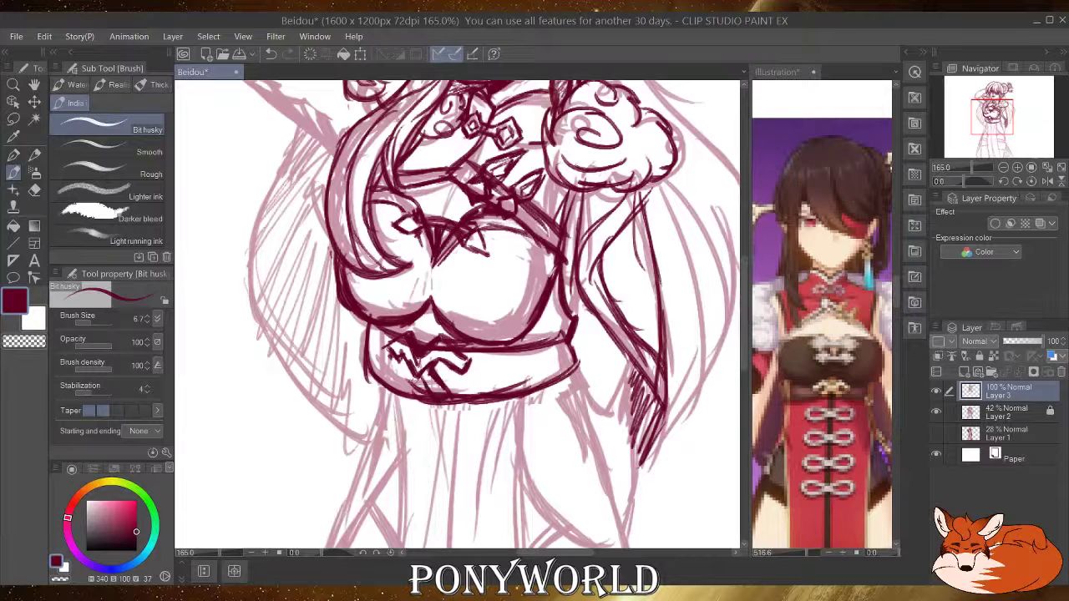
{"action": "mouse_move", "coordinate": [413, 362]}
{"action": "left_mouse_down"}
{"action": "mouse_move", "coordinate": [383, 387]}
{"action": "mouse_move", "coordinate": [405, 389]}
{"action": "mouse_move", "coordinate": [395, 392]}
{"action": "left_mouse_up"}
Examine the belt buckle, straps and hanging charm in the large character art of the reference illustration.
{"action": "left_click", "coordinate": [810, 352]}
{"action": "scroll", "coordinate": [809, 351], "scroll_direction": "up", "scroll_amount": 1}
{"action": "scroll", "coordinate": [810, 352], "scroll_direction": "down", "scroll_amount": 10}
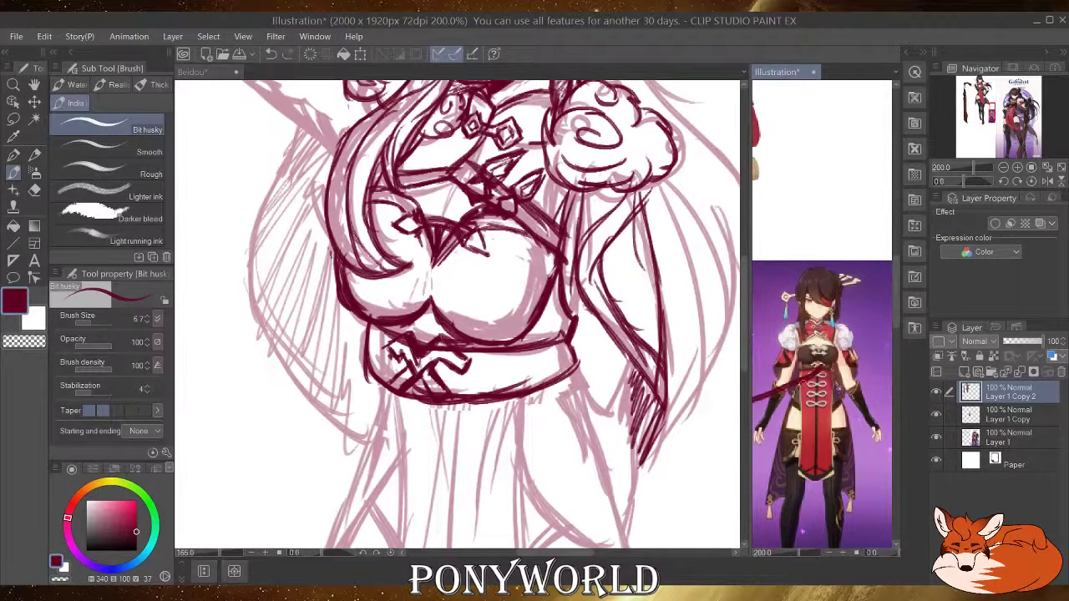
{"action": "key", "text": "ctrl+z"}
{"action": "scroll", "coordinate": [820, 379], "scroll_direction": "up", "scroll_amount": 5}
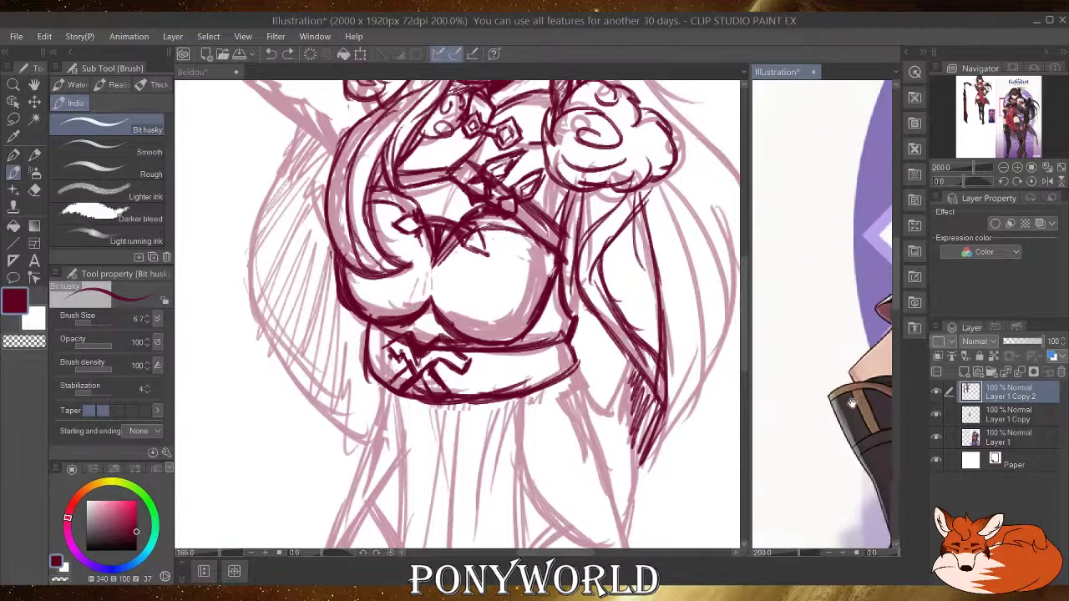
{"action": "scroll", "coordinate": [810, 399], "scroll_direction": "down", "scroll_amount": 2}
{"action": "scroll", "coordinate": [810, 399], "scroll_direction": "down", "scroll_amount": 3}
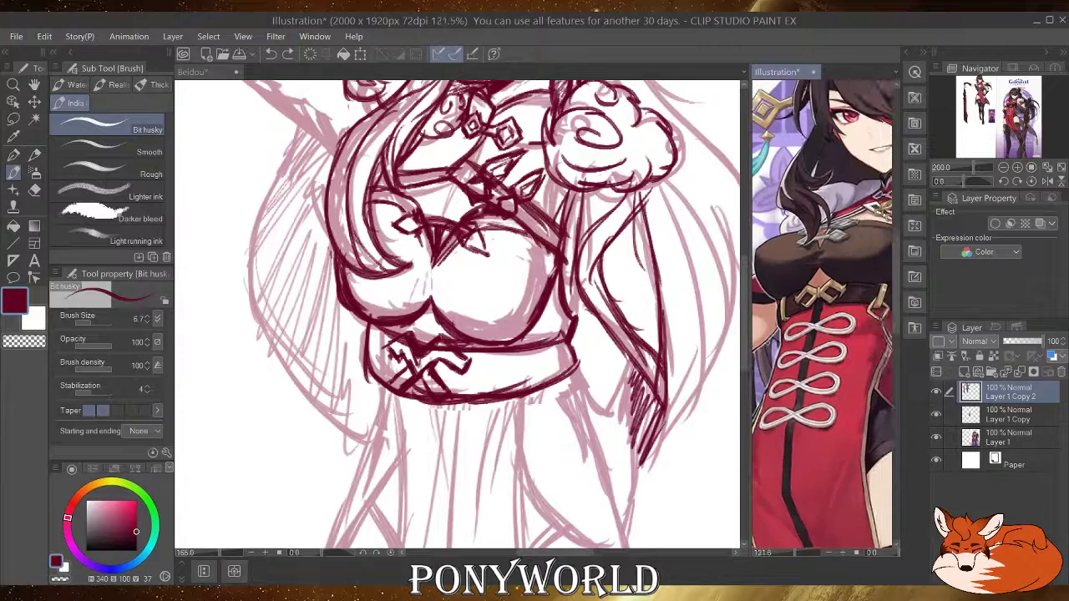
{"action": "scroll", "coordinate": [842, 306], "scroll_direction": "up", "scroll_amount": 1}
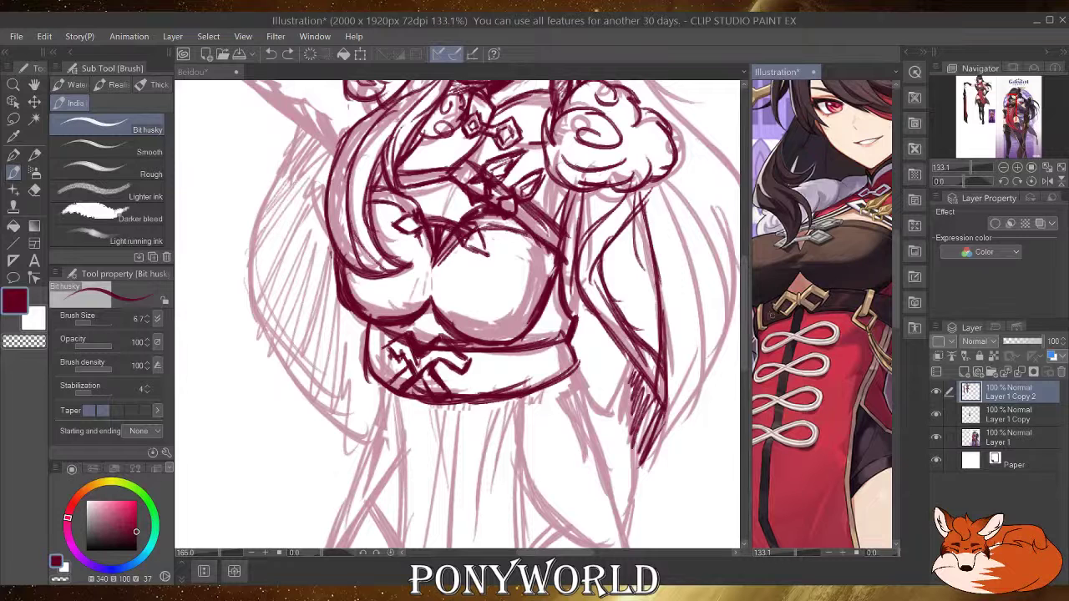
{"action": "scroll", "coordinate": [772, 328], "scroll_direction": "down", "scroll_amount": 4}
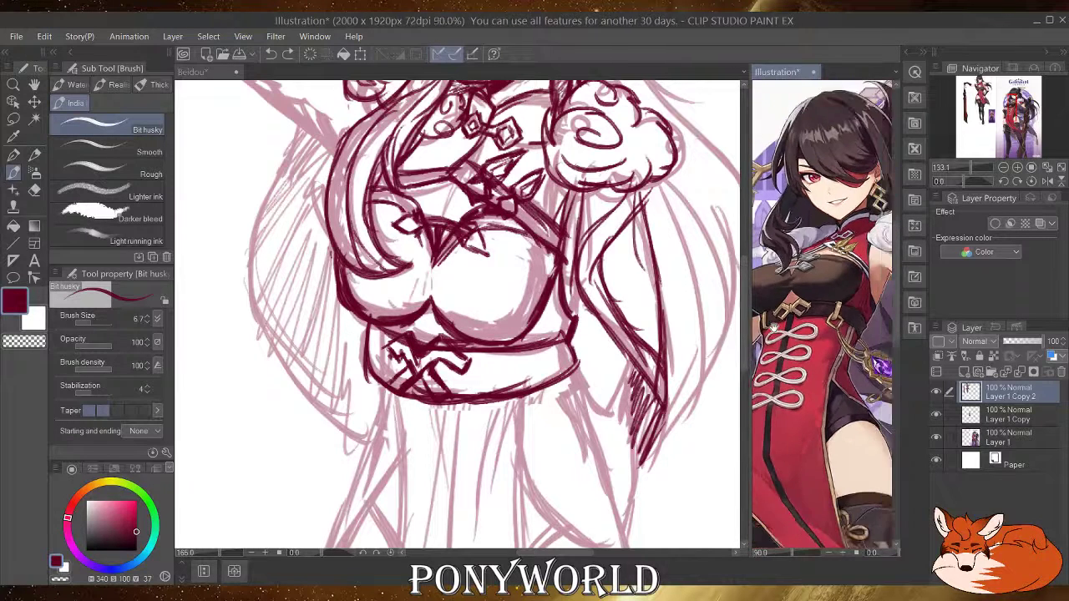
{"action": "scroll", "coordinate": [851, 343], "scroll_direction": "up", "scroll_amount": 2}
{"action": "scroll", "coordinate": [852, 344], "scroll_direction": "up", "scroll_amount": 1}
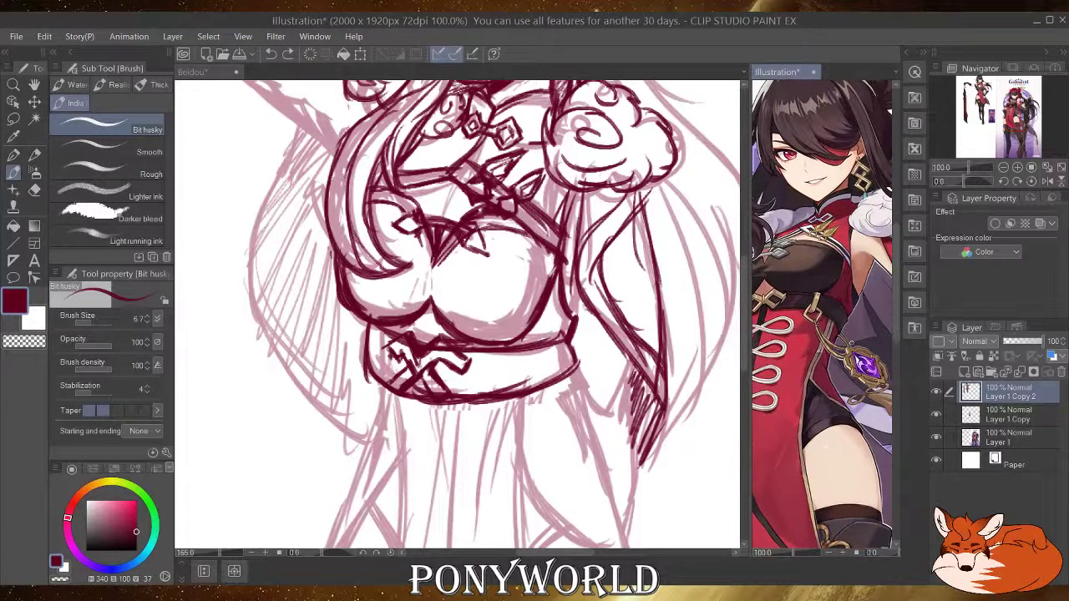
Ink a narrow vertical belt loop across the waistband beside the buckle, with a short end below the lower edge.
{"action": "left_click", "coordinate": [505, 347]}
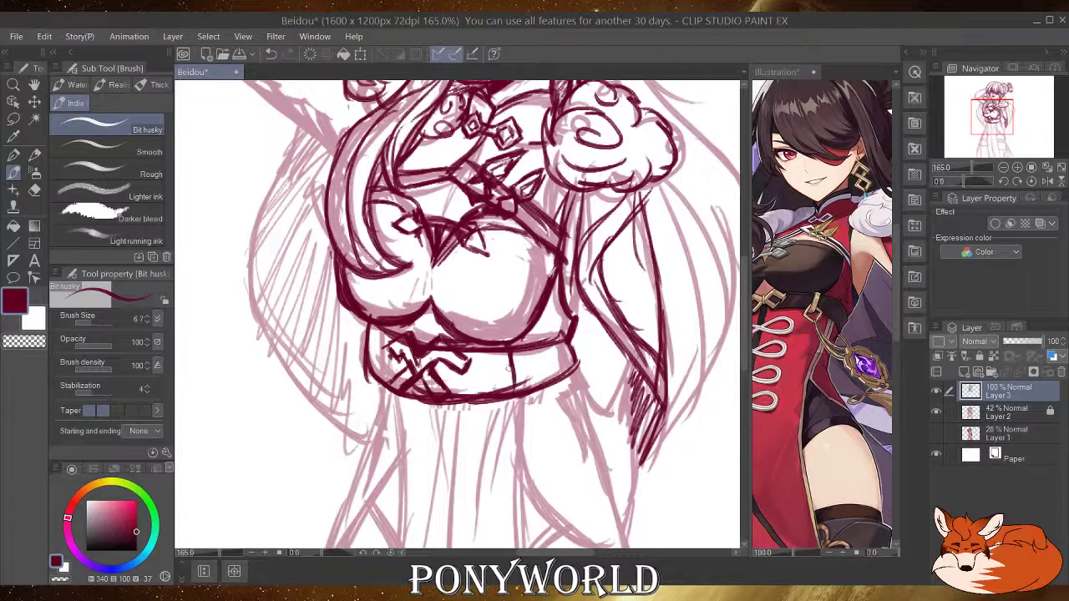
{"action": "left_click_drag", "start_coordinate": [512, 364], "coordinate": [509, 394]}
{"action": "left_click_drag", "start_coordinate": [510, 400], "coordinate": [529, 399]}
{"action": "mouse_move", "coordinate": [509, 345]}
{"action": "left_mouse_down"}
{"action": "mouse_move", "coordinate": [529, 344]}
{"action": "mouse_move", "coordinate": [535, 388]}
{"action": "mouse_move", "coordinate": [513, 397]}
{"action": "left_mouse_up"}
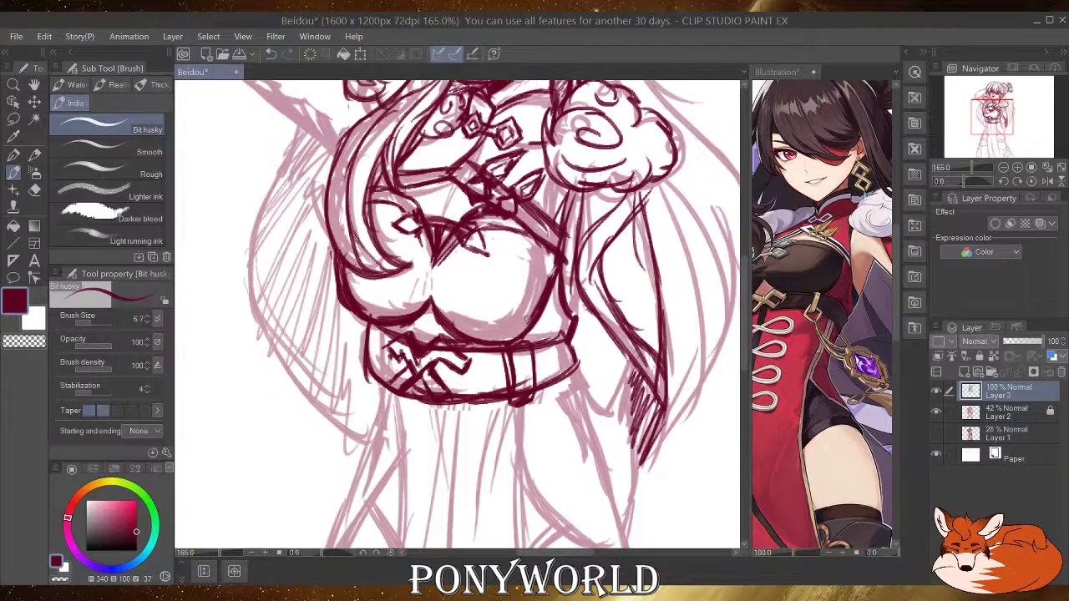
Redraw the bust's outer underside contour fuller and rounder, and erase the leftover inner stroke.
{"action": "left_click_drag", "start_coordinate": [559, 290], "coordinate": [537, 338]}
{"action": "left_click_drag", "start_coordinate": [558, 273], "coordinate": [537, 340]}
{"action": "mouse_move", "coordinate": [557, 274]}
{"action": "left_mouse_down"}
{"action": "mouse_move", "coordinate": [529, 344]}
{"action": "mouse_move", "coordinate": [513, 343]}
{"action": "left_mouse_up"}
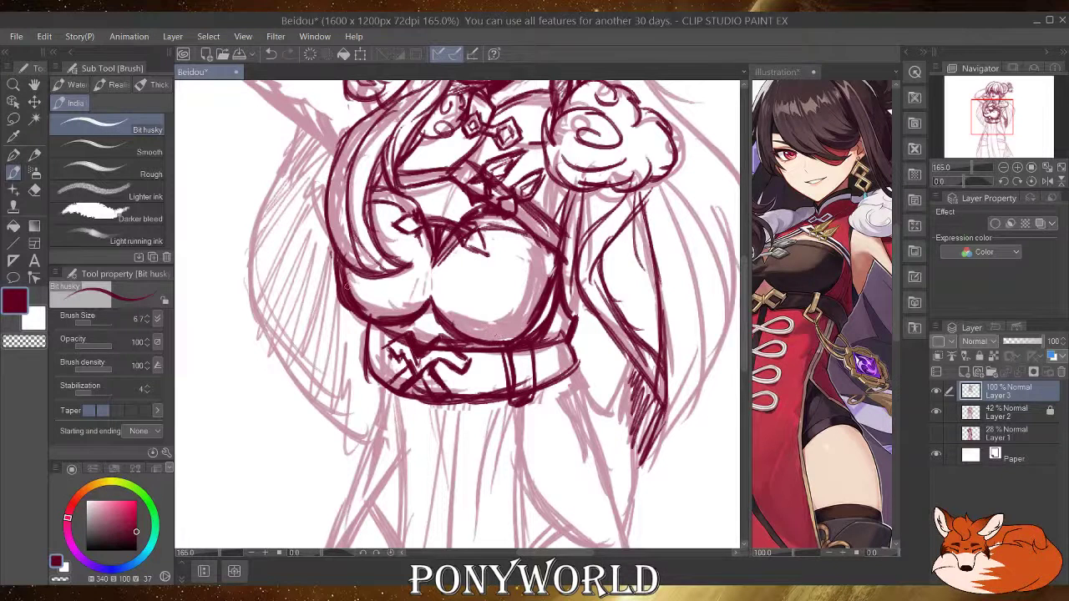
{"action": "left_click", "coordinate": [35, 191]}
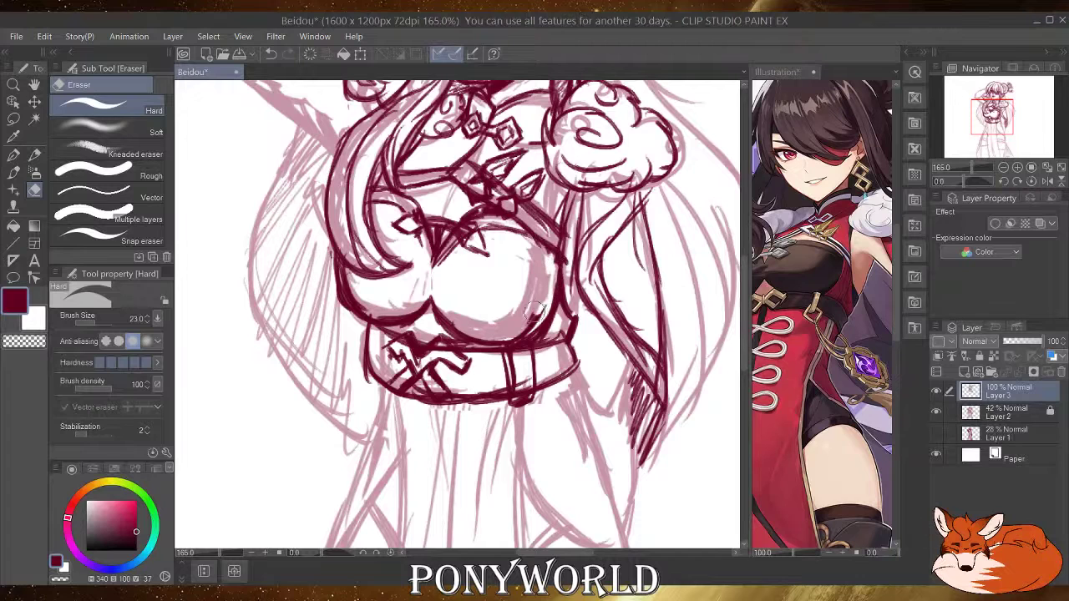
{"action": "left_click_drag", "start_coordinate": [535, 313], "coordinate": [526, 321]}
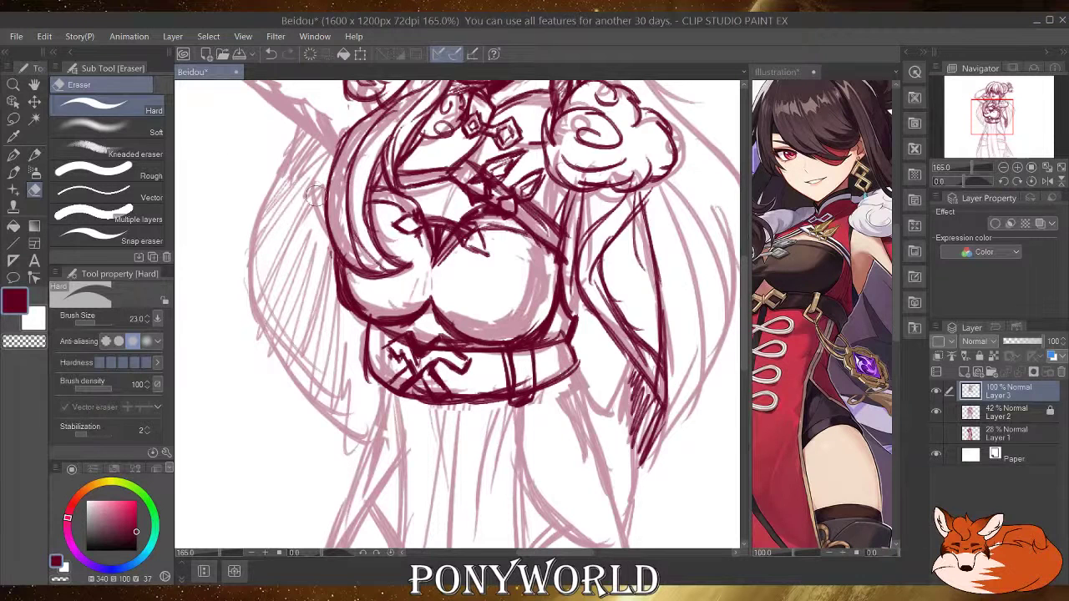
Switch back to the Bit husky brush and ink short connecting lines between the bodice side, waistband and sleeve.
{"action": "left_click", "coordinate": [14, 173]}
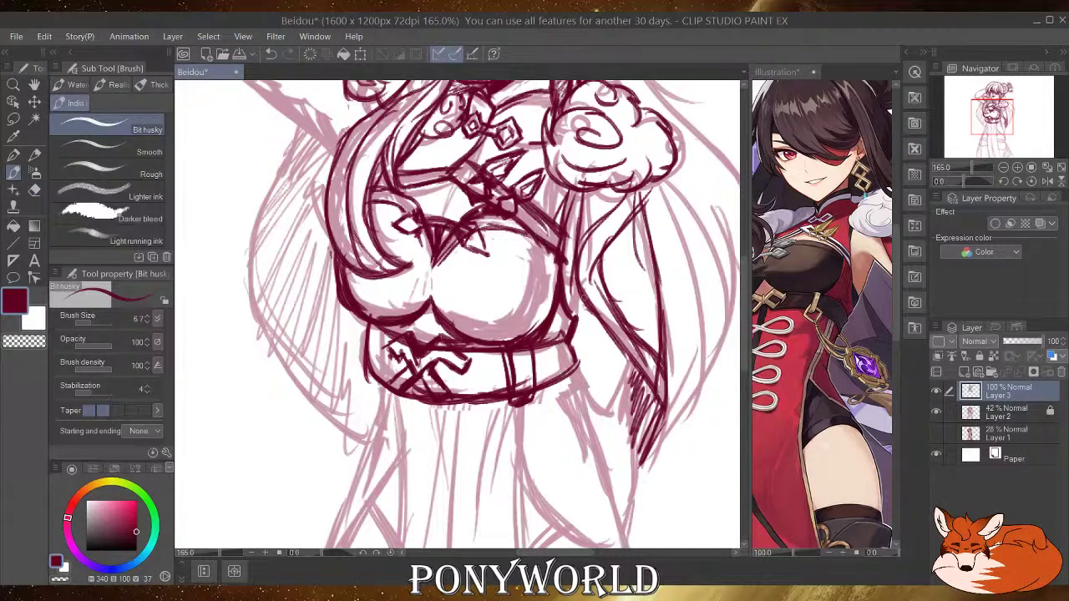
{"action": "left_click_drag", "start_coordinate": [584, 295], "coordinate": [574, 318]}
{"action": "mouse_move", "coordinate": [566, 266]}
{"action": "left_mouse_down"}
{"action": "mouse_move", "coordinate": [583, 286]}
{"action": "mouse_move", "coordinate": [576, 282]}
{"action": "left_mouse_up"}
{"action": "mouse_move", "coordinate": [574, 202]}
{"action": "left_mouse_down"}
{"action": "mouse_move", "coordinate": [566, 212]}
{"action": "mouse_move", "coordinate": [576, 207]}
{"action": "left_mouse_up"}
{"action": "scroll", "coordinate": [581, 331], "scroll_direction": "up", "scroll_amount": 1}
{"action": "scroll", "coordinate": [581, 332], "scroll_direction": "down", "scroll_amount": 1}
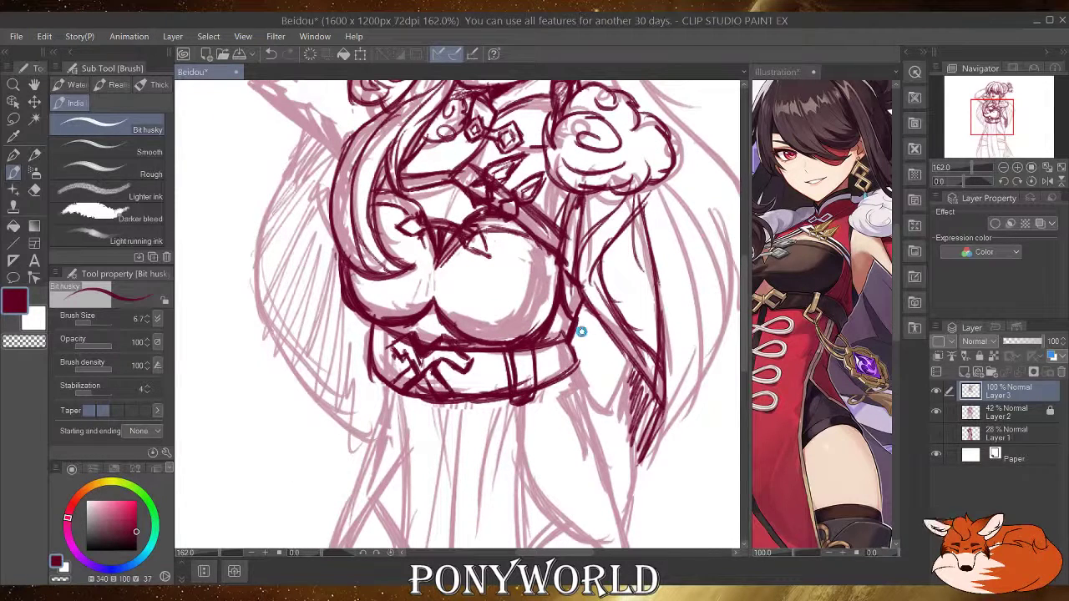
Hide the faded sketch on Layer 2 to review the inked lines alone, and show it again.
{"action": "left_click", "coordinate": [523, 366]}
{"action": "scroll", "coordinate": [522, 365], "scroll_direction": "down", "scroll_amount": 5}
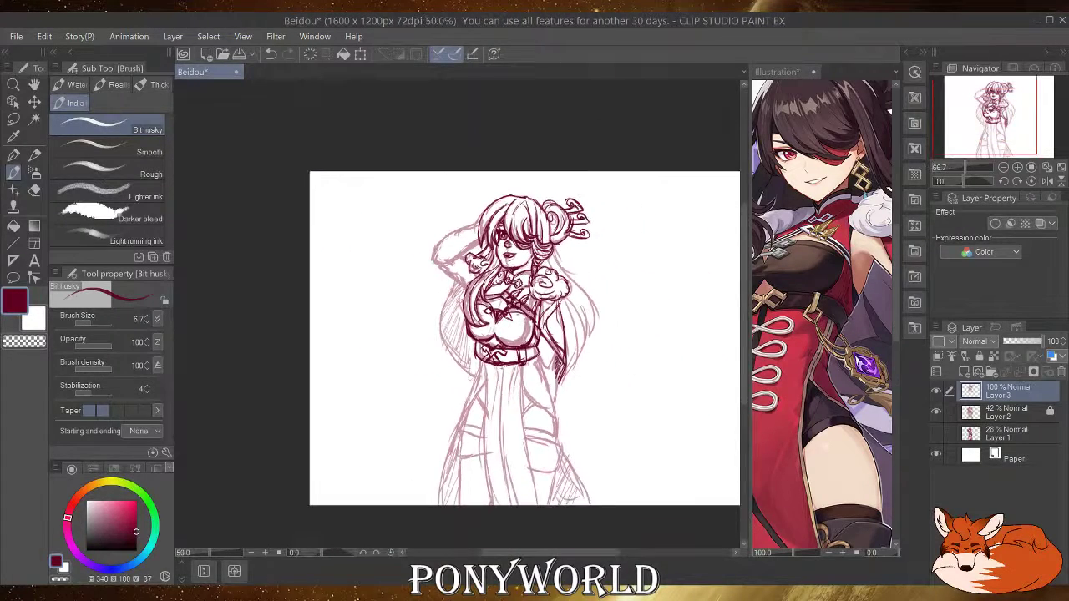
{"action": "scroll", "coordinate": [501, 354], "scroll_direction": "up", "scroll_amount": 2}
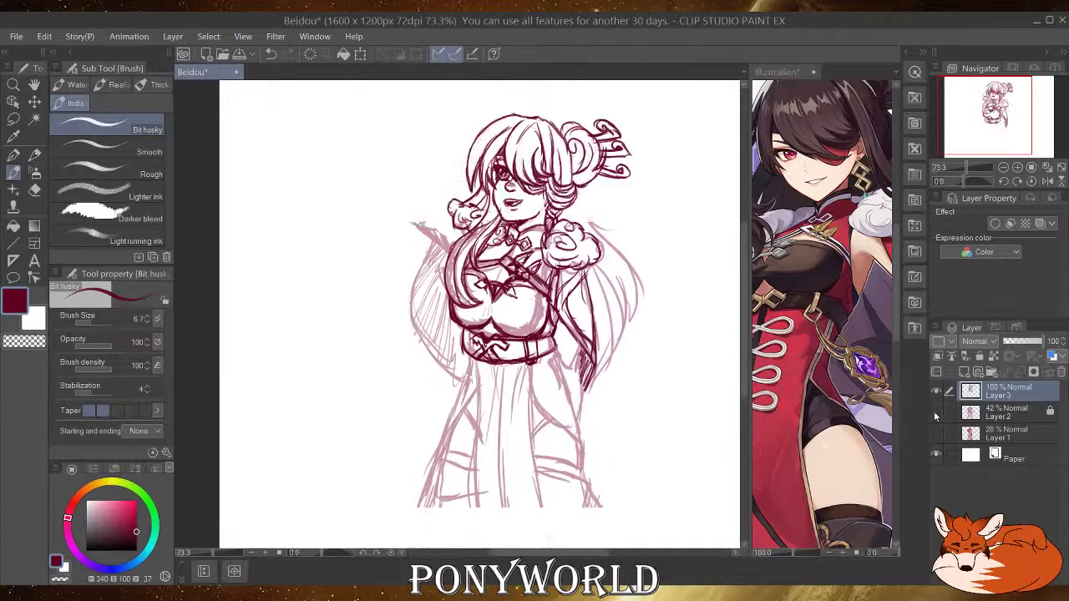
{"action": "left_click", "coordinate": [935, 414]}
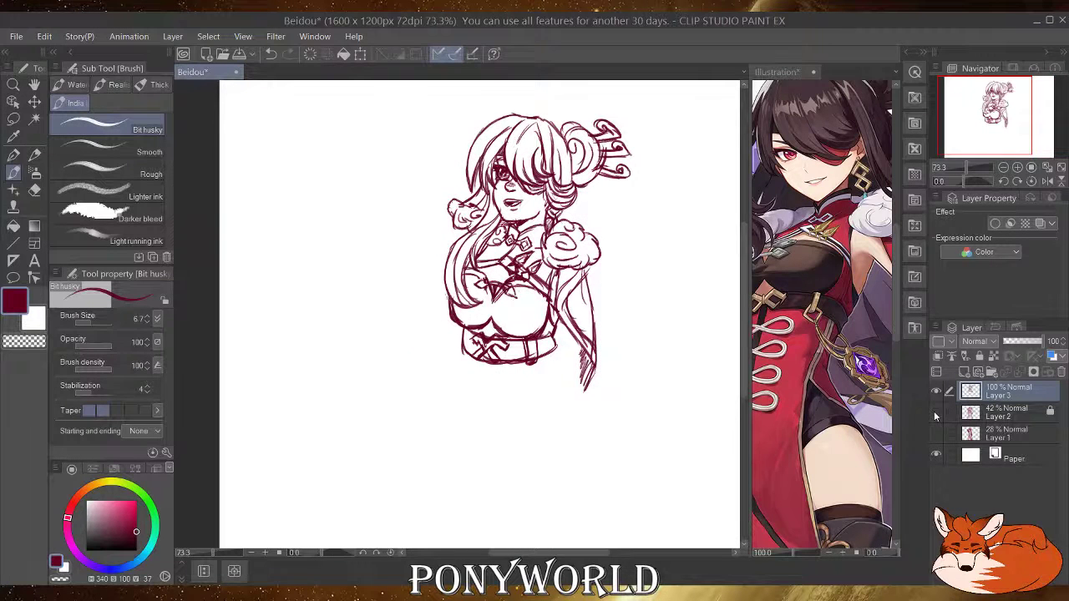
{"action": "left_click", "coordinate": [935, 412]}
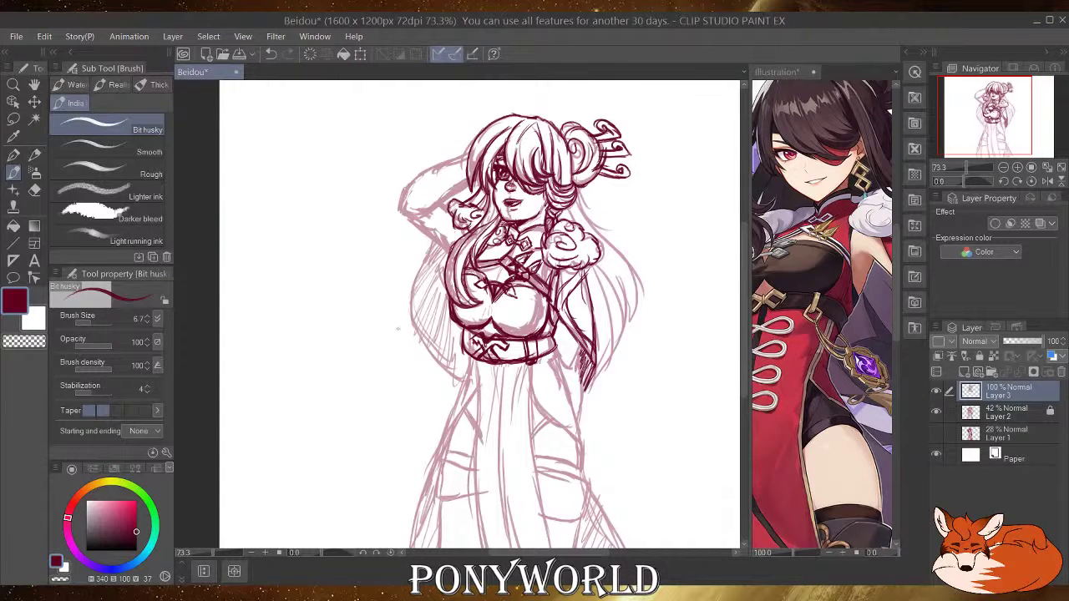
{"action": "scroll", "coordinate": [445, 376], "scroll_direction": "up", "scroll_amount": 4}
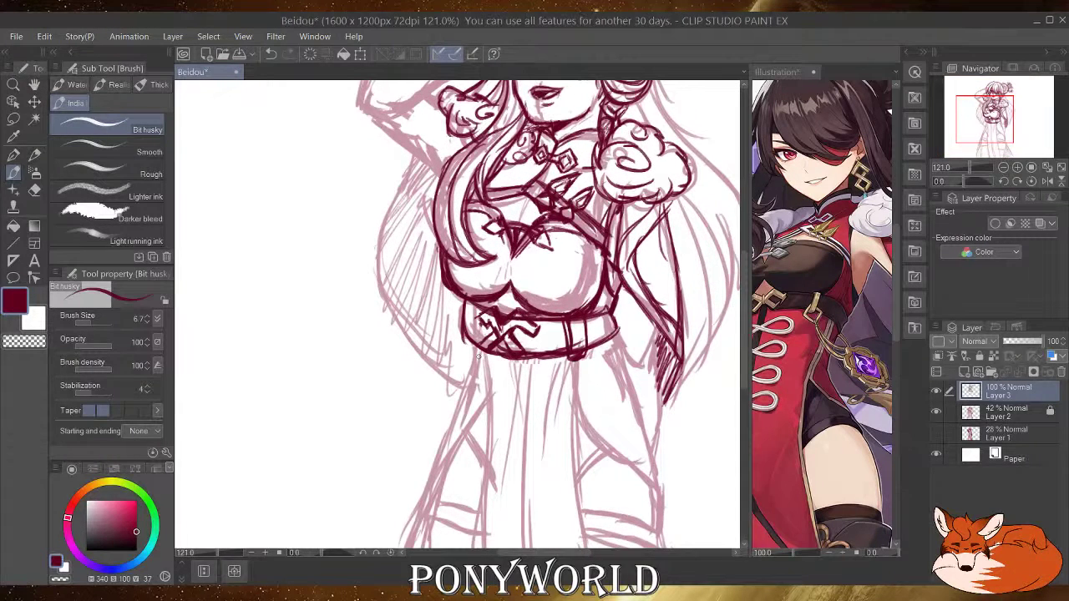
Examine the belt, hanging charm and front skirt panel in the reference illustration's full-body and large character art.
{"action": "left_click", "coordinate": [772, 325]}
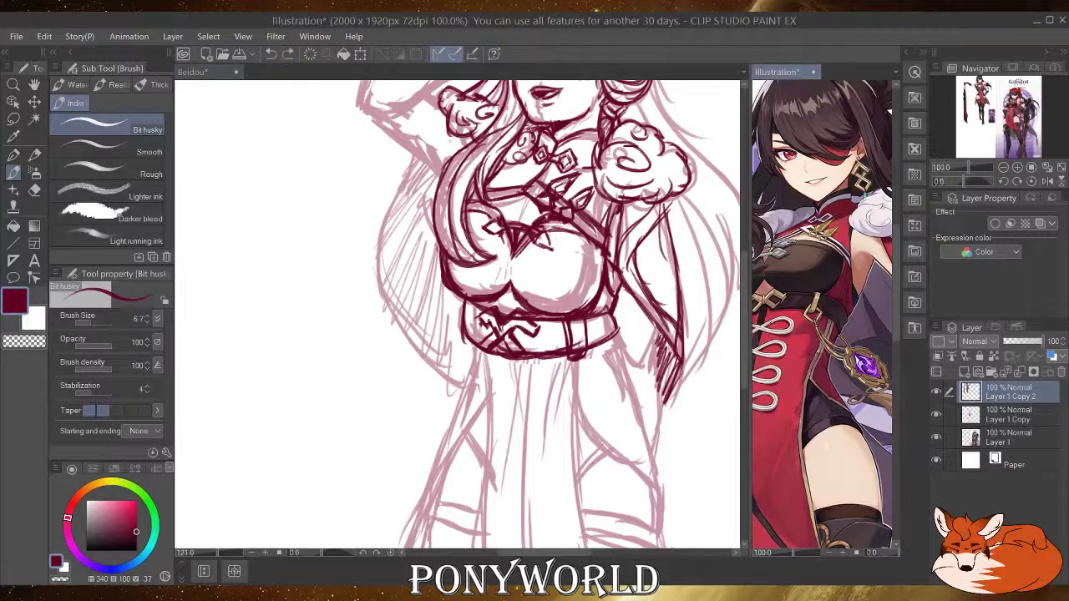
{"action": "scroll", "coordinate": [772, 325], "scroll_direction": "down", "scroll_amount": 3}
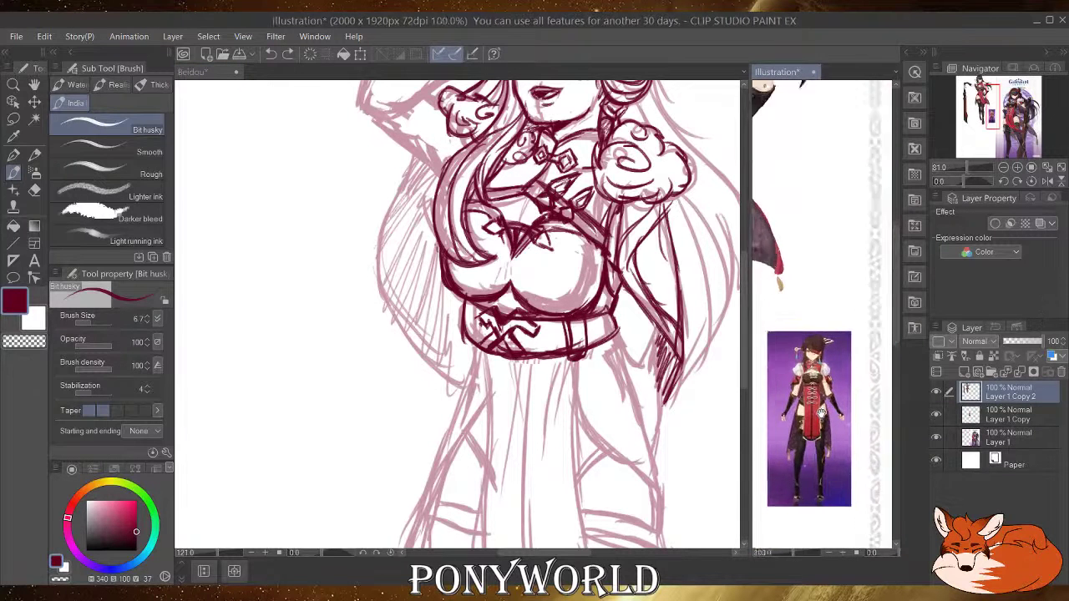
{"action": "scroll", "coordinate": [813, 399], "scroll_direction": "up", "scroll_amount": 1}
{"action": "scroll", "coordinate": [812, 399], "scroll_direction": "up", "scroll_amount": 2}
{"action": "scroll", "coordinate": [822, 390], "scroll_direction": "down", "scroll_amount": 1}
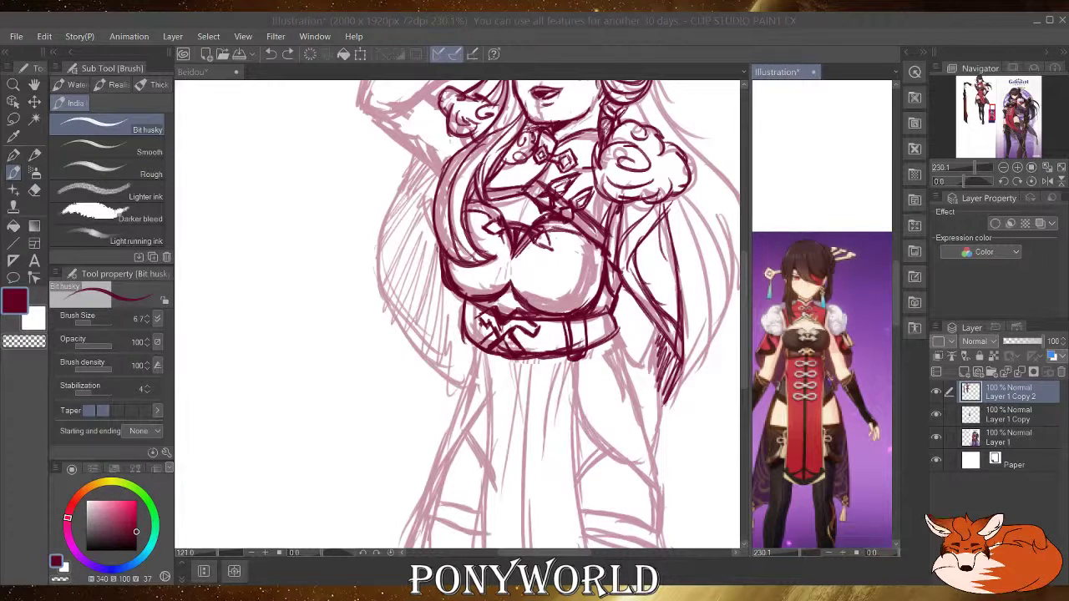
{"action": "left_click_drag", "start_coordinate": [775, 381], "coordinate": [990, 434]}
{"action": "left_click_drag", "start_coordinate": [798, 292], "coordinate": [880, 499]}
{"action": "left_click_drag", "start_coordinate": [822, 271], "coordinate": [815, 488]}
{"action": "left_click_drag", "start_coordinate": [788, 235], "coordinate": [772, 334]}
{"action": "scroll", "coordinate": [805, 249], "scroll_direction": "up", "scroll_amount": 2}
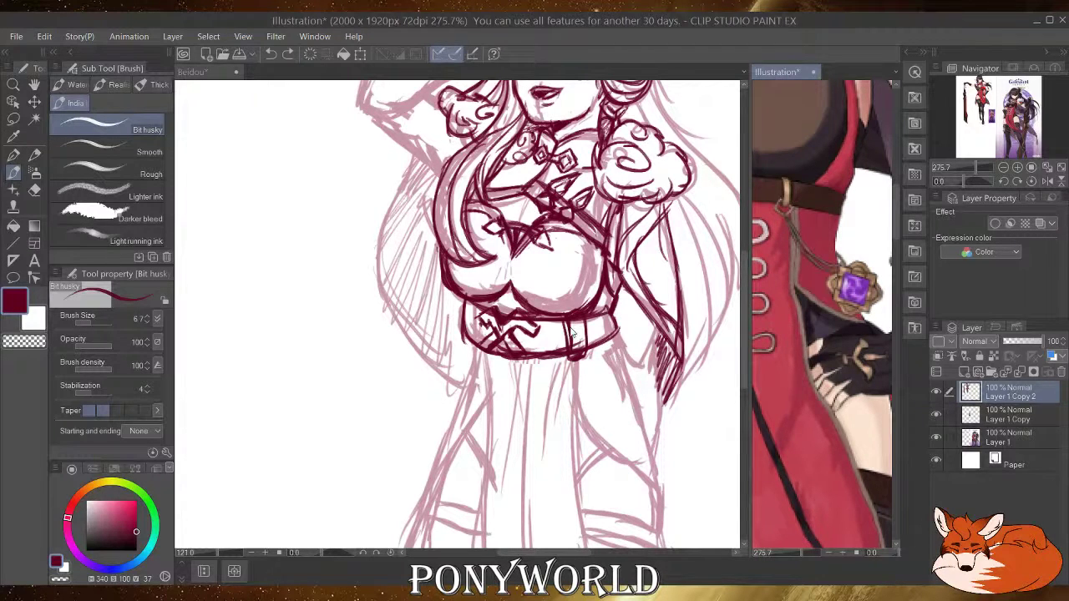
Ink a small pointed ring hanging beneath the belt loop on the waistband.
{"action": "scroll", "coordinate": [665, 426], "scroll_direction": "up", "scroll_amount": 2}
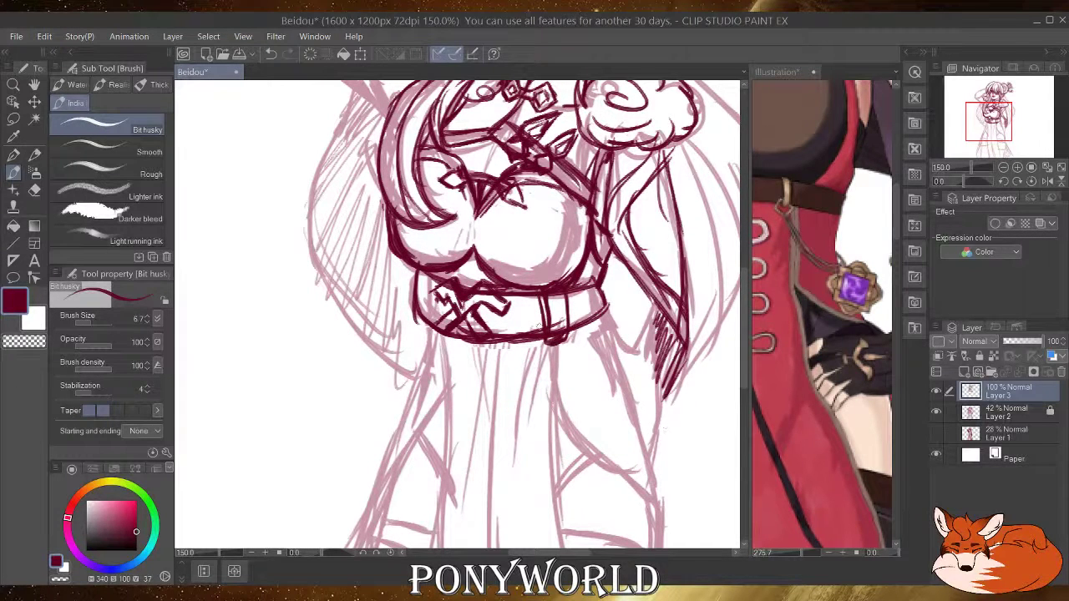
{"action": "mouse_move", "coordinate": [540, 319]}
{"action": "left_mouse_down"}
{"action": "mouse_move", "coordinate": [528, 345]}
{"action": "mouse_move", "coordinate": [562, 378]}
{"action": "left_mouse_up"}
{"action": "mouse_move", "coordinate": [574, 322]}
{"action": "left_mouse_down"}
{"action": "mouse_move", "coordinate": [585, 342]}
{"action": "mouse_move", "coordinate": [564, 379]}
{"action": "left_mouse_up"}
{"action": "mouse_move", "coordinate": [538, 339]}
{"action": "left_mouse_down"}
{"action": "mouse_move", "coordinate": [555, 360]}
{"action": "mouse_move", "coordinate": [566, 359]}
{"action": "mouse_move", "coordinate": [570, 334]}
{"action": "mouse_move", "coordinate": [544, 360]}
{"action": "mouse_move", "coordinate": [562, 373]}
{"action": "mouse_move", "coordinate": [570, 360]}
{"action": "mouse_move", "coordinate": [573, 403]}
{"action": "mouse_move", "coordinate": [594, 444]}
{"action": "mouse_move", "coordinate": [631, 451]}
{"action": "left_mouse_up"}
{"action": "mouse_move", "coordinate": [570, 381]}
{"action": "left_mouse_down"}
{"action": "mouse_move", "coordinate": [666, 476]}
{"action": "mouse_move", "coordinate": [578, 374]}
{"action": "mouse_move", "coordinate": [608, 432]}
{"action": "mouse_move", "coordinate": [593, 408]}
{"action": "mouse_move", "coordinate": [592, 424]}
{"action": "mouse_move", "coordinate": [668, 473]}
{"action": "left_mouse_up"}
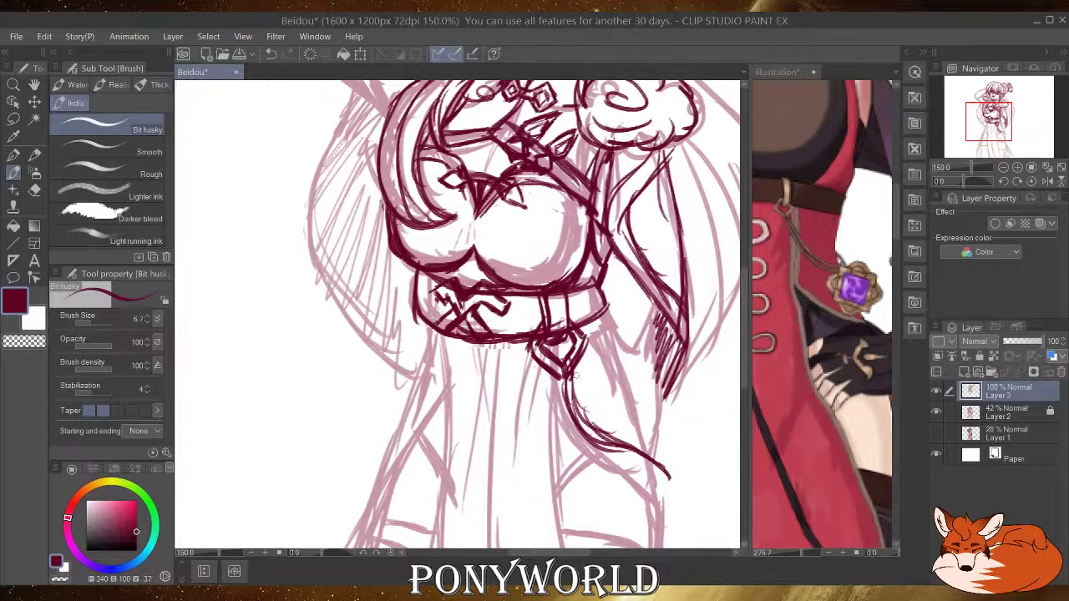
{"action": "left_click_drag", "start_coordinate": [576, 372], "coordinate": [665, 476]}
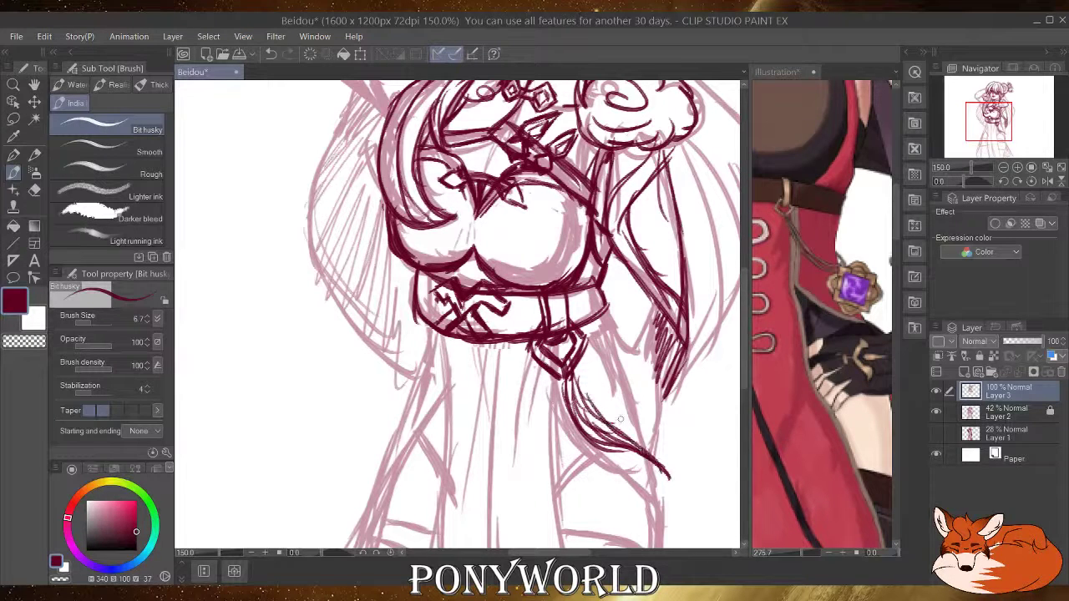
{"action": "left_click_drag", "start_coordinate": [575, 359], "coordinate": [633, 426]}
{"action": "left_click_drag", "start_coordinate": [626, 421], "coordinate": [665, 474]}
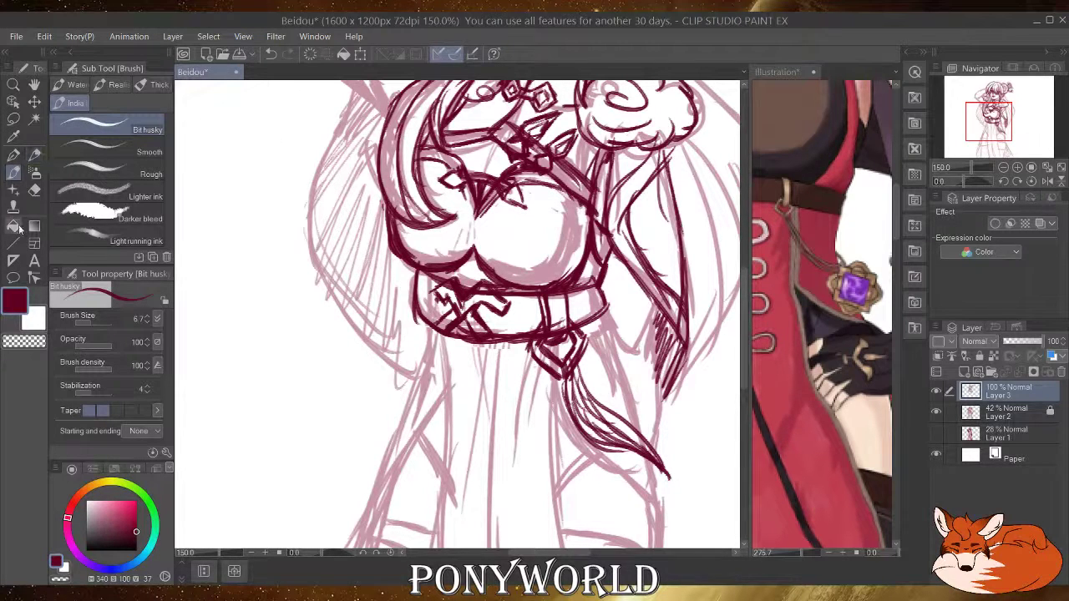
{"action": "left_click", "coordinate": [34, 190]}
{"action": "mouse_move", "coordinate": [622, 407]}
{"action": "left_mouse_down"}
{"action": "mouse_move", "coordinate": [569, 427]}
{"action": "mouse_move", "coordinate": [590, 389]}
{"action": "mouse_move", "coordinate": [566, 397]}
{"action": "mouse_move", "coordinate": [588, 370]}
{"action": "left_mouse_up"}
{"action": "mouse_move", "coordinate": [637, 482]}
{"action": "left_mouse_down"}
{"action": "mouse_move", "coordinate": [656, 466]}
{"action": "mouse_move", "coordinate": [644, 443]}
{"action": "mouse_move", "coordinate": [662, 479]}
{"action": "left_mouse_up"}
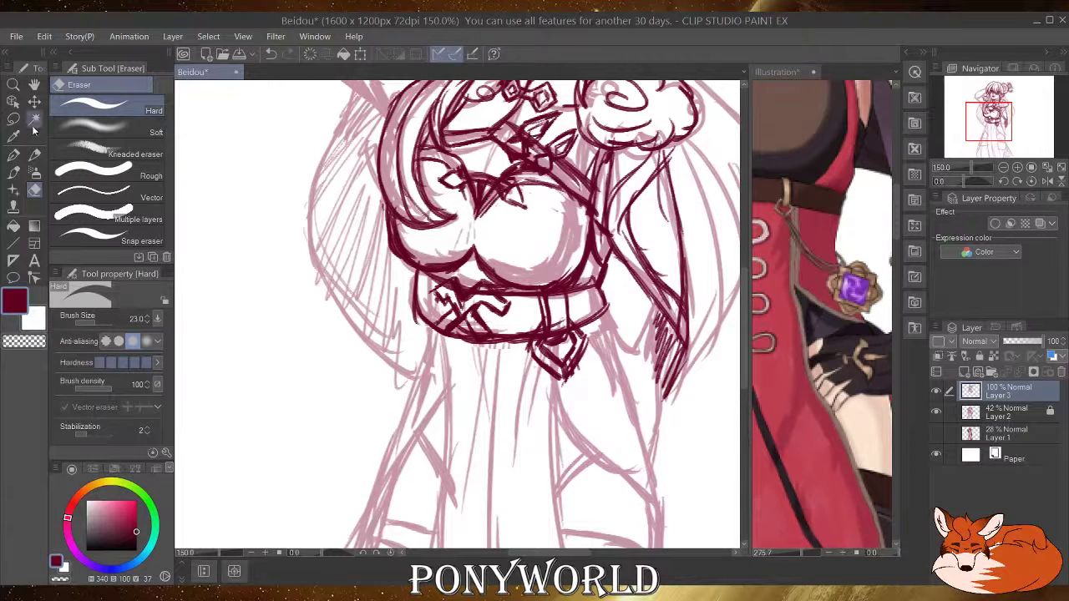
Ink a slim curved cord hanging from the belt ring with the Bit husky brush, ending in a faceted gem charm with a scalloped frame.
{"action": "left_click", "coordinate": [14, 172]}
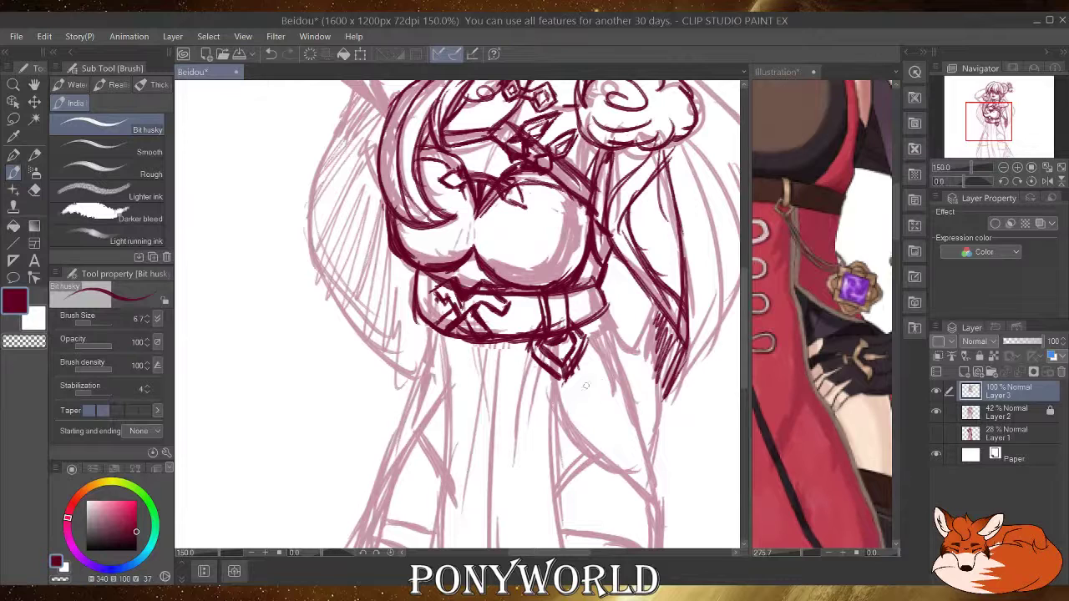
{"action": "mouse_move", "coordinate": [566, 379]}
{"action": "left_mouse_down"}
{"action": "mouse_move", "coordinate": [581, 413]}
{"action": "mouse_move", "coordinate": [652, 450]}
{"action": "left_mouse_up"}
{"action": "left_click_drag", "start_coordinate": [569, 367], "coordinate": [606, 409]}
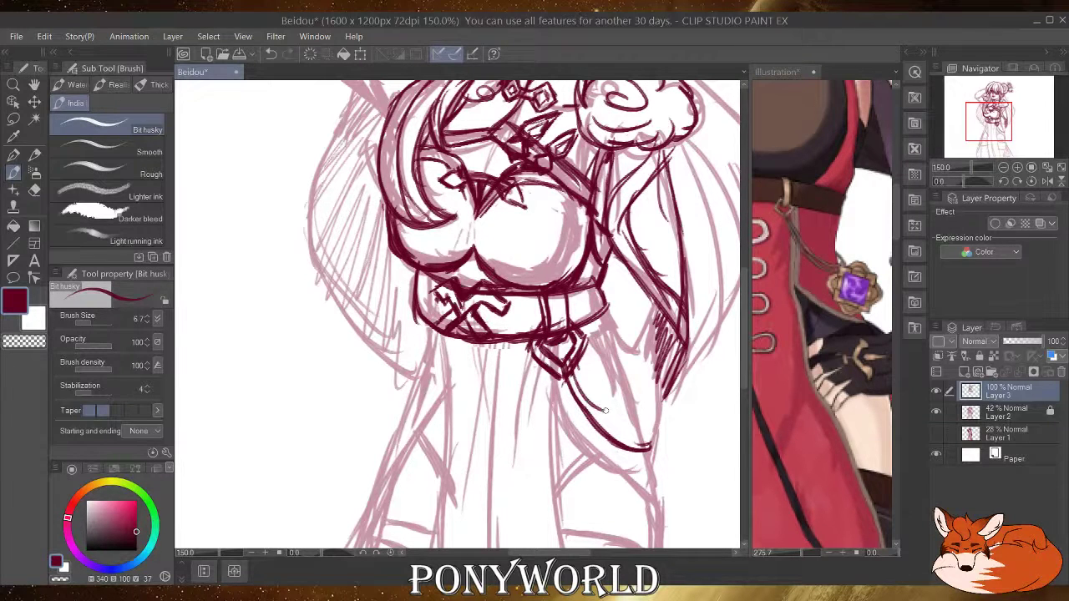
{"action": "left_click_drag", "start_coordinate": [574, 378], "coordinate": [643, 448]}
{"action": "left_click_drag", "start_coordinate": [647, 449], "coordinate": [636, 466]}
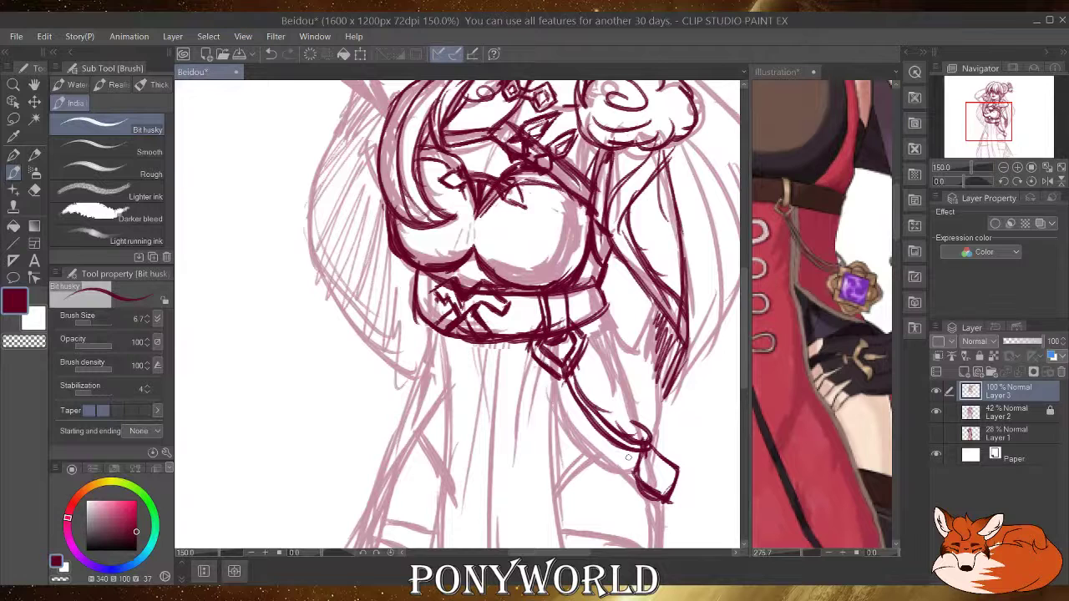
{"action": "left_click_drag", "start_coordinate": [628, 457], "coordinate": [650, 491]}
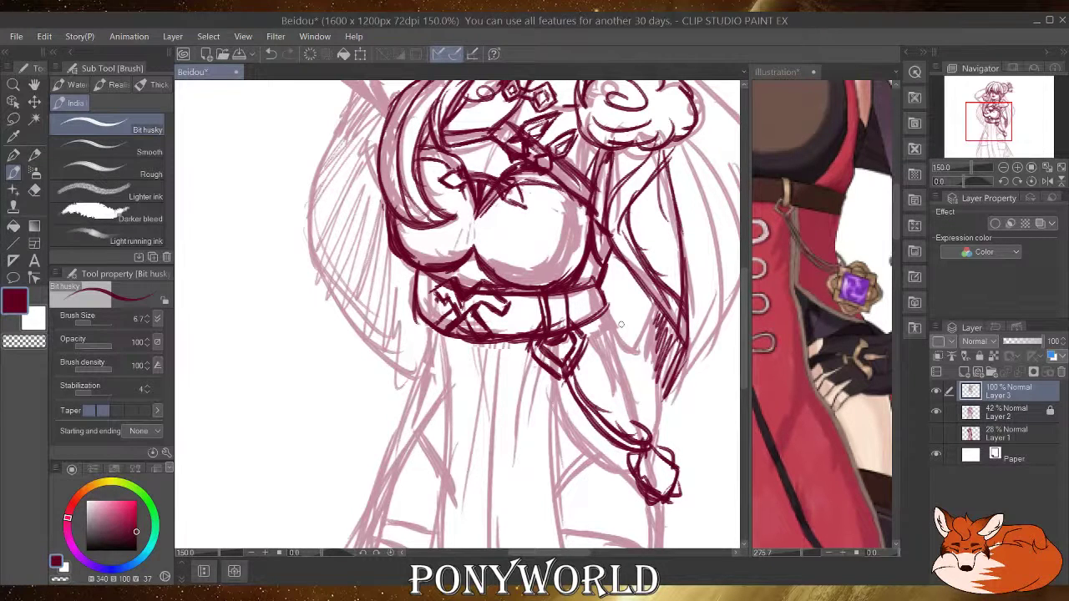
Ink the hip contours running down from both ends of the waistband.
{"action": "left_click_drag", "start_coordinate": [620, 324], "coordinate": [607, 384]}
{"action": "left_click_drag", "start_coordinate": [426, 318], "coordinate": [413, 406]}
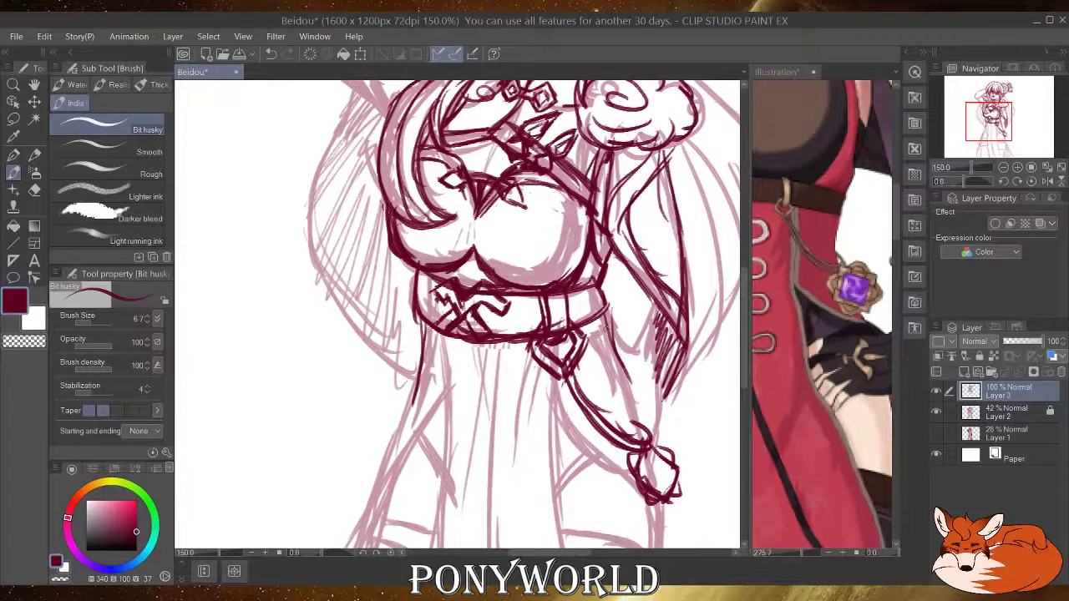
Ink the raised arm's inner and outer contours down to the torso, and rework the elbow line.
{"action": "left_click_drag", "start_coordinate": [319, 232], "coordinate": [423, 392]}
{"action": "scroll", "coordinate": [423, 393], "scroll_direction": "up", "scroll_amount": 1}
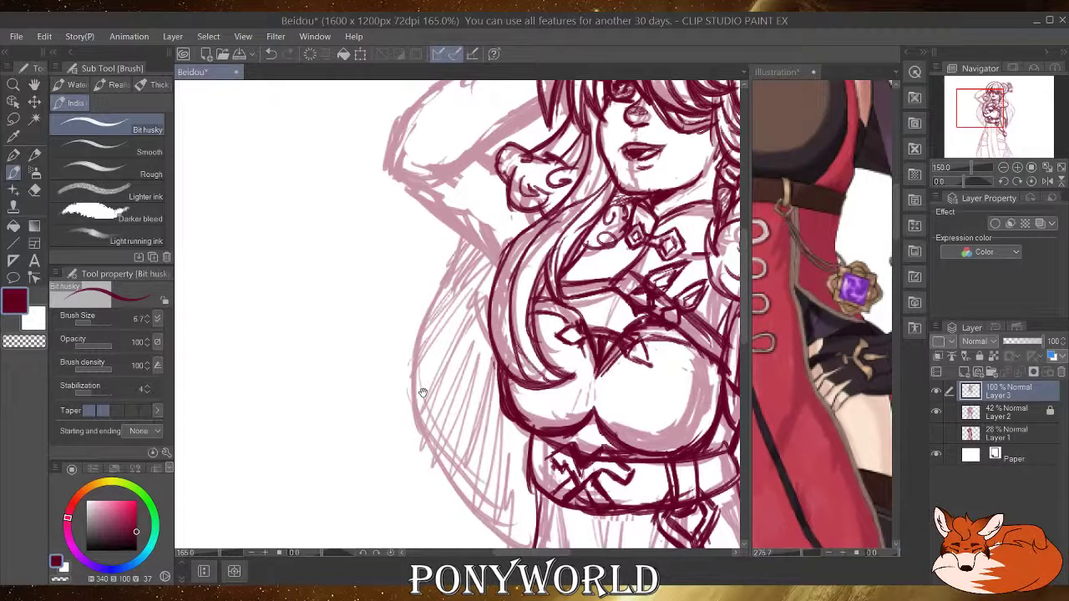
{"action": "scroll", "coordinate": [422, 392], "scroll_direction": "down", "scroll_amount": 2}
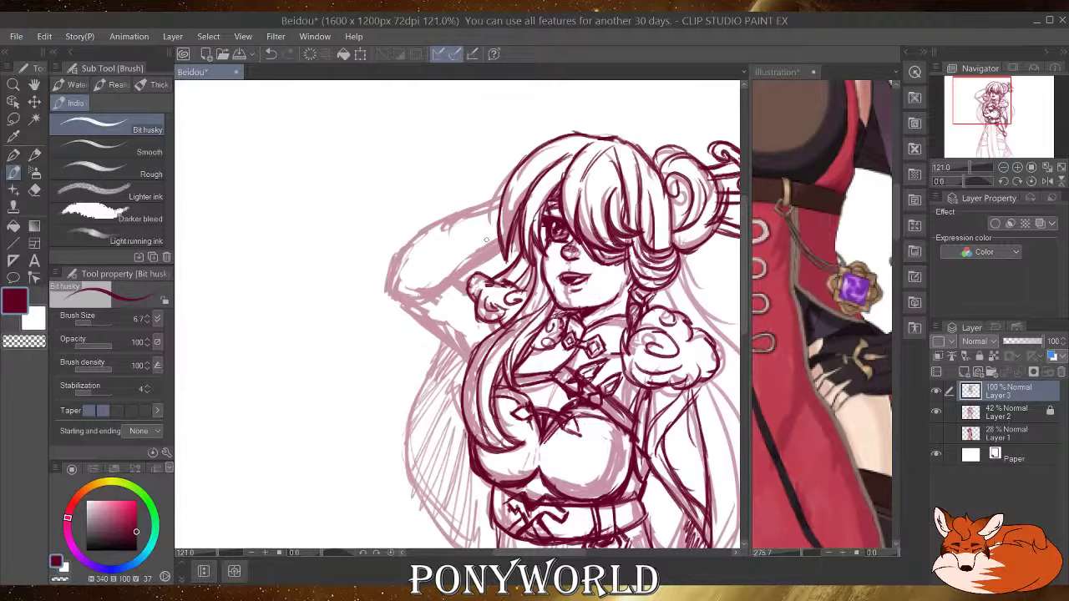
{"action": "left_click_drag", "start_coordinate": [501, 244], "coordinate": [422, 289]}
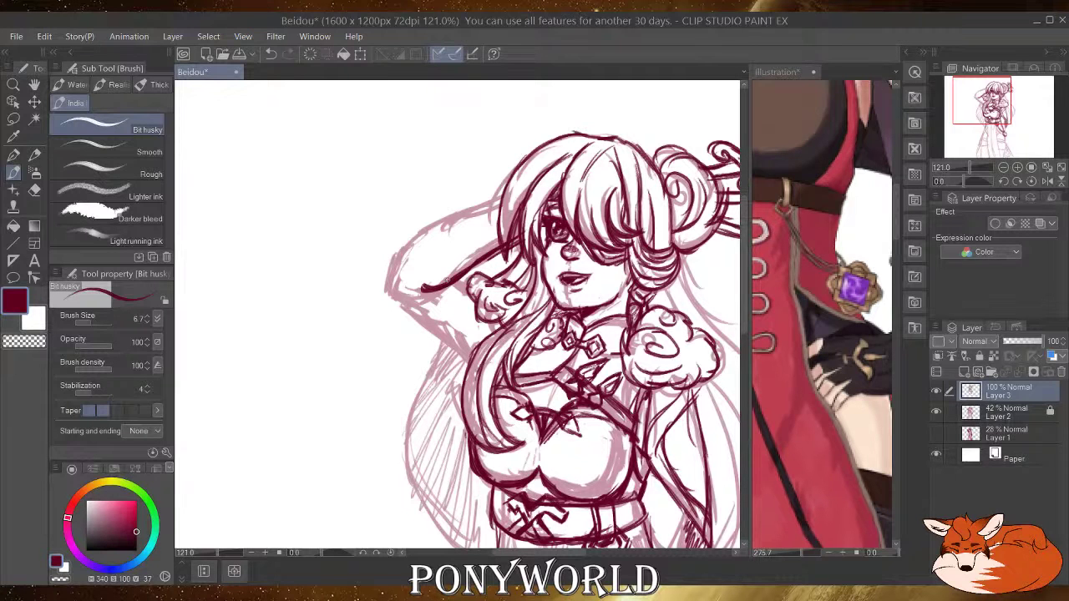
{"action": "left_click_drag", "start_coordinate": [503, 197], "coordinate": [389, 300]}
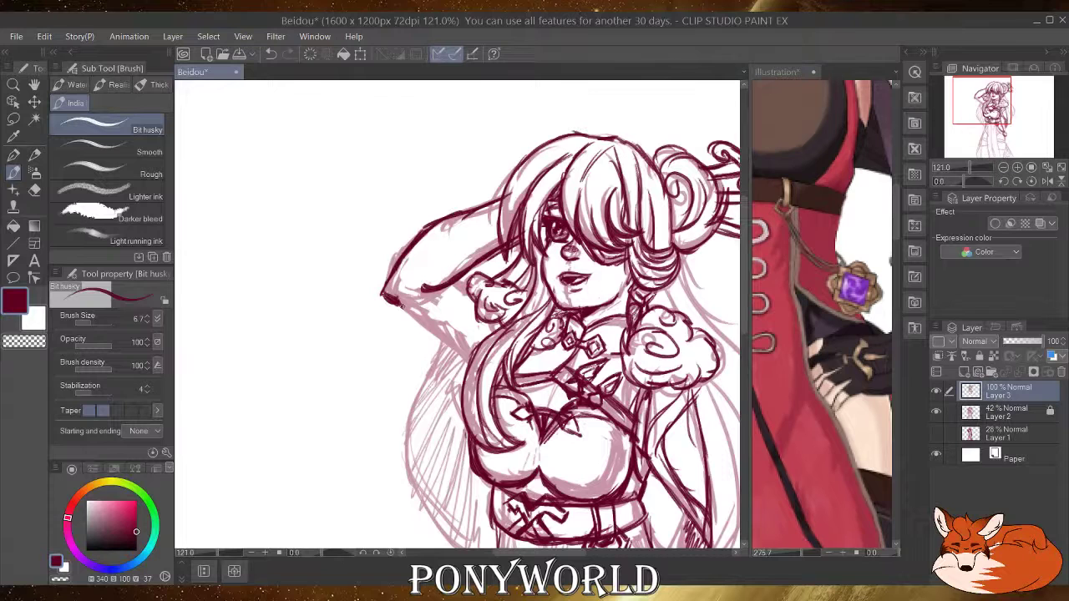
{"action": "left_click_drag", "start_coordinate": [397, 304], "coordinate": [472, 374]}
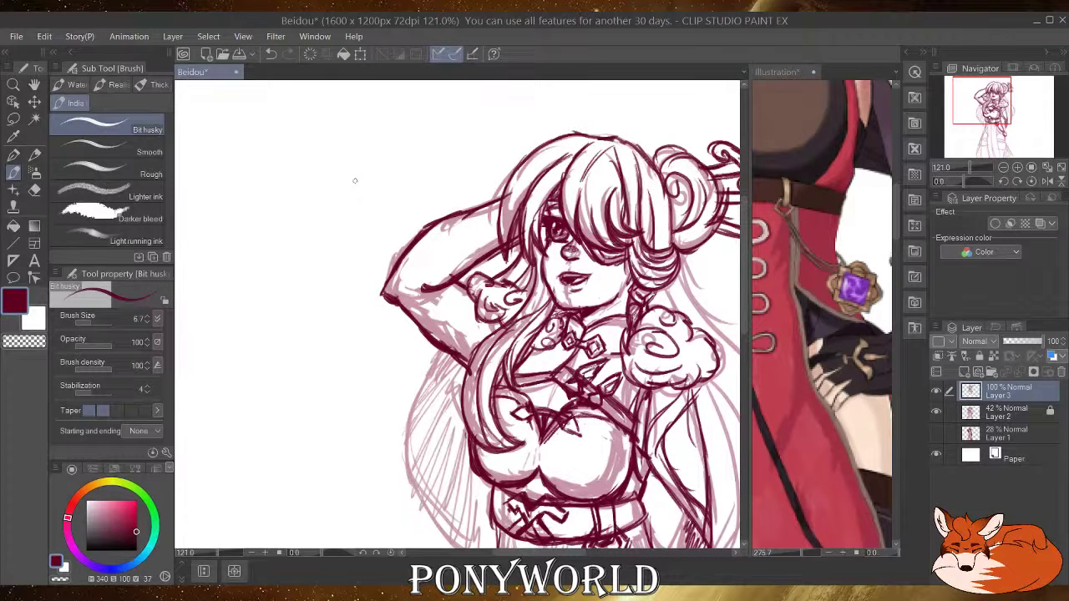
{"action": "key", "text": "ctrl+z"}
{"action": "left_click_drag", "start_coordinate": [399, 261], "coordinate": [393, 301]}
Ink the outline of the mass behind the torso below the raised arm and fill it with dense hatching.
{"action": "scroll", "coordinate": [442, 346], "scroll_direction": "down", "scroll_amount": 2}
{"action": "mouse_move", "coordinate": [441, 347]}
{"action": "left_mouse_down"}
{"action": "mouse_move", "coordinate": [407, 236]}
{"action": "mouse_move", "coordinate": [369, 319]}
{"action": "left_mouse_up"}
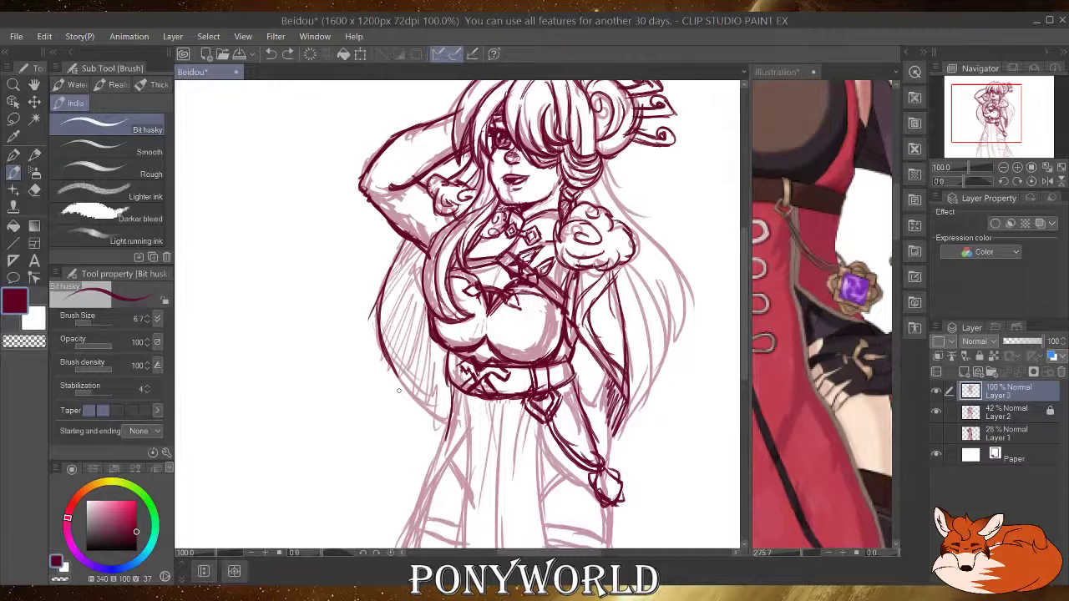
{"action": "left_click_drag", "start_coordinate": [398, 390], "coordinate": [417, 417]}
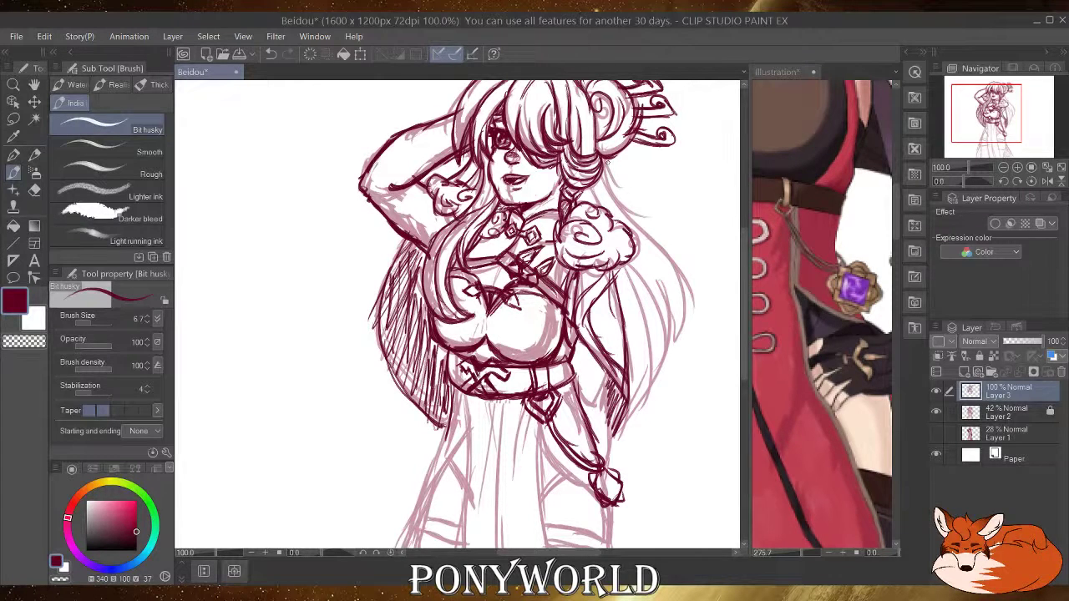
Ink long flowing strands from the head behind the fur shoulder trim, tapering down beside the sleeve.
{"action": "left_click_drag", "start_coordinate": [597, 161], "coordinate": [677, 339]}
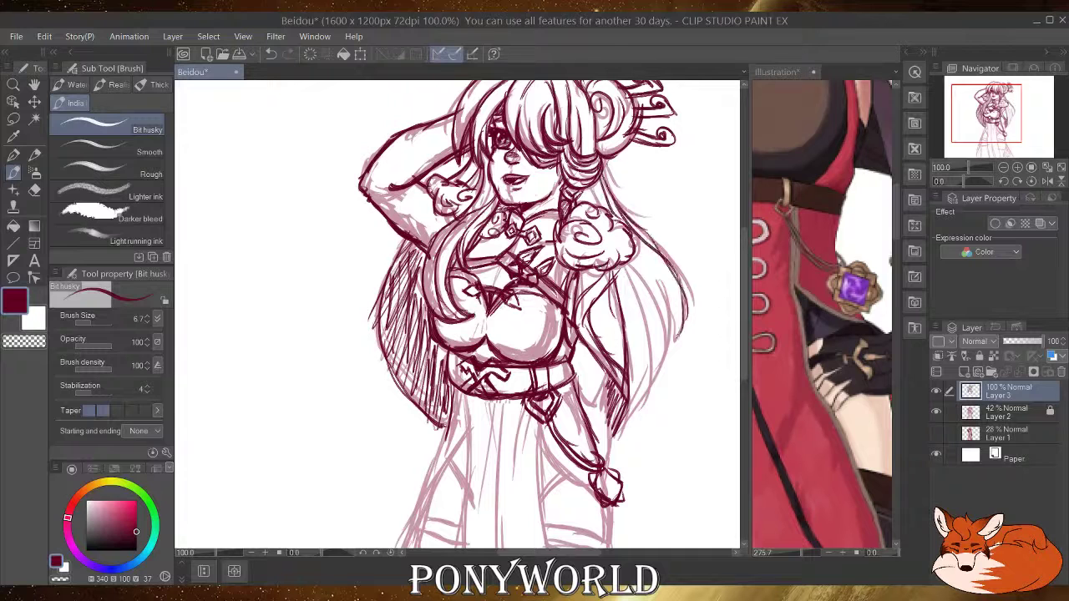
{"action": "left_click_drag", "start_coordinate": [686, 294], "coordinate": [673, 349]}
{"action": "left_click_drag", "start_coordinate": [673, 265], "coordinate": [618, 427]}
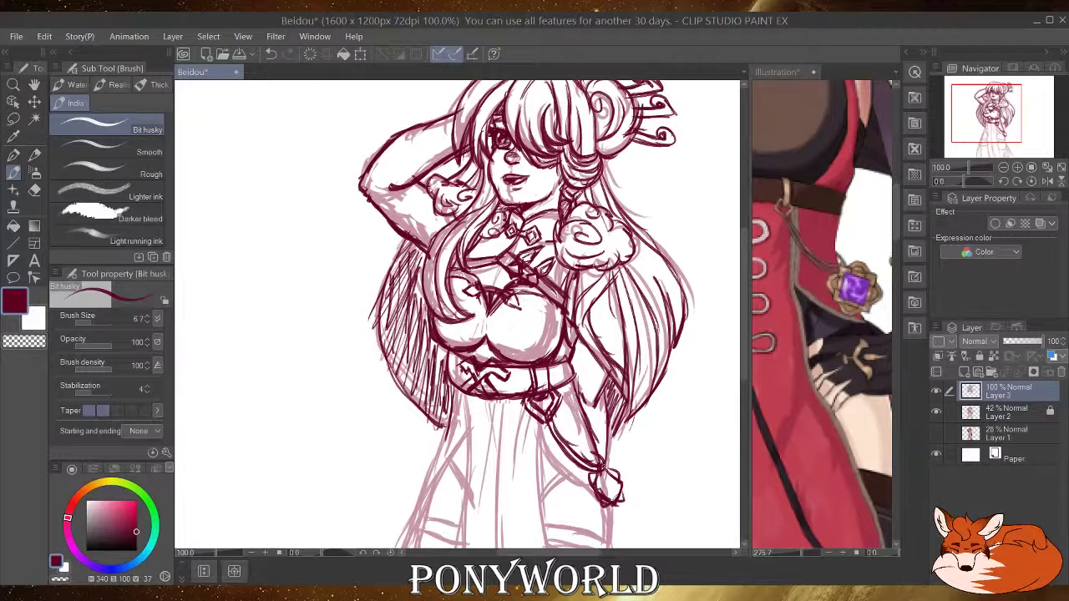
Using the full-body reference, ink the long front skirt panel's side edges, centre seam and curved hem with a central point.
{"action": "scroll", "coordinate": [459, 317], "scroll_direction": "down", "scroll_amount": 4}
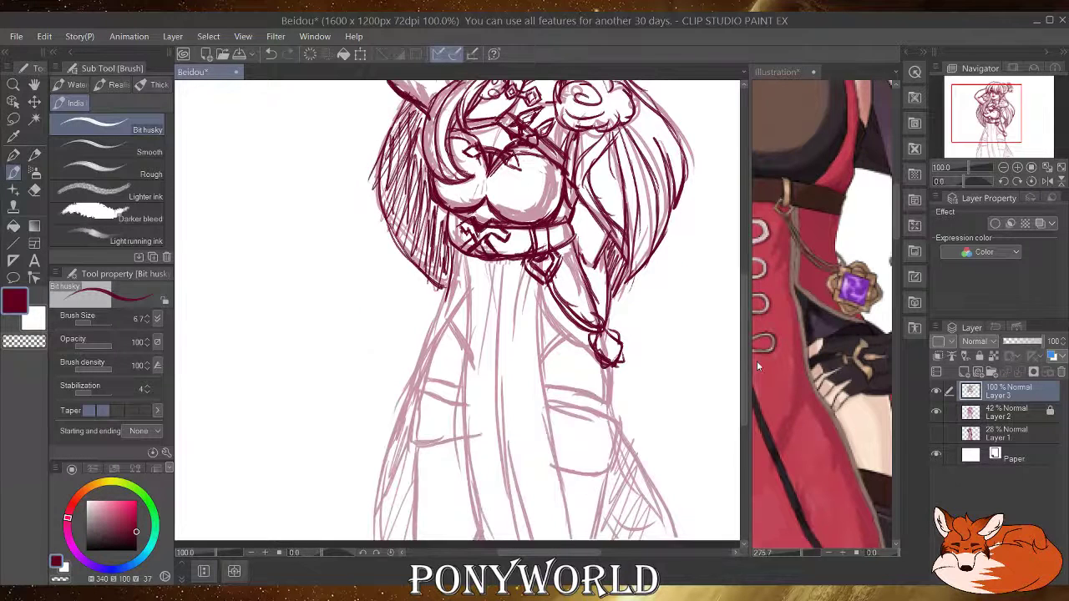
{"action": "left_click", "coordinate": [756, 360]}
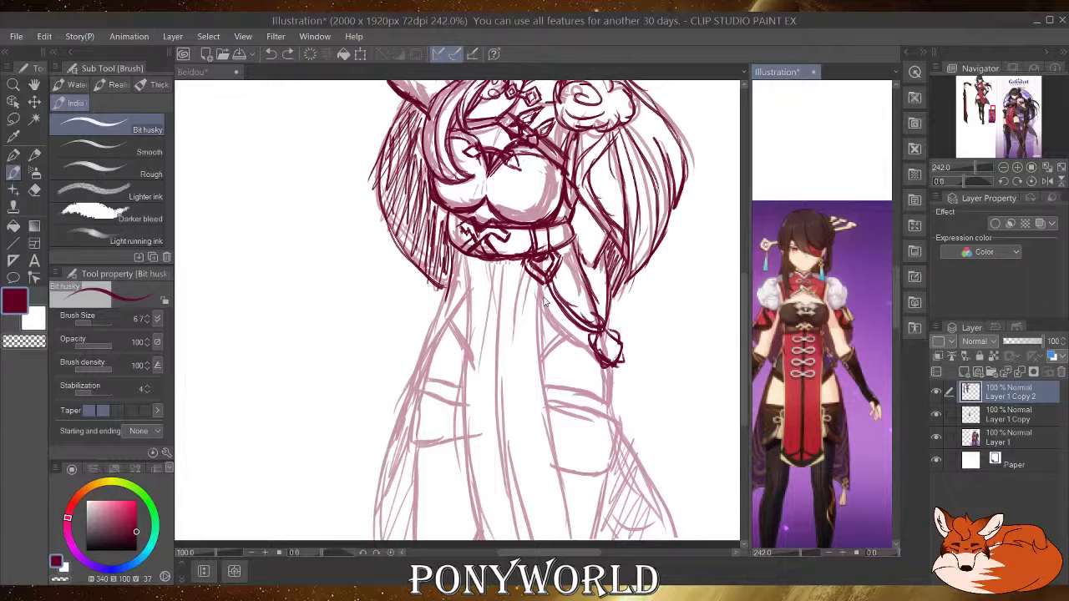
{"action": "left_click_drag", "start_coordinate": [463, 322], "coordinate": [452, 519]}
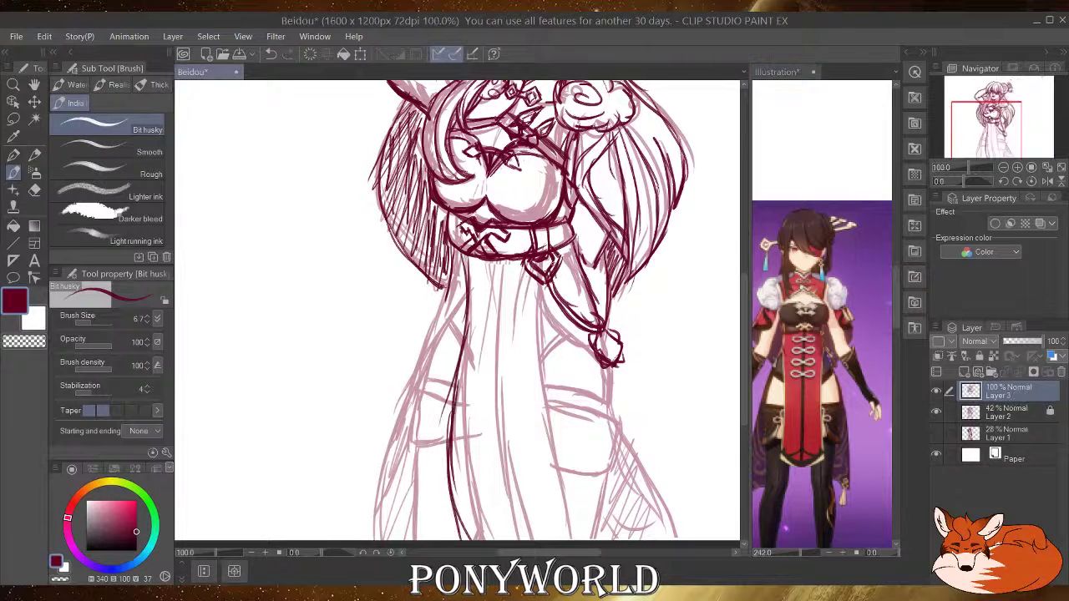
{"action": "left_click_drag", "start_coordinate": [554, 259], "coordinate": [543, 311]}
{"action": "left_click_drag", "start_coordinate": [543, 295], "coordinate": [570, 539]}
{"action": "left_click_drag", "start_coordinate": [501, 260], "coordinate": [493, 539]}
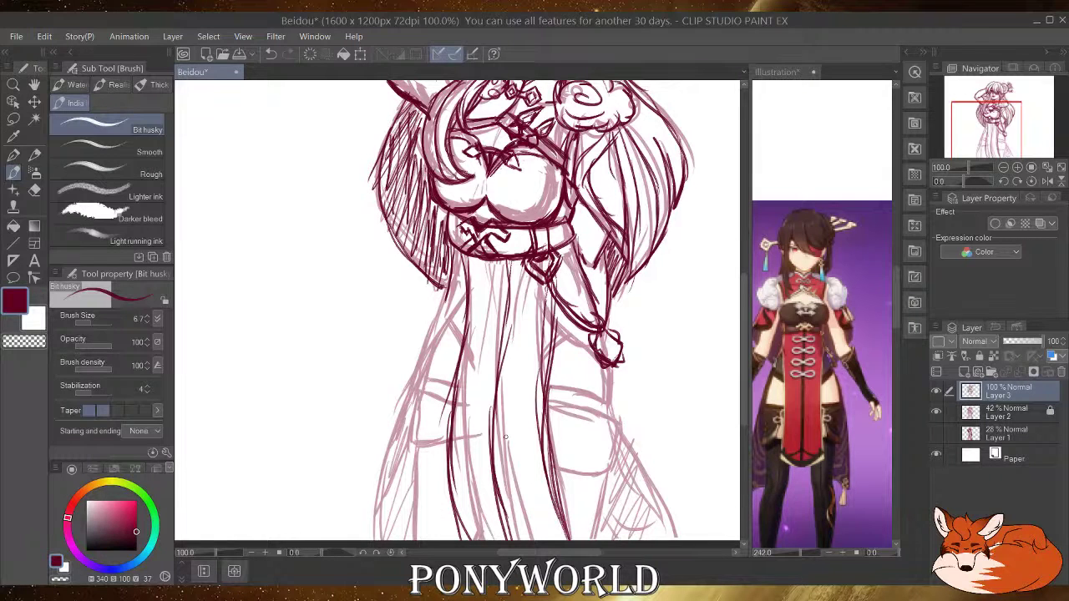
{"action": "left_click_drag", "start_coordinate": [471, 535], "coordinate": [569, 541]}
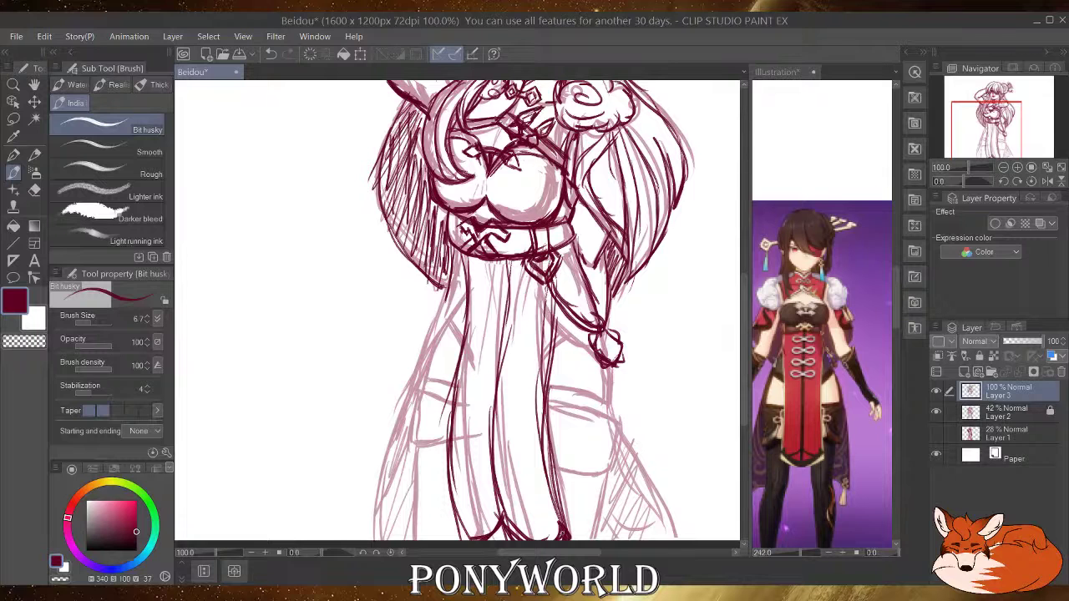
{"action": "key", "text": "ctrl+z"}
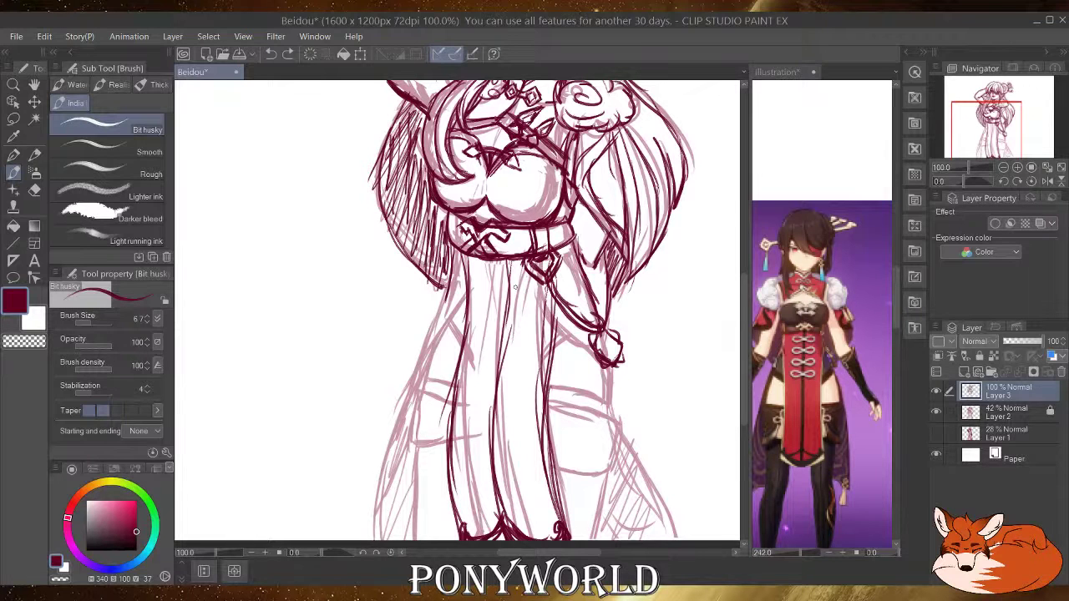
Ink a column of four looped knot fastenings down the centre seam of the front skirt panel.
{"action": "left_click_drag", "start_coordinate": [515, 287], "coordinate": [522, 293]}
{"action": "key", "text": "ctrl+z"}
{"action": "left_click_drag", "start_coordinate": [506, 294], "coordinate": [481, 362]}
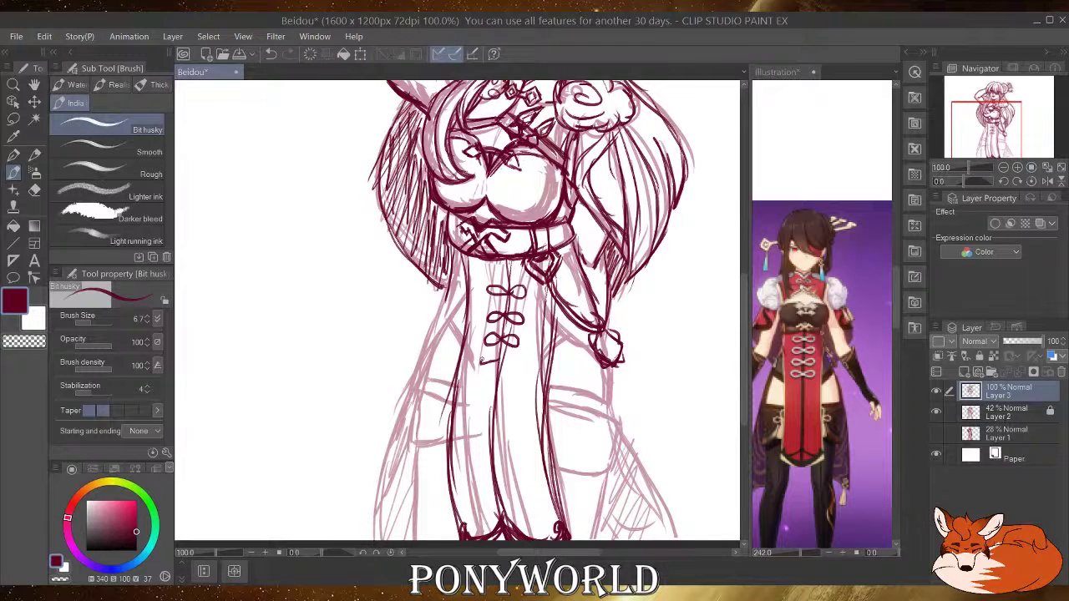
{"action": "key", "text": "ctrl+z"}
{"action": "mouse_move", "coordinate": [482, 360]}
{"action": "left_mouse_down"}
{"action": "mouse_move", "coordinate": [504, 368]}
{"action": "mouse_move", "coordinate": [494, 363]}
{"action": "left_mouse_up"}
Erase the knot fastenings and the skirt panel's outer edge, centre seam and hem with the Hard eraser, enlarging it to 156.
{"action": "left_click", "coordinate": [33, 189]}
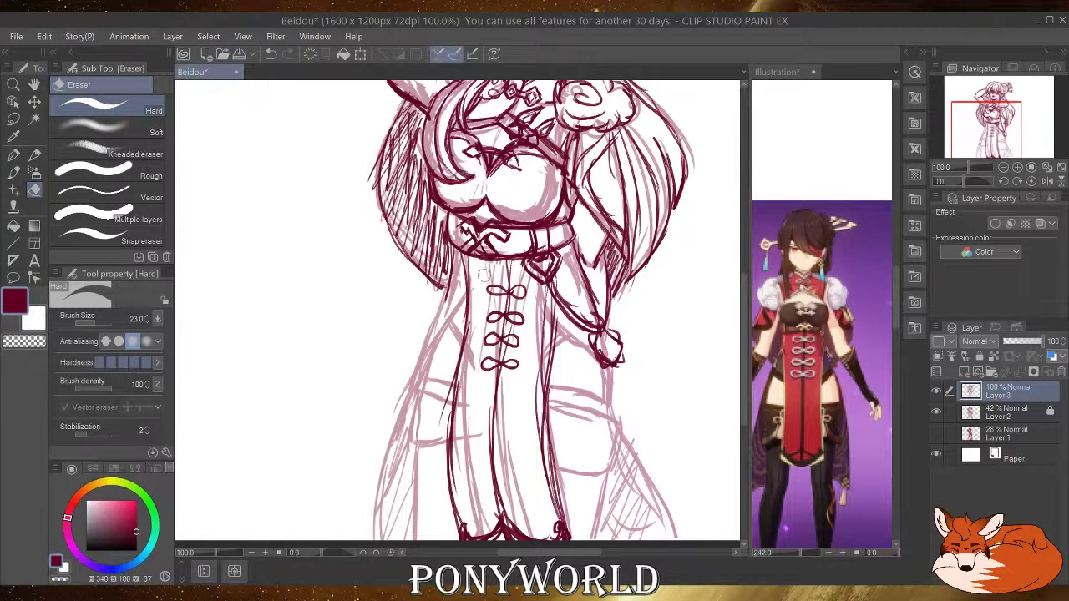
{"action": "mouse_move", "coordinate": [466, 265]}
{"action": "left_mouse_down"}
{"action": "mouse_move", "coordinate": [467, 282]}
{"action": "mouse_move", "coordinate": [509, 281]}
{"action": "mouse_move", "coordinate": [511, 264]}
{"action": "left_mouse_up"}
{"action": "mouse_move", "coordinate": [472, 378]}
{"action": "left_mouse_down"}
{"action": "mouse_move", "coordinate": [524, 277]}
{"action": "mouse_move", "coordinate": [497, 369]}
{"action": "mouse_move", "coordinate": [499, 331]}
{"action": "mouse_move", "coordinate": [478, 340]}
{"action": "mouse_move", "coordinate": [474, 287]}
{"action": "mouse_move", "coordinate": [439, 441]}
{"action": "left_mouse_up"}
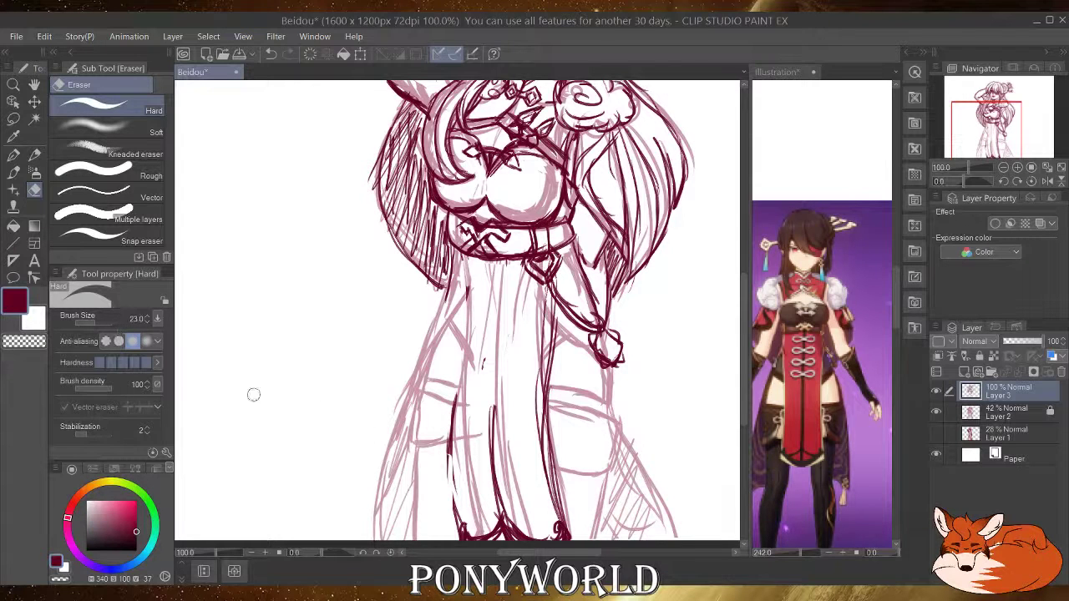
{"action": "left_click", "coordinate": [96, 323]}
{"action": "left_click_drag", "start_coordinate": [95, 322], "coordinate": [102, 322]}
{"action": "mouse_move", "coordinate": [451, 317]}
{"action": "left_mouse_down"}
{"action": "mouse_move", "coordinate": [401, 367]}
{"action": "mouse_move", "coordinate": [505, 514]}
{"action": "mouse_move", "coordinate": [534, 510]}
{"action": "left_mouse_up"}
{"action": "left_click_drag", "start_coordinate": [482, 310], "coordinate": [472, 298]}
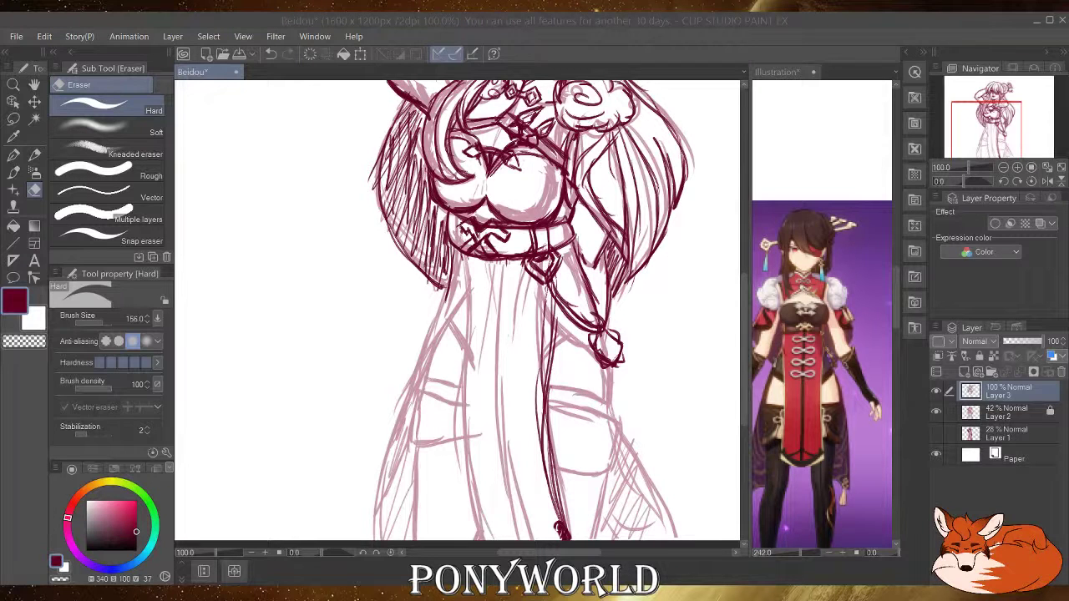
{"action": "left_click", "coordinate": [208, 401]}
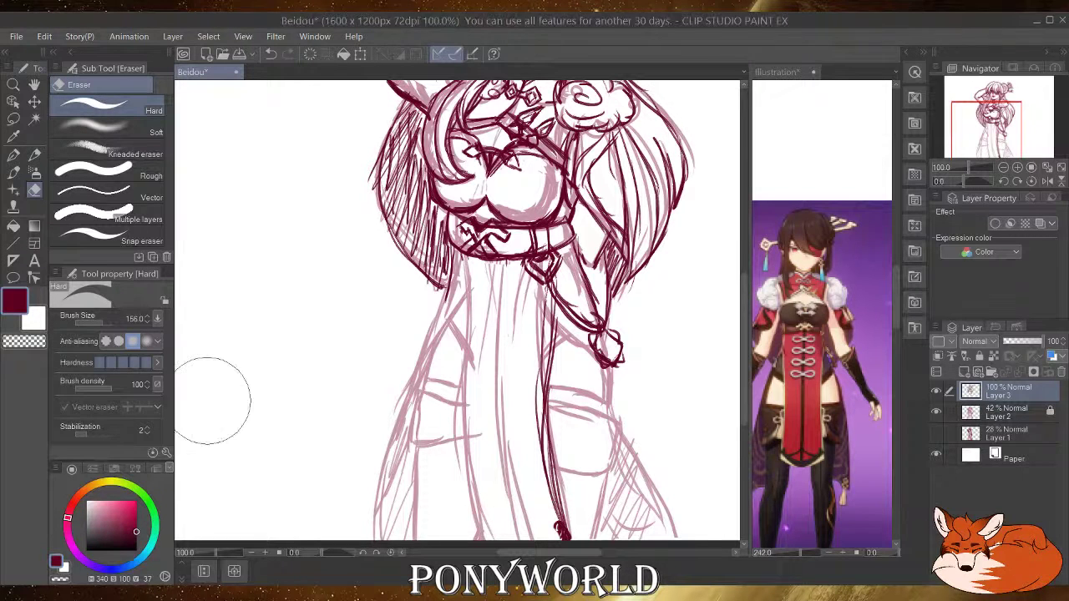
Re-ink the front skirt panel with the Bit husky brush, giving it a wider outer edge, shifted centre seam and pointed, curled hem.
{"action": "left_click", "coordinate": [13, 173]}
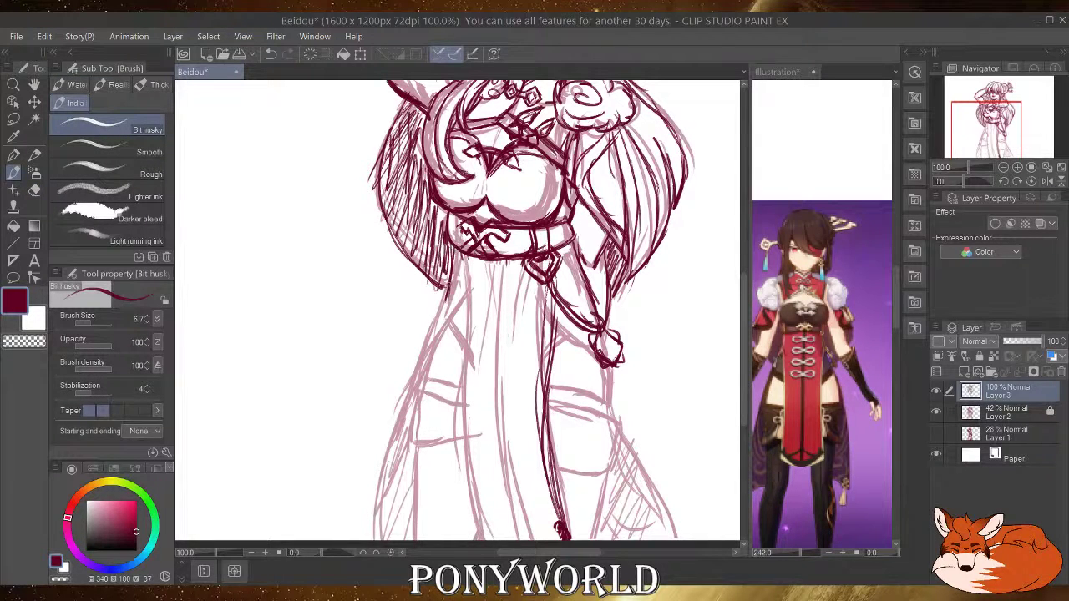
{"action": "left_click_drag", "start_coordinate": [457, 250], "coordinate": [445, 406]}
{"action": "left_click_drag", "start_coordinate": [458, 309], "coordinate": [436, 488]}
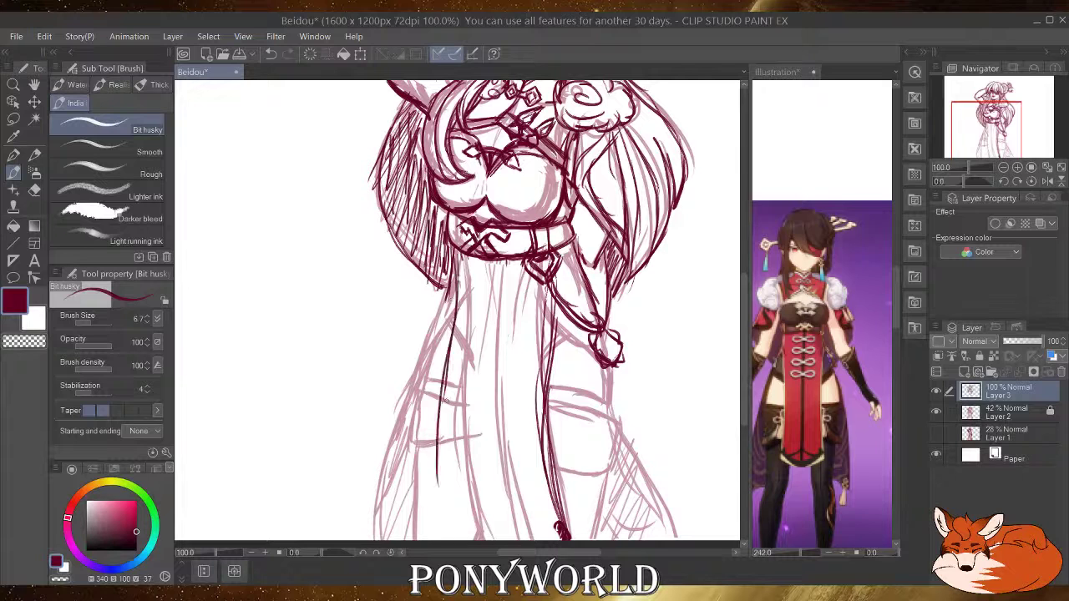
{"action": "left_click_drag", "start_coordinate": [442, 380], "coordinate": [457, 535]}
{"action": "left_click_drag", "start_coordinate": [439, 461], "coordinate": [453, 540]}
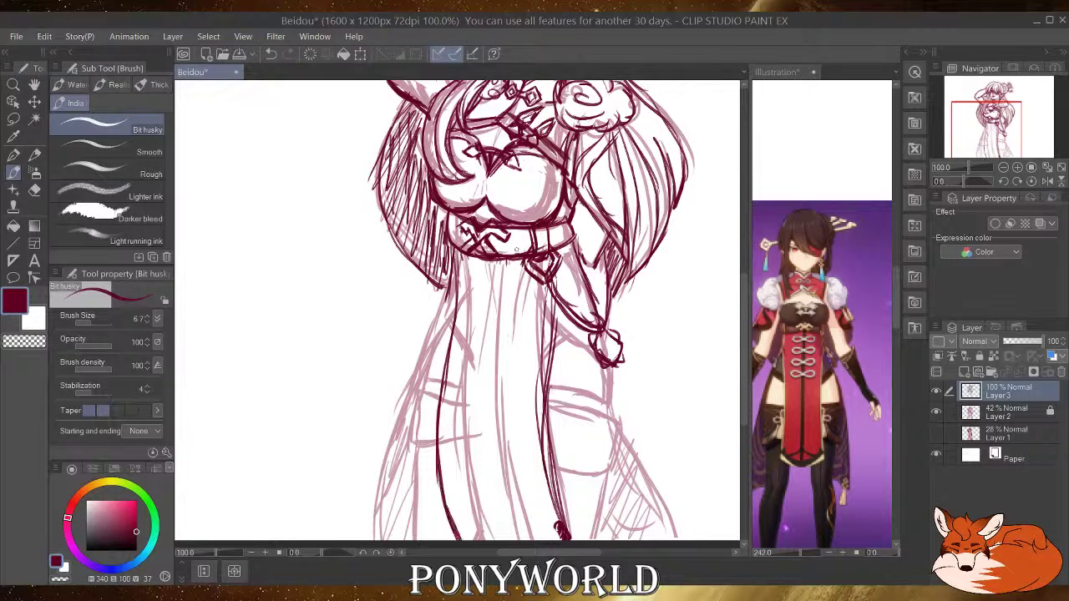
{"action": "left_click_drag", "start_coordinate": [496, 256], "coordinate": [488, 405]}
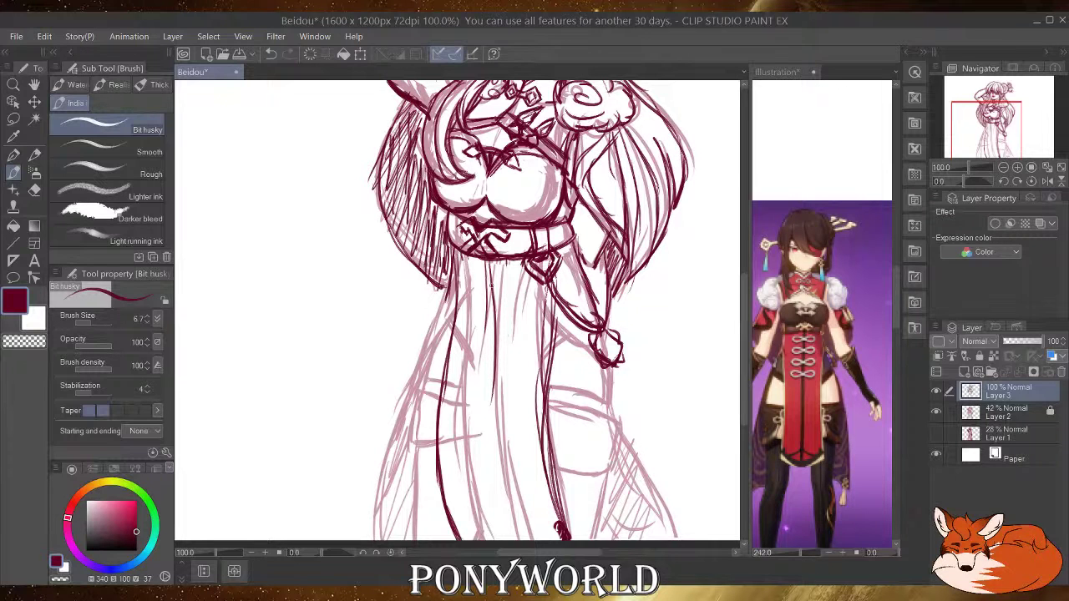
{"action": "mouse_move", "coordinate": [493, 294]}
{"action": "left_mouse_down"}
{"action": "mouse_move", "coordinate": [491, 539]}
{"action": "mouse_move", "coordinate": [472, 535]}
{"action": "mouse_move", "coordinate": [491, 535]}
{"action": "left_mouse_up"}
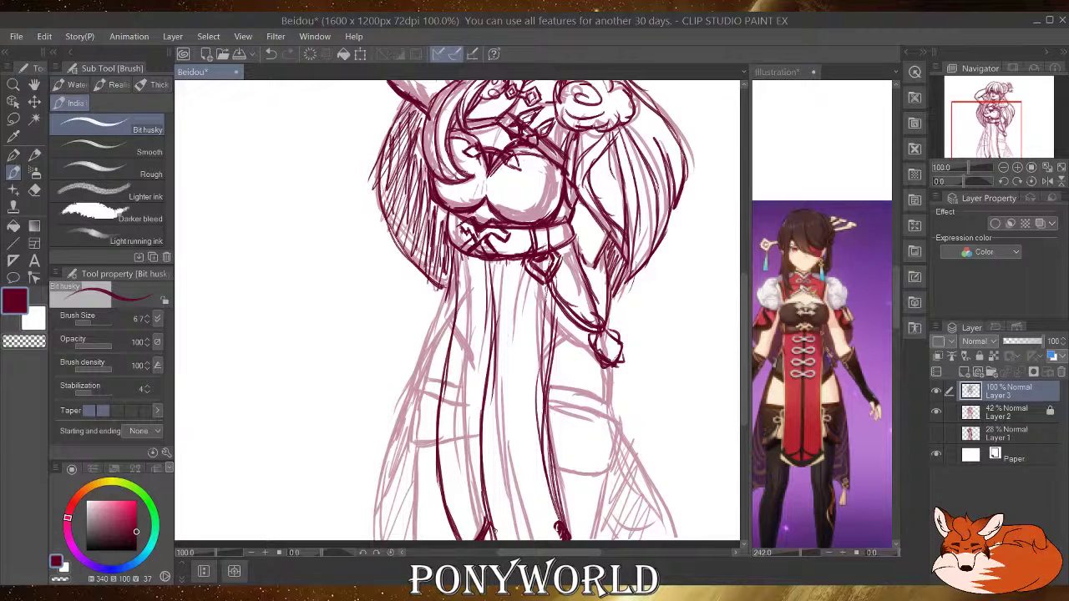
{"action": "left_click_drag", "start_coordinate": [486, 527], "coordinate": [561, 533]}
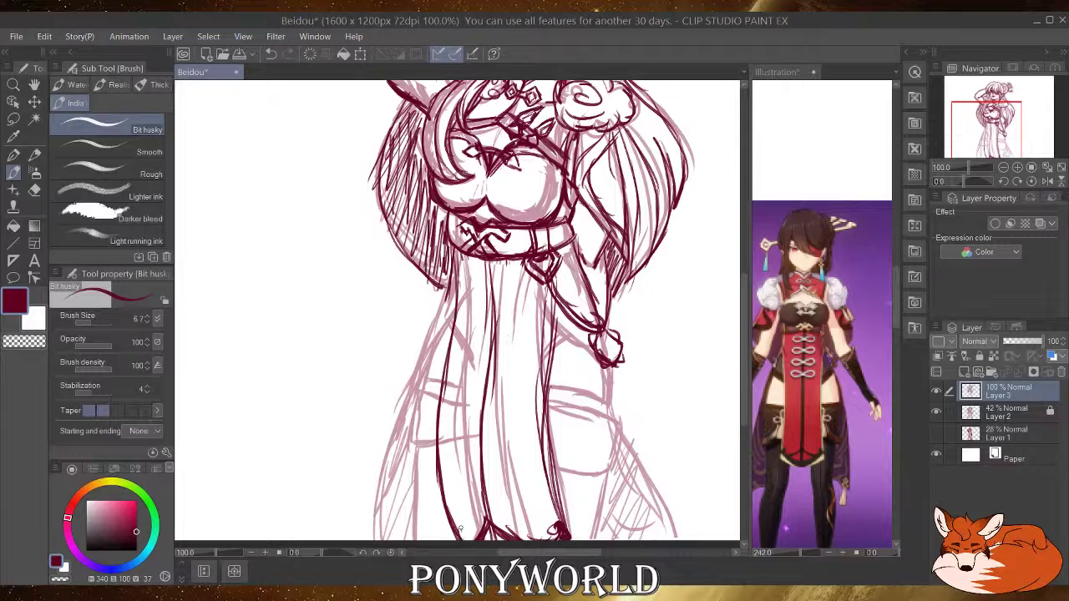
{"action": "left_click_drag", "start_coordinate": [459, 528], "coordinate": [456, 539]}
Ink four looped knot fastenings below the belt along the new centre seam of the skirt panel.
{"action": "left_click_drag", "start_coordinate": [498, 273], "coordinate": [506, 280]}
{"action": "left_click_drag", "start_coordinate": [478, 269], "coordinate": [506, 277]}
{"action": "left_click_drag", "start_coordinate": [477, 299], "coordinate": [507, 329]}
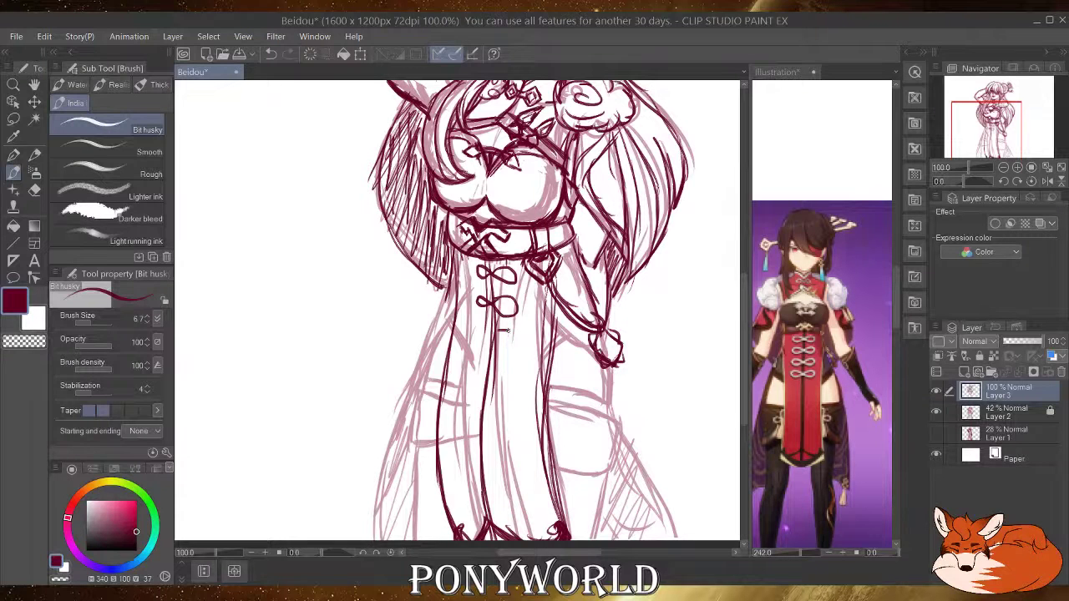
{"action": "left_click_drag", "start_coordinate": [505, 330], "coordinate": [484, 344]}
{"action": "left_click_drag", "start_coordinate": [485, 365], "coordinate": [483, 370]}
{"action": "left_click_drag", "start_coordinate": [483, 369], "coordinate": [512, 359]}
Ink the hip lines on both sides of the skirt panel, the long outer coat edge, and the crossing straps below the hand.
{"action": "left_click_drag", "start_coordinate": [545, 302], "coordinate": [600, 362]}
{"action": "left_click_drag", "start_coordinate": [462, 306], "coordinate": [418, 377]}
{"action": "left_click_drag", "start_coordinate": [558, 314], "coordinate": [590, 347]}
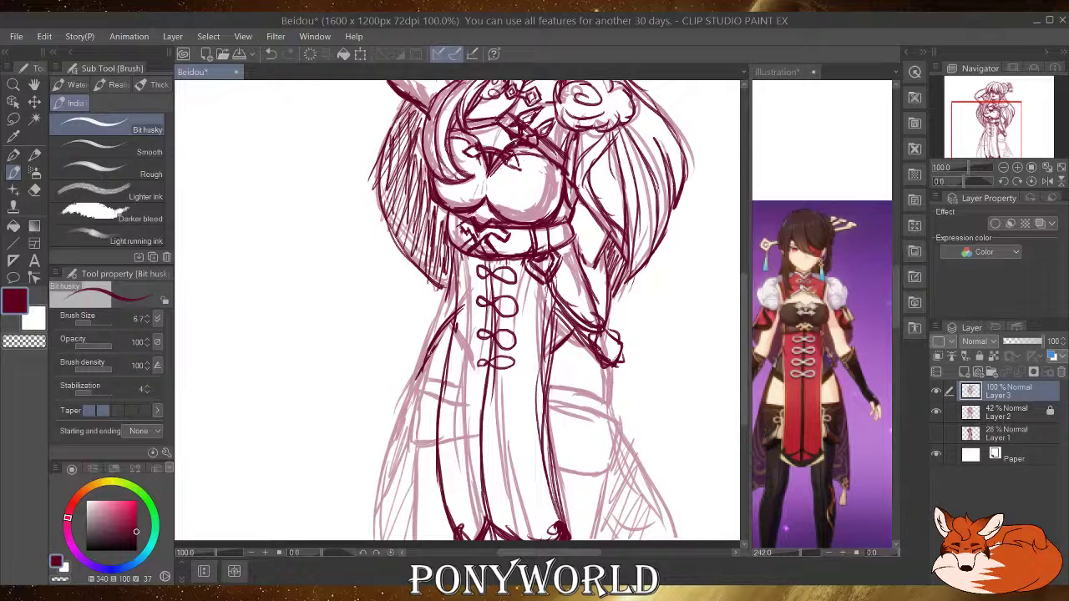
{"action": "left_click_drag", "start_coordinate": [454, 289], "coordinate": [371, 539]}
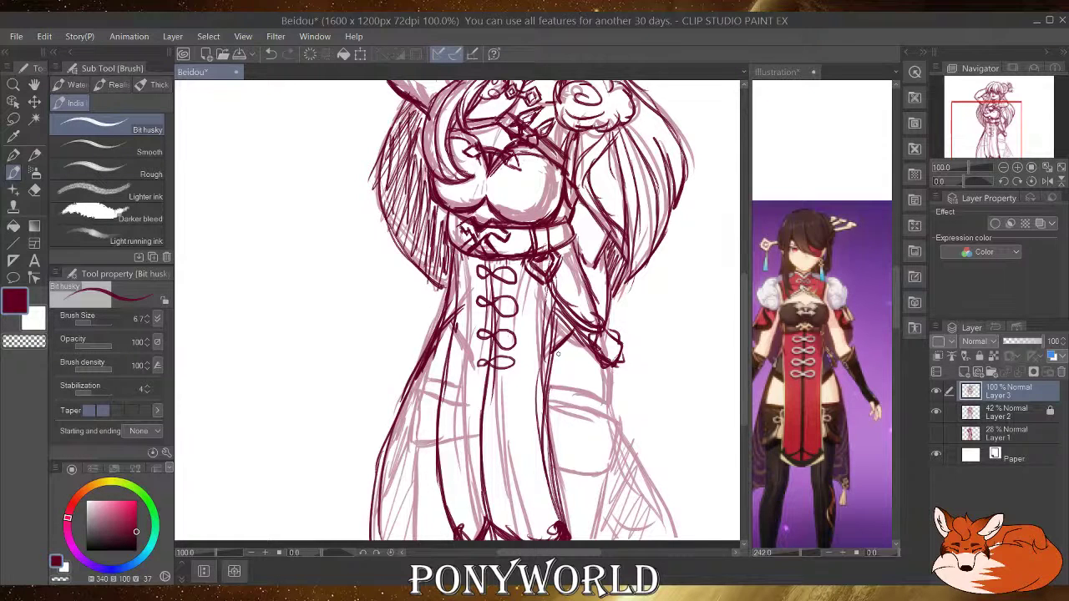
{"action": "left_click_drag", "start_coordinate": [544, 364], "coordinate": [584, 334]}
{"action": "left_click_drag", "start_coordinate": [577, 343], "coordinate": [614, 382]}
{"action": "left_click_drag", "start_coordinate": [557, 313], "coordinate": [567, 327]}
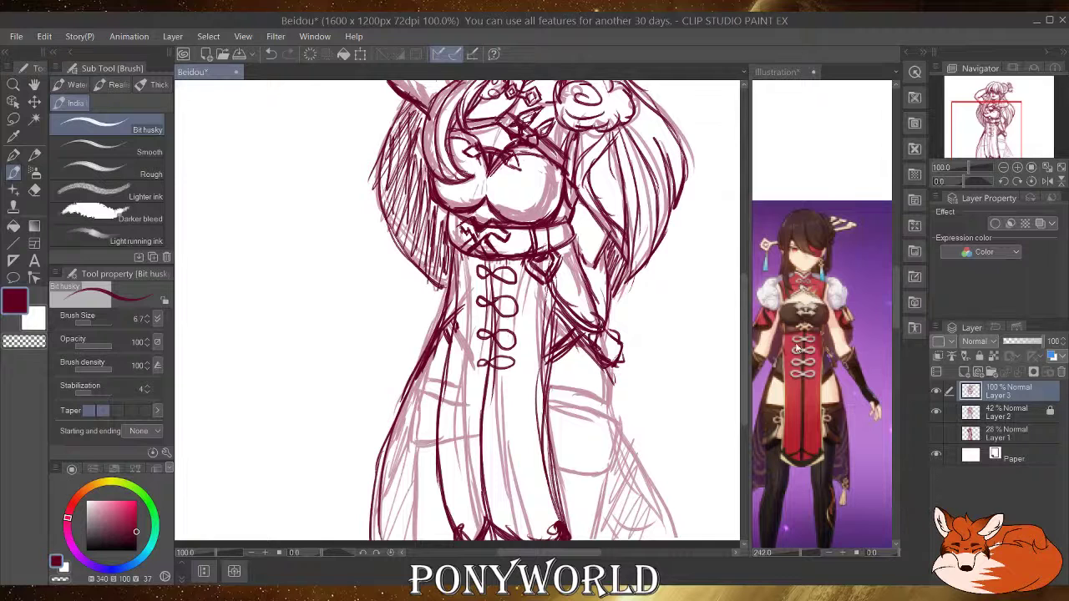
Using the Genshin Impact splash art as reference, ink the outer thigh, stocking top and its hanging bow knot with tassel.
{"action": "left_click_drag", "start_coordinate": [796, 349], "coordinate": [726, 450]}
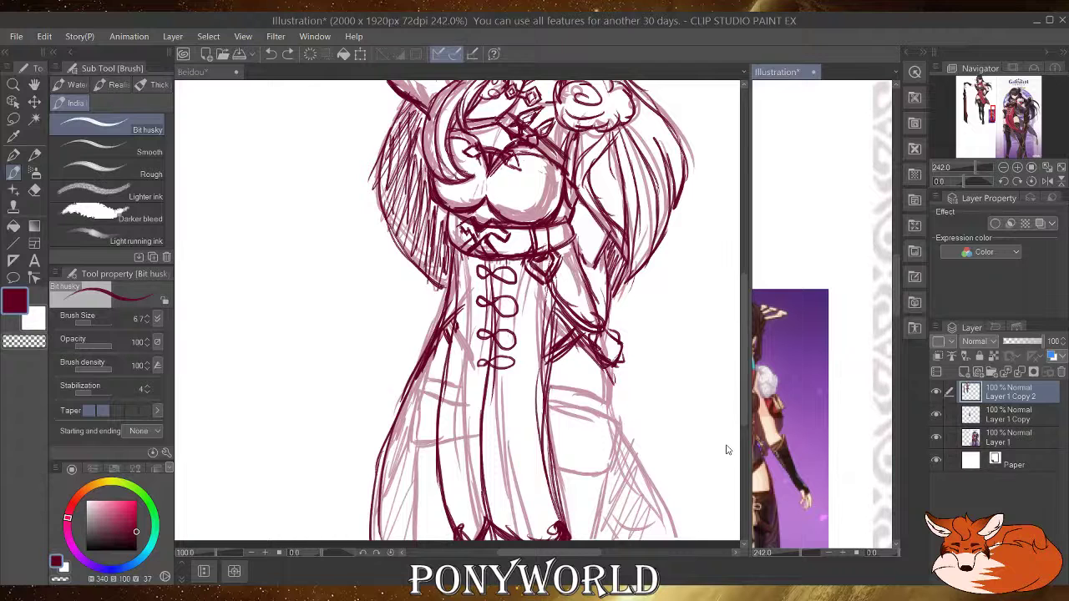
{"action": "scroll", "coordinate": [793, 350], "scroll_direction": "down", "scroll_amount": 6}
{"action": "left_click_drag", "start_coordinate": [885, 434], "coordinate": [824, 315]}
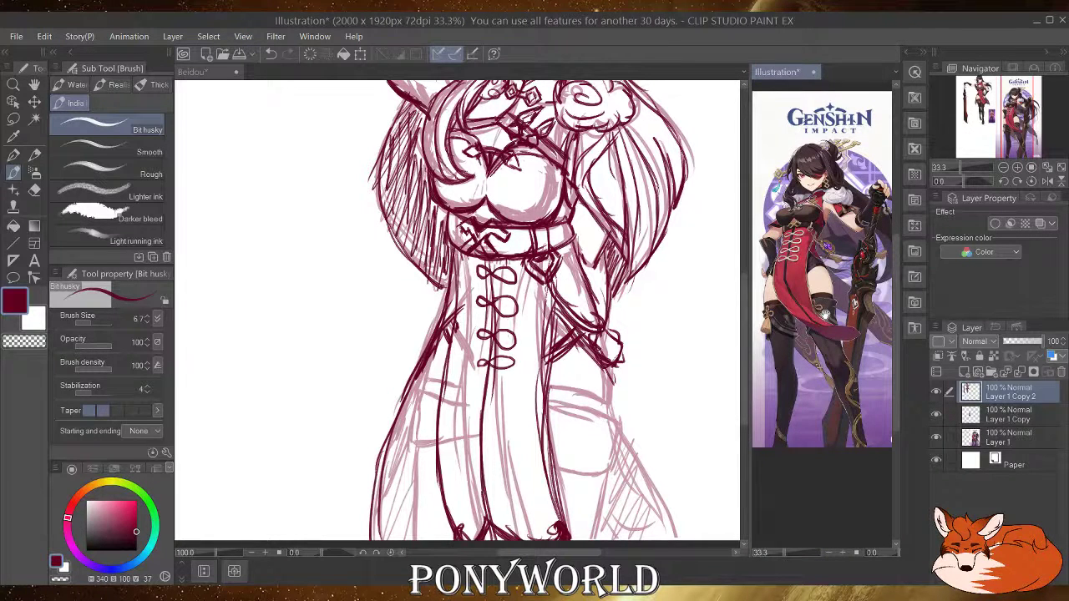
{"action": "scroll", "coordinate": [767, 299], "scroll_direction": "up", "scroll_amount": 5}
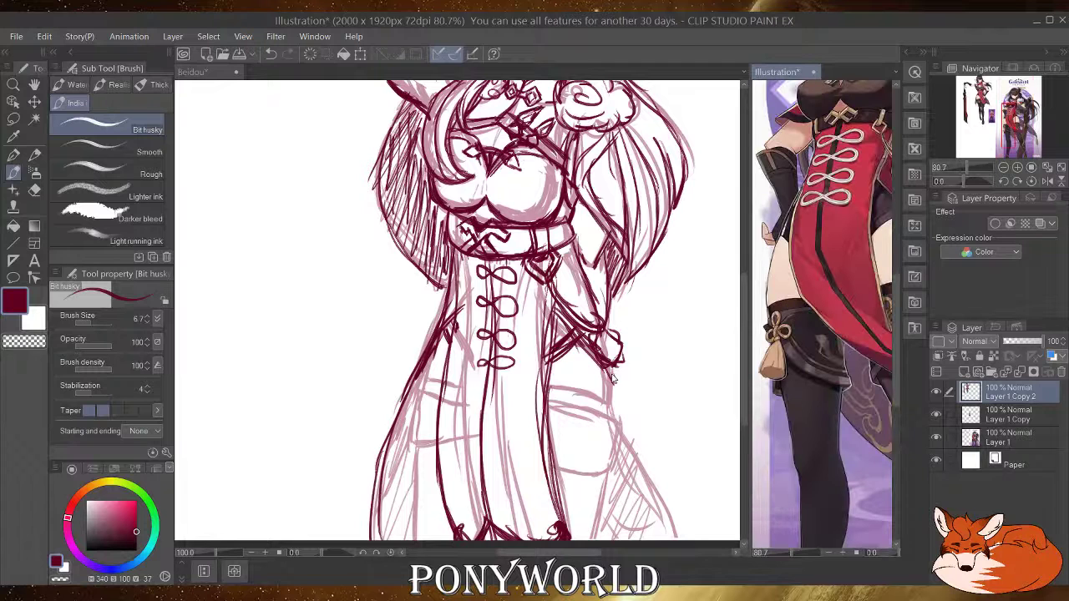
{"action": "scroll", "coordinate": [612, 378], "scroll_direction": "down", "scroll_amount": 2}
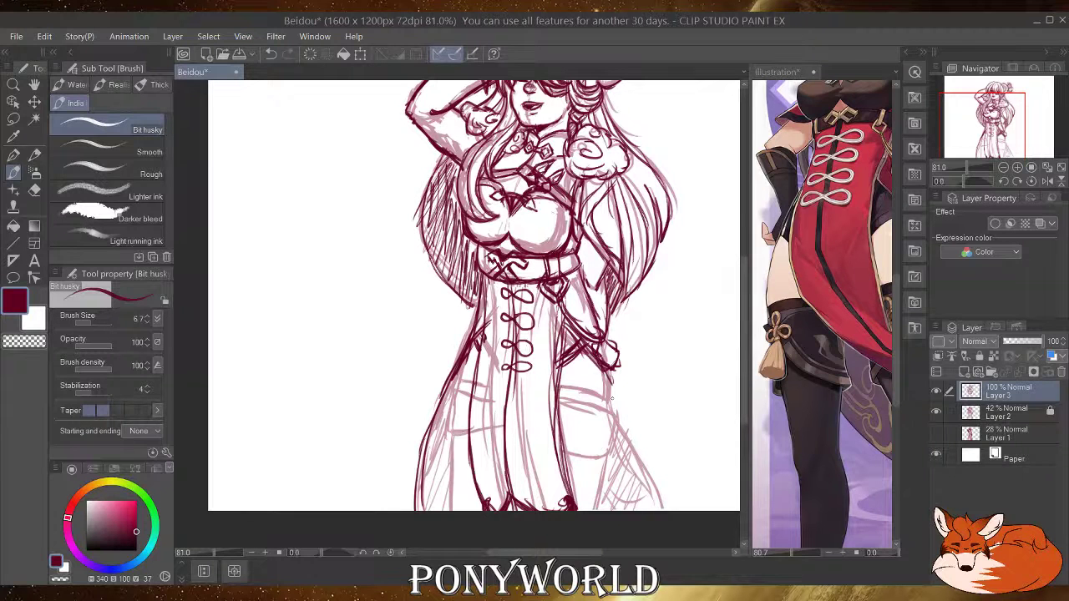
{"action": "scroll", "coordinate": [612, 399], "scroll_direction": "up", "scroll_amount": 2}
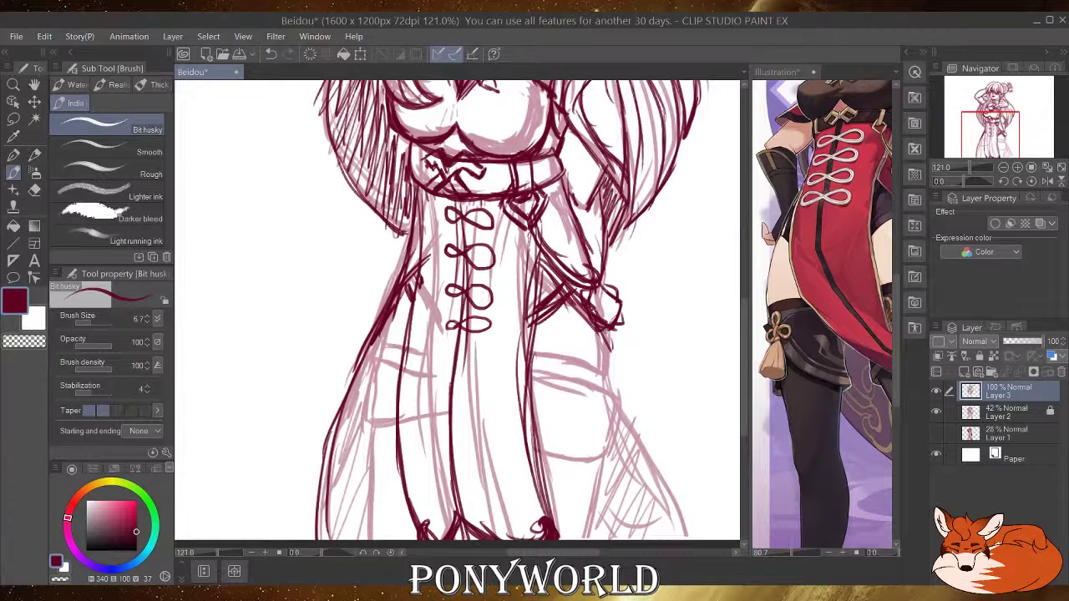
{"action": "left_click_drag", "start_coordinate": [607, 330], "coordinate": [592, 375]}
{"action": "left_click_drag", "start_coordinate": [591, 375], "coordinate": [585, 468]}
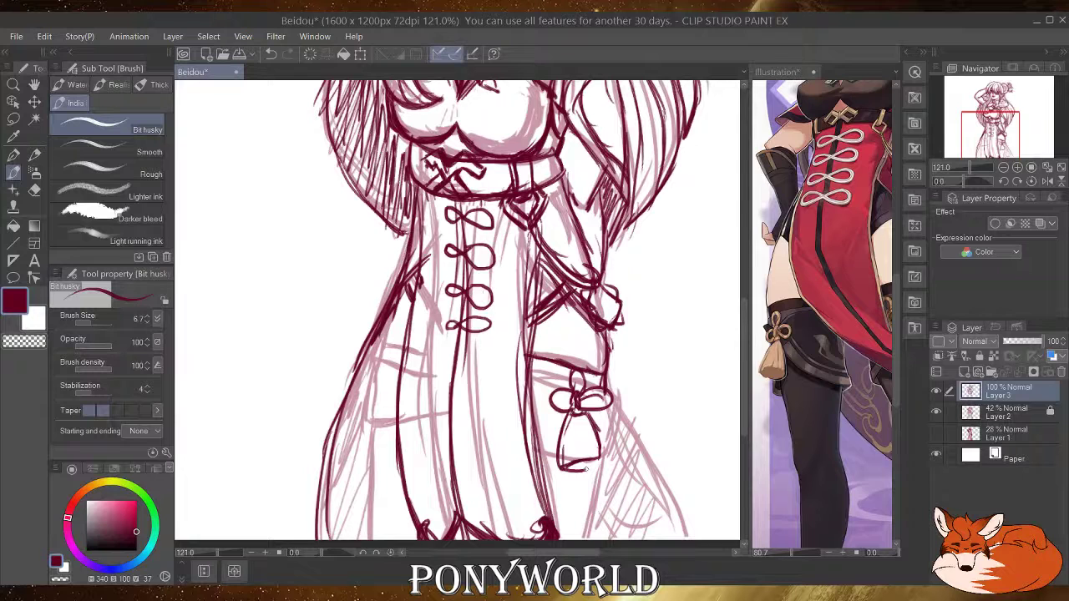
{"action": "left_click_drag", "start_coordinate": [576, 416], "coordinate": [575, 457]}
{"action": "left_click_drag", "start_coordinate": [571, 460], "coordinate": [603, 467]}
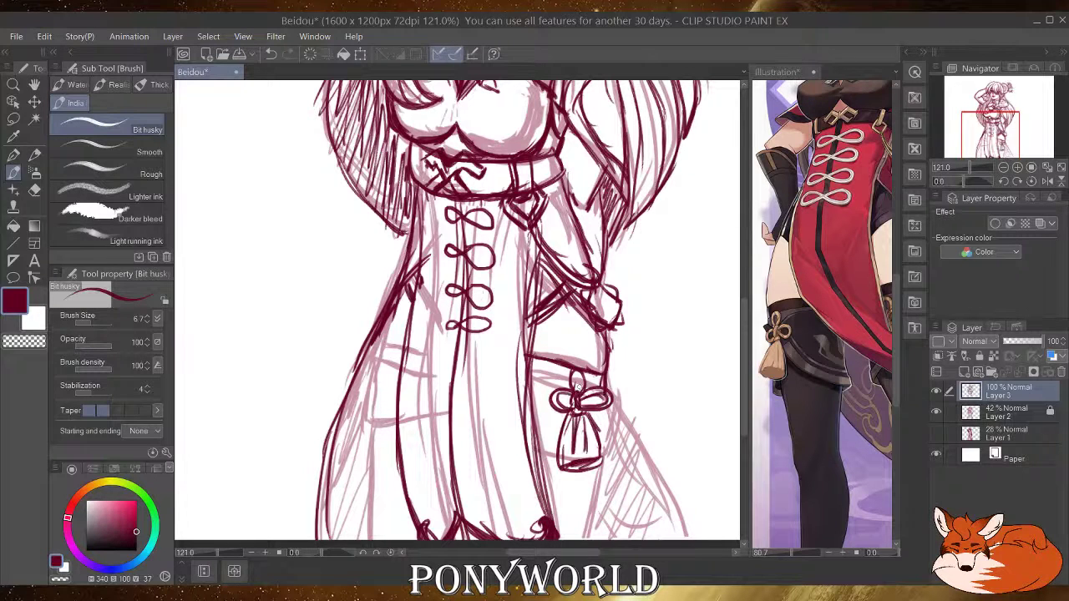
{"action": "left_click_drag", "start_coordinate": [576, 372], "coordinate": [582, 394]}
Ink the stocking trim, the other thigh's small knot and leg edge, and hatch the coat tails behind both legs.
{"action": "left_click_drag", "start_coordinate": [523, 365], "coordinate": [569, 382]}
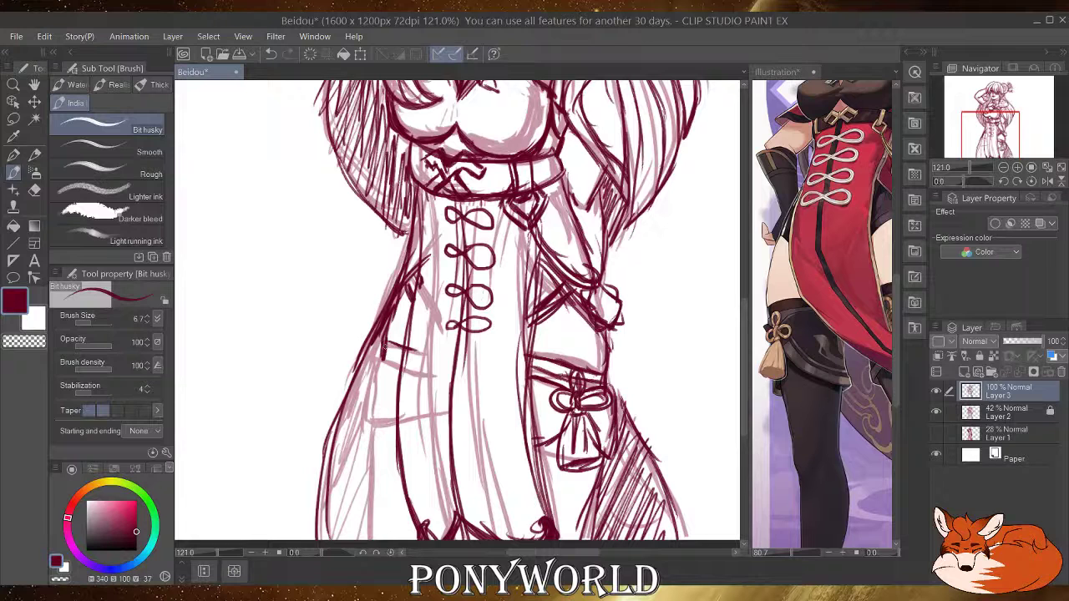
{"action": "left_click_drag", "start_coordinate": [393, 377], "coordinate": [361, 404]}
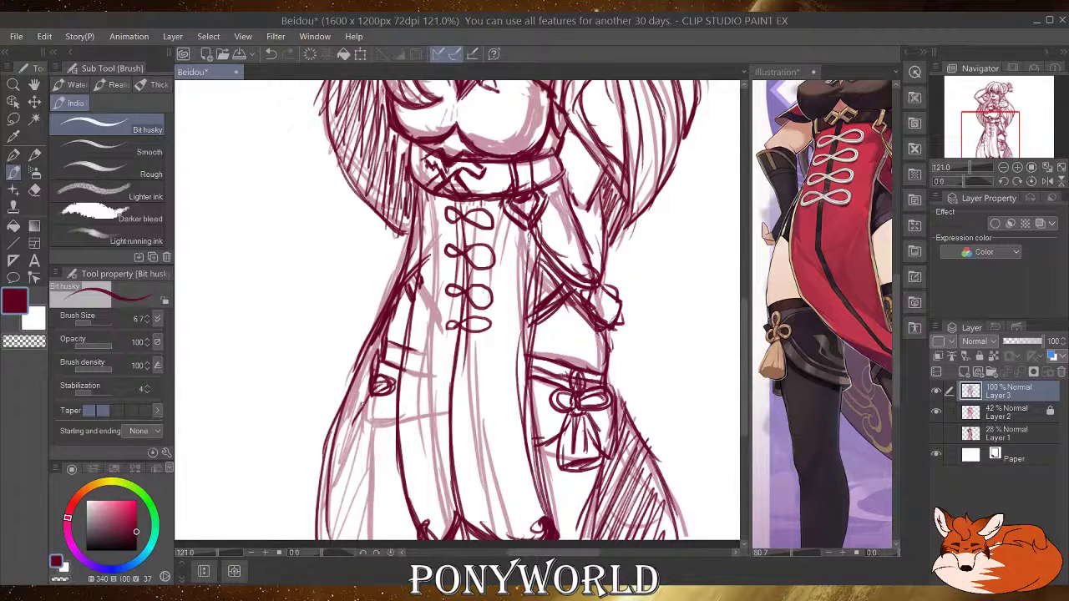
{"action": "left_click_drag", "start_coordinate": [365, 394], "coordinate": [370, 436]}
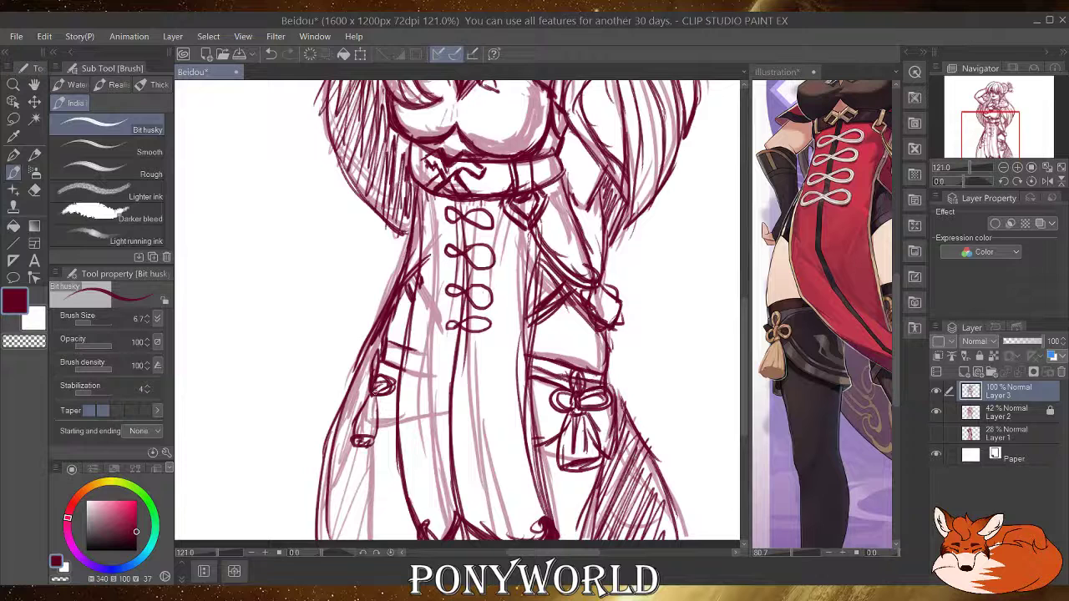
{"action": "left_click_drag", "start_coordinate": [394, 397], "coordinate": [370, 527]}
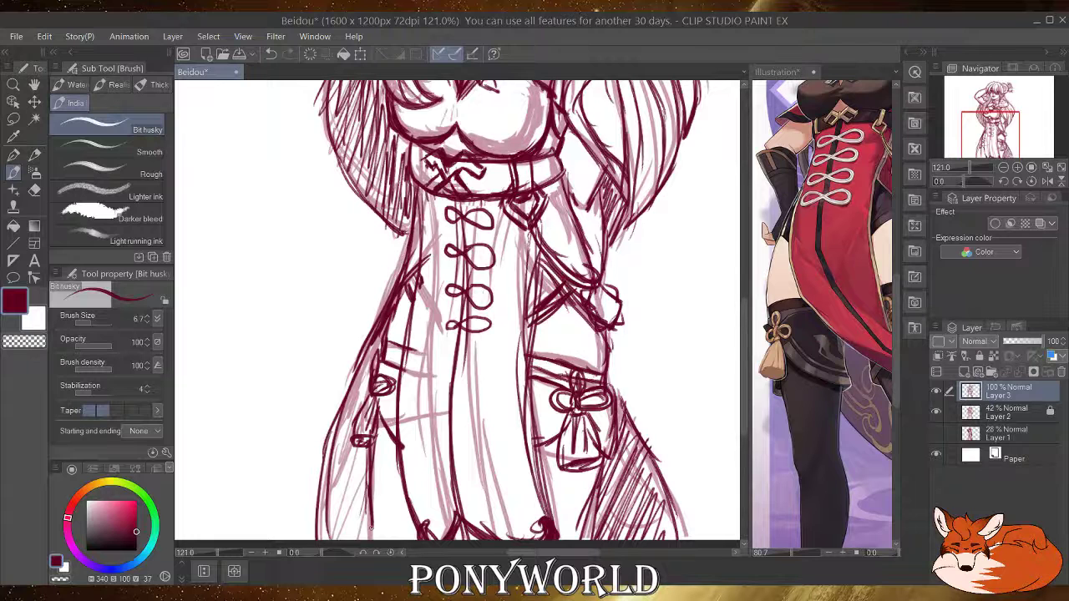
{"action": "left_click_drag", "start_coordinate": [370, 528], "coordinate": [348, 429]}
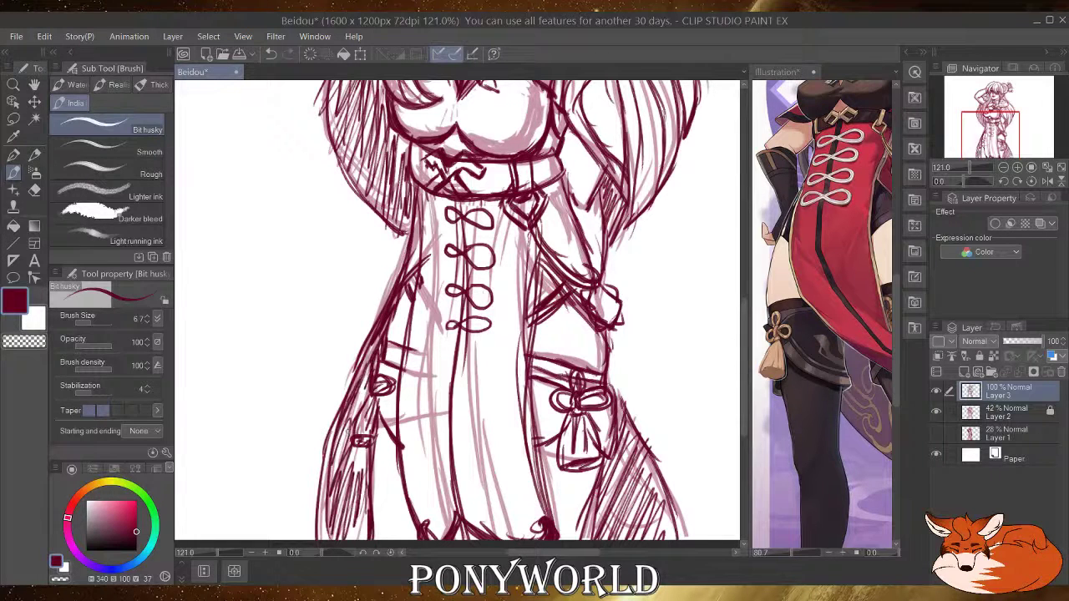